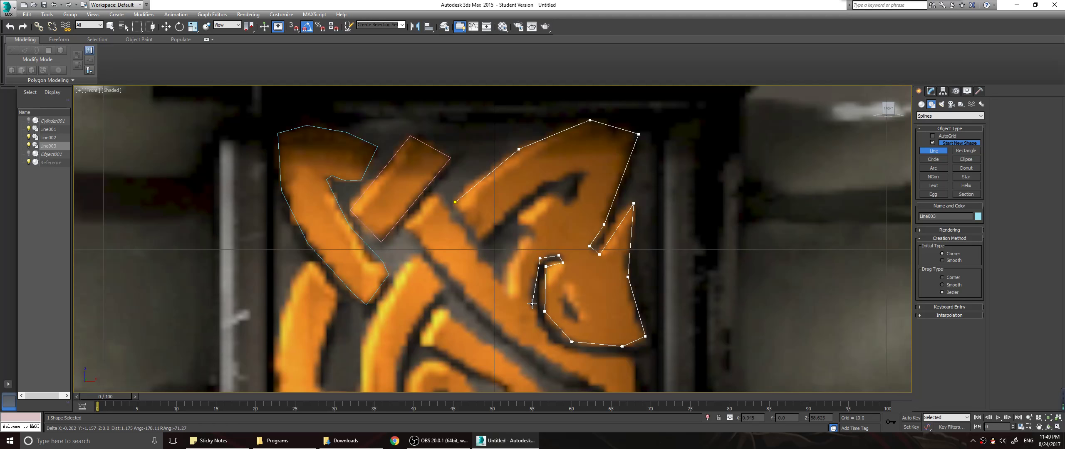
Continue the line along the groove beneath the head and down the ornament's right edge to its lower corner
click(548, 338)
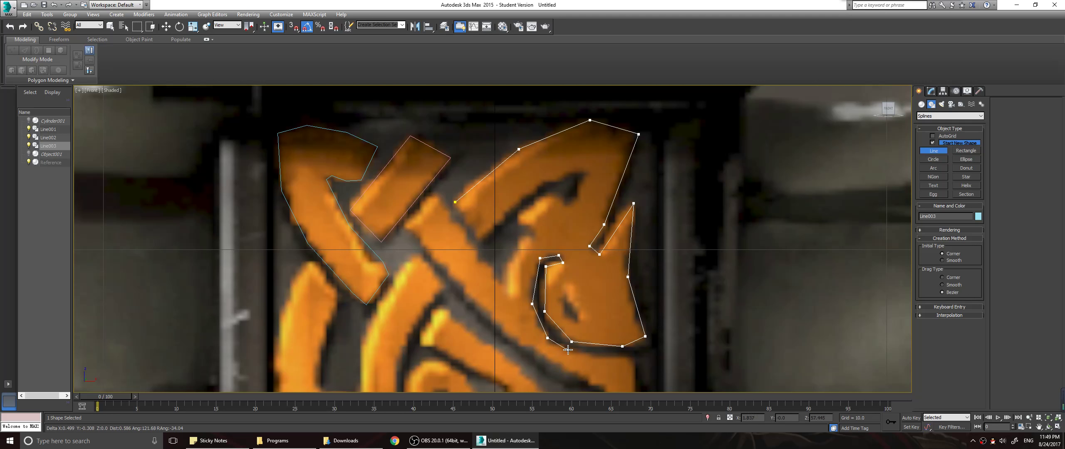
click(582, 354)
middle_drag(635, 358, 526, 206)
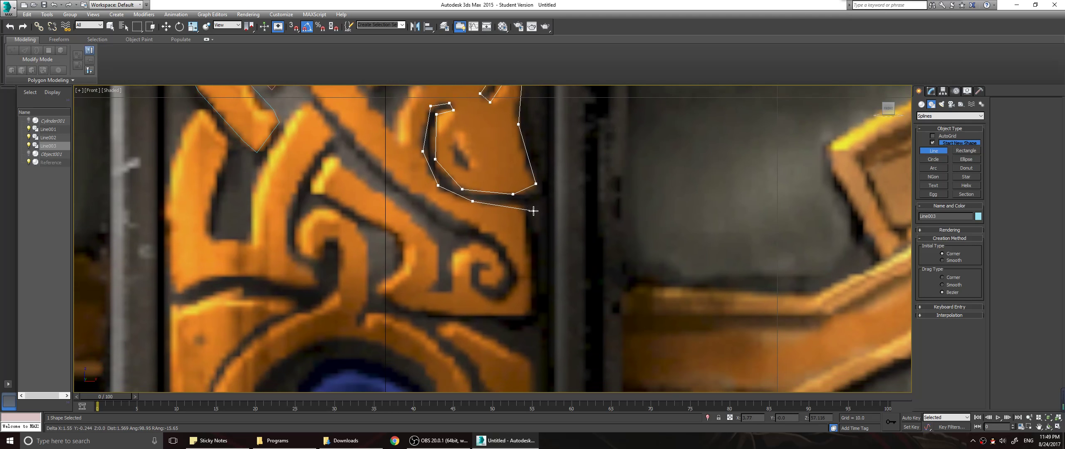
click(527, 206)
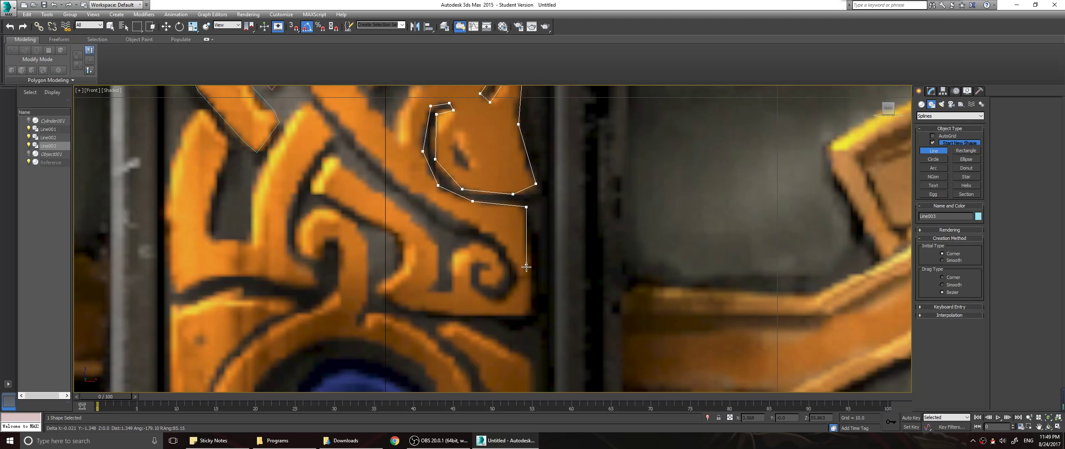
click(532, 315)
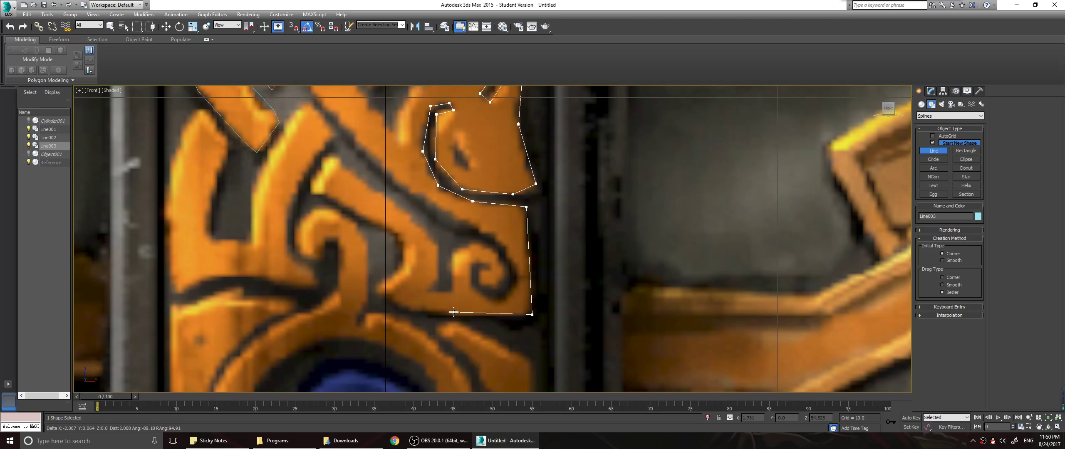
Trace the ornament's bottom edge and the lower band's underside up to the band's left end
click(425, 313)
click(407, 310)
click(377, 290)
middle_drag(378, 291, 426, 311)
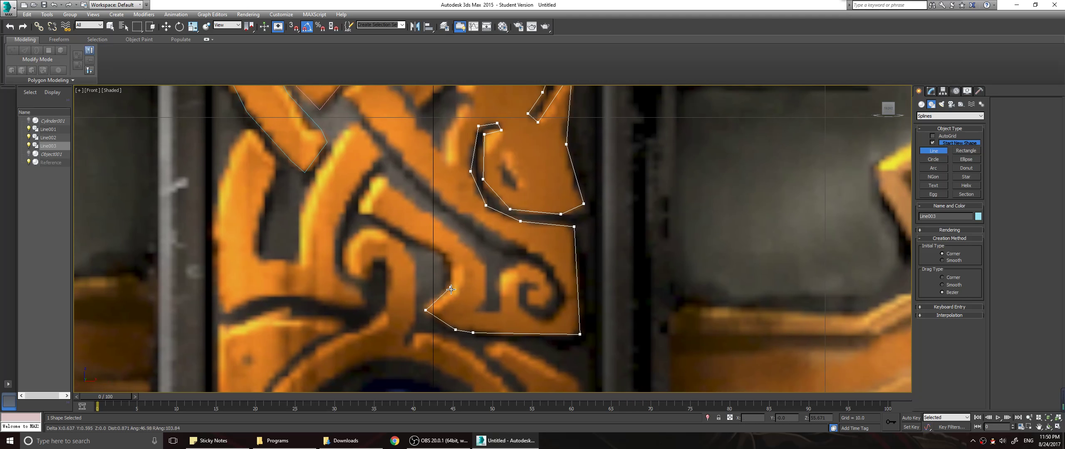
click(449, 289)
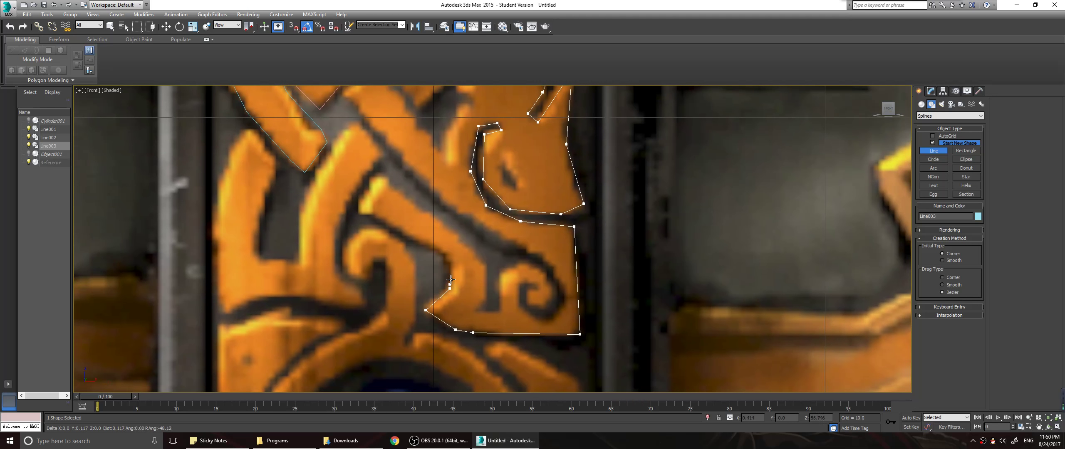
click(448, 257)
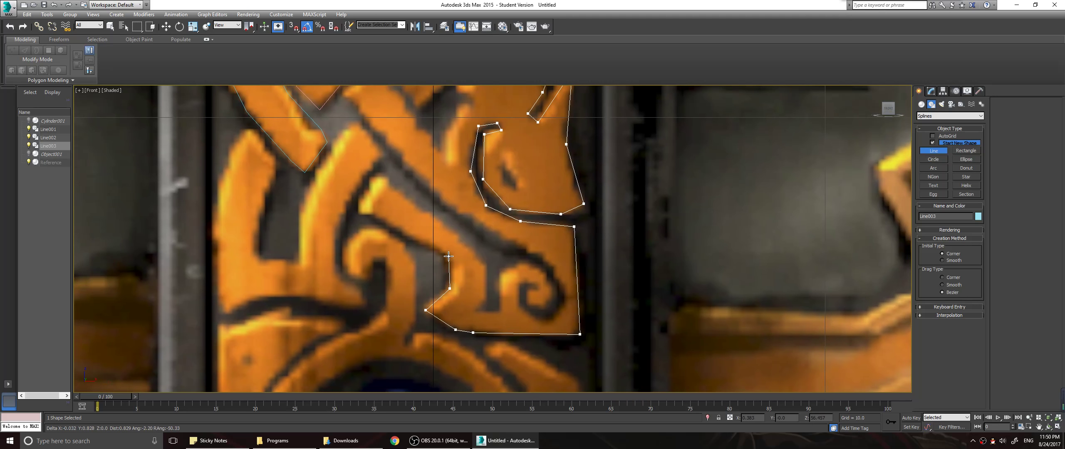
click(362, 214)
middle_drag(362, 214, 371, 247)
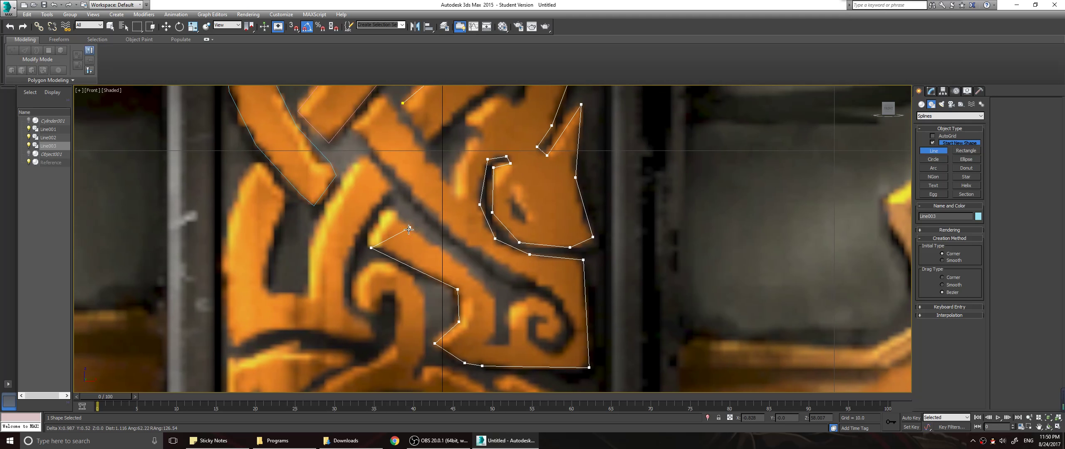
Outline the lower band's angled end, its upper edge and the base of the narrow notch before the spiral
click(368, 235)
click(388, 210)
click(475, 276)
click(495, 333)
click(486, 345)
click(510, 345)
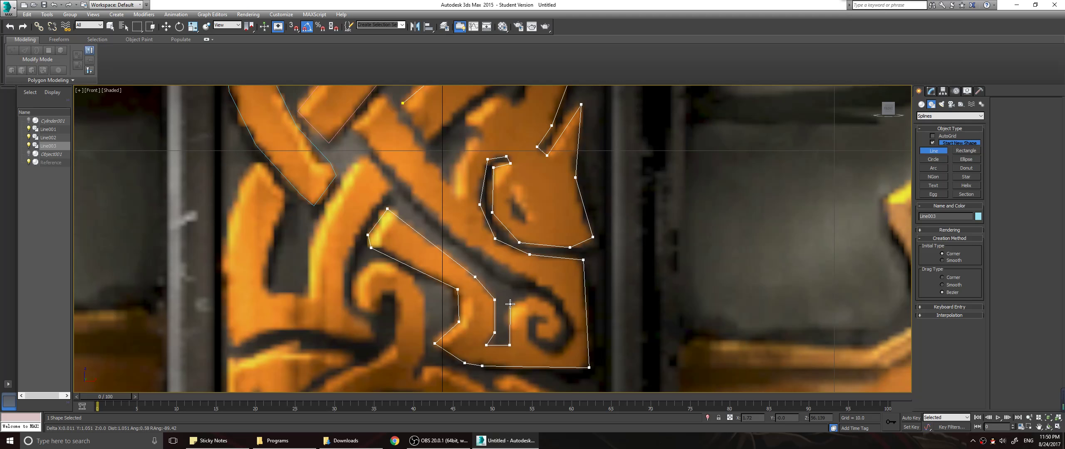
Trace the spiral's outer contour from the notch clockwise around and in to its centre
click(510, 305)
click(531, 296)
click(554, 306)
click(562, 326)
click(552, 339)
click(538, 339)
click(539, 325)
click(551, 324)
click(544, 316)
click(531, 316)
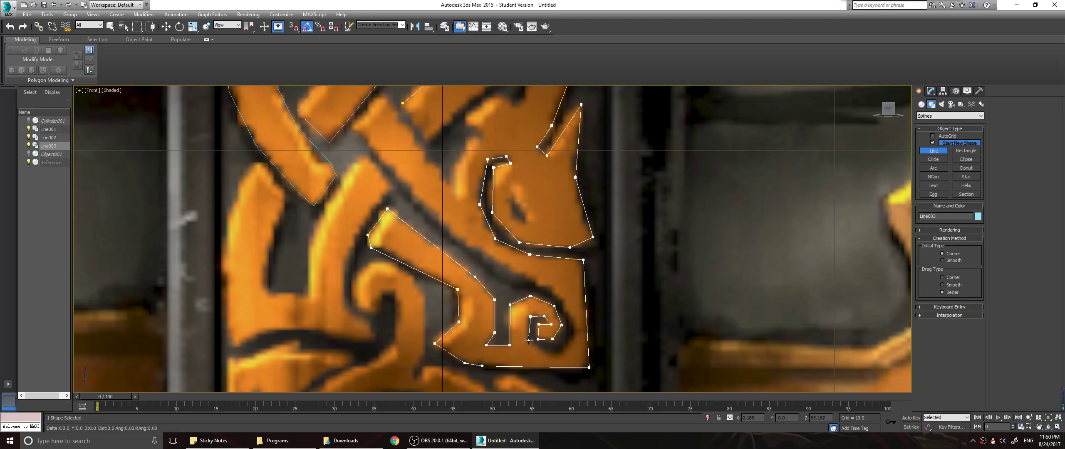
Trace the dark channel around the spiral from its centre back out to the diagonal band's lower edge
click(528, 340)
click(543, 355)
click(562, 356)
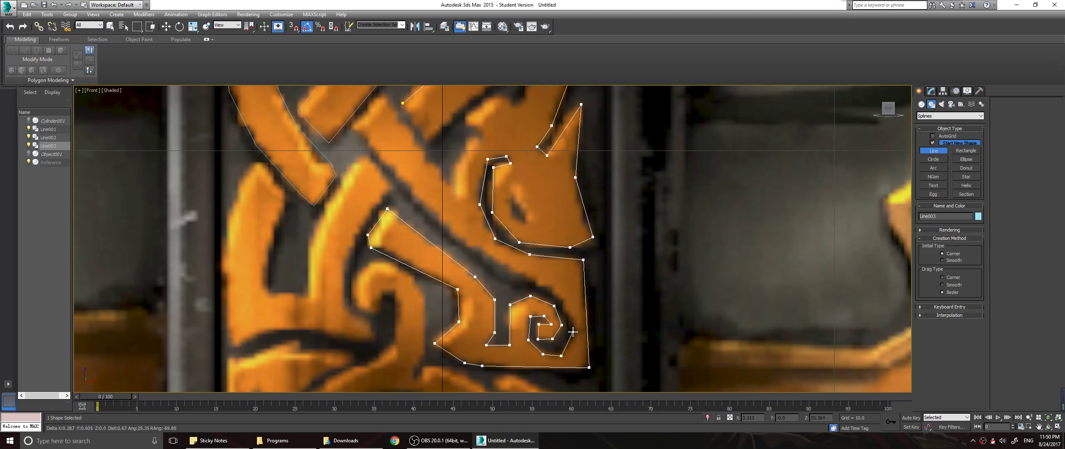
click(574, 332)
click(561, 299)
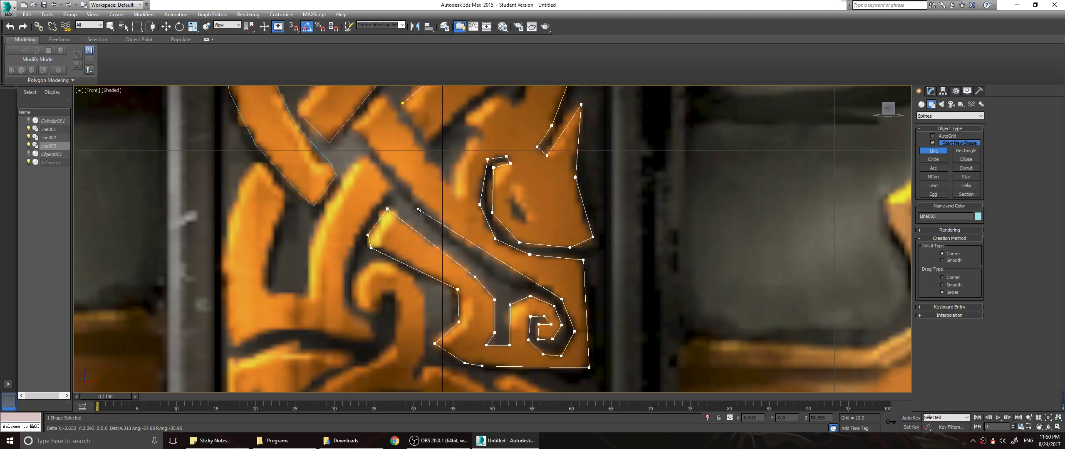
Outline the long diagonal band's lower edge, squared upper end and top edge down to the pointed gap beside the head
middle_drag(422, 207, 459, 242)
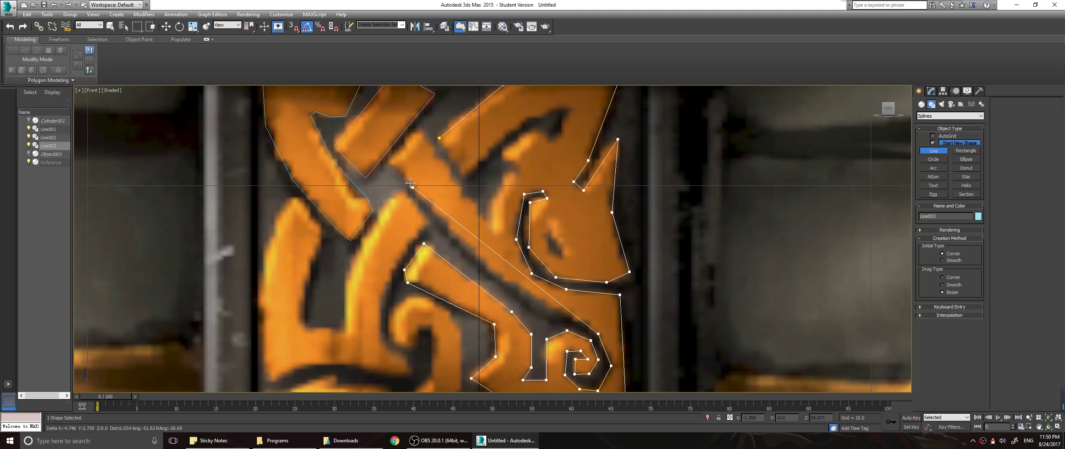
click(390, 163)
click(419, 130)
click(491, 228)
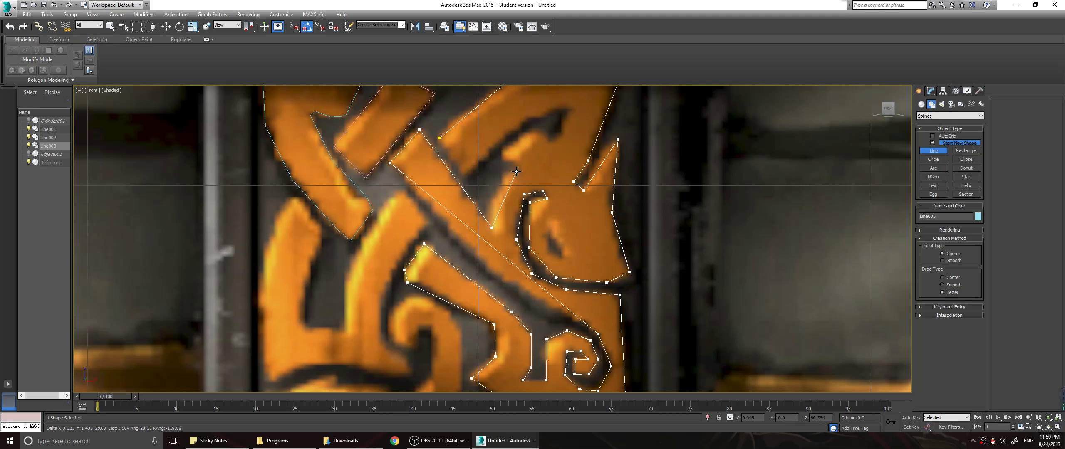
Trace the curved gap behind the head and the stepped, arrow-shaped notch above it
click(516, 171)
click(514, 163)
click(502, 157)
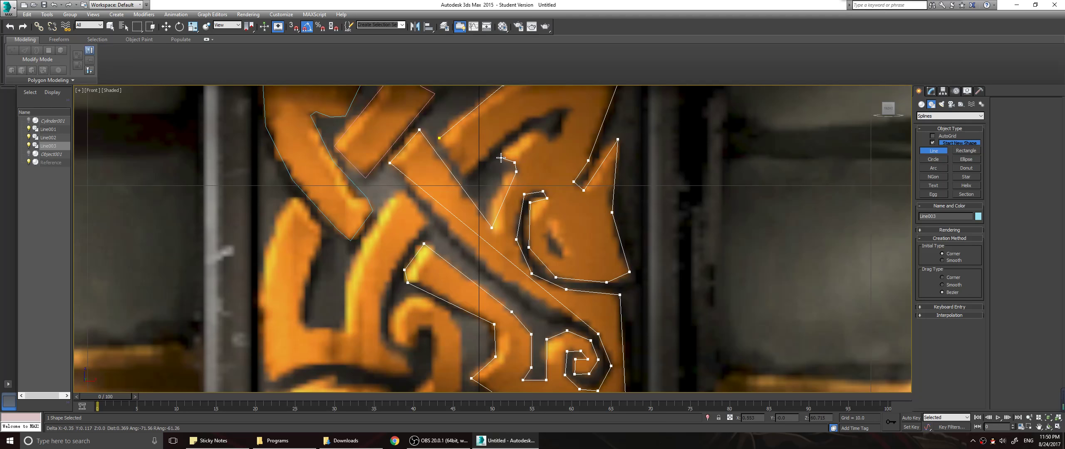
click(533, 132)
click(549, 140)
click(561, 136)
click(563, 119)
click(576, 108)
Trace the upper band's lower edge back to the starting point and close the spline
click(466, 176)
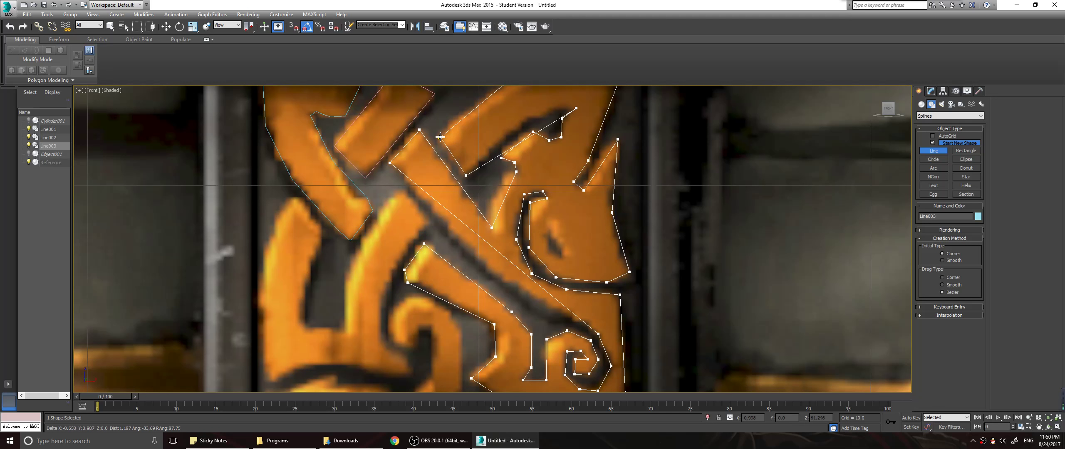
click(440, 138)
click(516, 243)
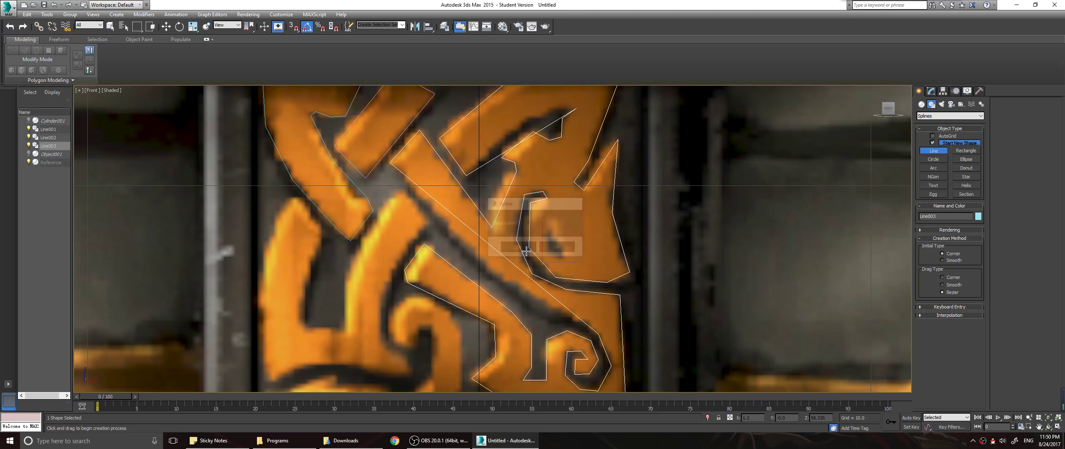
Select all vertices of the traced ornament line and convert them to Bezier Corner
click(931, 90)
click(940, 228)
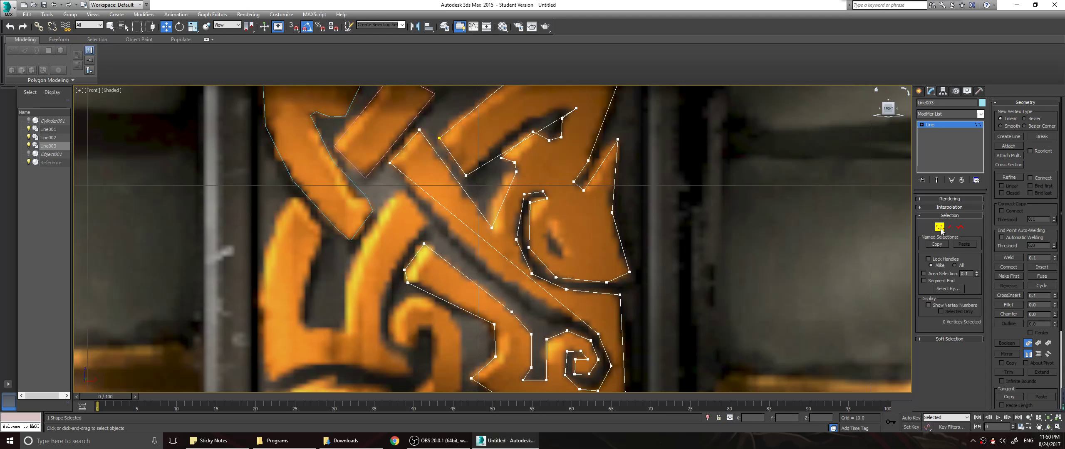
click(941, 228)
click(938, 228)
click(491, 226)
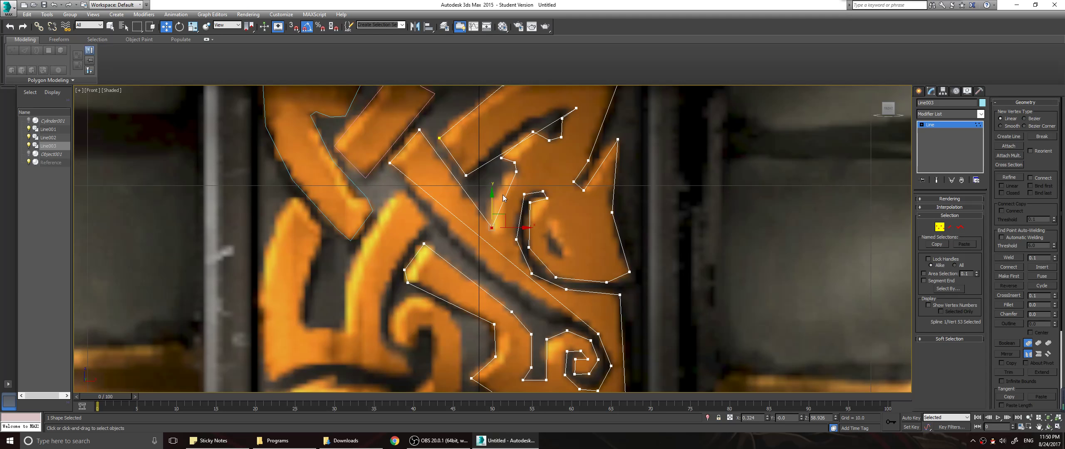
click(567, 175)
scroll(591, 215, down, 4)
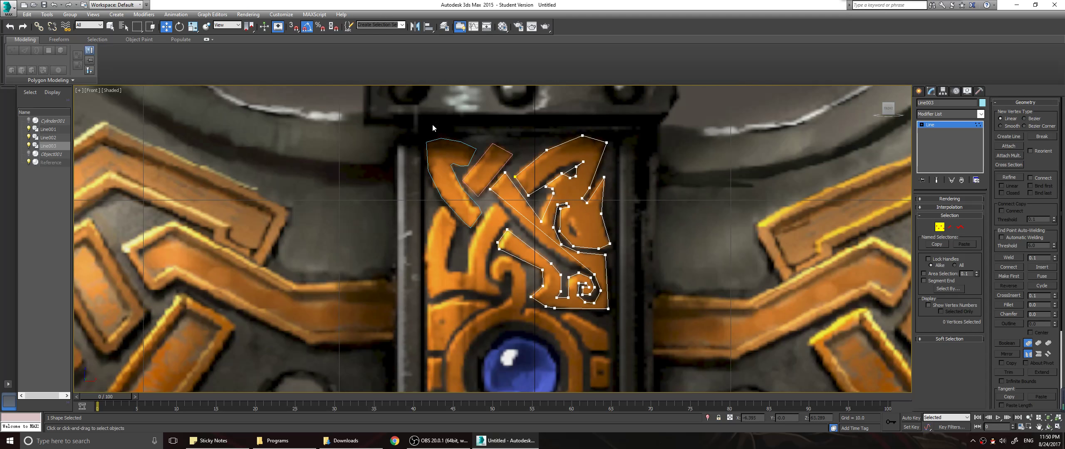
drag(678, 350, 677, 350)
right_click(570, 204)
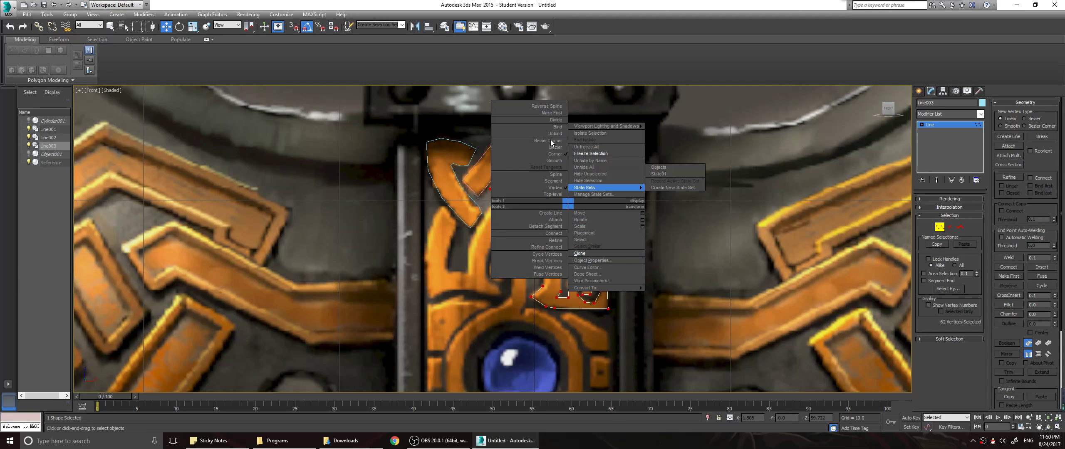
click(530, 142)
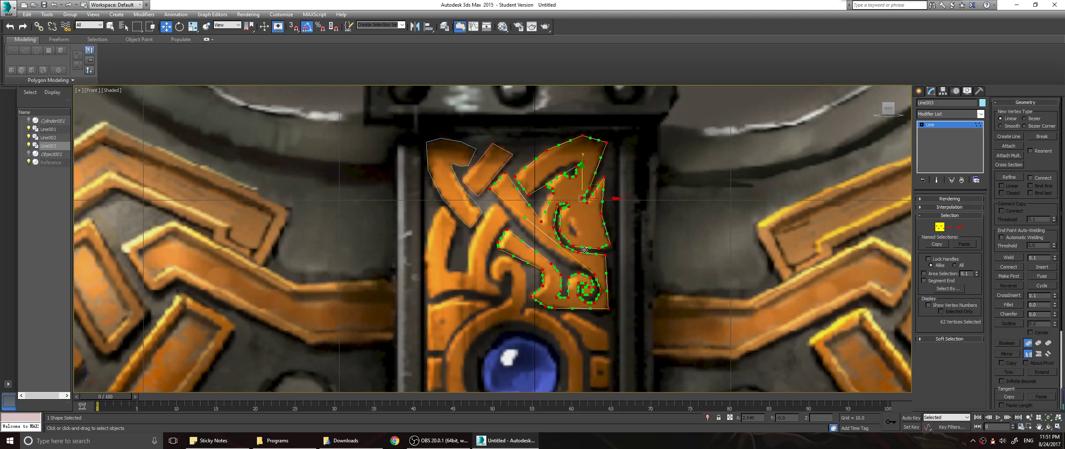
Curve the outer left edge of the groove around the head's eye with the vertex's Bezier handle
scroll(585, 250, up, 4)
click(607, 196)
scroll(554, 207, up, 2)
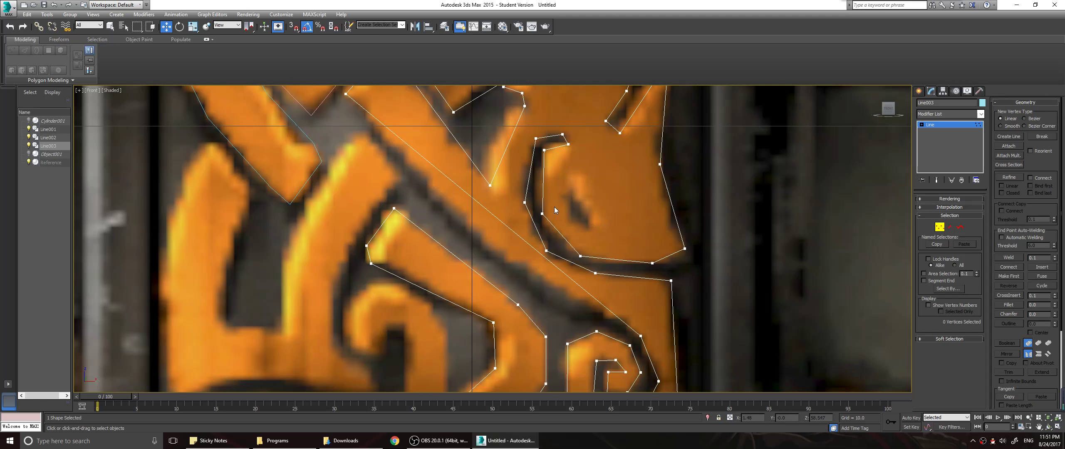
click(525, 203)
mouse_move(527, 182)
mouse_down()
mouse_move(525, 165)
mouse_move(516, 171)
mouse_up()
click(536, 138)
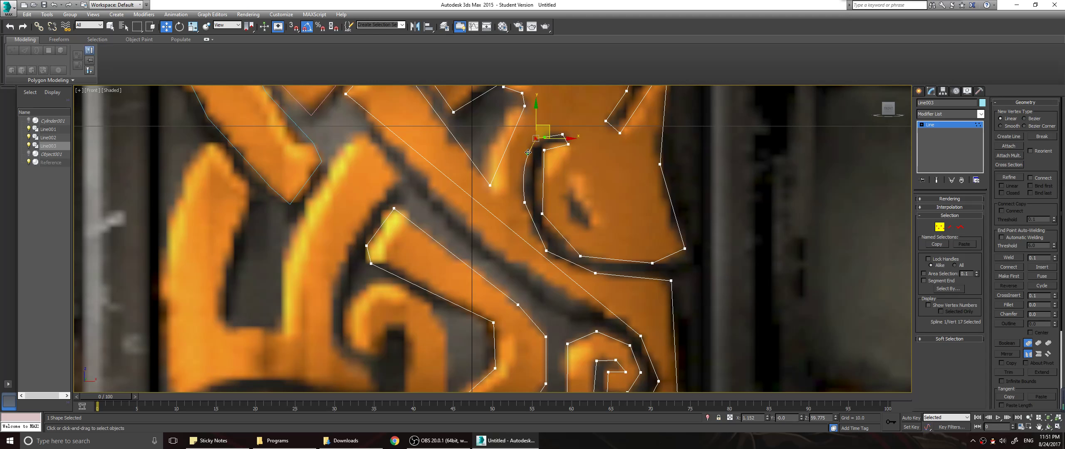
Bend the segment of the pointed gap behind the head into a curve using the handles at both ends
click(524, 106)
click(512, 137)
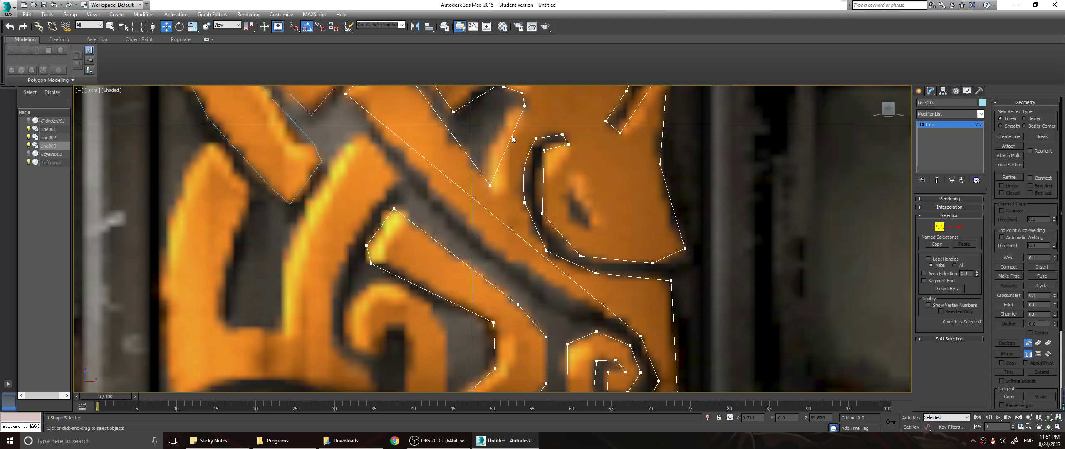
click(525, 107)
drag(506, 129, 482, 121)
click(489, 184)
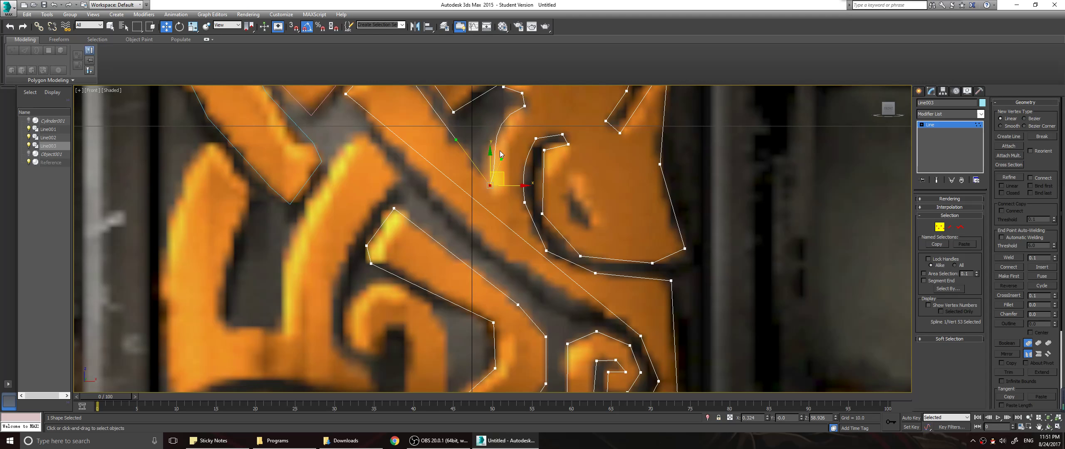
drag(503, 160, 493, 174)
Curve the diagonal band's long lower edge along the reference by adjusting the Bezier handles at both ends
middle_drag(432, 146, 427, 165)
click(362, 101)
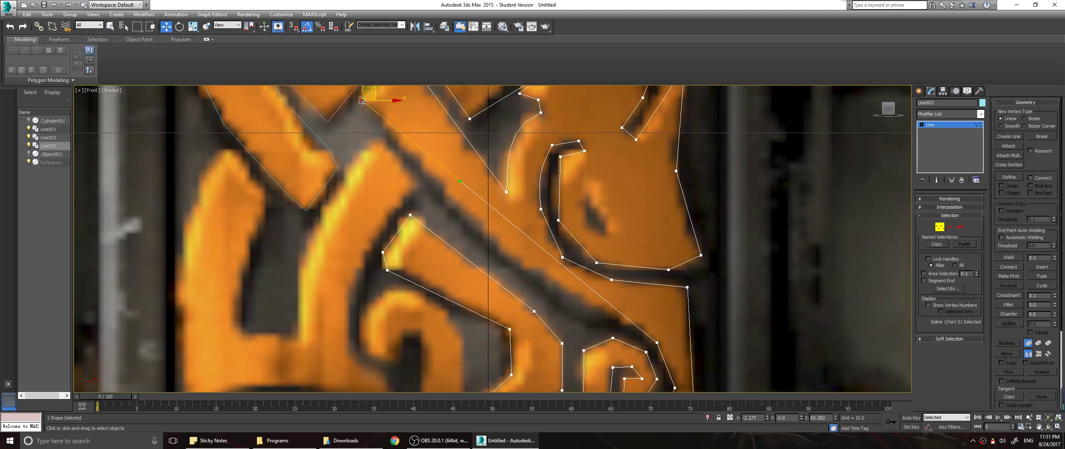
drag(459, 186, 529, 302)
middle_drag(618, 333, 571, 275)
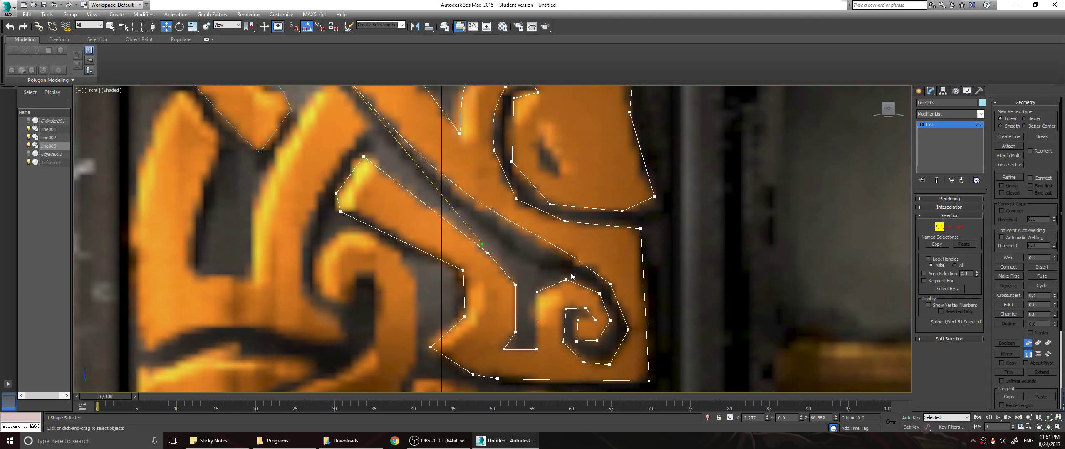
click(610, 285)
drag(512, 205, 502, 214)
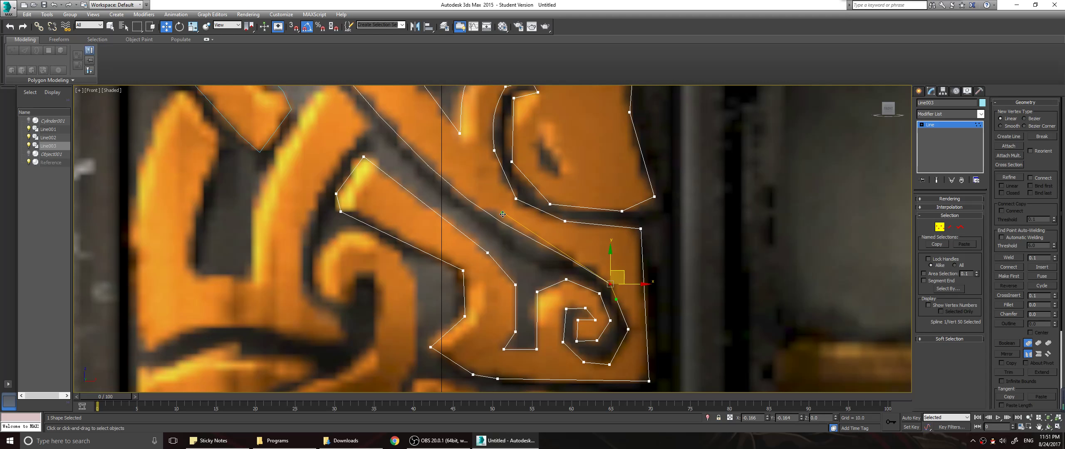
Round the outer edge of the groove below and left of the eye by adjusting its vertices' Bezier handles
click(565, 220)
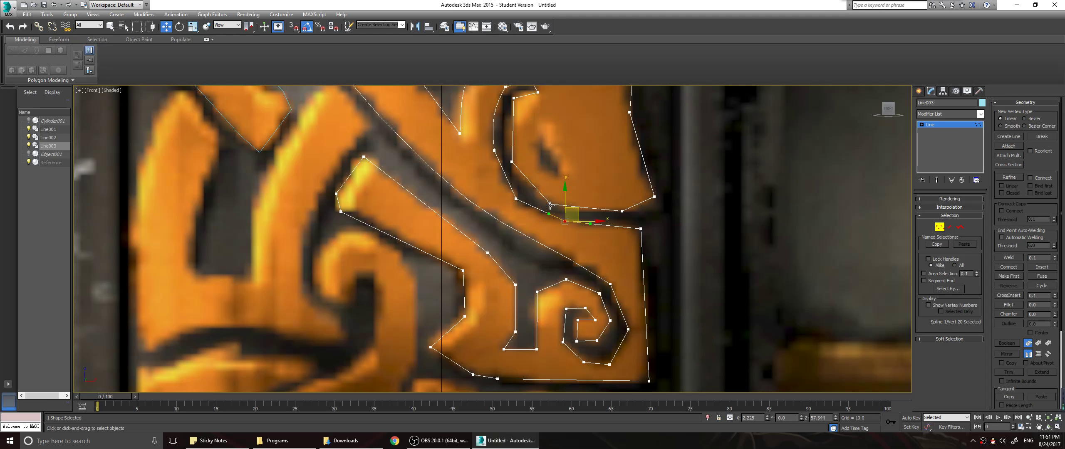
click(516, 199)
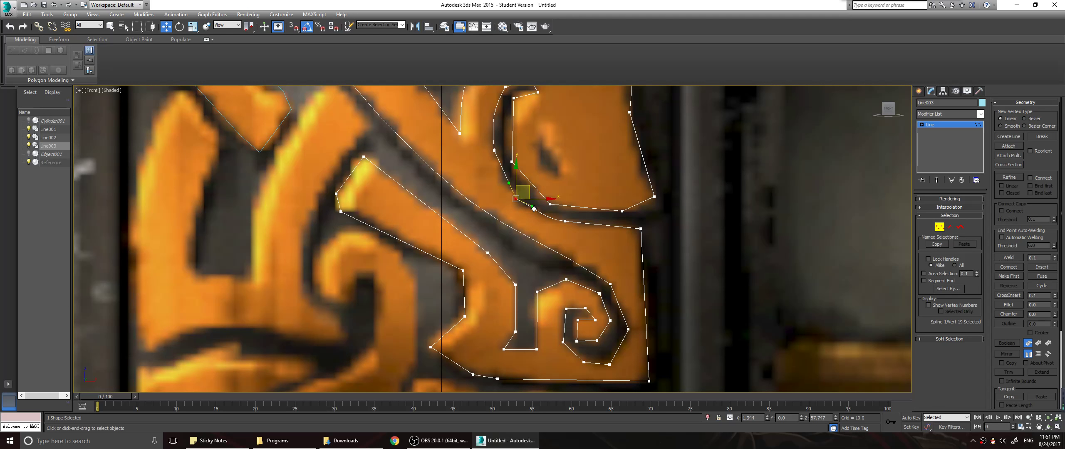
middle_drag(487, 181, 501, 204)
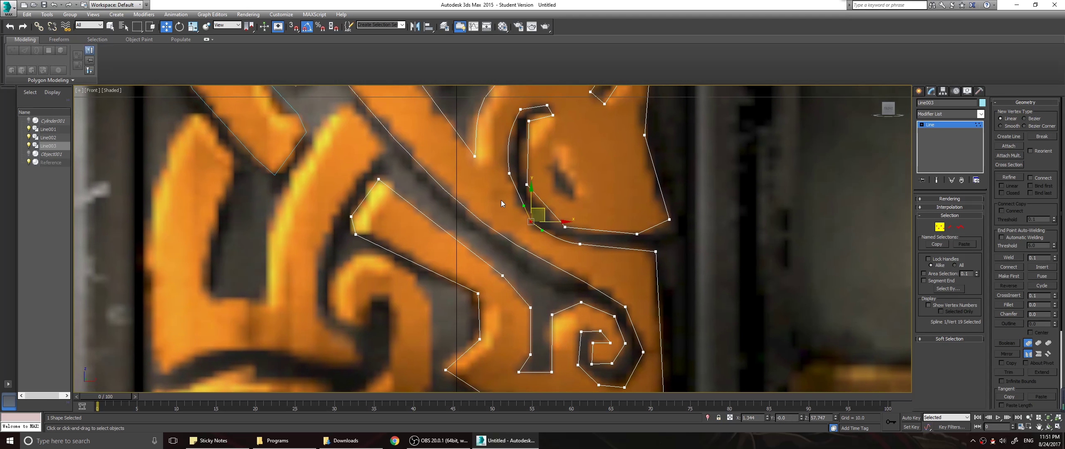
drag(524, 206, 519, 206)
middle_drag(533, 151, 466, 131)
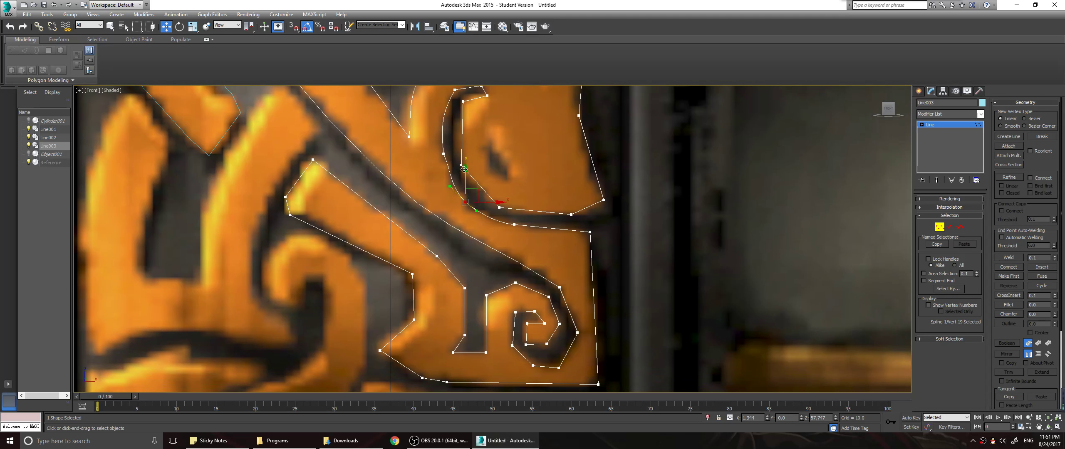
click(445, 155)
drag(451, 170, 447, 170)
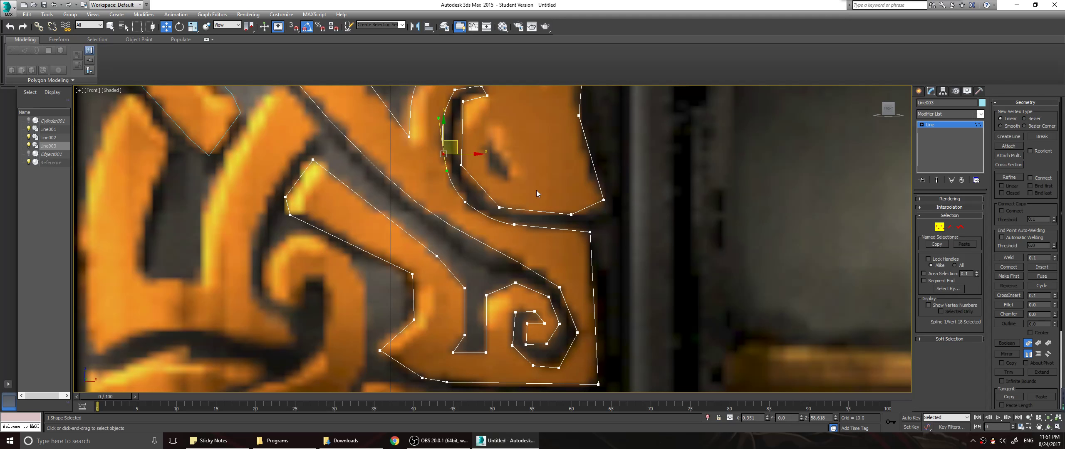
Curve the inner edge of the groove below and left of the eye using the Bezier handles at both ends
middle_drag(537, 191, 551, 247)
click(544, 264)
drag(532, 249, 520, 253)
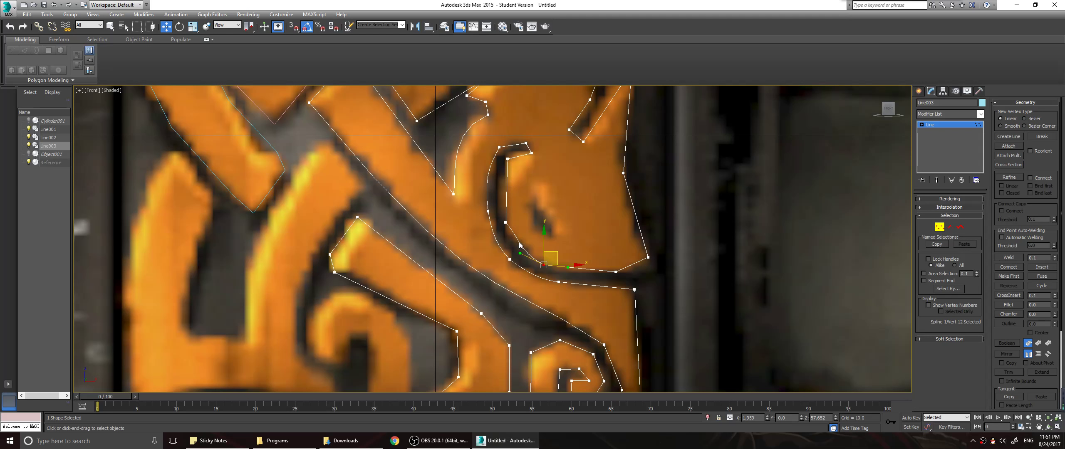
click(505, 223)
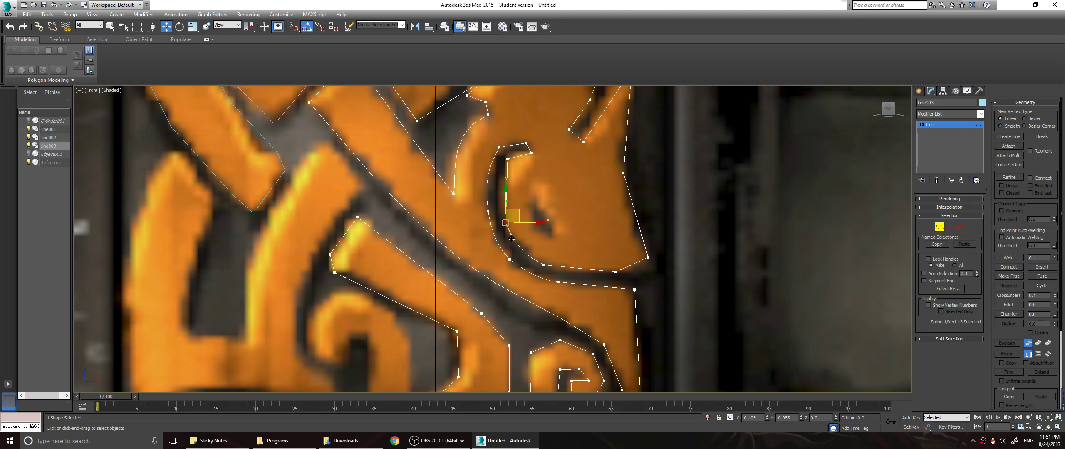
middle_drag(566, 187, 524, 243)
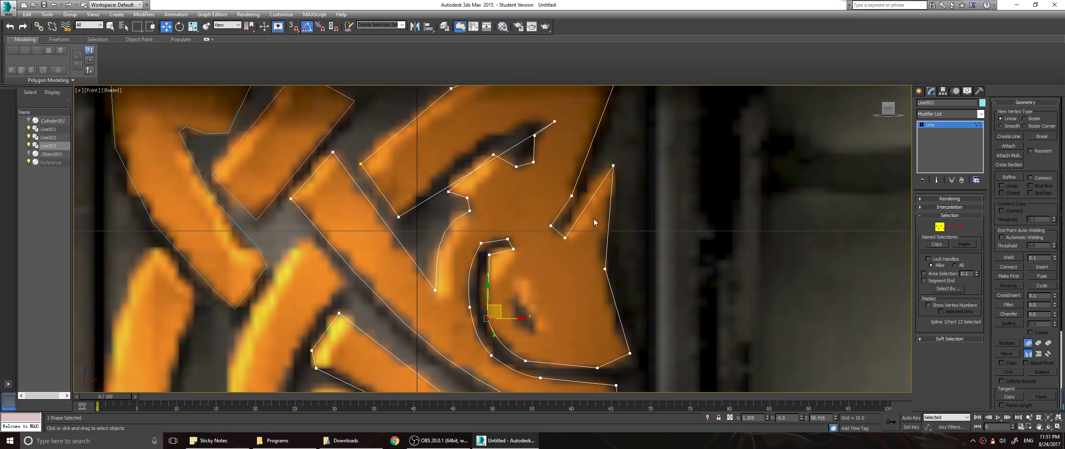
Curve the head's right edge below the pointed ear along the reference with the middle vertex's Bezier handles
click(605, 269)
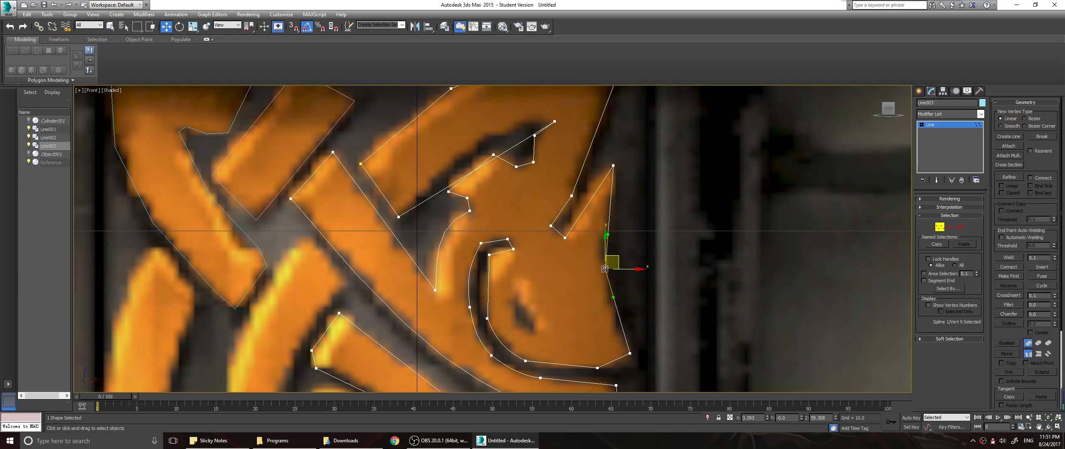
click(609, 233)
click(605, 269)
middle_drag(650, 329, 604, 255)
drag(568, 224, 565, 227)
middle_drag(630, 268, 630, 268)
Round the head's lower right corner and its bottom edge by adjusting the Bezier handles of the two corner vertices
click(584, 279)
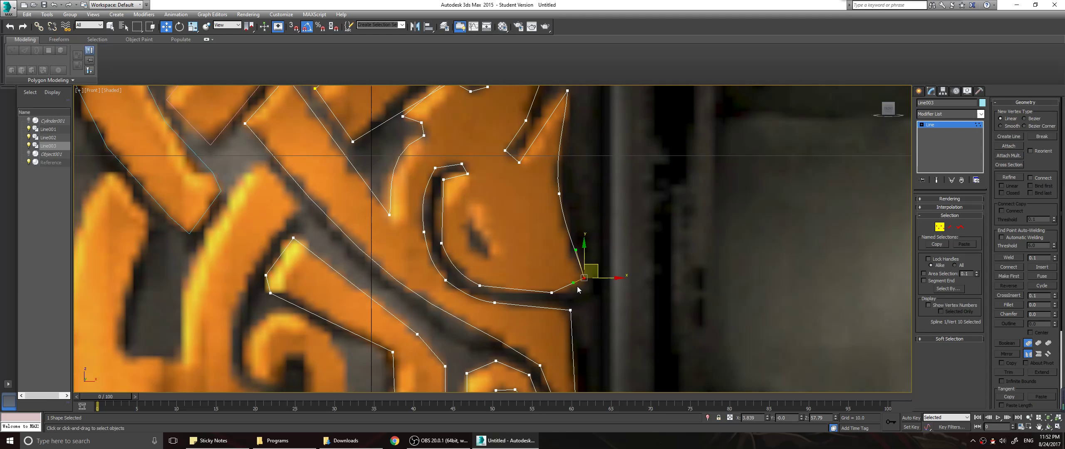
drag(576, 284, 574, 292)
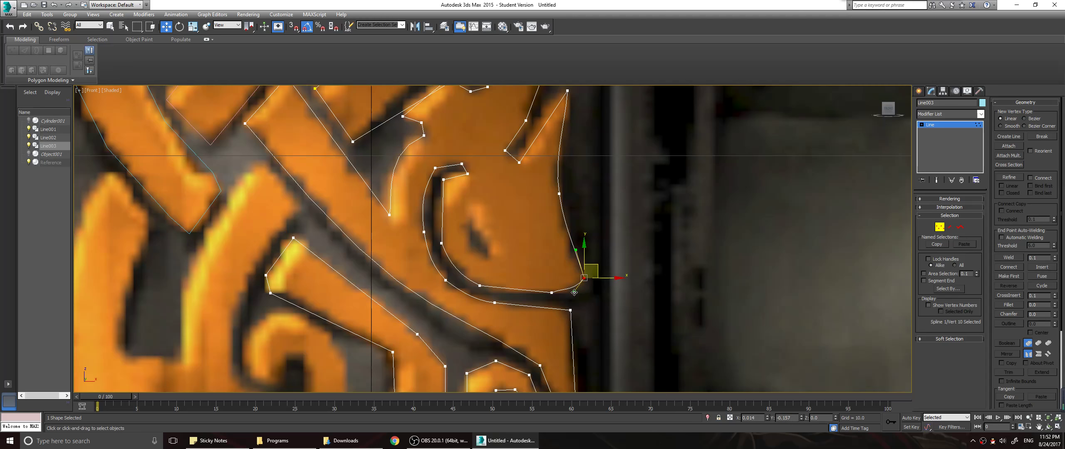
click(552, 293)
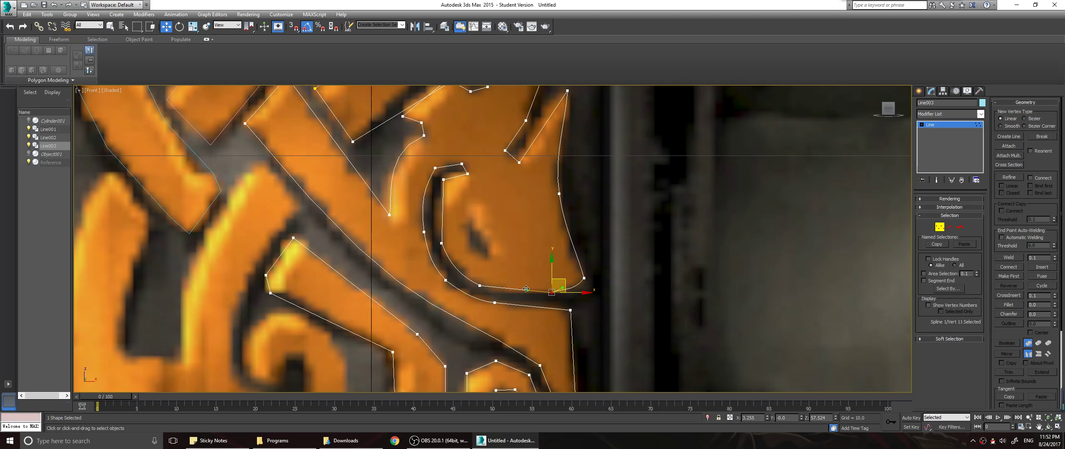
drag(527, 289, 524, 292)
Bend the long lower edge of the band above the head into an arc using the handles at both ends
middle_drag(513, 264, 605, 219)
middle_drag(423, 187, 552, 290)
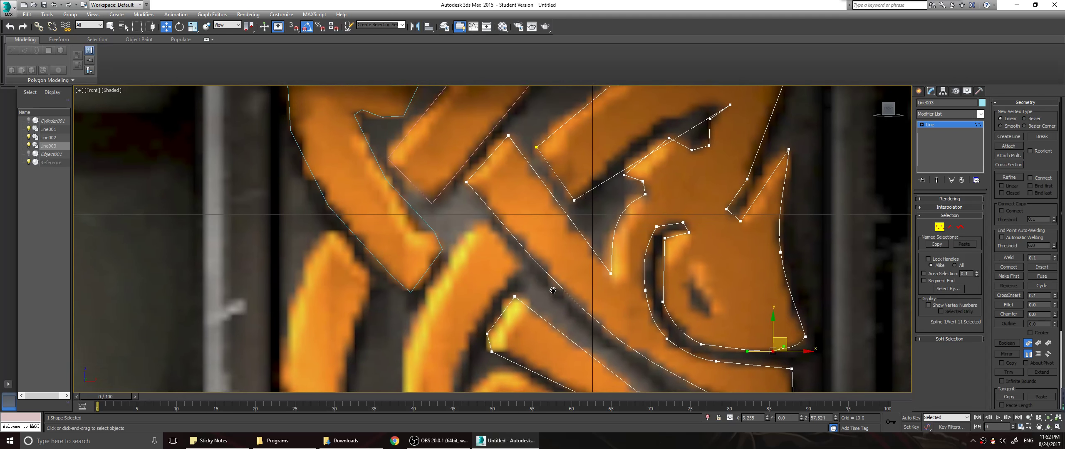
scroll(553, 291, down, 3)
scroll(502, 228, up, 3)
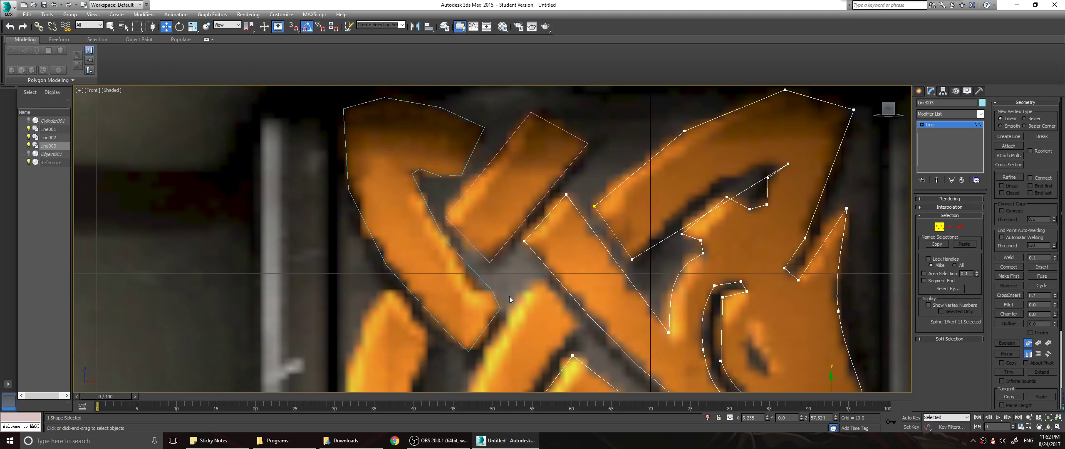
middle_drag(609, 296, 491, 288)
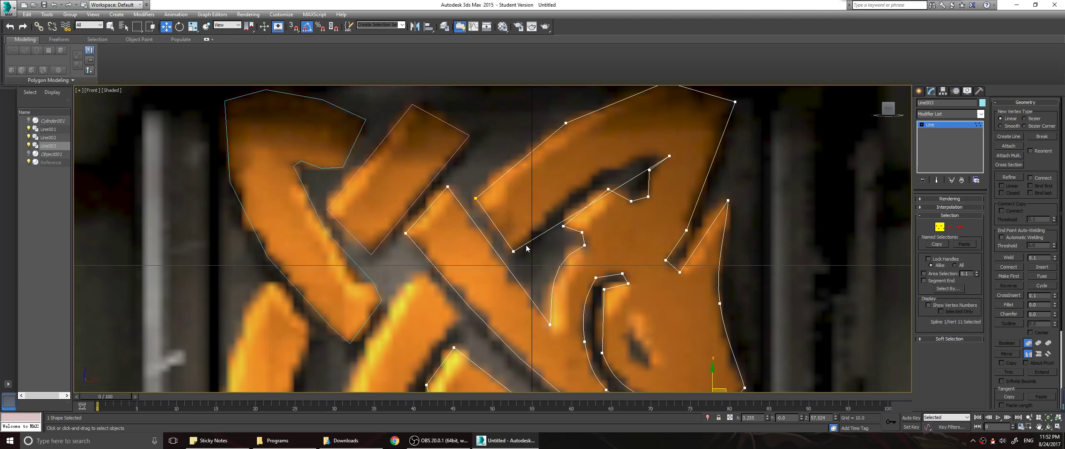
click(512, 252)
drag(566, 220, 627, 156)
click(670, 156)
Curve the upper edge of the band above the head, from its tip to the next vertex, with both vertices' handles
middle_drag(494, 184, 521, 215)
click(503, 228)
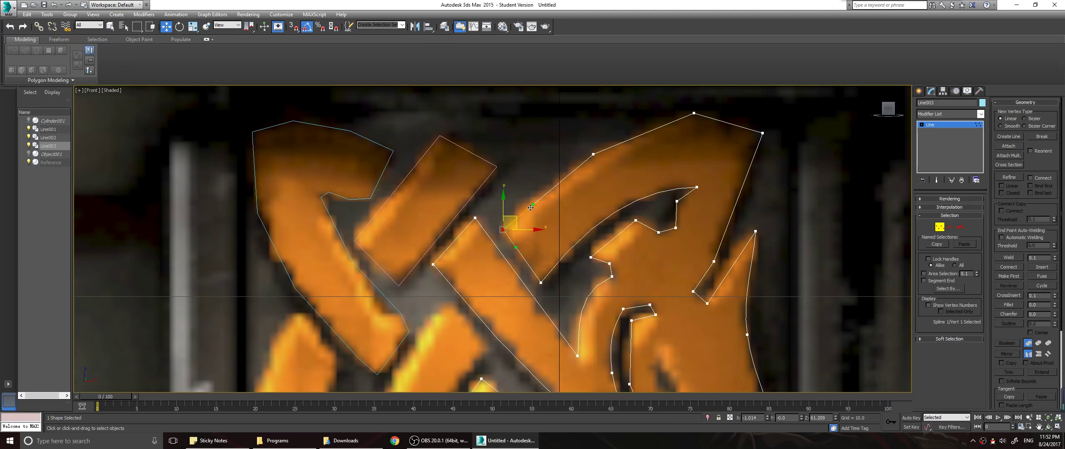
drag(533, 205, 528, 196)
middle_drag(601, 186, 557, 226)
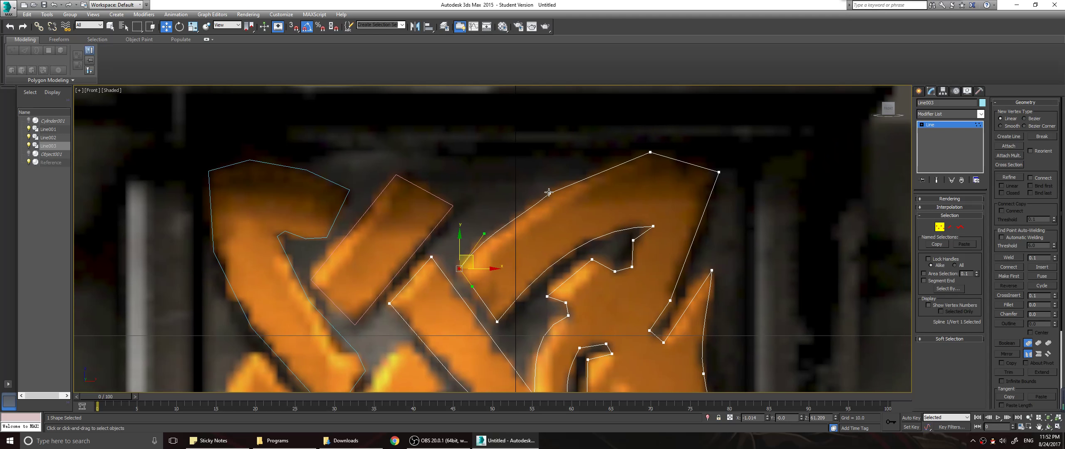
click(549, 193)
drag(520, 218, 512, 218)
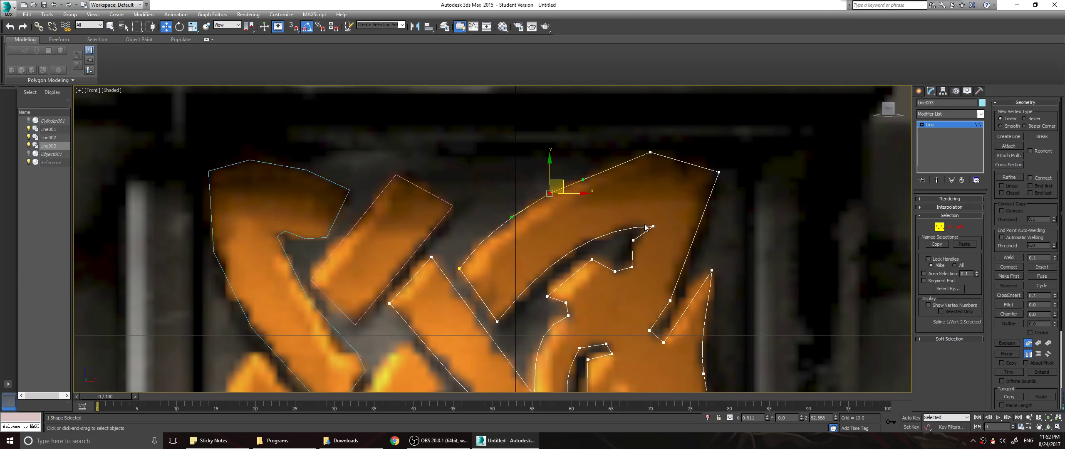
Bend the short orange edge below the upper band's notch into a curve using the handles at both ends
middle_drag(644, 225, 575, 221)
click(647, 169)
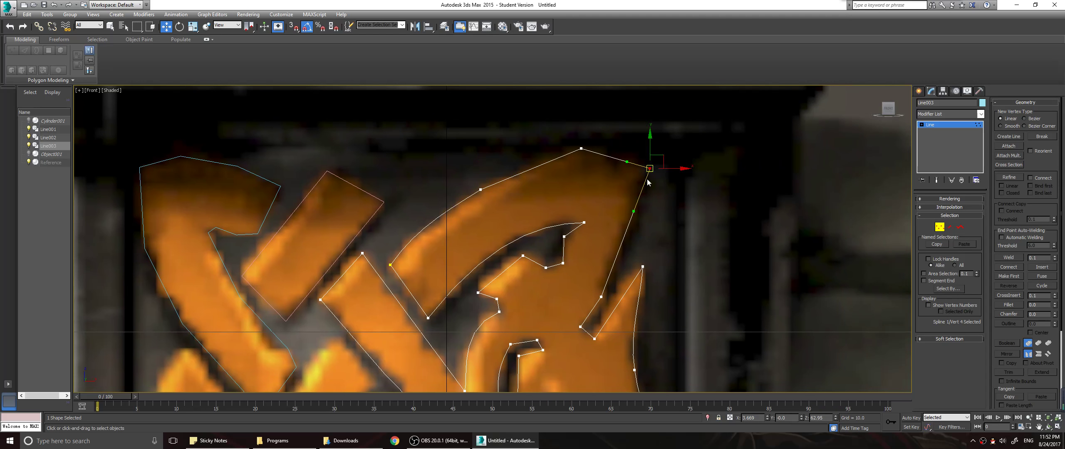
middle_drag(568, 300, 571, 233)
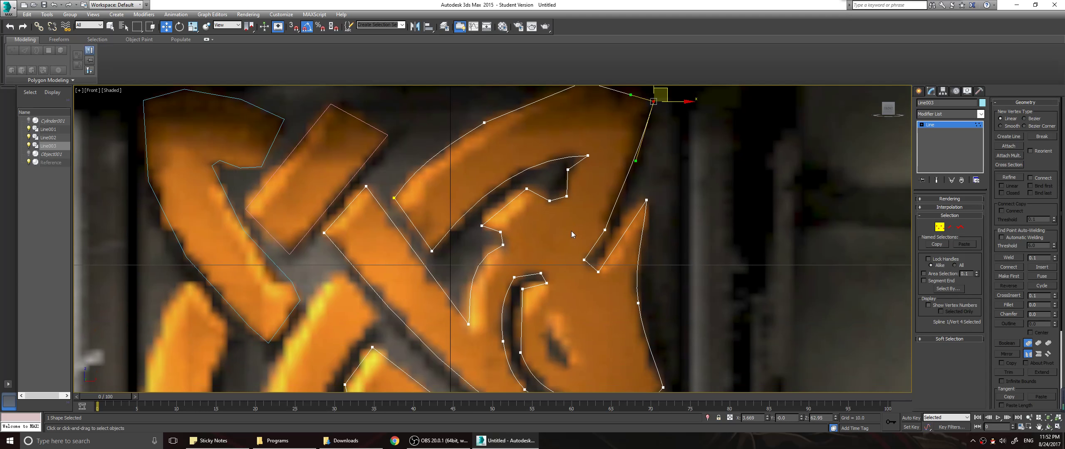
click(527, 189)
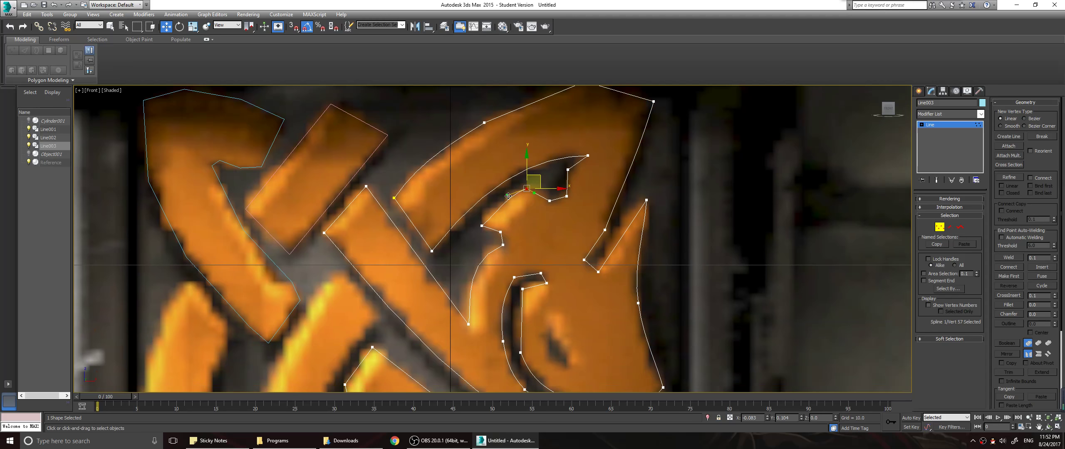
click(482, 225)
click(499, 216)
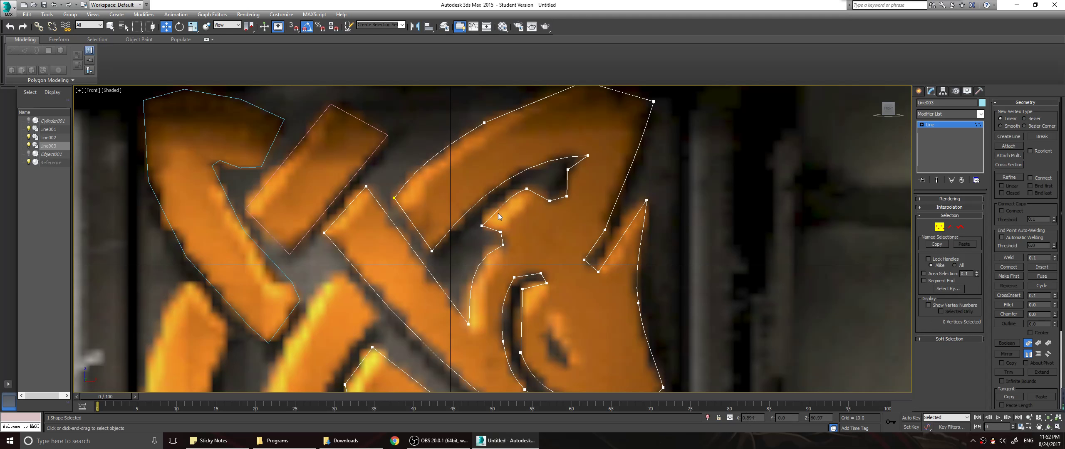
click(482, 226)
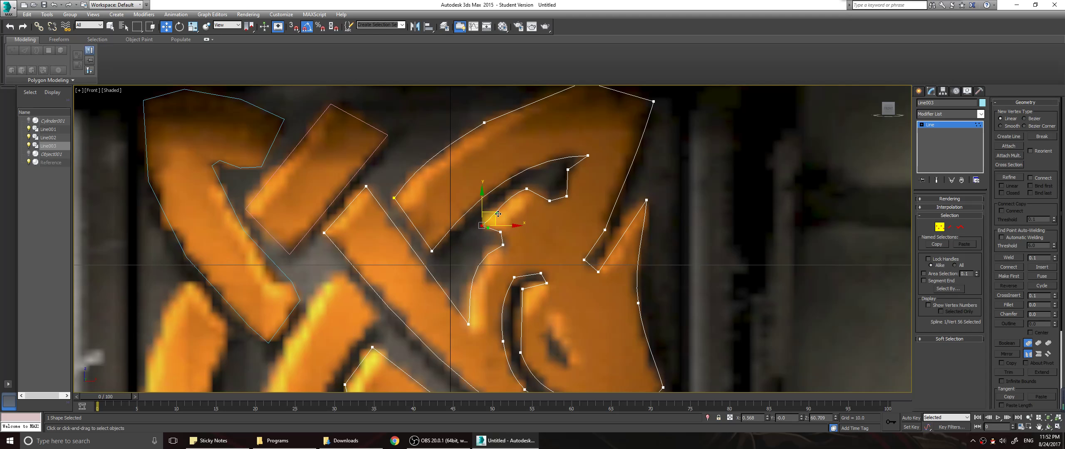
drag(498, 214, 495, 211)
Curve the left edge of the small spiral's stem with the Bezier handles of its upper and lower vertices
middle_drag(540, 389, 555, 287)
scroll(628, 351, down, 5)
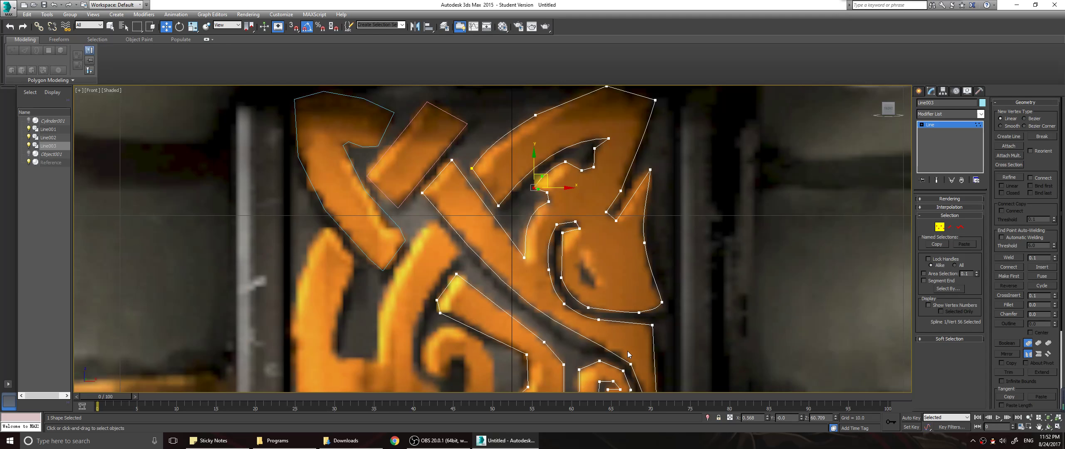
scroll(628, 351, up, 4)
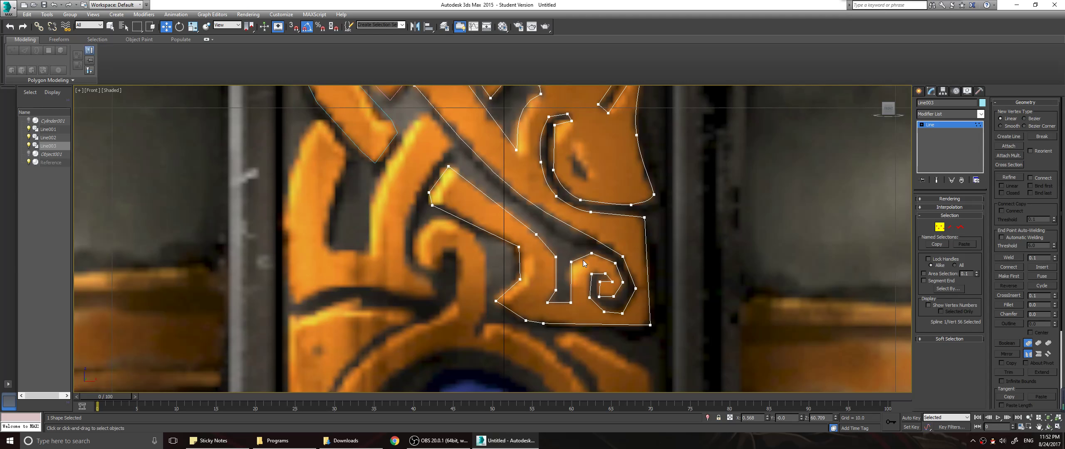
scroll(585, 264, down, 4)
scroll(453, 149, up, 4)
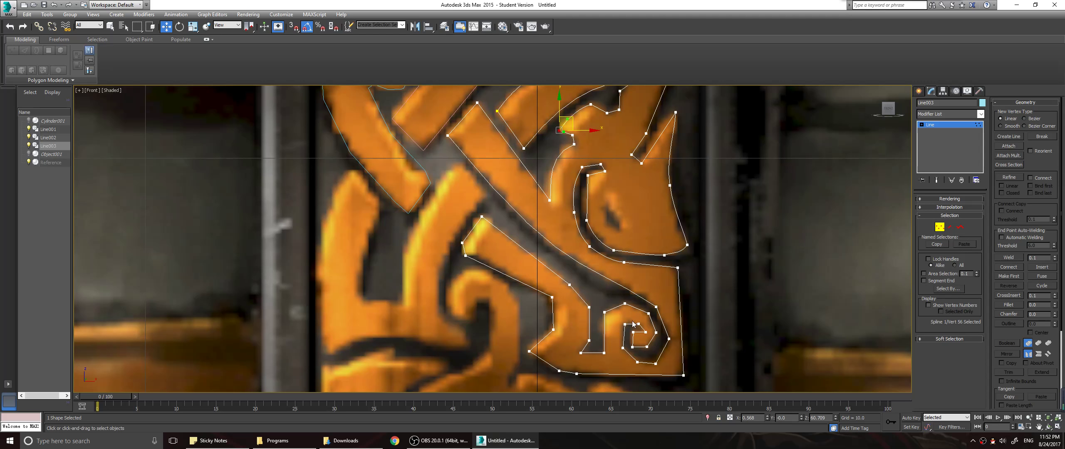
scroll(482, 224, down, 4)
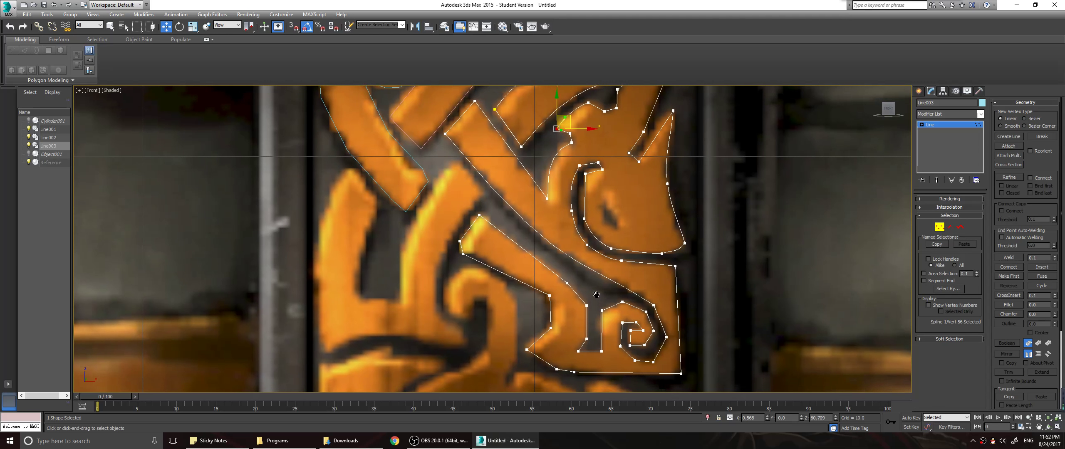
scroll(605, 278, up, 4)
click(615, 262)
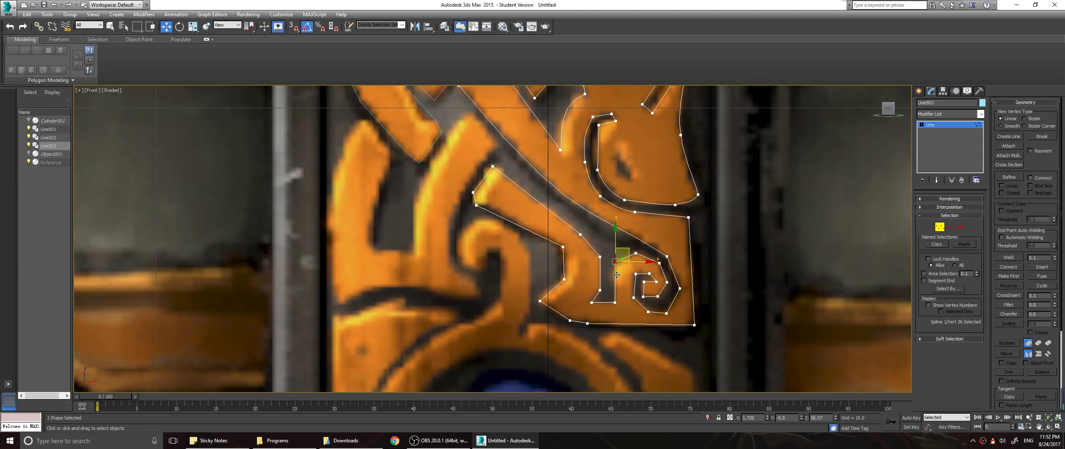
click(615, 300)
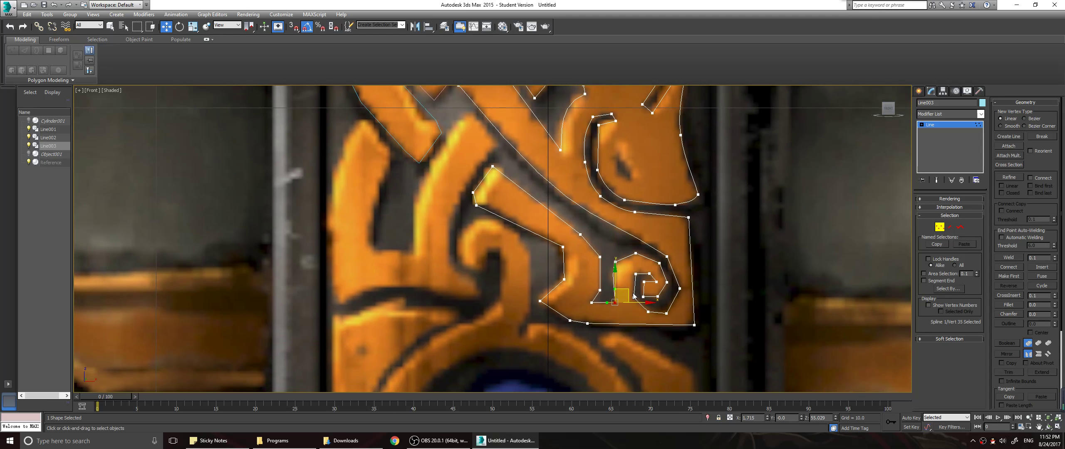
scroll(616, 301, up, 4)
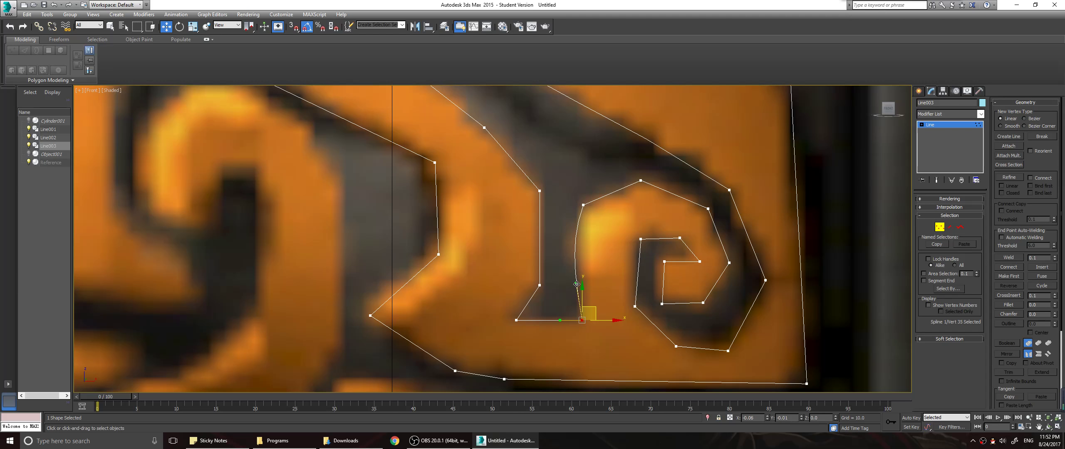
Round the top of the small spiral's orange hook by adjusting the Bezier handles of its three upper vertices
middle_drag(642, 185, 607, 212)
click(606, 207)
drag(587, 216, 587, 207)
click(548, 232)
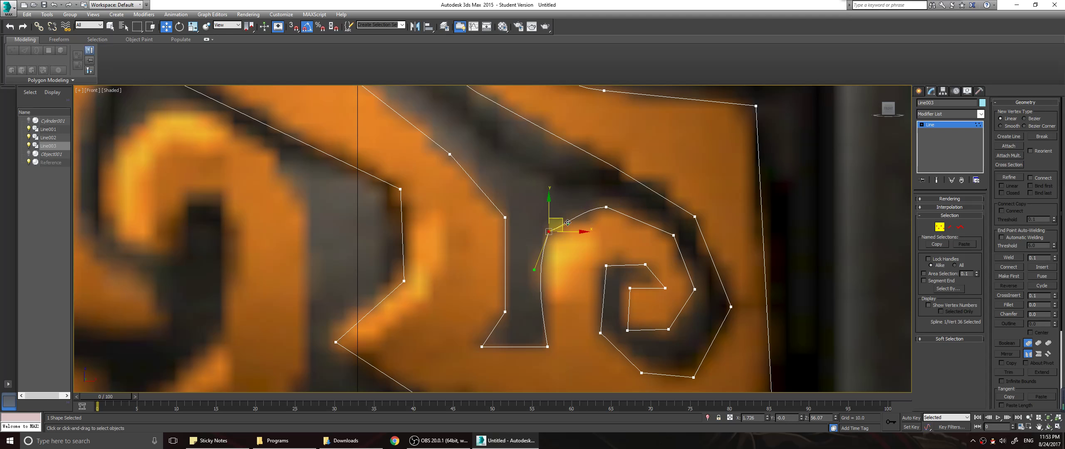
click(606, 207)
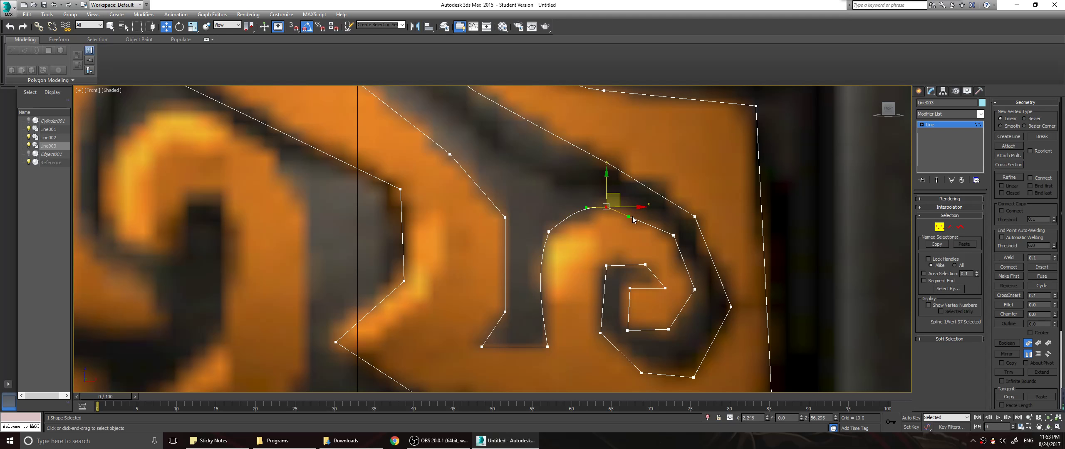
drag(629, 217, 647, 212)
click(673, 235)
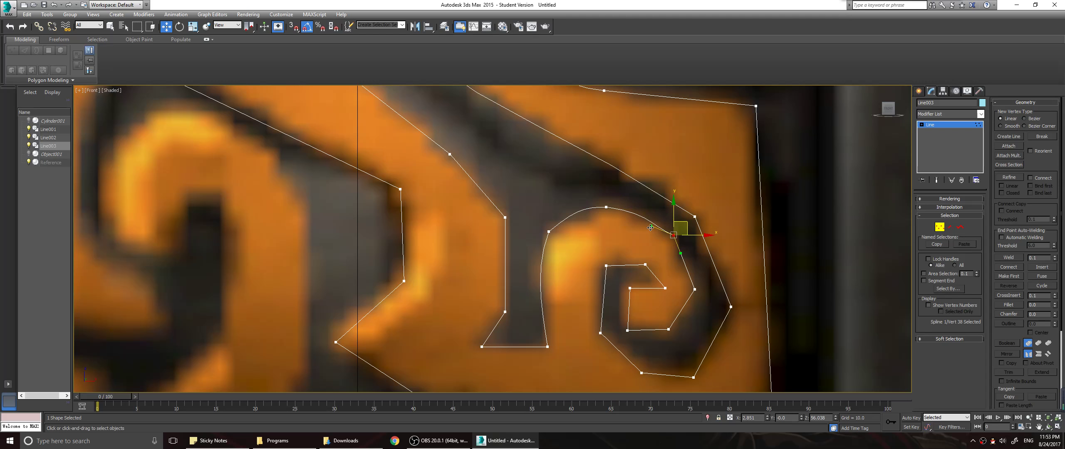
click(689, 250)
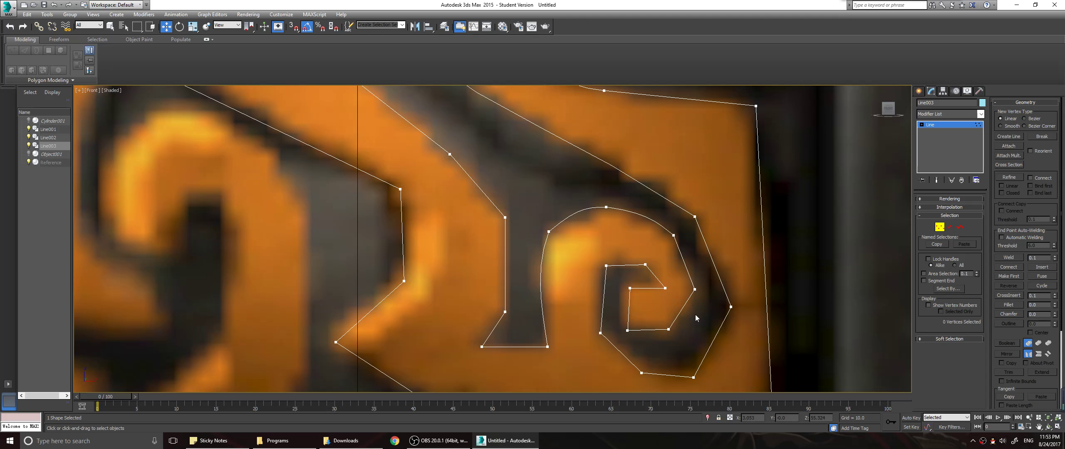
Round the lower right edge of the spiral's inner end with the handles of its two end vertices
click(692, 290)
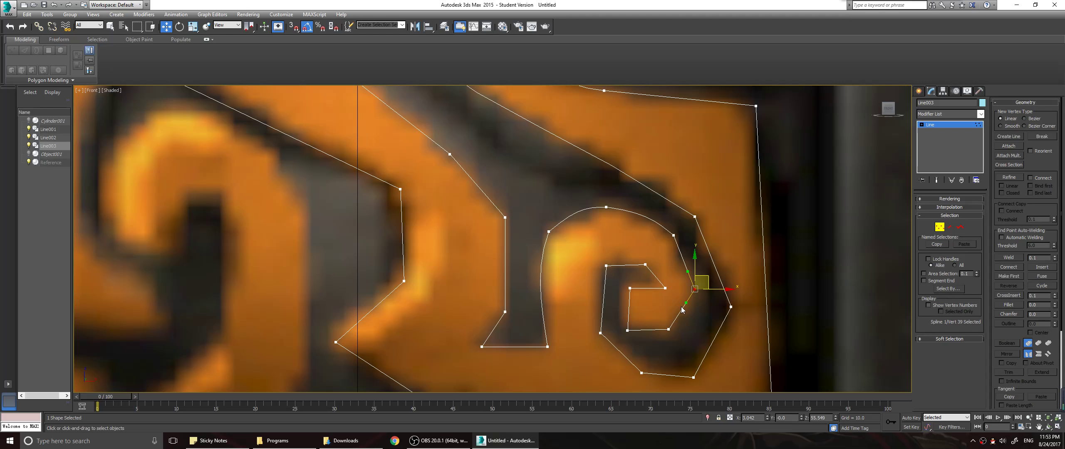
drag(685, 305, 693, 312)
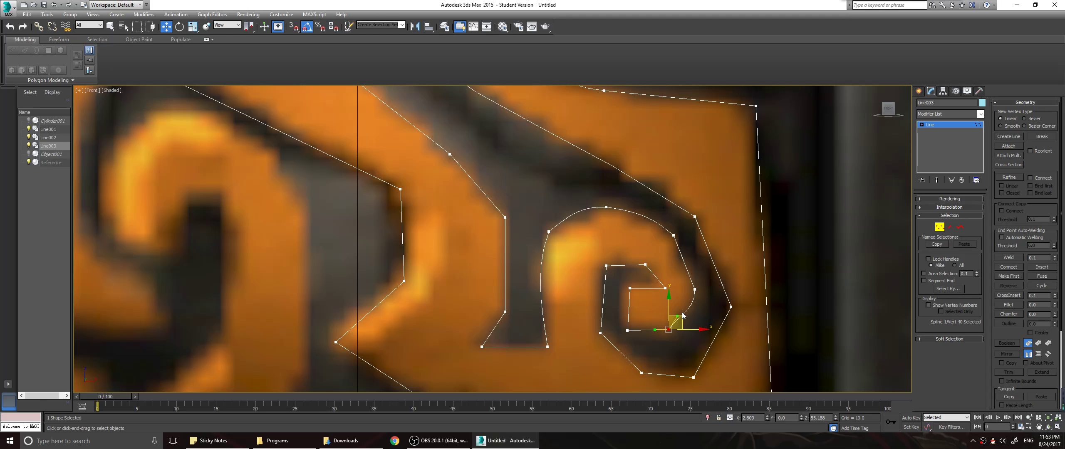
drag(678, 314, 681, 324)
Round the left side of the small spiral's inner end with the Bezier handles of its upper and lower left vertices
click(630, 289)
drag(626, 303, 609, 296)
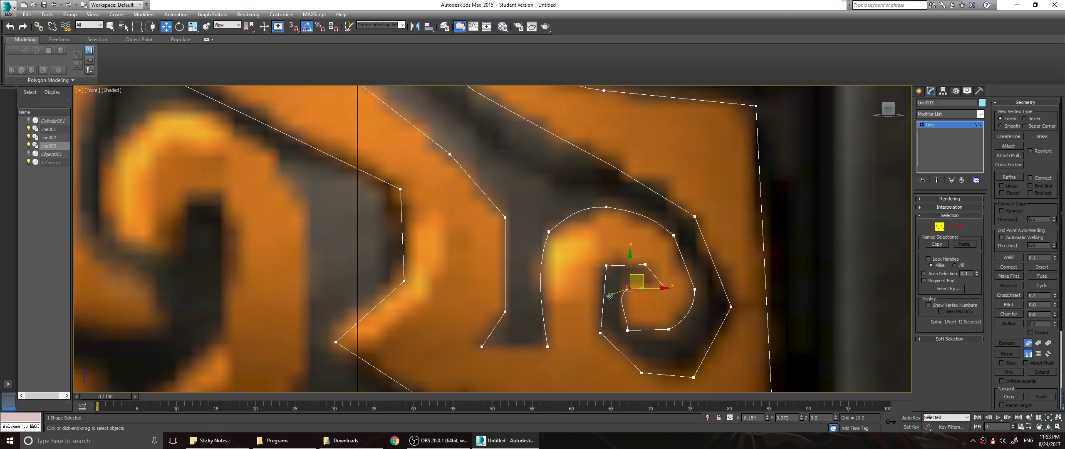
click(627, 330)
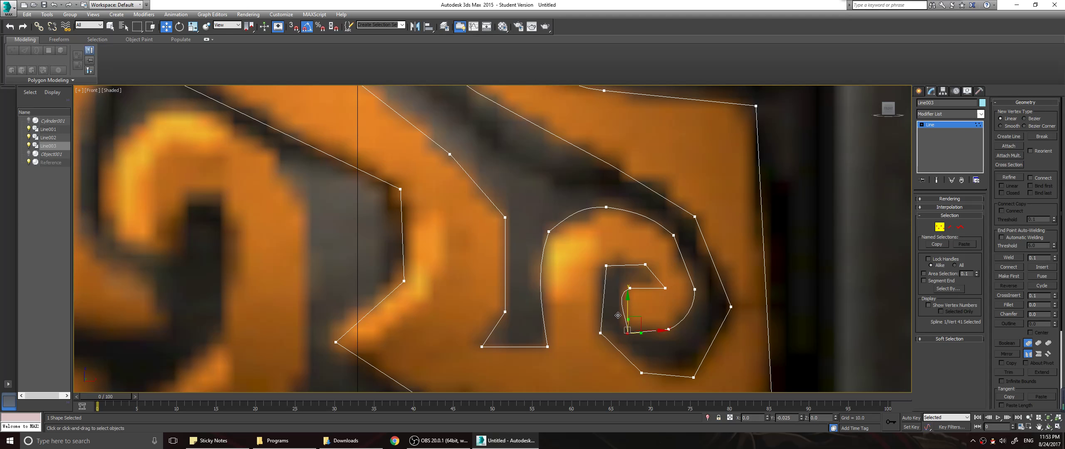
drag(617, 315, 612, 309)
click(683, 308)
click(629, 326)
drag(628, 309, 628, 311)
click(647, 311)
click(628, 328)
scroll(631, 313, up, 5)
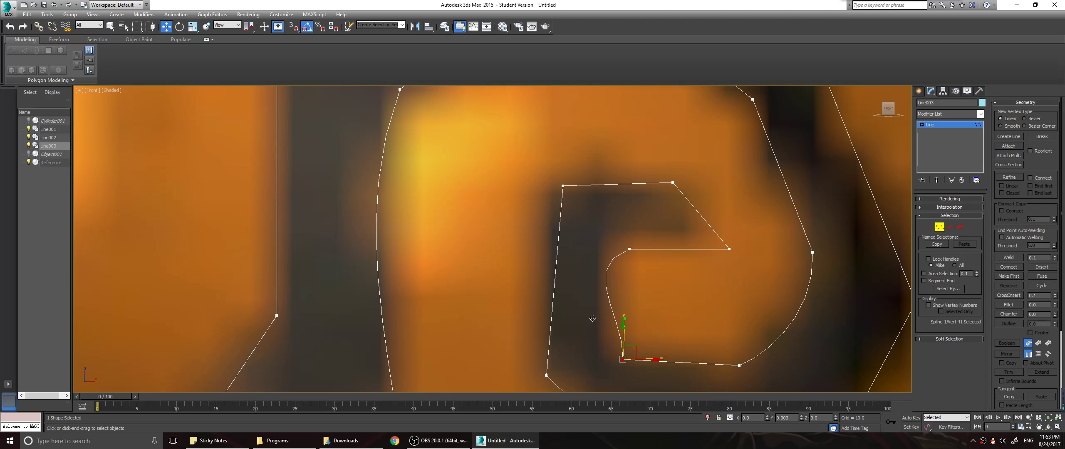
scroll(645, 322, up, 2)
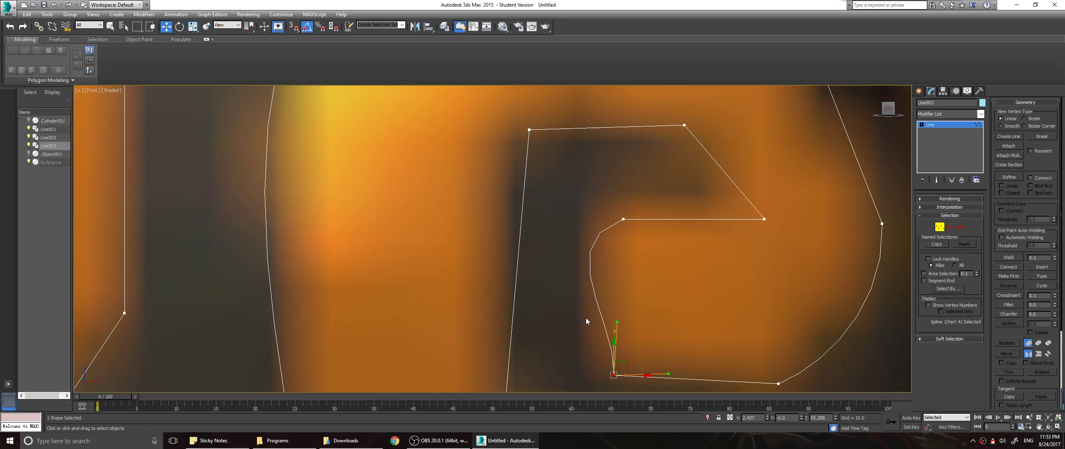
drag(617, 323, 581, 369)
click(765, 219)
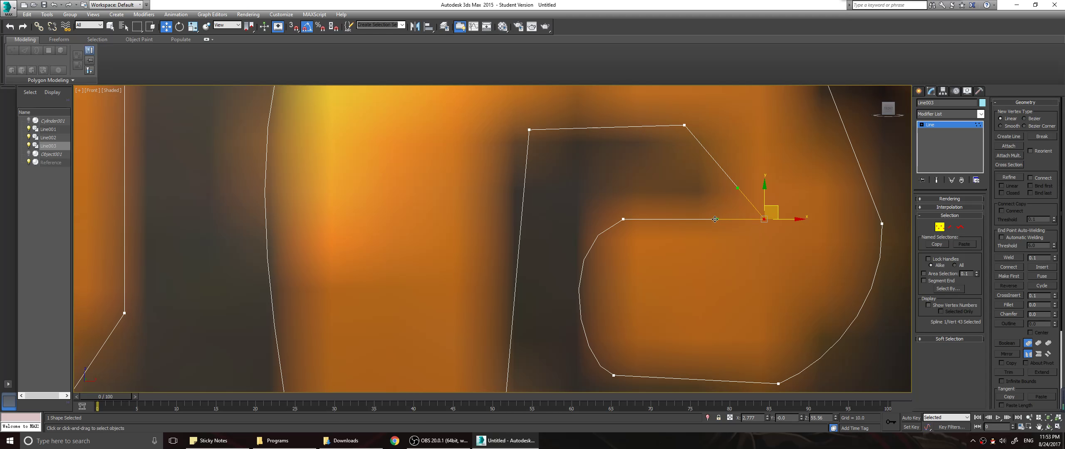
Unhide Cylinder001 to check the model against the reference image, and hide it again
scroll(717, 229, down, 6)
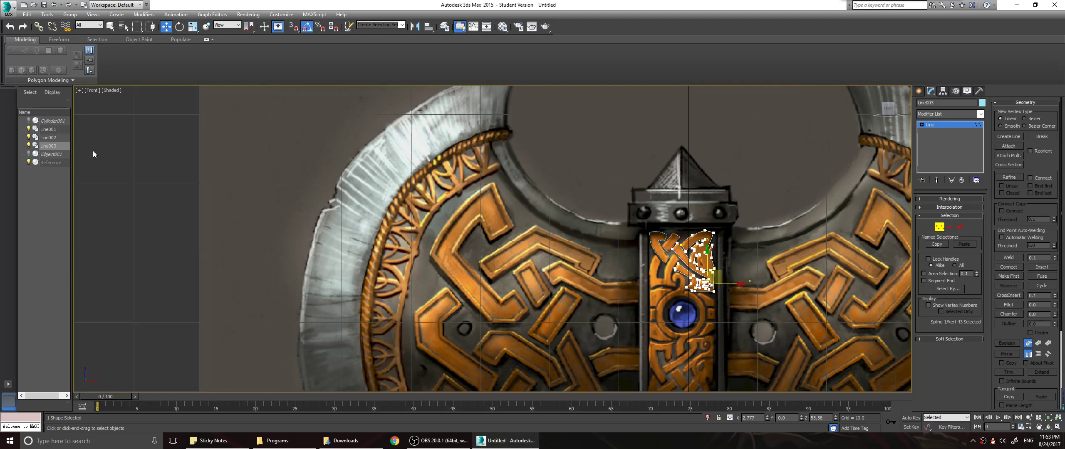
click(28, 120)
middle_drag(701, 371, 681, 116)
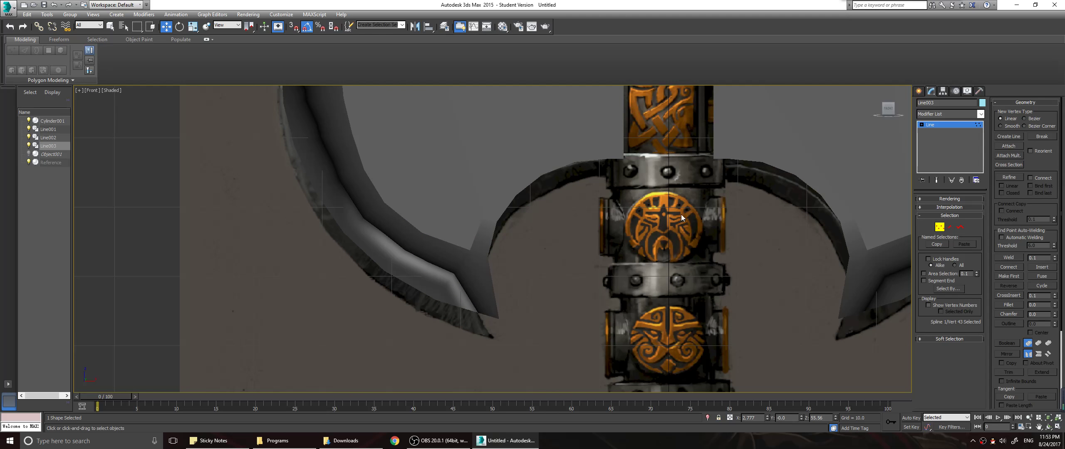
click(29, 121)
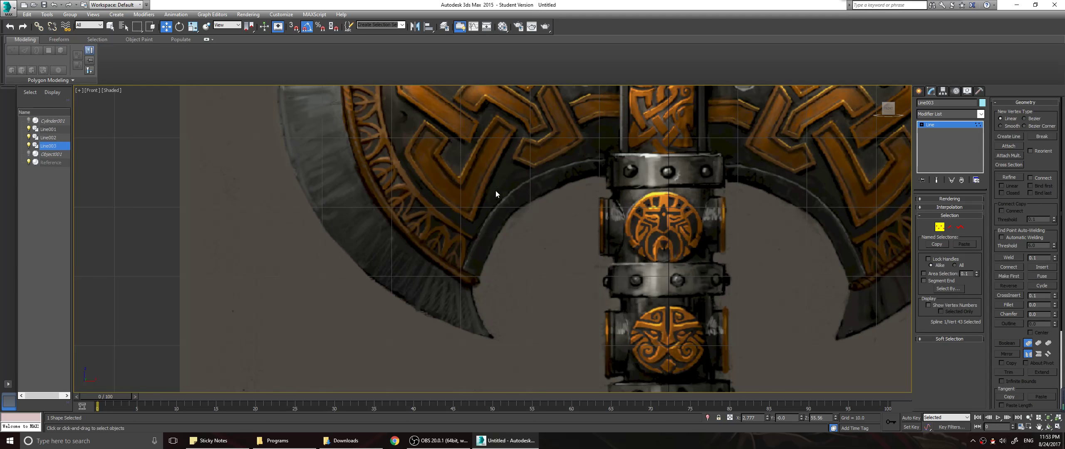
scroll(624, 138, up, 8)
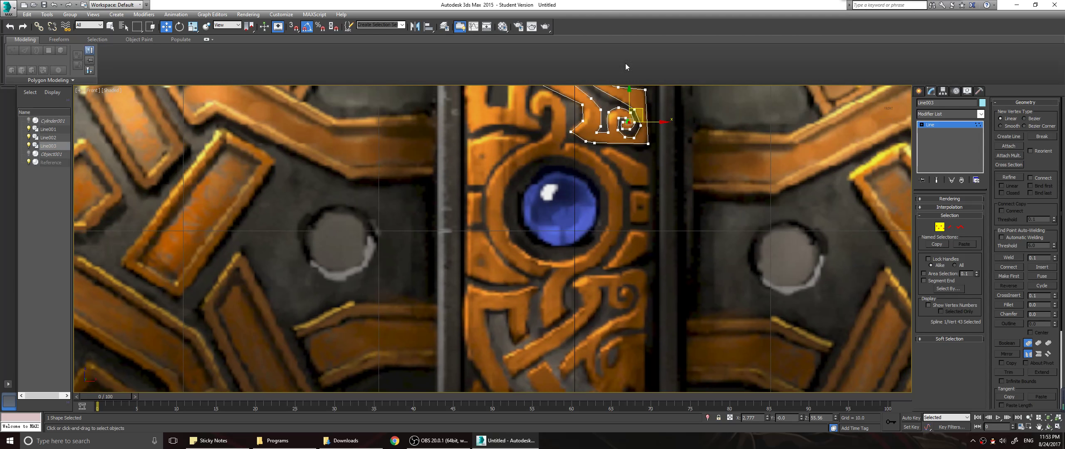
middle_drag(581, 117, 565, 254)
scroll(584, 204, up, 4)
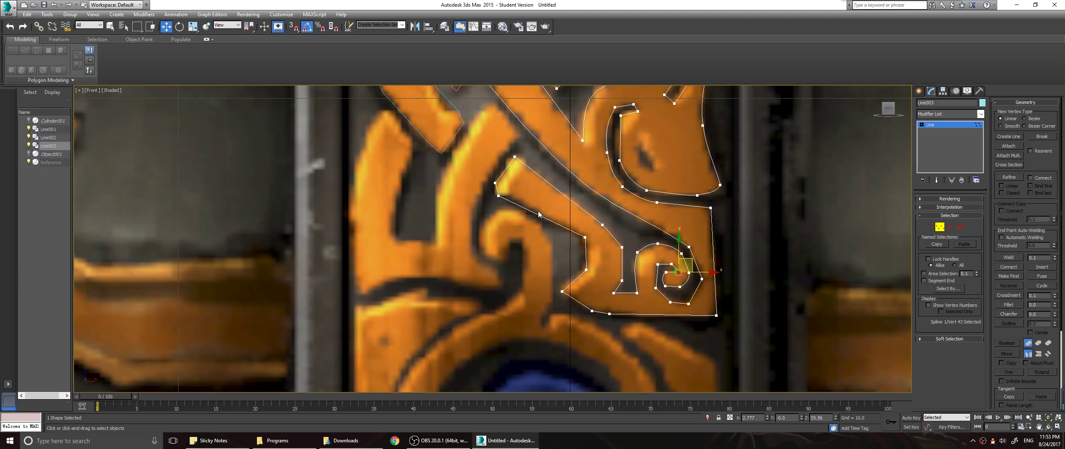
Round the left tip of the diagonal orange band above the spiral by adjusting the Bezier handles of its end vertices
click(516, 159)
middle_drag(525, 191, 555, 231)
drag(544, 208, 540, 206)
middle_drag(556, 229, 575, 240)
click(552, 236)
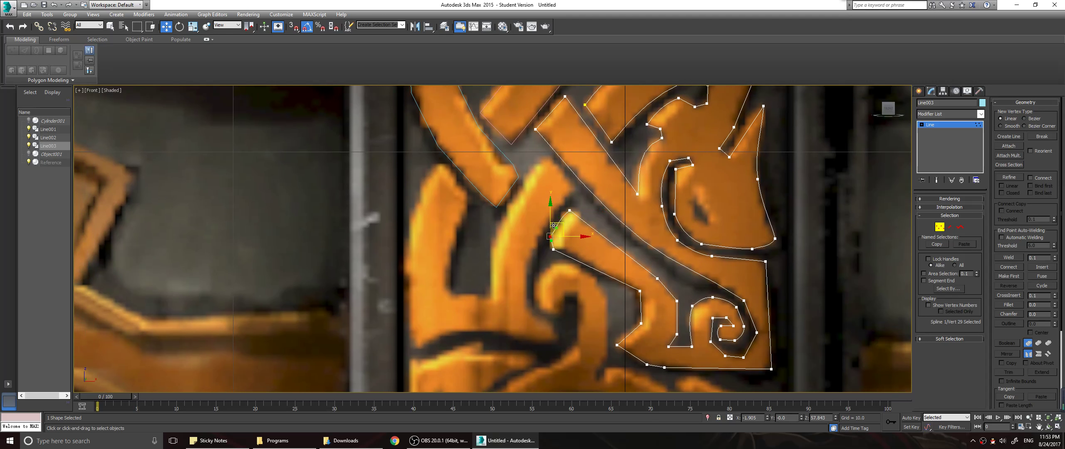
scroll(573, 256, up, 4)
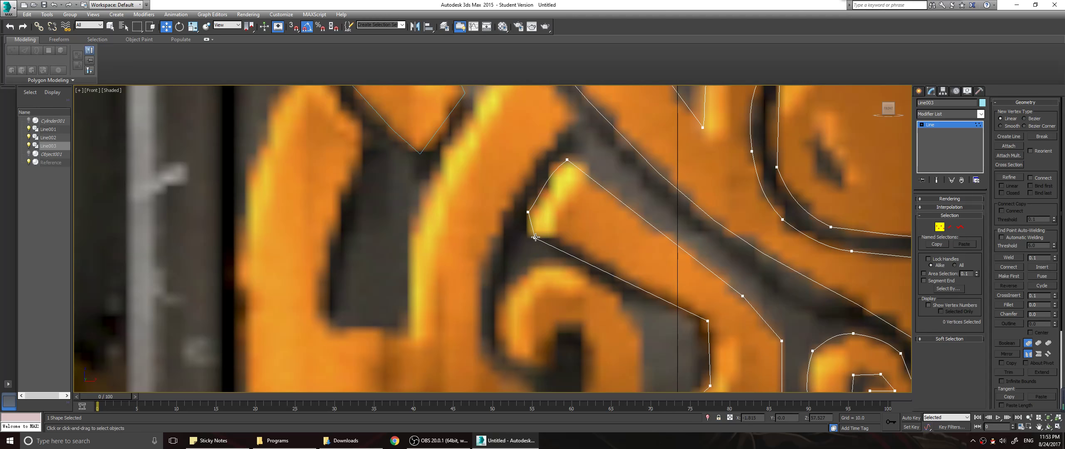
click(528, 213)
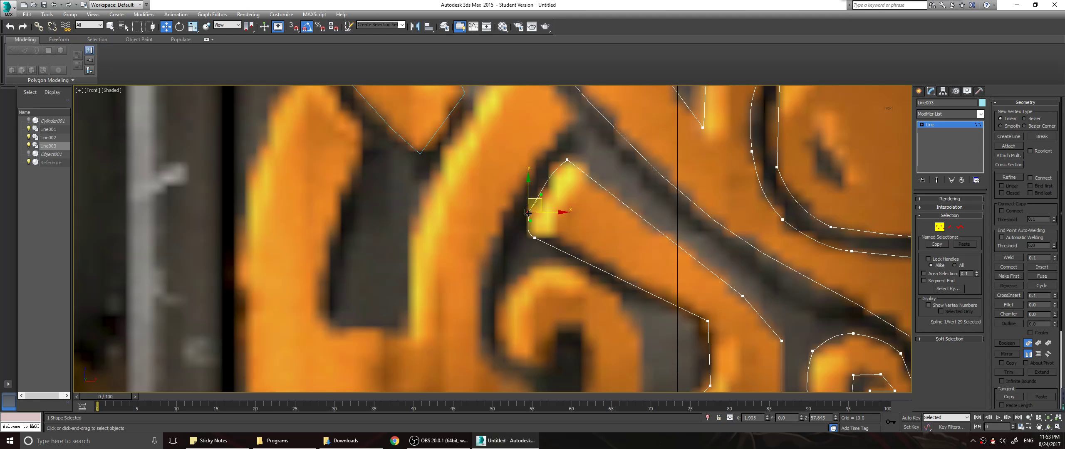
drag(528, 213, 539, 194)
middle_drag(618, 220, 508, 158)
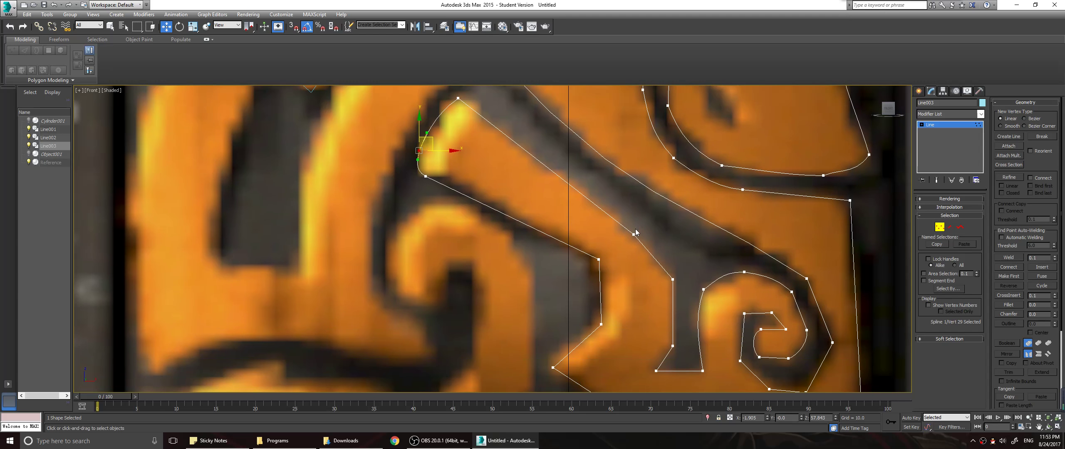
click(506, 329)
Start a new Line spline at the right prong's tip of the two-pronged orange shape, tracing its inner notch up to the left prong's tip
scroll(591, 323, down, 5)
middle_drag(591, 323, 615, 276)
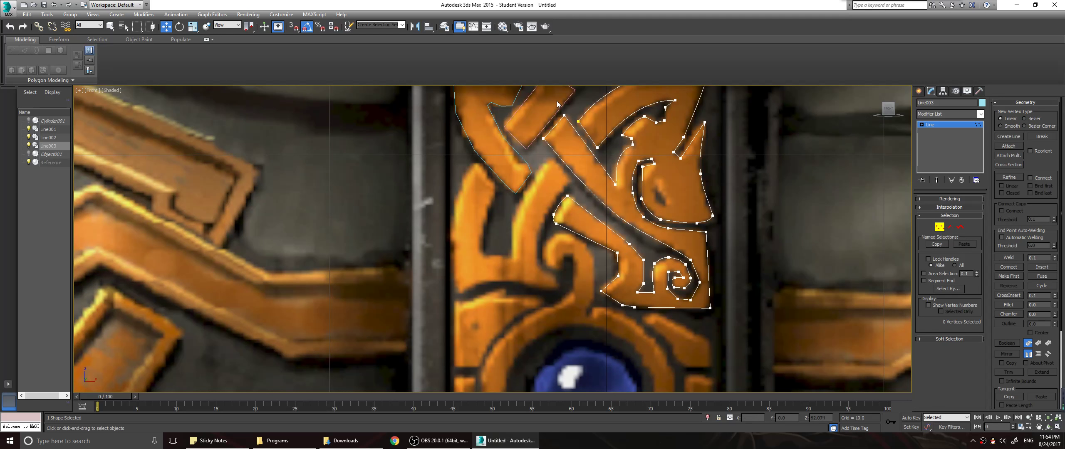
click(920, 92)
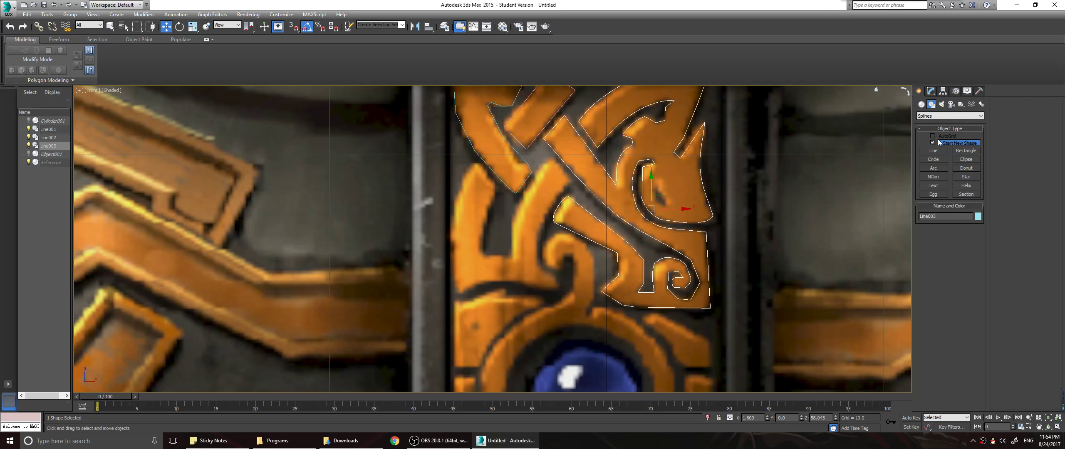
click(939, 153)
scroll(543, 206, up, 1)
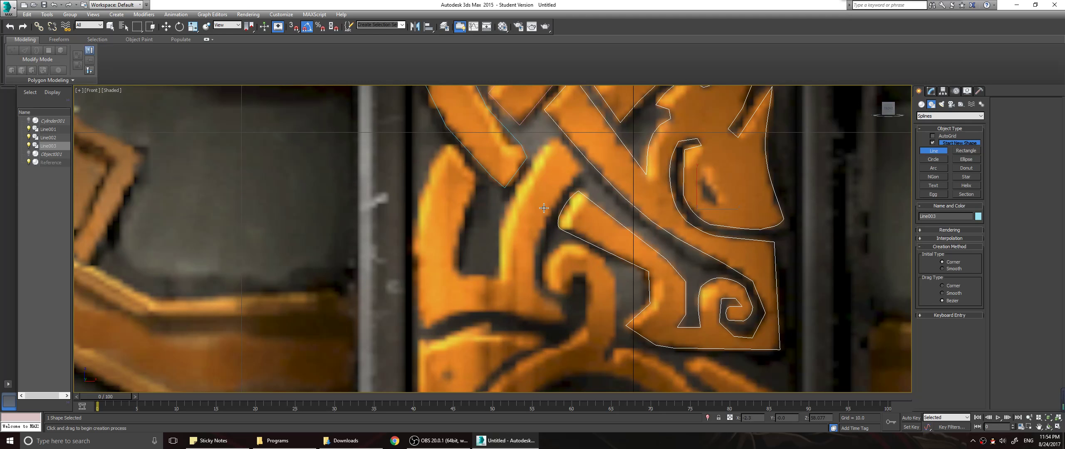
middle_drag(545, 207, 527, 150)
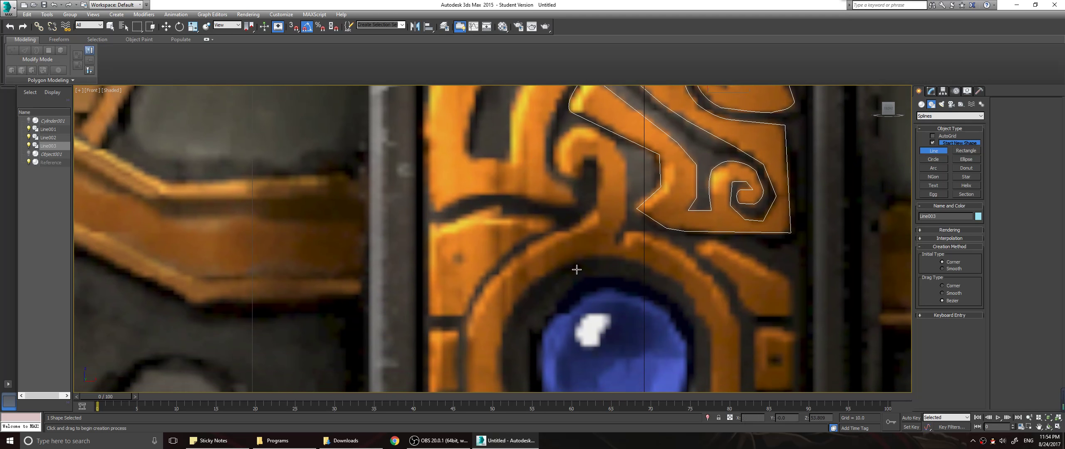
middle_drag(581, 304, 588, 202)
mouse_move(499, 256)
middle_down()
mouse_move(570, 242)
mouse_move(568, 255)
mouse_move(567, 190)
middle_up()
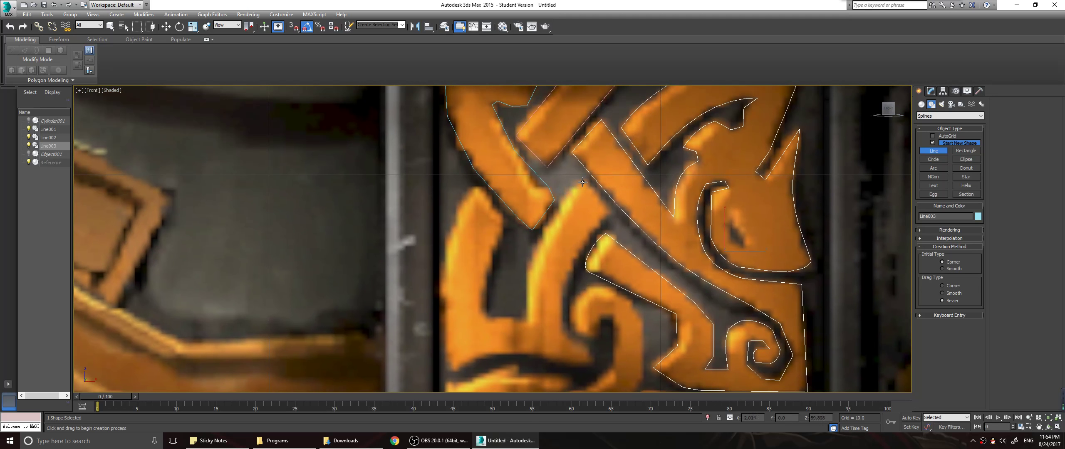
click(583, 182)
click(528, 321)
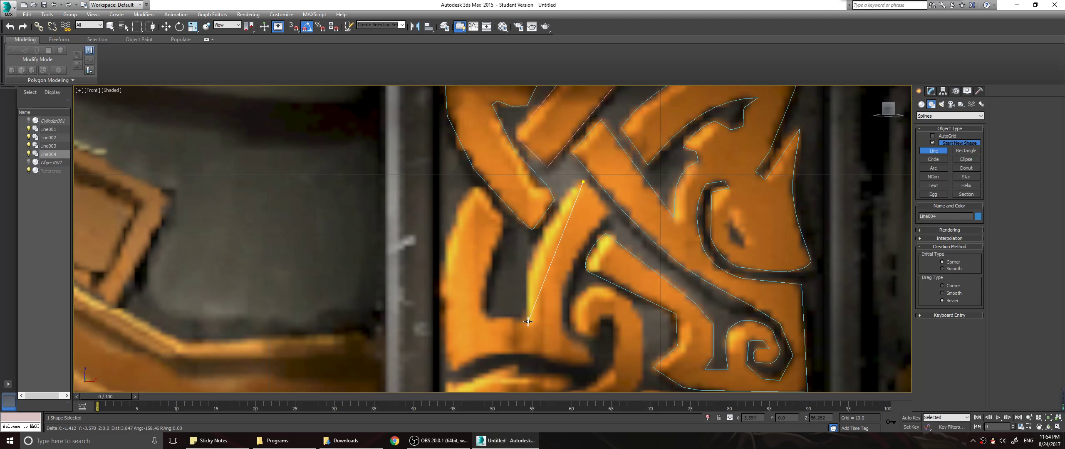
click(481, 322)
click(503, 222)
click(474, 189)
Trace the left, bottom and right outer edges of the two-pronged shape and close the spline at its starting point
click(449, 358)
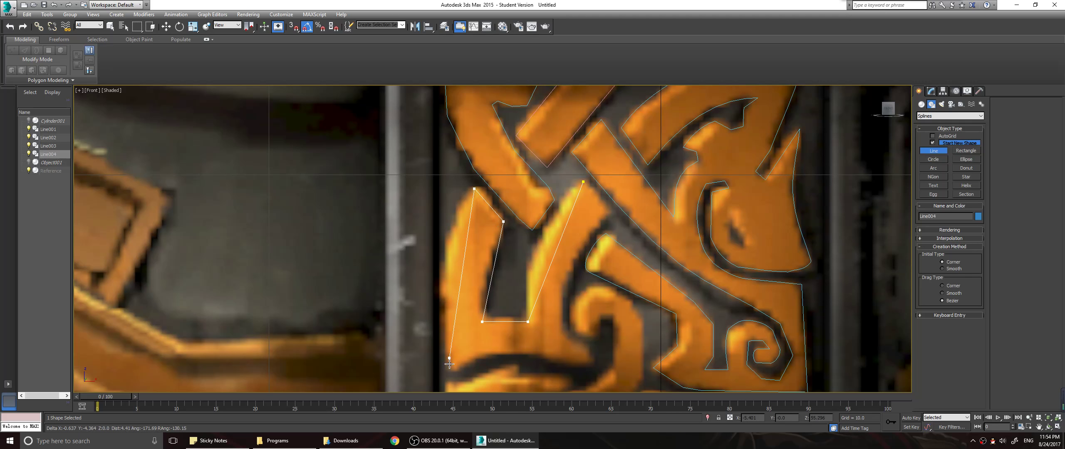
click(454, 373)
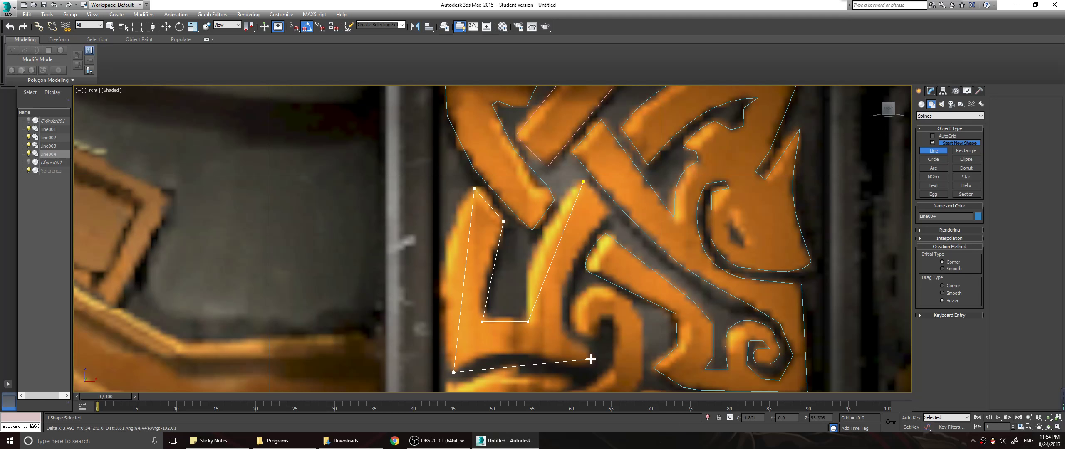
click(591, 359)
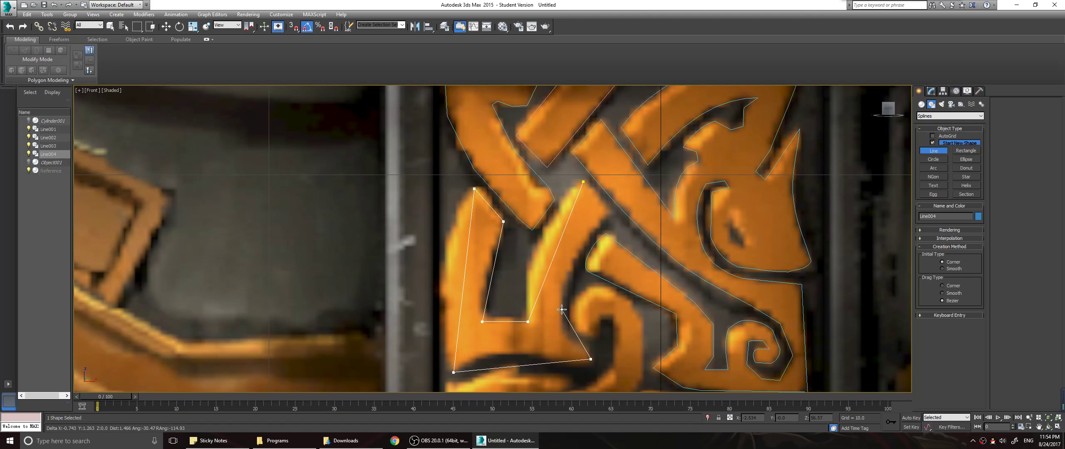
click(562, 310)
click(609, 212)
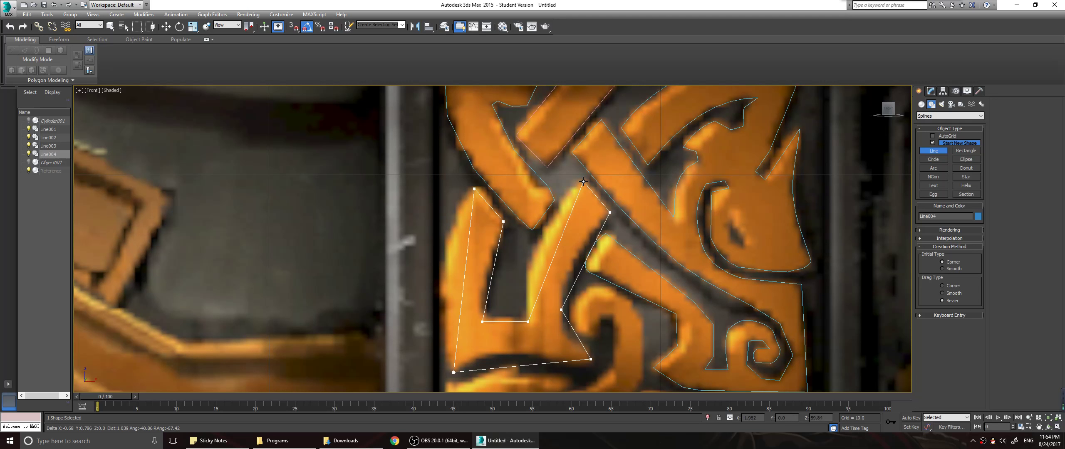
click(583, 182)
click(518, 248)
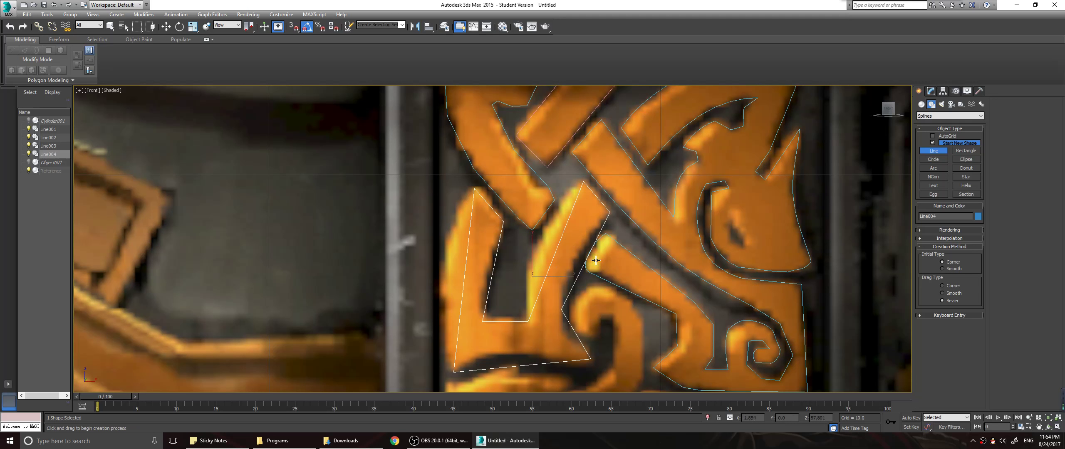
Select all vertices of the new two-pronged spline and convert them to Bezier Corner
click(931, 91)
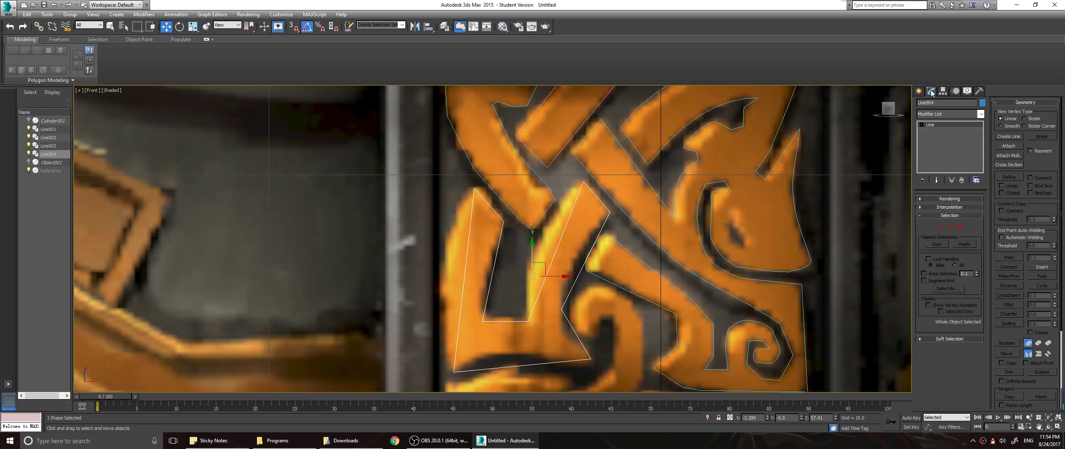
click(935, 227)
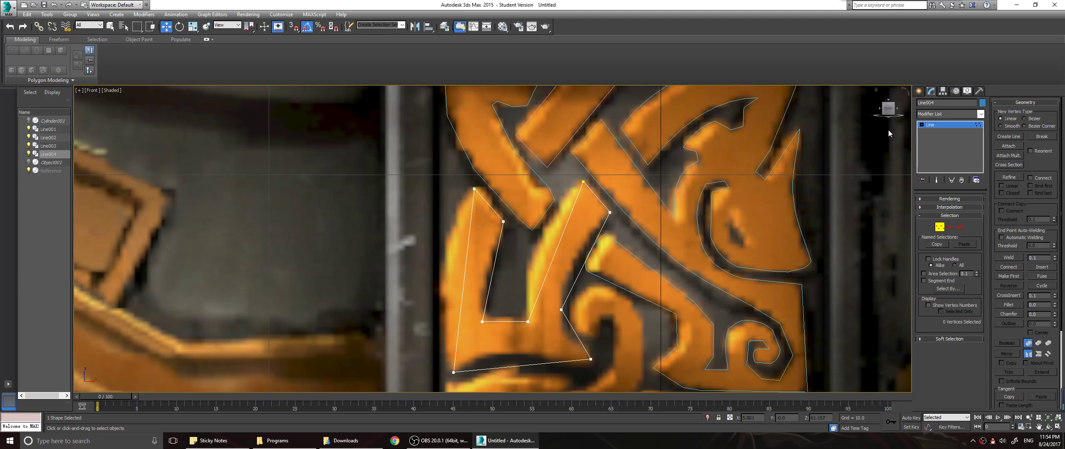
drag(659, 383, 659, 382)
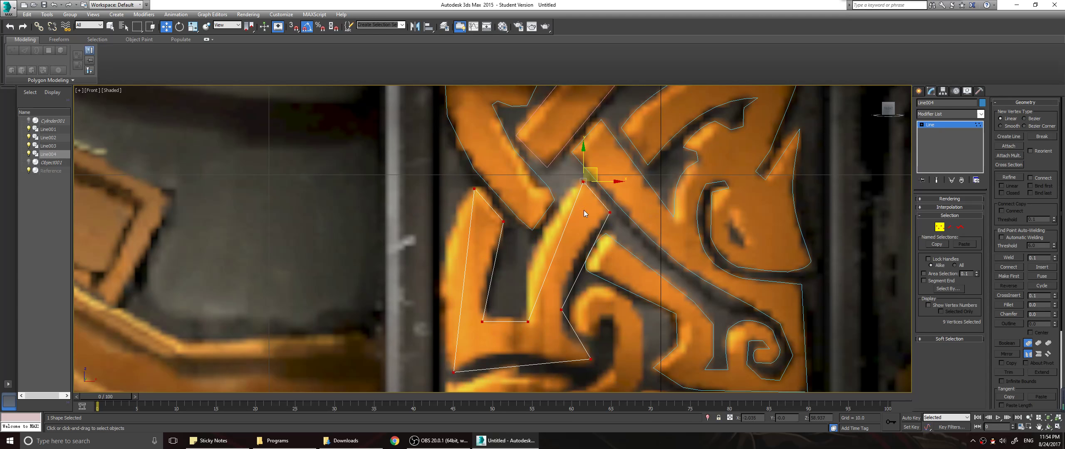
right_click(579, 181)
click(572, 125)
Curve the left outer edge and the bottom edge of the two-pronged shape with the Bezier handles of their end vertices
click(475, 188)
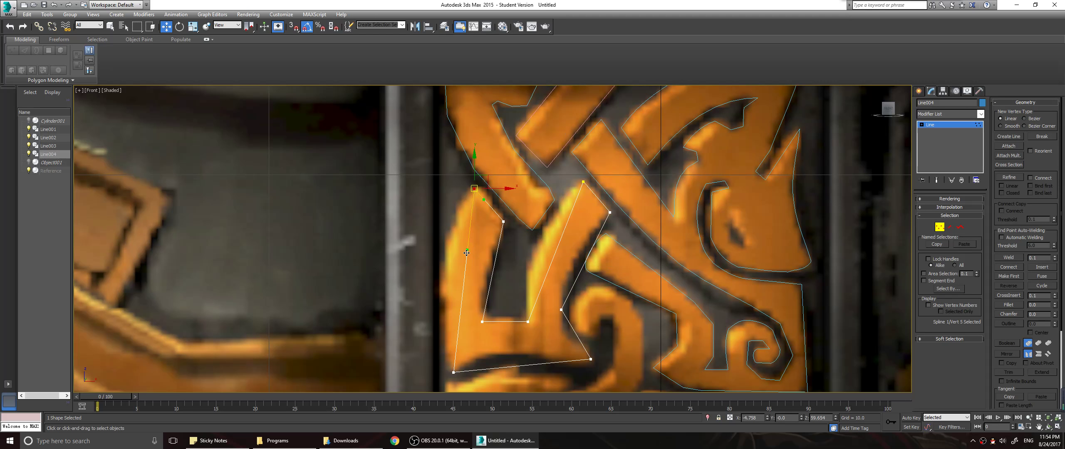
drag(466, 253, 468, 331)
scroll(475, 253, up, 2)
click(478, 341)
drag(544, 336, 537, 295)
click(672, 322)
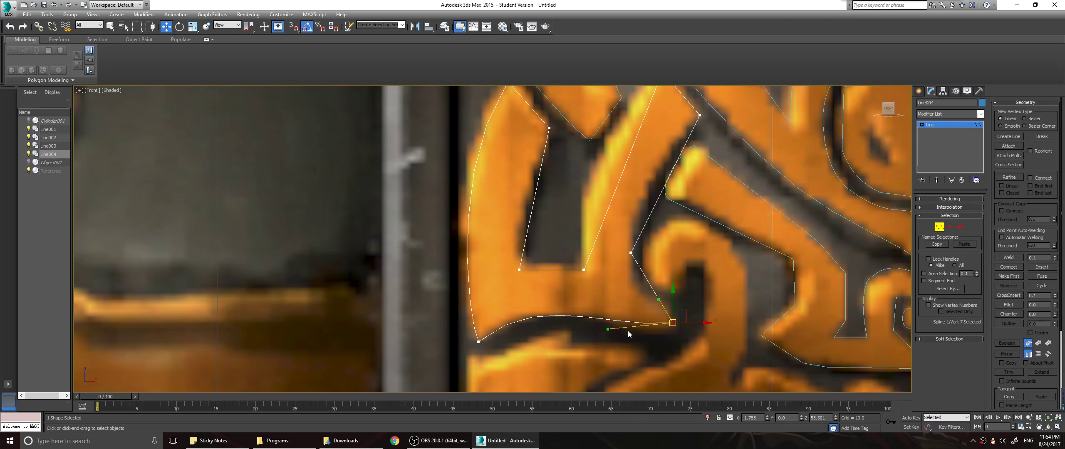
drag(609, 326, 610, 318)
Curve the short lower right edge of the two-pronged shape with the handles of its two end vertices
drag(675, 321, 627, 271)
click(631, 253)
click(675, 329)
click(630, 253)
middle_drag(627, 270, 589, 325)
click(605, 260)
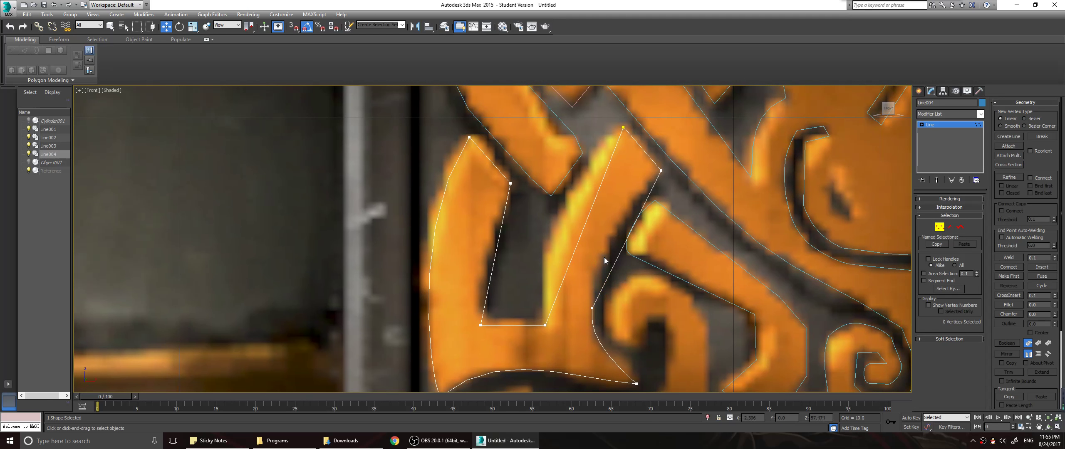
Curve the right prong's outer edge with the Bezier handles of its lower and upper vertices
click(593, 309)
drag(615, 263, 523, 224)
click(661, 171)
Curve the right prong's inner edge along the notch with the handles of its tip and bottom vertices
click(623, 128)
click(545, 325)
drag(571, 259, 548, 251)
click(624, 128)
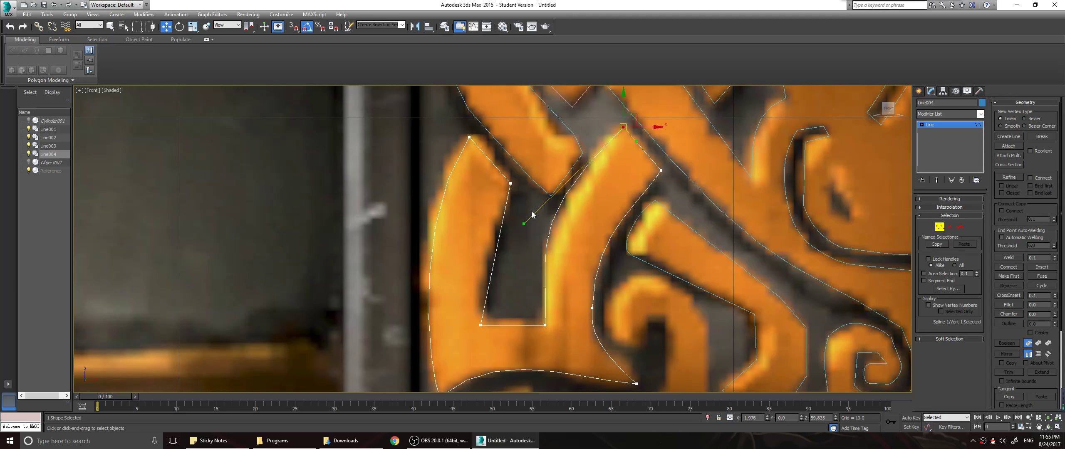
drag(525, 226, 547, 206)
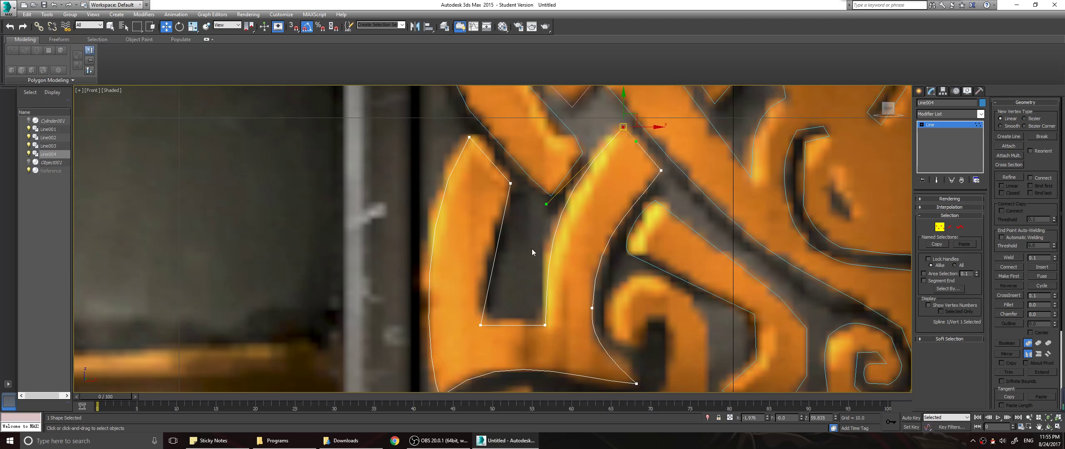
Curve the left prong's inner edge along the notch with the handles of its upper and lower vertices
click(511, 184)
drag(500, 230, 482, 248)
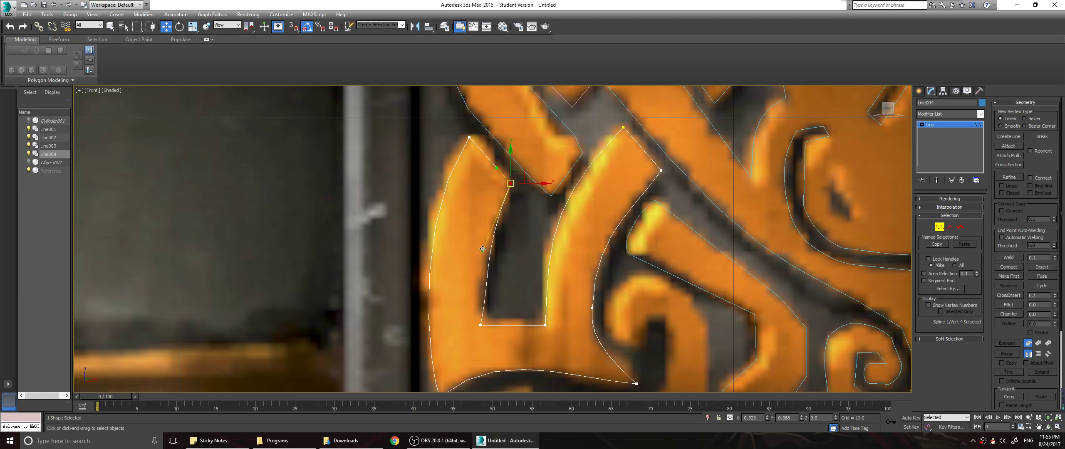
click(481, 325)
mouse_move(491, 287)
mouse_down()
mouse_move(483, 269)
mouse_move(482, 280)
mouse_up()
middle_drag(468, 214, 474, 231)
middle_drag(540, 285, 530, 200)
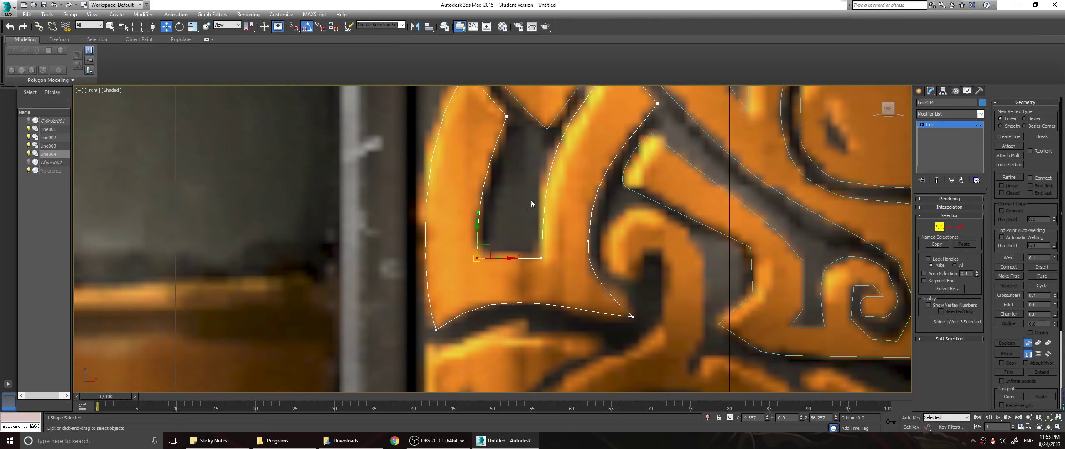
Leave vertex editing of the two-pronged shape and activate the Line tool for a new spline around the blue gem
mouse_move(598, 290)
middle_down()
mouse_move(539, 225)
mouse_move(552, 202)
mouse_move(599, 297)
mouse_move(599, 344)
mouse_move(573, 328)
middle_up()
middle_drag(520, 276, 514, 237)
click(514, 236)
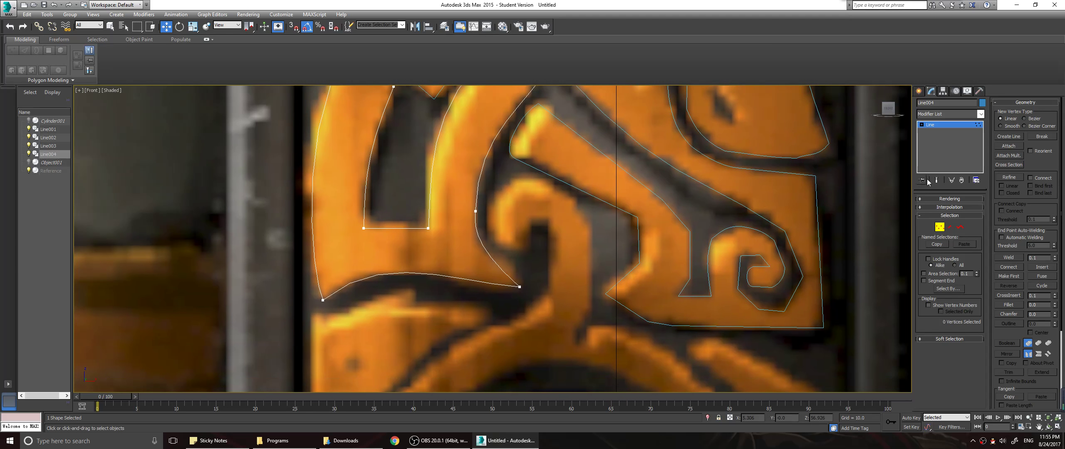
click(920, 92)
click(934, 151)
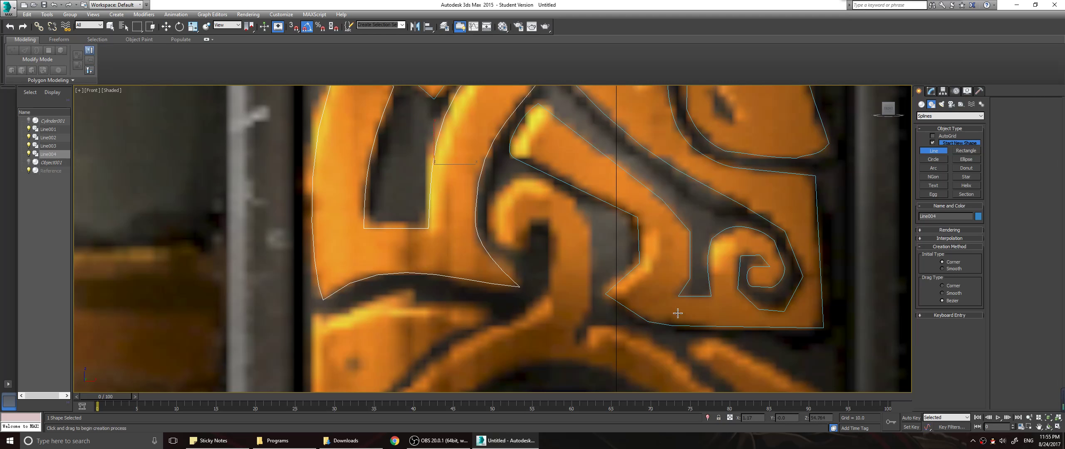
middle_drag(668, 310, 734, 183)
scroll(661, 227, down, 2)
middle_drag(624, 228, 547, 282)
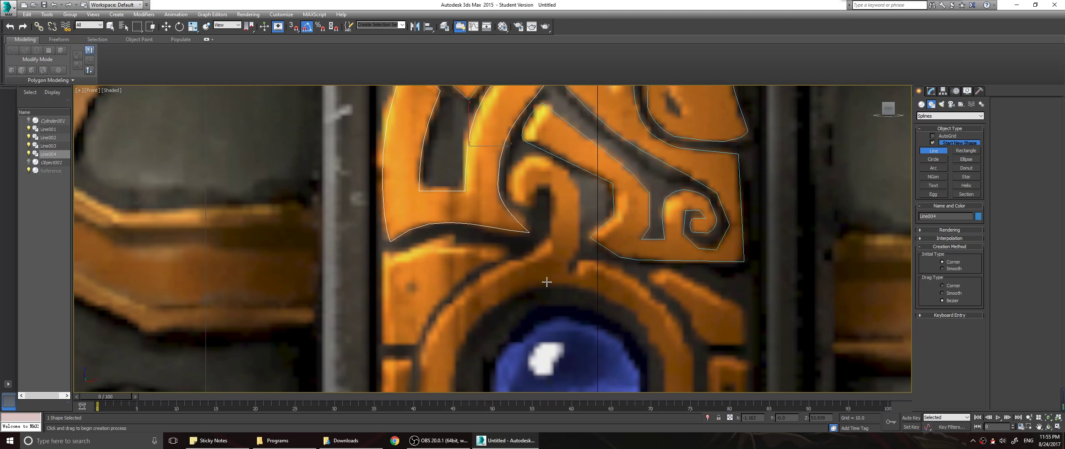
click(527, 203)
click(543, 185)
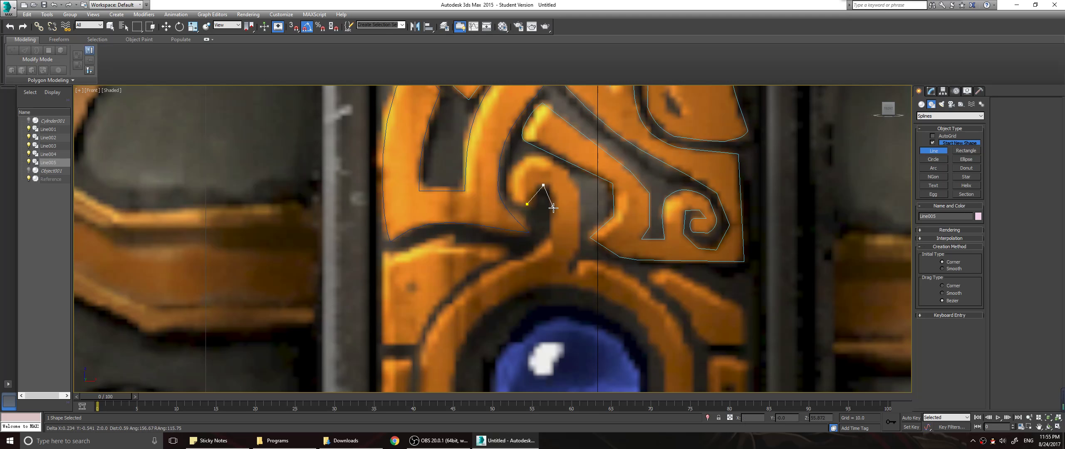
right_click(552, 202)
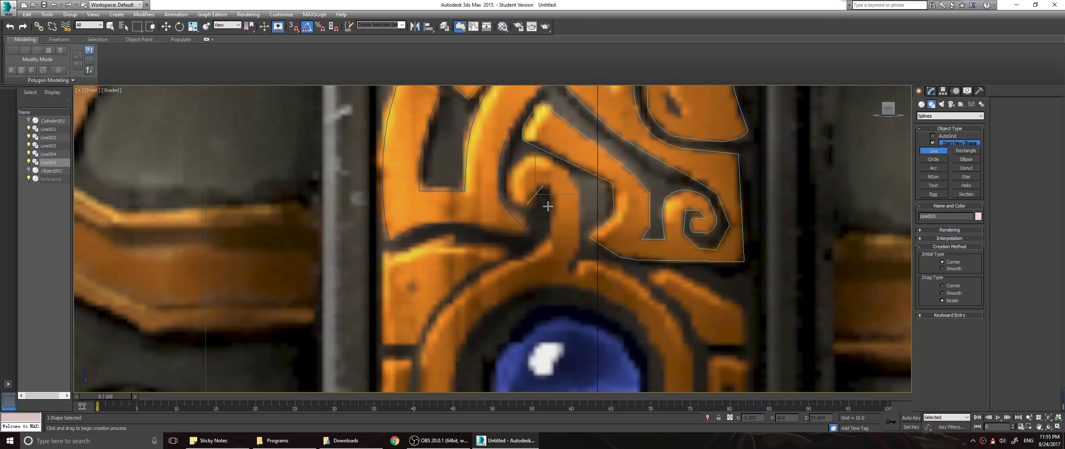
key(ctrl+z)
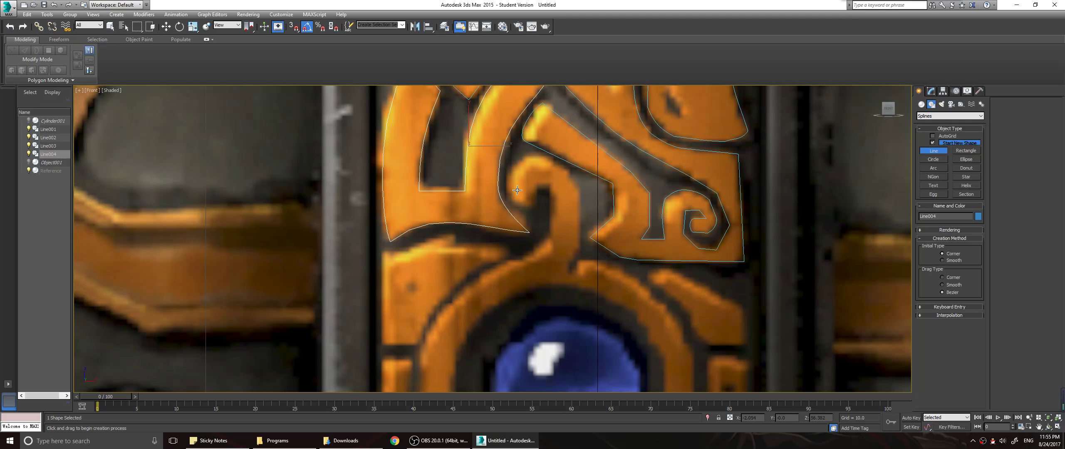
Trace a new line around the hooked curl above the blue gem, down its right edge and around the small notch at its base
click(535, 184)
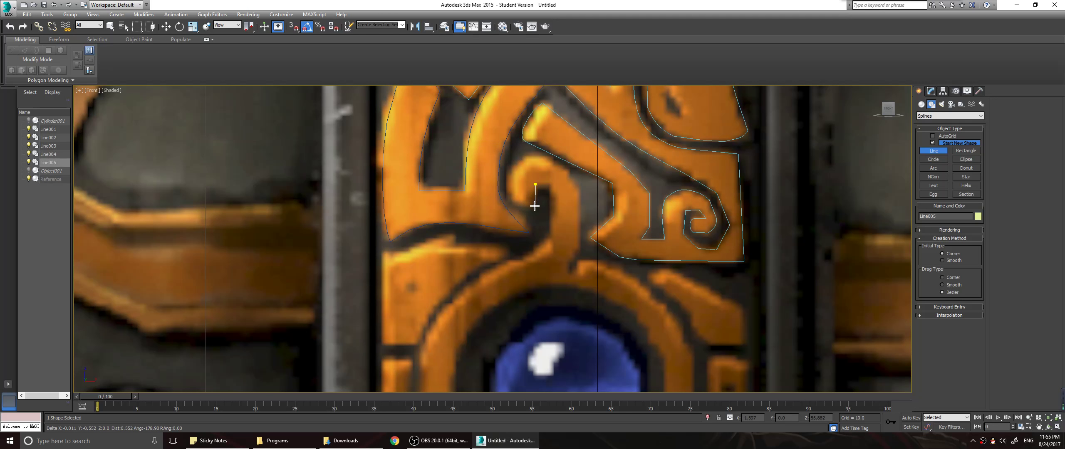
click(534, 206)
click(506, 191)
click(537, 155)
click(579, 191)
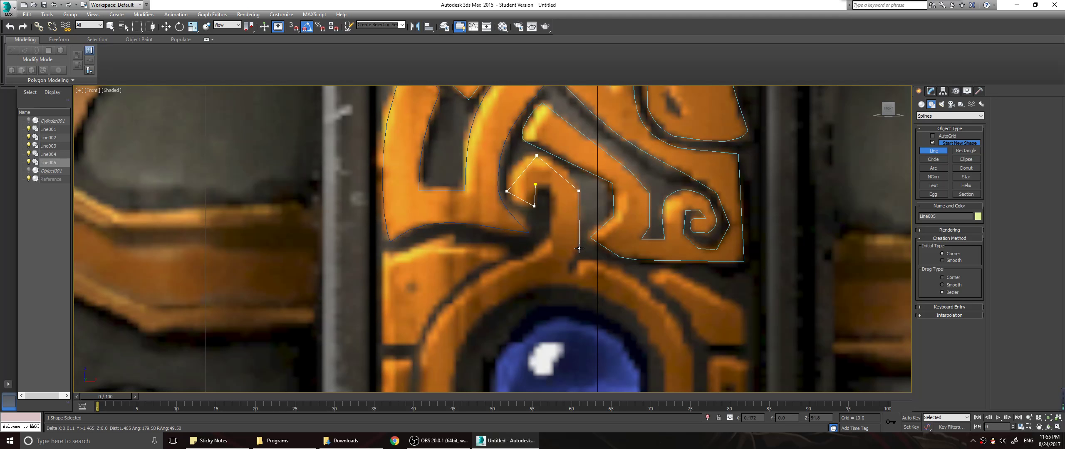
click(579, 248)
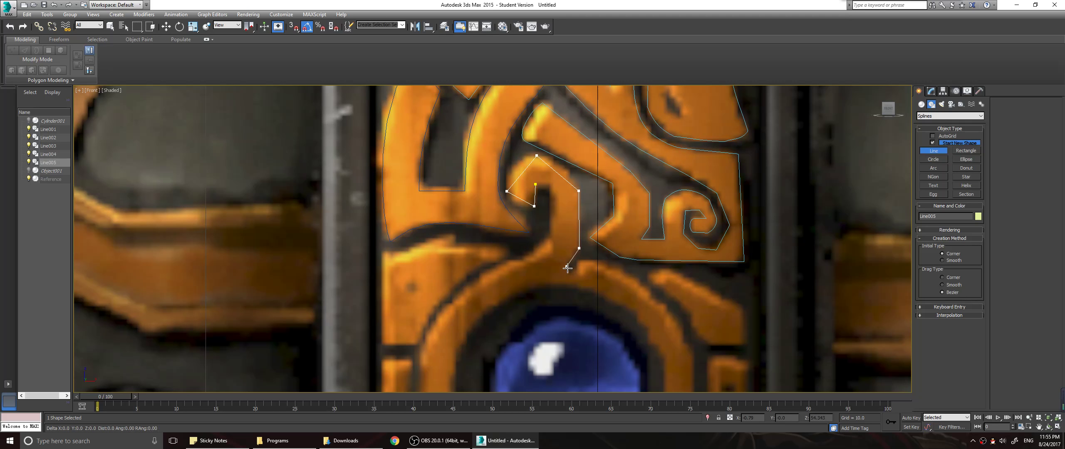
click(567, 266)
click(569, 275)
click(577, 261)
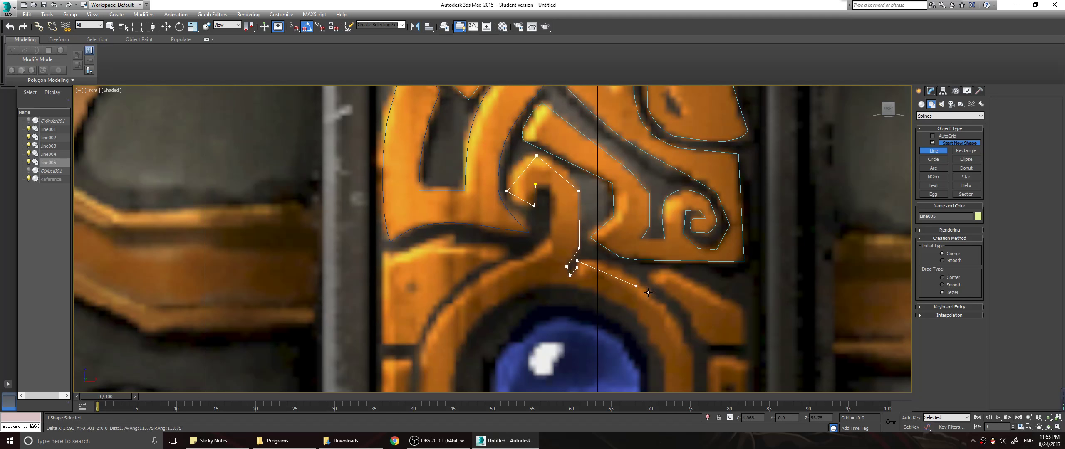
Continue the line down the outer right edge of the ring around the gem and across to the ring's inner edge
middle_drag(686, 342, 570, 136)
scroll(577, 157, up, 2)
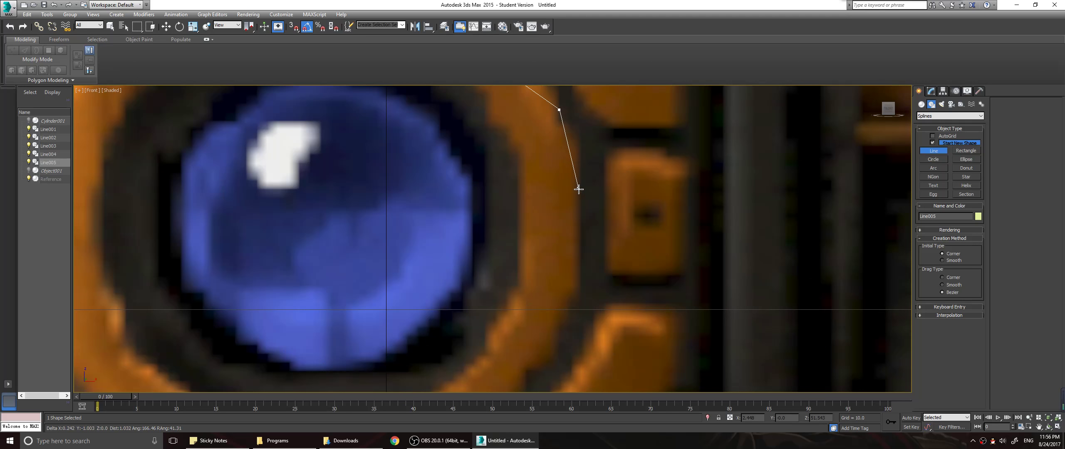
scroll(578, 187, down, 4)
middle_drag(577, 187, 592, 207)
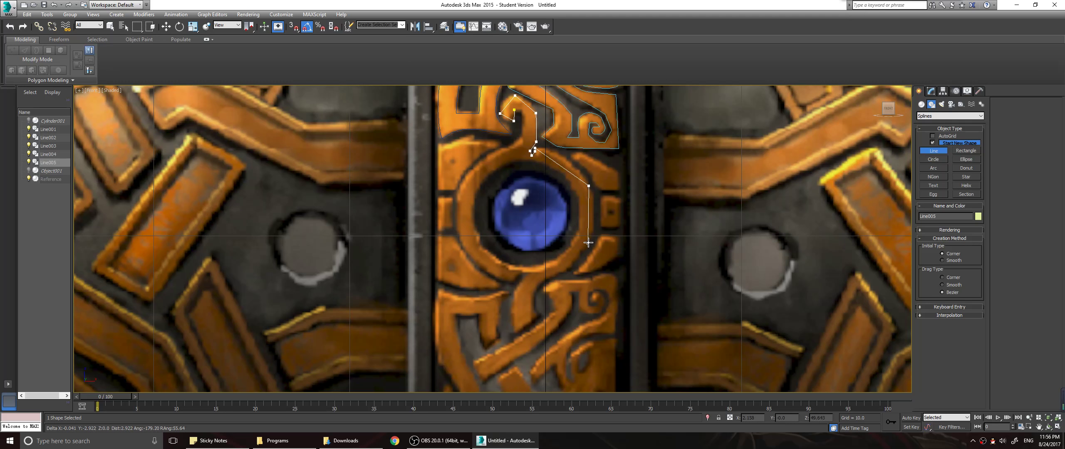
click(588, 241)
middle_drag(543, 363, 553, 372)
scroll(553, 372, down, 2)
scroll(611, 271, up, 3)
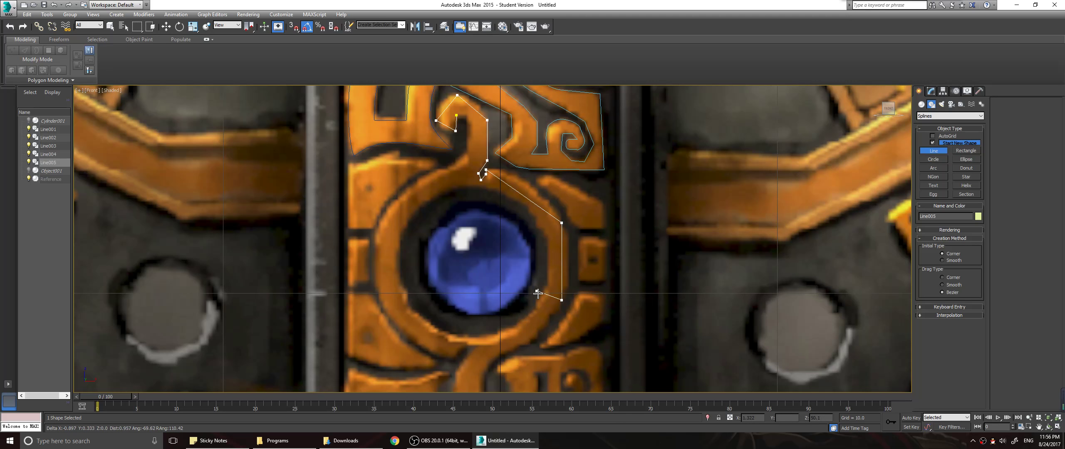
middle_drag(537, 293, 698, 107)
middle_drag(713, 197, 604, 293)
middle_drag(587, 184, 585, 291)
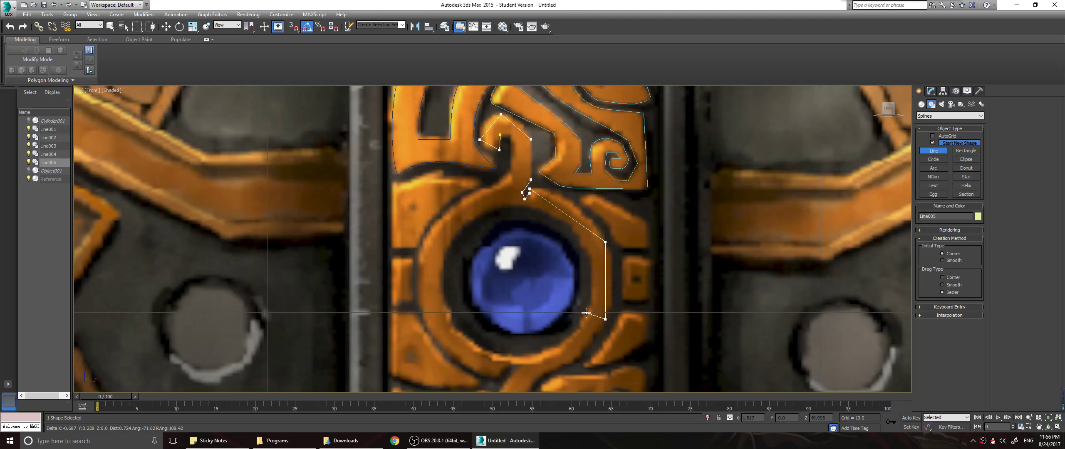
click(587, 313)
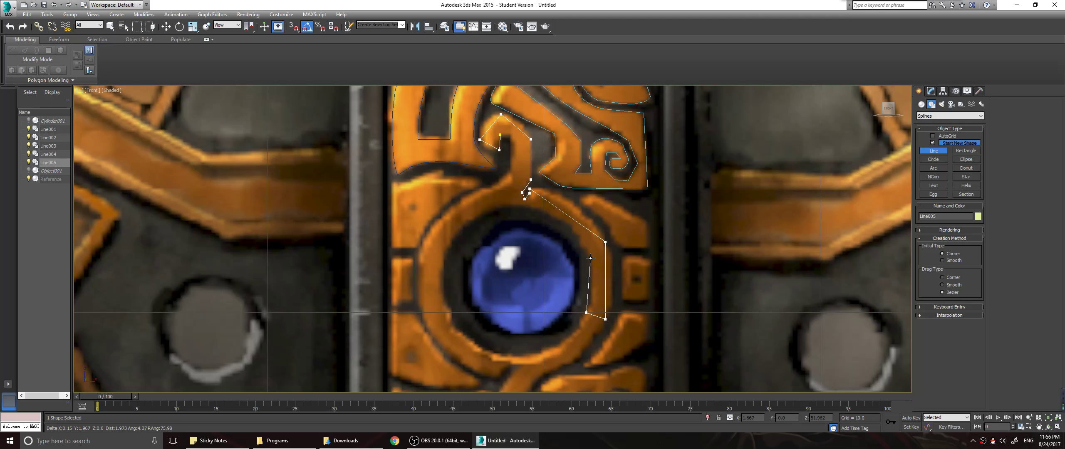
Trace the ring's inner edge over the gem and its outer left edge back up to the hook, and close the spline
click(590, 255)
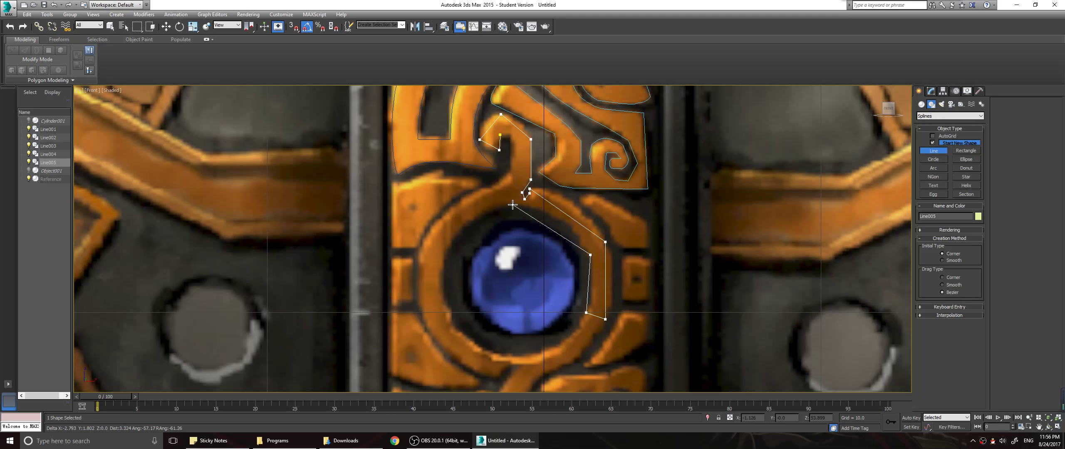
click(513, 205)
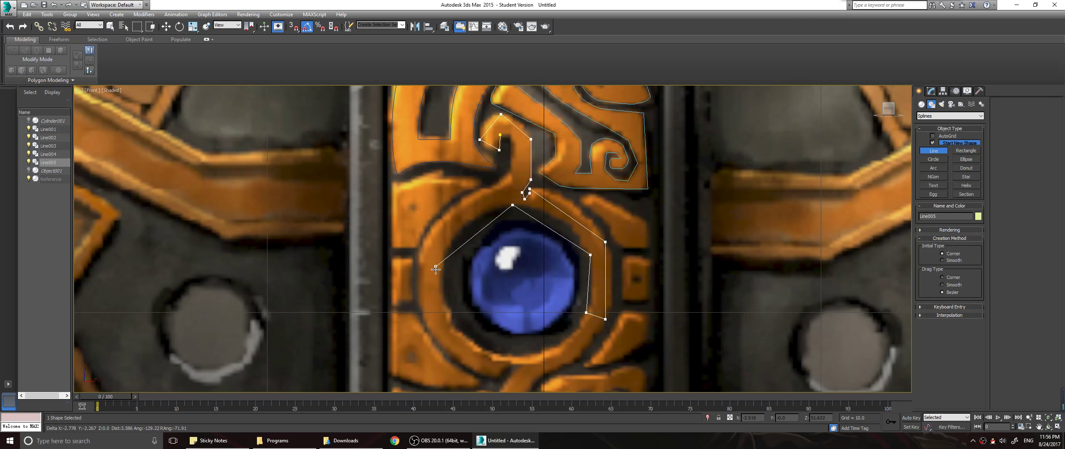
click(419, 283)
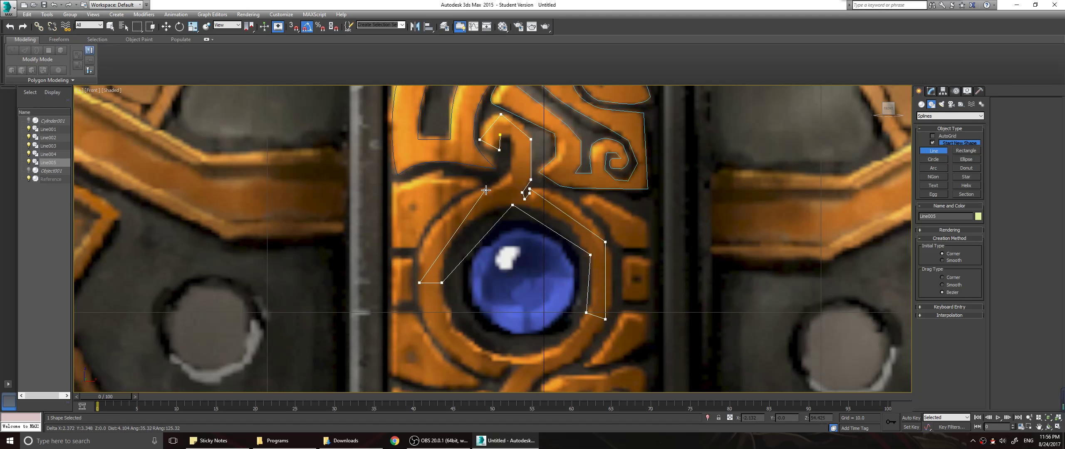
click(511, 163)
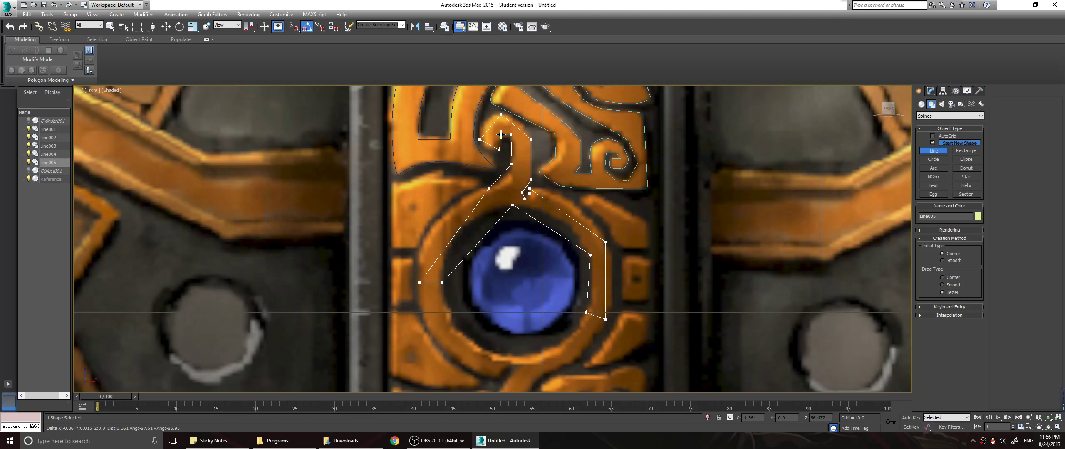
click(500, 134)
click(513, 251)
Select all vertices of the ring spline and convert them to Bezier Corner
click(931, 91)
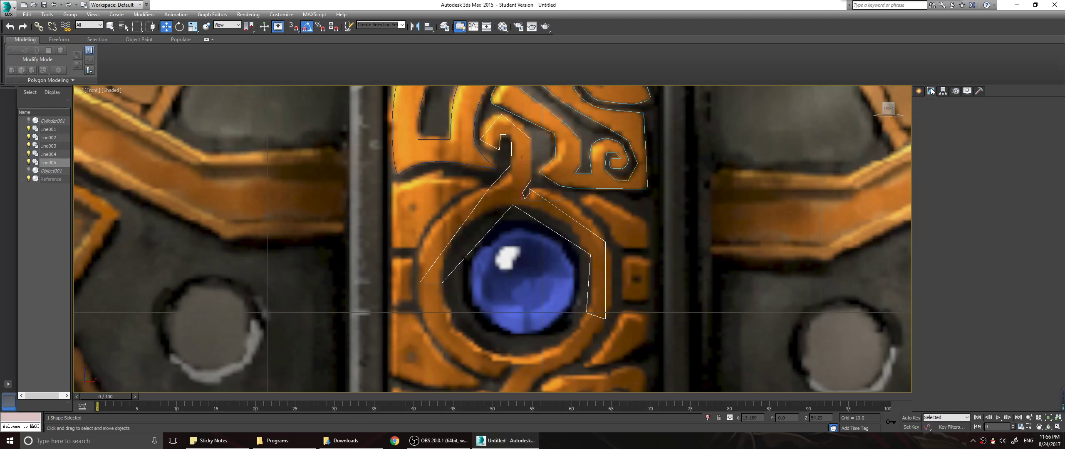
click(935, 124)
key(ctrl+a)
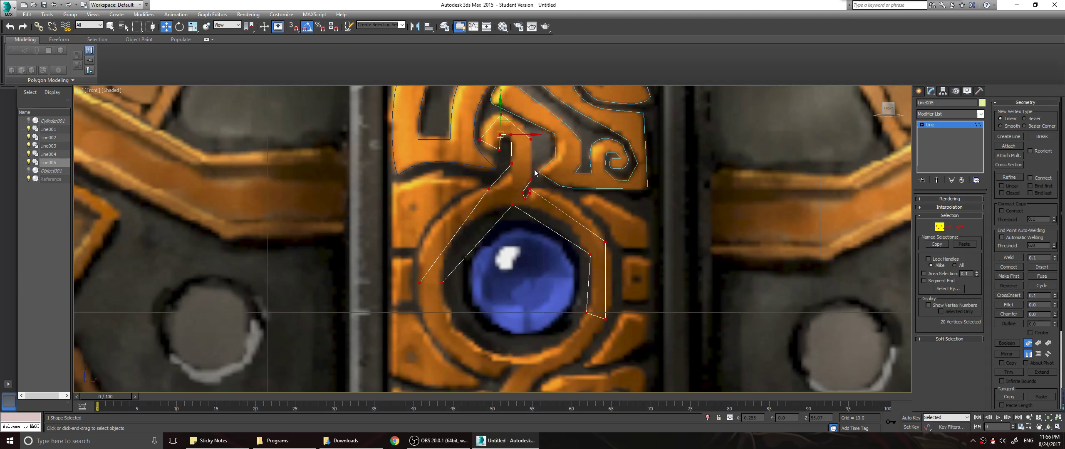
right_click(529, 141)
click(511, 80)
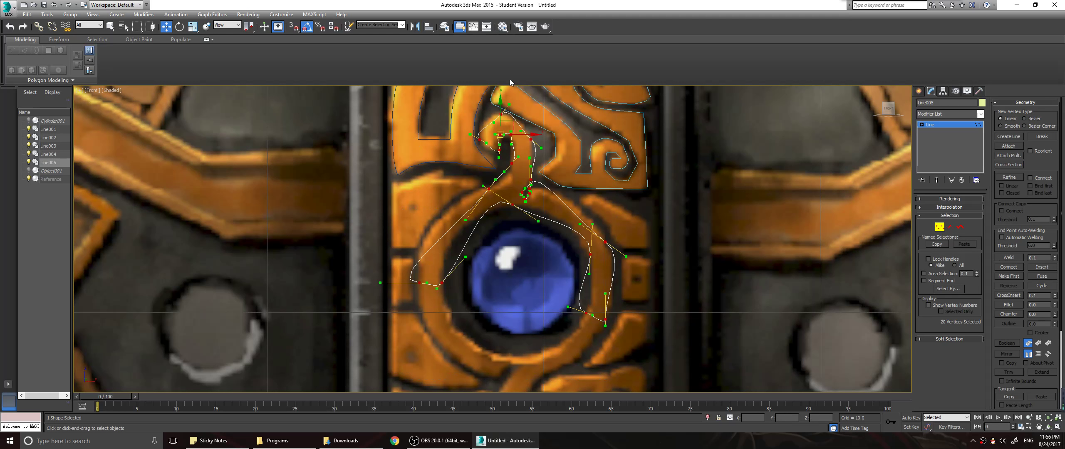
right_click(530, 140)
click(507, 77)
scroll(515, 206, up, 2)
click(501, 246)
scroll(490, 216, down, 1)
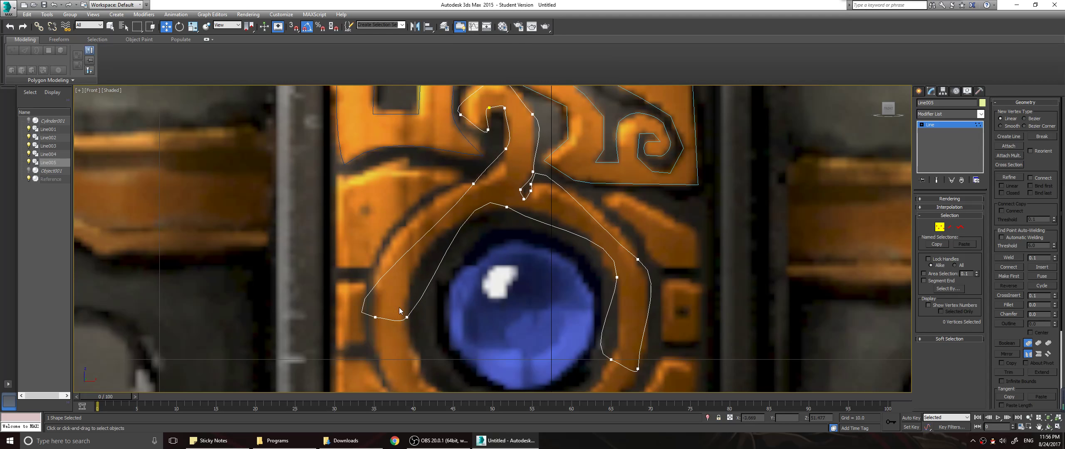
Curve the ring's outer left edge with the Bezier handles of its lower and upper vertices
click(376, 318)
drag(318, 317, 367, 196)
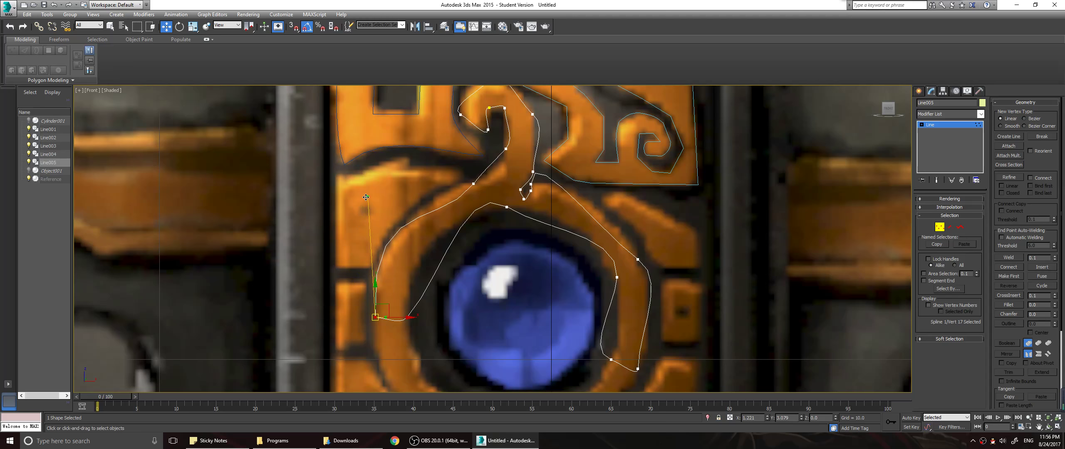
click(473, 183)
drag(438, 228, 481, 182)
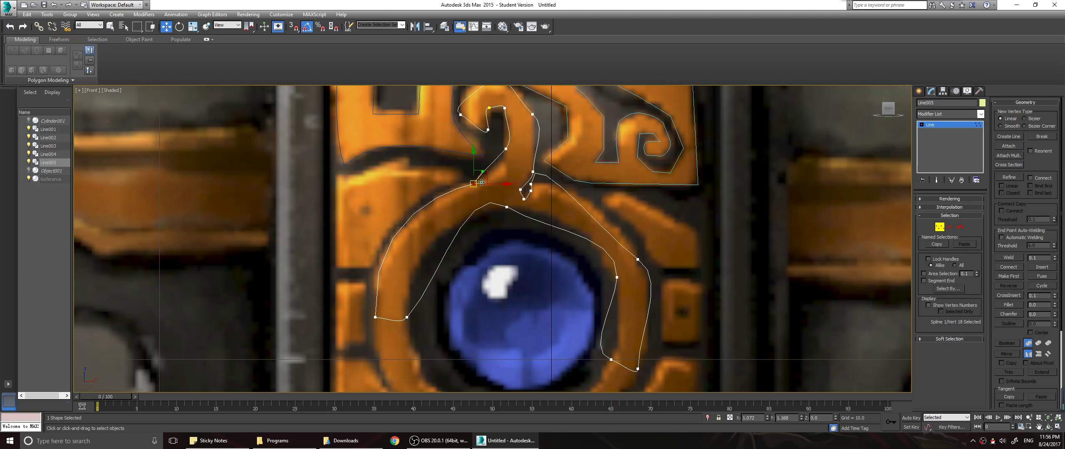
Reselect all vertices of the ring spline and apply the Bezier Corner type again
scroll(518, 218, down, 4)
drag(393, 147, 629, 318)
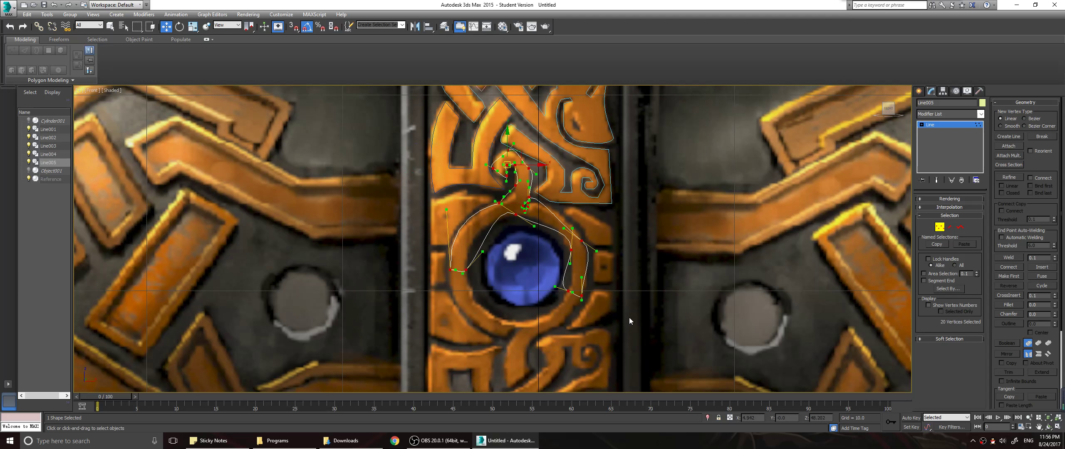
right_click(526, 167)
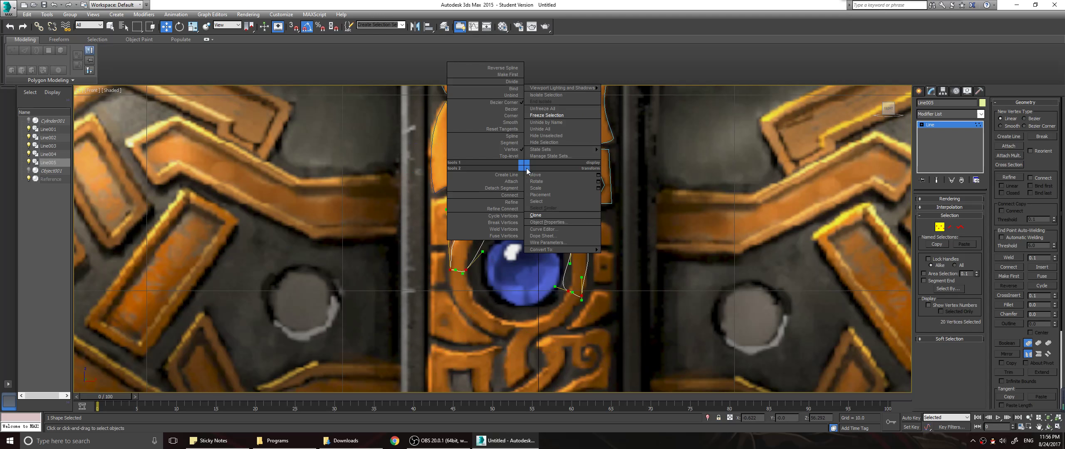
click(504, 102)
scroll(465, 261, up, 4)
click(485, 283)
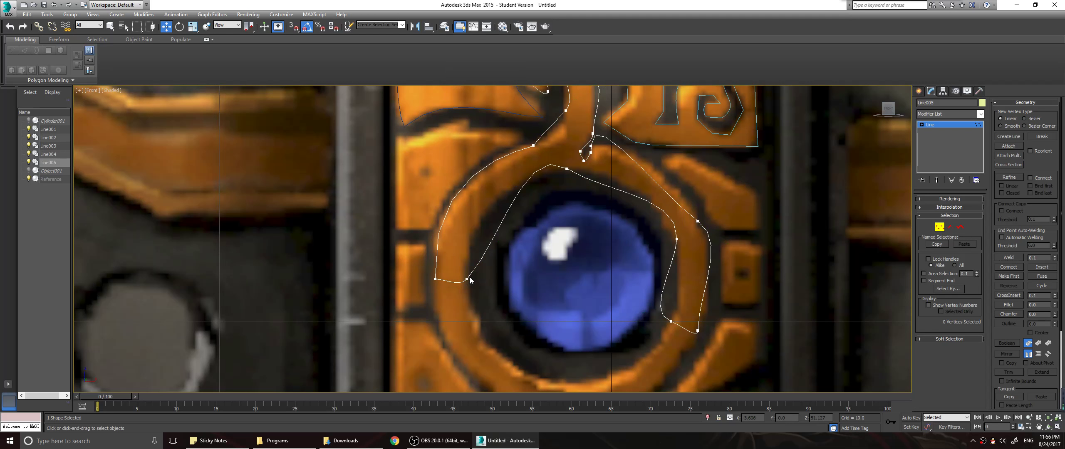
Curve the ring's inner left edge with the handles of its lower and upper vertices, and straighten the short left end
click(467, 278)
drag(500, 242, 467, 216)
click(566, 168)
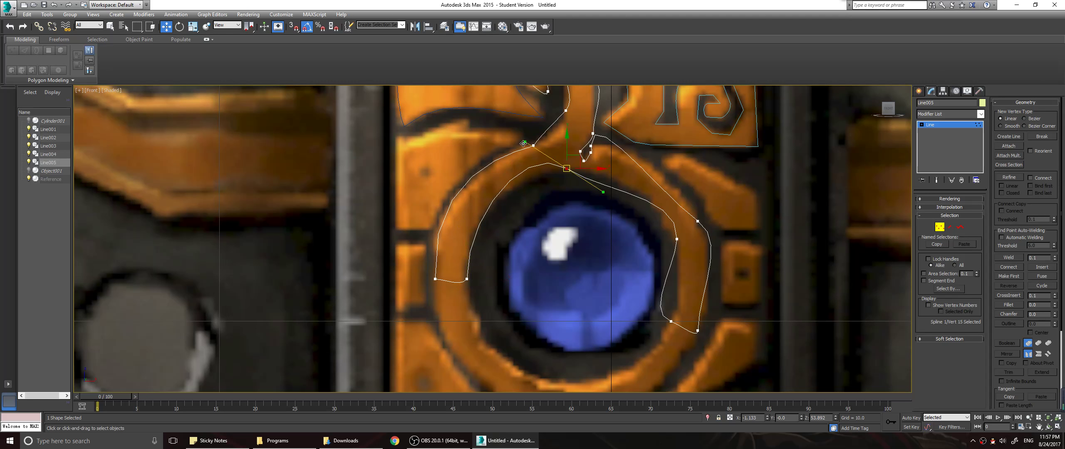
drag(524, 142, 499, 176)
click(467, 281)
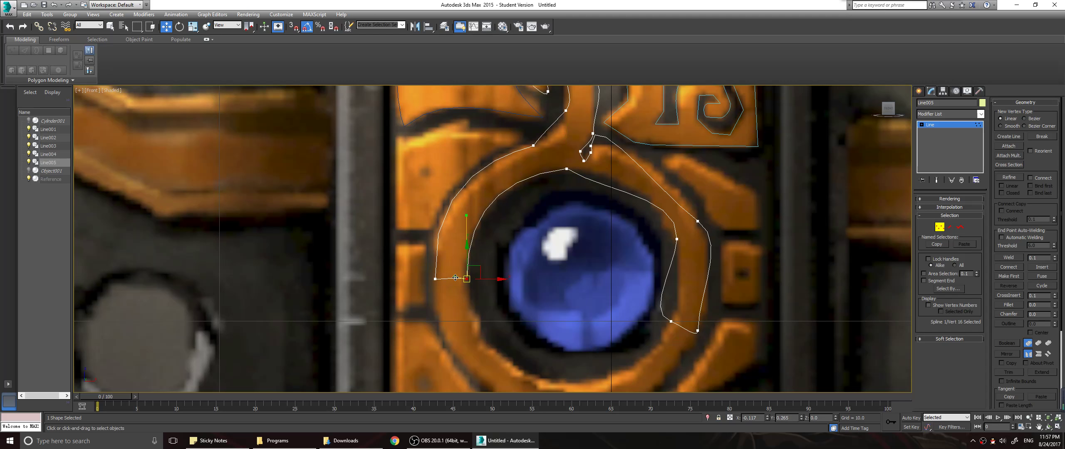
middle_drag(455, 281, 335, 285)
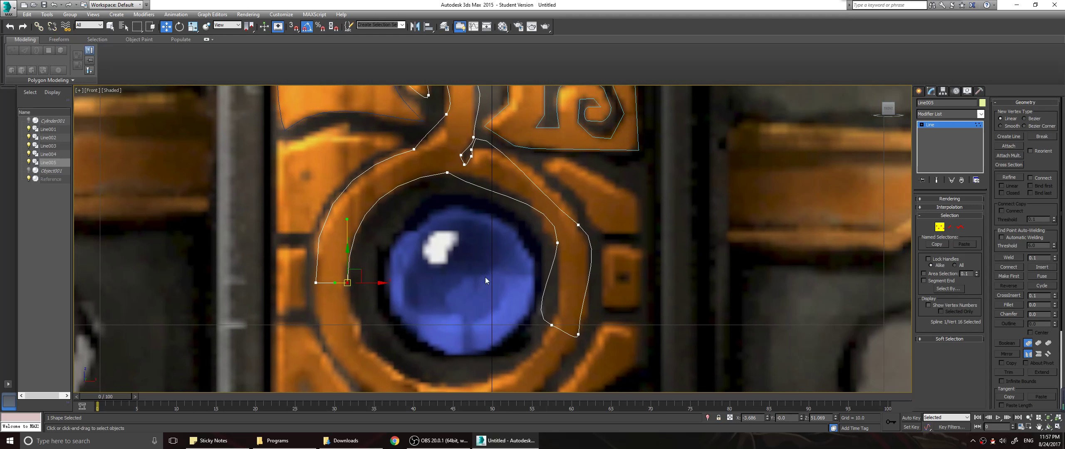
Move the ring's two right end vertices up level with the left end, and shift its outer right vertex up along the ring's edge
click(552, 325)
drag(553, 325, 560, 280)
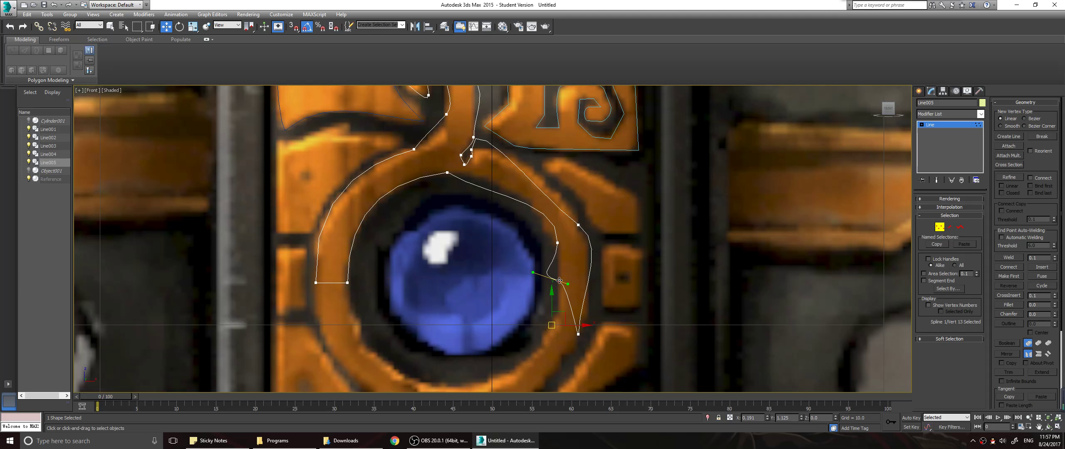
click(578, 334)
drag(588, 315, 587, 300)
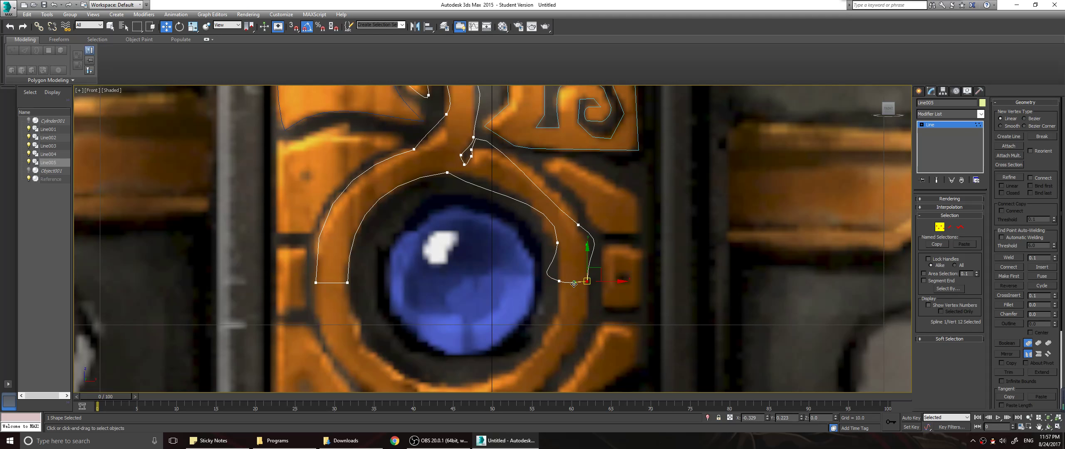
click(574, 284)
drag(577, 224, 563, 197)
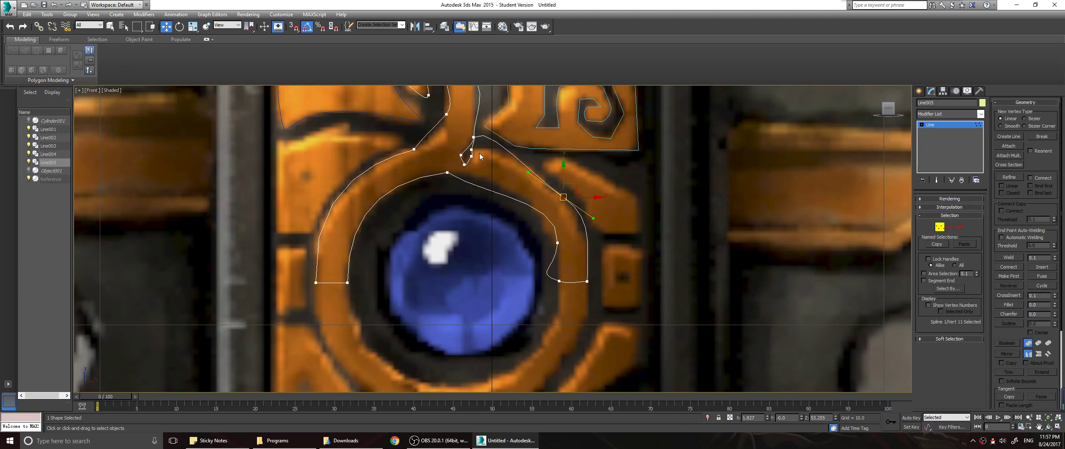
Adjust the Bezier handles of the vertices at the small notch where the stalk's right side meets the ring's outer edge
middle_drag(505, 178, 522, 210)
click(491, 172)
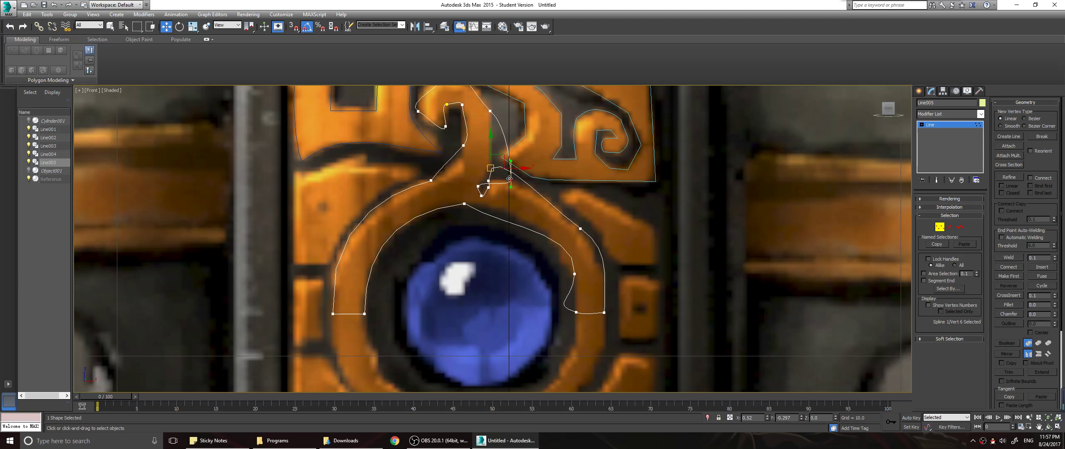
click(489, 181)
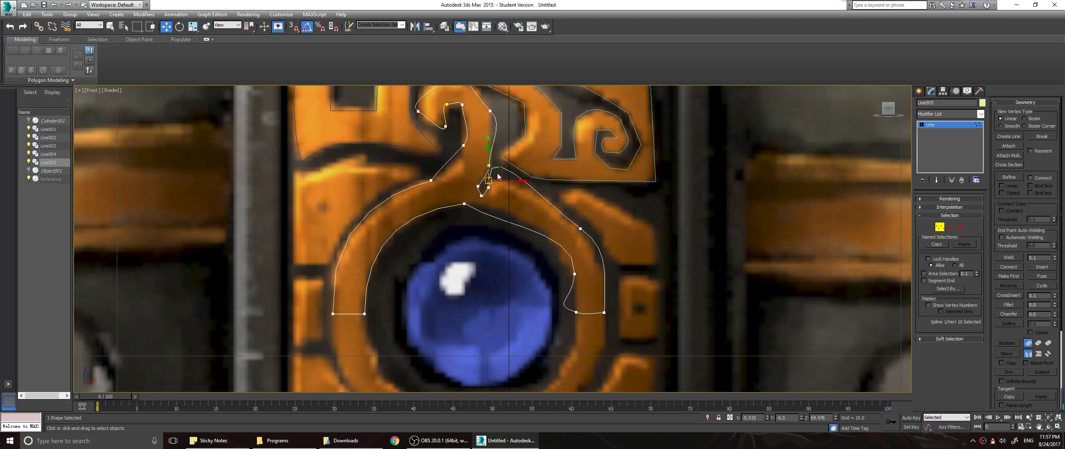
scroll(496, 153, up, 5)
drag(481, 111, 619, 233)
Curve the lower part of the ring's outer right edge with the lower Bezier handle of its outer right vertex
middle_drag(719, 291, 535, 161)
scroll(534, 162, down, 2)
click(546, 214)
drag(609, 251, 590, 280)
Straighten the lower part of the ring's inner right edge with the facing Bezier handles of its two vertices
middle_drag(622, 337, 642, 261)
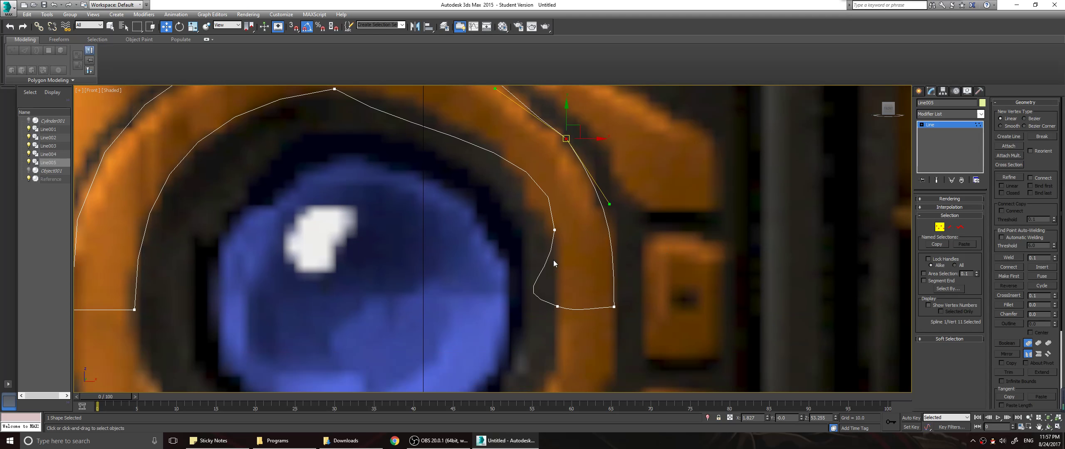
click(557, 303)
click(558, 307)
drag(505, 291, 556, 231)
click(561, 244)
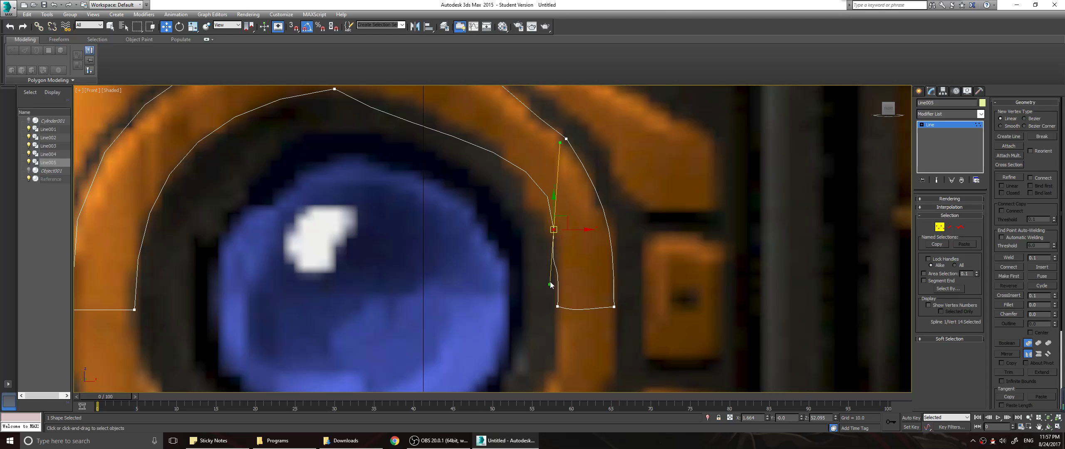
drag(550, 284, 558, 252)
Round the ring's inner upper right edge with the Bezier handles of the inner right and inner top vertices
middle_drag(468, 220, 595, 322)
drag(686, 246, 612, 185)
click(461, 191)
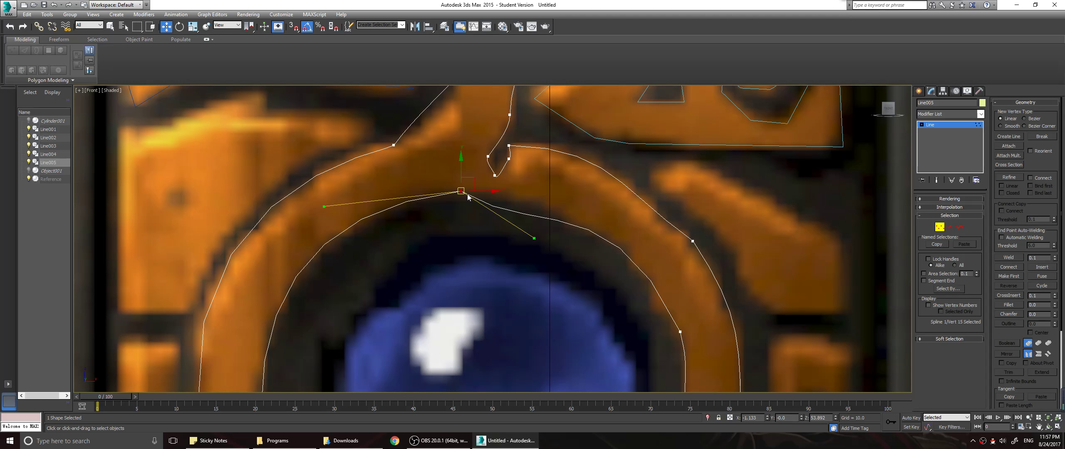
drag(537, 237, 492, 197)
middle_drag(570, 200, 583, 238)
drag(508, 212, 508, 206)
click(538, 191)
Fit the stalk's right edge to the ornament with the Bezier handles of its upper and lower vertices
scroll(538, 192, up, 2)
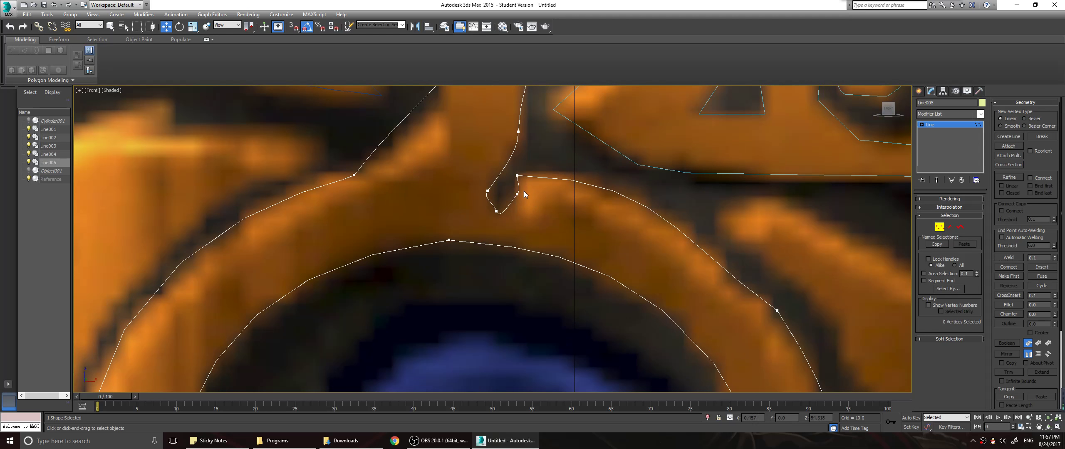
middle_drag(519, 171, 548, 277)
middle_drag(551, 90, 572, 185)
click(571, 182)
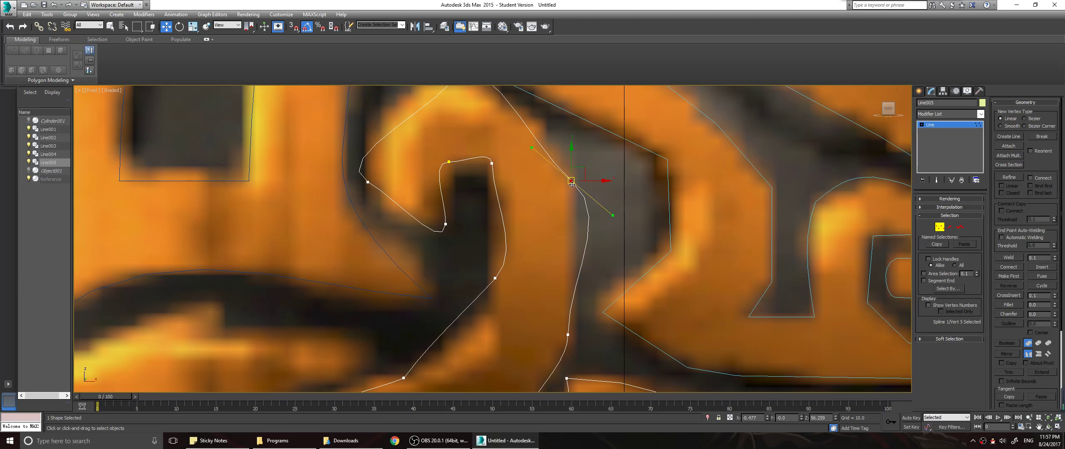
drag(613, 216, 573, 278)
click(568, 334)
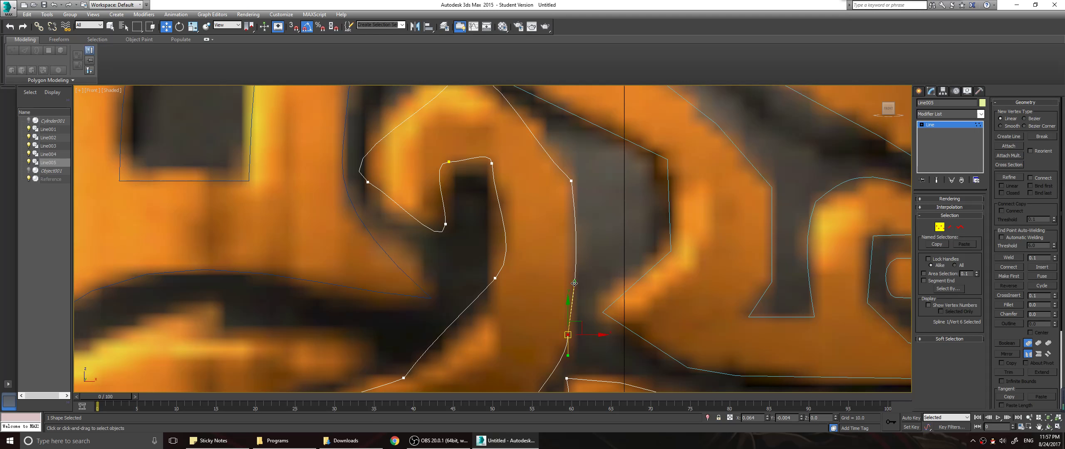
Round the curl's outer upper right edge with the facing Bezier handles of its right and top vertices
middle_drag(569, 182, 612, 261)
click(613, 261)
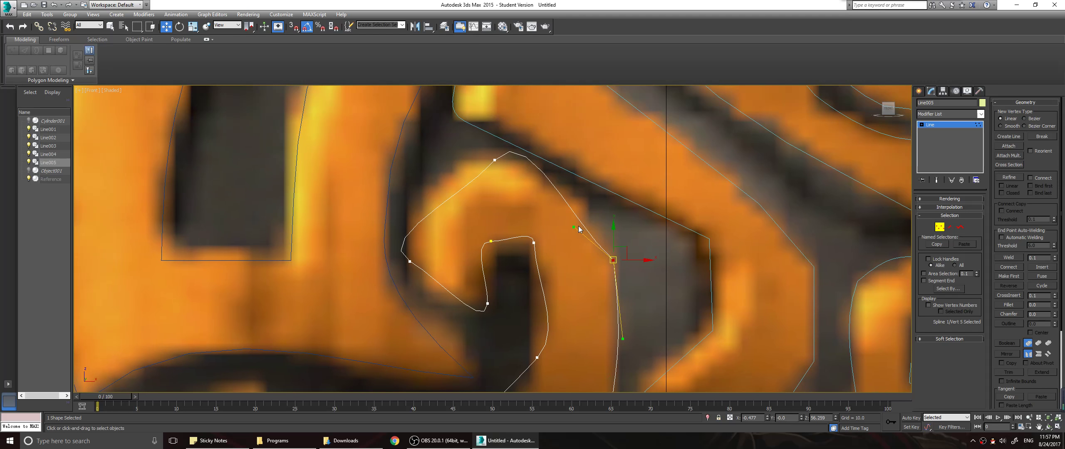
drag(575, 228, 587, 187)
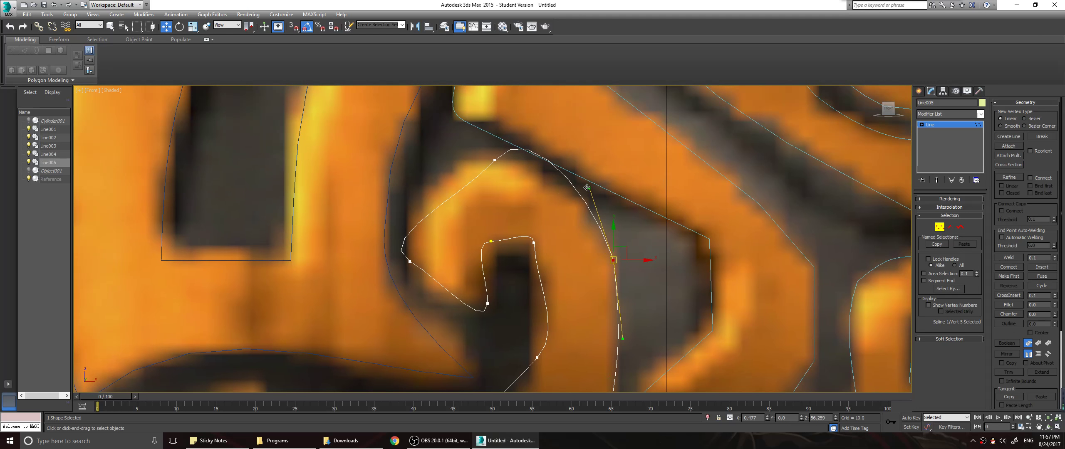
click(495, 159)
drag(528, 122, 519, 165)
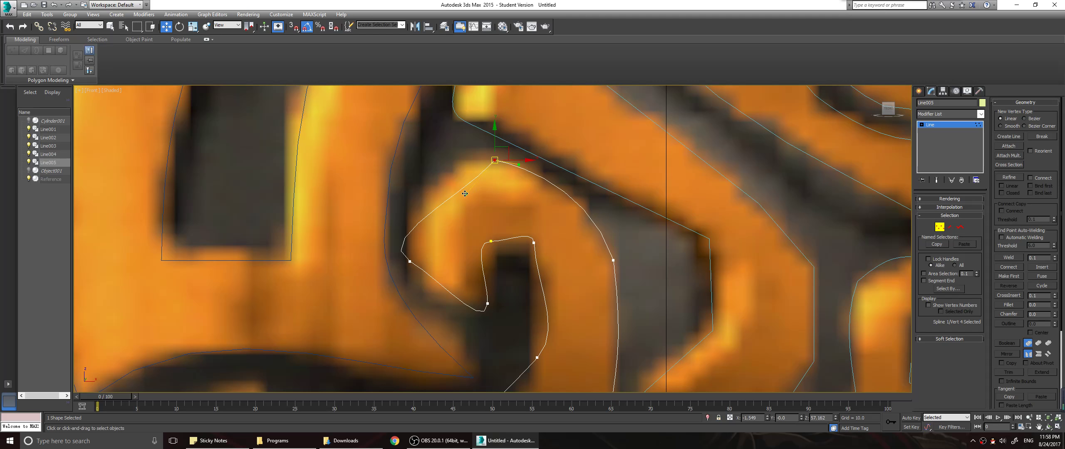
Round the curl's outer left and bottom edges with the Bezier handles of its top, left and tip vertices
drag(465, 193, 441, 168)
click(409, 261)
drag(370, 240, 409, 190)
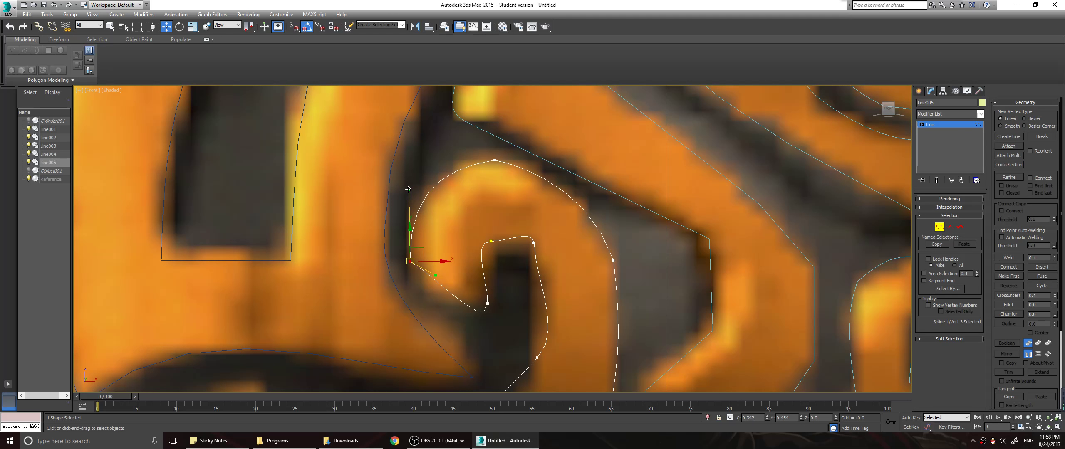
drag(436, 277, 428, 298)
click(487, 304)
drag(485, 332, 450, 308)
Shape the curl's inner left and inner top edges with the Bezier handles of the tip vertex and both inner top vertices
drag(489, 284, 511, 250)
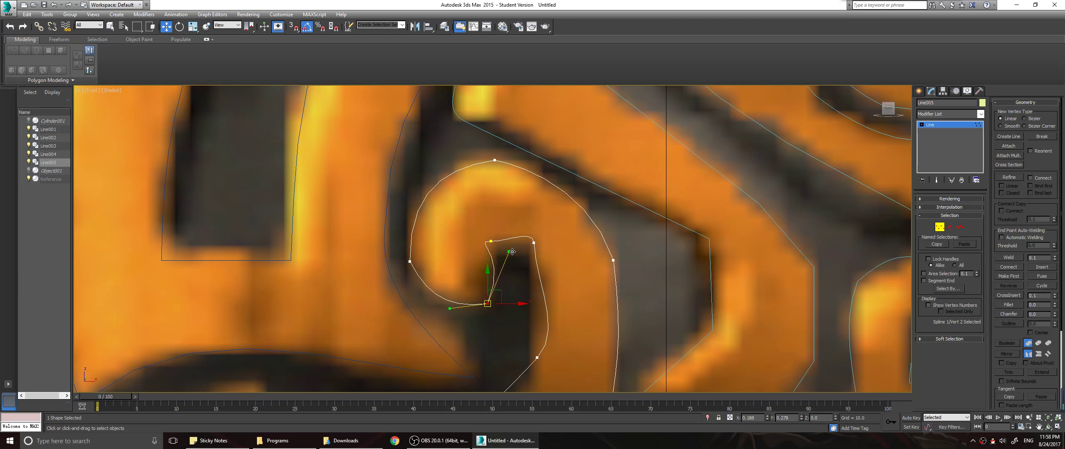
click(491, 241)
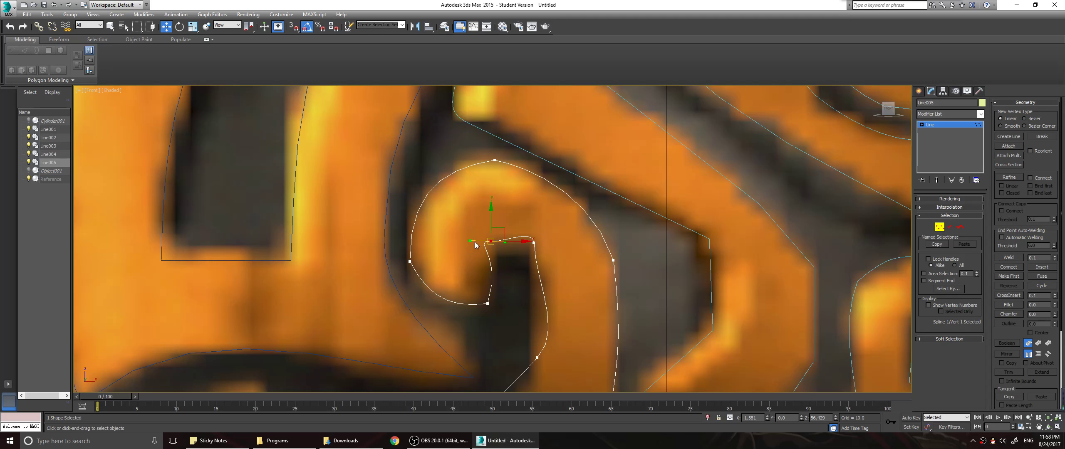
drag(475, 243, 479, 254)
click(534, 242)
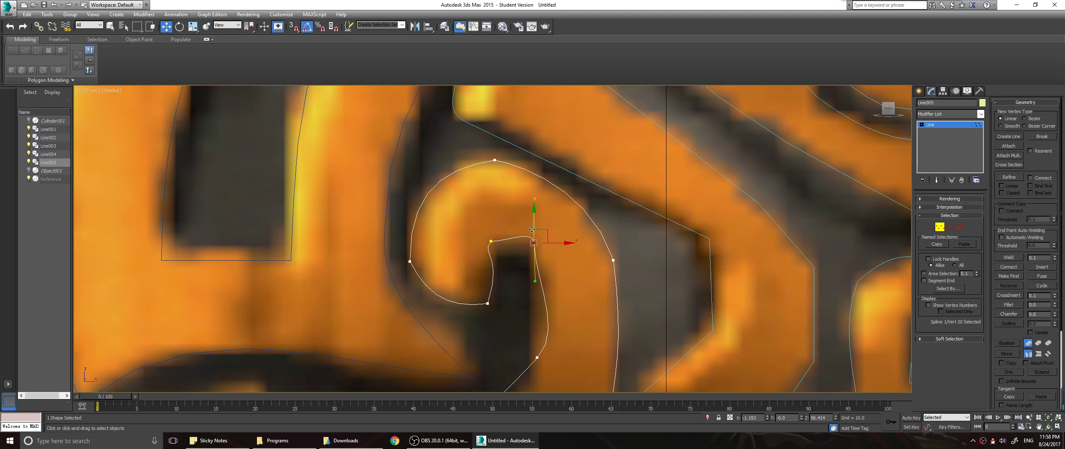
scroll(532, 229, up, 3)
scroll(514, 218, up, 3)
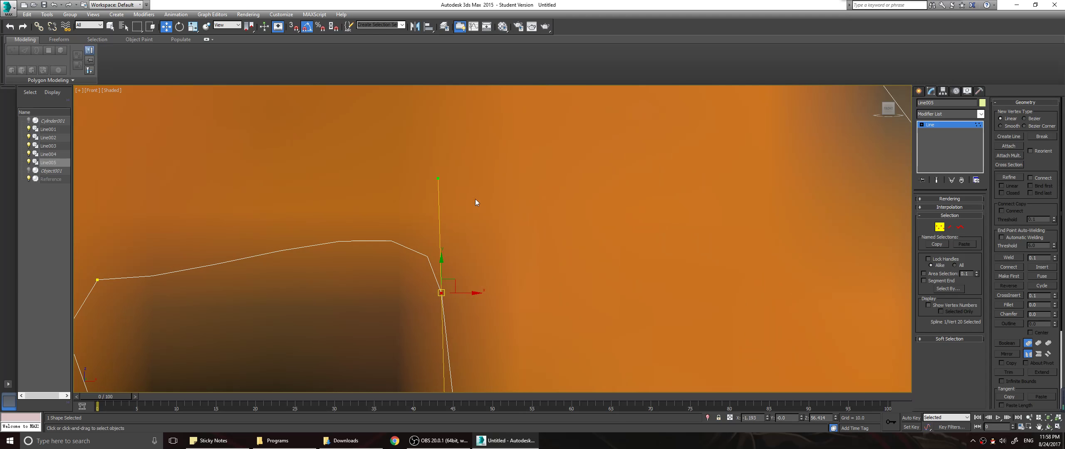
drag(438, 180, 185, 209)
scroll(426, 289, down, 5)
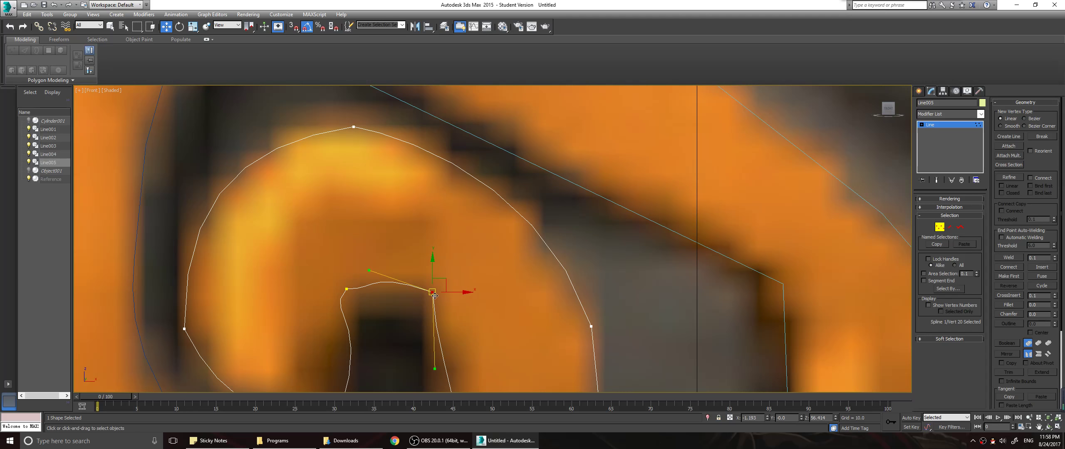
Smooth the curl's inner right edge down to the stalk with the Bezier handles of the vertices at its two ends
middle_drag(506, 368, 551, 247)
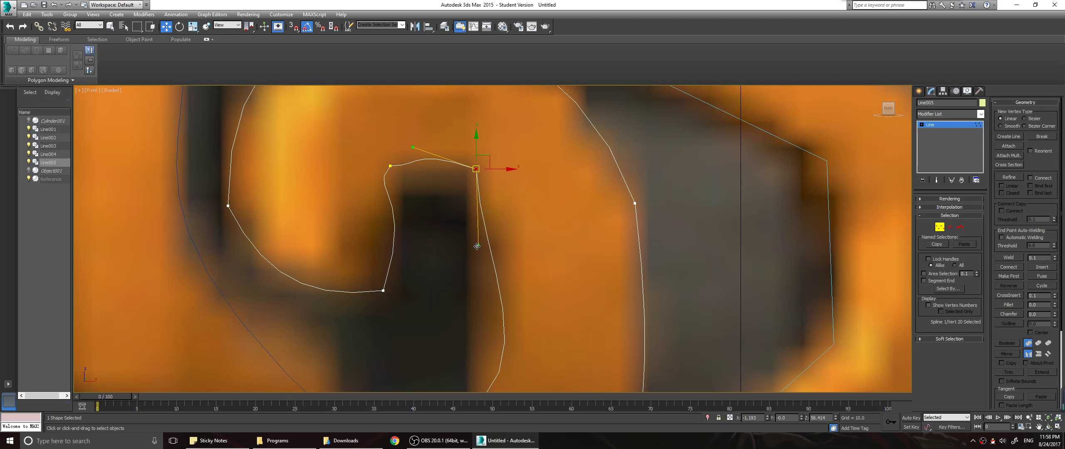
mouse_move(477, 247)
mouse_down()
mouse_move(461, 247)
mouse_move(485, 250)
mouse_up()
scroll(531, 334, up, 2)
middle_drag(531, 334, 542, 289)
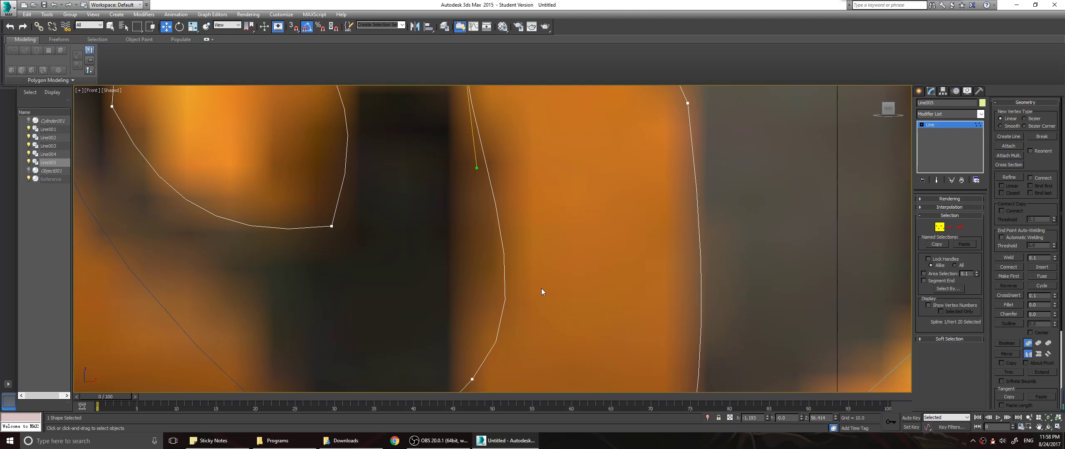
scroll(541, 292, down, 3)
click(506, 337)
drag(542, 298, 525, 245)
click(501, 174)
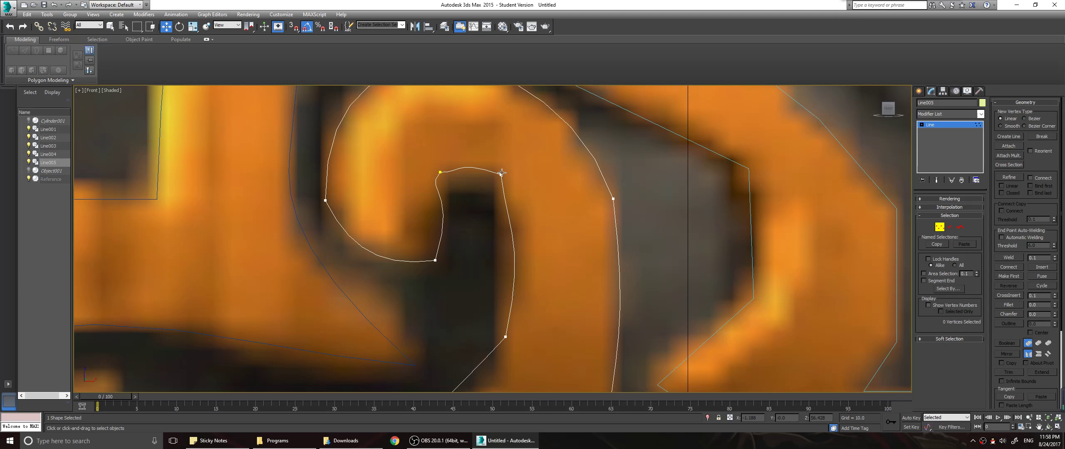
drag(507, 232, 510, 188)
Curve the stalk's lower left edge into the ring with the Bezier handles of its two end vertices
scroll(574, 237, down, 3)
scroll(586, 285, down, 2)
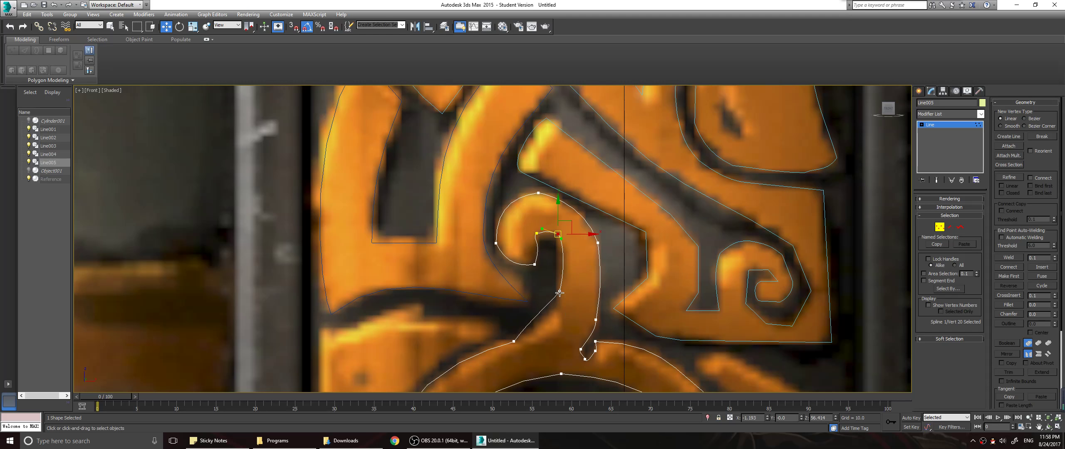
click(559, 292)
drag(559, 297, 553, 329)
click(514, 341)
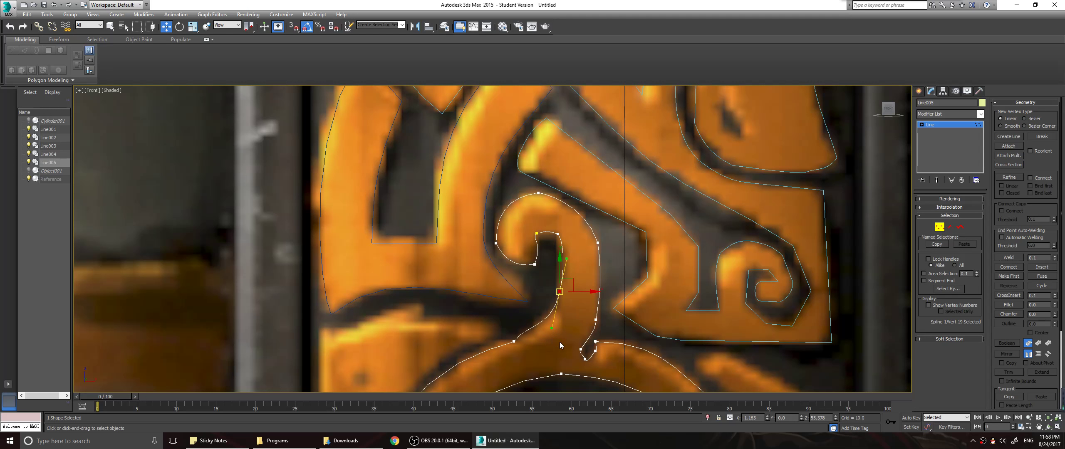
middle_drag(521, 337, 569, 257)
drag(574, 243, 573, 256)
scroll(526, 238, down, 5)
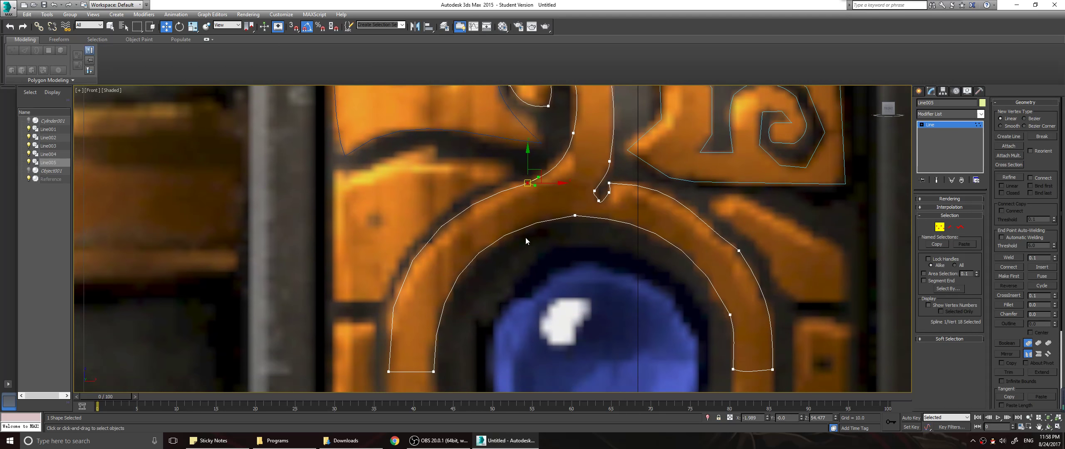
Refine the ring's outer upper right arc with the Bezier handles of the notch and outer right vertices, then deselect the vertices
scroll(544, 245, up, 7)
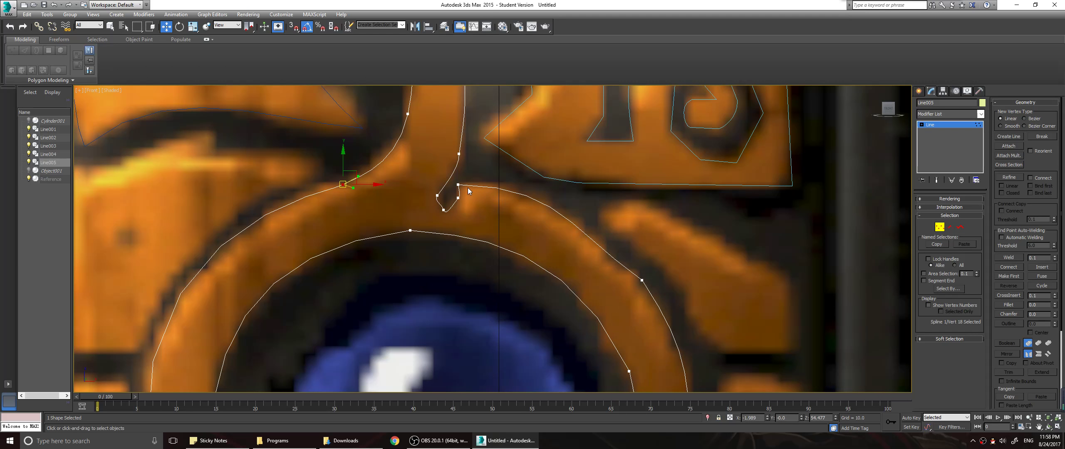
click(459, 185)
drag(557, 188, 552, 195)
click(641, 281)
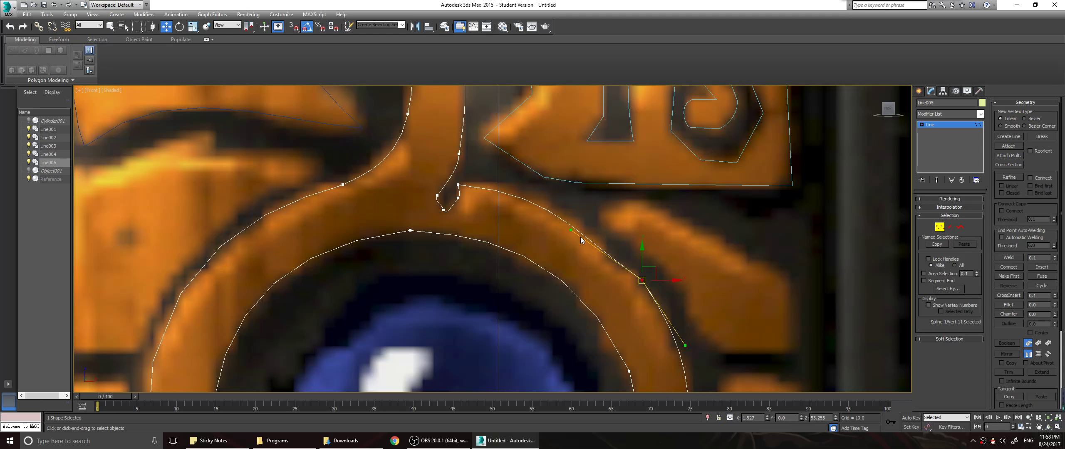
drag(570, 229, 602, 236)
scroll(528, 258, down, 2)
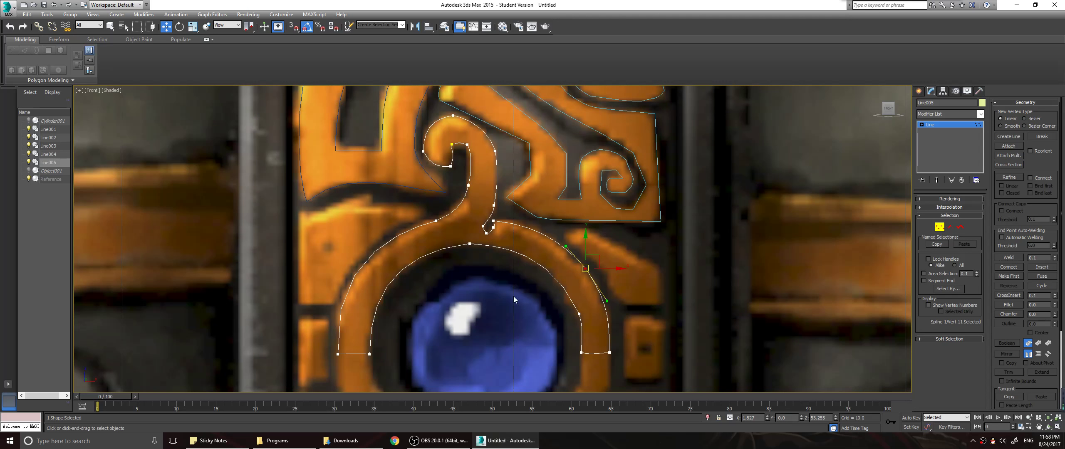
click(522, 314)
scroll(525, 319, down, 1)
middle_drag(524, 319, 552, 287)
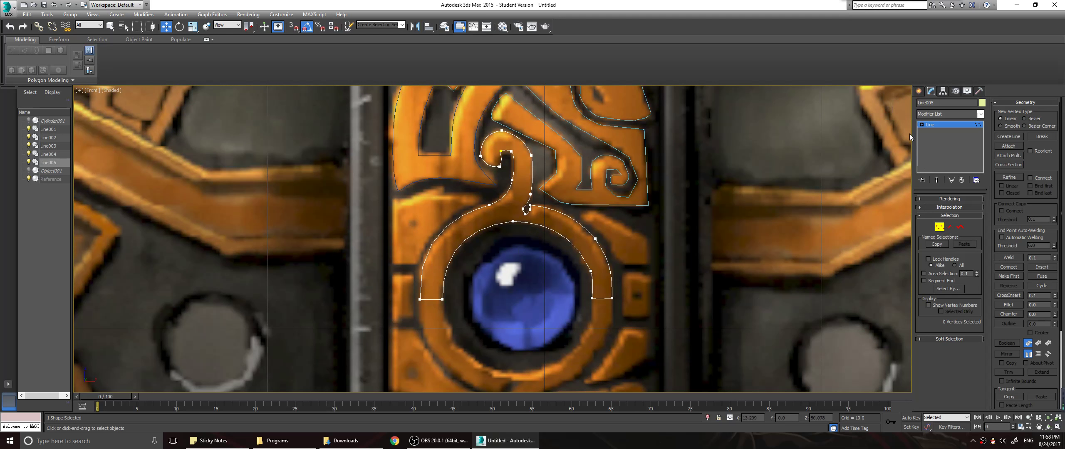
Trace the orange panel to the upper left of the gem ring with a closed six-vertex Line spline, including its pointed upper edge
click(923, 94)
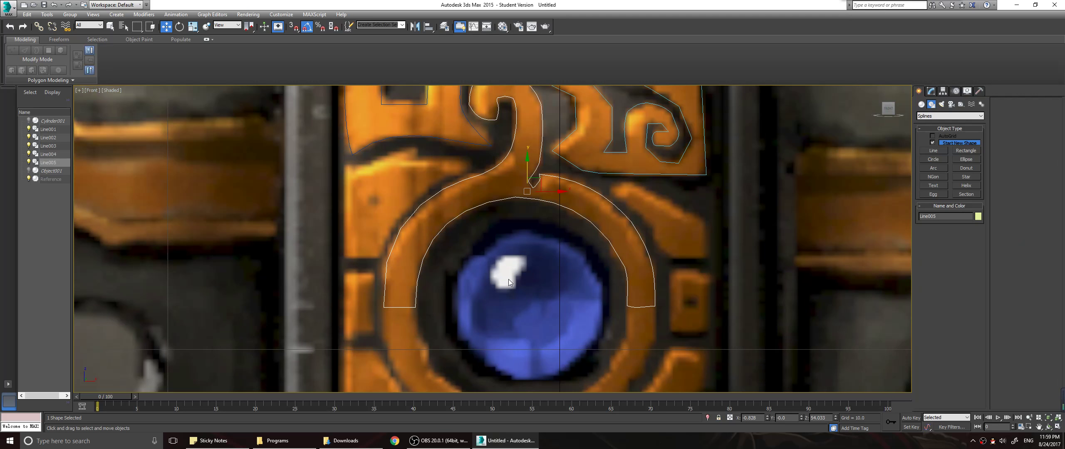
scroll(508, 280, up, 3)
click(932, 151)
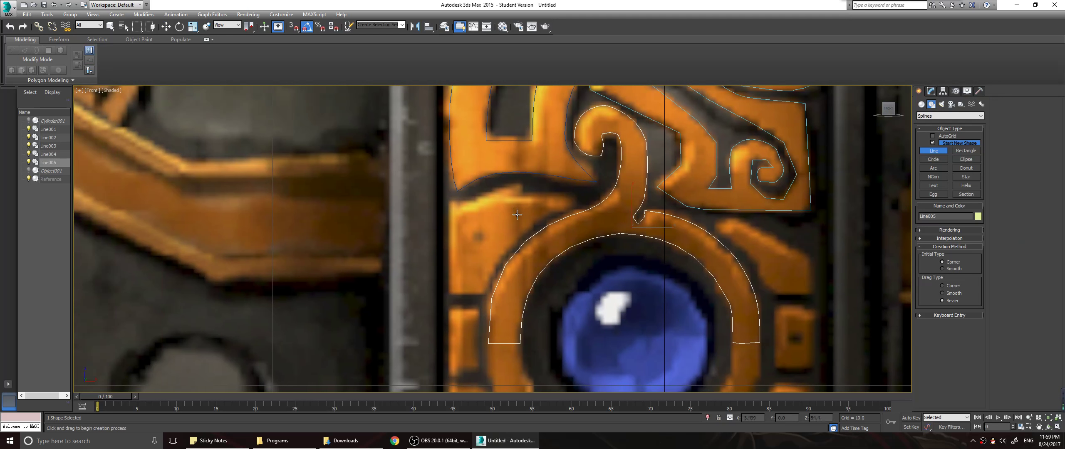
click(449, 202)
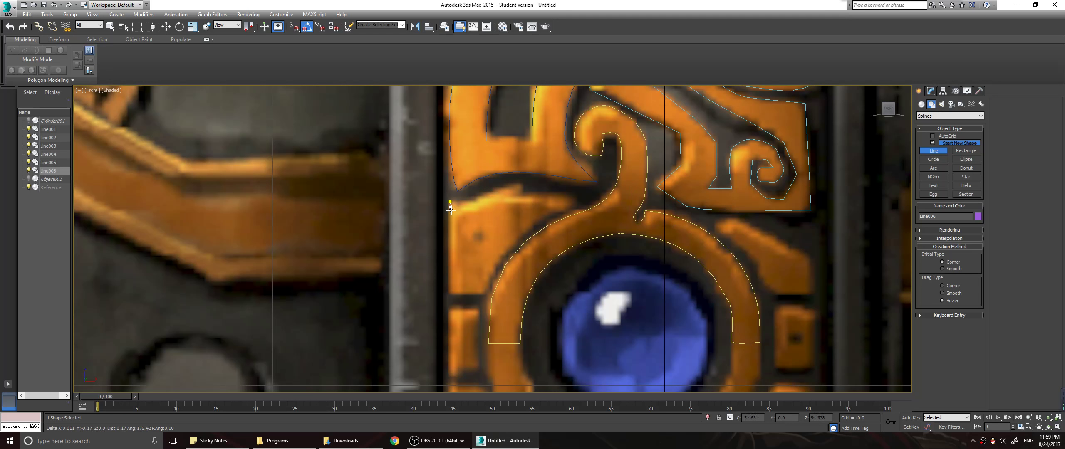
click(450, 294)
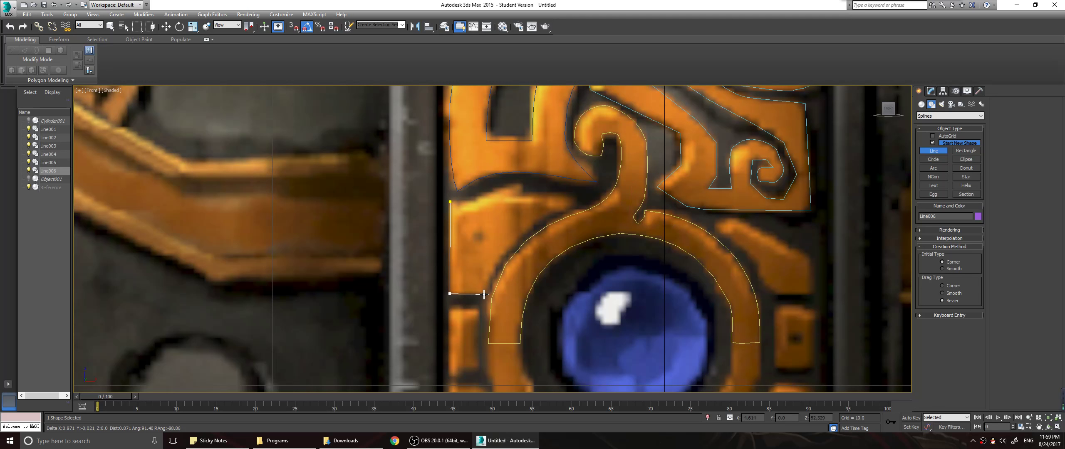
click(484, 294)
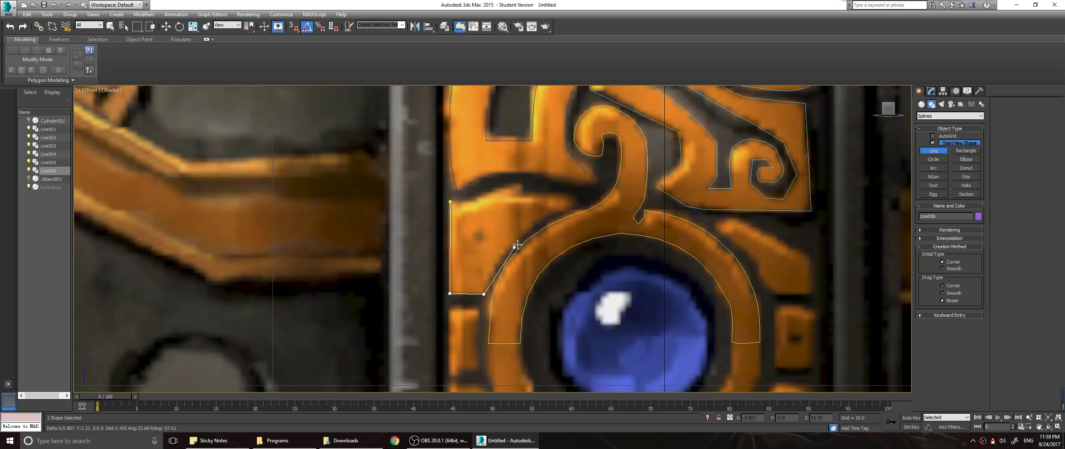
click(576, 201)
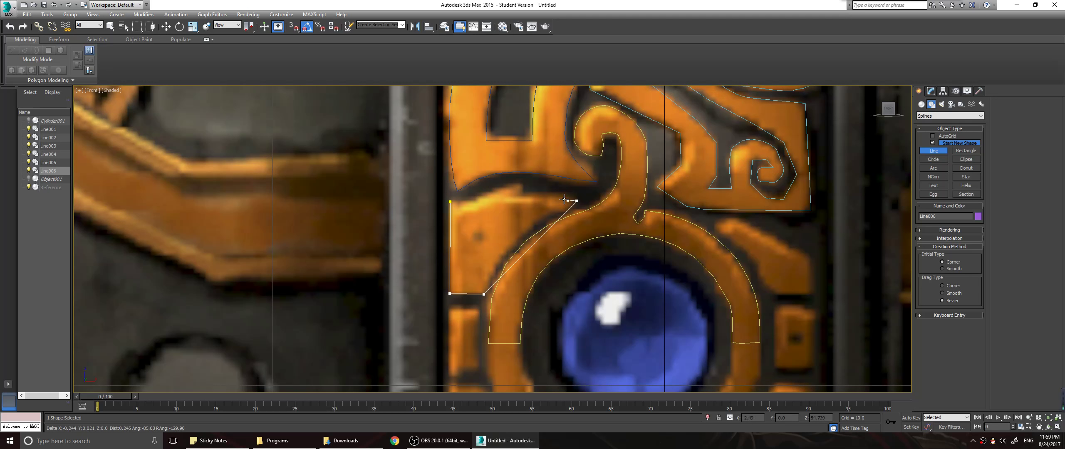
click(510, 198)
click(524, 184)
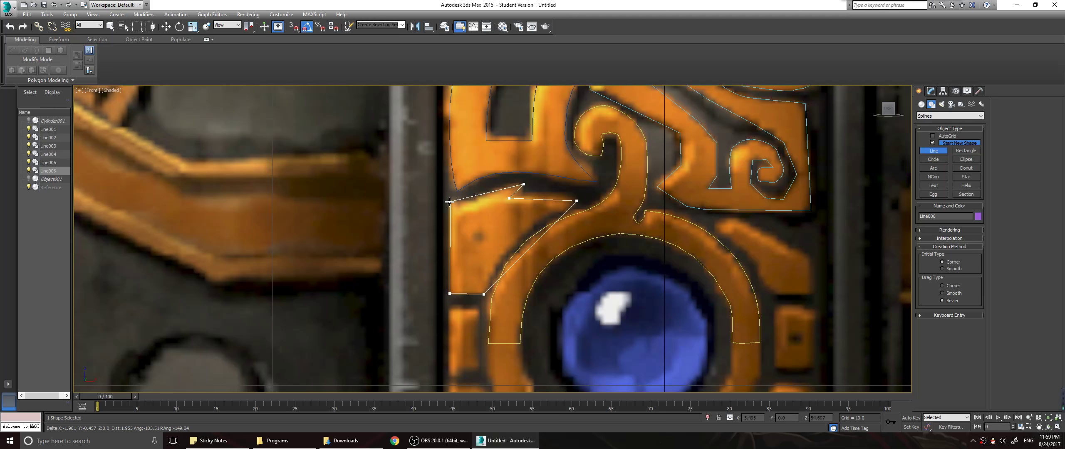
click(450, 201)
click(515, 250)
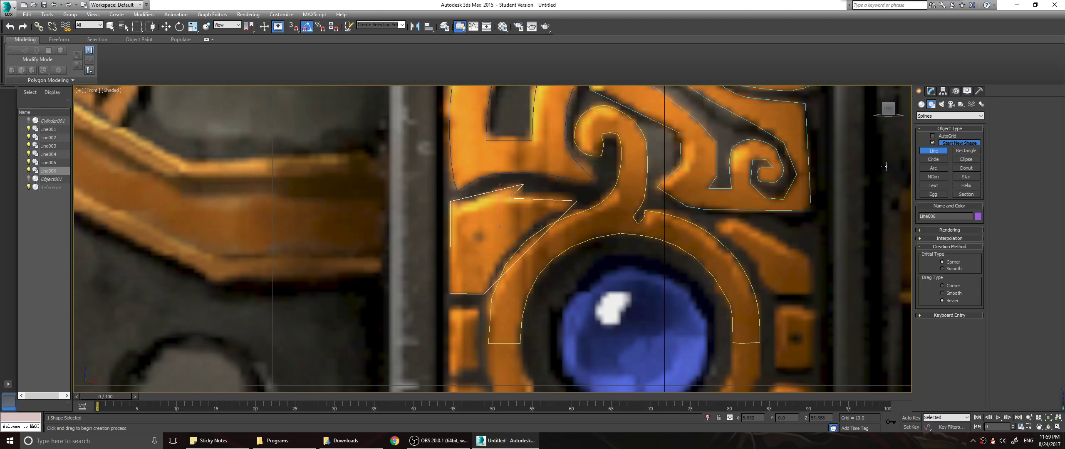
Convert all vertices of the panel spline at the ring's upper left to Bezier Corner
click(931, 91)
click(930, 125)
key(1)
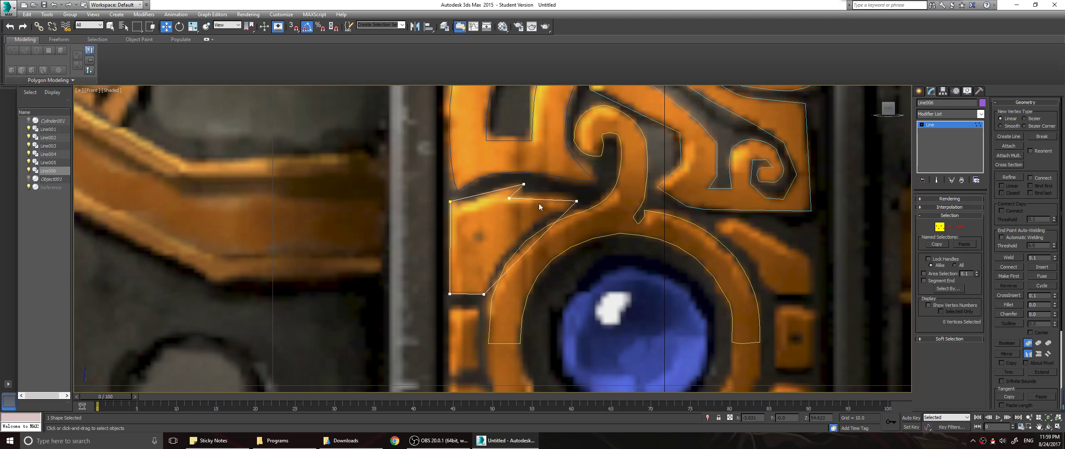
drag(404, 183, 610, 341)
right_click(526, 183)
click(504, 118)
click(465, 202)
Curve the panel's pointed upper edge with the Bezier handles of its vertices and raise the right tip vertex slightly
click(453, 201)
click(523, 184)
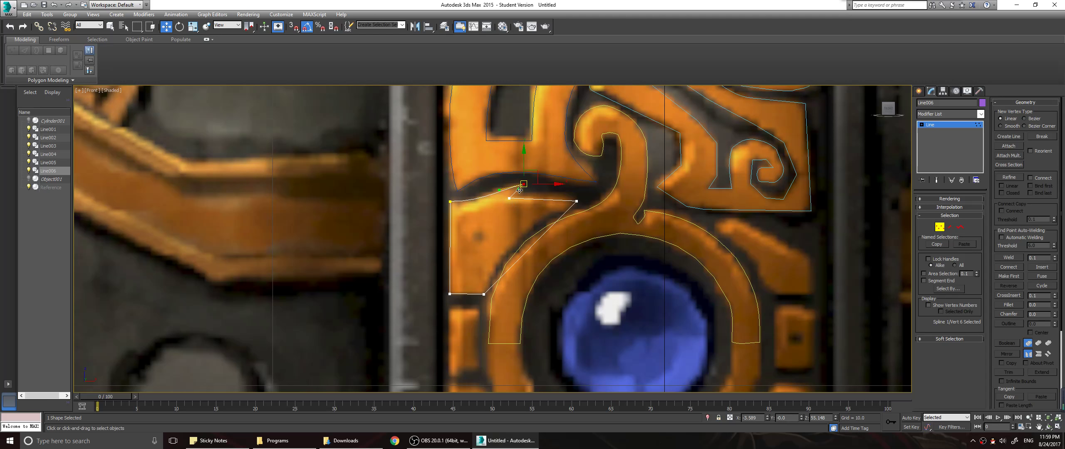
drag(520, 191, 524, 192)
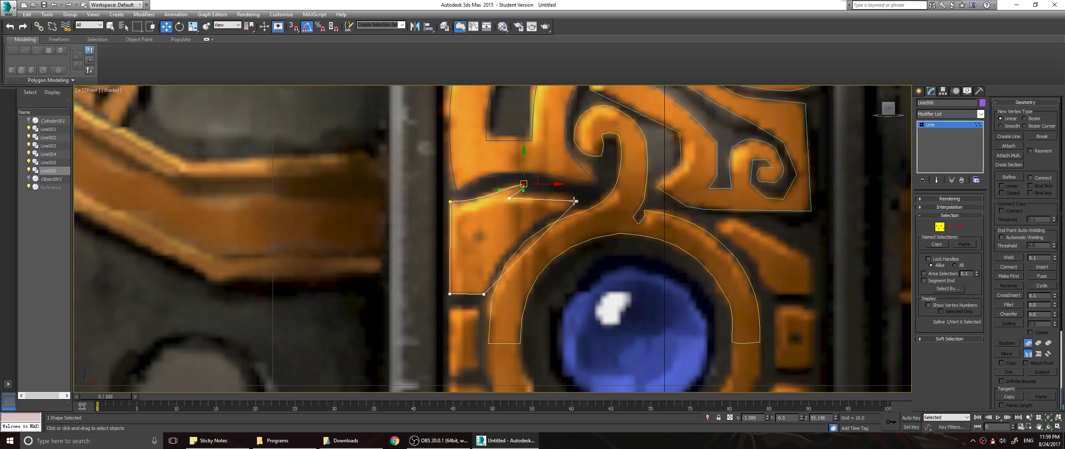
click(509, 199)
scroll(534, 208, up, 4)
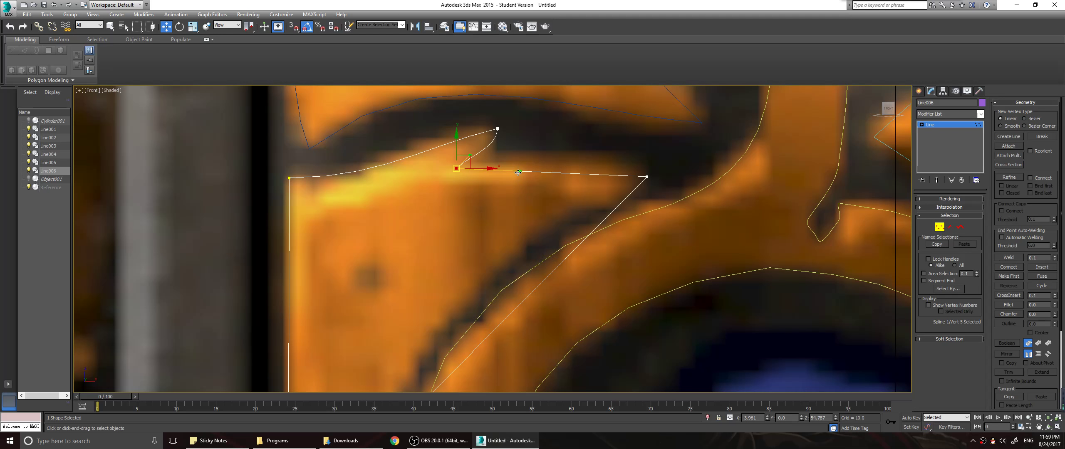
drag(518, 172, 542, 154)
click(647, 177)
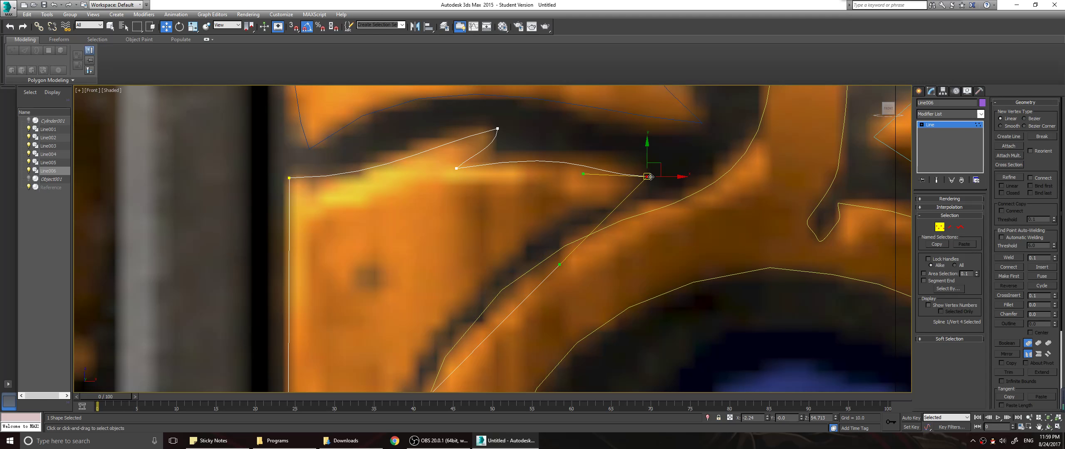
drag(650, 177, 649, 164)
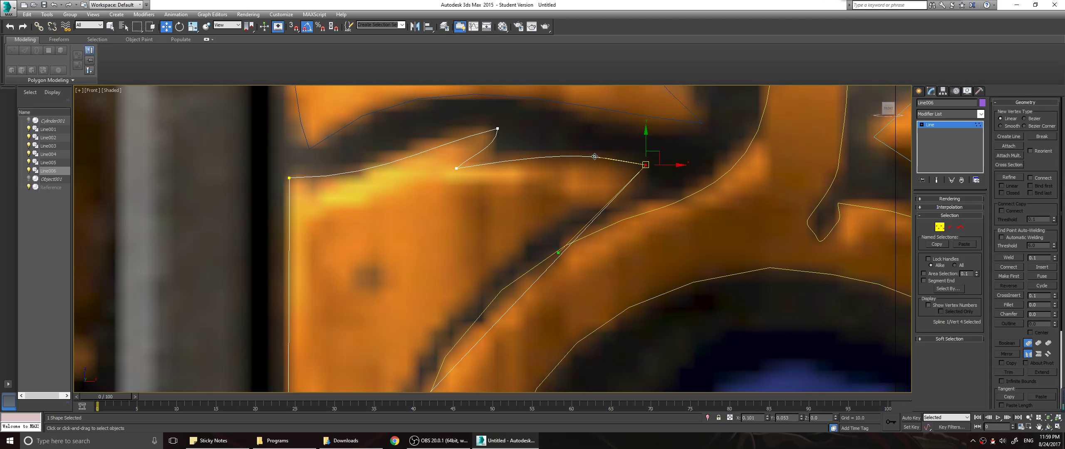
middle_drag(475, 199, 683, 154)
Curve the panel's lower right edge along the ring with its end vertices' Bezier handles, and lower the right tip vertex slightly
click(498, 133)
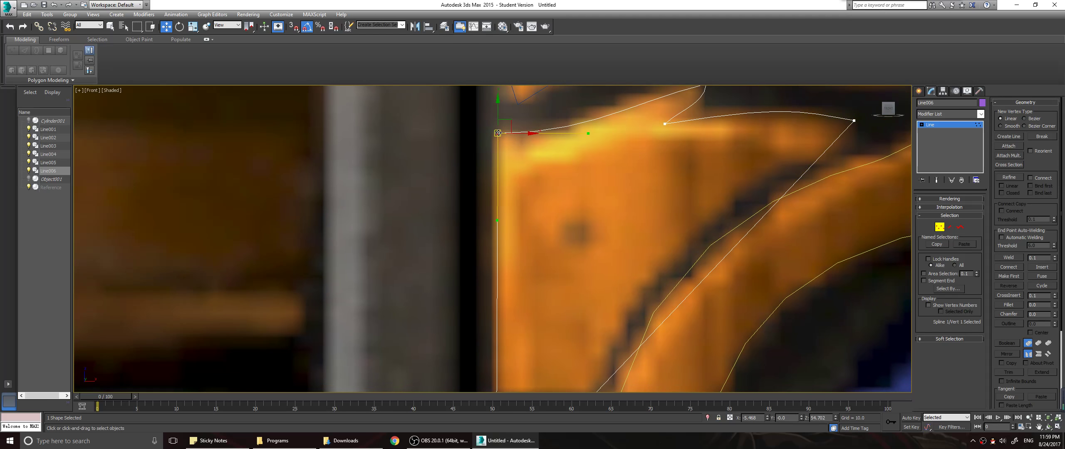
middle_drag(536, 259, 526, 172)
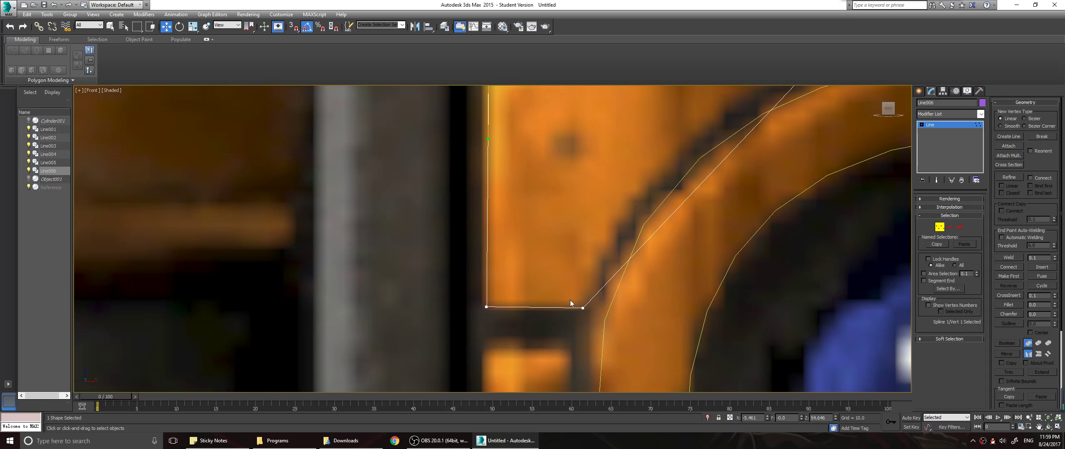
click(583, 308)
drag(671, 220, 617, 168)
middle_drag(699, 144, 421, 296)
click(566, 185)
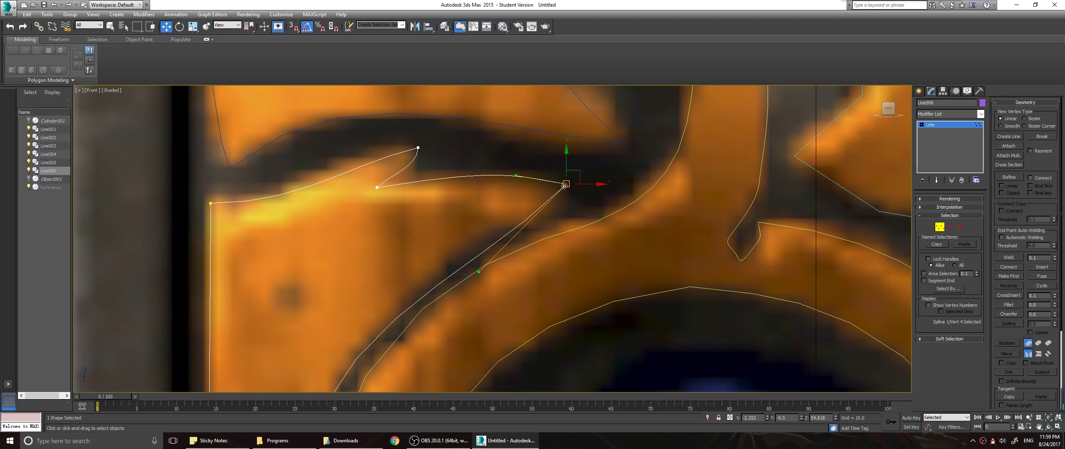
drag(566, 184, 562, 194)
drag(474, 286, 502, 225)
Trace the orange panel to the upper right of the gem ring with a closed six-vertex Line spline
scroll(448, 293, down, 3)
middle_drag(533, 333, 559, 233)
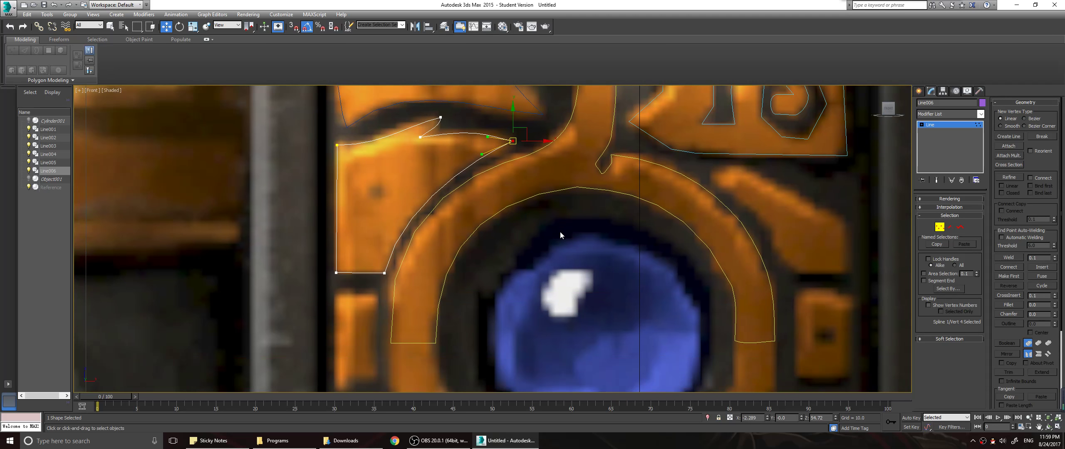
middle_drag(464, 261, 517, 241)
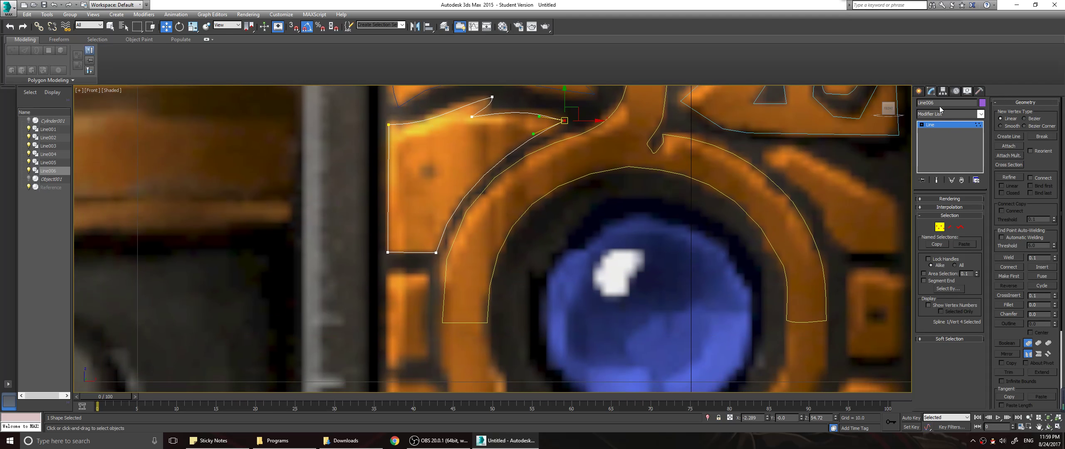
click(918, 91)
click(933, 150)
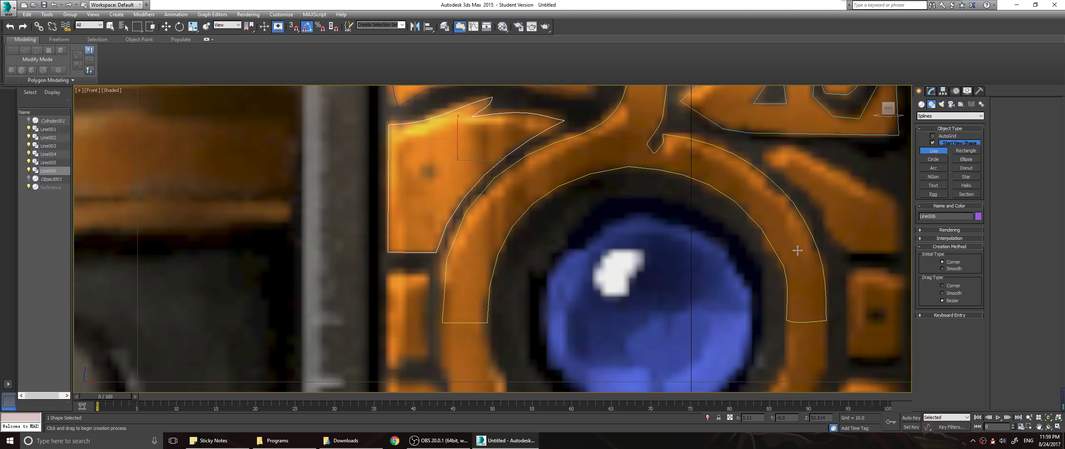
scroll(620, 270, down, 3)
middle_drag(713, 301, 575, 304)
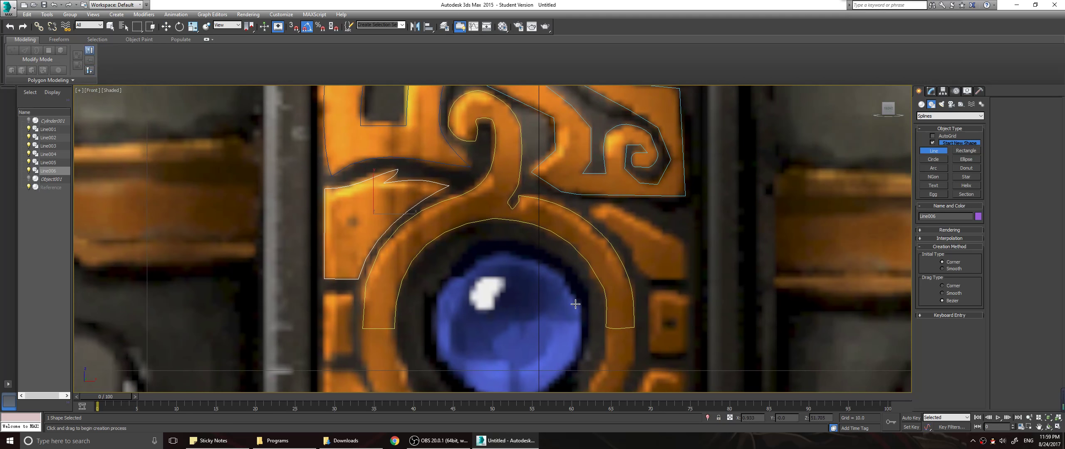
click(595, 215)
click(635, 249)
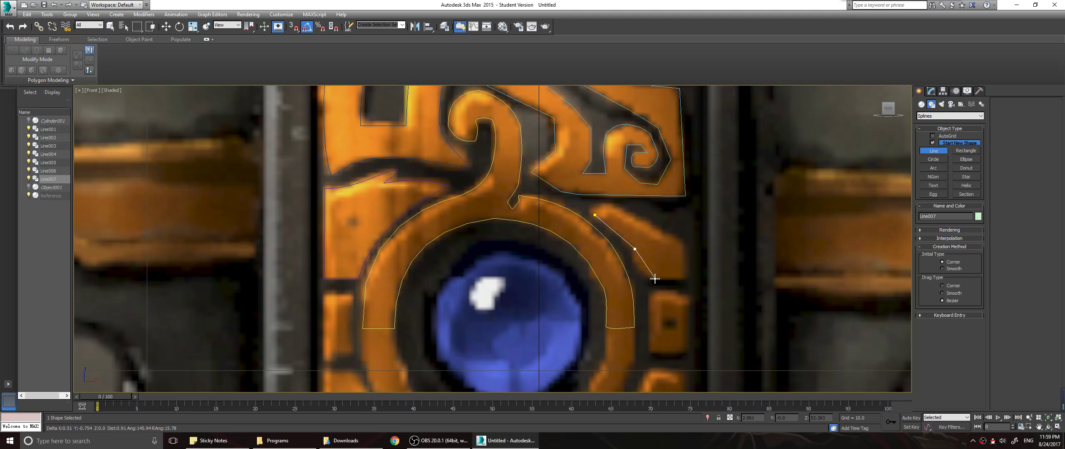
click(651, 280)
click(686, 279)
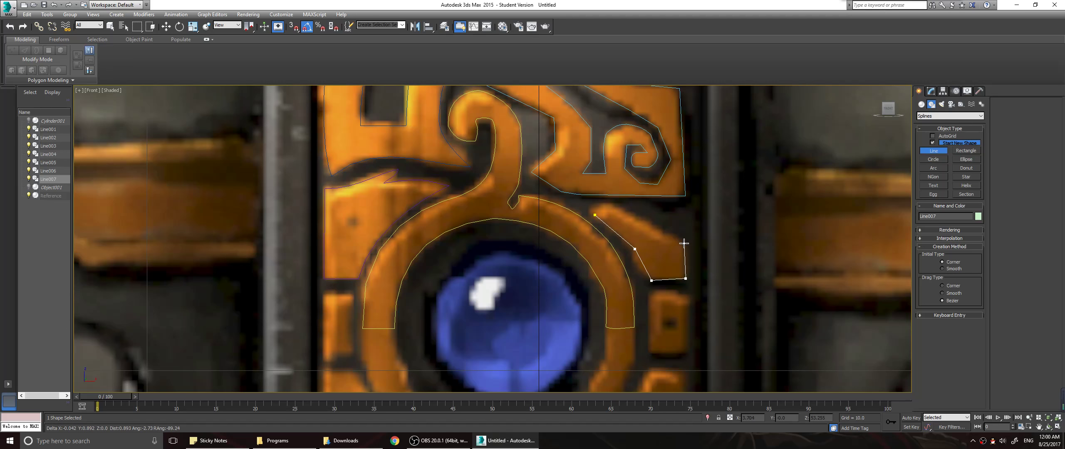
click(685, 244)
click(609, 206)
click(595, 215)
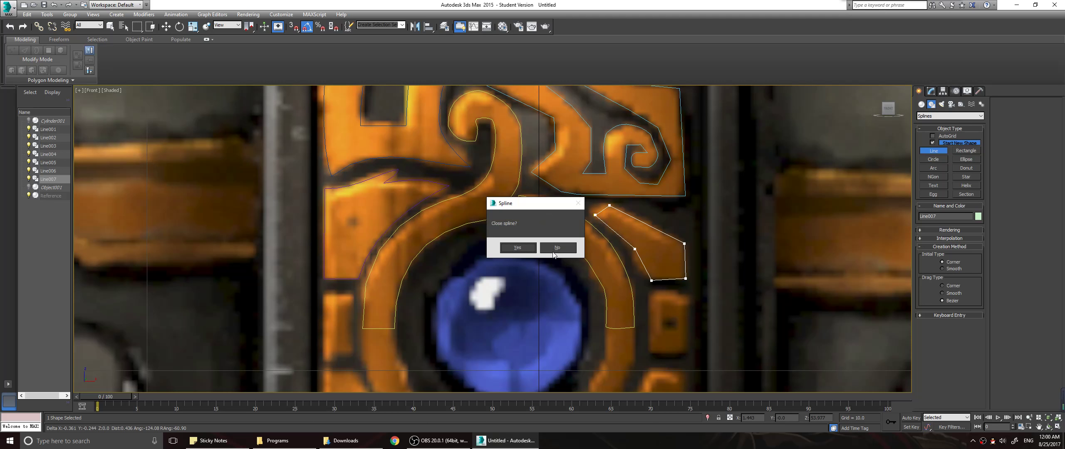
click(515, 249)
Move the upper right panel's vertices slightly to fit its outline in the reference, widening it toward the ring
scroll(646, 270, up, 2)
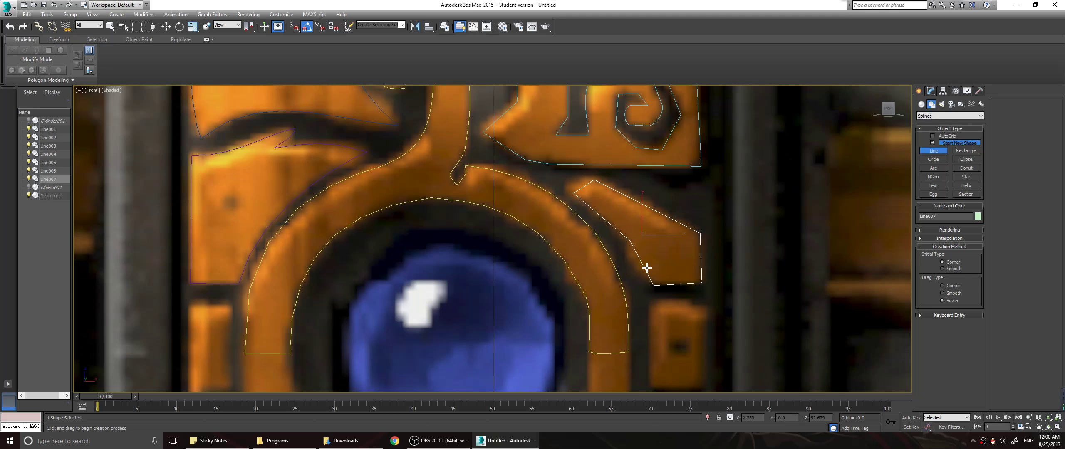
click(930, 91)
click(939, 227)
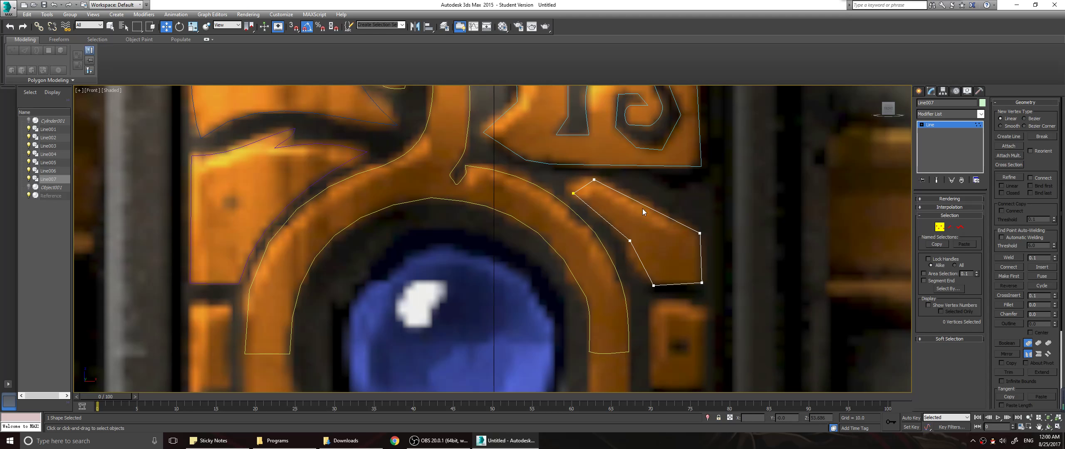
drag(572, 193, 568, 189)
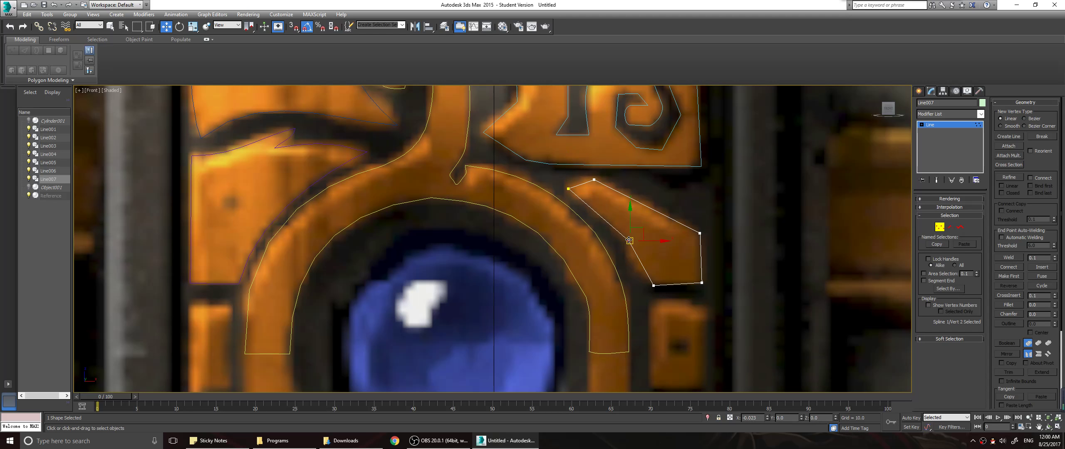
drag(630, 240, 626, 238)
drag(653, 283, 644, 278)
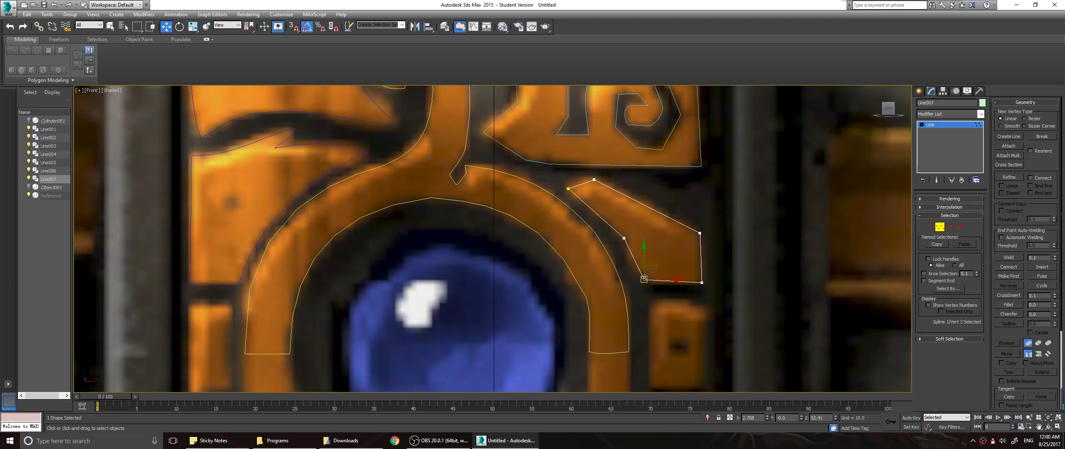
drag(701, 233, 698, 231)
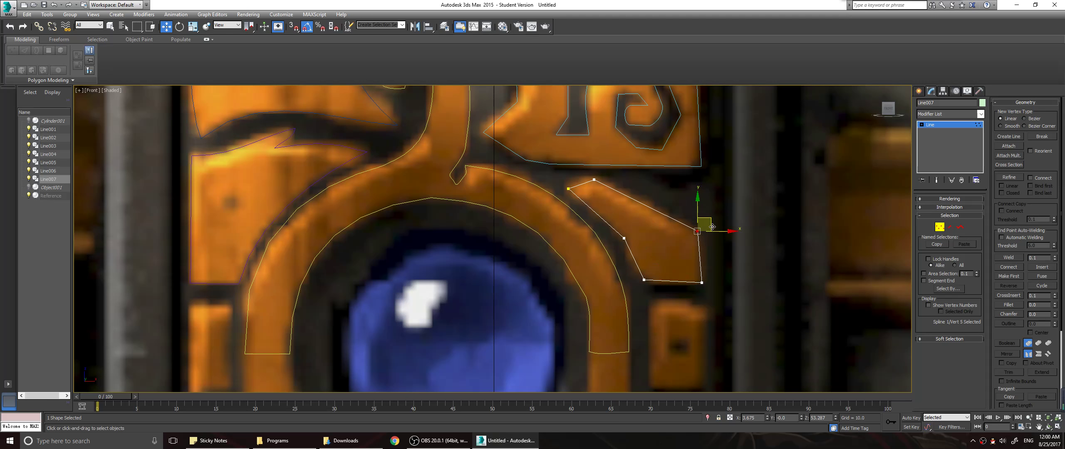
click(594, 180)
drag(594, 180, 595, 178)
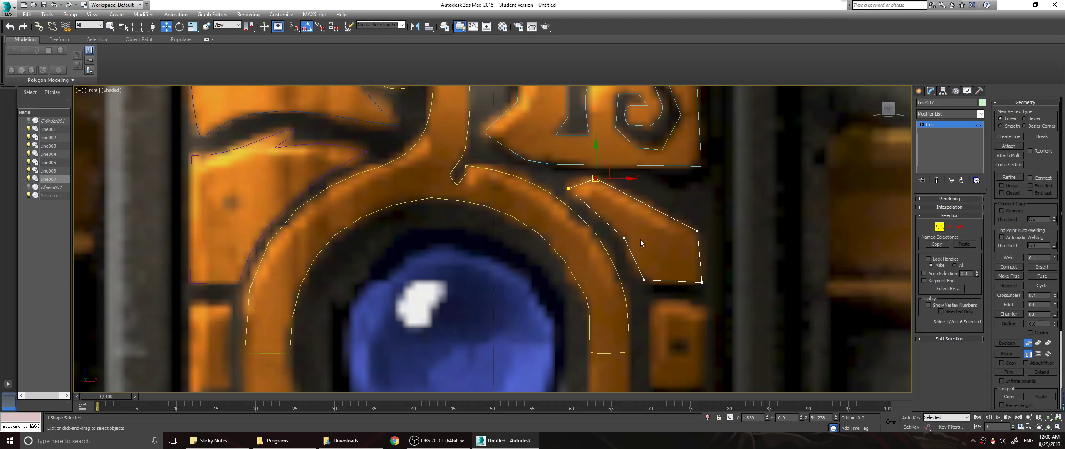
Trace the small rectangular orange panel to the left of the gem ring with a closed four-vertex Line spline
scroll(634, 268, down, 3)
middle_drag(541, 281, 749, 258)
click(919, 91)
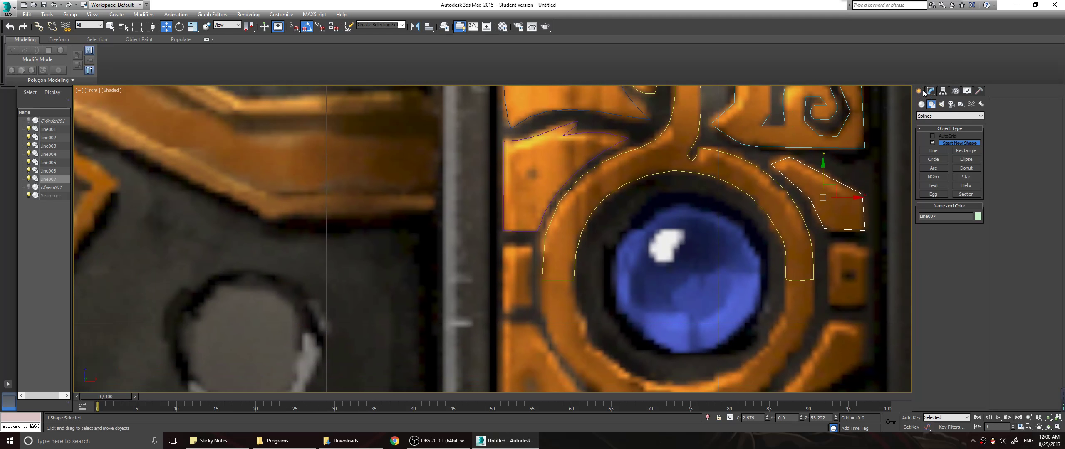
click(933, 150)
click(502, 247)
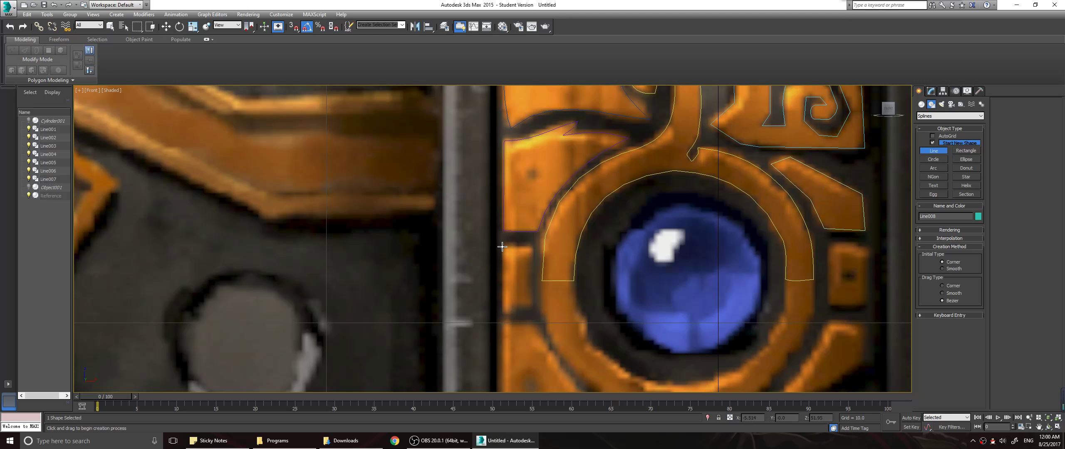
click(502, 313)
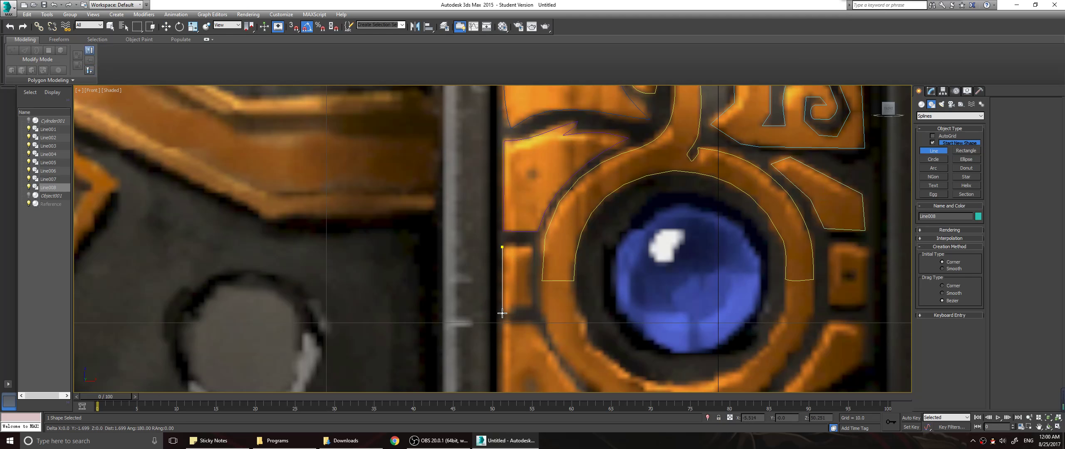
click(532, 313)
click(502, 247)
click(514, 246)
Trace the small dark eye slit inside the ornament's right-hand head shape with a closed three-vertex Line spline
scroll(605, 271, down, 8)
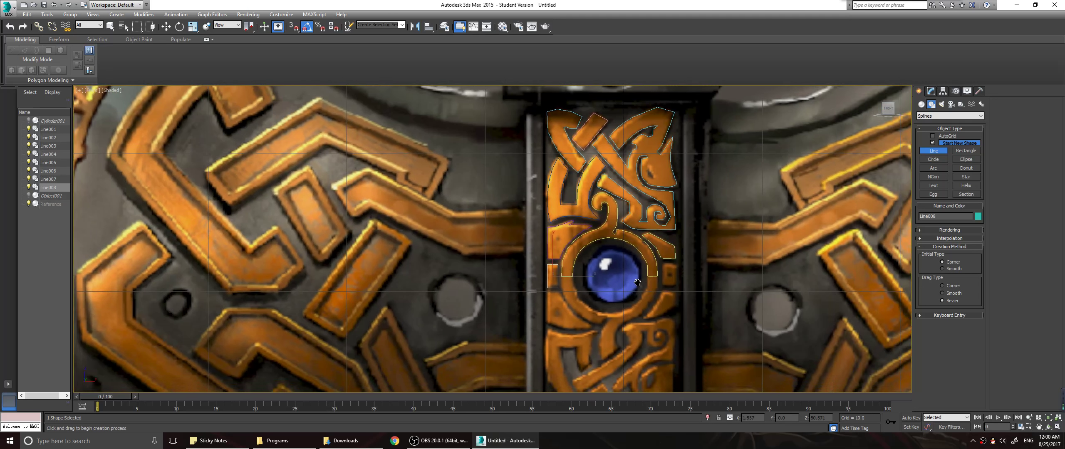
scroll(577, 195, up, 6)
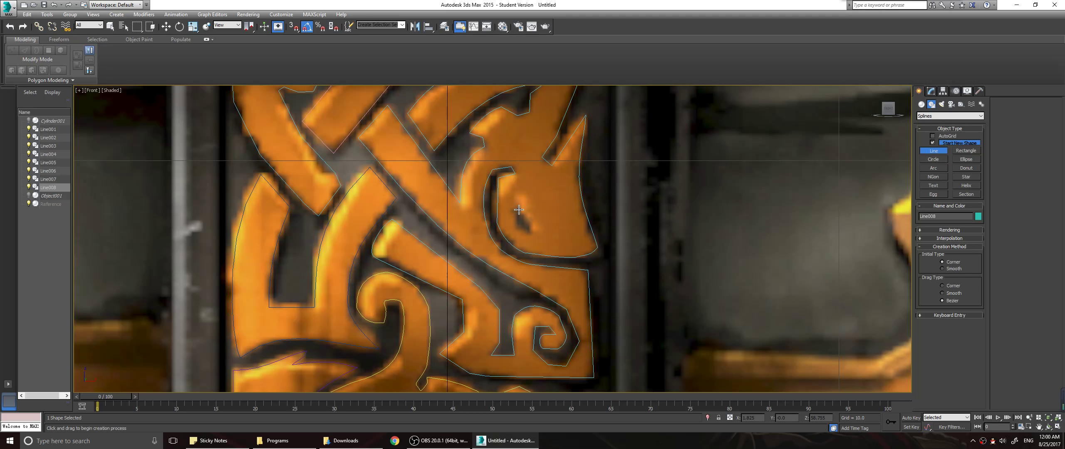
scroll(519, 214, down, 5)
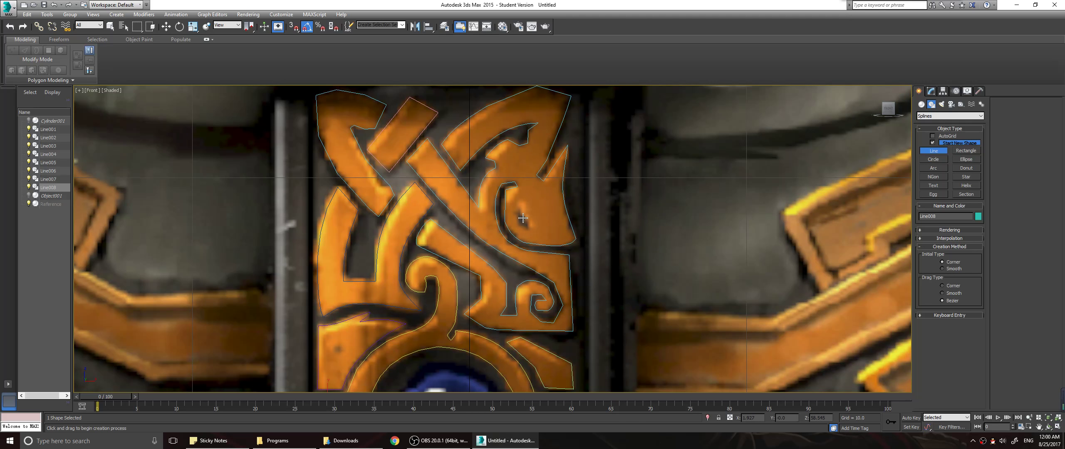
scroll(523, 217, up, 7)
click(520, 177)
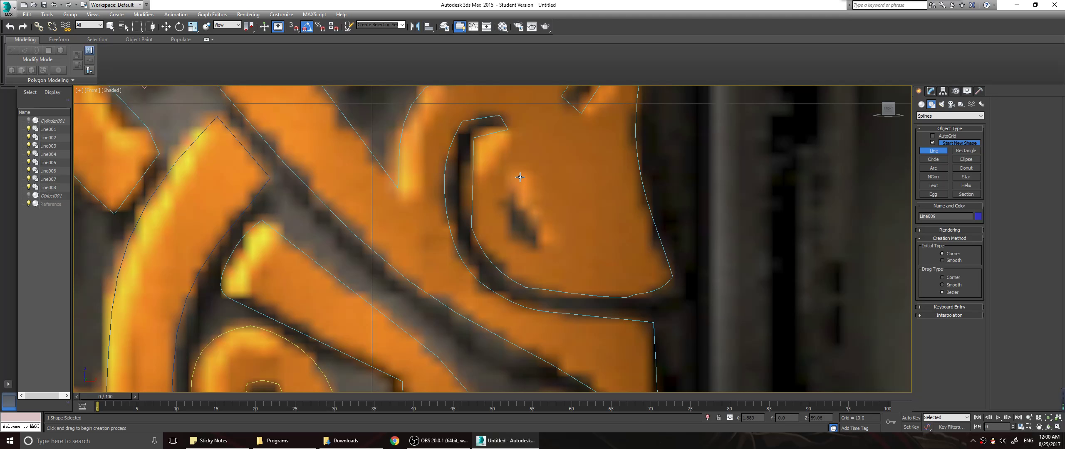
click(541, 250)
click(506, 227)
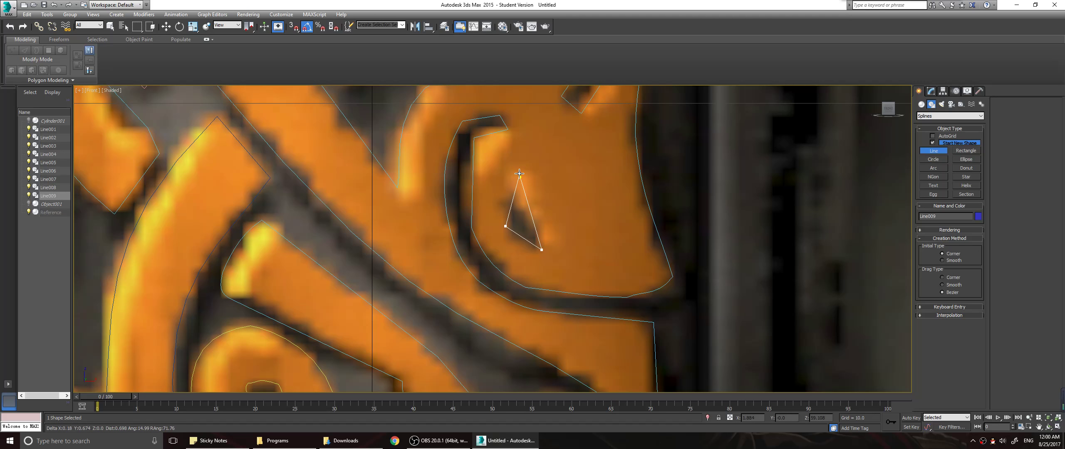
click(520, 178)
click(521, 255)
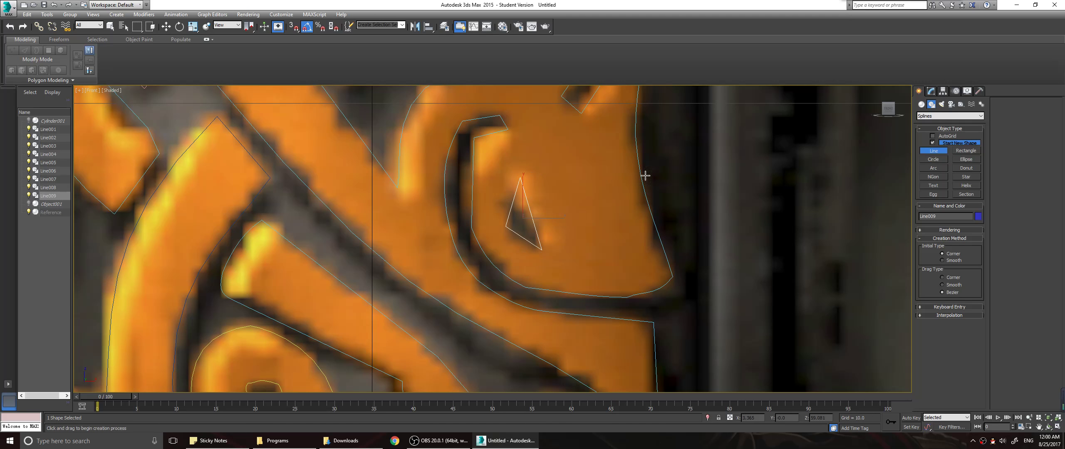
Convert all three vertices of the eye spline to Bezier Corner
click(931, 90)
click(939, 227)
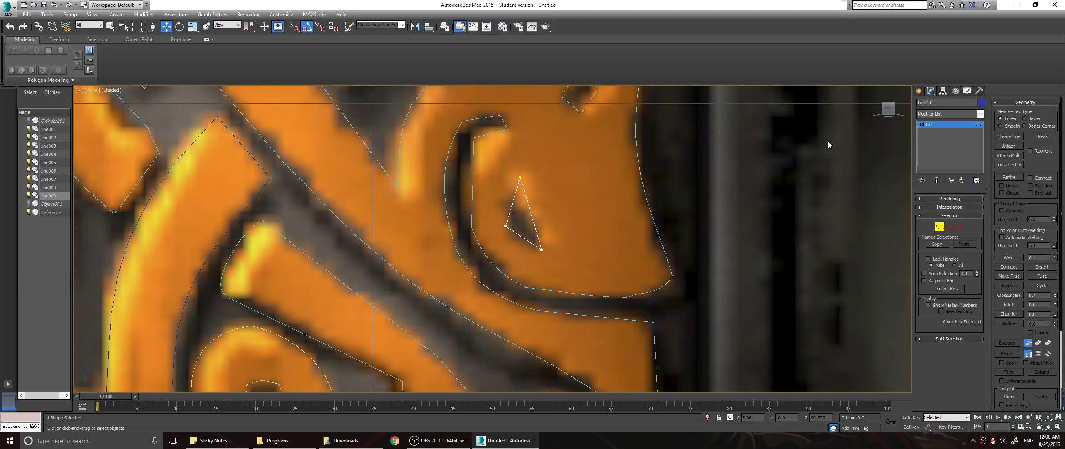
drag(568, 247, 570, 260)
right_click(517, 177)
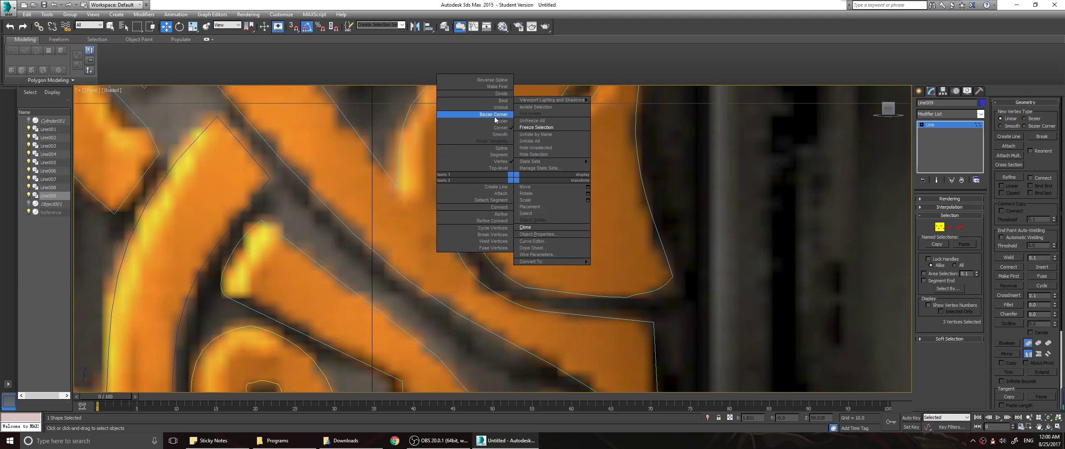
click(495, 116)
click(555, 160)
Adjust the Bezier handles of the eye spline's vertices so its left side curves outward around the dark slit, and deselect the vertices
click(520, 178)
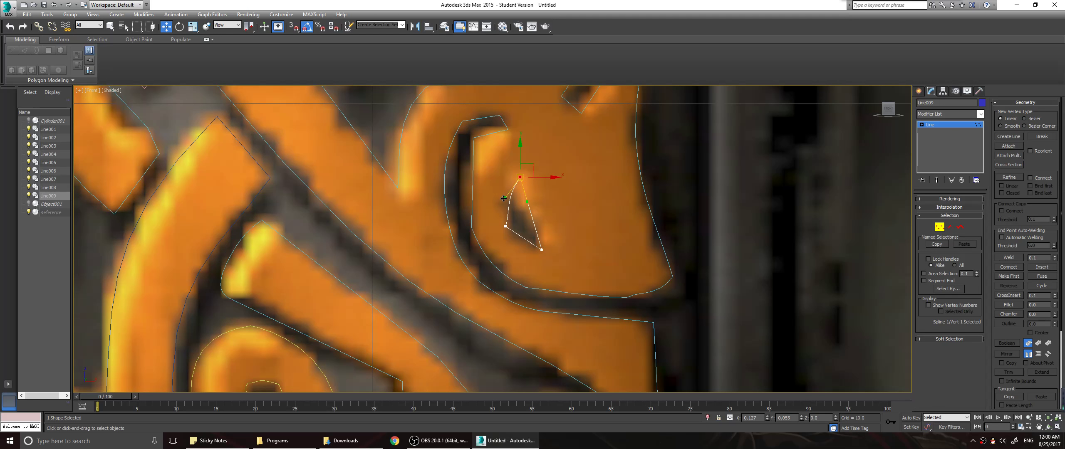
click(505, 225)
drag(502, 211, 511, 241)
click(544, 252)
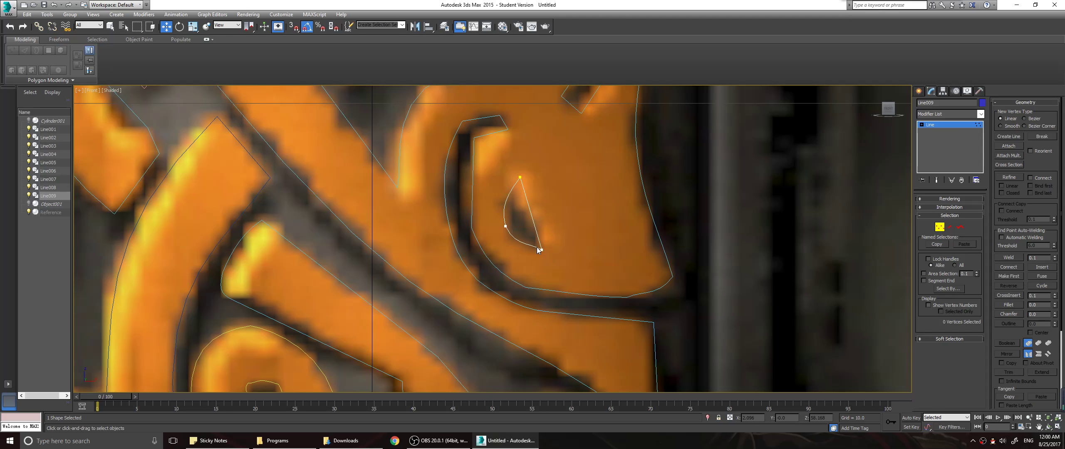
click(541, 249)
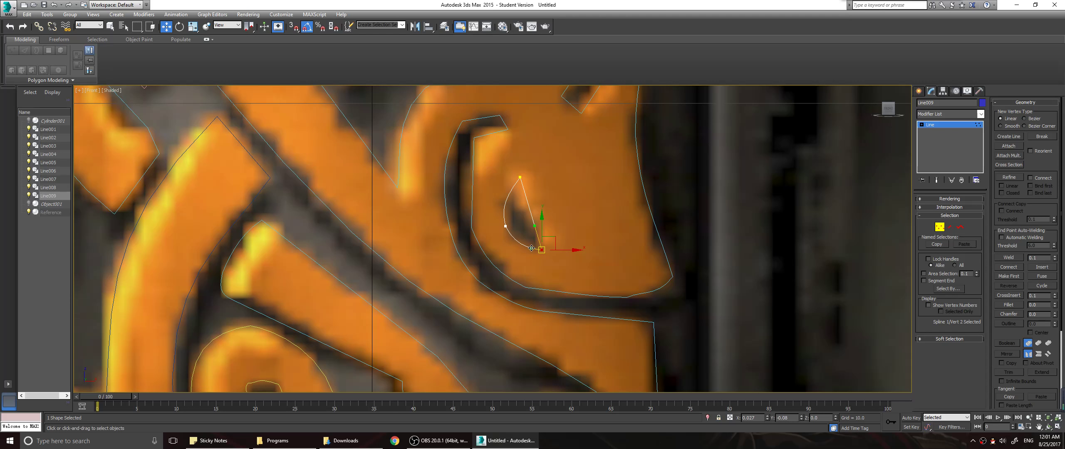
scroll(609, 228, down, 5)
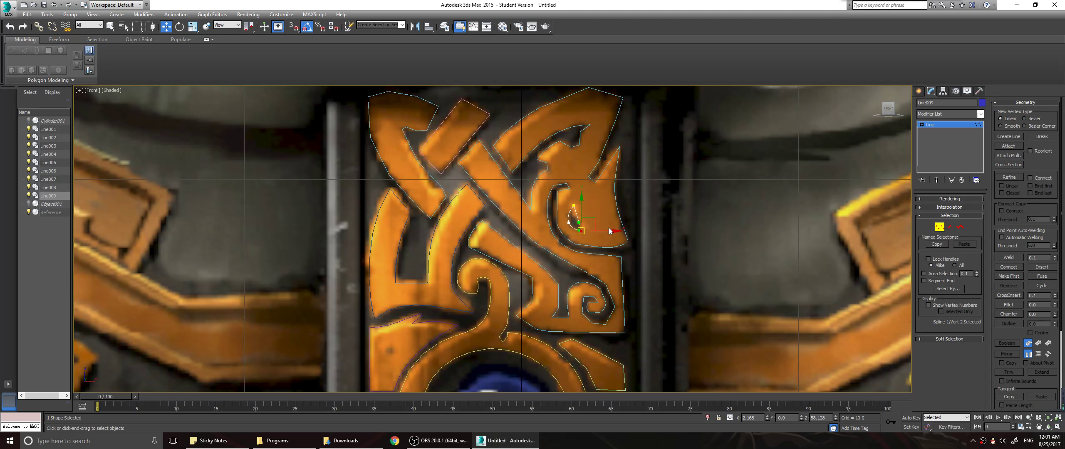
click(572, 206)
click(605, 233)
scroll(687, 252, down, 3)
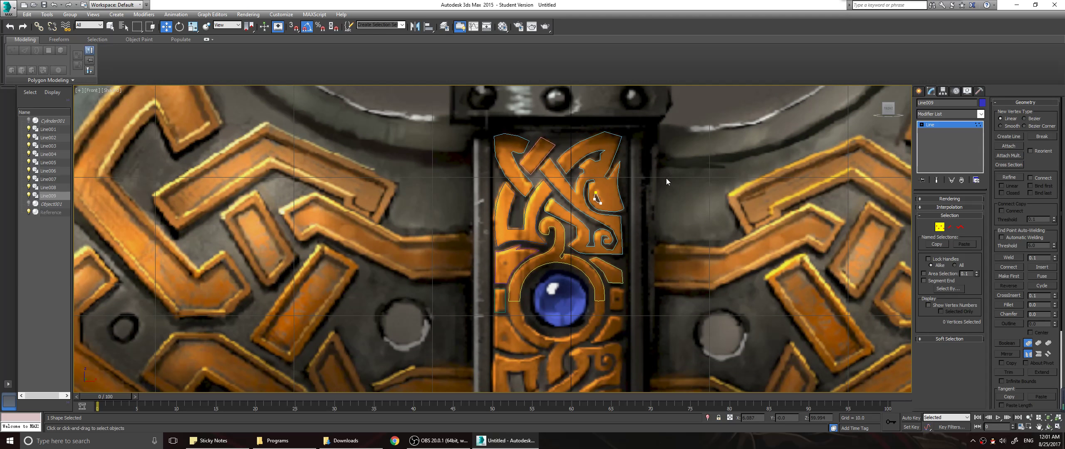
Attach the large right-hand ornament spline and the upper-left ornament spline to the eye spline, leaving vertex editing
click(1009, 146)
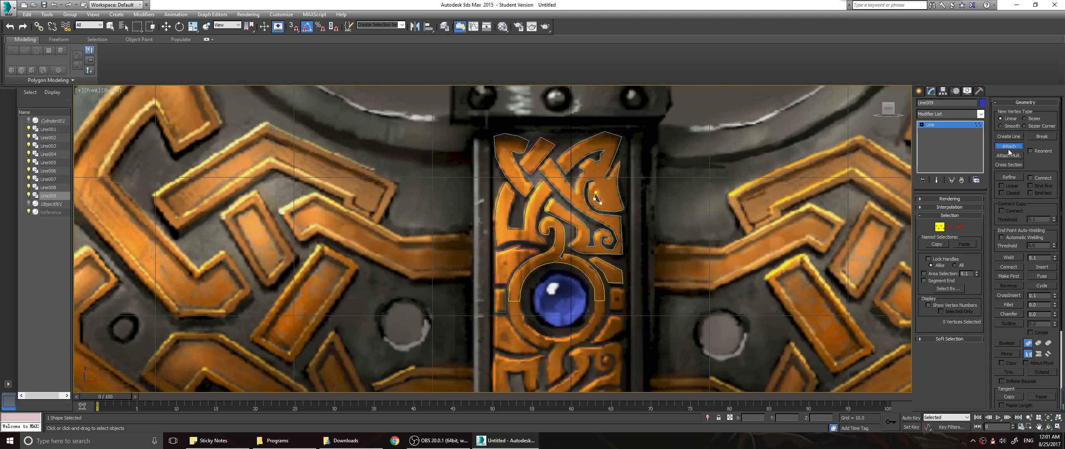
click(620, 187)
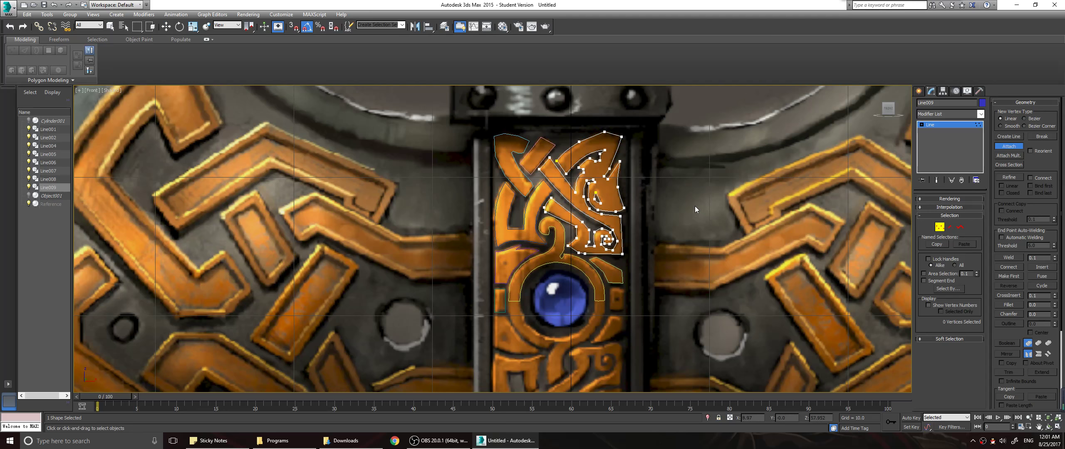
click(947, 124)
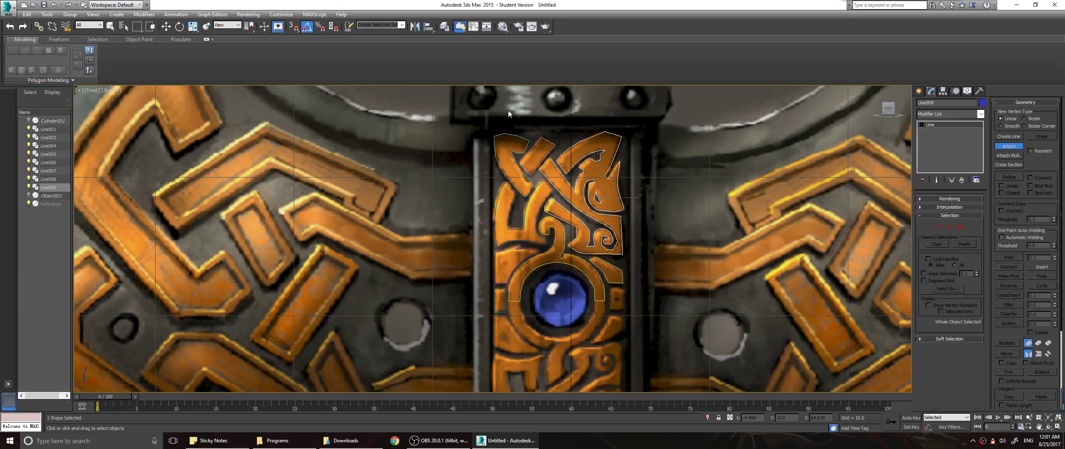
right_click(49, 130)
click(35, 138)
Attach the curved left-hand ornament spline to the short tilted strip's spline
click(46, 130)
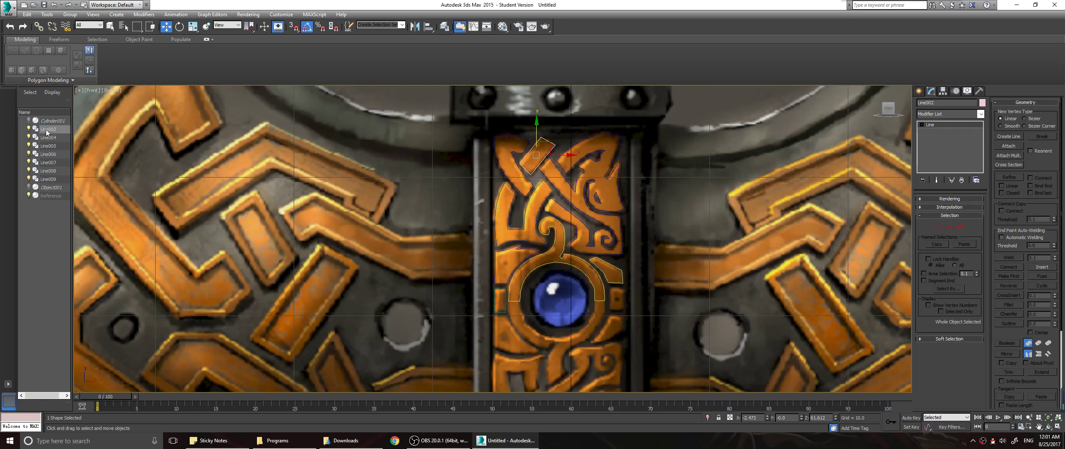
click(47, 130)
key(Return)
click(1009, 146)
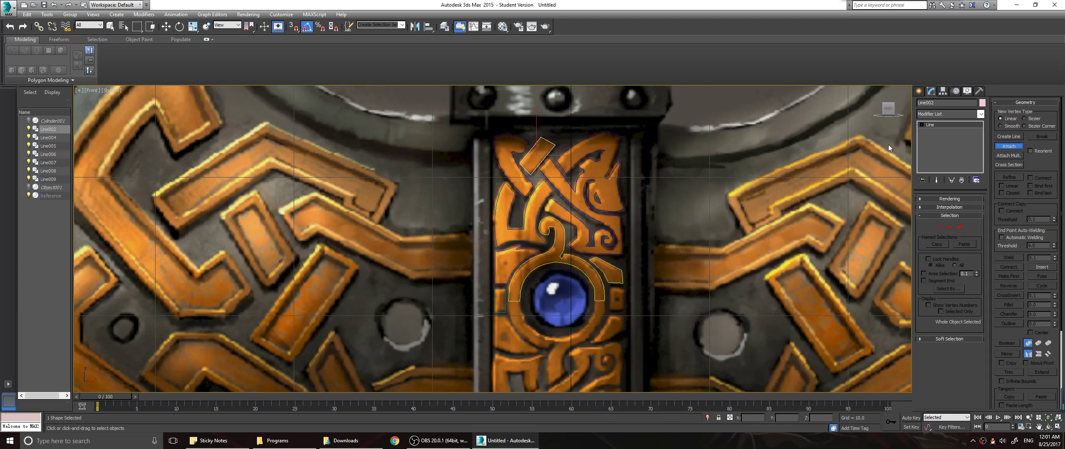
click(47, 138)
Select all six remaining line shapes and isolate them from the reference image
click(49, 130)
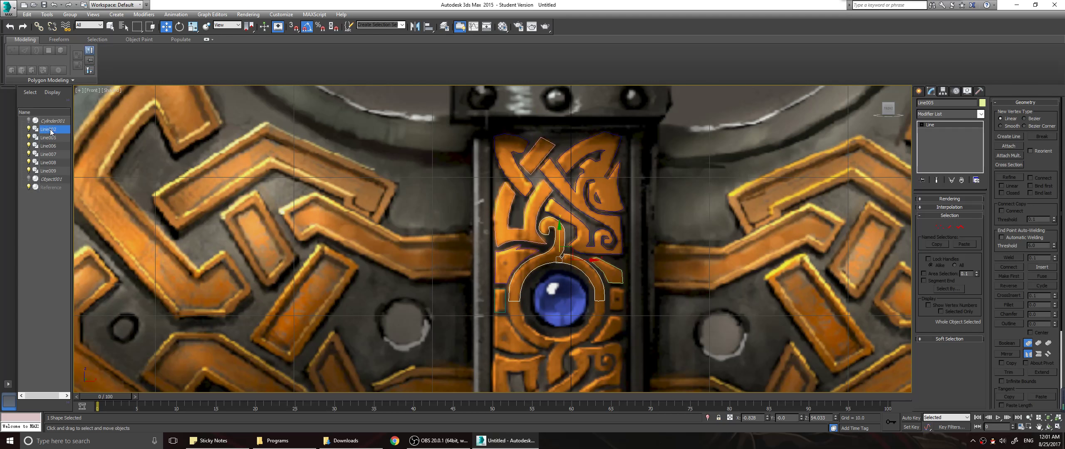
shift+click(52, 171)
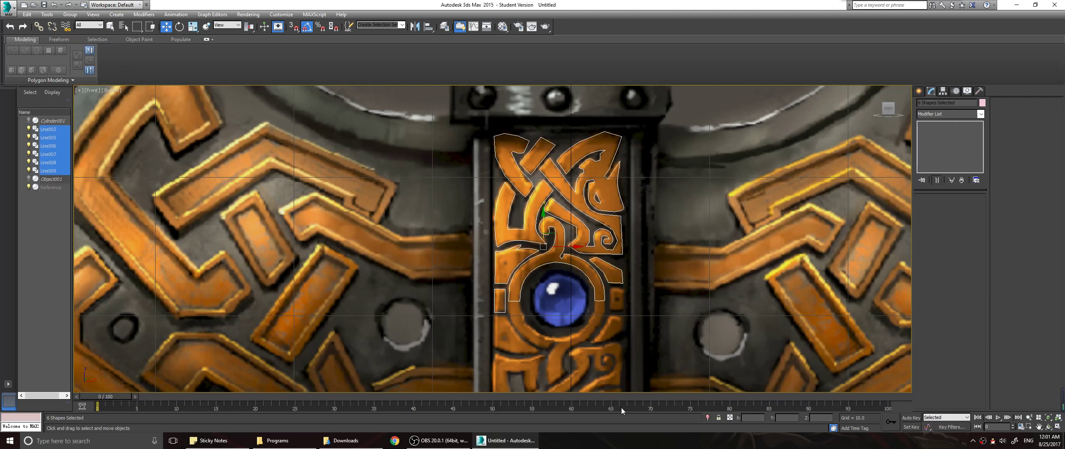
click(708, 418)
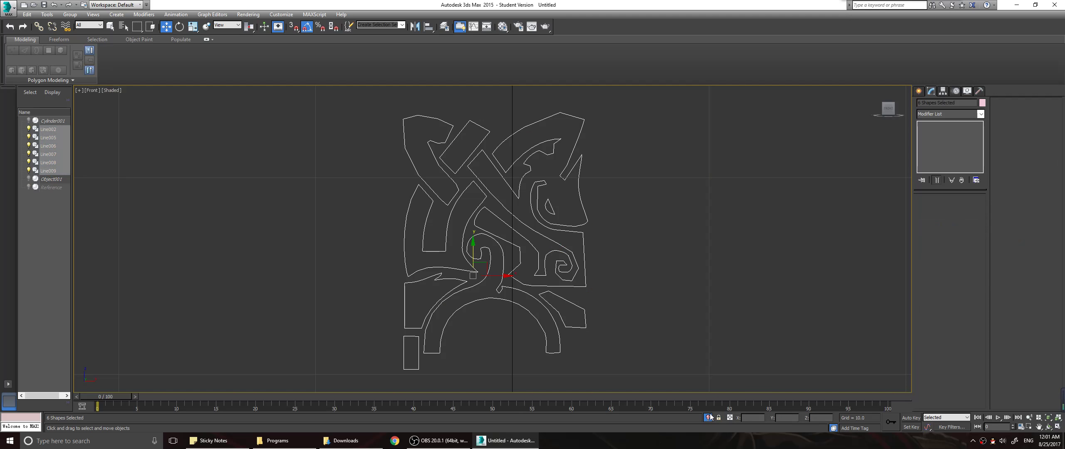
Attach all the other line shapes at once to the right-hand ornament spline with Attach Multiple, and exit isolation
click(577, 193)
click(1015, 149)
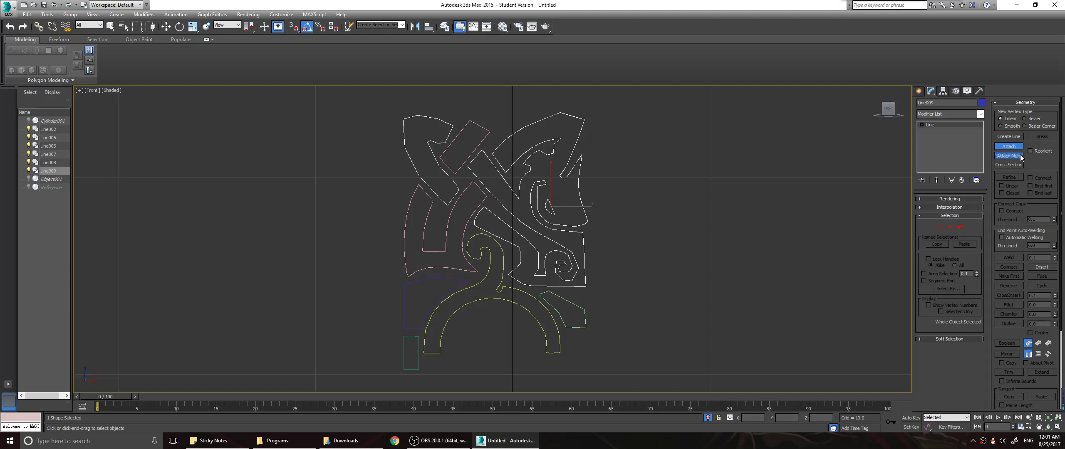
click(1020, 157)
click(91, 68)
mouse_move(90, 60)
mouse_down()
mouse_move(85, 85)
mouse_move(83, 63)
mouse_up()
click(136, 232)
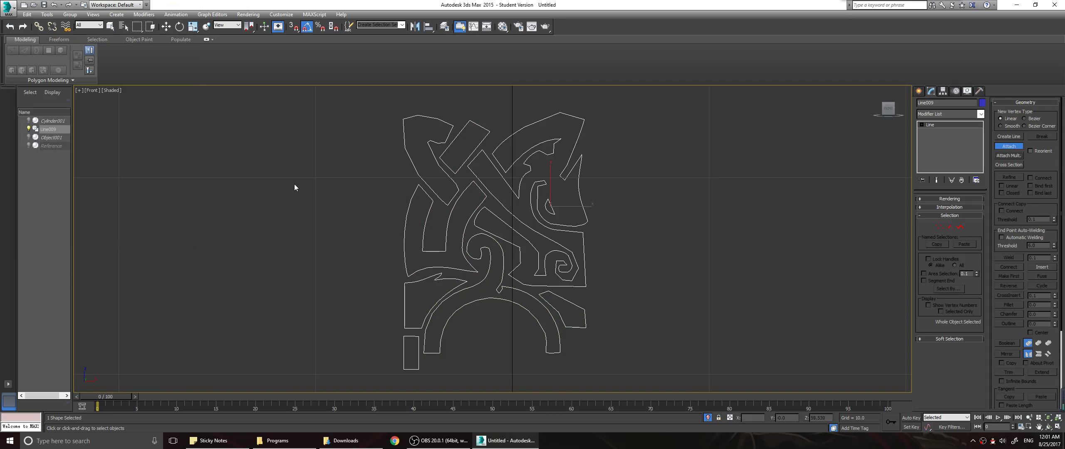
click(1002, 147)
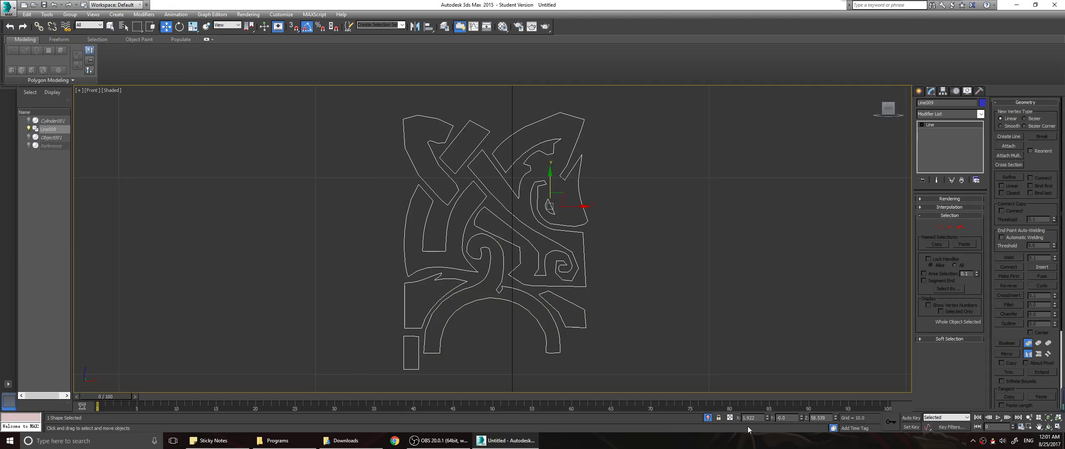
click(708, 418)
Apply an Extrude modifier to the combined ornament spline with an amount of 0.8
click(645, 228)
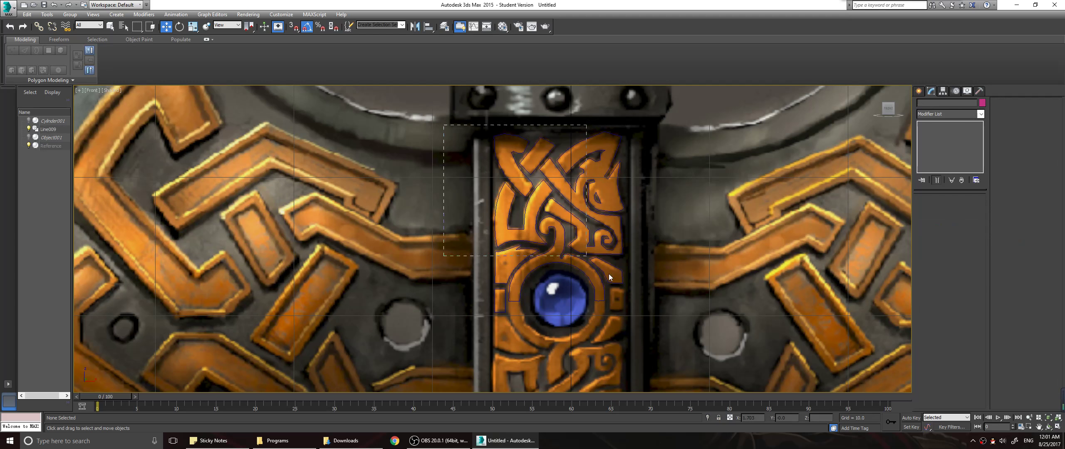
click(564, 195)
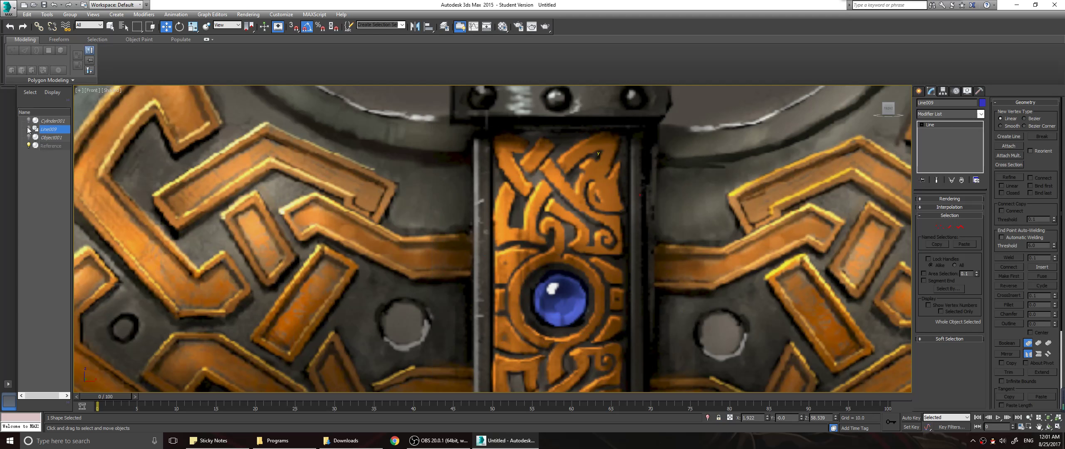
click(425, 216)
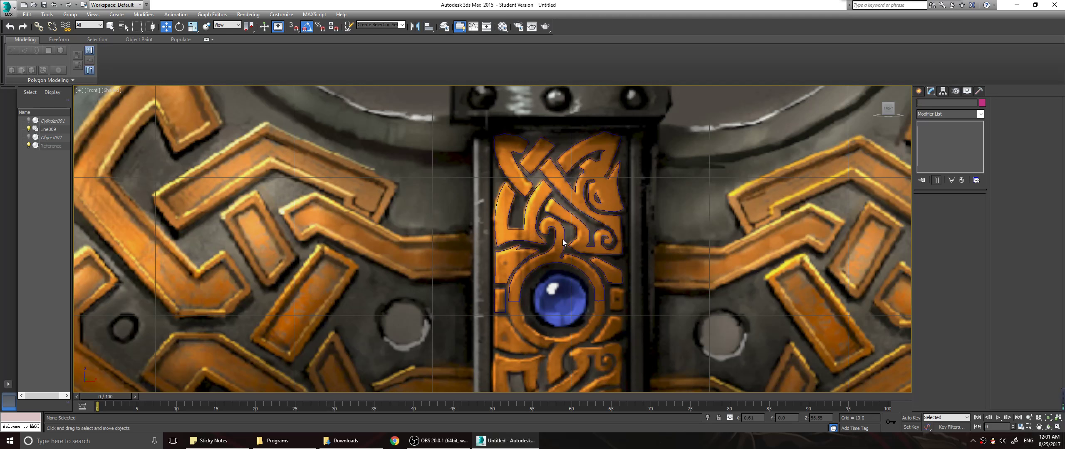
click(629, 227)
click(981, 113)
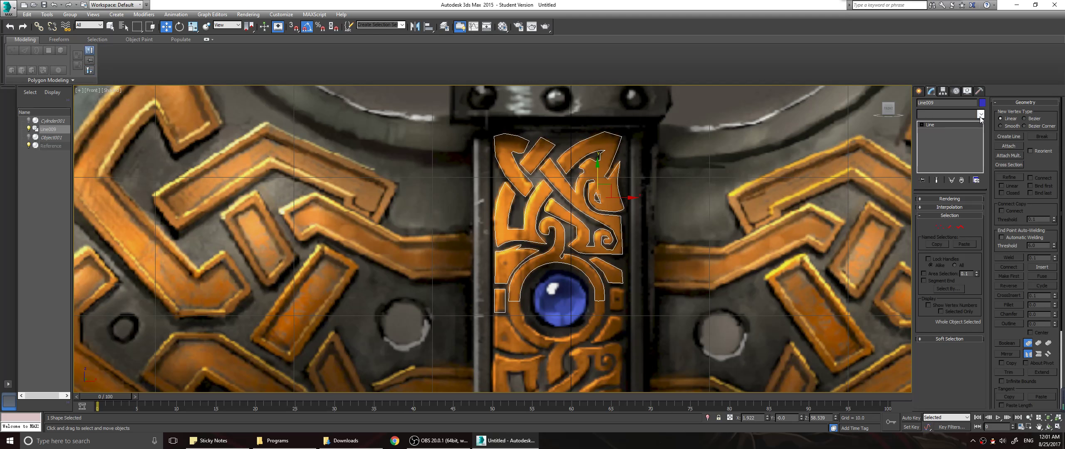
drag(983, 160, 983, 198)
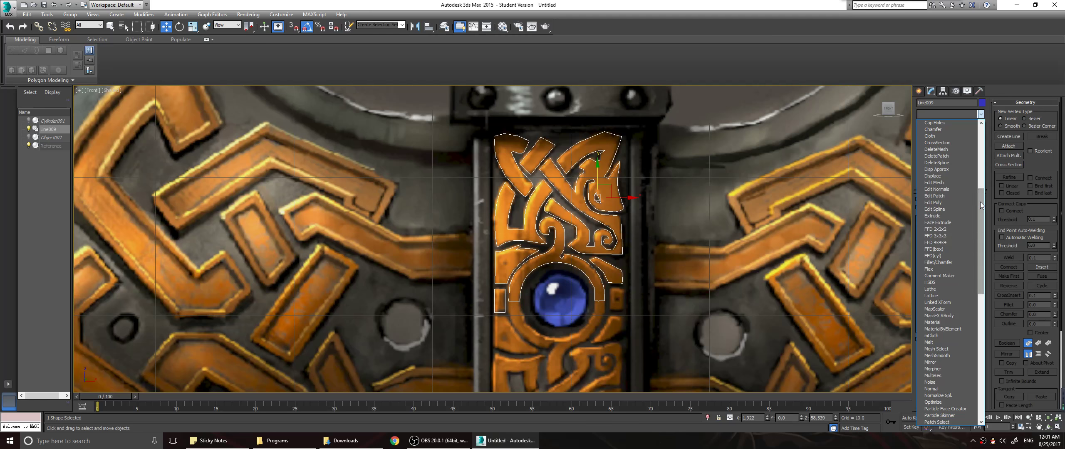
click(947, 208)
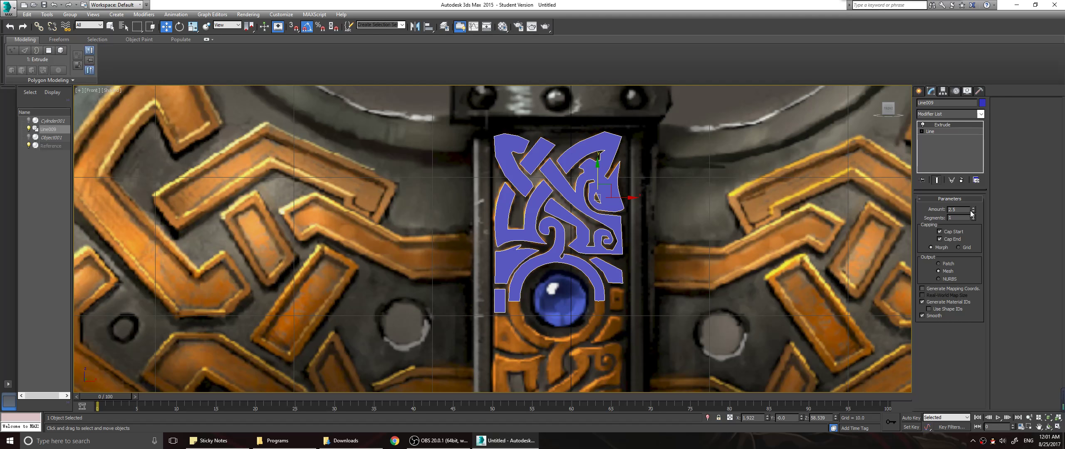
text(0.8)
click(733, 219)
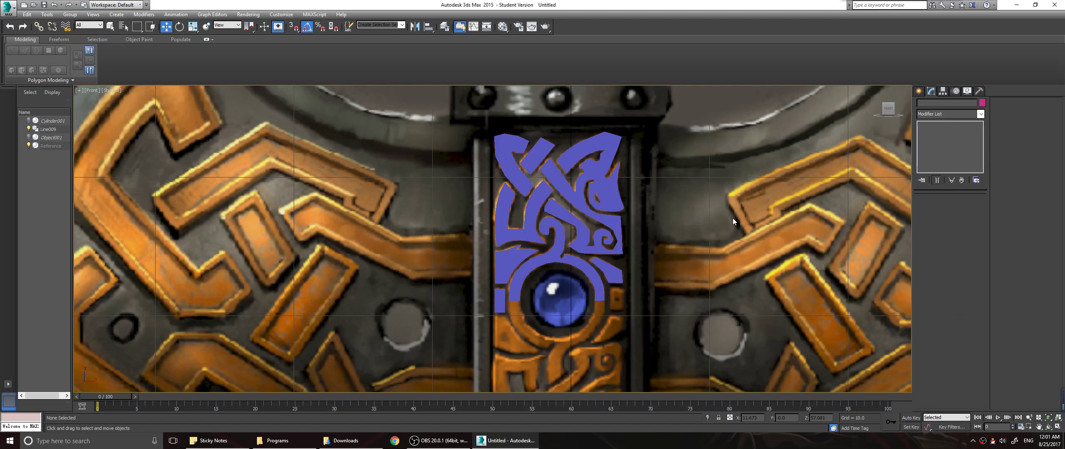
Inspect the extruded ornament from an angle and lower its Extrude amount to make it thinner
alt+middle_drag(719, 228, 549, 240)
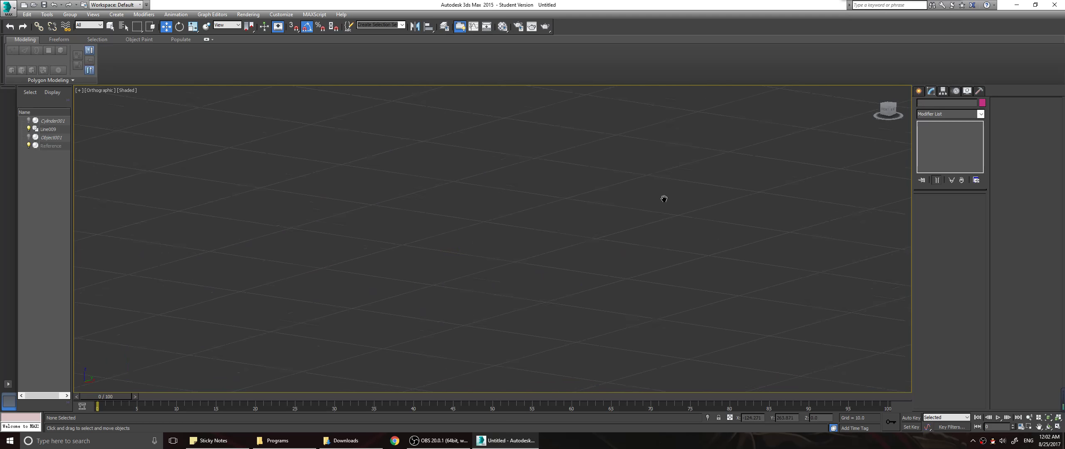
key(z)
click(49, 130)
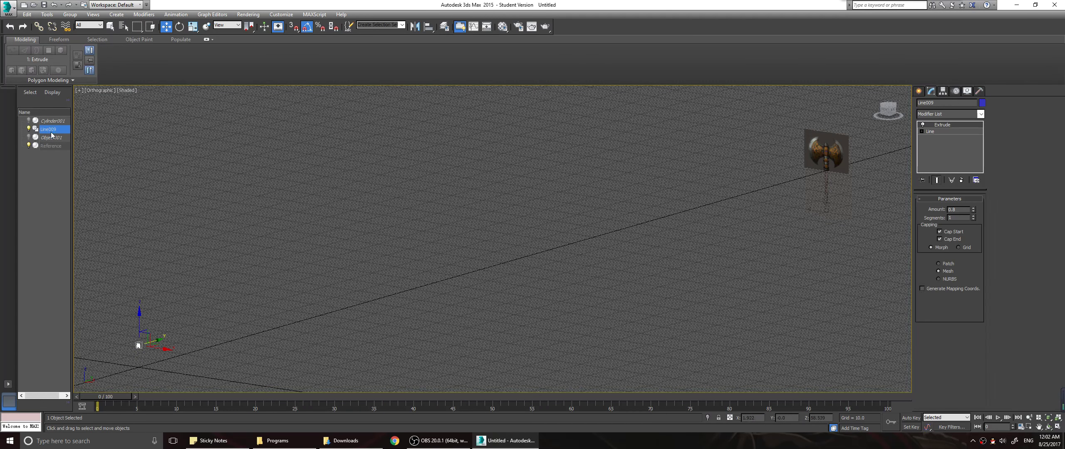
key(z)
alt+middle_drag(626, 269, 663, 284)
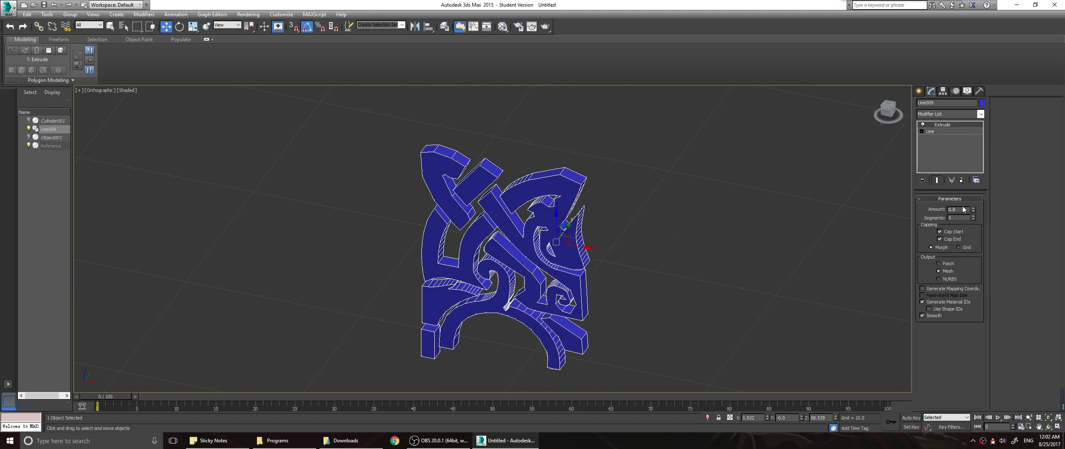
key(Return)
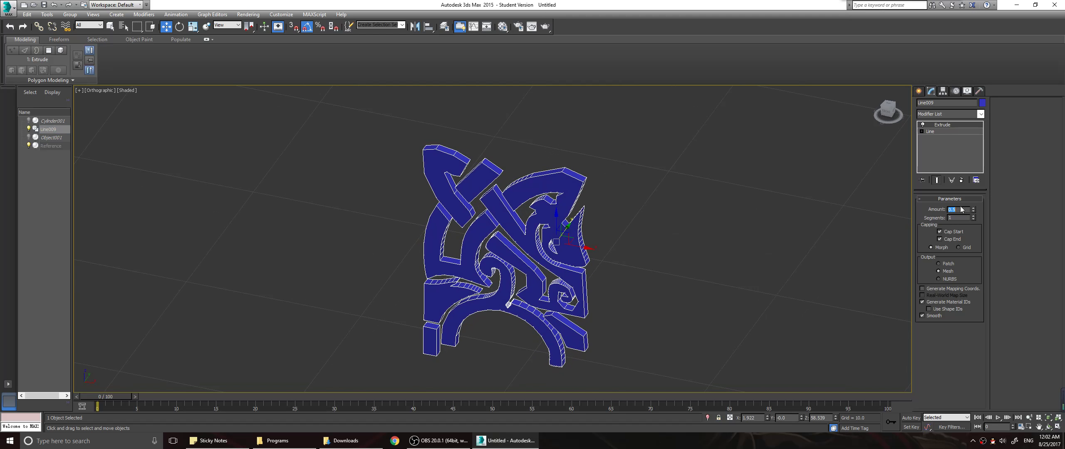
alt+middle_drag(707, 270, 732, 246)
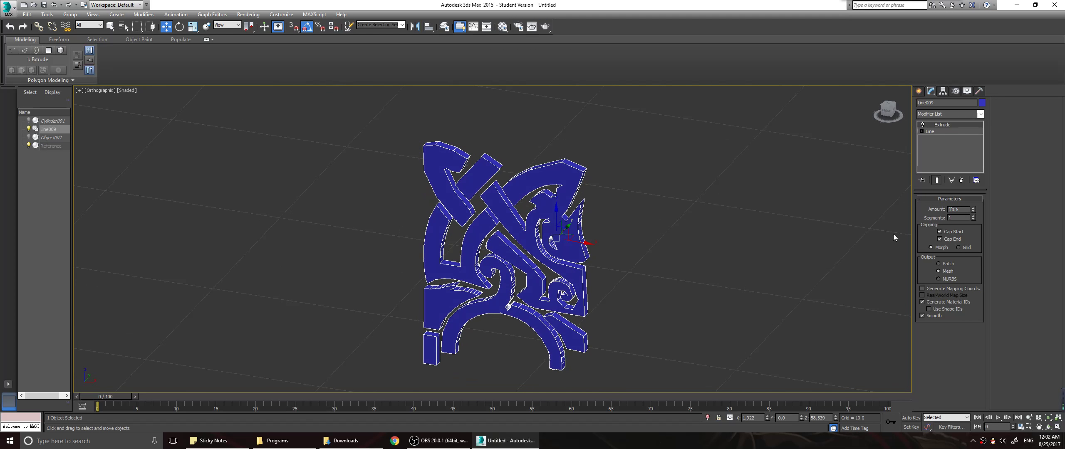
click(835, 222)
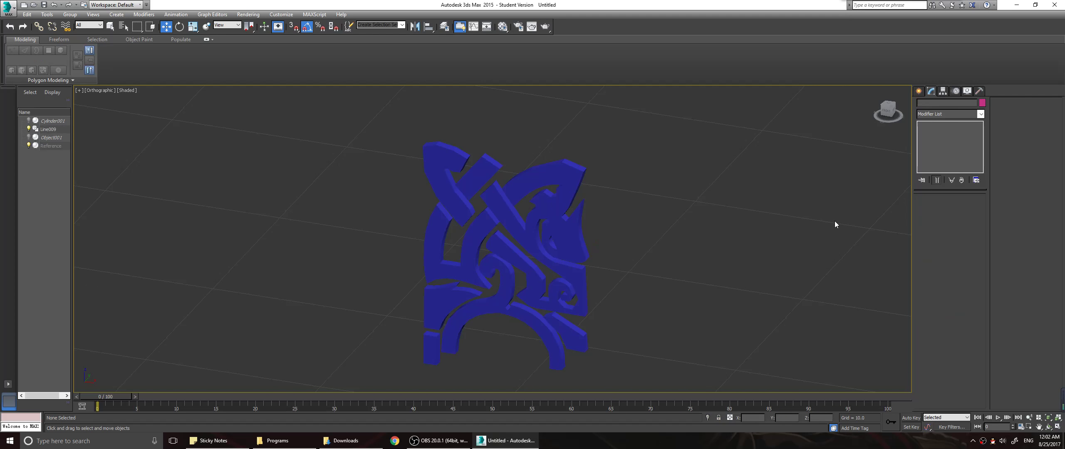
Return to the Front view and unhide Cylinder001 and Object001 over the reference
key(f)
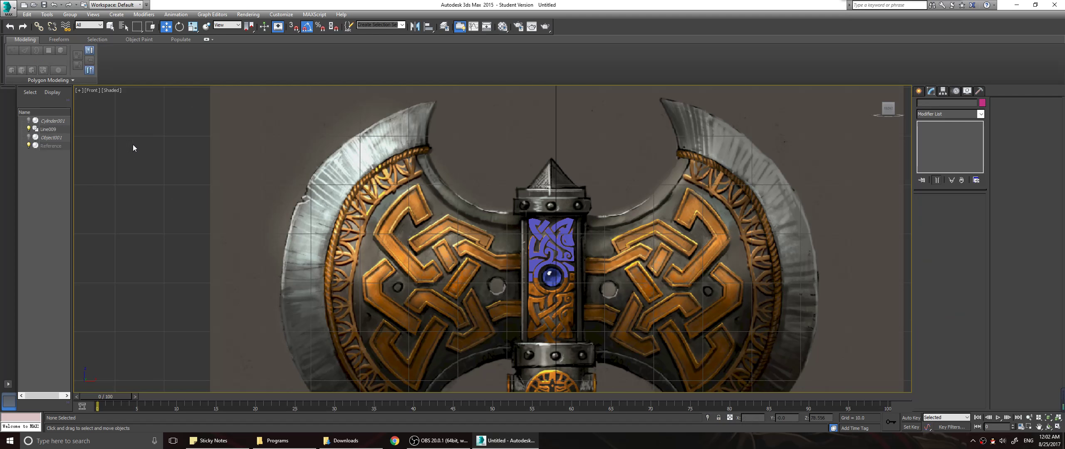
click(28, 137)
click(29, 137)
click(29, 113)
click(29, 129)
click(25, 112)
click(28, 121)
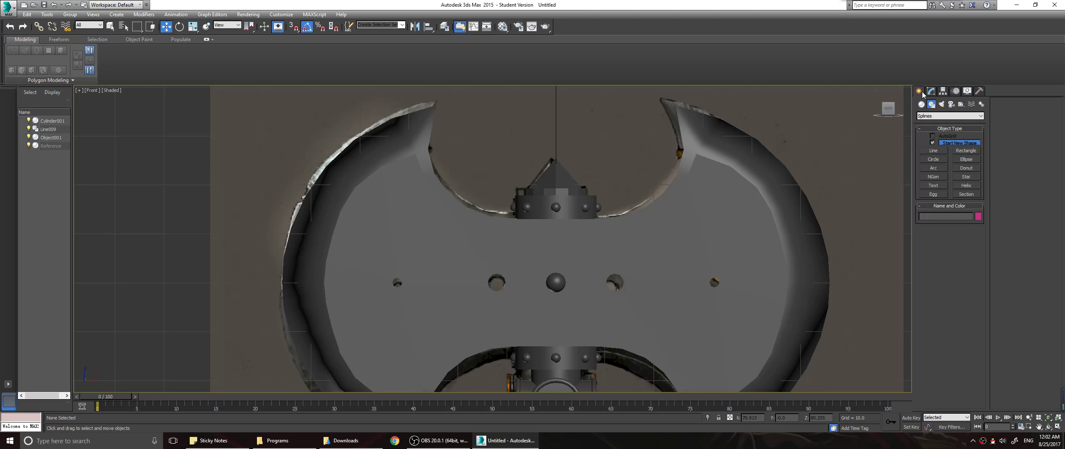
Select the axe blade mesh and hide Object001 and the extruded ornament, leaving only the blades in an angled view
click(437, 200)
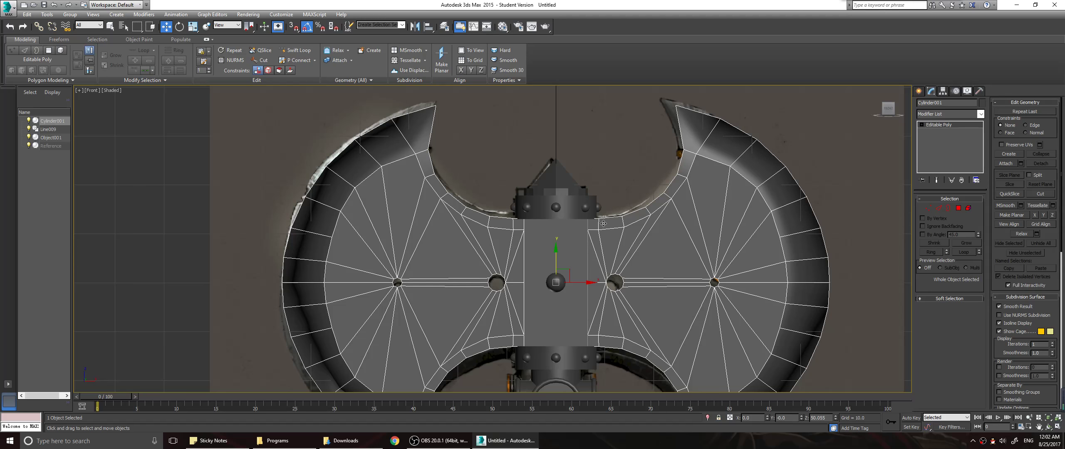
alt+middle_drag(603, 224, 476, 234)
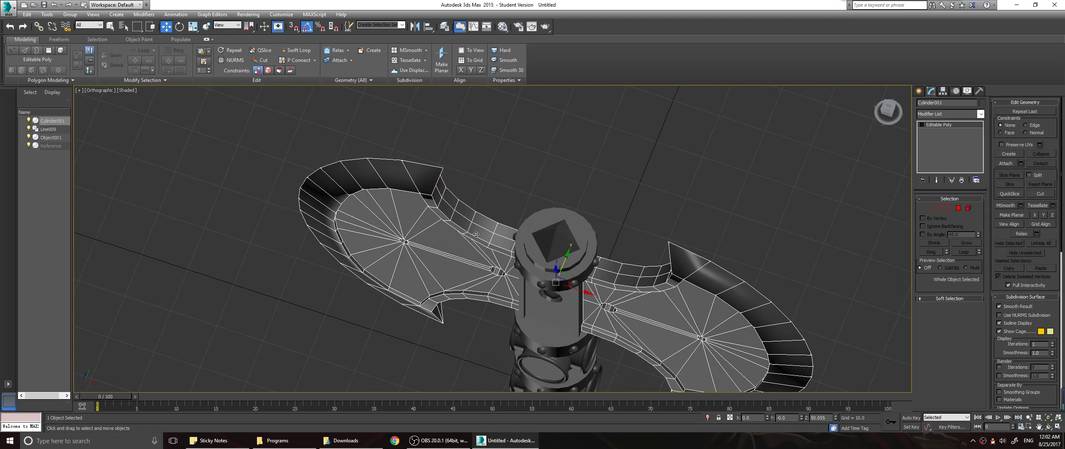
click(28, 138)
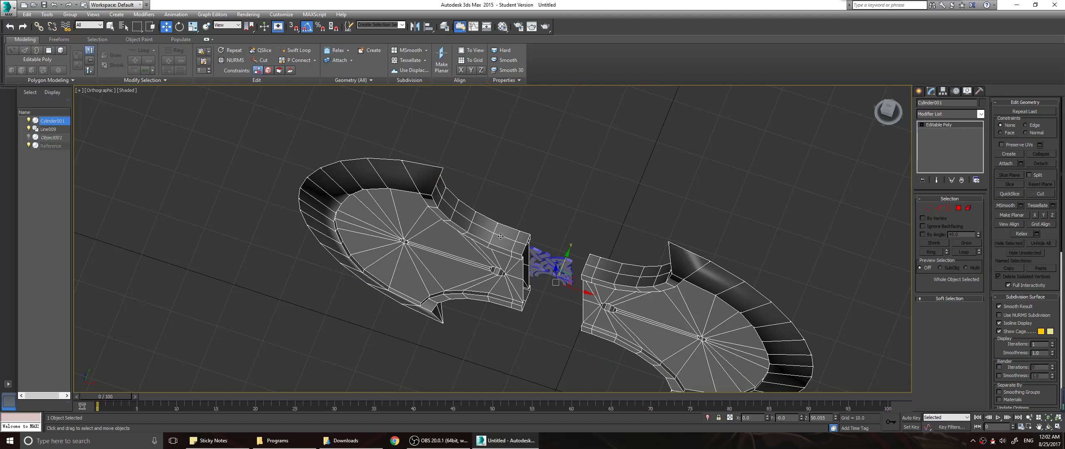
click(28, 121)
click(28, 120)
click(28, 129)
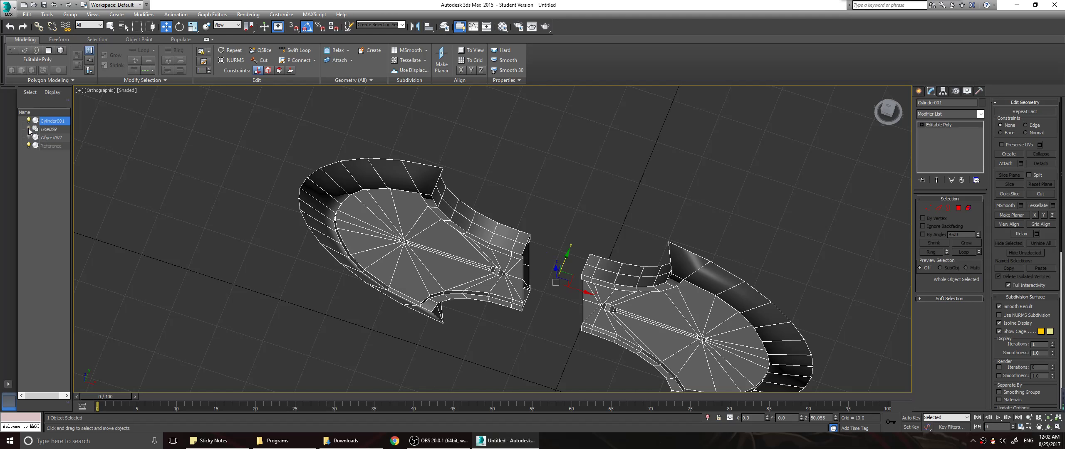
Examine the blade mesh's edge flow up close, around the curved rims, the concave sides and the round holes
scroll(500, 244, up, 5)
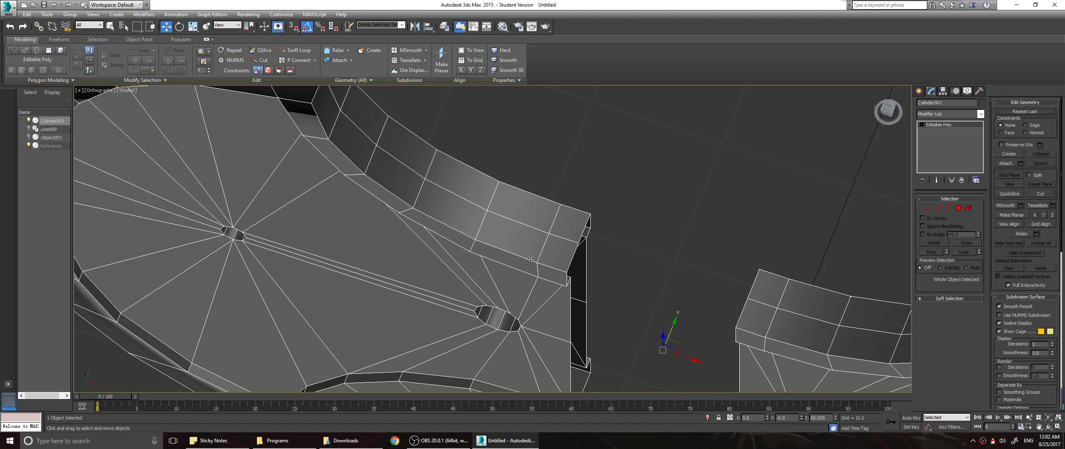
alt+middle_drag(530, 258, 565, 225)
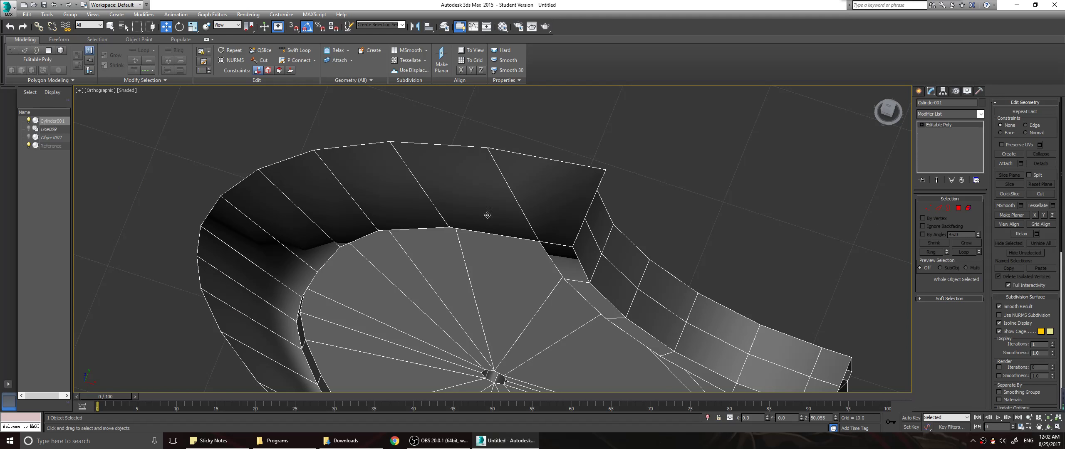
middle_drag(649, 314, 543, 156)
alt+middle_drag(460, 247, 483, 211)
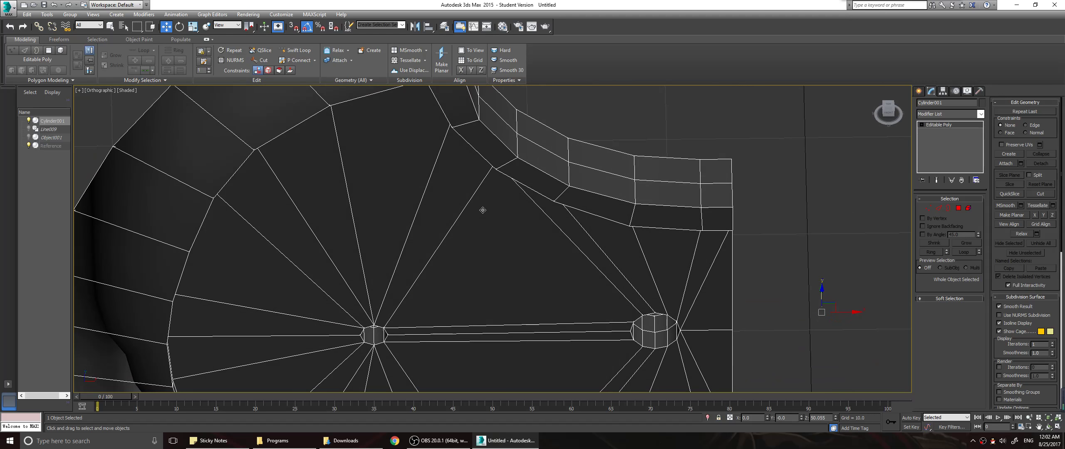
middle_drag(418, 286, 525, 186)
scroll(482, 241, up, 5)
alt+middle_drag(540, 229, 495, 211)
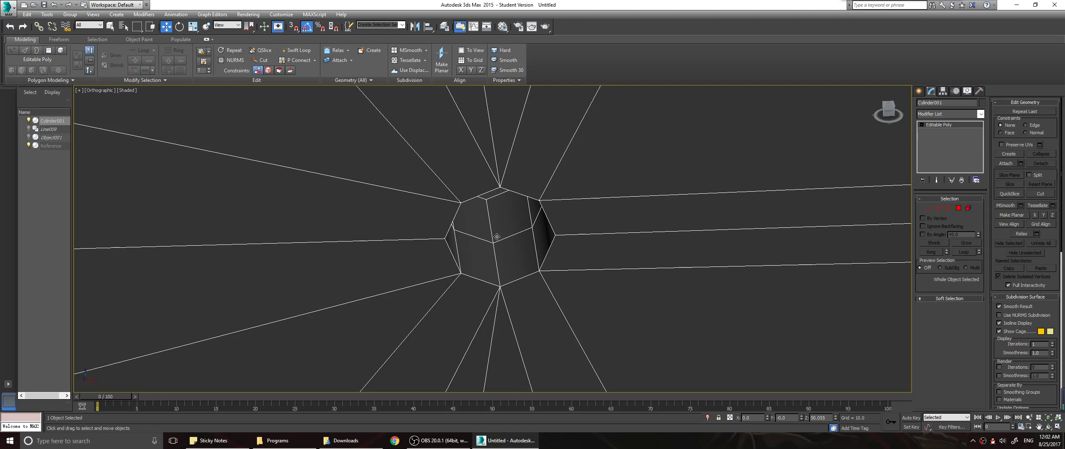
middle_drag(657, 239, 250, 245)
middle_drag(828, 225, 333, 225)
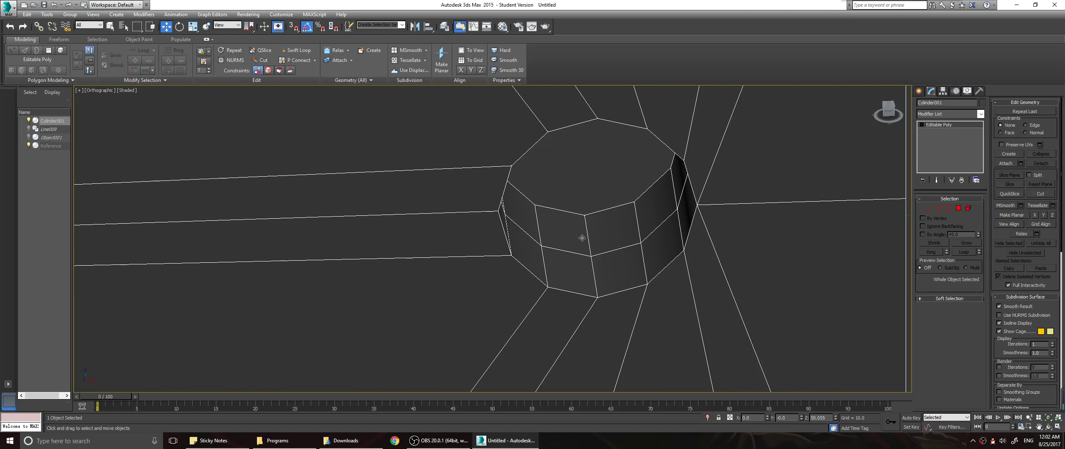
scroll(699, 251, down, 8)
alt+middle_drag(767, 263, 629, 224)
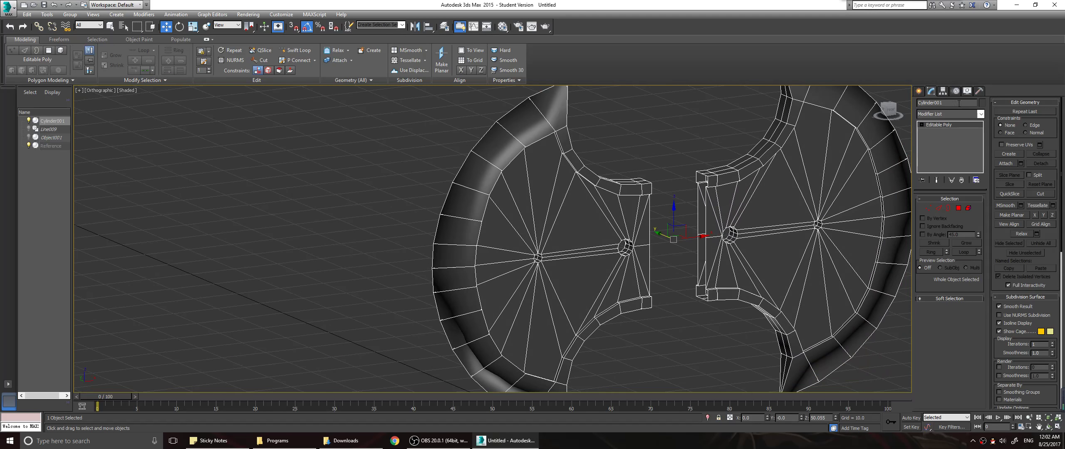
Remove the middle edge loops running along the upper concave sides of both axe blades
click(938, 208)
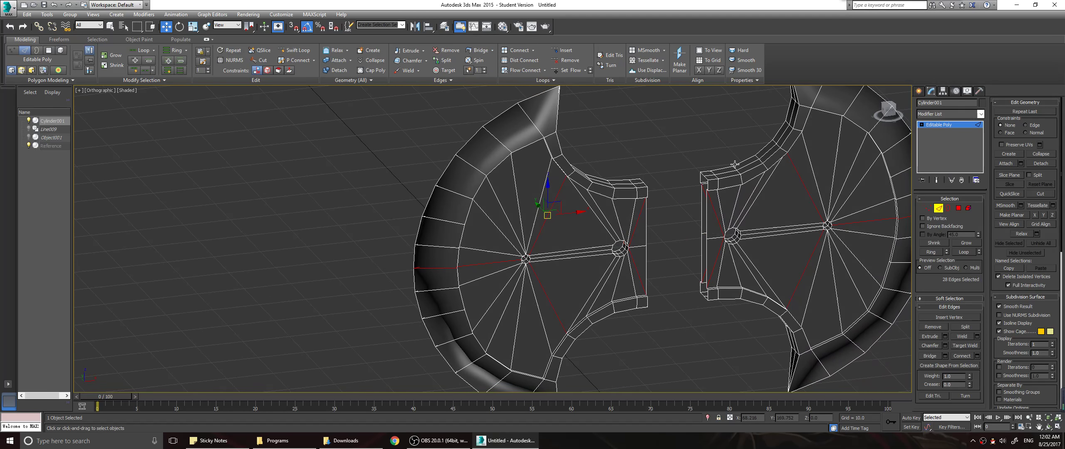
alt+middle_drag(740, 204, 707, 196)
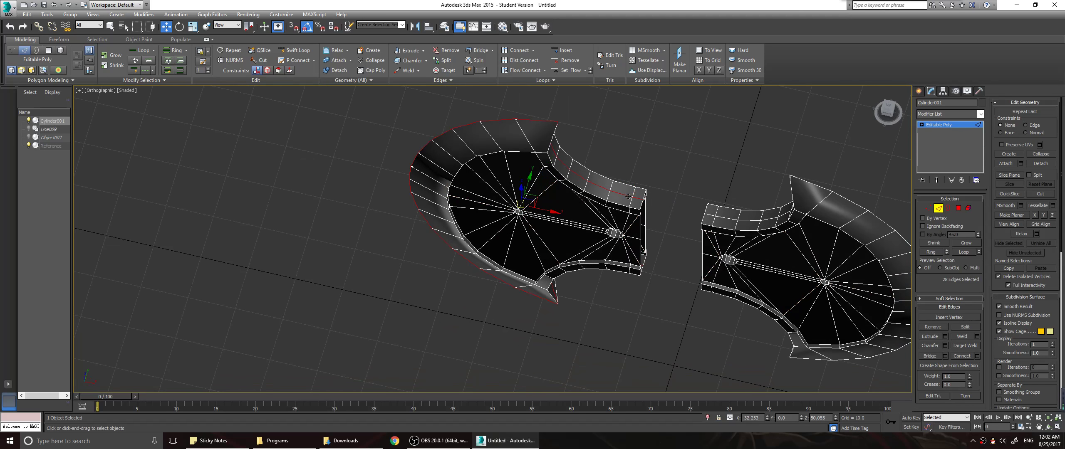
click(644, 162)
alt+middle_drag(658, 153, 591, 137)
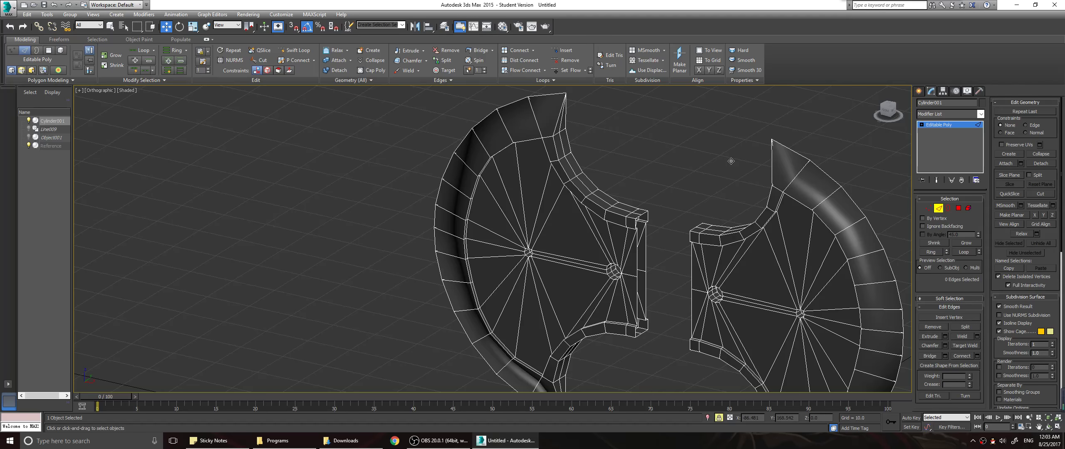
scroll(730, 162, up, 2)
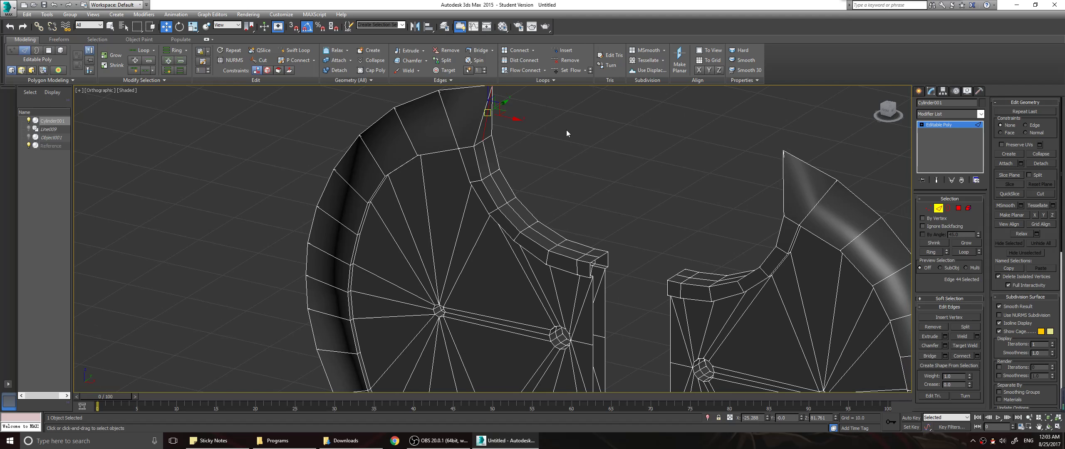
alt+middle_drag(566, 130, 773, 106)
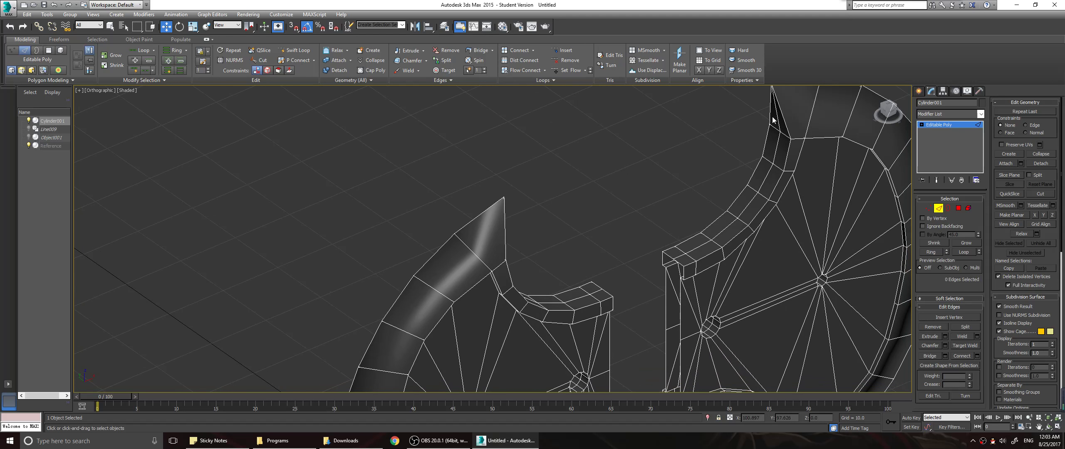
click(777, 116)
click(777, 117)
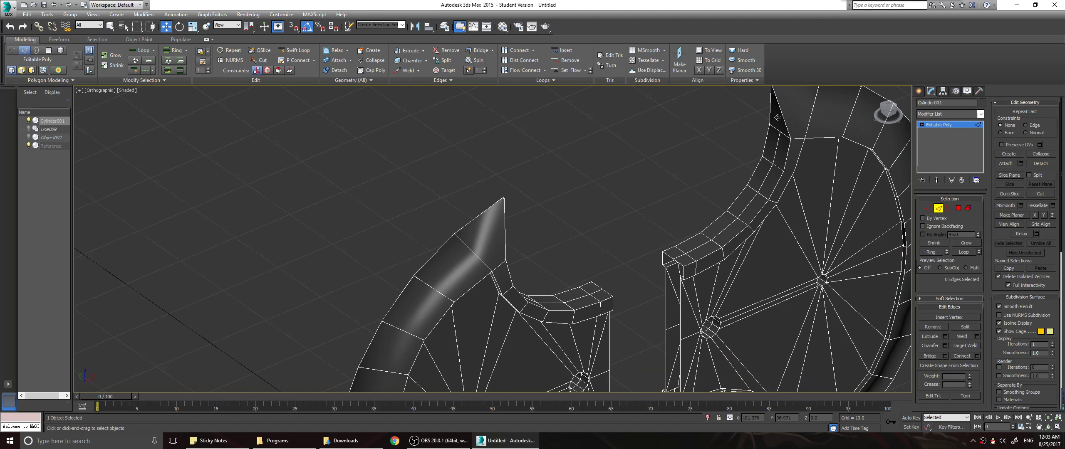
double_click(749, 198)
click(692, 207)
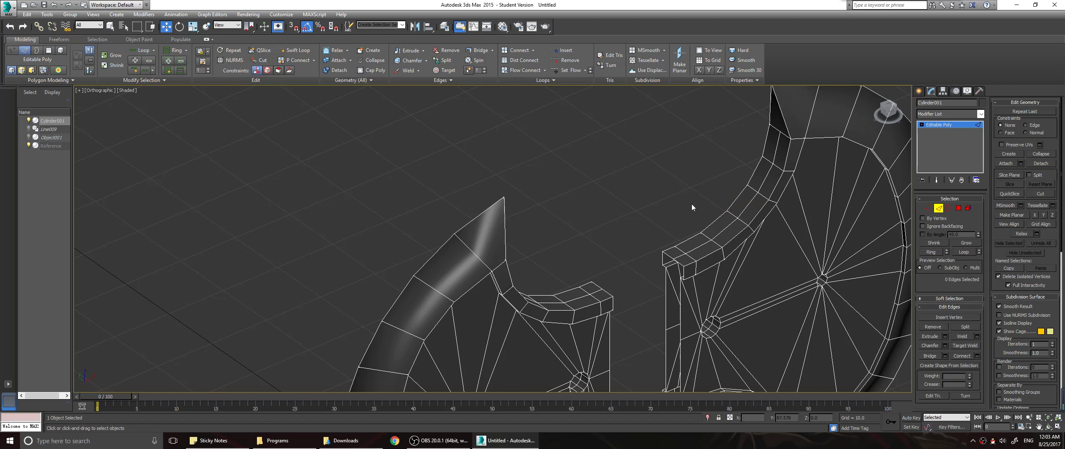
double_click(723, 235)
Remove the middle edge loops running along the lower concave sides of both axe blades
alt+middle_drag(629, 316, 561, 226)
middle_drag(458, 356, 486, 281)
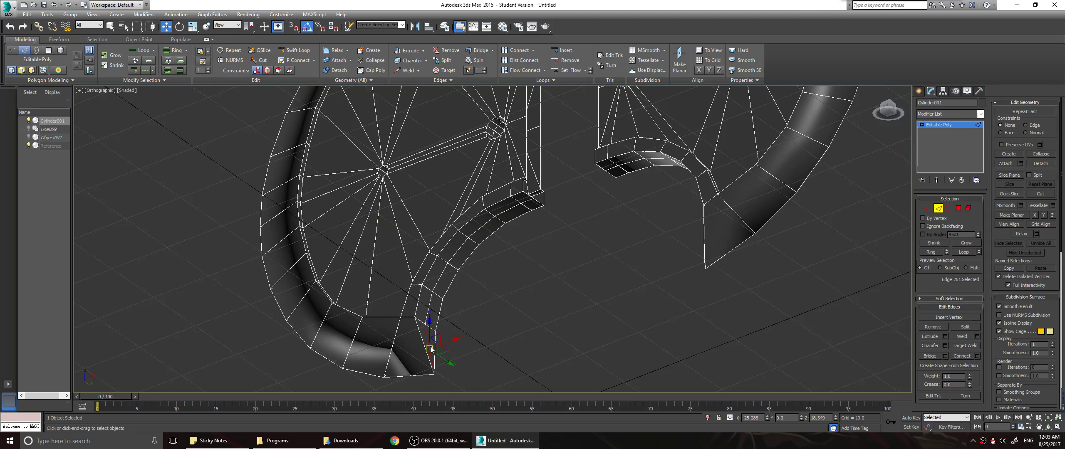
double_click(429, 313)
alt+middle_drag(479, 297, 656, 313)
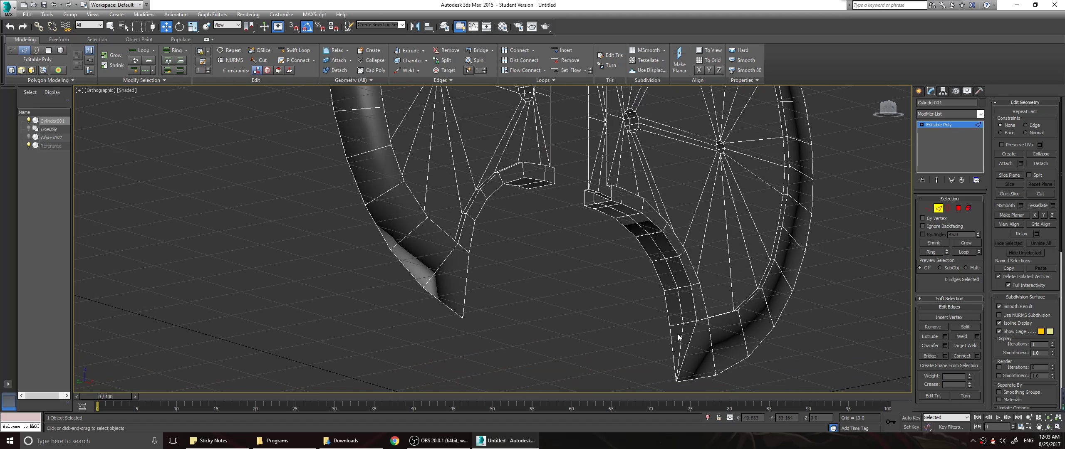
double_click(671, 272)
alt+middle_drag(843, 230, 690, 212)
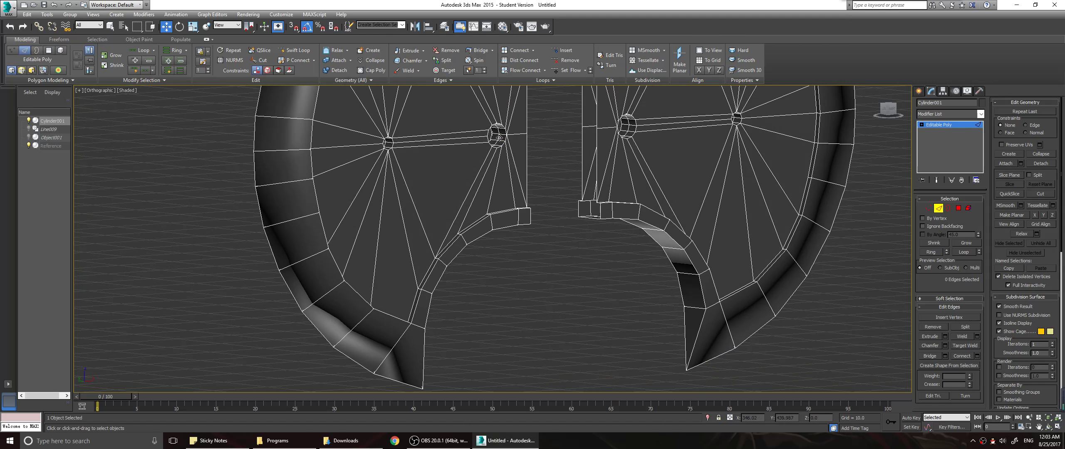
Remove the middle edge loops inside the round holes of both blades and check the cleaned-up holes
click(575, 137)
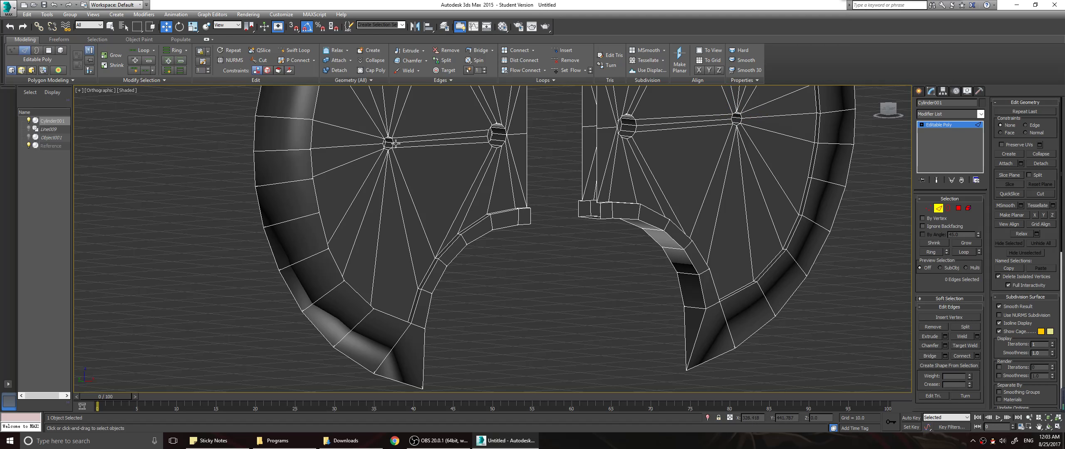
double_click(386, 143)
scroll(462, 134, up, 7)
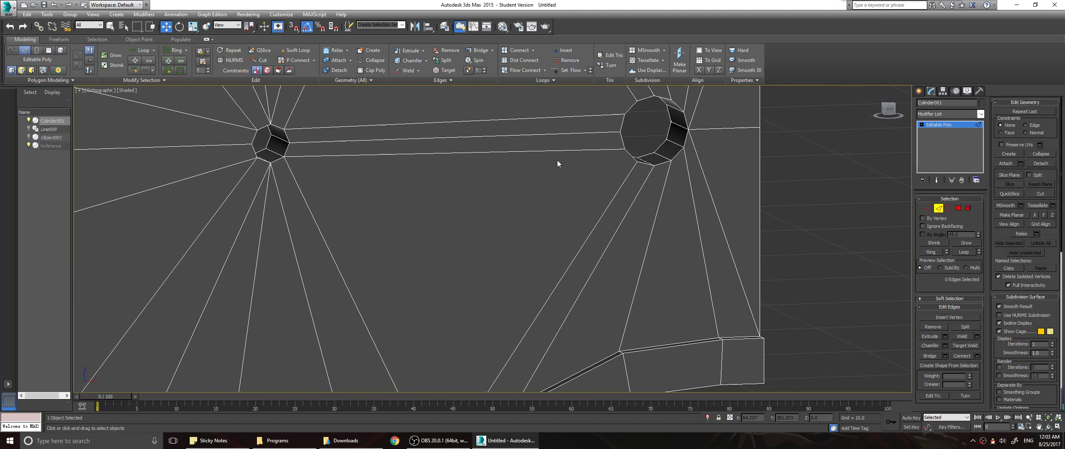
middle_drag(799, 167, 589, 199)
middle_drag(886, 183, 587, 204)
middle_drag(895, 208, 566, 206)
scroll(585, 195, down, 2)
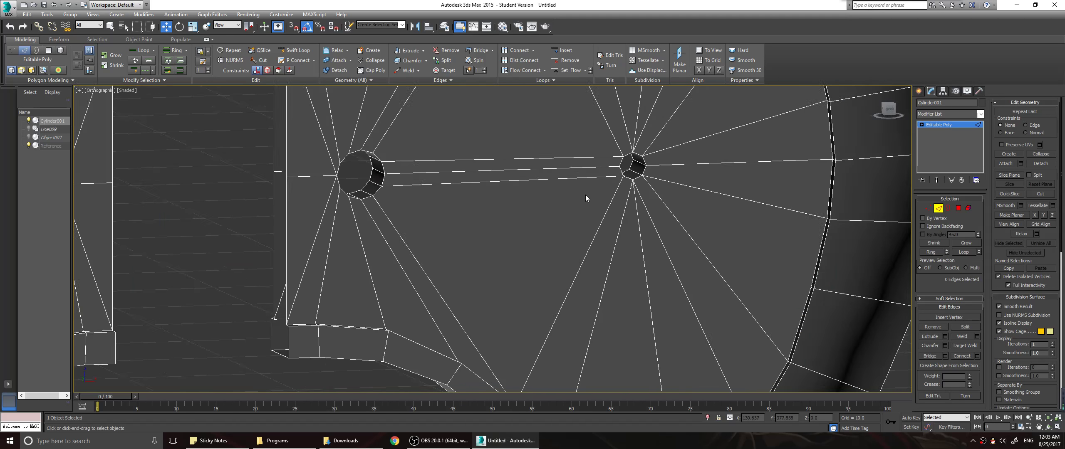
scroll(586, 198, down, 3)
mouse_move(618, 230)
alt+middle_down()
mouse_move(534, 192)
mouse_move(626, 214)
mouse_move(647, 253)
mouse_move(649, 236)
mouse_move(494, 242)
mouse_move(513, 268)
mouse_move(481, 251)
mouse_move(666, 261)
mouse_move(486, 258)
mouse_move(501, 254)
alt+middle_up()
scroll(500, 241, down, 5)
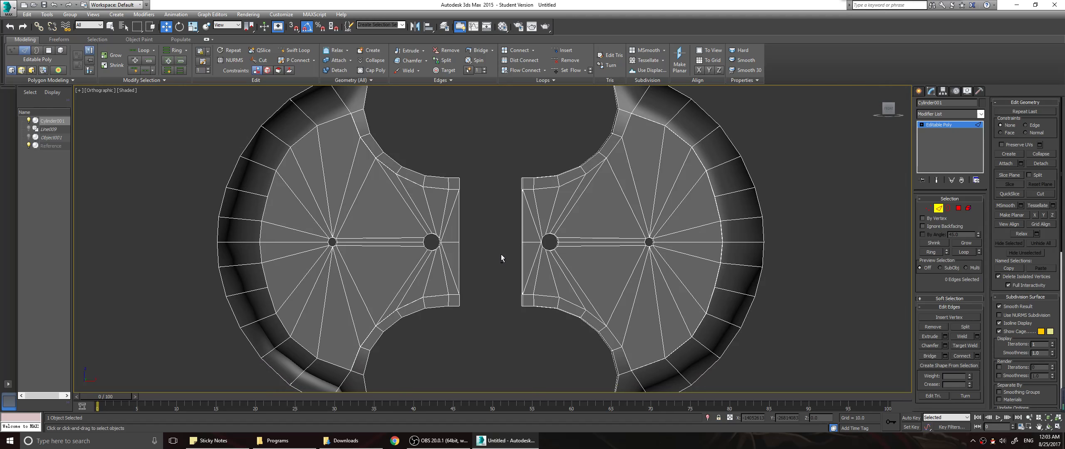
scroll(483, 246, down, 3)
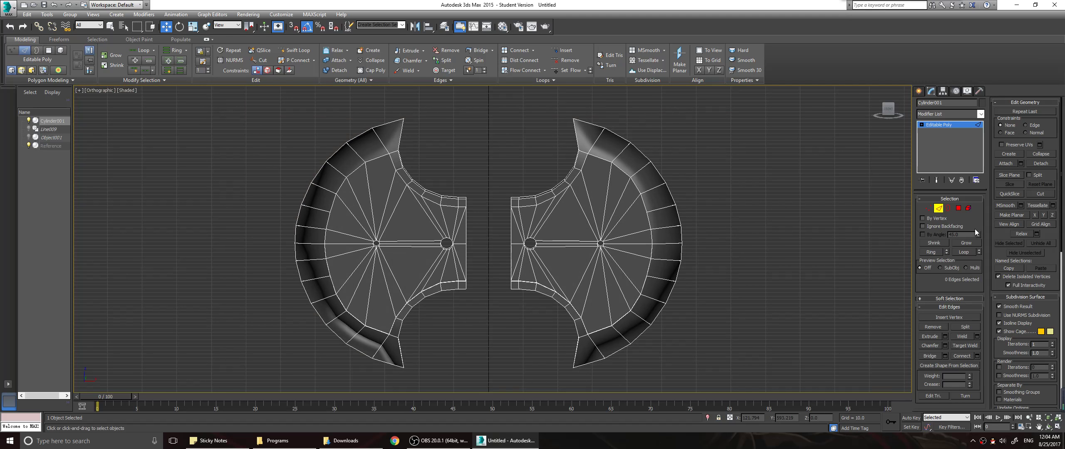
Select the outer cutting-edge polygons on one face of both blades and clear all their smoothing groups
click(959, 208)
click(586, 137)
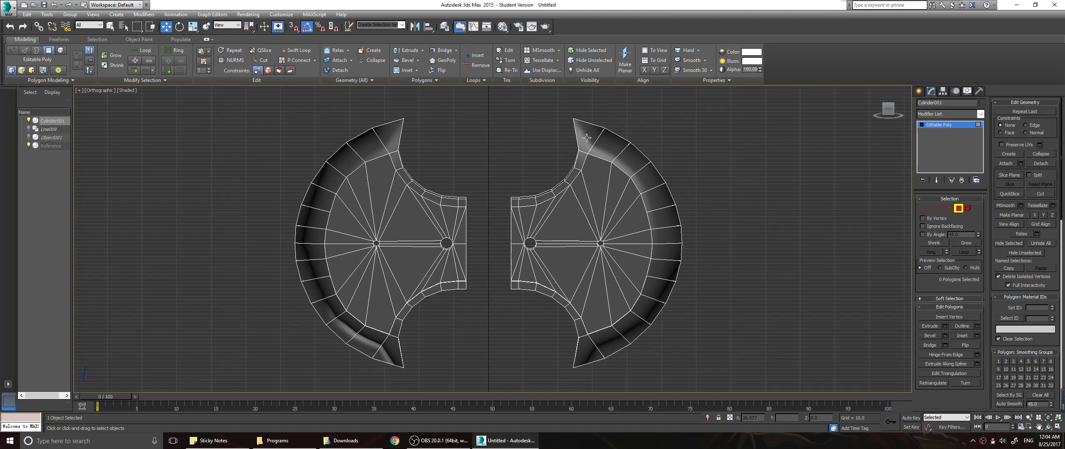
shift+click(634, 159)
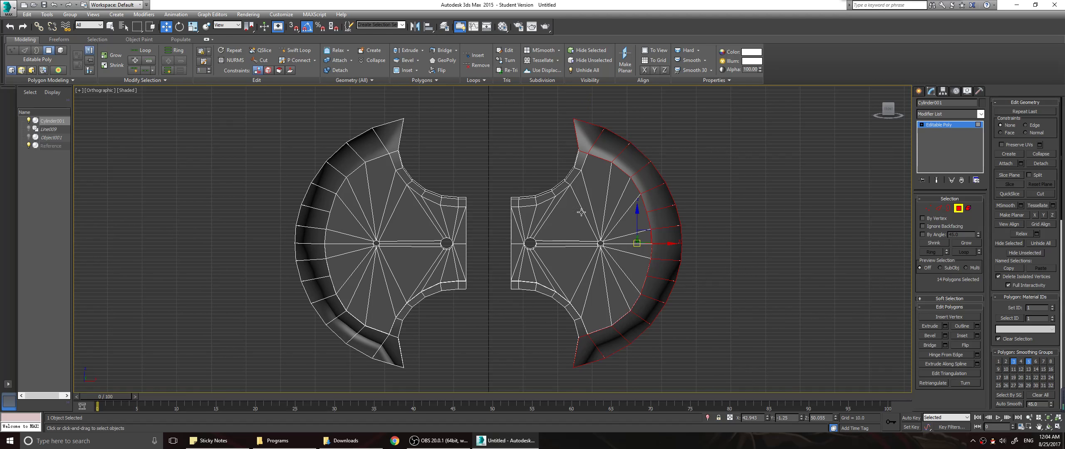
ctrl+click(393, 136)
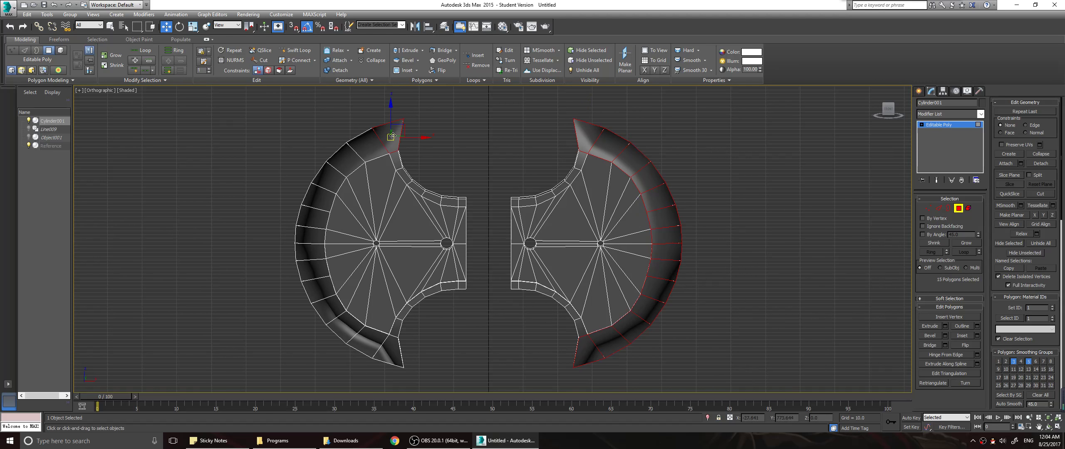
shift+click(370, 149)
alt+middle_drag(497, 166, 705, 214)
click(1041, 396)
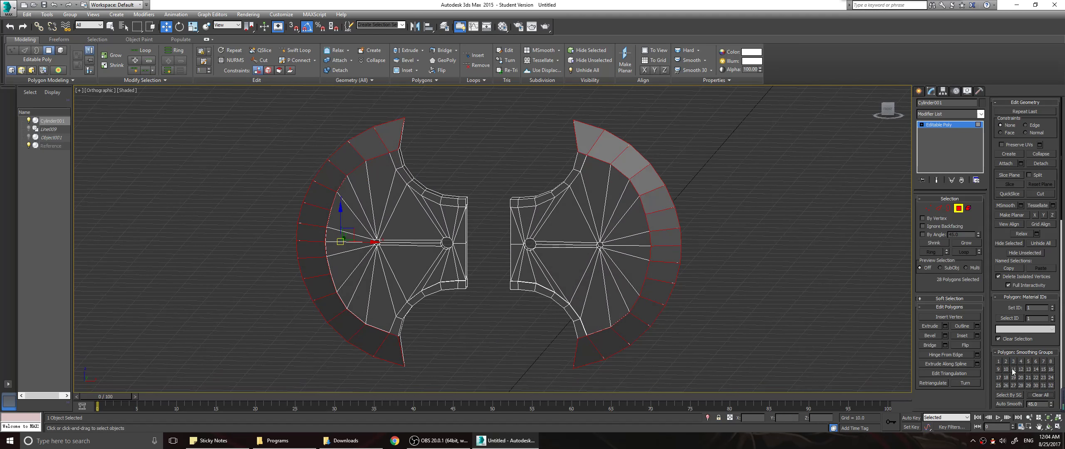
click(783, 259)
Clear all smoothing groups from the cutting-edge polygons on the opposite face of both blades
alt+middle_drag(824, 223, 545, 202)
click(393, 137)
shift+click(375, 143)
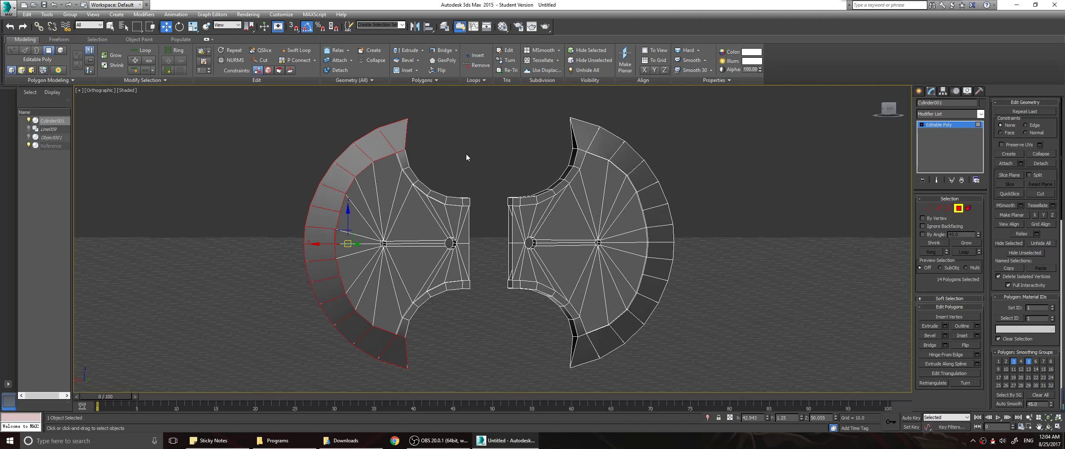
ctrl+click(581, 133)
shift+click(606, 140)
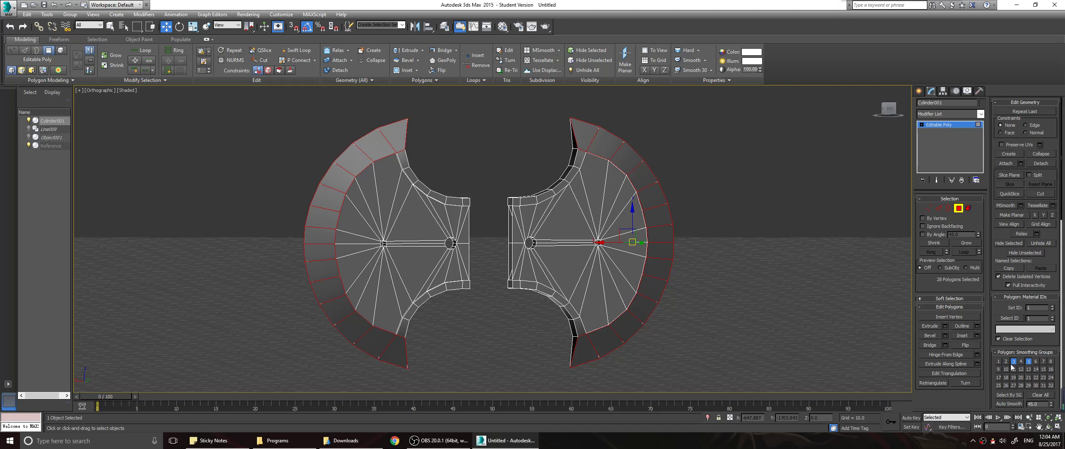
click(1038, 396)
click(720, 276)
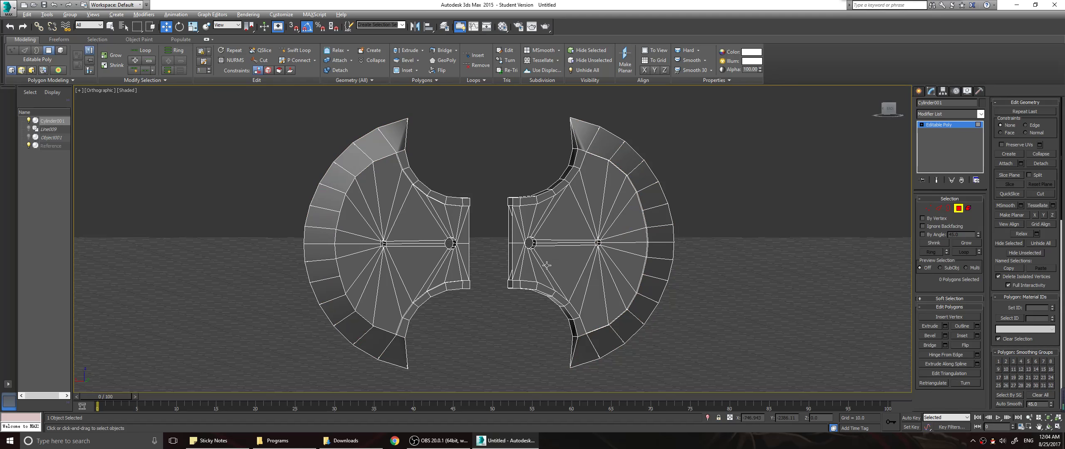
Select the polygon strips along the upper concave sides of both blades and clear all their smoothing groups
alt+middle_drag(720, 276, 714, 321)
click(466, 251)
alt+middle_drag(466, 251, 463, 168)
click(414, 184)
shift+click(465, 250)
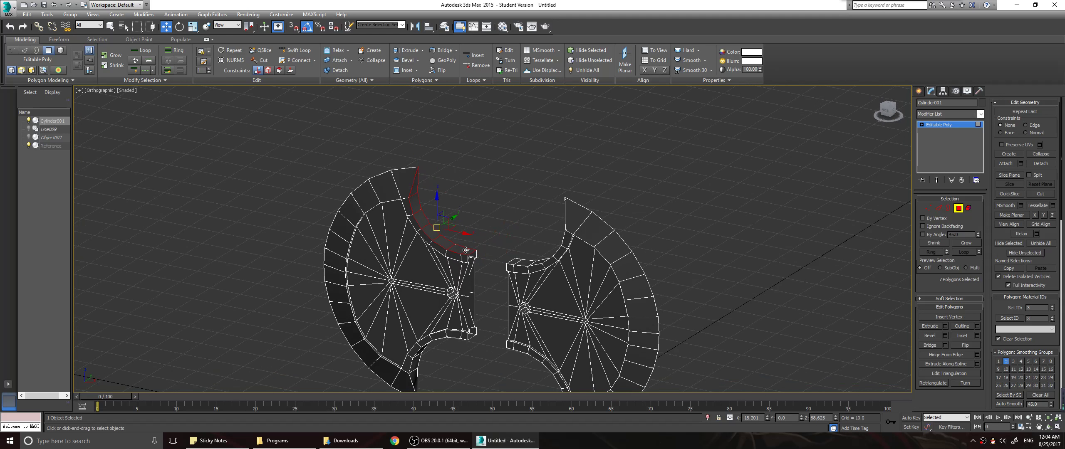
shift+click(521, 261)
alt+middle_drag(522, 261, 563, 224)
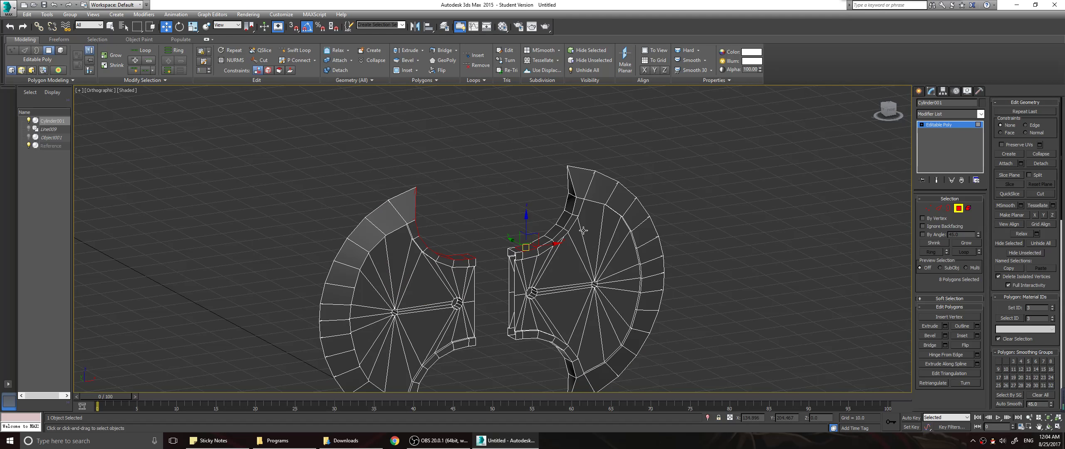
ctrl+click(575, 193)
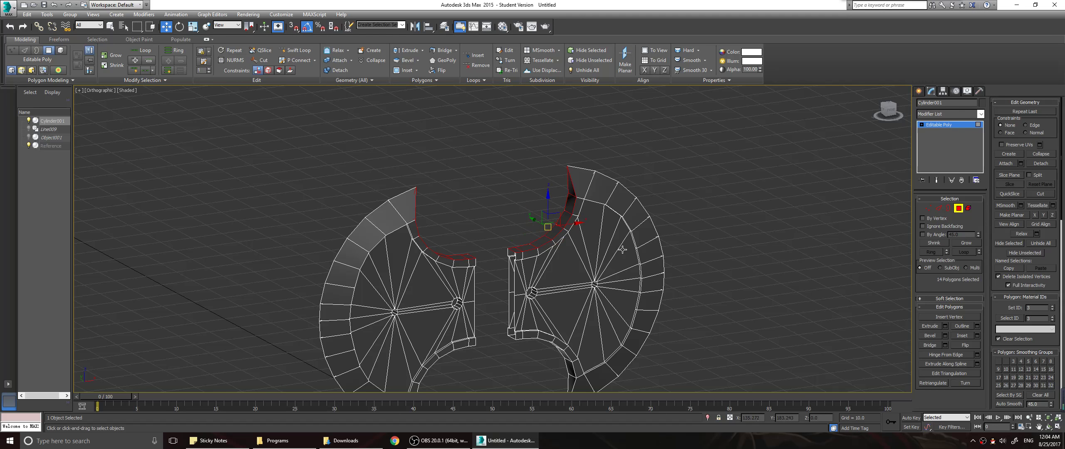
alt+middle_drag(574, 194, 758, 289)
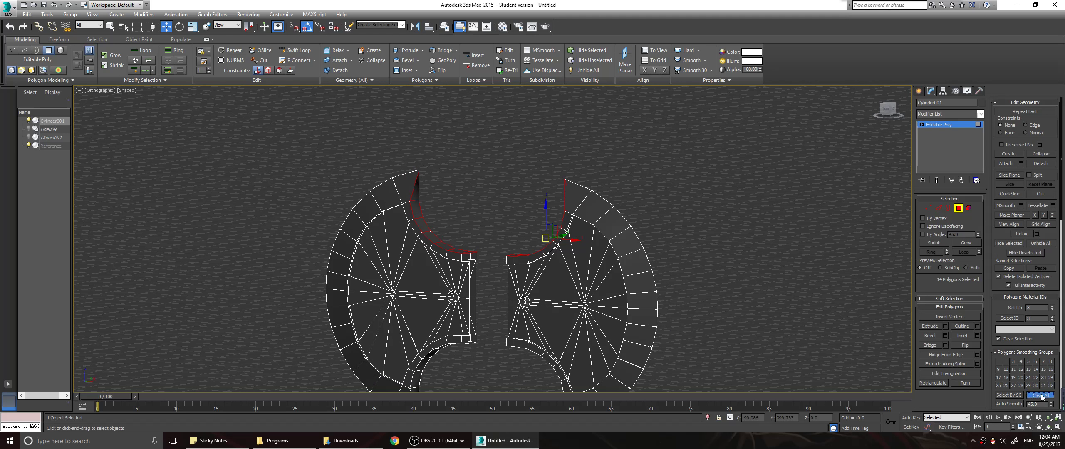
click(822, 291)
Select the polygon strips along the lower concave sides of both blades and clear all their smoothing groups
alt+middle_drag(641, 267, 554, 276)
middle_drag(554, 276, 462, 354)
click(456, 359)
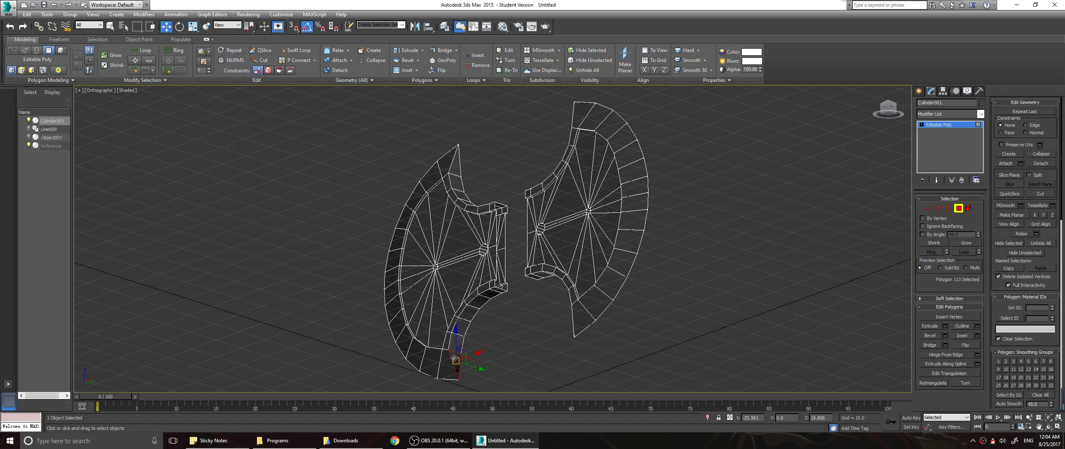
shift+click(488, 293)
ctrl+click(540, 276)
alt+middle_drag(541, 276, 622, 316)
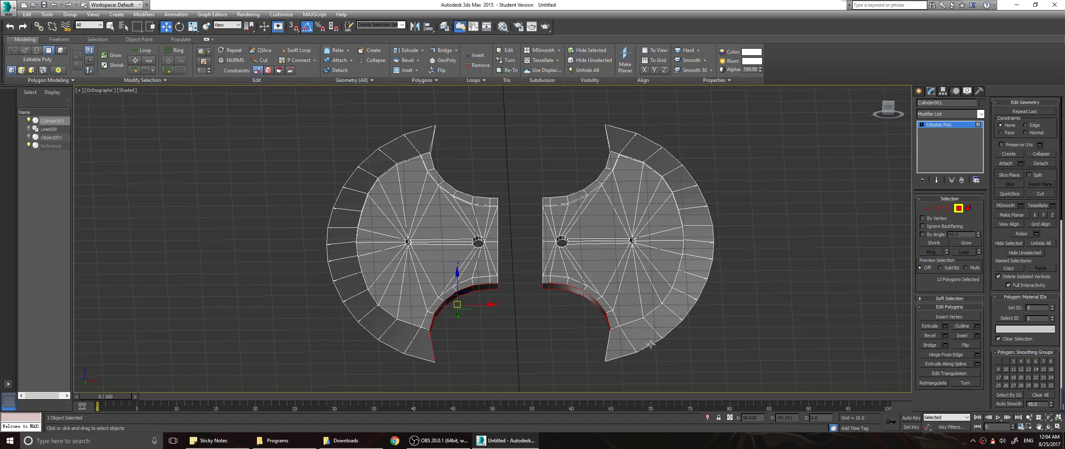
alt+middle_drag(651, 344, 664, 354)
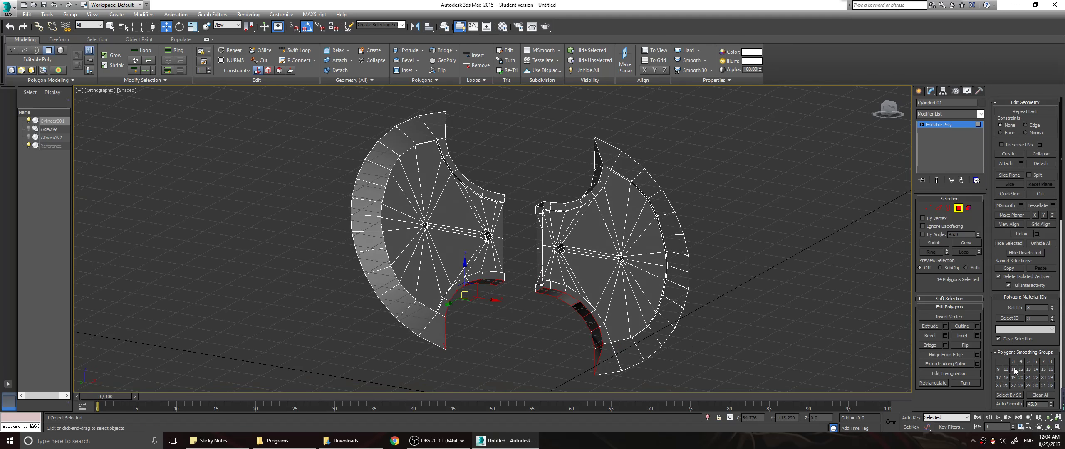
click(762, 298)
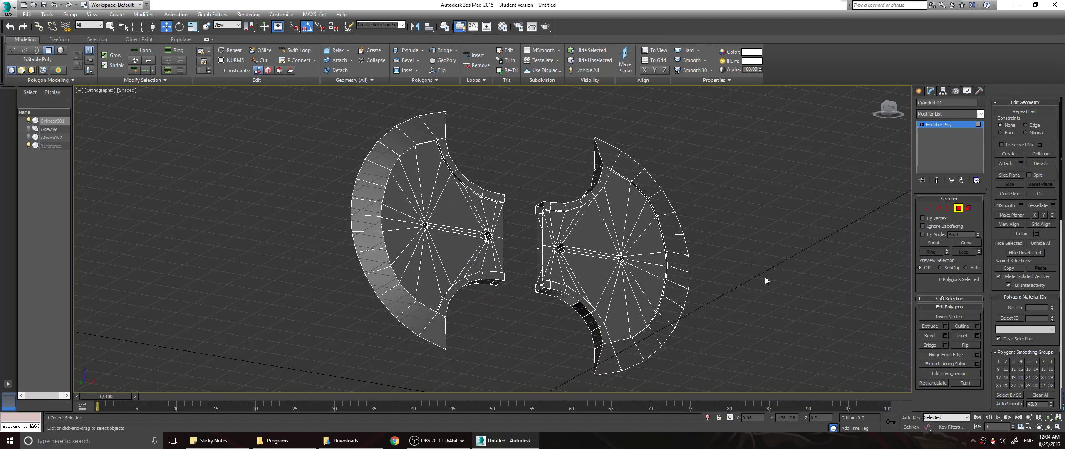
Examine the shading, edges, inner ends and round holes of both blades from several angles in perspective
alt+middle_drag(766, 277, 633, 220)
key(p)
scroll(604, 222, up, 5)
scroll(604, 222, up, 3)
alt+middle_drag(499, 256, 549, 249)
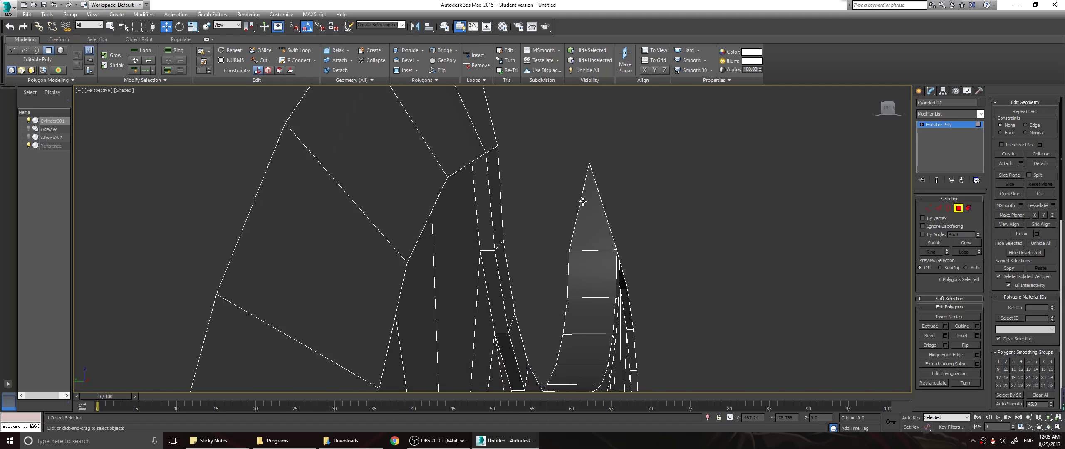
alt+middle_drag(582, 202, 536, 279)
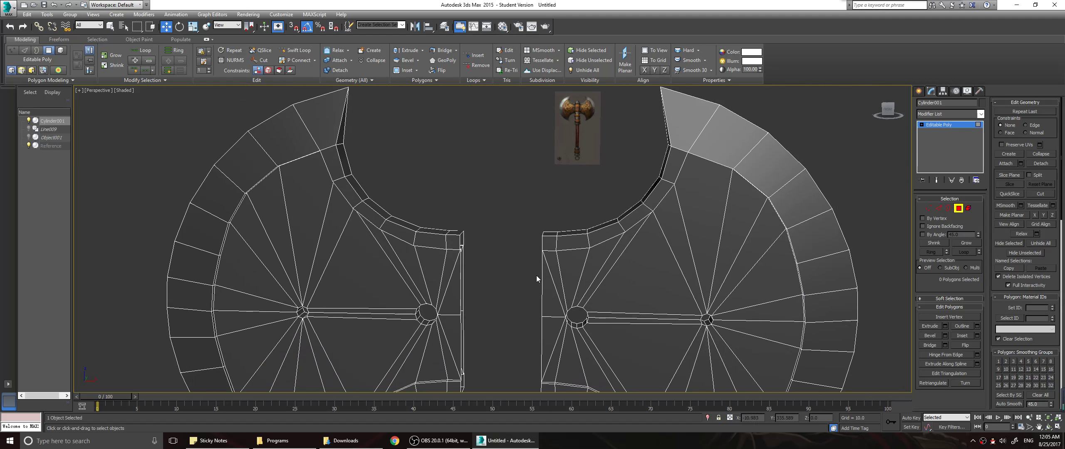
scroll(427, 169, down, 3)
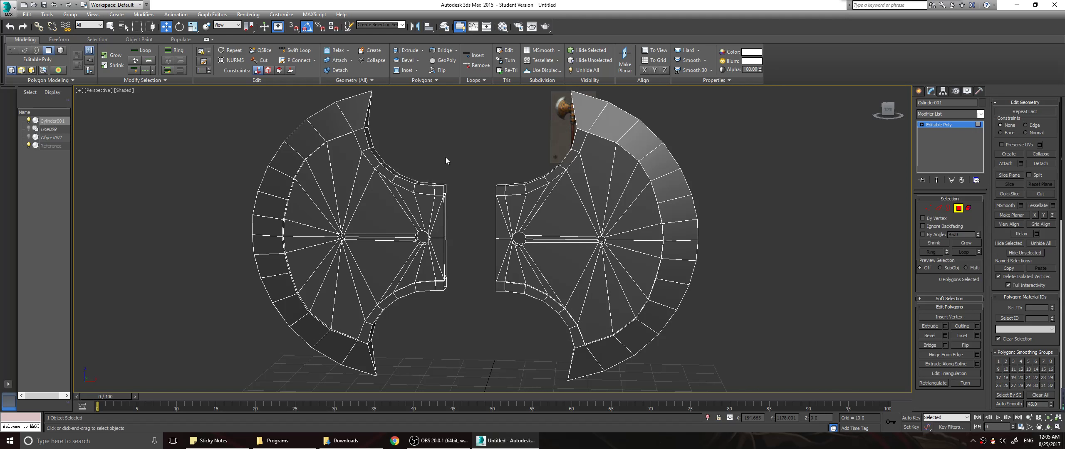
scroll(443, 158, up, 3)
scroll(499, 193, down, 8)
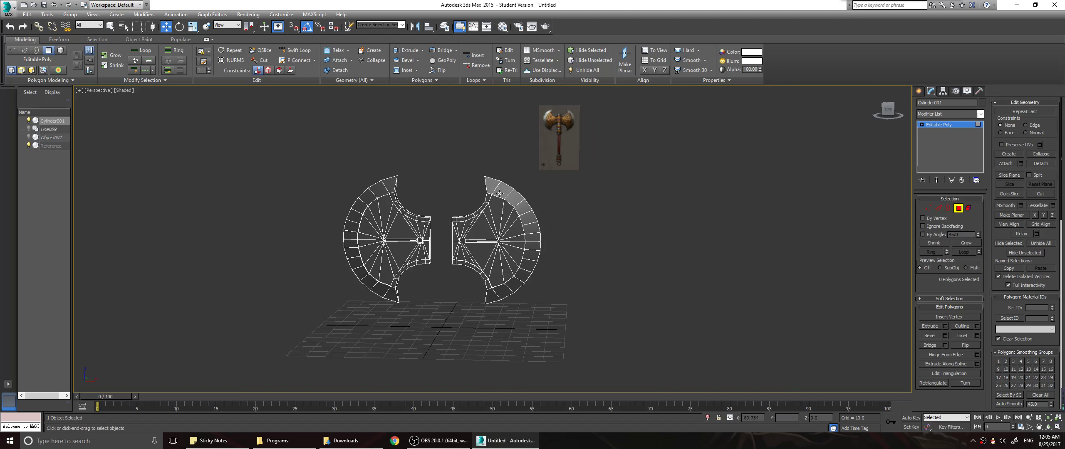
click(959, 211)
click(960, 210)
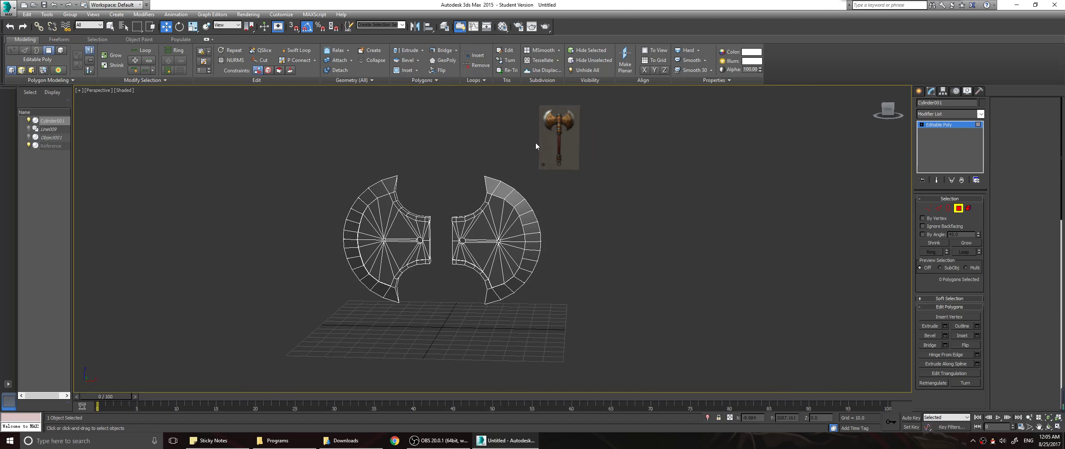
click(95, 40)
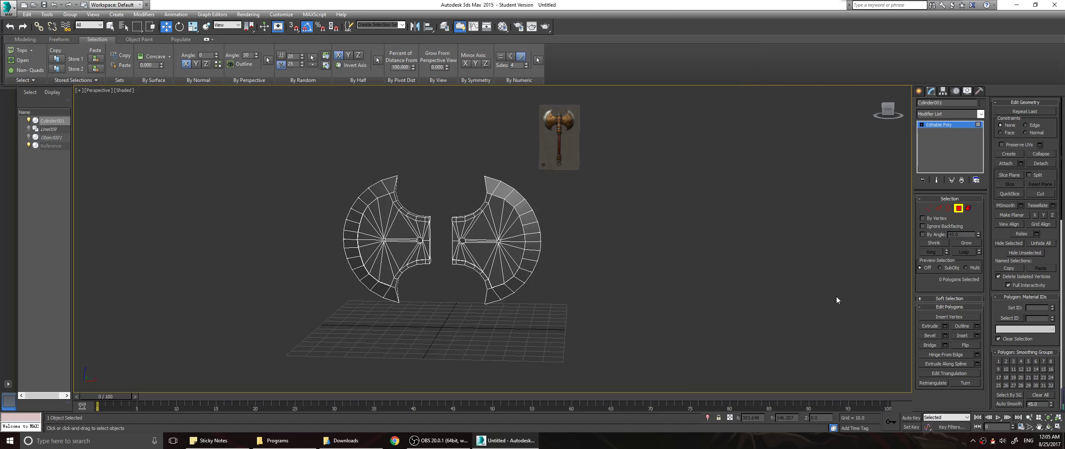
scroll(436, 263, up, 5)
mouse_move(456, 203)
alt+middle_down()
mouse_move(461, 211)
mouse_move(440, 207)
mouse_move(414, 234)
mouse_move(473, 182)
mouse_move(494, 175)
mouse_move(521, 203)
mouse_move(476, 208)
alt+middle_up()
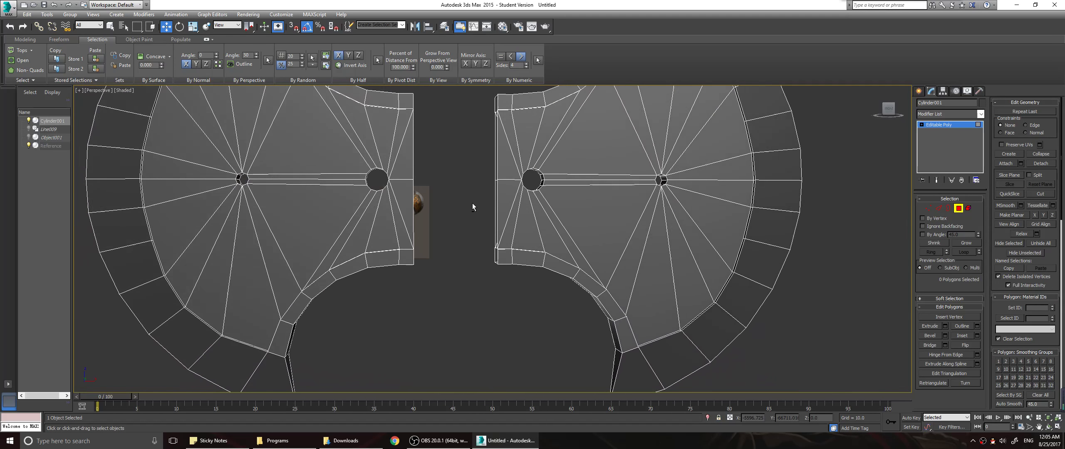
middle_drag(304, 208, 501, 254)
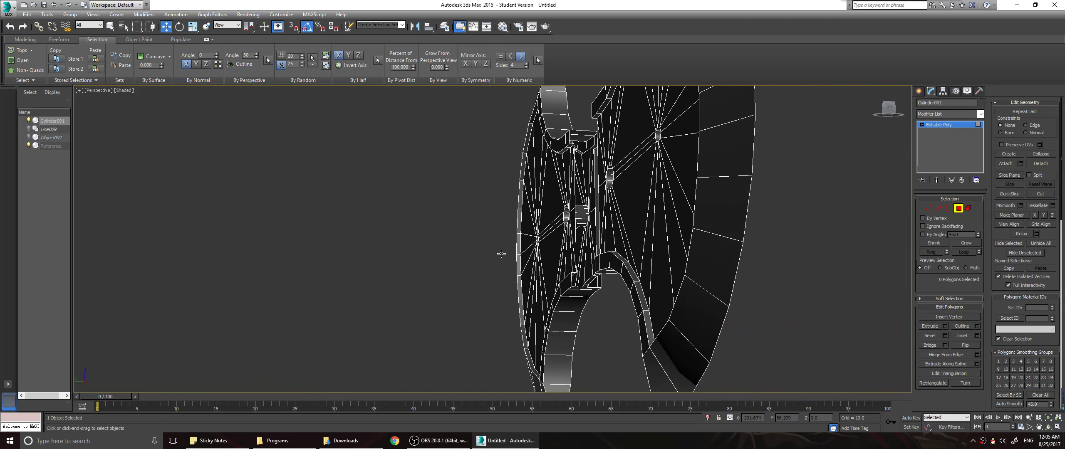
scroll(564, 265, up, 5)
alt+middle_drag(649, 284, 759, 296)
Unhide the axe body Object001 in the front view and select the ornament Line009
key(f)
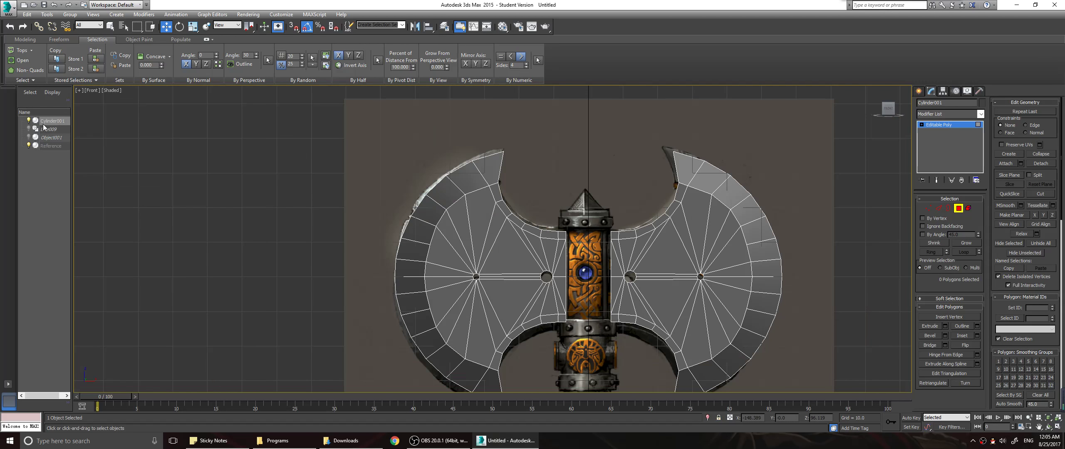
click(29, 137)
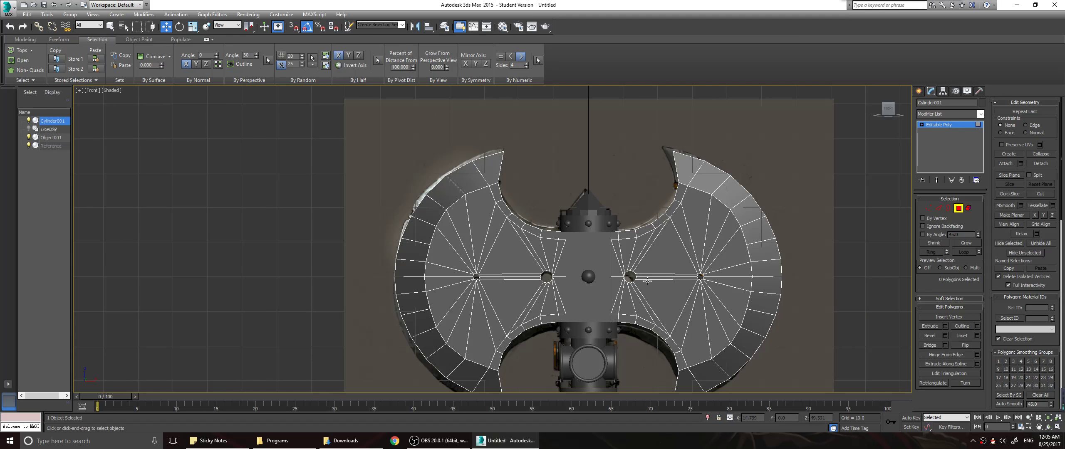
middle_drag(647, 281, 641, 285)
key(super)
click(789, 235)
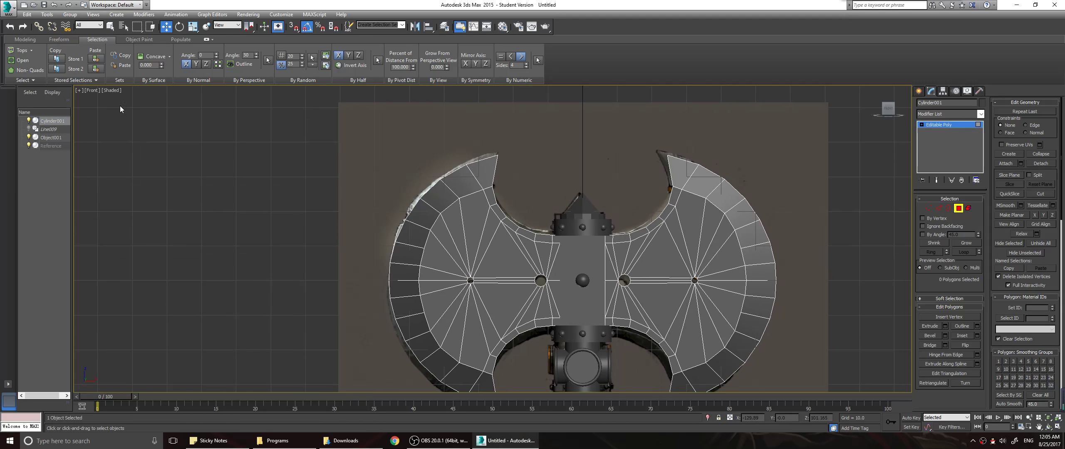
click(49, 129)
Examine the assembled axe in perspective, checking how the blades meet the central body, riveted collars and round holes
alt+middle_drag(828, 324, 623, 237)
key(p)
scroll(803, 320, up, 4)
scroll(806, 324, down, 5)
scroll(642, 245, down, 4)
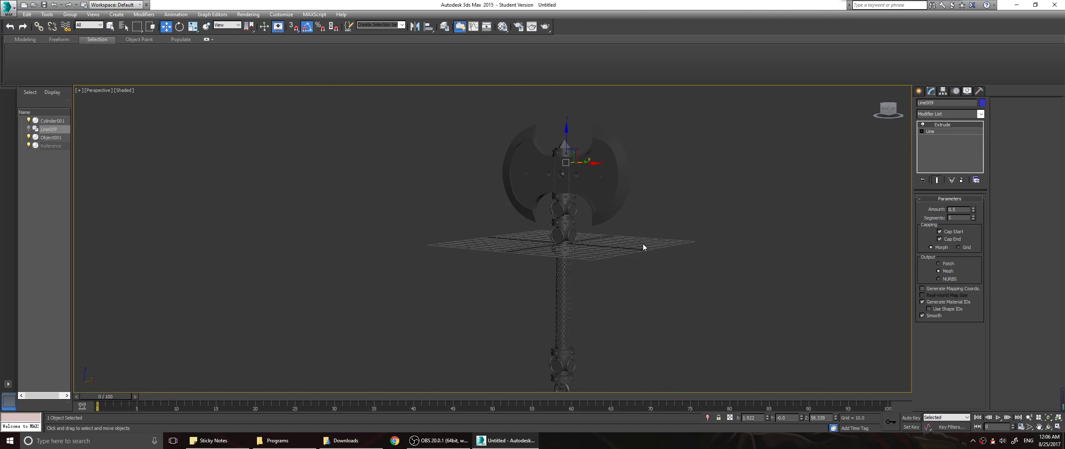
scroll(592, 197, up, 7)
middle_drag(591, 197, 540, 240)
scroll(540, 240, up, 4)
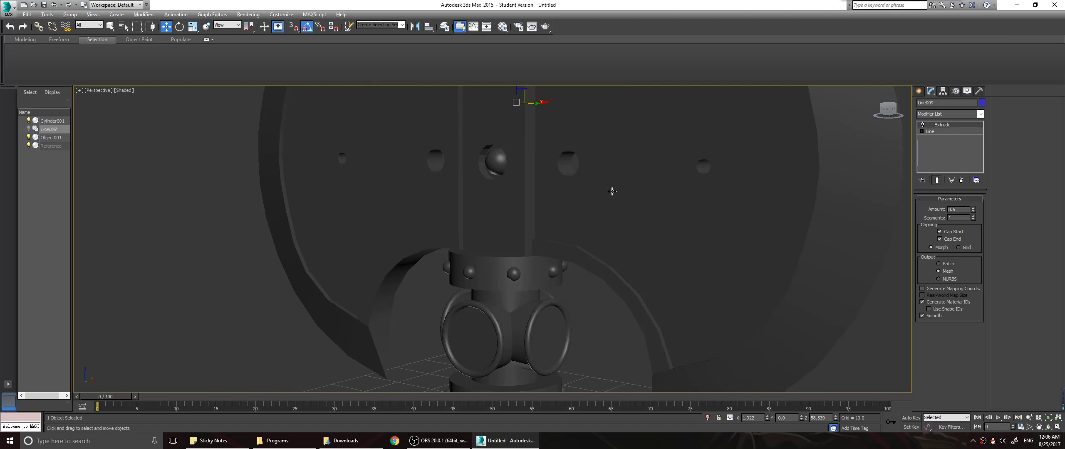
alt+middle_drag(612, 190, 611, 214)
alt+middle_drag(466, 252, 493, 243)
scroll(487, 239, up, 5)
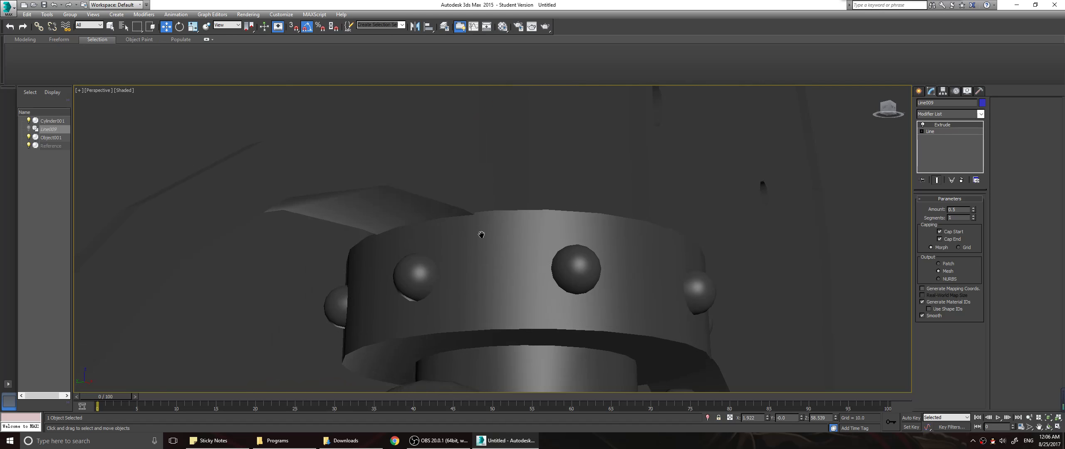
alt+middle_drag(674, 265, 610, 278)
scroll(611, 278, down, 2)
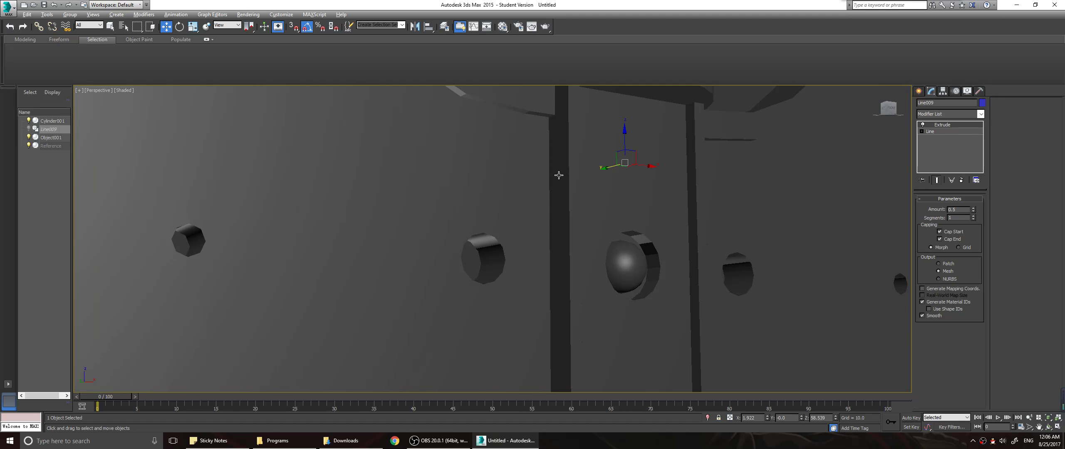
scroll(558, 175, down, 6)
alt+middle_drag(569, 214, 648, 273)
alt+middle_drag(652, 308, 487, 239)
In the front view, unhide the ornament Line009 and hide the blades Cylinder001 and the body Object001
key(f)
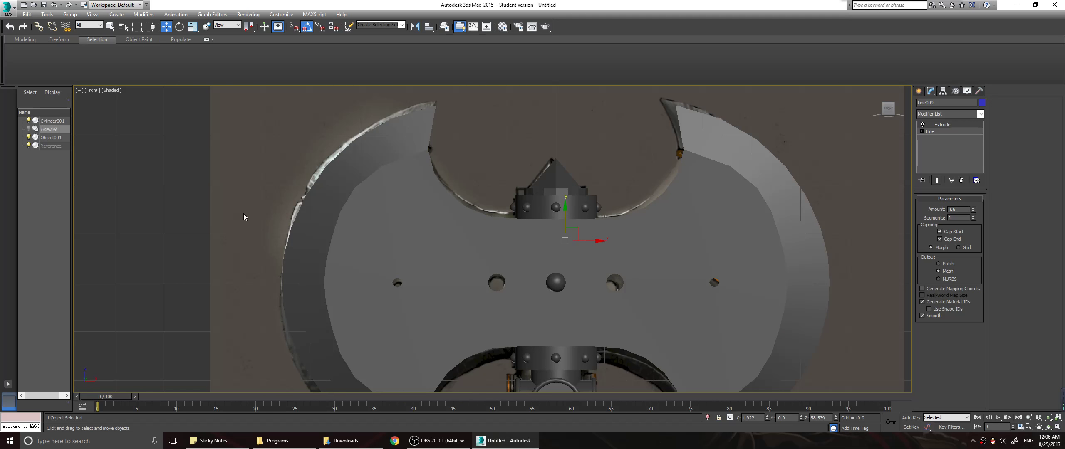
click(28, 129)
click(29, 121)
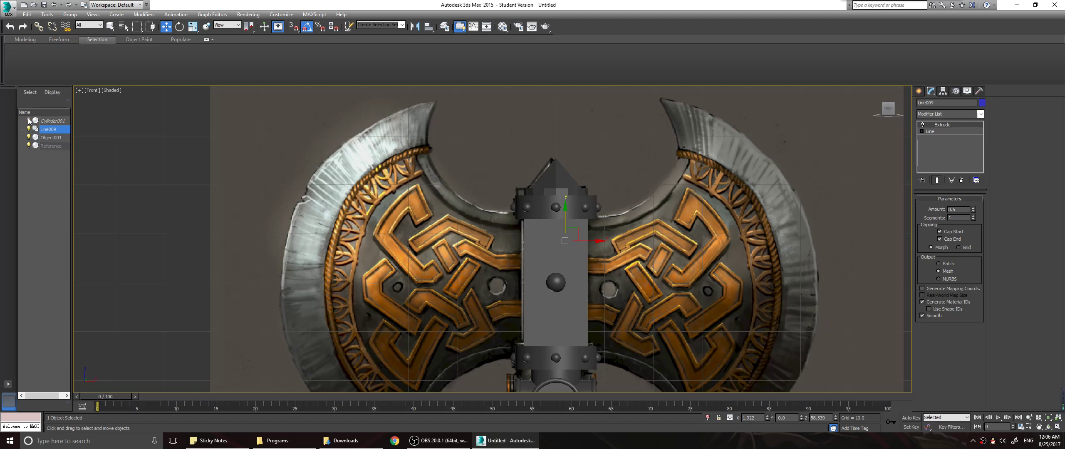
click(34, 137)
click(29, 137)
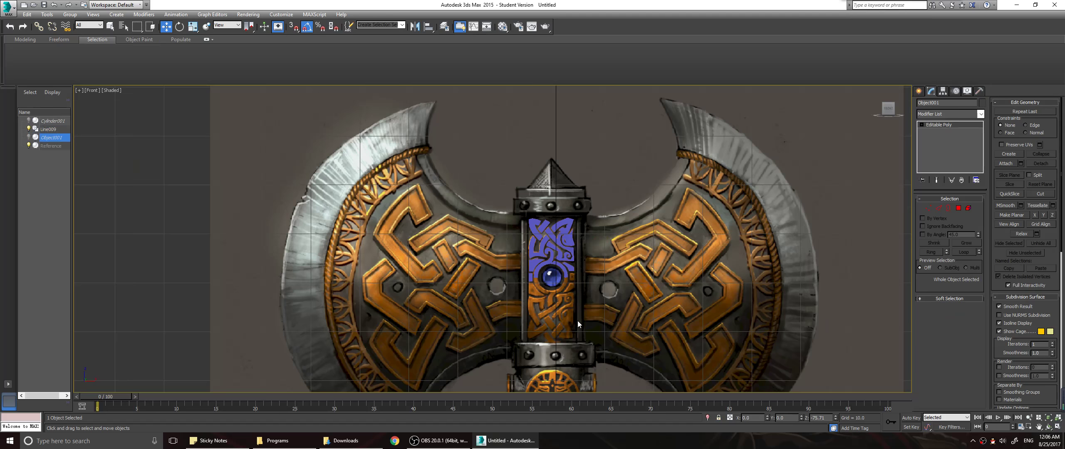
Select the extruded knotwork ornament and check it from the side and against the front reference image
scroll(577, 321, up, 5)
click(524, 177)
alt+middle_drag(524, 176, 487, 207)
key(f)
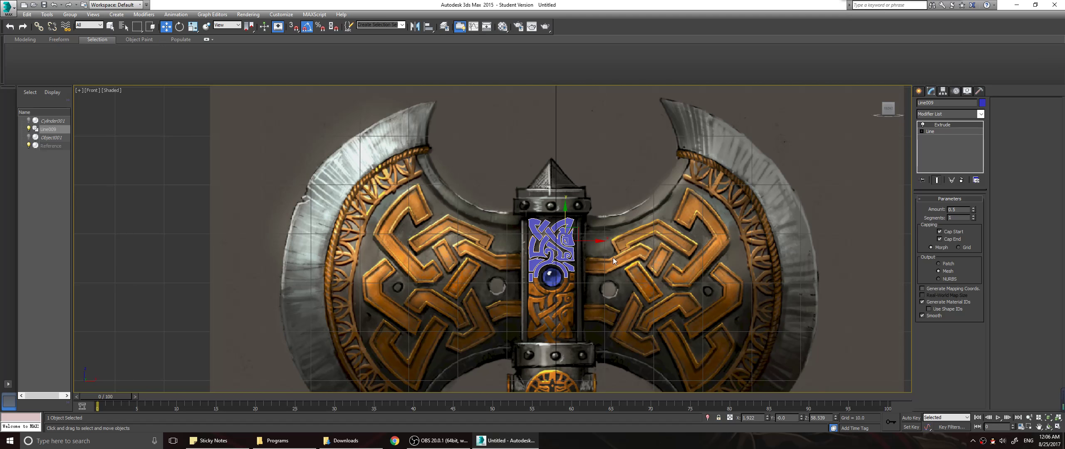
alt+middle_drag(695, 265, 622, 271)
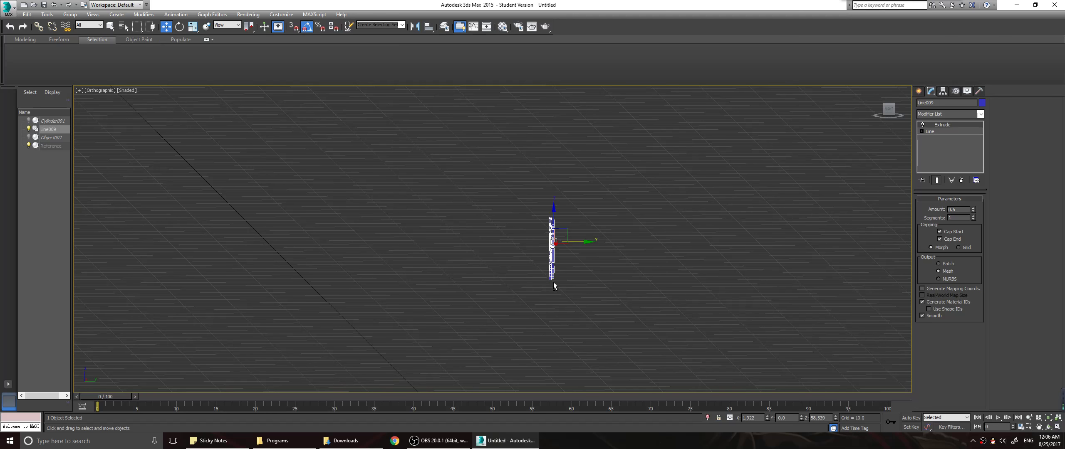
key(f)
Try setting the ornament's absolute world X position to 0 and undo the move
right_click(167, 28)
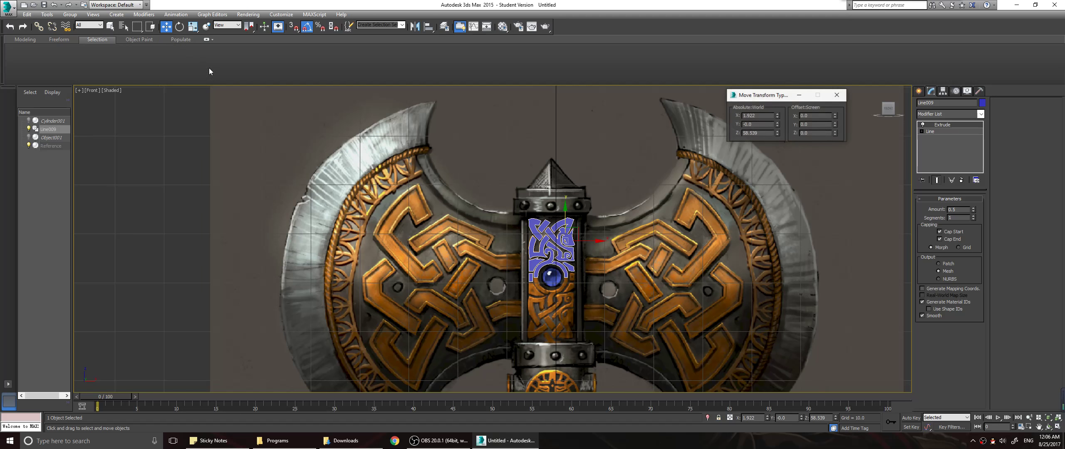
right_click(776, 118)
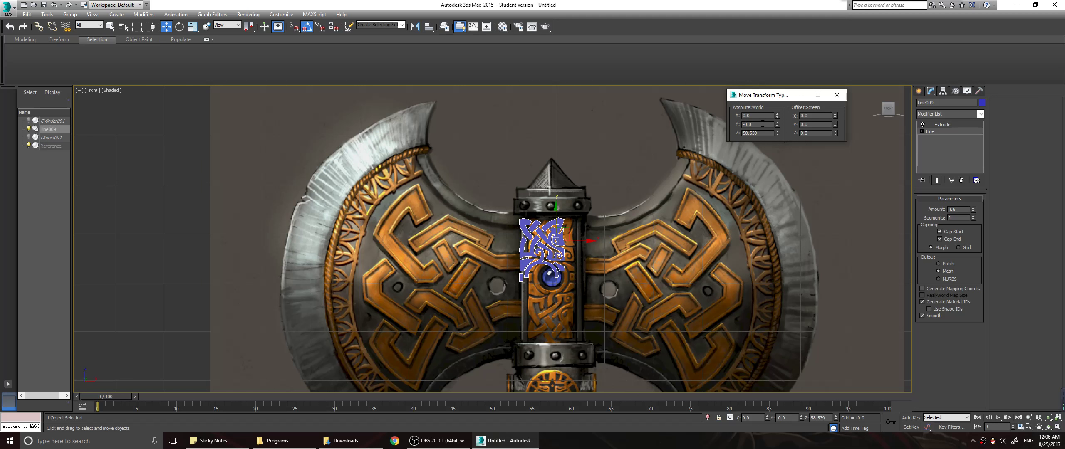
key(ctrl+z)
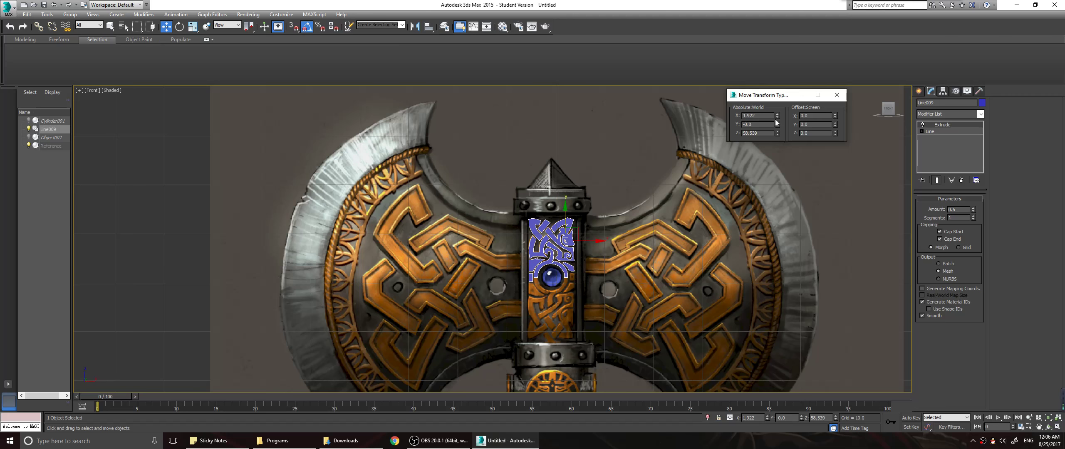
Reset the Y position of the extruded knotwork ornament Line009 to 0
click(836, 95)
right_click(167, 27)
right_click(777, 124)
alt+middle_drag(697, 230, 666, 266)
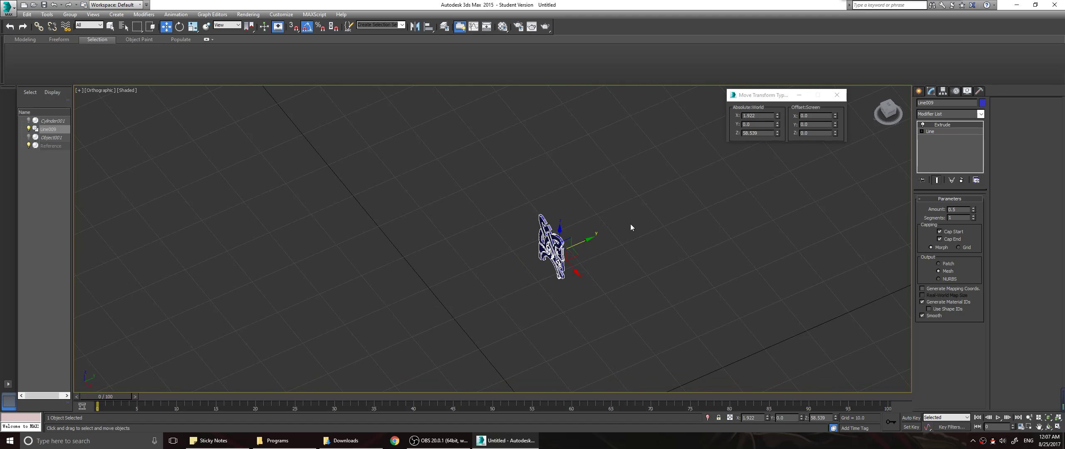
key(f)
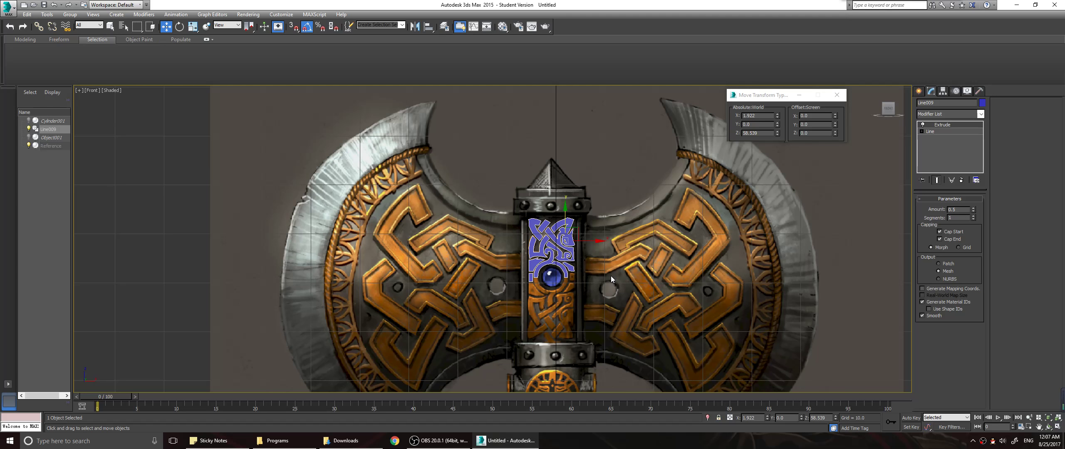
Collapse the ornament's entire modifier stack, including Extrude, into an editable mesh
click(937, 131)
right_click(942, 126)
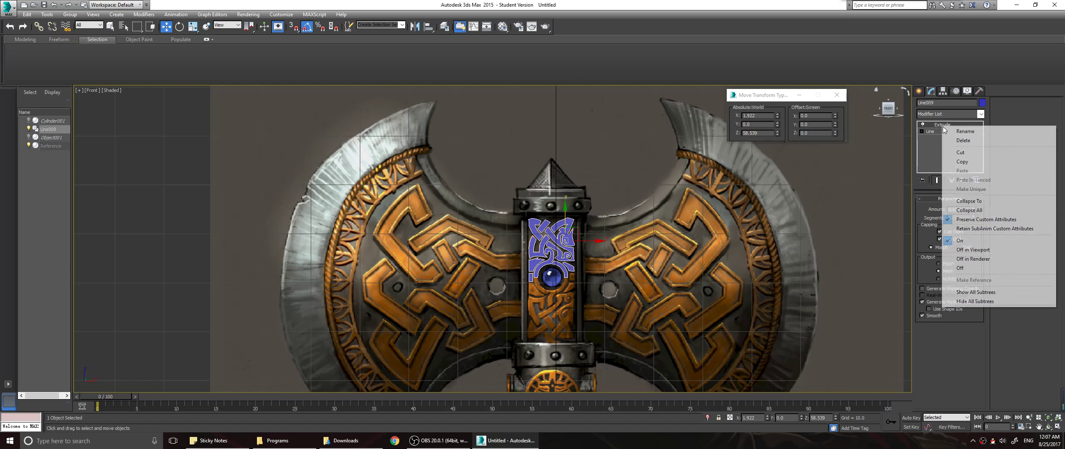
click(969, 211)
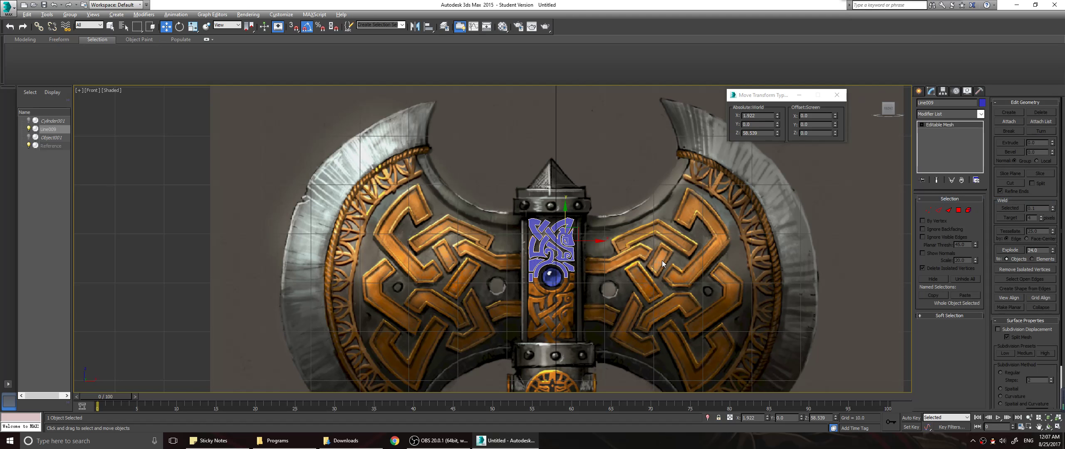
alt+middle_drag(662, 261, 662, 258)
key(f)
key(alt)
alt+middle_drag(863, 154, 865, 157)
Switch the ornament mesh to polygon selection and pick individual front faces of its bands
click(958, 212)
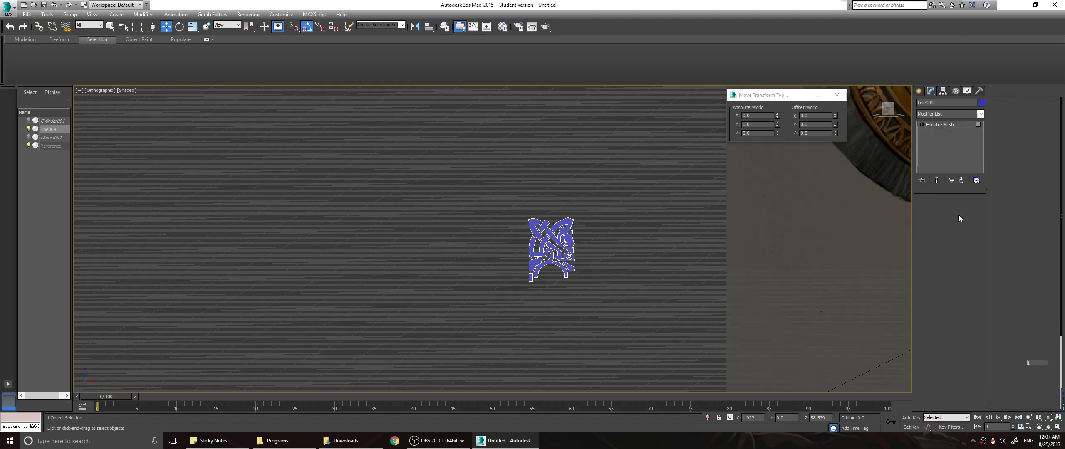
key(p)
alt+middle_drag(719, 257, 578, 262)
scroll(578, 262, up, 4)
click(596, 187)
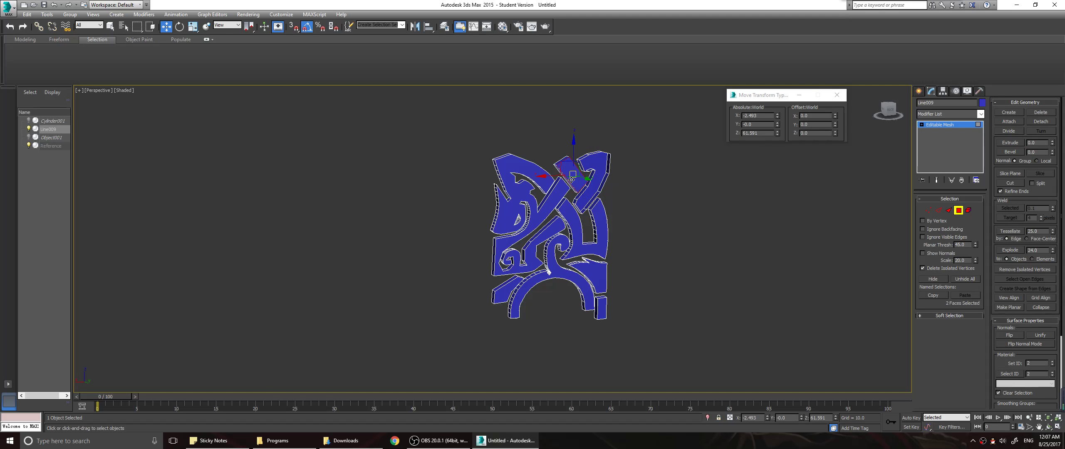
click(513, 172)
click(564, 237)
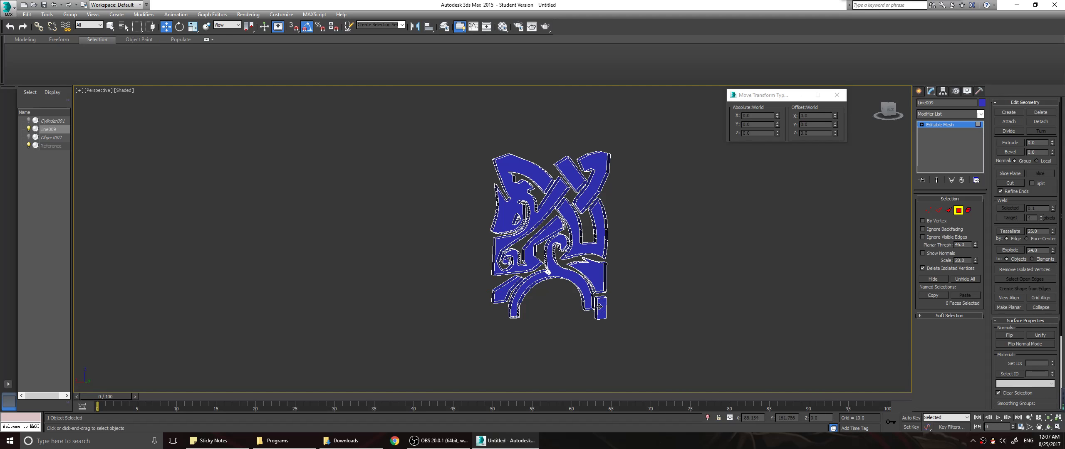
Select all polygons of the Line009 ornament mesh
alt+middle_drag(689, 236, 566, 269)
scroll(565, 267, down, 2)
scroll(565, 267, up, 3)
scroll(566, 267, down, 3)
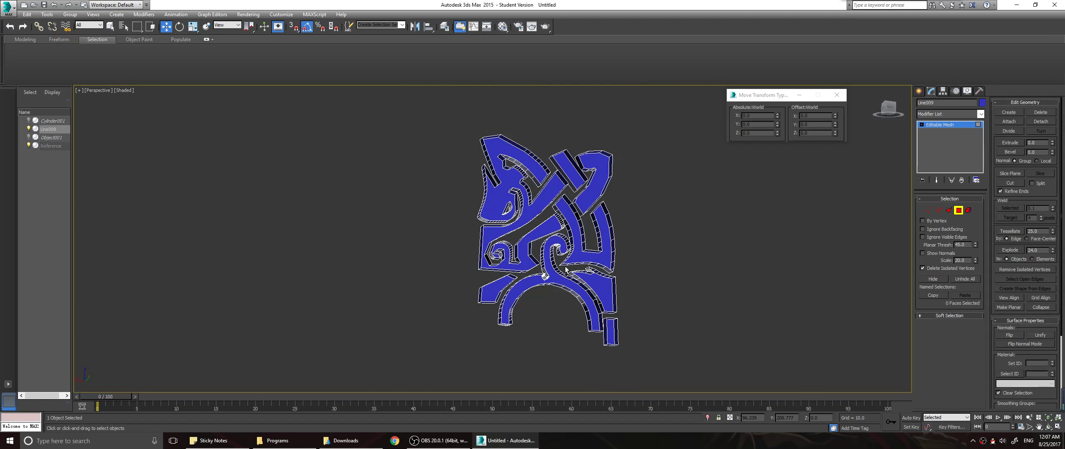
middle_drag(545, 220, 679, 252)
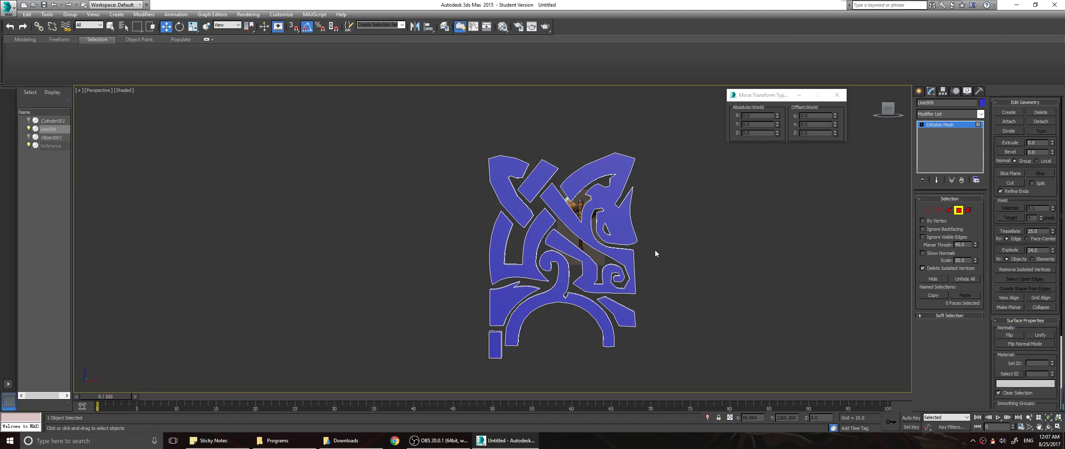
scroll(612, 219, up, 8)
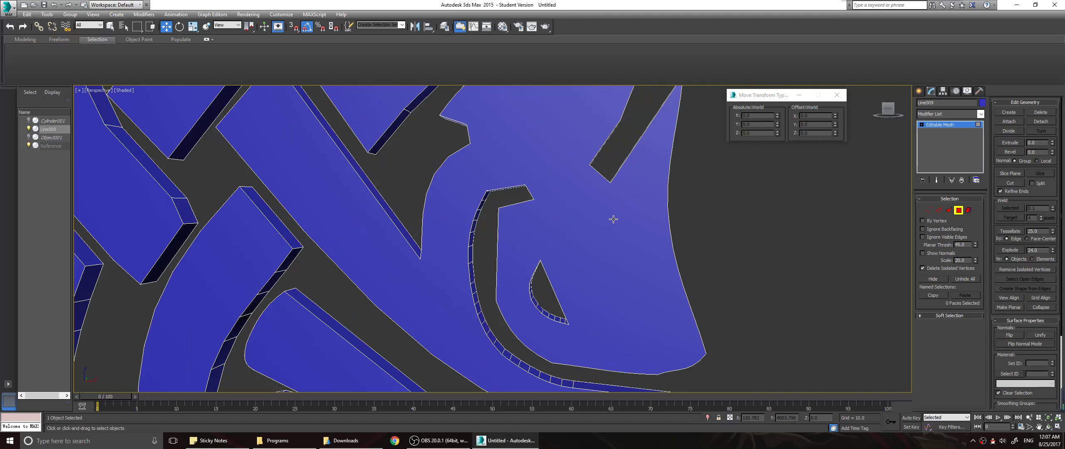
scroll(552, 245, down, 8)
click(586, 238)
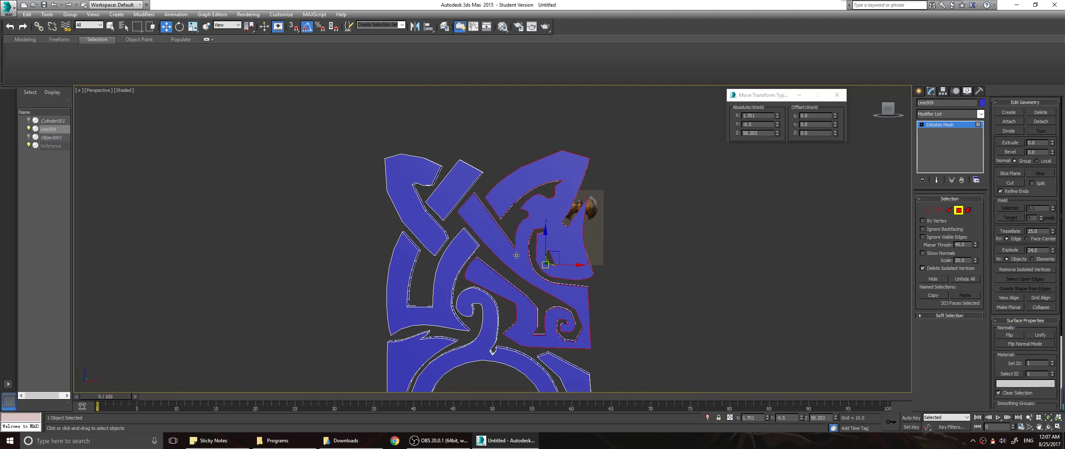
key(f)
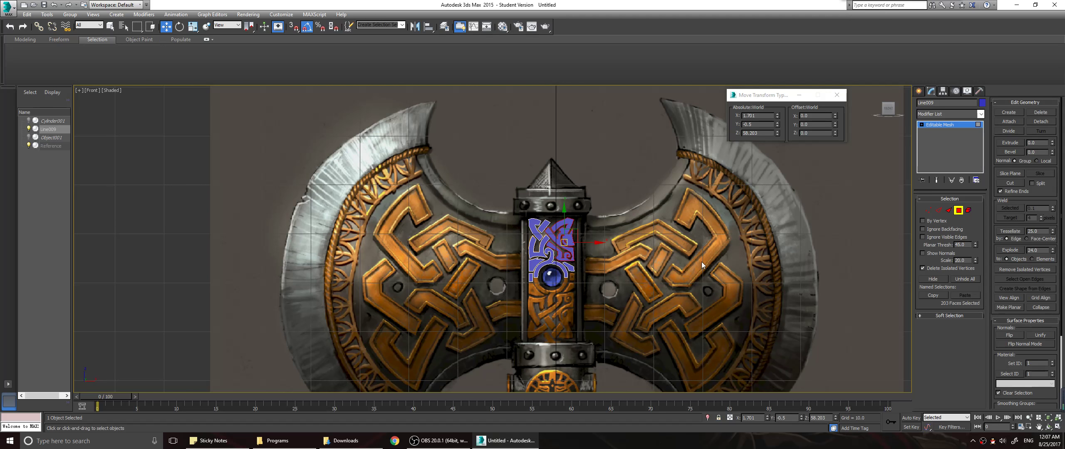
scroll(610, 261, up, 2)
key(ctrl+a)
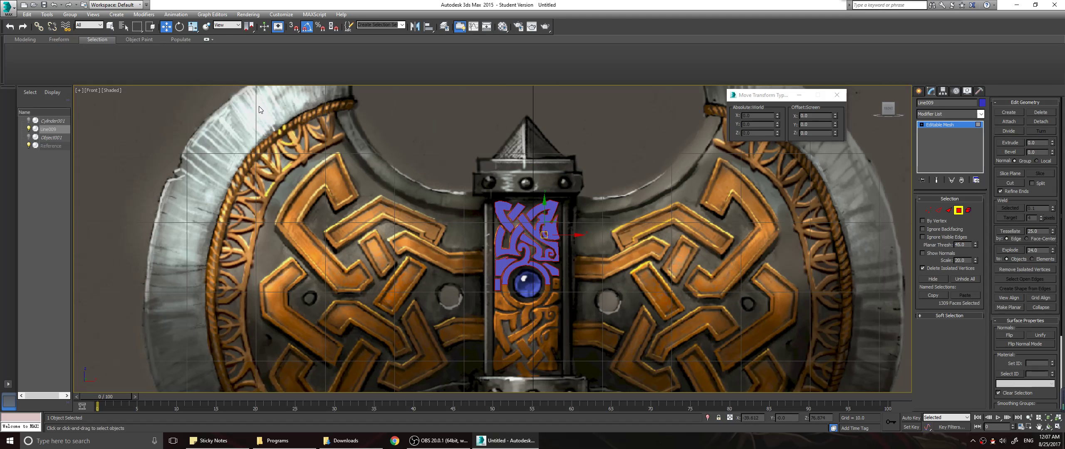
Activate Rotate and unhide the Object001 shaft mesh while keeping the ornament's polygon selection
click(179, 26)
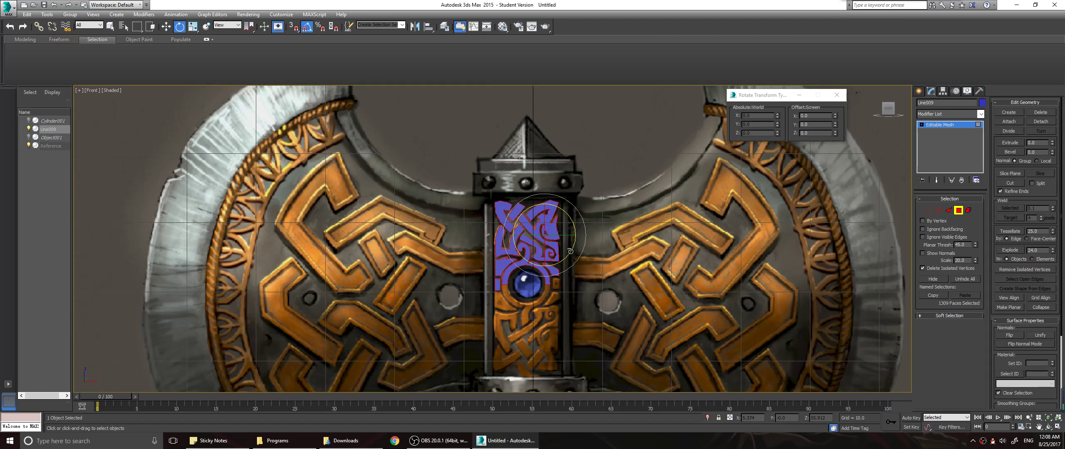
drag(570, 251, 121, 162)
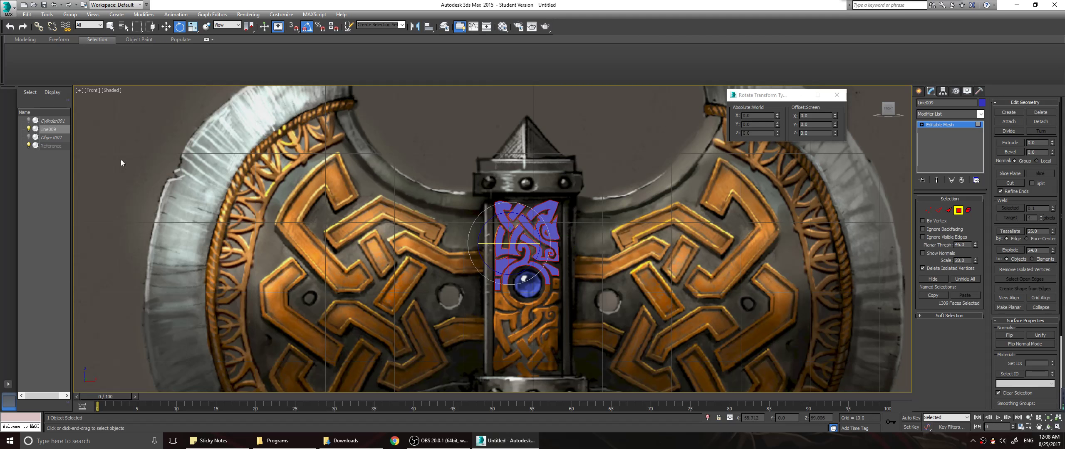
click(42, 140)
click(42, 131)
click(42, 139)
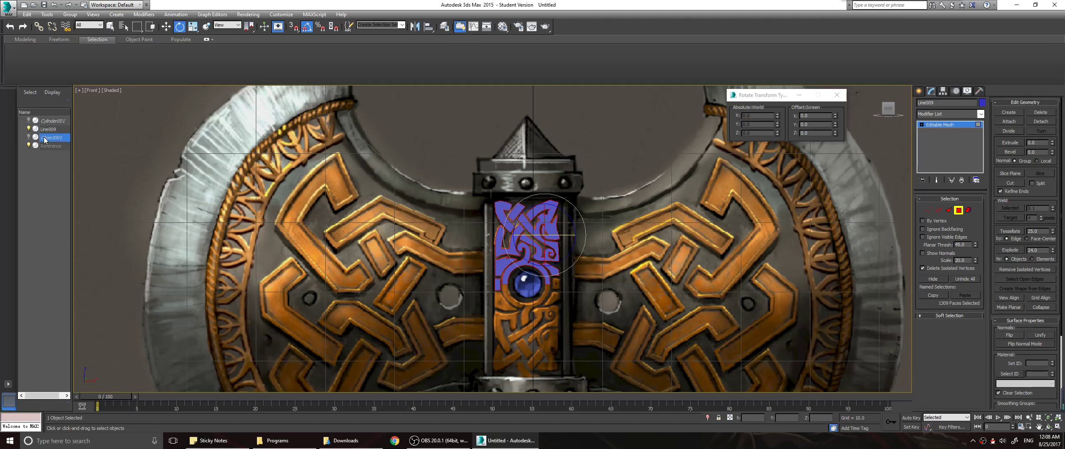
click(28, 138)
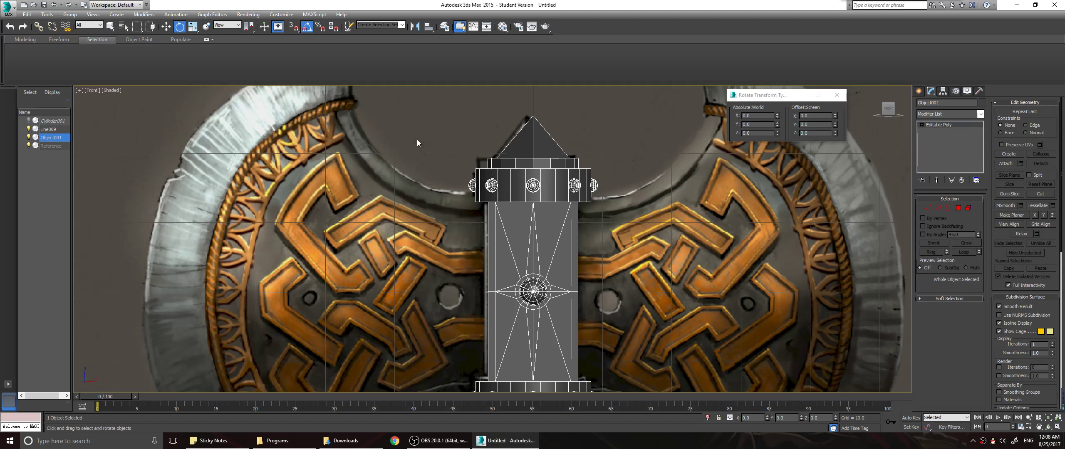
Select the vertex at the centre of the round gem on Object001 and frame it in the front view
click(928, 208)
scroll(537, 292, up, 3)
click(540, 292)
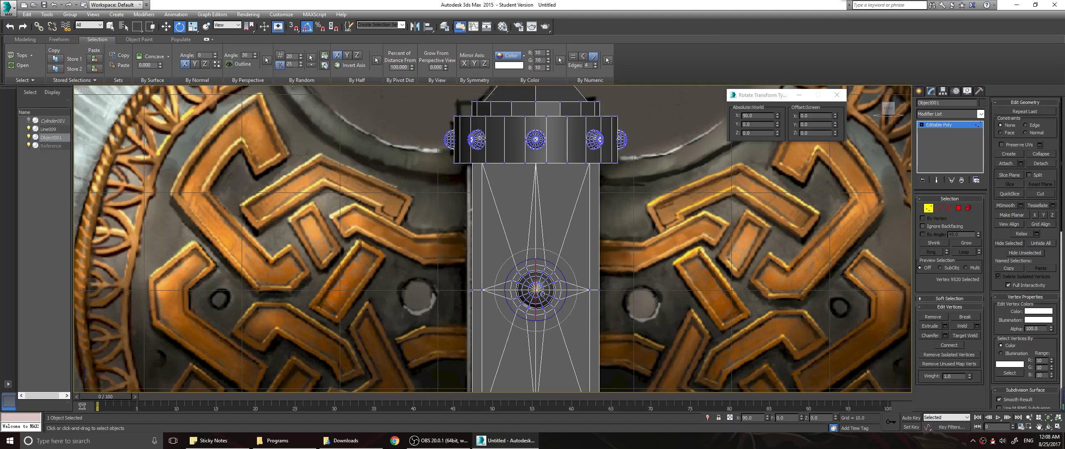
key(z)
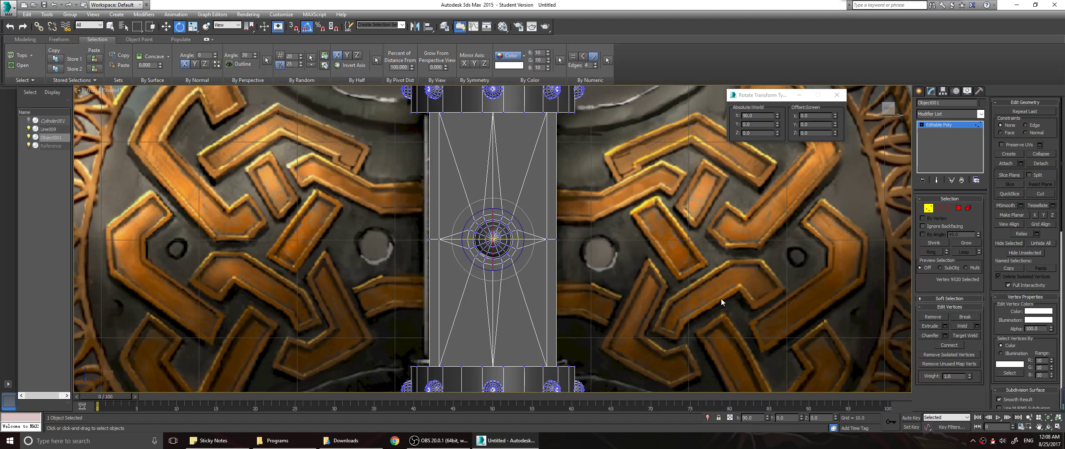
middle_drag(611, 212, 612, 302)
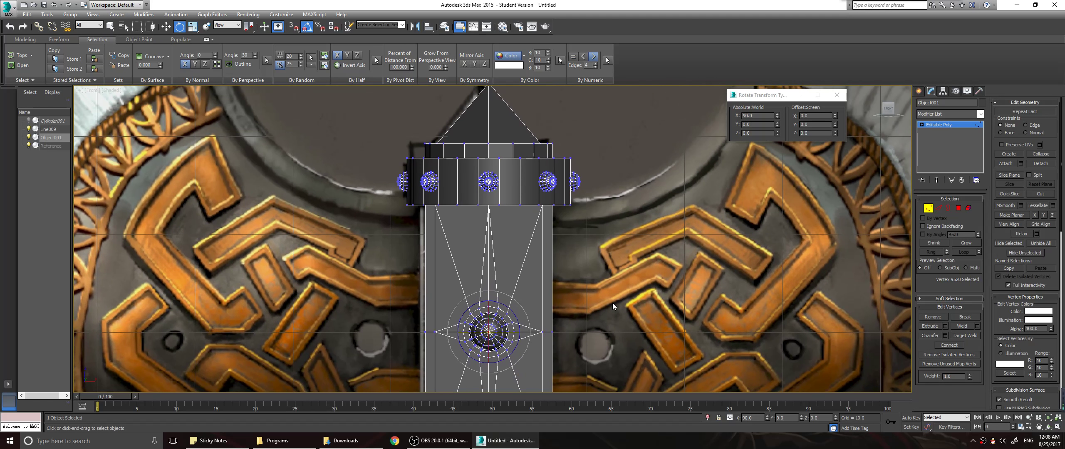
key(z)
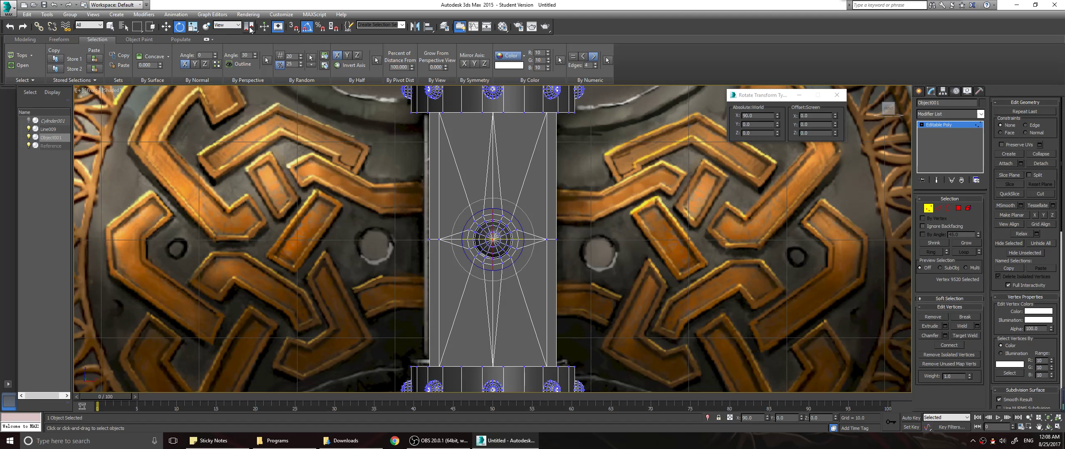
Set the pivot mode to the transform coordinate center, and return to the Line009 mesh with Object001 hidden
drag(249, 29, 252, 70)
click(47, 123)
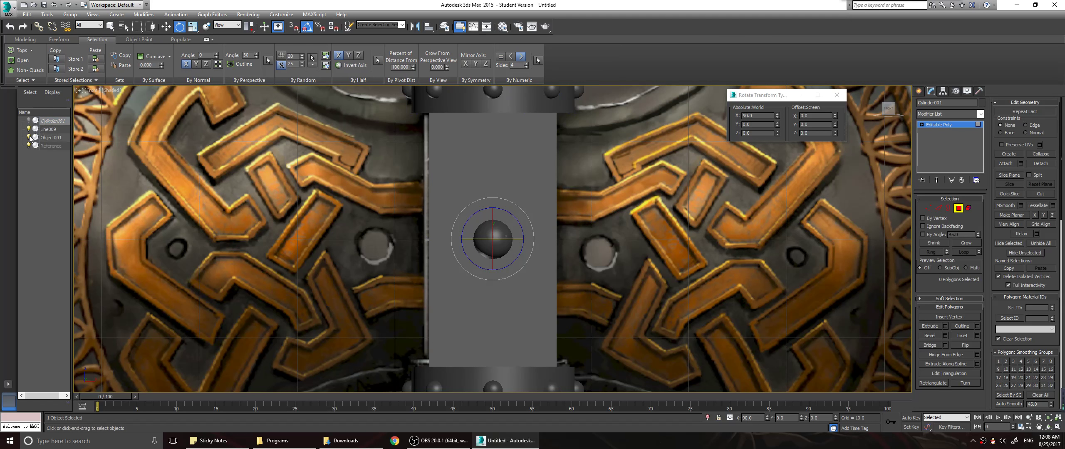
click(29, 136)
click(44, 129)
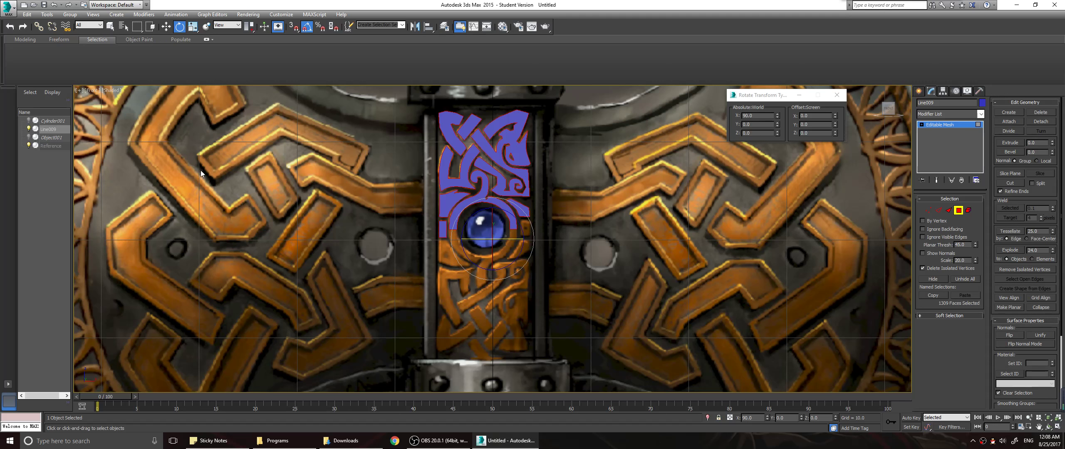
click(30, 138)
click(29, 138)
Move the ornament's selected polygons slightly right to centre them horizontally on the shaft's rotation centre
click(166, 27)
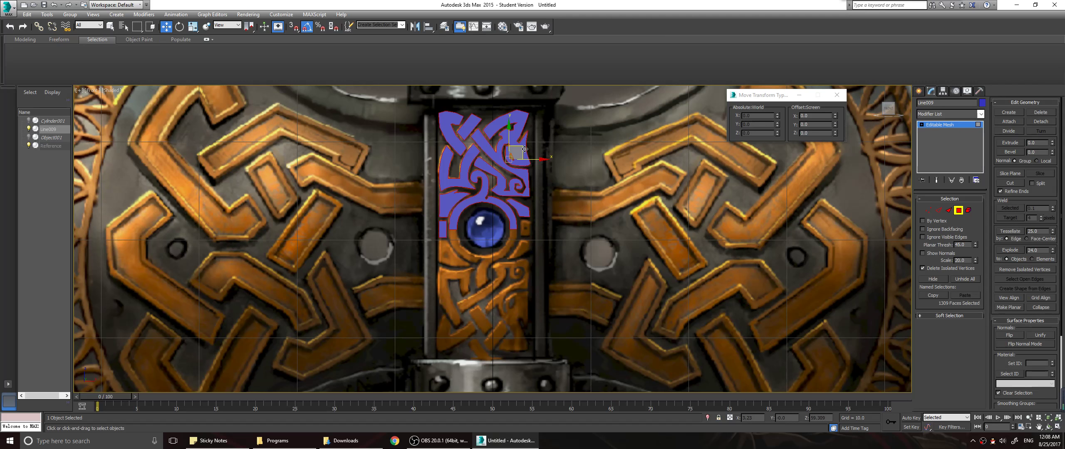
drag(523, 149, 533, 152)
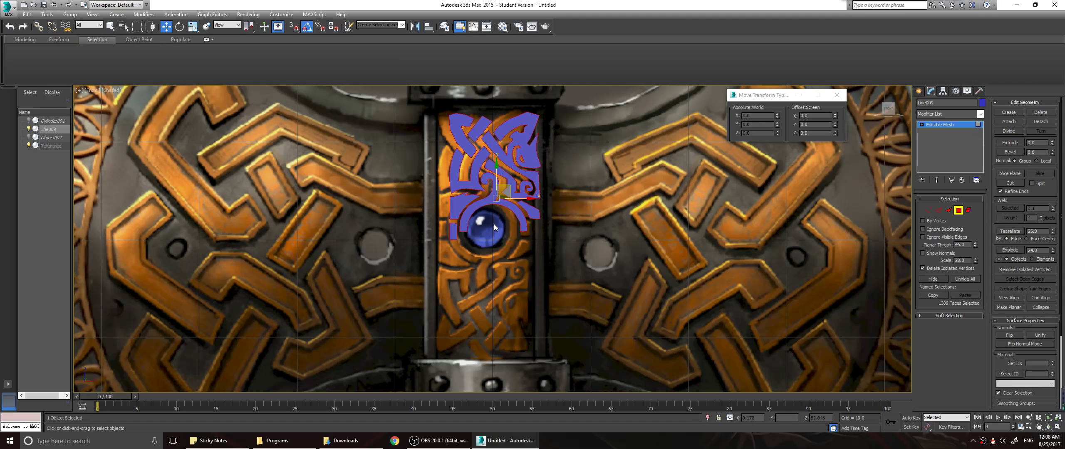
drag(507, 189, 506, 187)
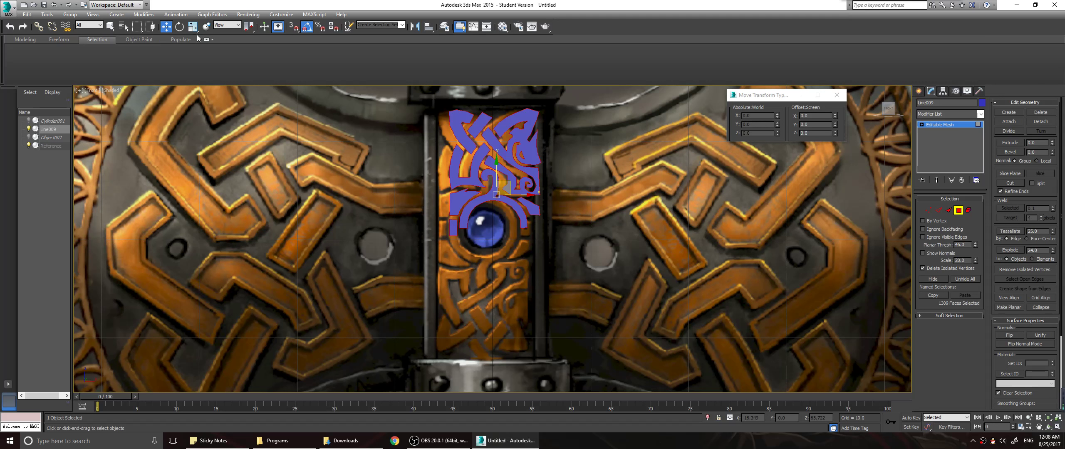
Rotate-clone the selected polygons as an element, placing an upside-down copy of the ornament below the gem
click(180, 27)
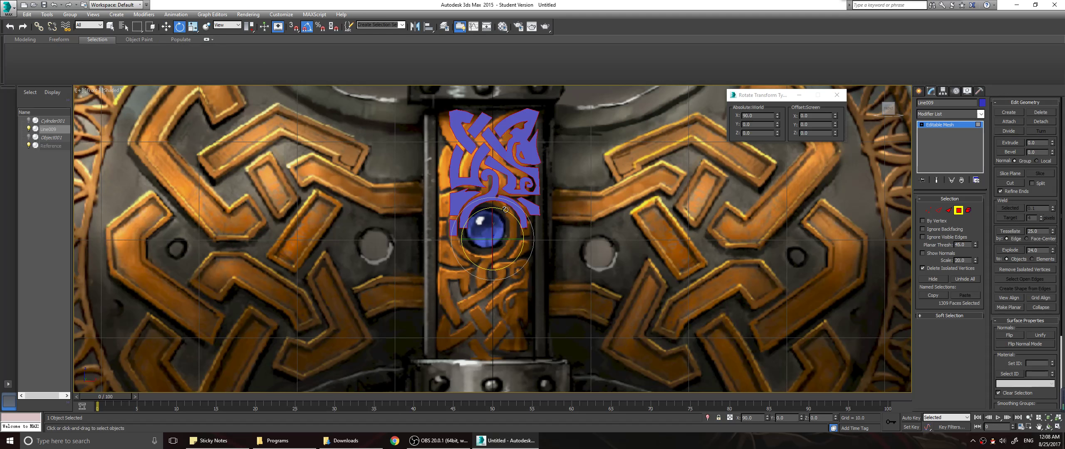
shift+drag(505, 209, 521, 215)
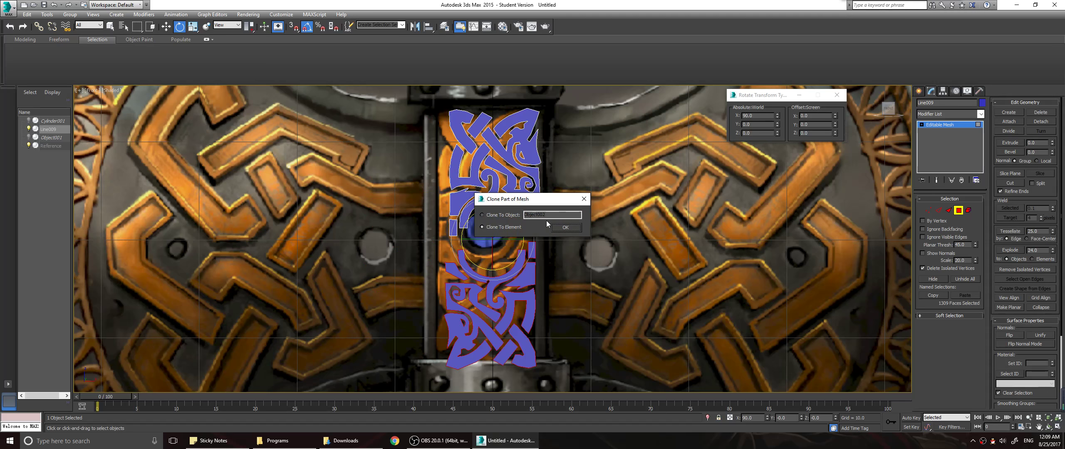
click(566, 228)
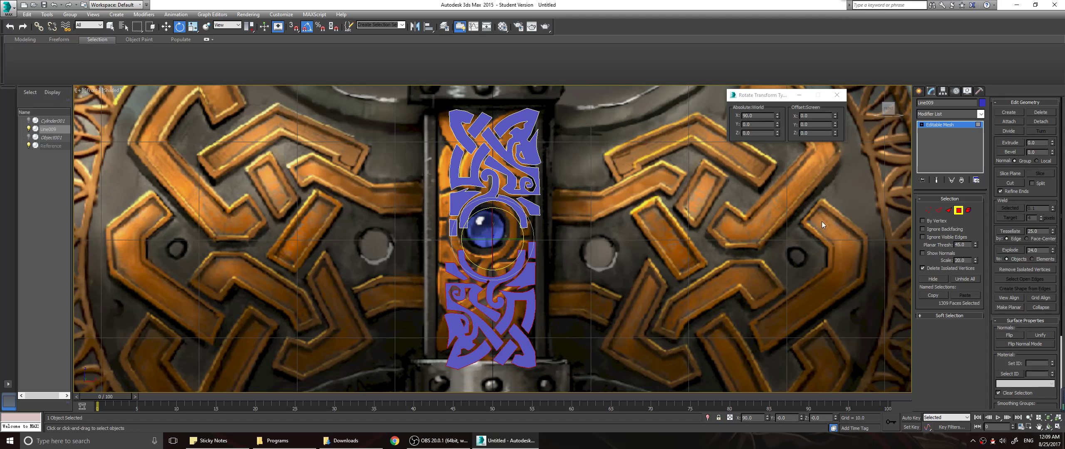
Select the lower ornament copy at element level and move it up and slightly right to meet the upper half around the gem
click(969, 210)
click(579, 293)
drag(394, 255, 630, 405)
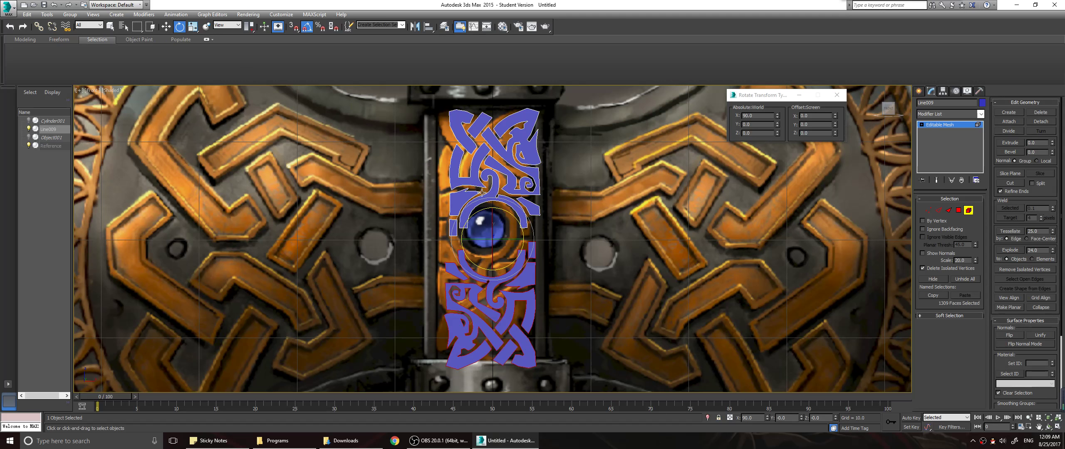
key(w)
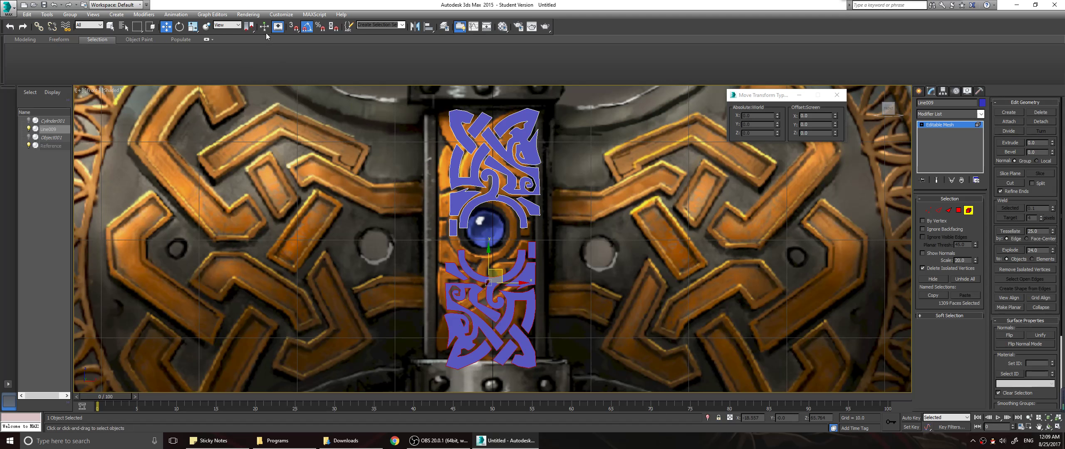
drag(249, 26, 251, 39)
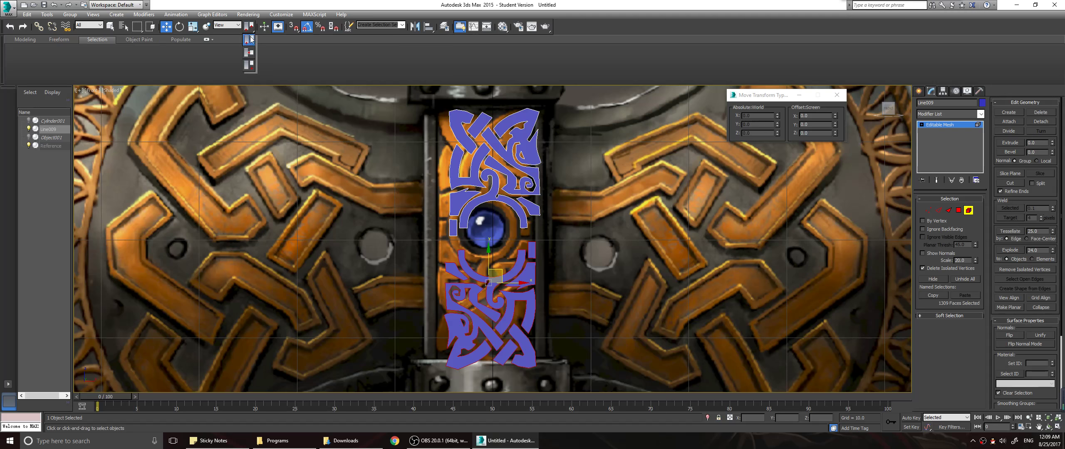
drag(489, 249, 487, 225)
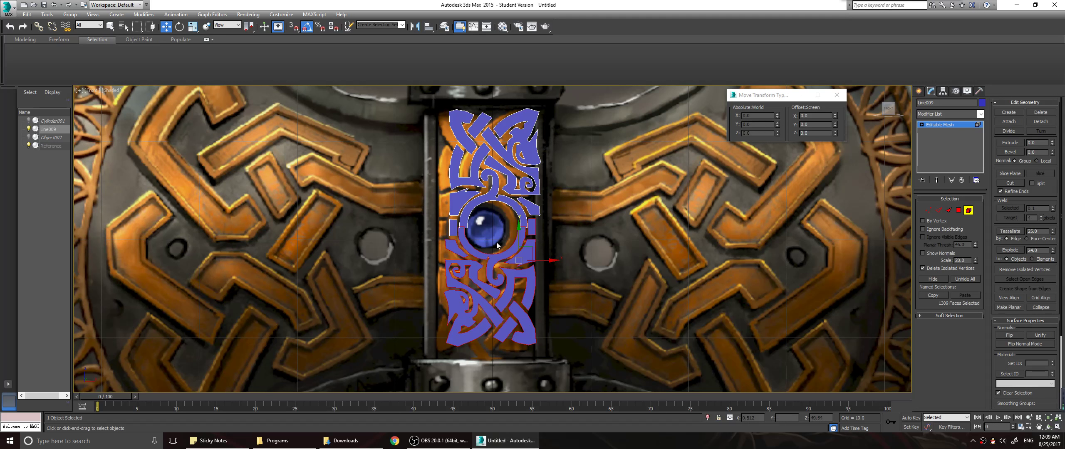
drag(553, 261, 556, 261)
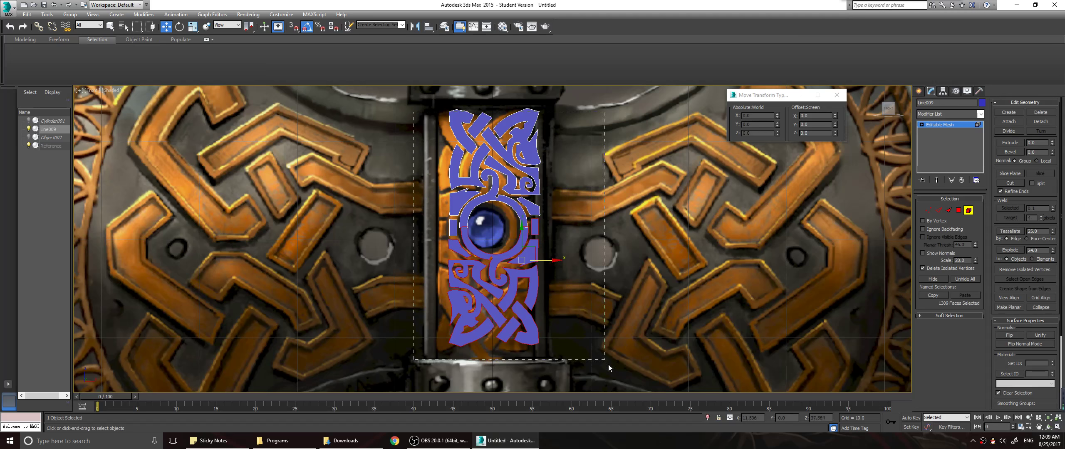
Select the elements of both the upper and lower ornament halves together
drag(608, 365, 608, 364)
click(472, 175)
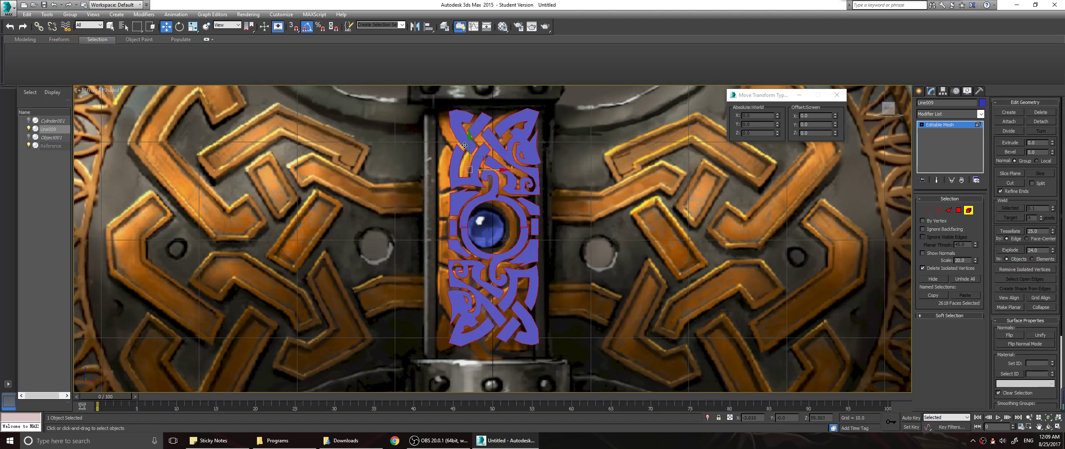
Reselect all elements of both ornament halves and move them left to sit centred over the gem and shaft
drag(469, 136, 456, 135)
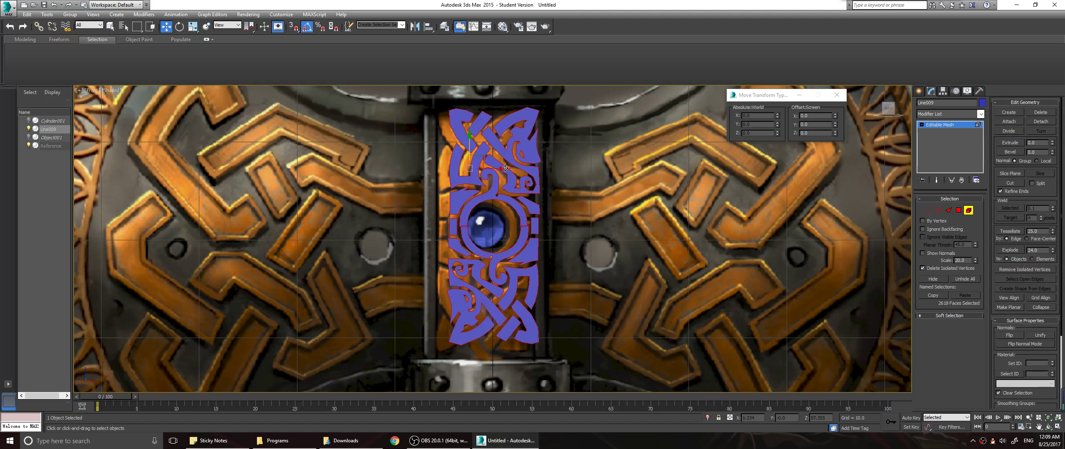
click(502, 184)
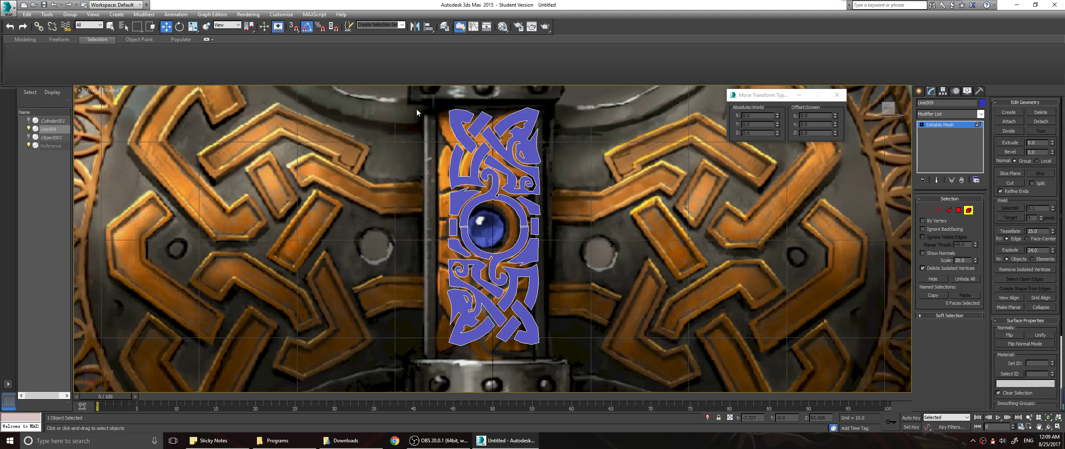
drag(417, 110, 644, 366)
drag(567, 226, 558, 226)
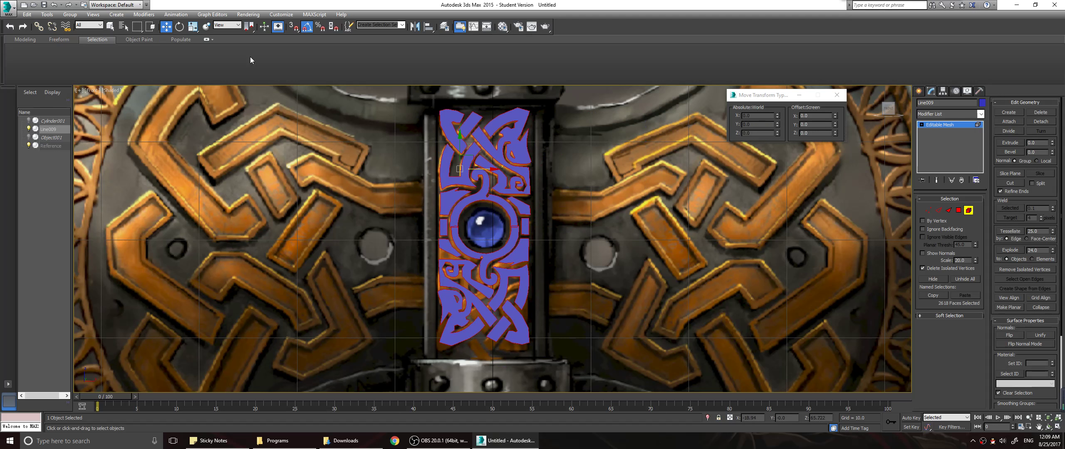
Use the selection's common centre as transform centre and nudge the whole ornament slightly vertically to fit around the gem
drag(249, 26, 250, 52)
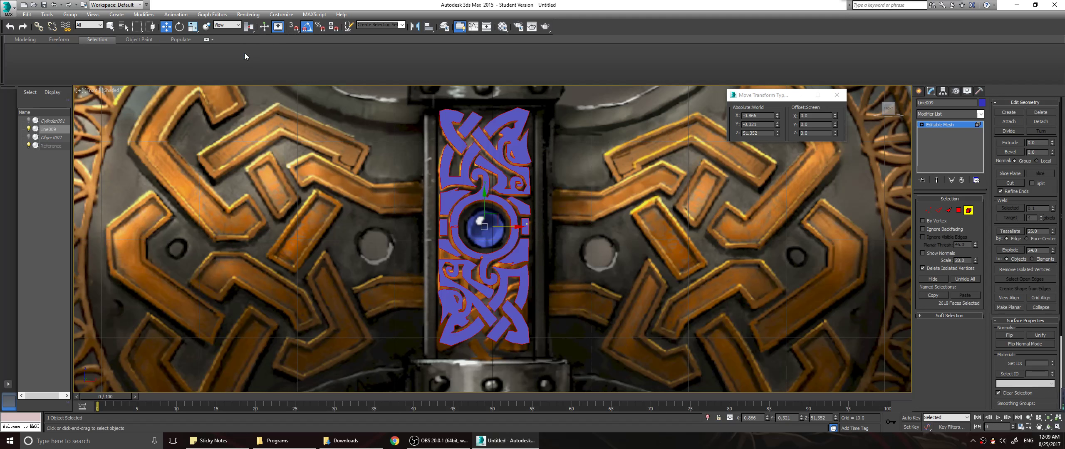
click(485, 204)
drag(485, 204, 485, 202)
scroll(556, 246, up, 2)
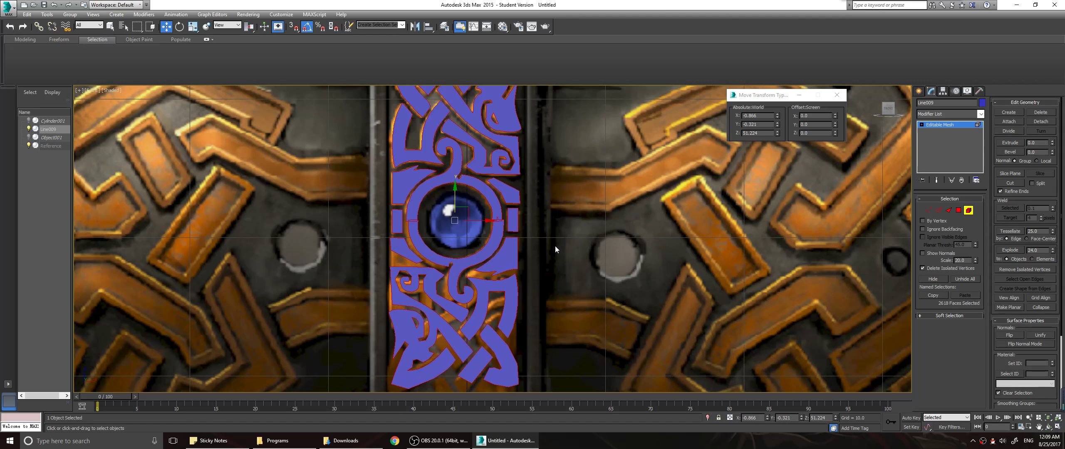
mouse_move(555, 246)
middle_down()
mouse_move(573, 204)
mouse_move(564, 252)
middle_up()
scroll(574, 228, down, 2)
click(596, 203)
Try to select the overlapping polygons where the two ring halves meet beside the gem
scroll(537, 208, up, 5)
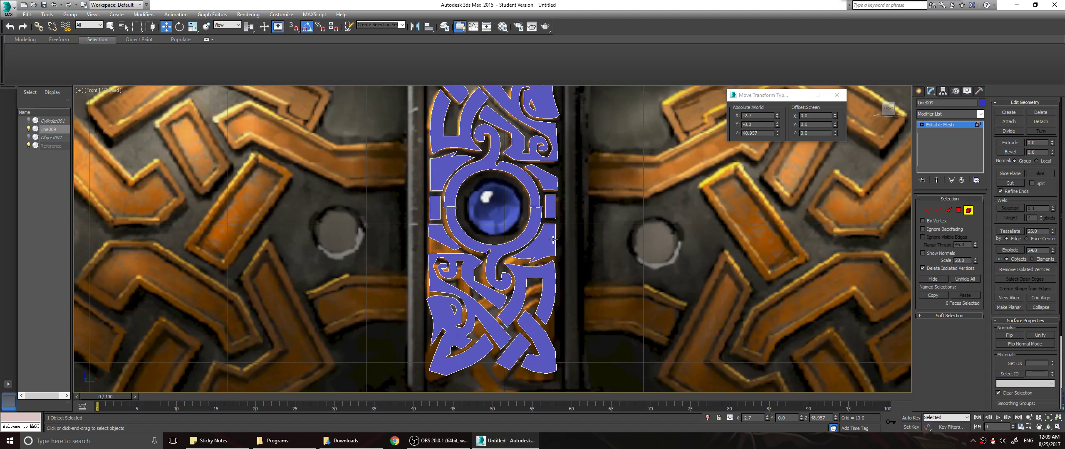
scroll(522, 252, up, 4)
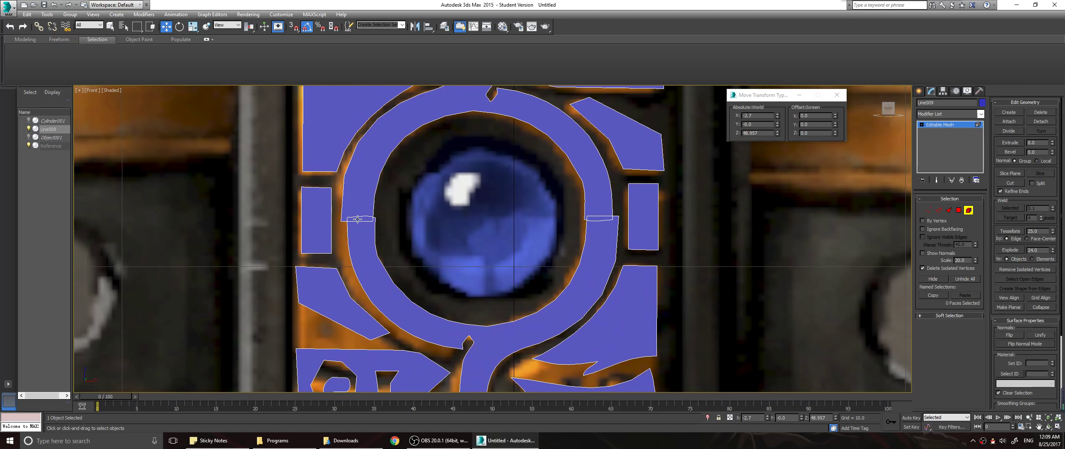
click(938, 210)
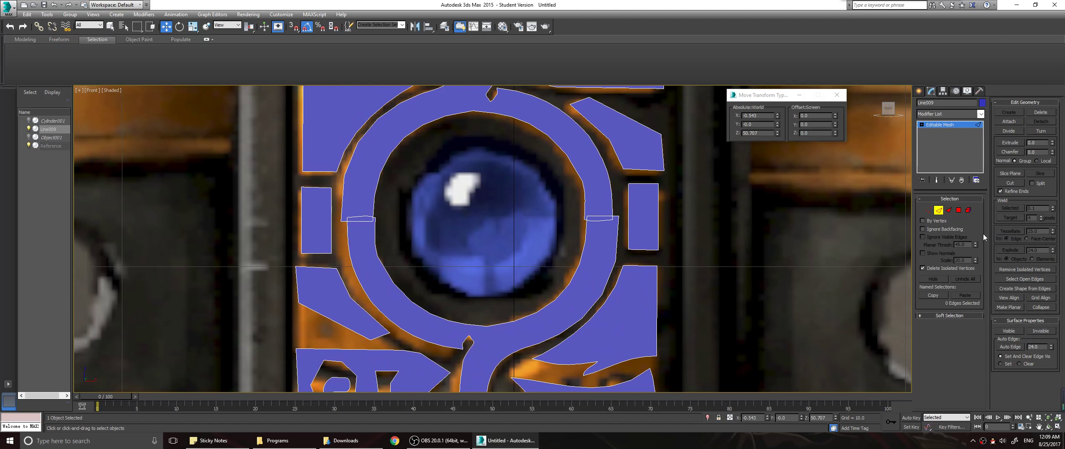
click(959, 210)
drag(587, 219, 626, 229)
click(503, 241)
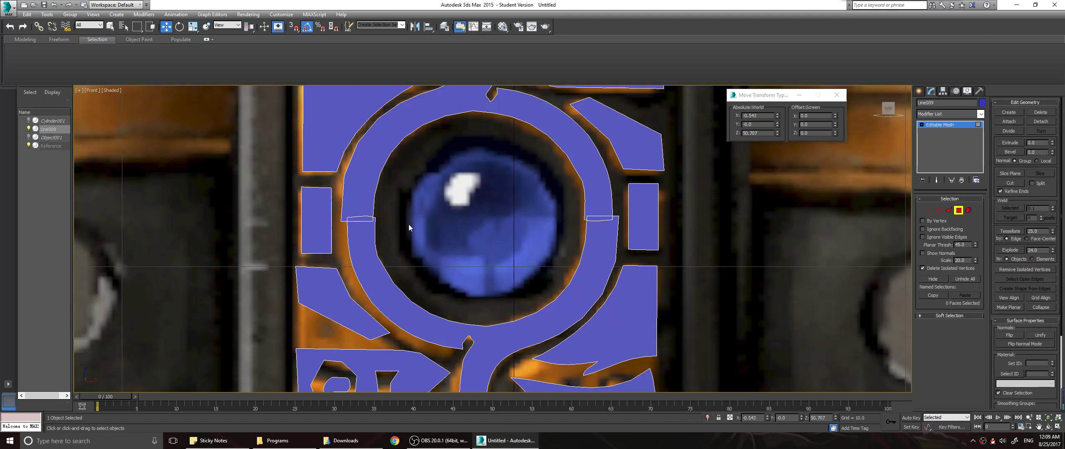
Try selecting individual edges at the overlapping right-hand joint of the ring around the gem
key(2)
click(592, 217)
click(592, 217)
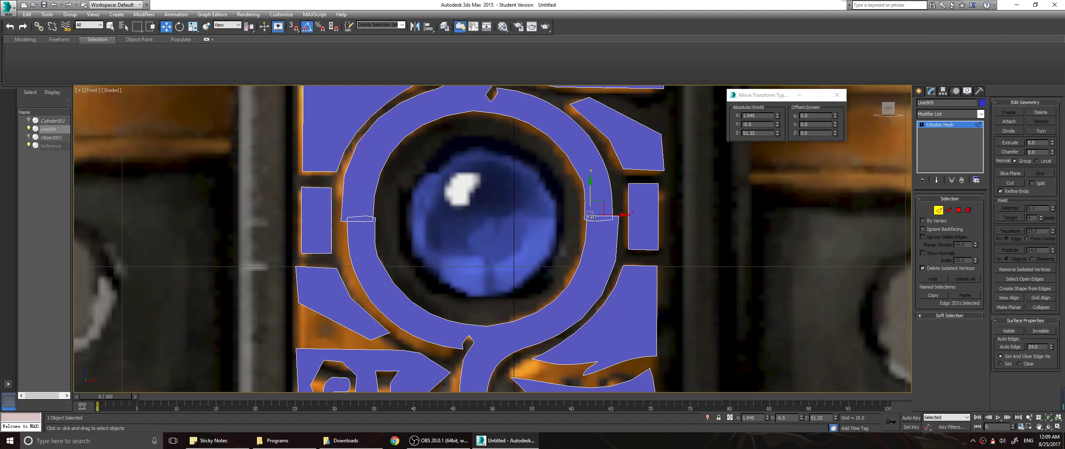
scroll(599, 219, up, 8)
click(591, 198)
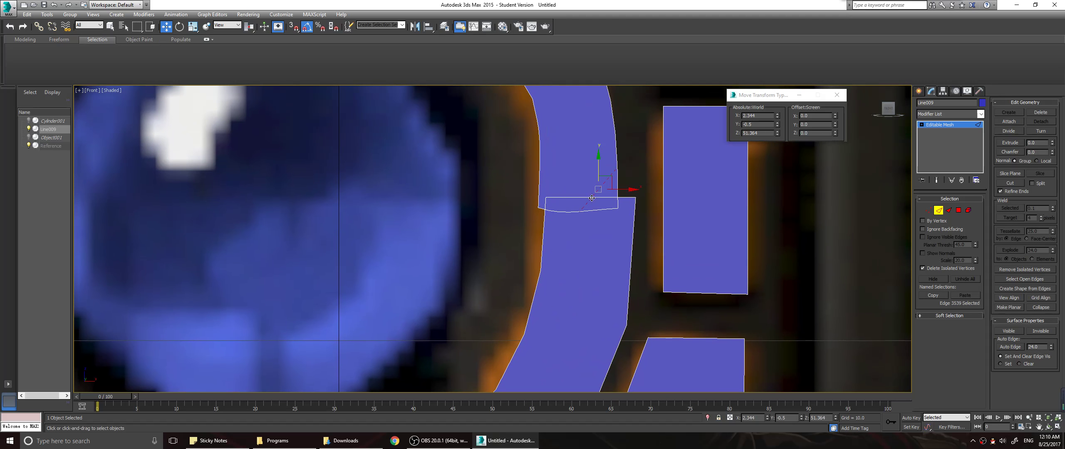
click(614, 199)
scroll(471, 224, down, 10)
Convert the ornament to an Editable Poly and check its ring joint around the gem with the object deselected
key(ctrl+a)
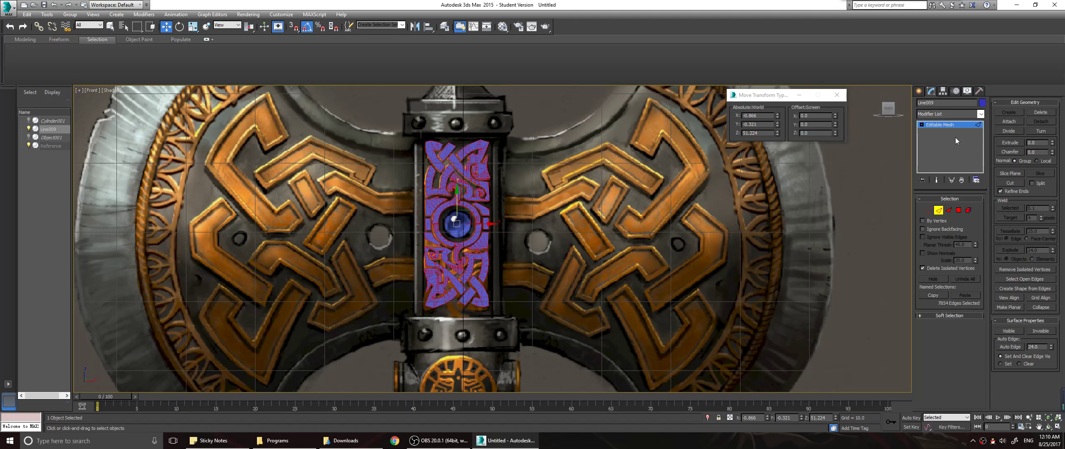
right_click(943, 125)
click(972, 197)
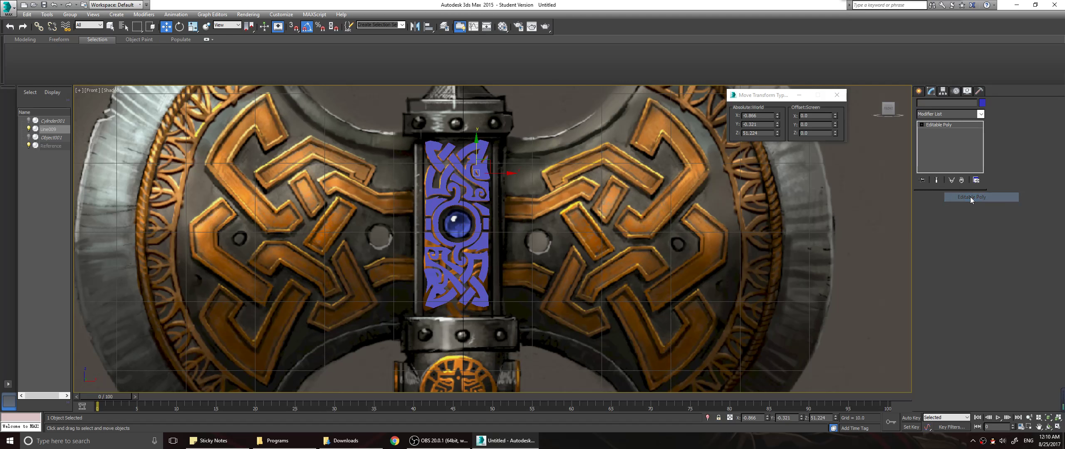
click(541, 237)
scroll(541, 237, up, 2)
drag(510, 352, 512, 354)
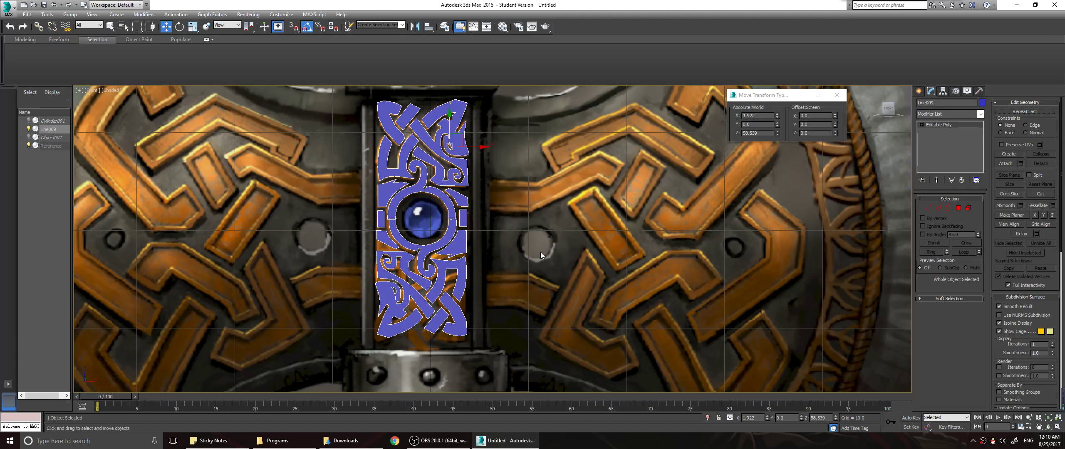
scroll(542, 252, up, 3)
middle_drag(304, 197, 451, 225)
click(451, 225)
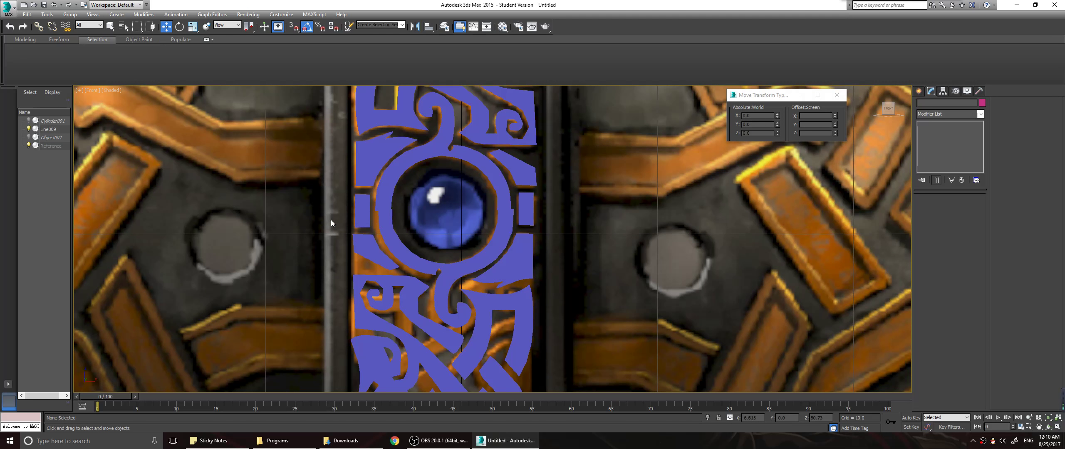
drag(626, 440, 626, 441)
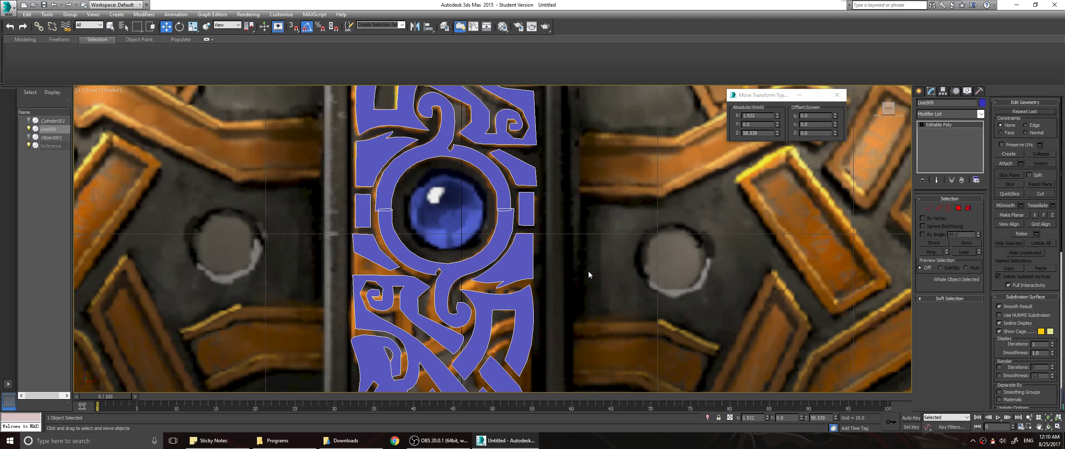
Select the lower half's elements without the small block left of the gem and nudge them slightly left
scroll(589, 271, down, 2)
click(962, 207)
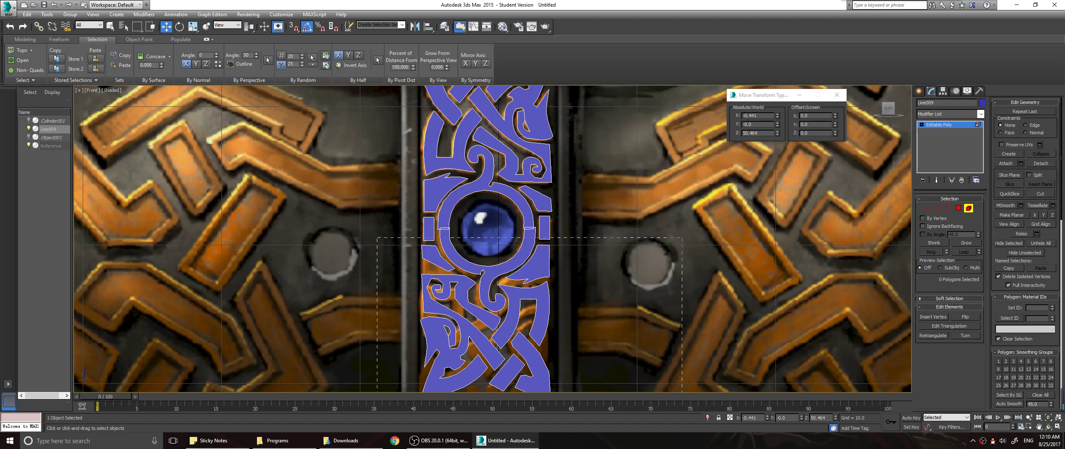
drag(682, 437, 682, 437)
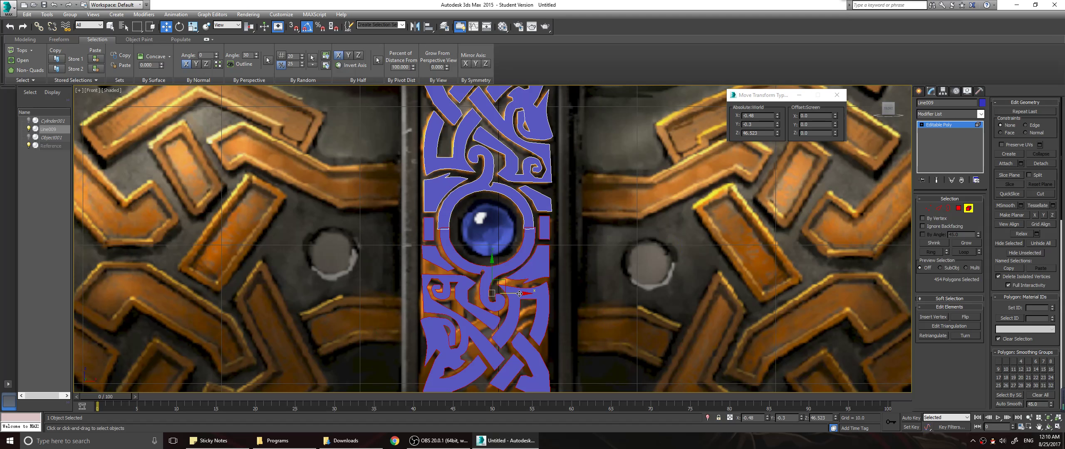
alt+click(432, 227)
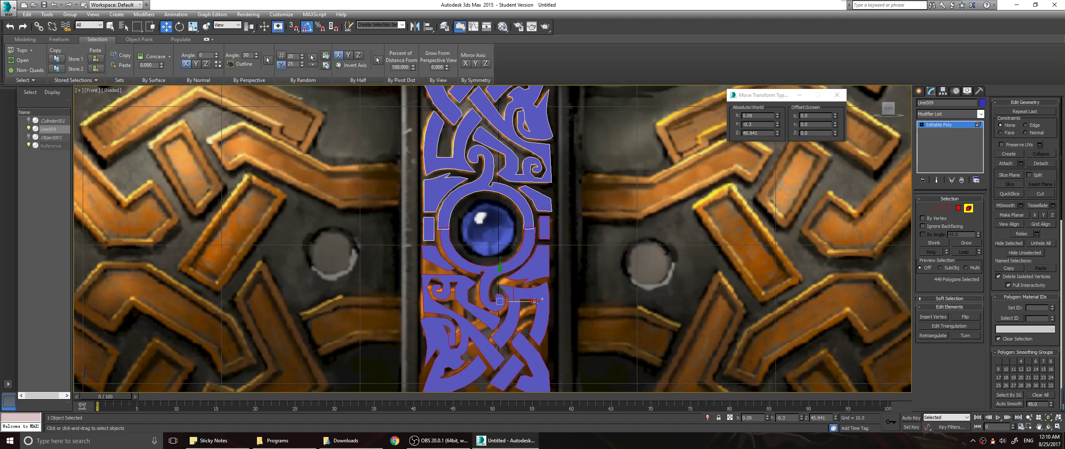
drag(535, 301, 533, 302)
Select all elements of both ornament halves and move them right towards the scene's vertical centre axis
scroll(622, 290, down, 2)
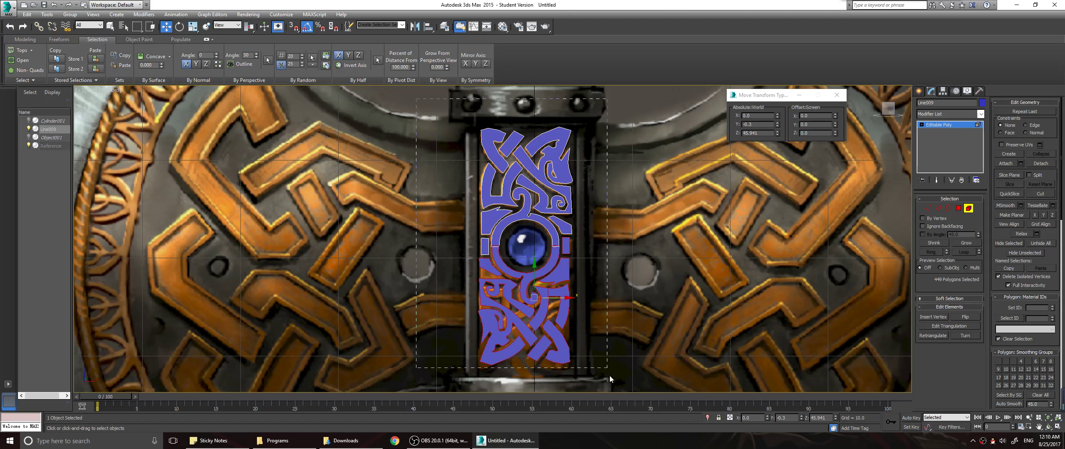
drag(609, 375, 608, 373)
drag(557, 245, 567, 246)
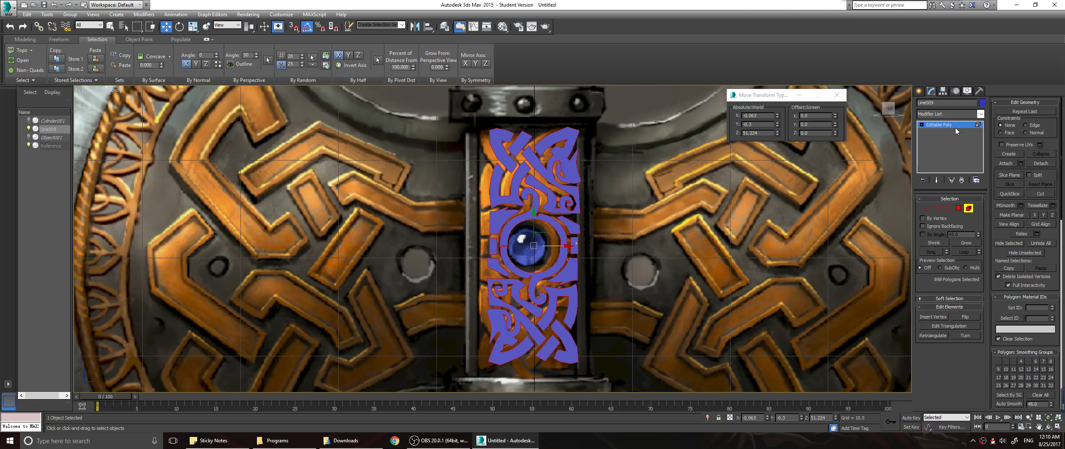
Centre the pivot on the ornament and set the pivot's world Y position to 0
click(943, 93)
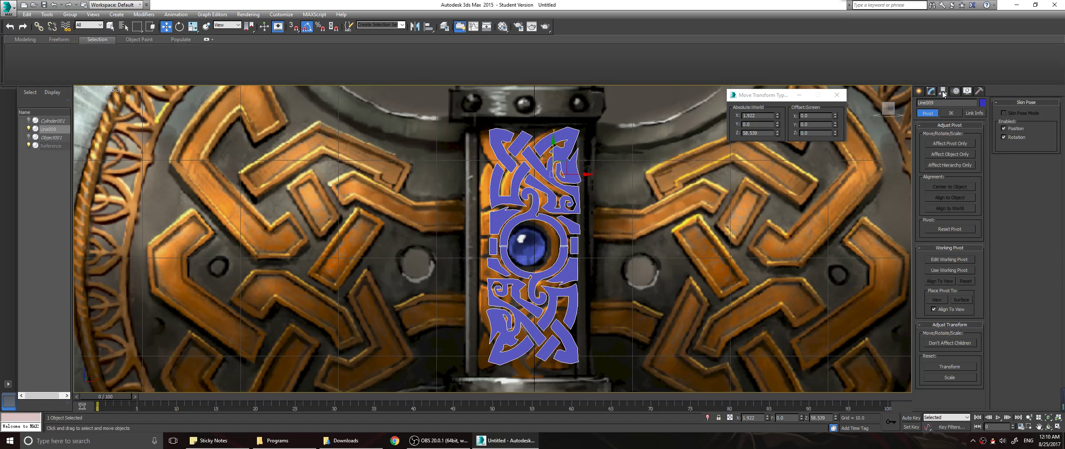
click(950, 144)
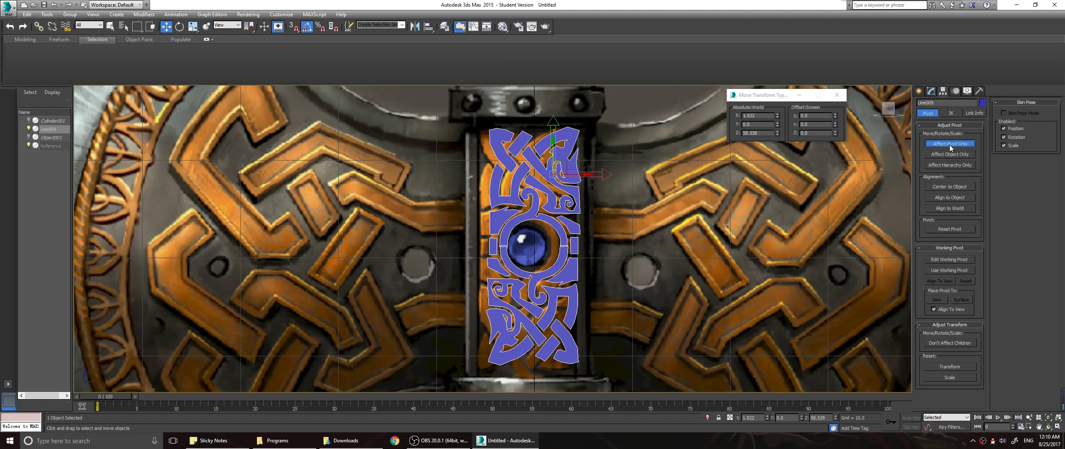
click(950, 187)
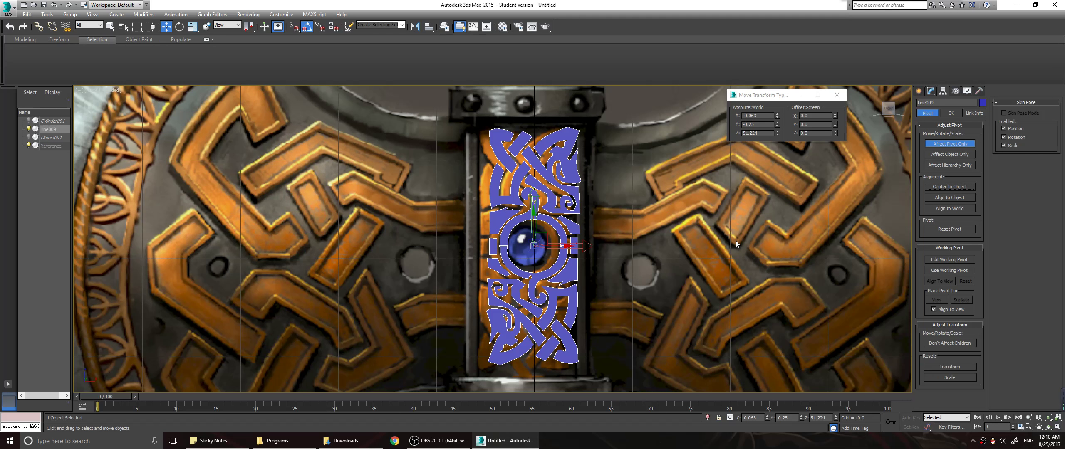
right_click(777, 124)
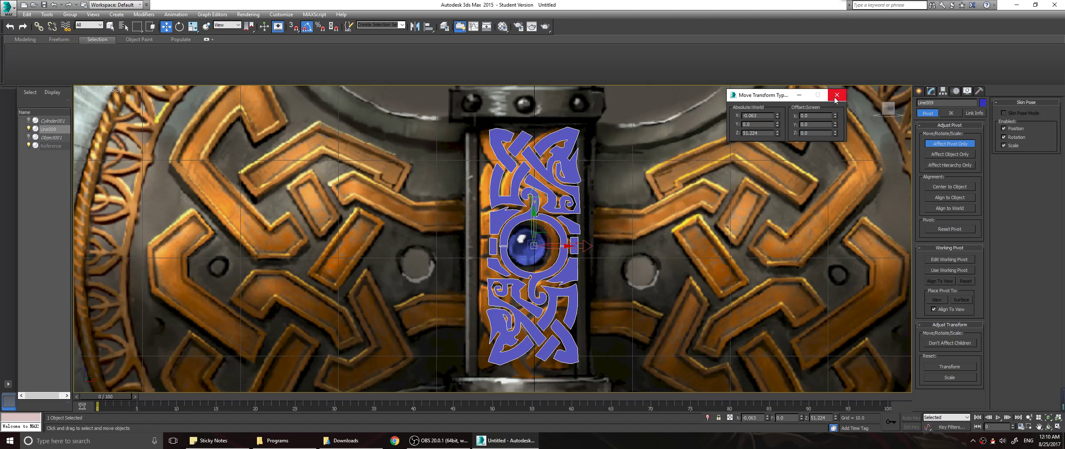
click(837, 96)
click(933, 144)
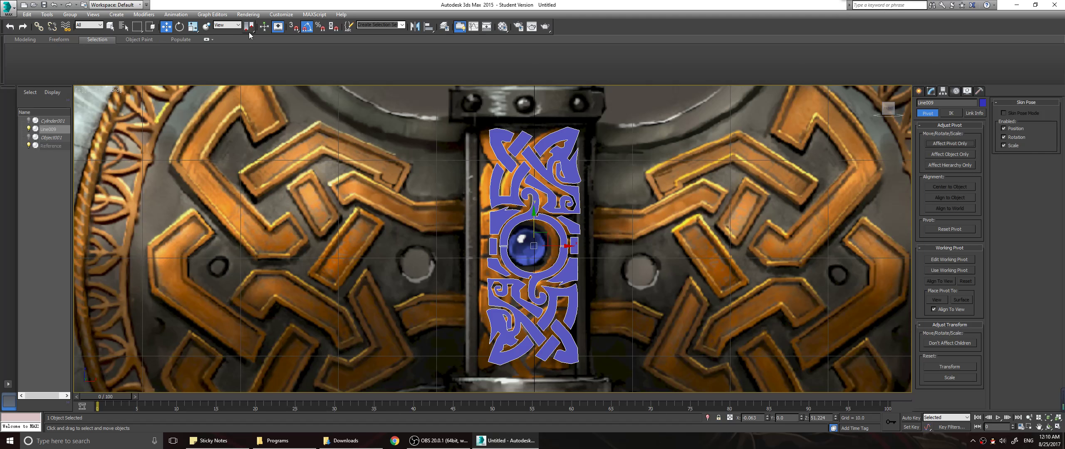
Set the ornament's world X position to 0 to place it on the centre axis
right_click(167, 27)
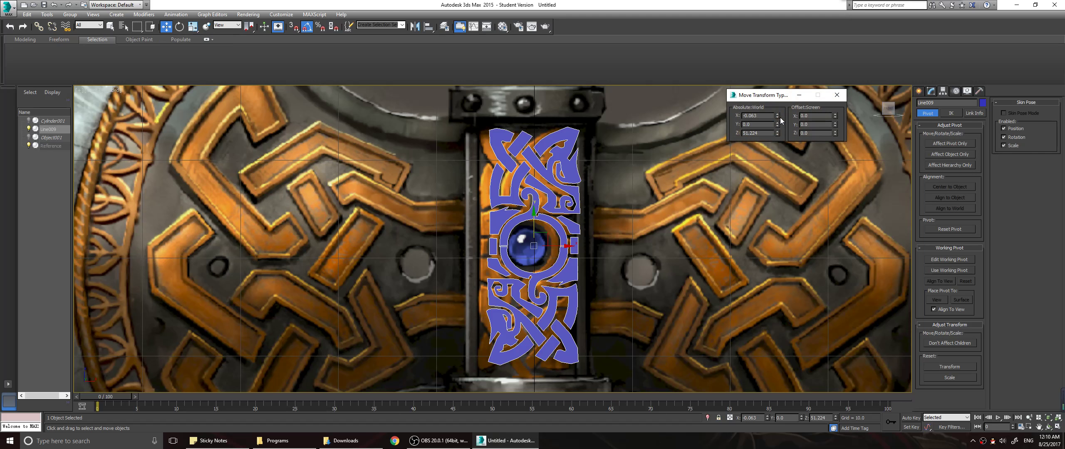
right_click(777, 117)
click(836, 95)
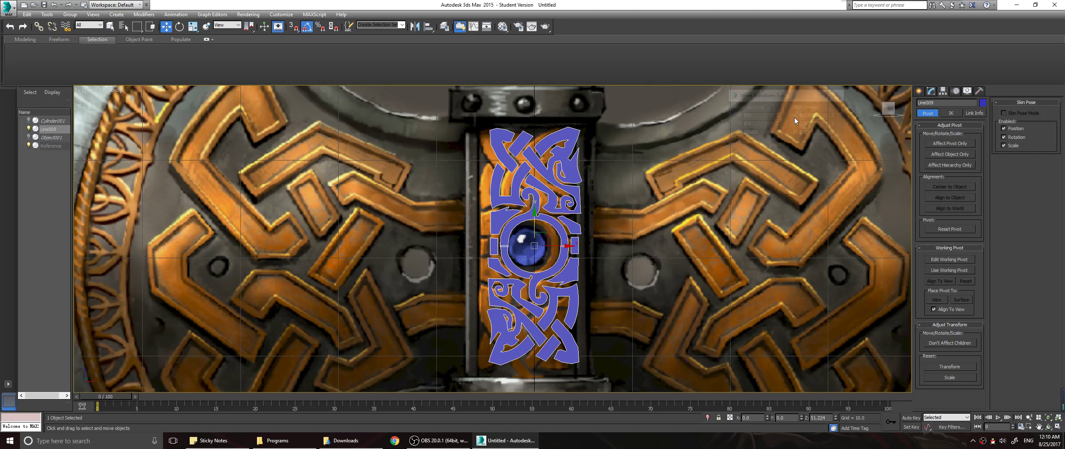
scroll(540, 253, up, 5)
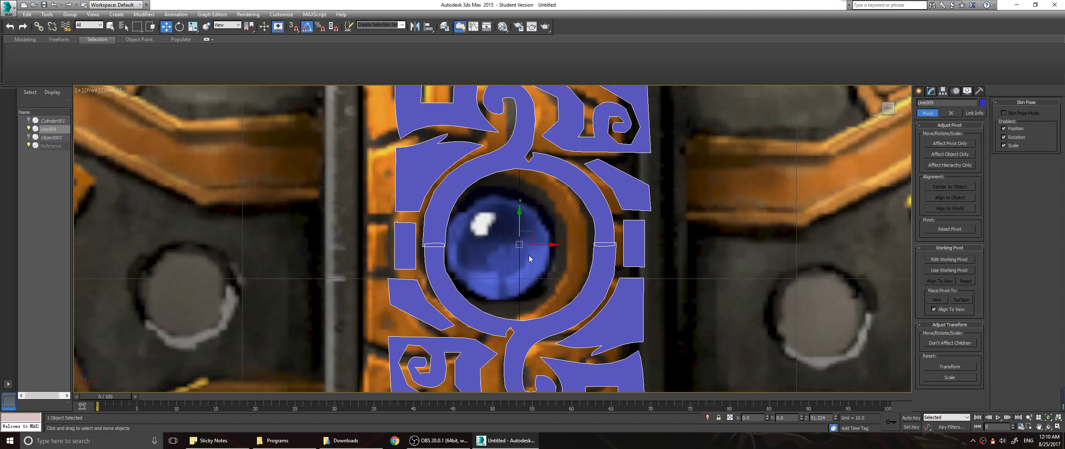
click(32, 137)
click(32, 138)
click(32, 137)
click(32, 137)
scroll(515, 237, down, 4)
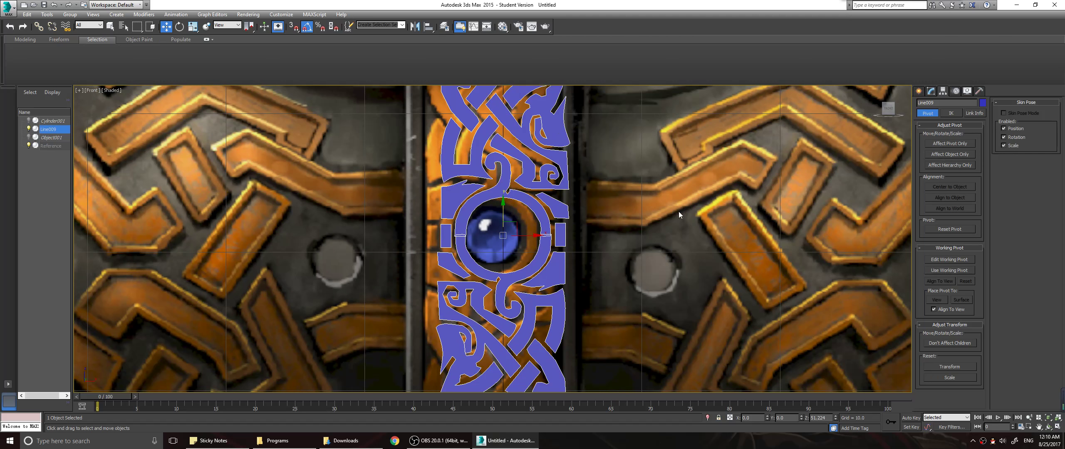
scroll(576, 265, up, 6)
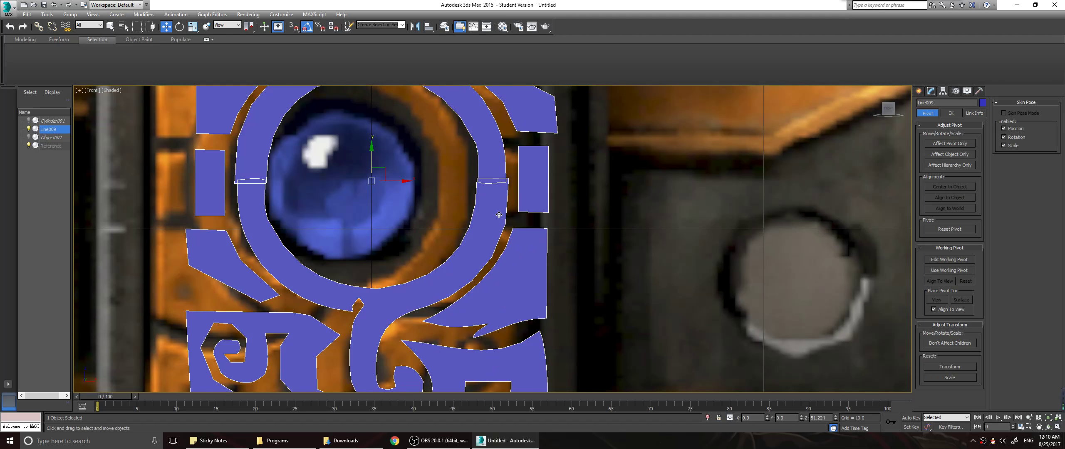
Try moving an overlapping edge at the ring's right-hand joint at edge level, and undo the last change
click(931, 91)
click(959, 208)
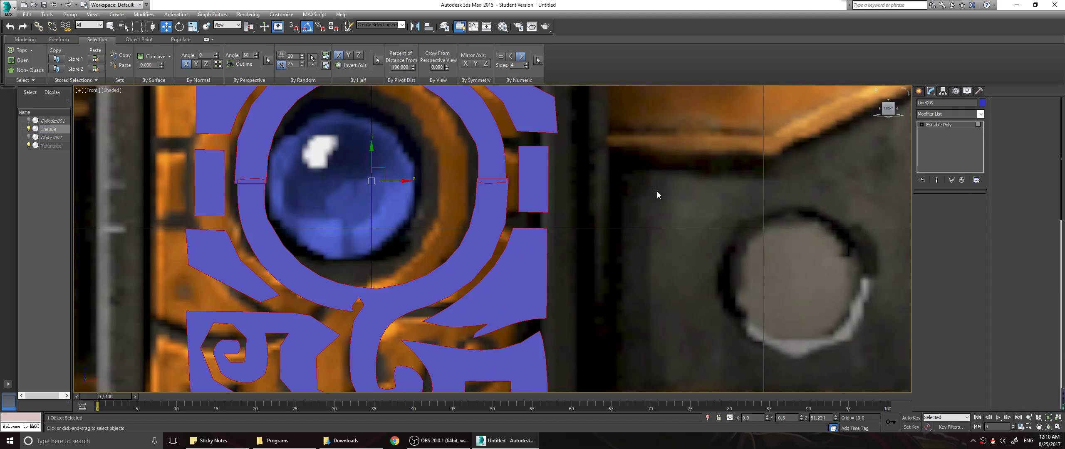
scroll(485, 180, up, 4)
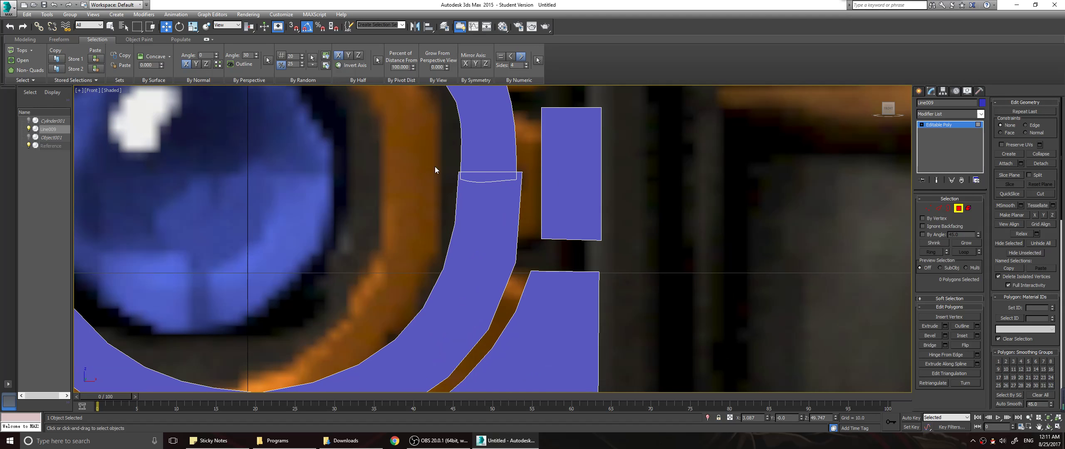
click(939, 208)
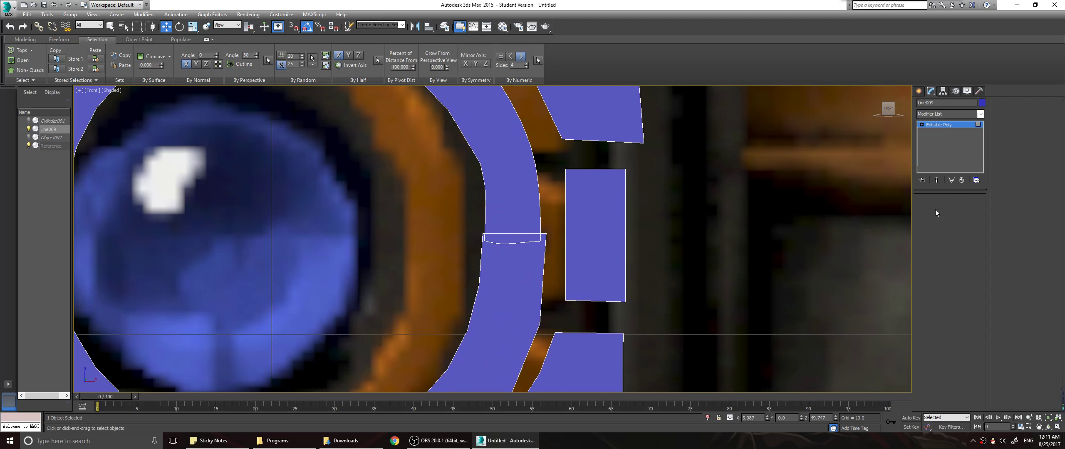
click(527, 233)
drag(515, 211, 514, 191)
click(504, 243)
key(ctrl+z)
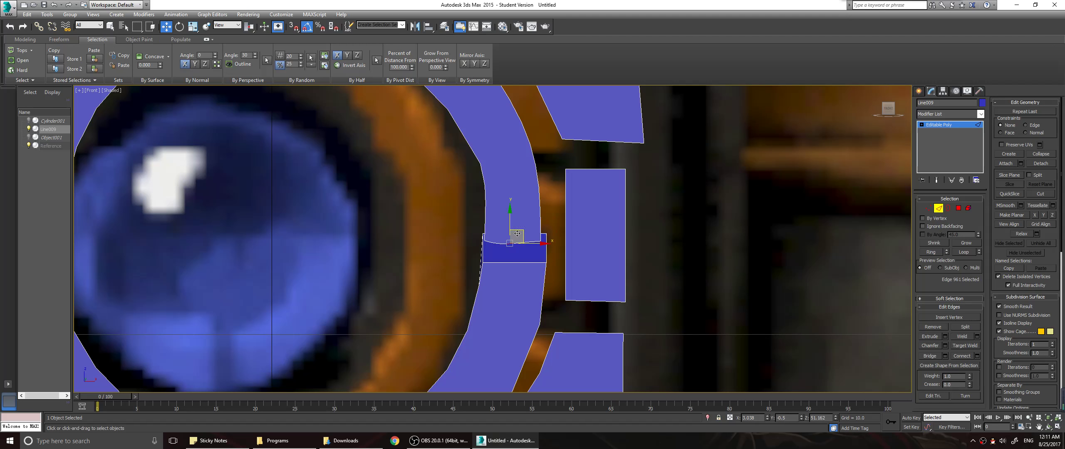
Select the upper ring half's end edges at the right-hand joint and move them up, clear of the lower half
click(495, 243)
click(498, 242)
click(468, 238)
drag(557, 254, 545, 247)
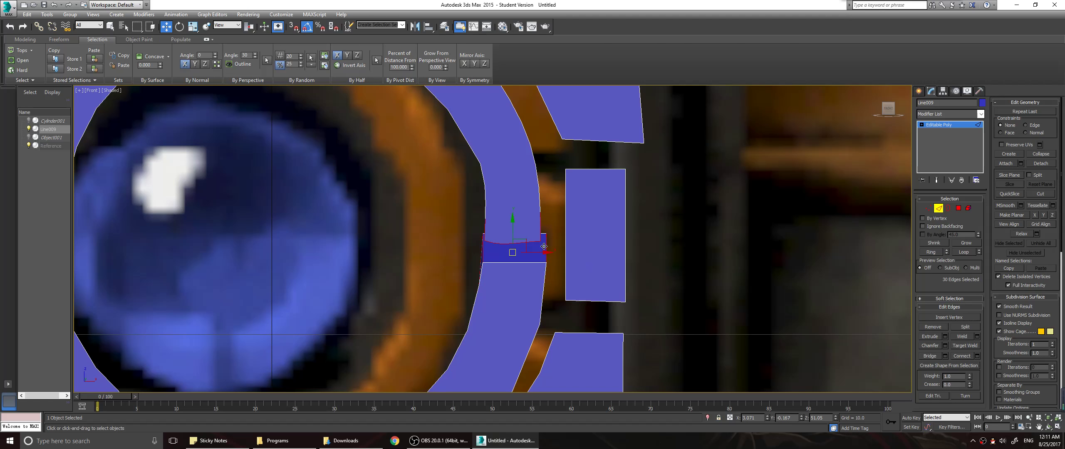
drag(457, 244, 545, 255)
alt+drag(437, 252, 564, 259)
mouse_move(462, 228)
mouse_down()
mouse_move(571, 231)
mouse_move(559, 240)
mouse_up()
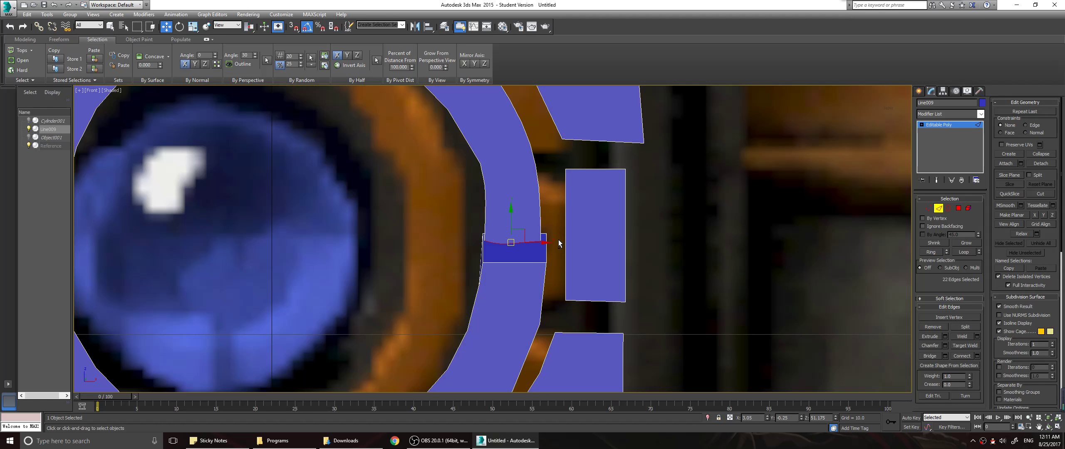
drag(511, 213, 510, 188)
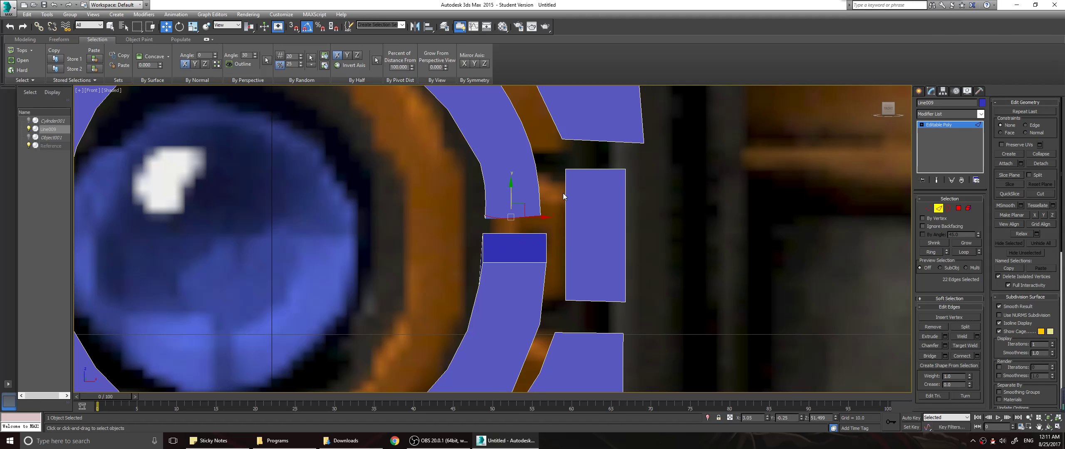
Remove the surplus vertices between the corners along the end of the upper ring half
key(BackSpace)
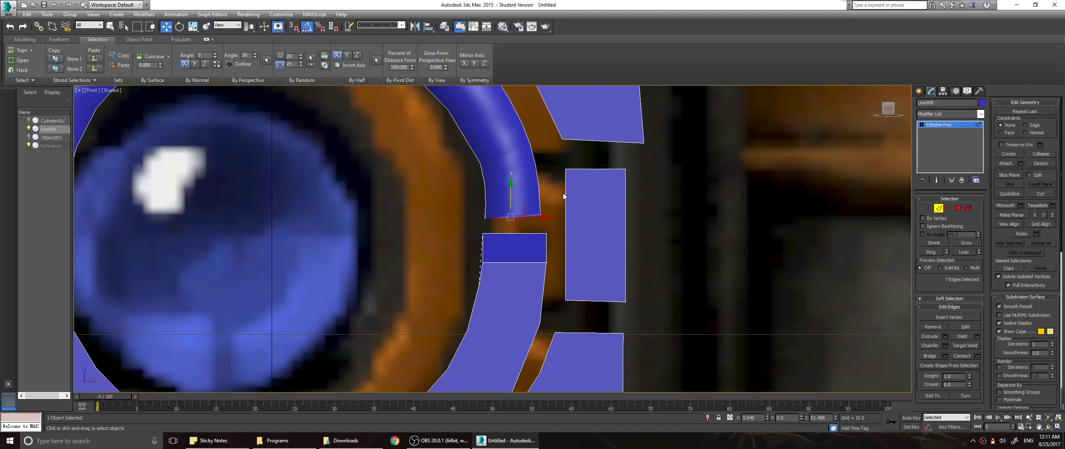
click(573, 194)
click(927, 208)
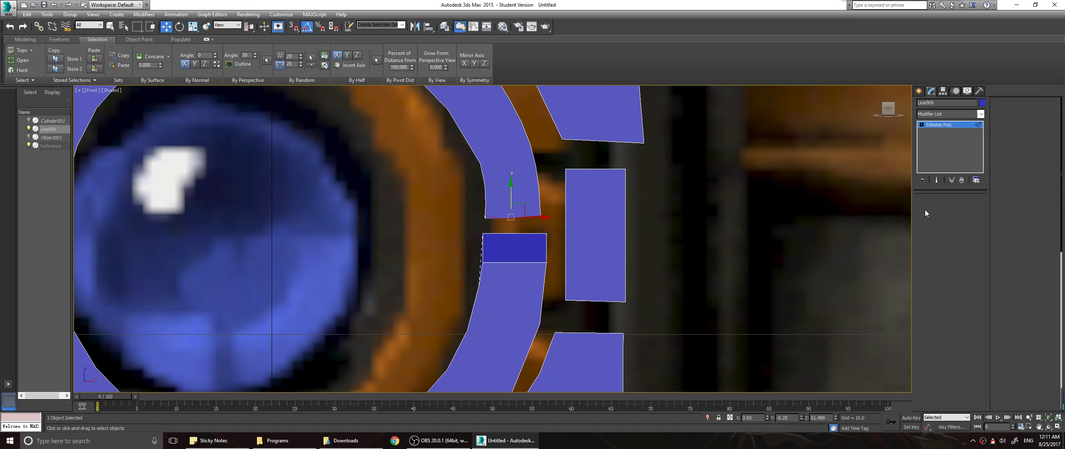
scroll(511, 254, up, 5)
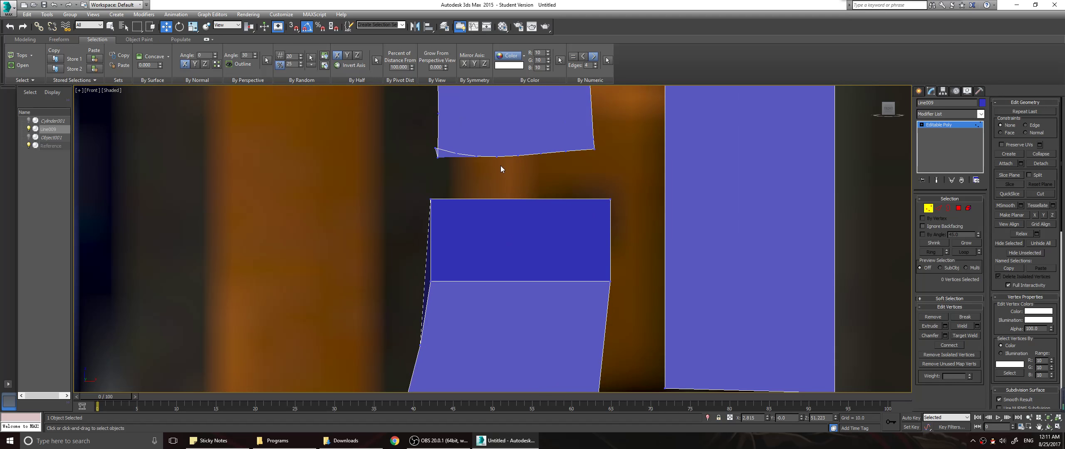
middle_drag(463, 156, 465, 187)
drag(549, 203, 582, 202)
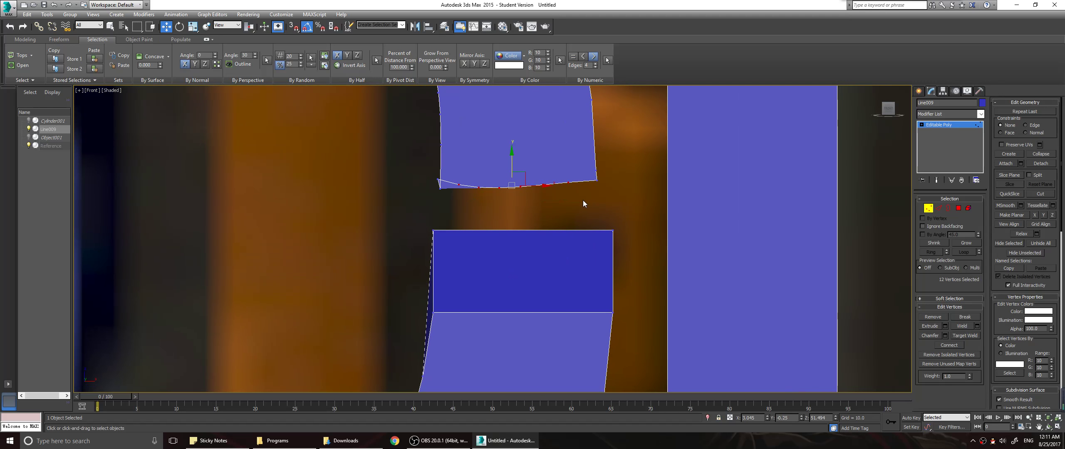
key(BackSpace)
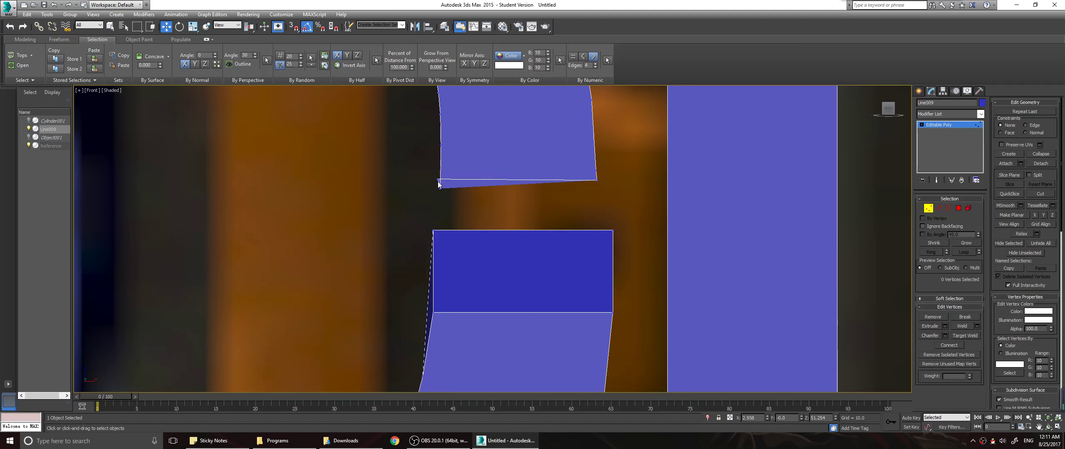
Remove the leftover extra vertices beside the inner and outer corners of the upper ring end
scroll(475, 184, down, 3)
alt+middle_drag(492, 202, 529, 198)
scroll(481, 192, up, 4)
drag(432, 186, 475, 216)
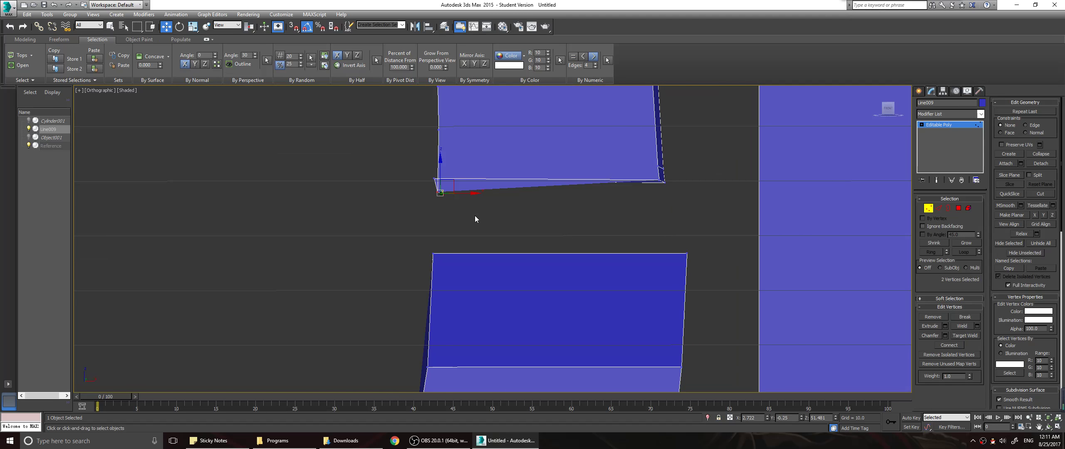
key(BackSpace)
alt+middle_drag(475, 216, 614, 195)
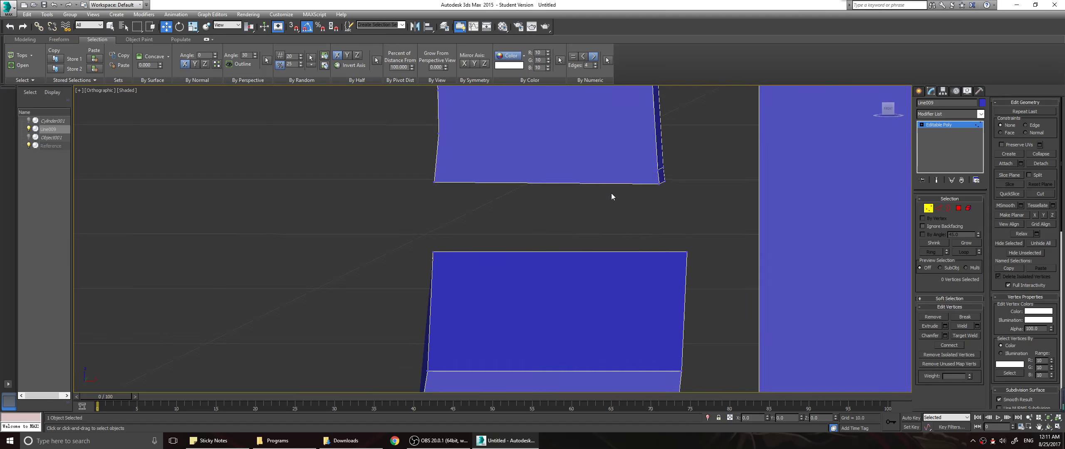
drag(635, 159, 686, 174)
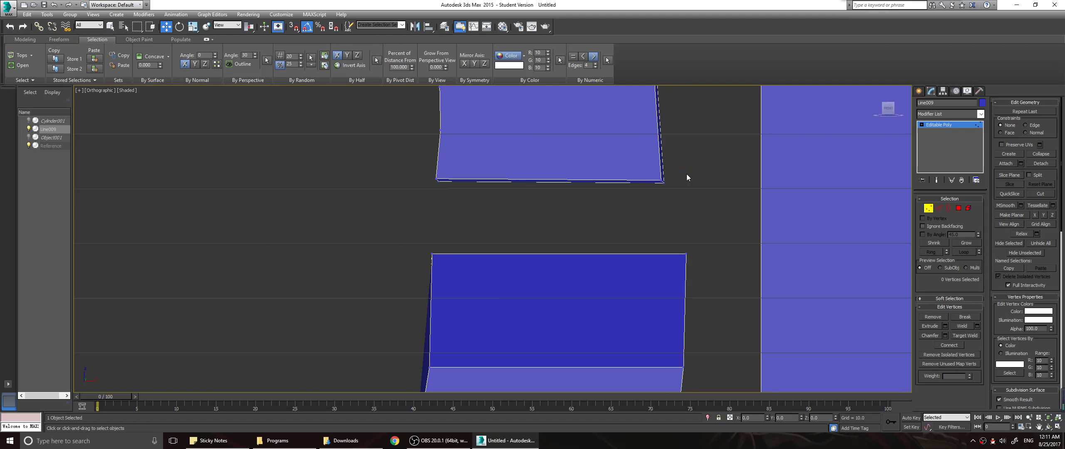
Delete the end polygon of the upper ring half and the facing polygon on the lower half's end
mouse_move(686, 173)
alt+middle_down()
mouse_move(673, 177)
mouse_move(679, 172)
alt+middle_up()
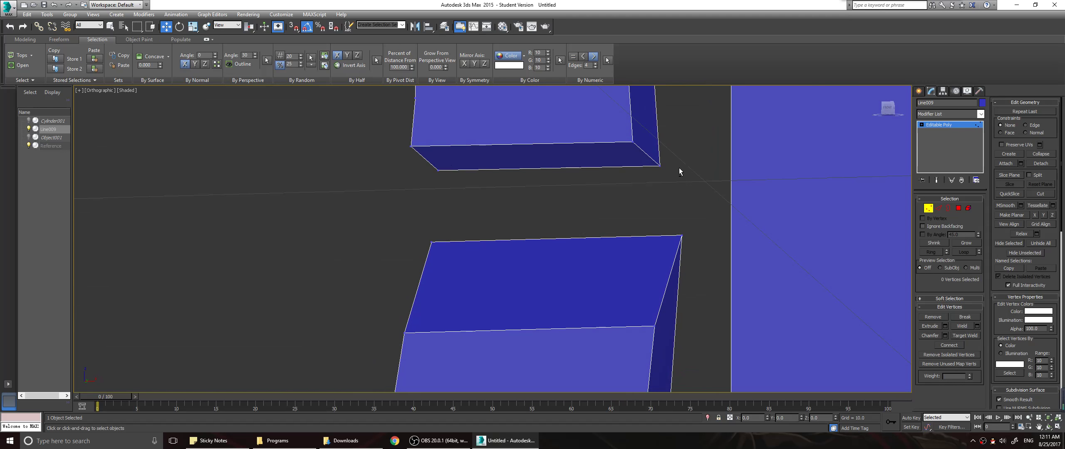
click(938, 208)
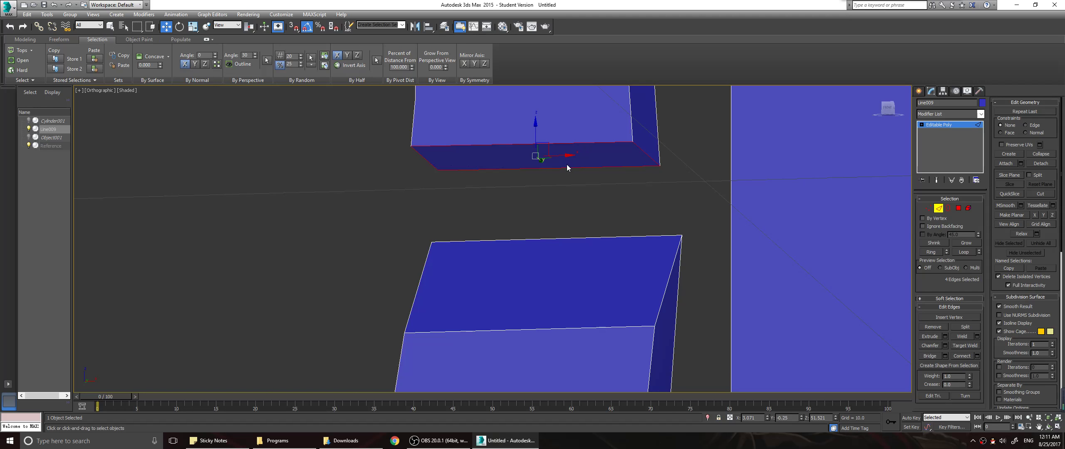
click(959, 208)
click(541, 157)
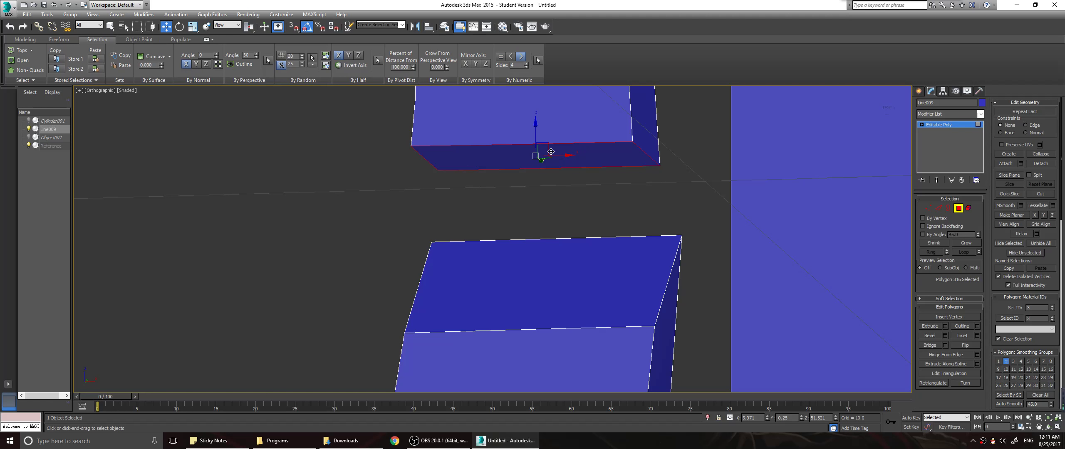
key(Delete)
click(549, 268)
key(Delete)
Bridge the facing inner, front and outer edge pairs to join the upper and lower ring halves
alt+middle_drag(616, 214, 636, 200)
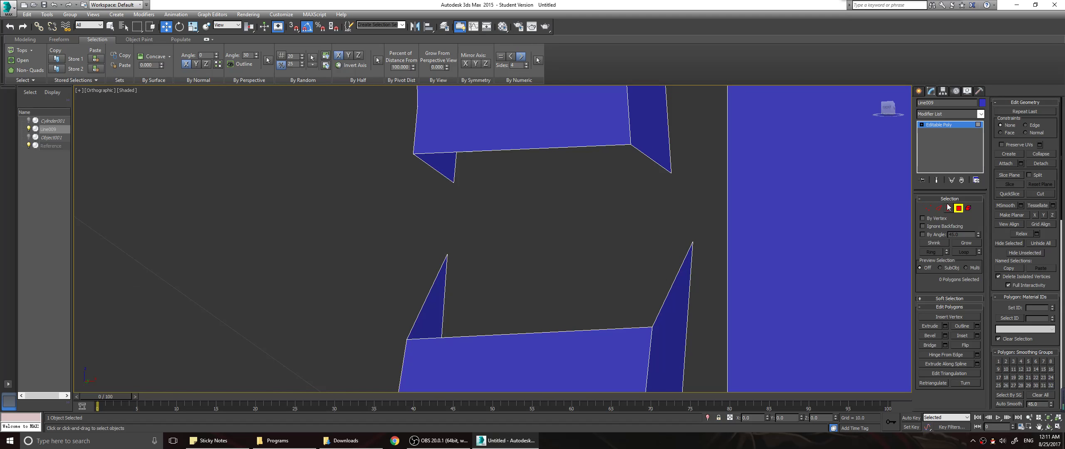
key(2)
click(449, 179)
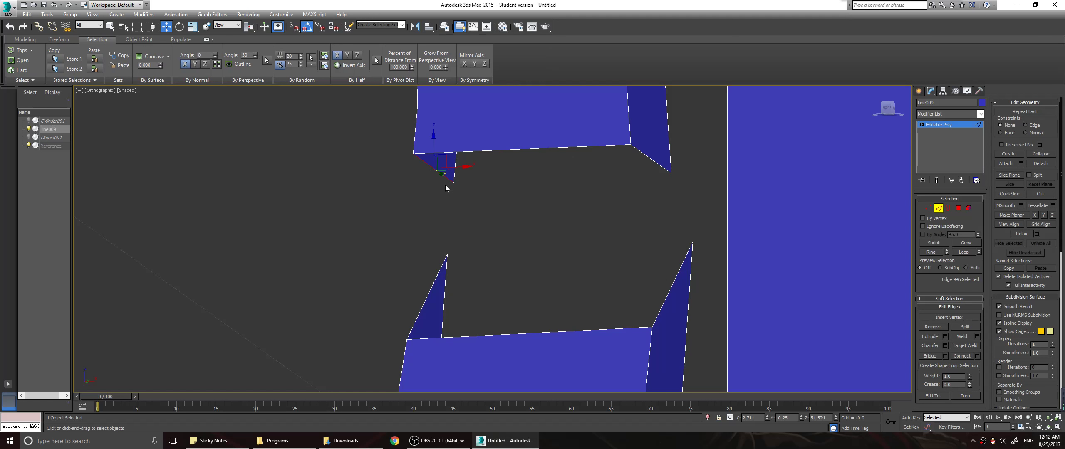
ctrl+click(440, 273)
click(929, 356)
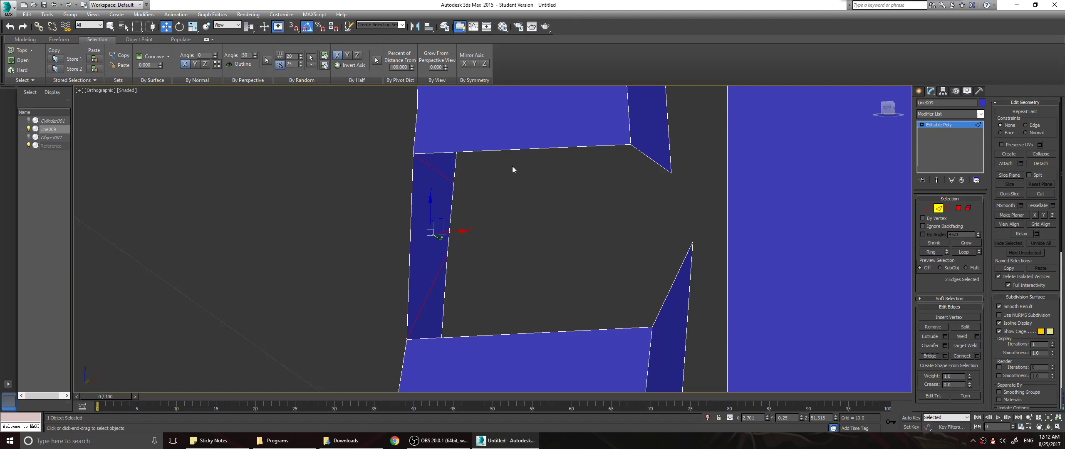
click(508, 149)
ctrl+click(529, 333)
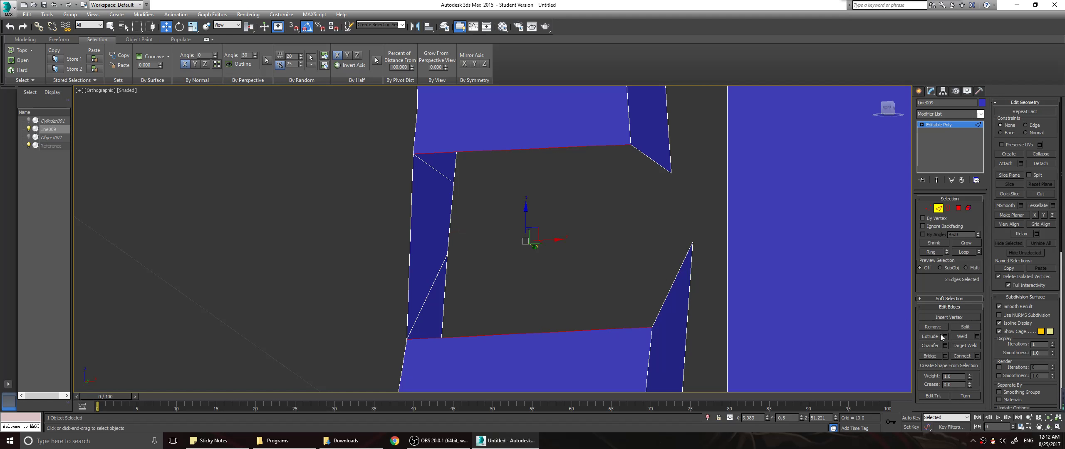
click(931, 357)
click(657, 165)
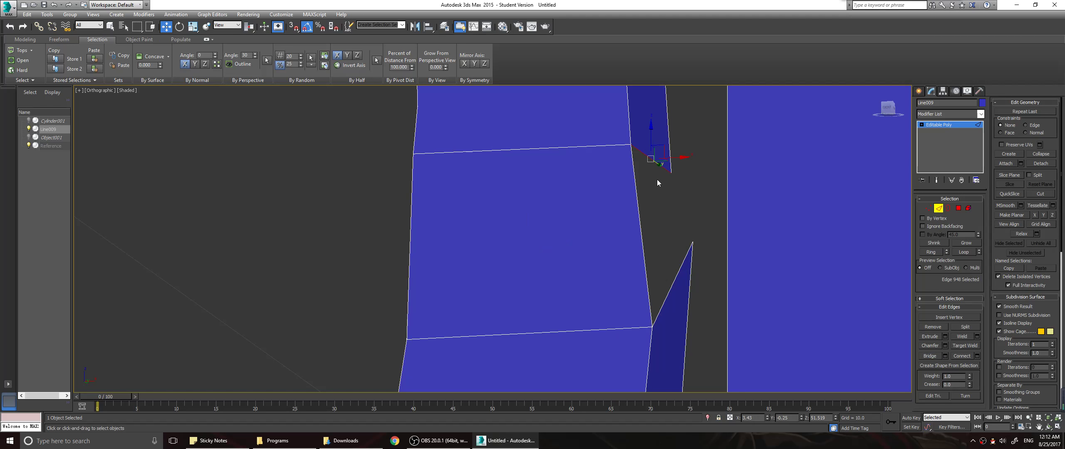
ctrl+click(681, 264)
click(930, 356)
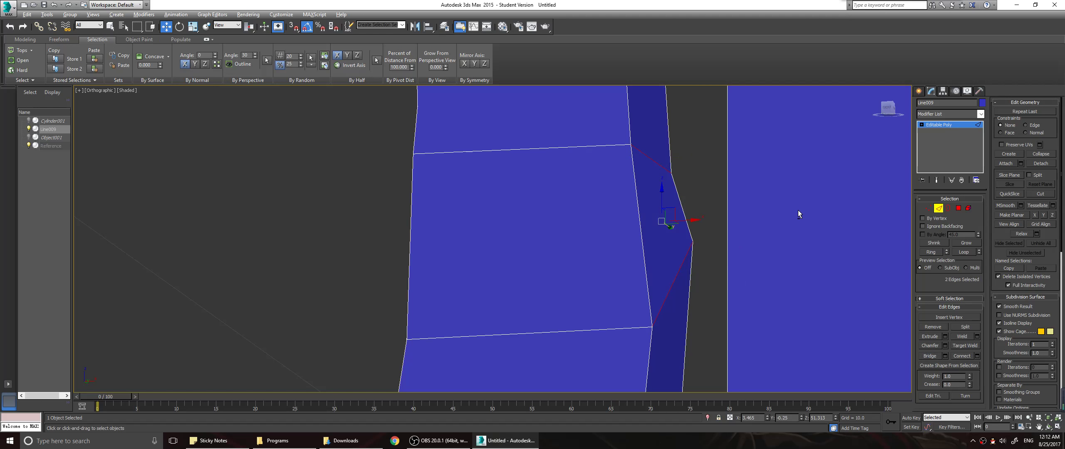
Move the stray back vertex on the bridged section's inner side down onto the lower inner corner
mouse_move(798, 210)
alt+middle_down()
mouse_move(718, 221)
mouse_move(802, 220)
alt+middle_up()
scroll(812, 237, down, 6)
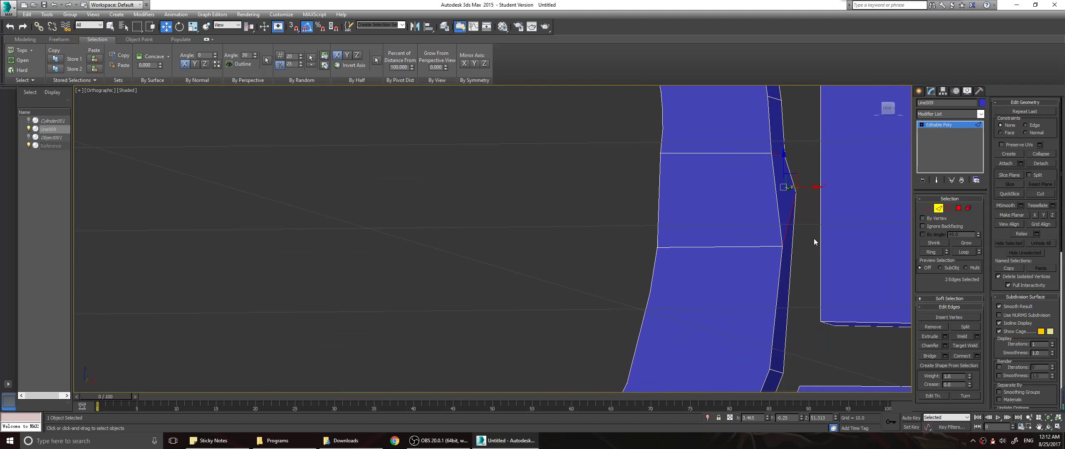
scroll(811, 237, up, 4)
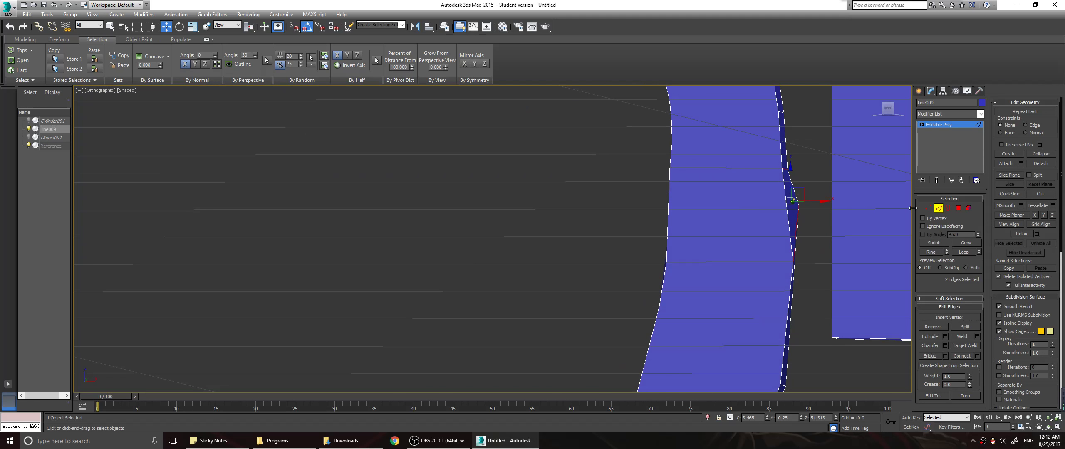
click(928, 209)
key(f)
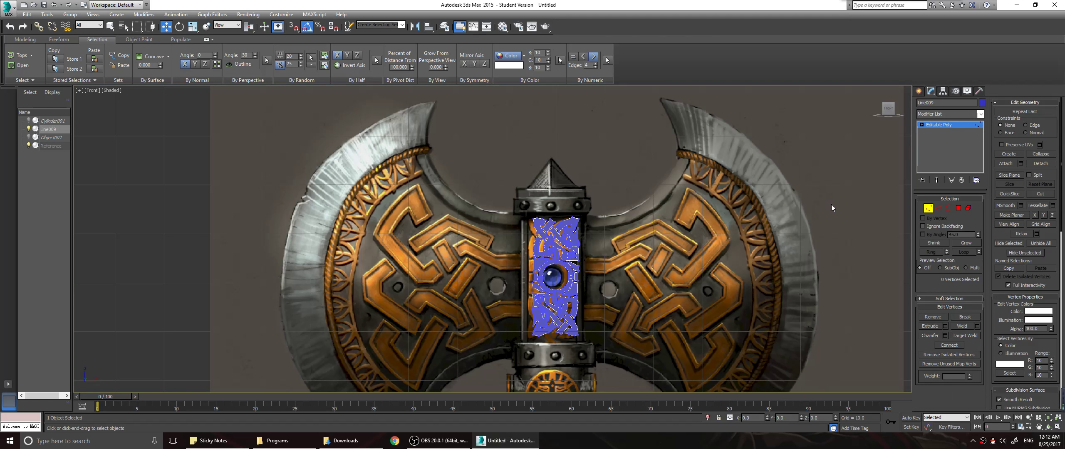
scroll(574, 250, up, 8)
scroll(555, 224, down, 5)
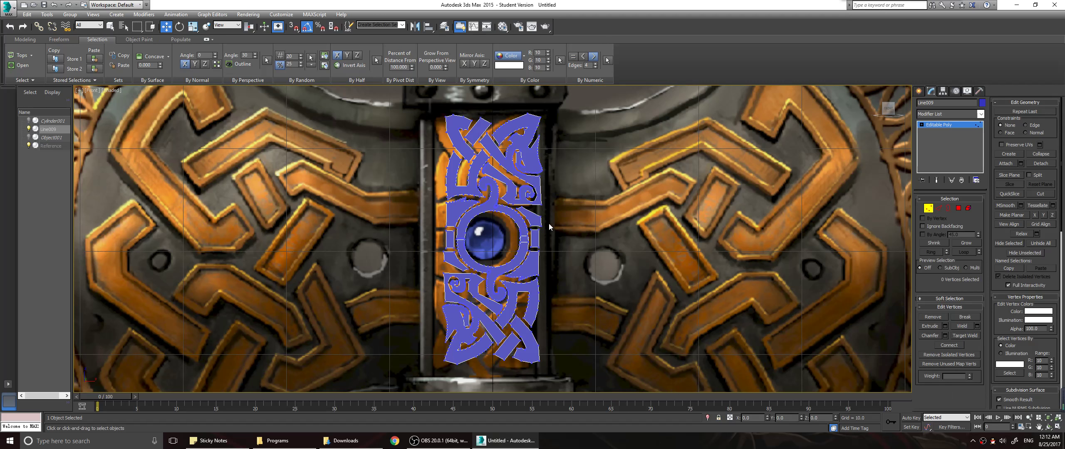
scroll(522, 236, up, 7)
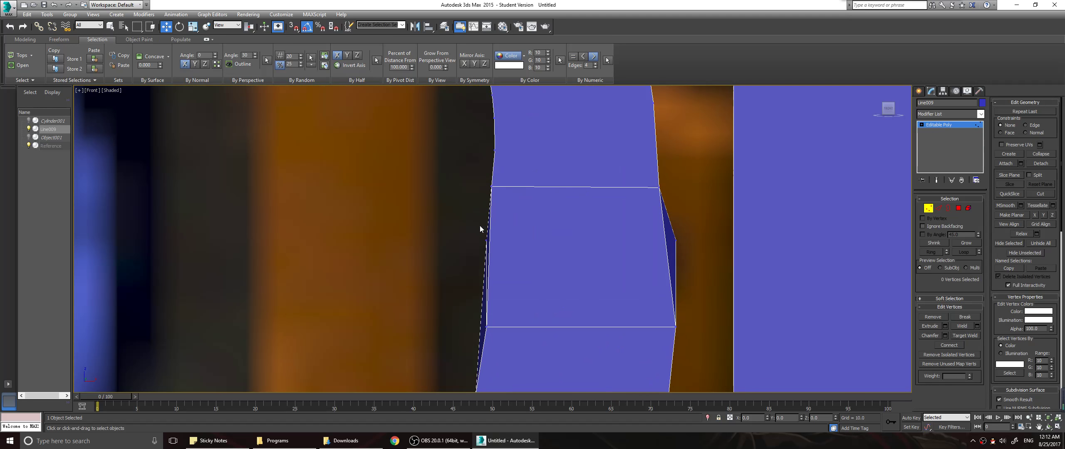
click(486, 240)
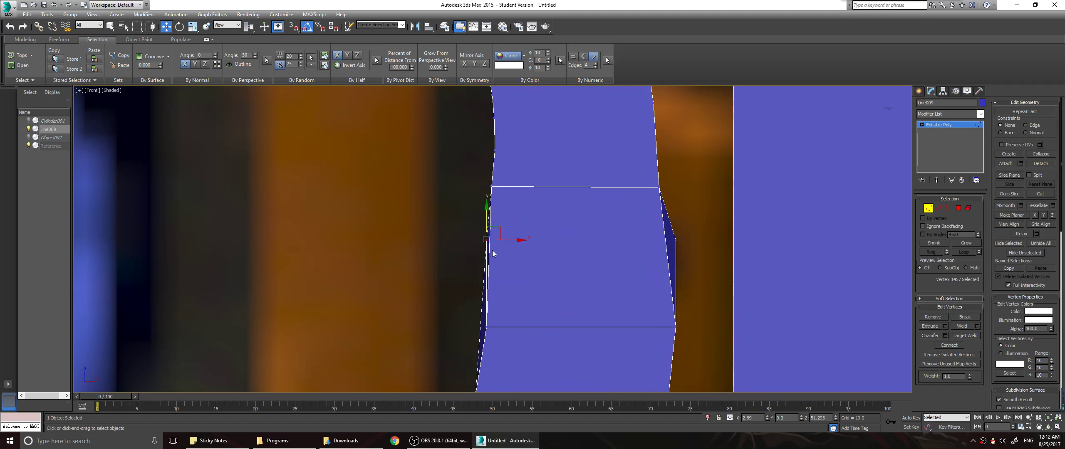
click(493, 320)
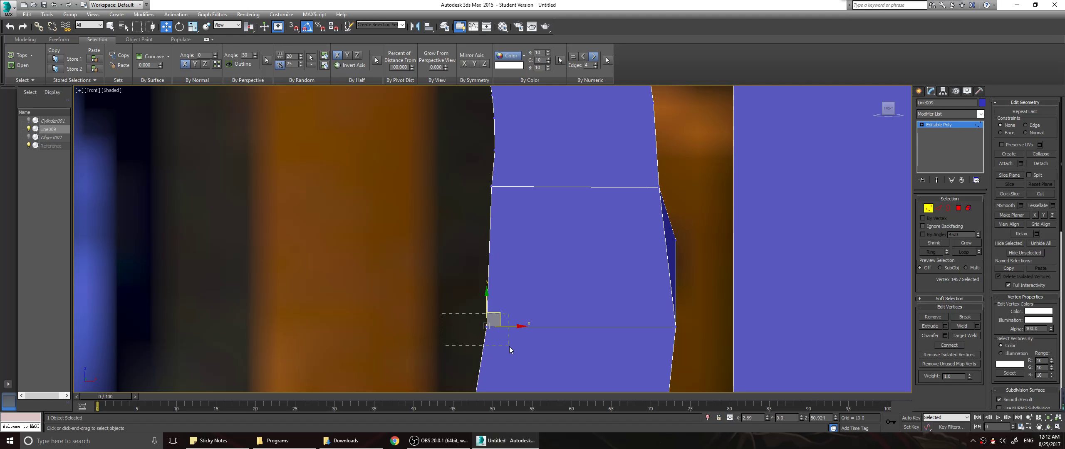
drag(510, 347, 511, 349)
Select the front and back vertices of the bridged section's lower outer corner and align them with Make Planar
alt+middle_drag(783, 263, 762, 261)
drag(660, 234, 697, 342)
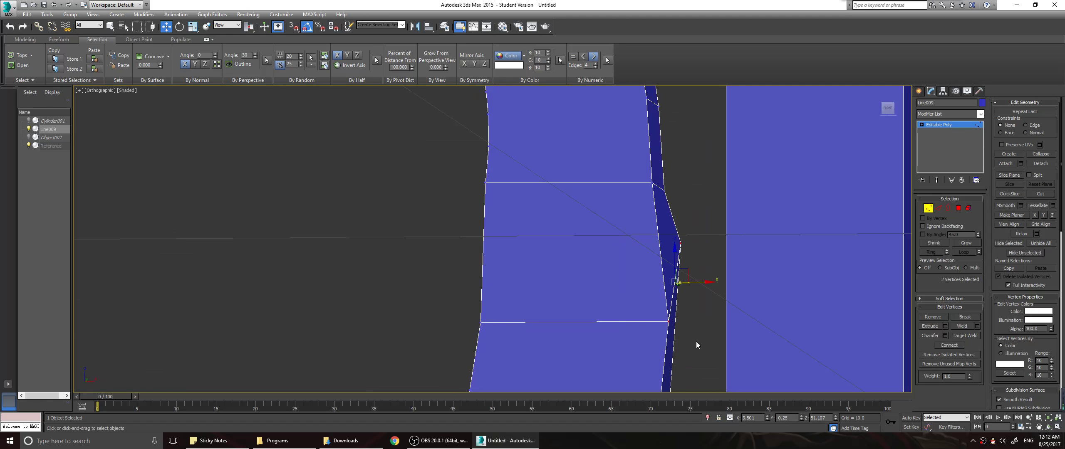
click(1035, 215)
alt+middle_drag(703, 266, 720, 267)
key(f)
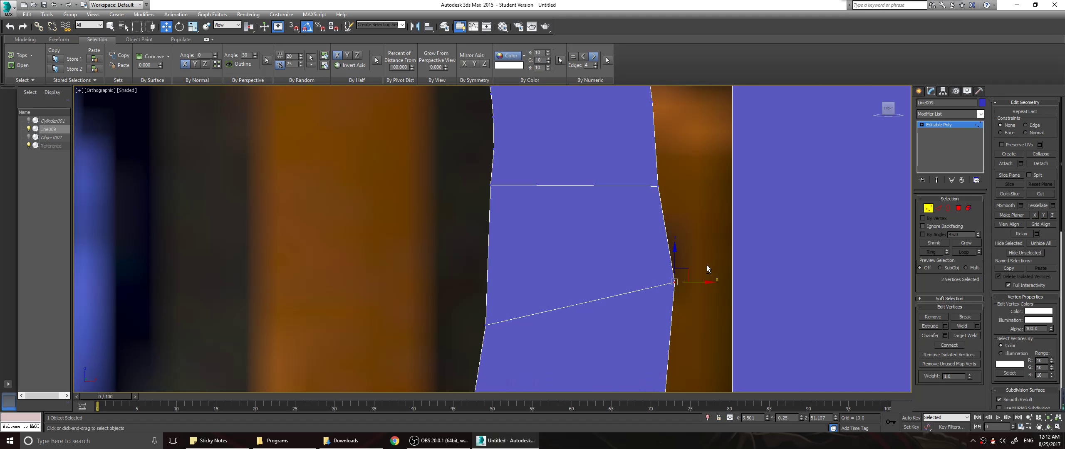
Move the bridge's lower outer corner vertices inward and down, and nudge its upper inner corner vertices to smooth the ring's curve
scroll(698, 257, down, 12)
scroll(639, 256, up, 7)
middle_drag(399, 256, 572, 208)
scroll(397, 294, up, 10)
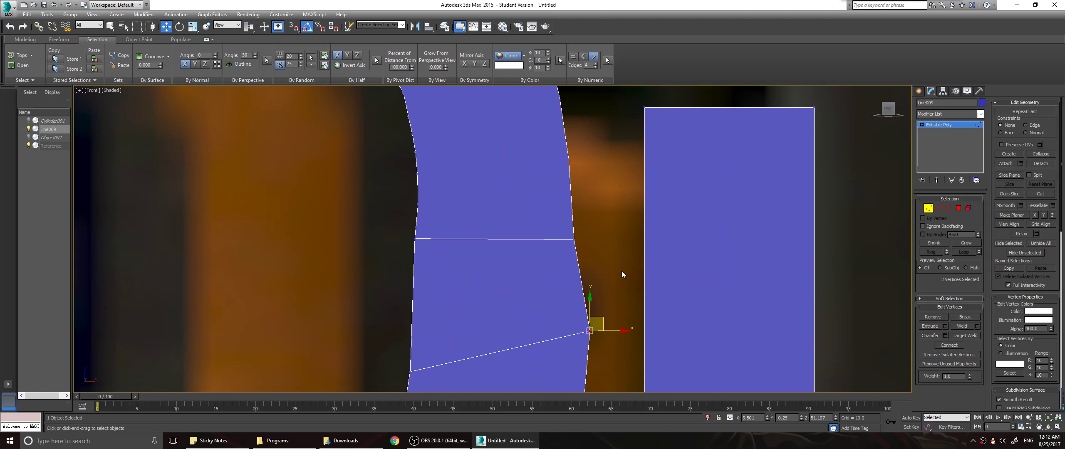
middle_drag(622, 271, 664, 173)
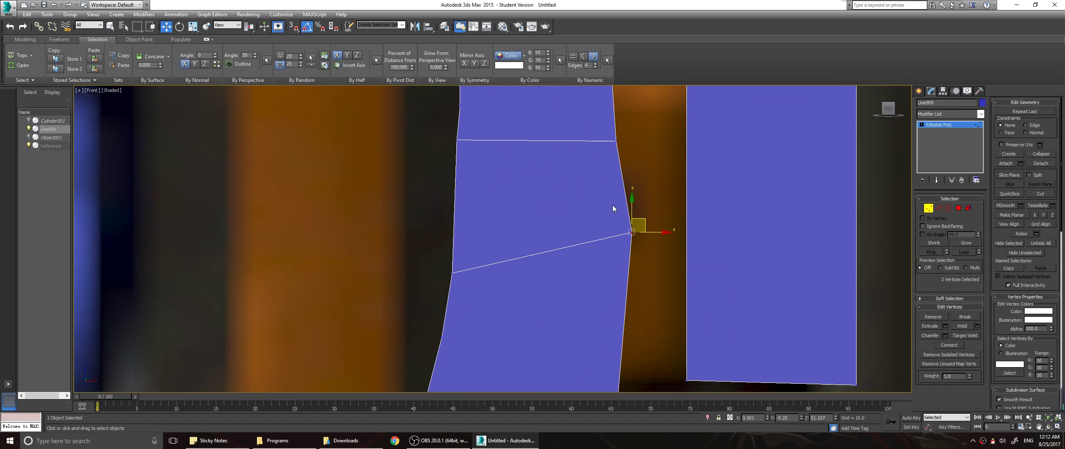
drag(640, 219, 626, 247)
click(452, 273)
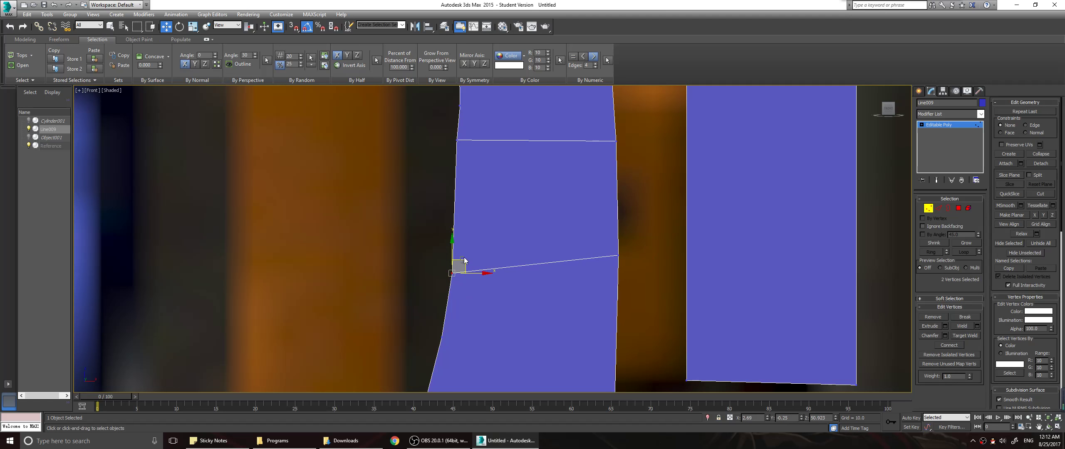
middle_drag(487, 185, 499, 233)
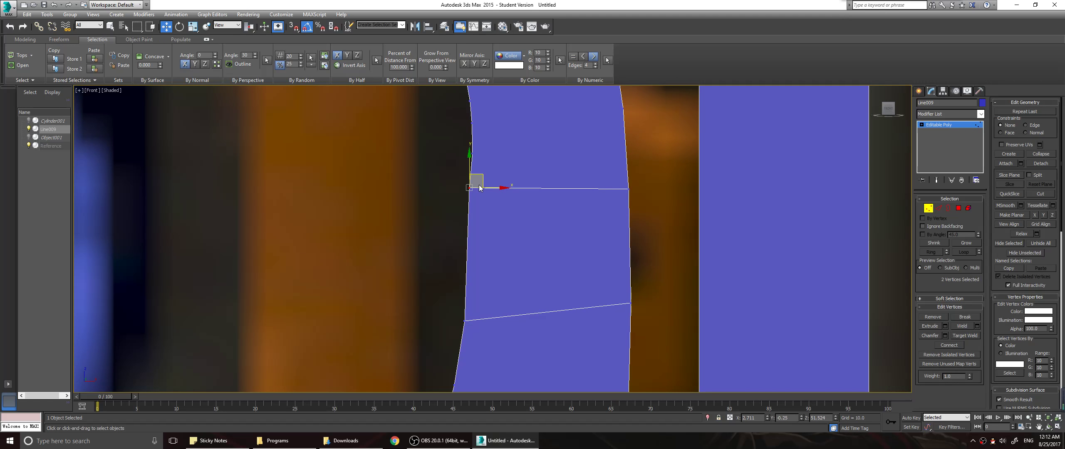
drag(476, 181, 469, 201)
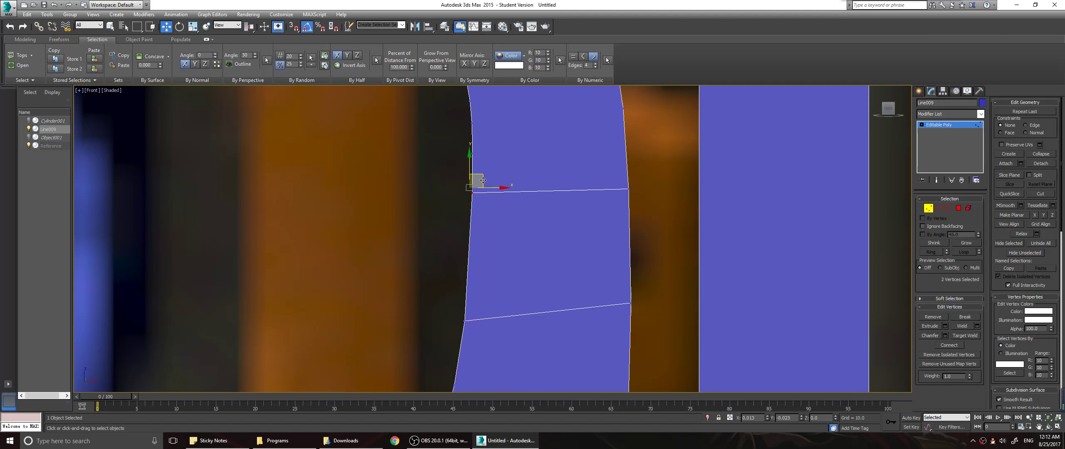
Remove the arched row of vertices from the lower half's end at the unbridged ring joint beside the gem
scroll(575, 238, down, 5)
middle_drag(462, 252, 640, 245)
mouse_move(479, 248)
middle_down()
mouse_move(587, 268)
mouse_move(657, 263)
middle_up()
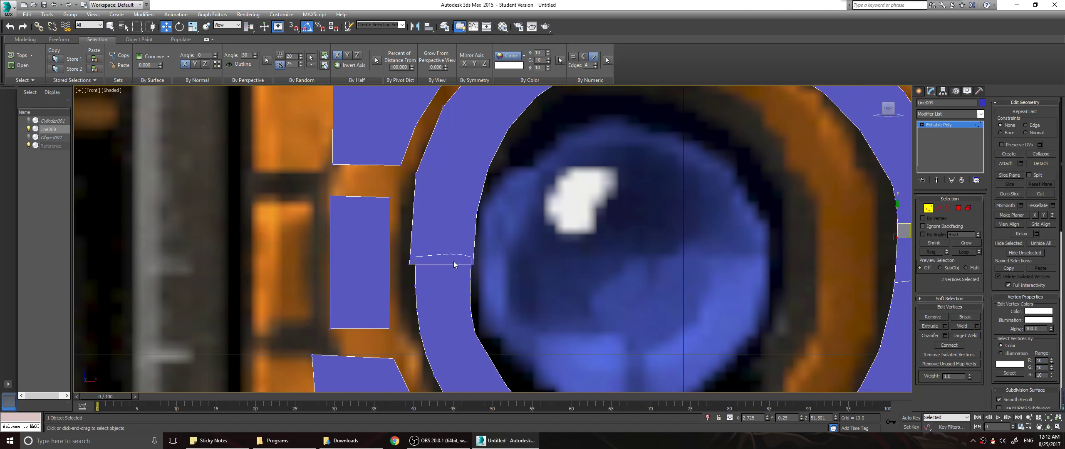
scroll(453, 264, up, 5)
middle_drag(436, 270, 486, 268)
drag(537, 254, 556, 251)
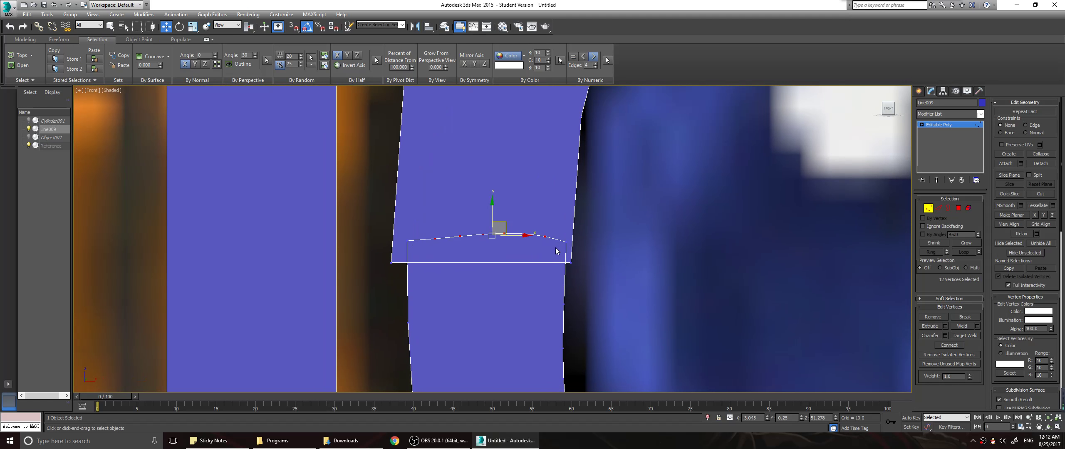
key(BackSpace)
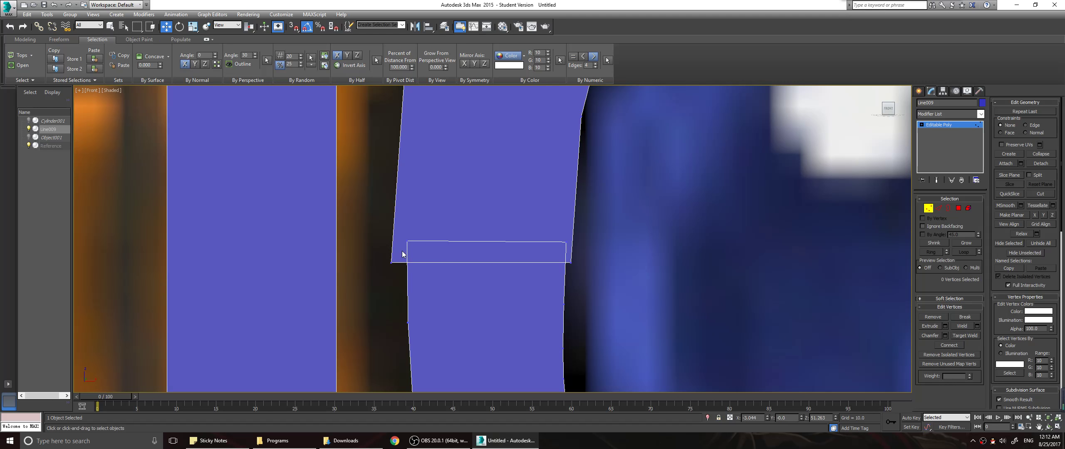
Move the upper half's outer and inner end-corner vertices upward to open a gap at the ring joint
drag(402, 252, 383, 272)
drag(391, 232, 391, 179)
drag(566, 253, 594, 276)
drag(571, 229, 566, 188)
Delete the facing end-cap polygons of the upper and lower ring halves
alt+middle_drag(560, 208, 550, 210)
click(959, 208)
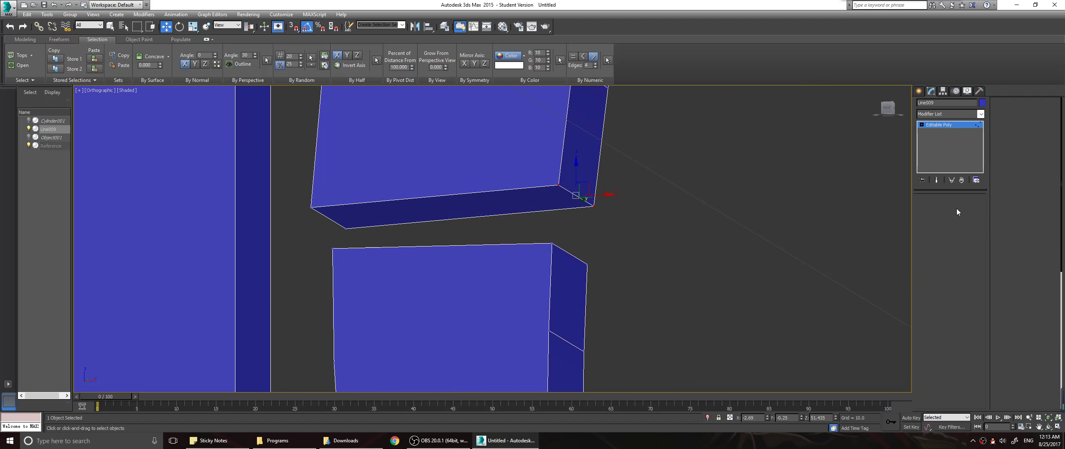
click(546, 201)
key(Delete)
alt+middle_drag(585, 207, 584, 225)
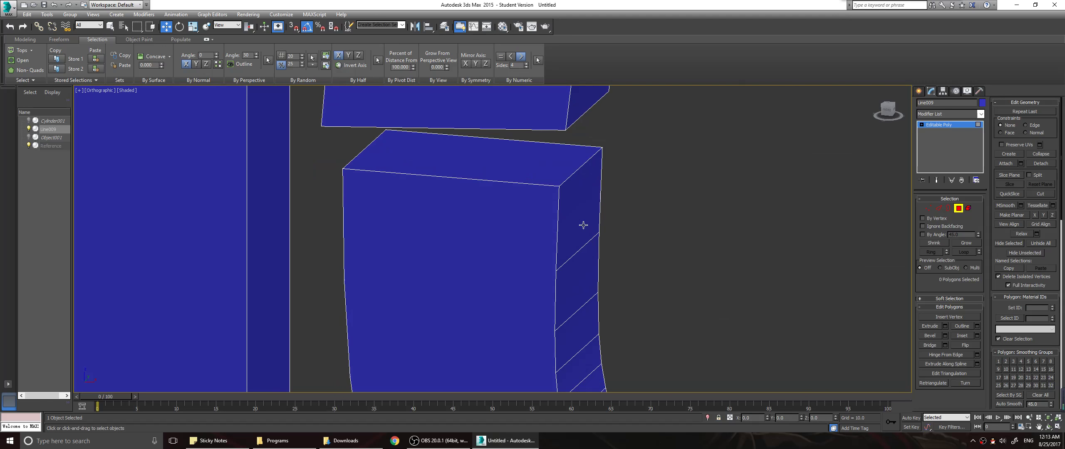
click(531, 174)
key(Delete)
Bridge the open inner, outer and front edge pairs to close the gap at this second ring joint
alt+middle_drag(610, 183, 617, 160)
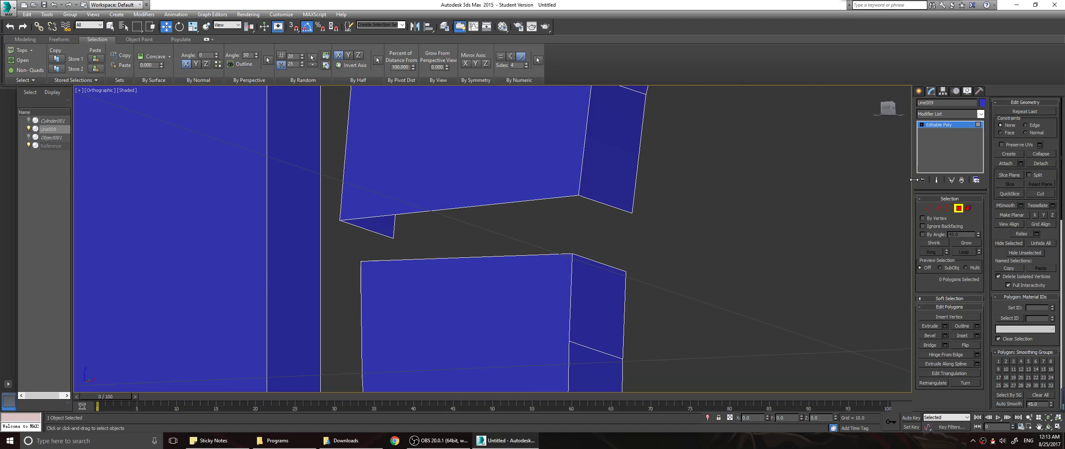
click(938, 208)
click(593, 200)
ctrl+click(601, 265)
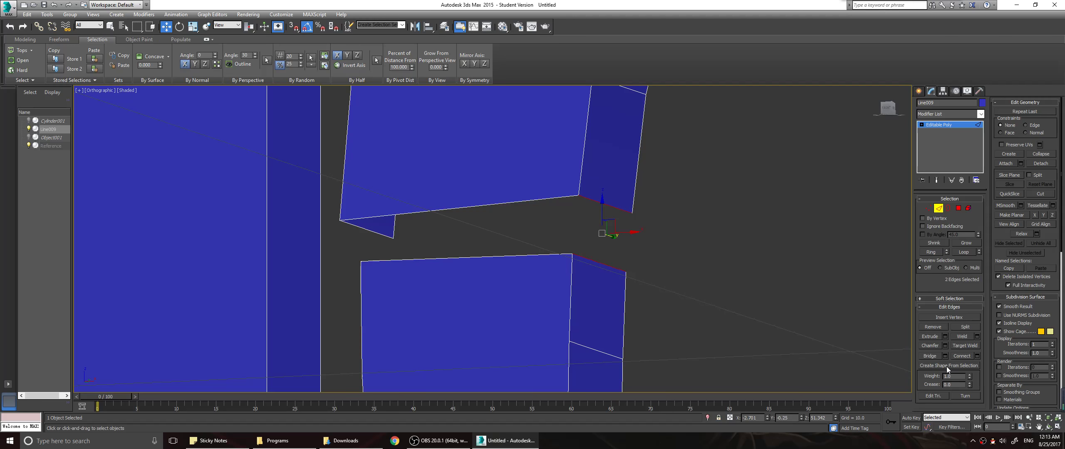
click(939, 356)
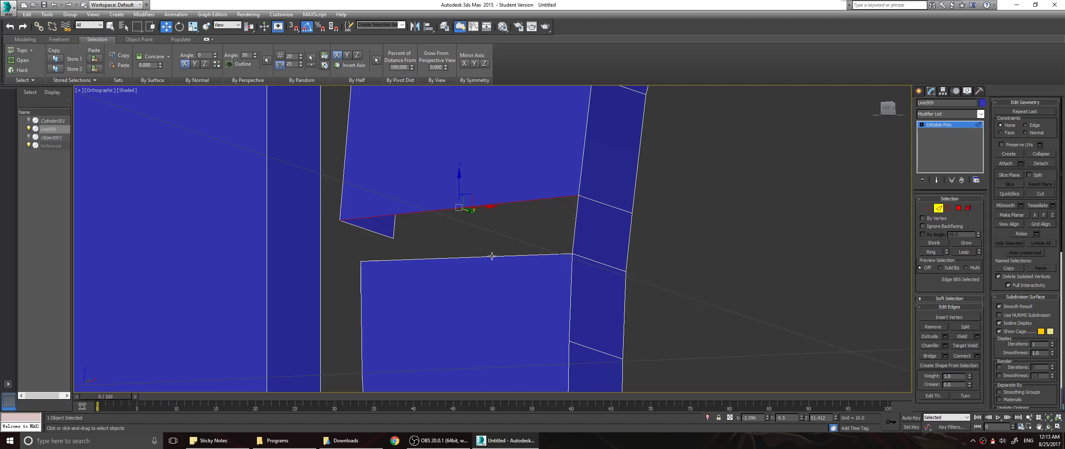
click(372, 231)
alt+middle_drag(496, 247, 494, 283)
ctrl+click(393, 269)
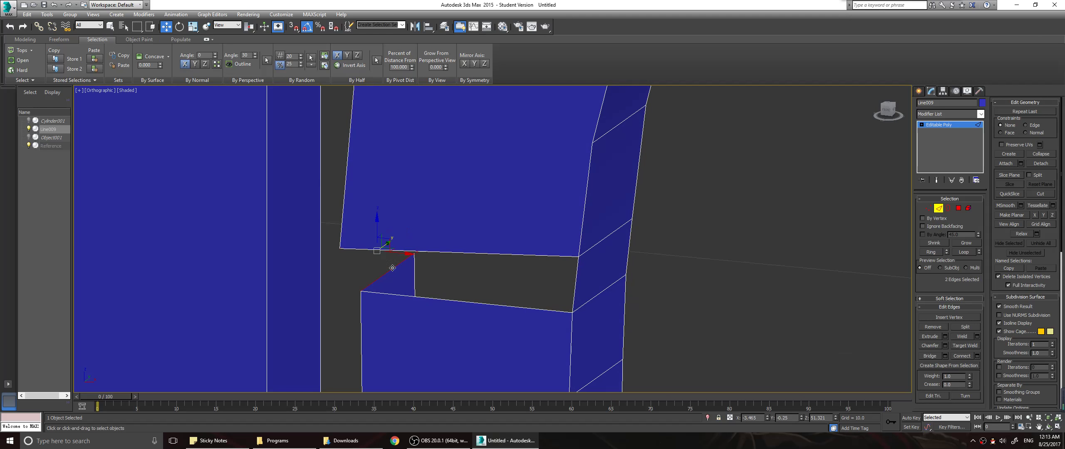
click(528, 260)
click(529, 255)
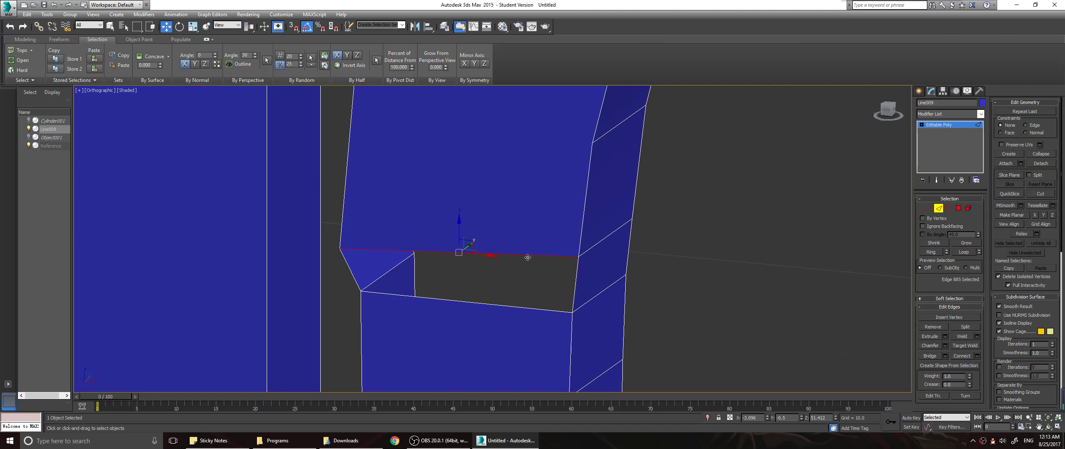
ctrl+click(514, 306)
click(934, 358)
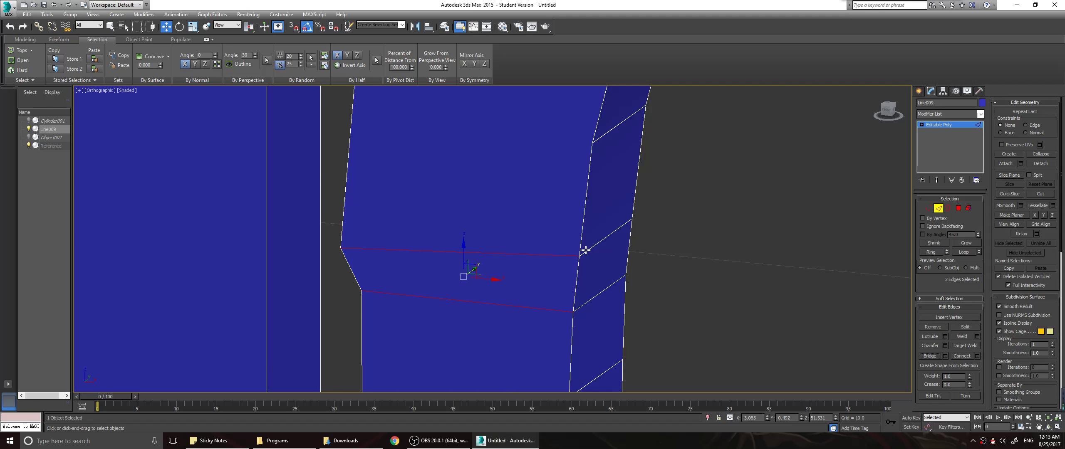
Move the bridged section's upper outer corner vertices inward and up to straighten the kink in the ring's outline
key(f)
scroll(583, 262, down, 4)
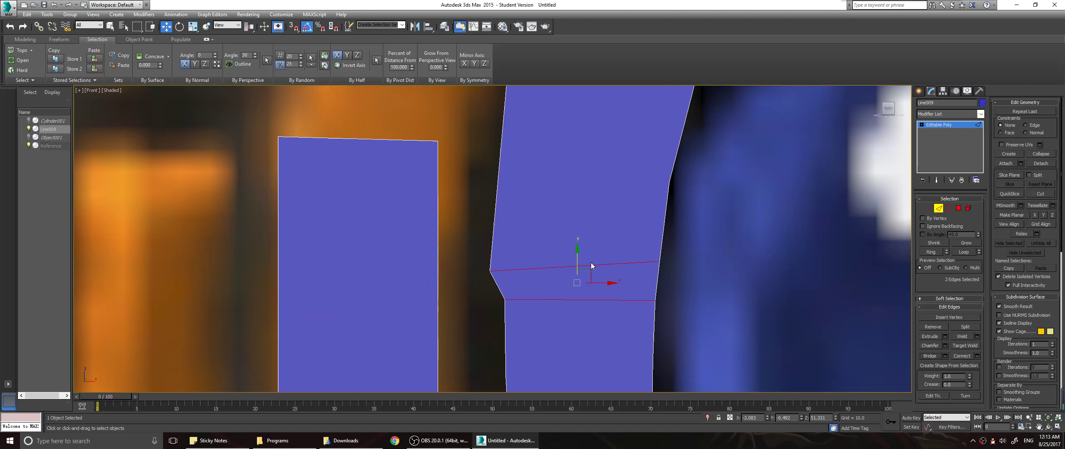
middle_drag(646, 261, 664, 227)
scroll(655, 244, up, 4)
scroll(899, 234, down, 1)
click(929, 209)
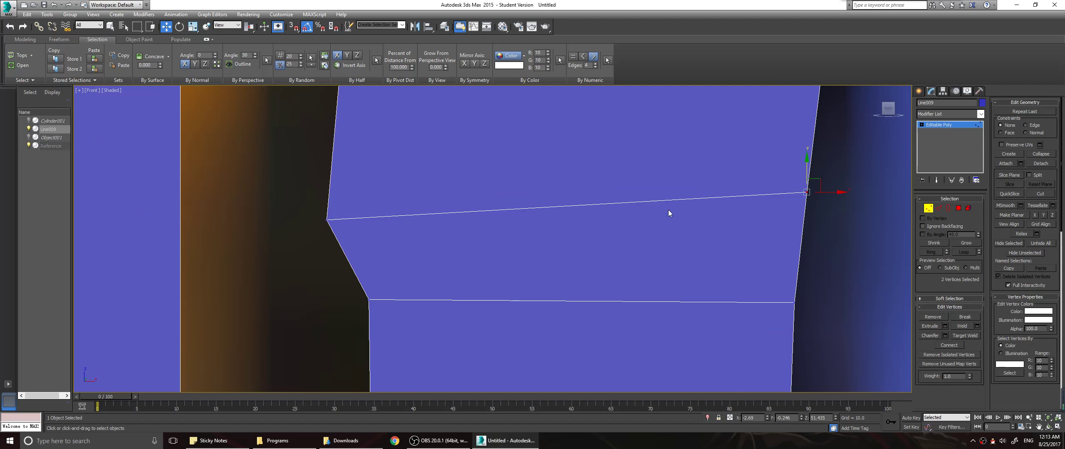
drag(297, 188, 373, 251)
click(338, 210)
key(ctrl+z)
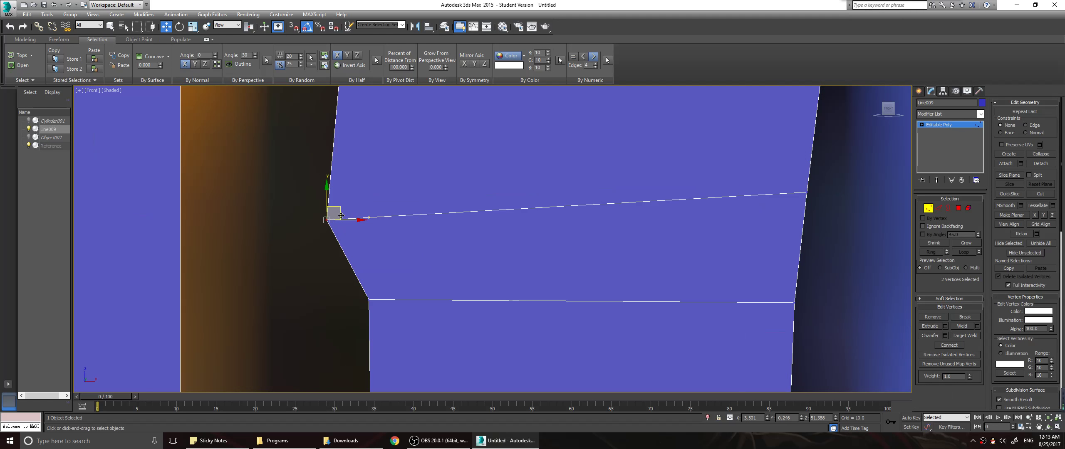
drag(339, 210, 370, 199)
Move the bridge's lower outer corner vertices down and outward, and nudge its upper inner corner vertices inward and up
middle_drag(472, 266, 429, 152)
scroll(429, 152, down, 2)
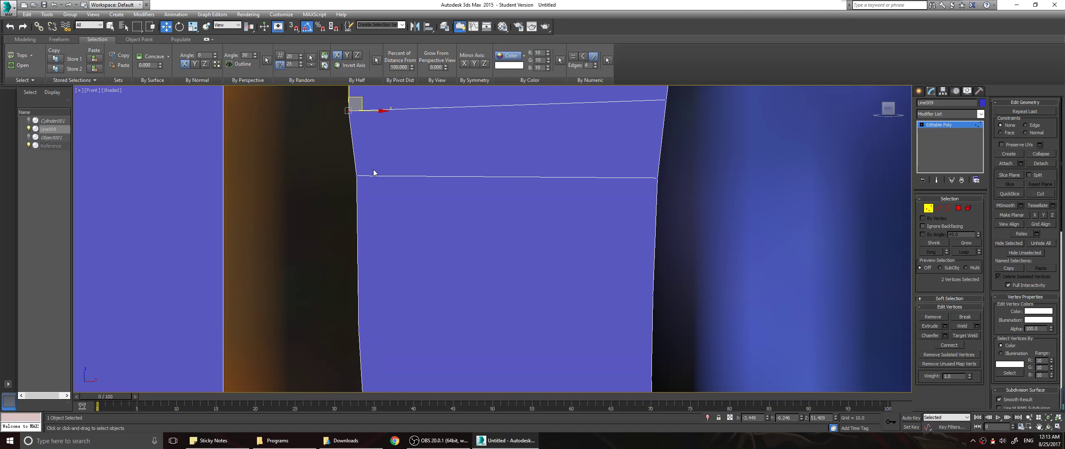
drag(373, 169, 362, 189)
middle_drag(558, 178, 473, 262)
mouse_move(572, 170)
mouse_down()
mouse_move(596, 195)
mouse_move(582, 166)
mouse_up()
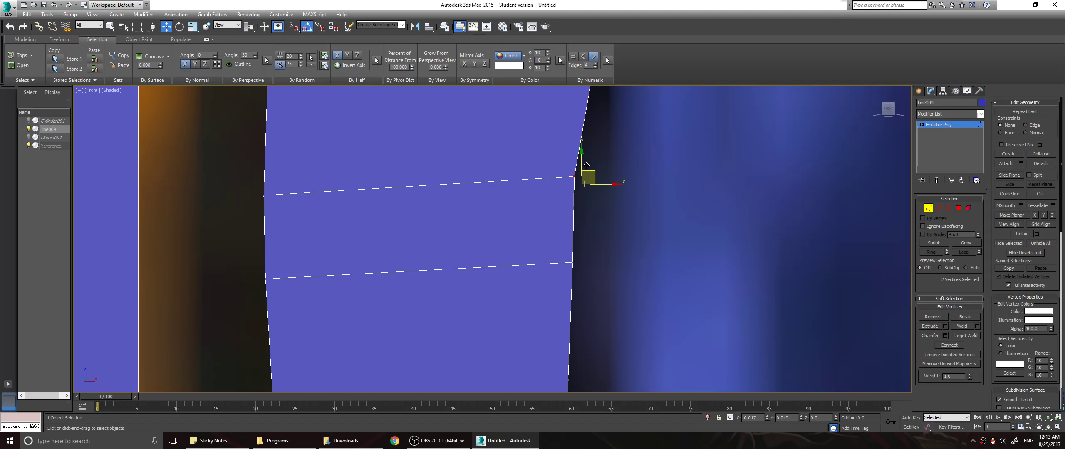
Adjust the inner vertices below the bridge and the outer vertices above it to smooth the ring's curve
scroll(634, 196, down, 5)
drag(625, 229, 615, 214)
drag(598, 270, 629, 243)
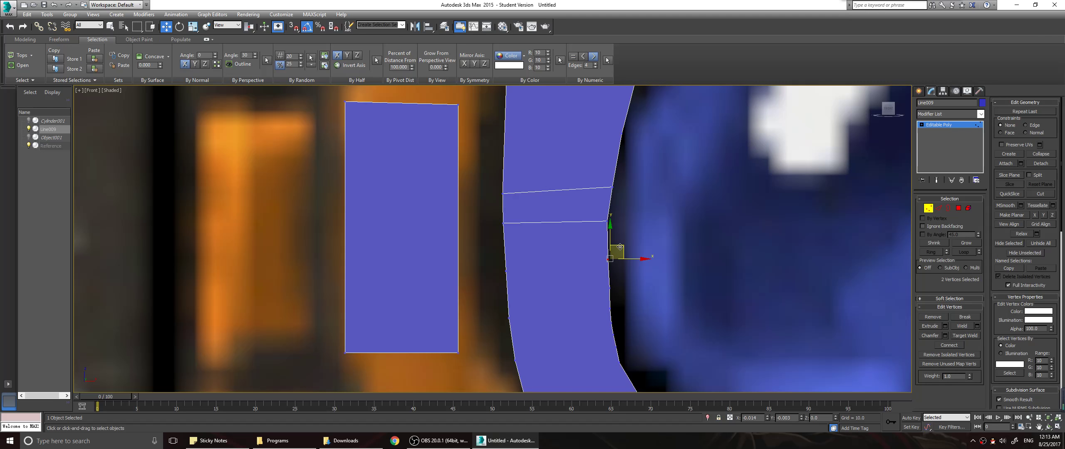
click(766, 274)
scroll(764, 277, down, 4)
middle_drag(775, 246, 665, 270)
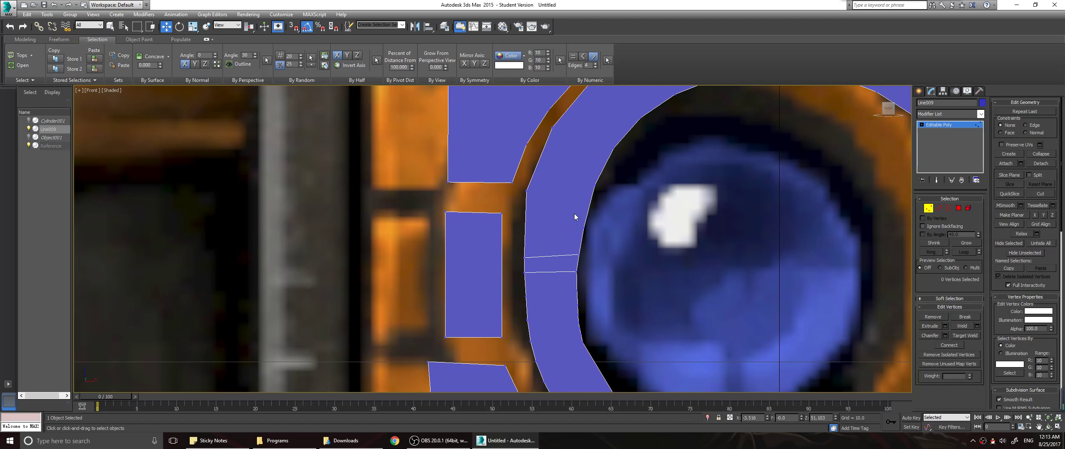
drag(541, 206, 537, 185)
scroll(737, 226, down, 4)
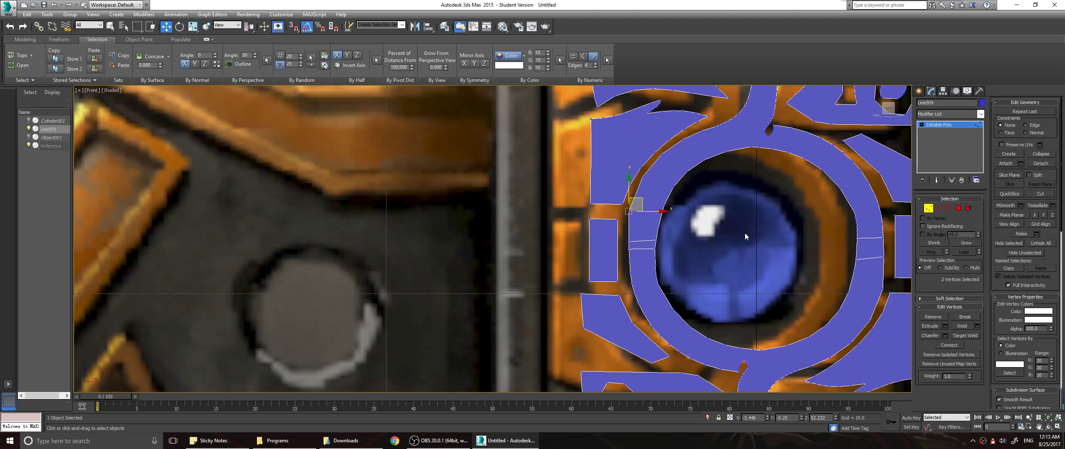
Examine the whole ornament against the axe reference, toggling between wireframe and shaded display
middle_drag(772, 261, 567, 207)
scroll(568, 207, down, 6)
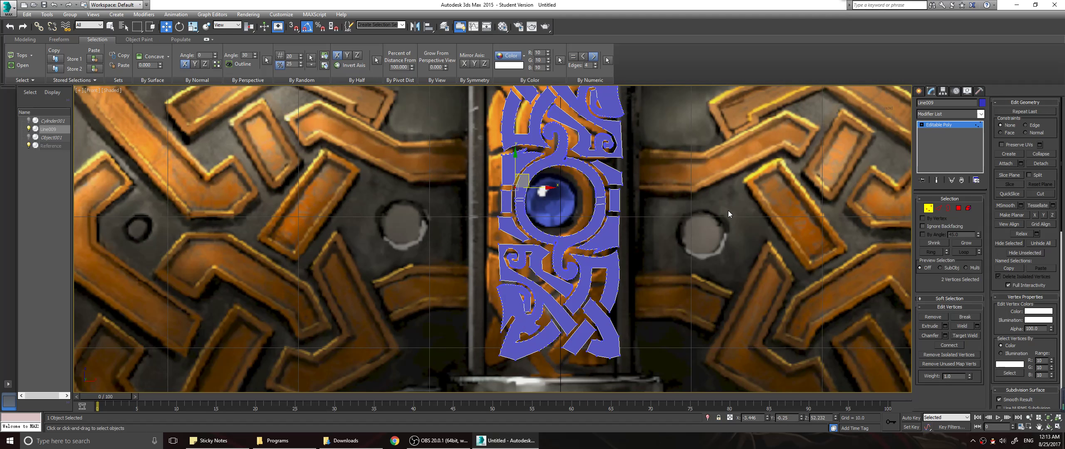
click(728, 211)
scroll(721, 213, down, 4)
middle_drag(709, 200, 611, 231)
key(F3)
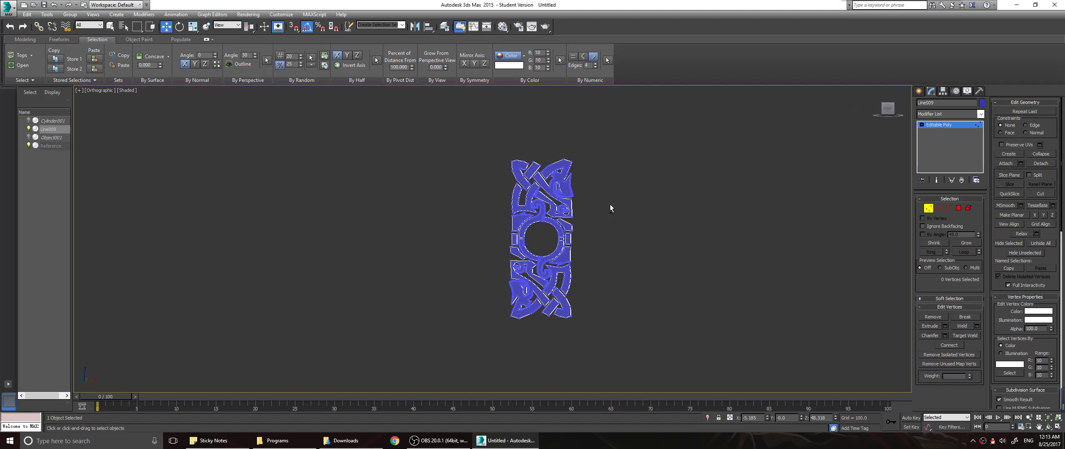
key(F3)
scroll(583, 241, down, 4)
scroll(581, 220, up, 4)
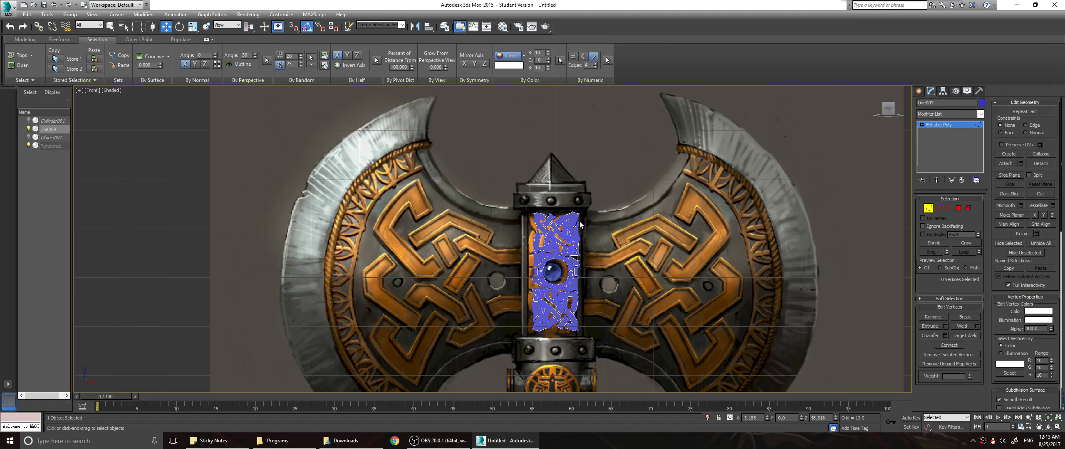
Apply a Turn to Poly modifier to all of the ornament's polygons with Limit Polygon Size enabled
drag(480, 176, 621, 363)
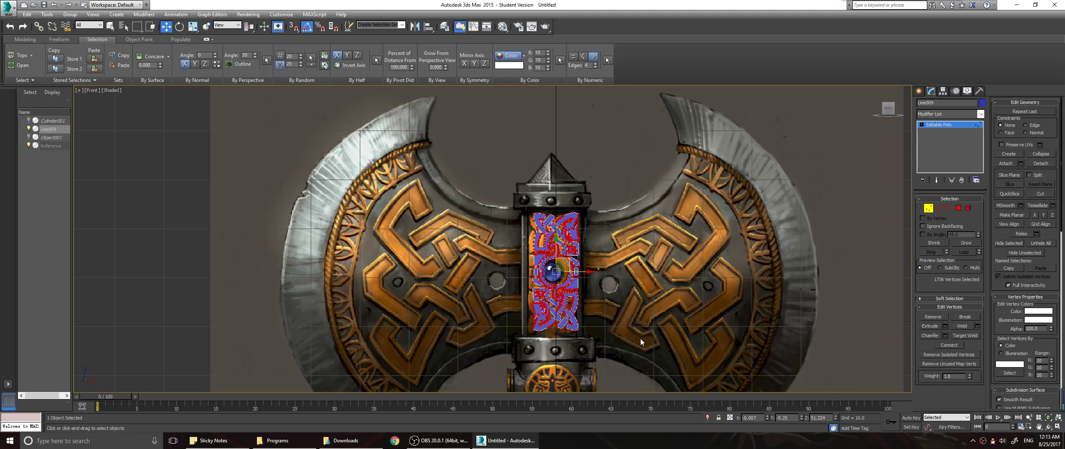
click(958, 208)
key(ctrl+a)
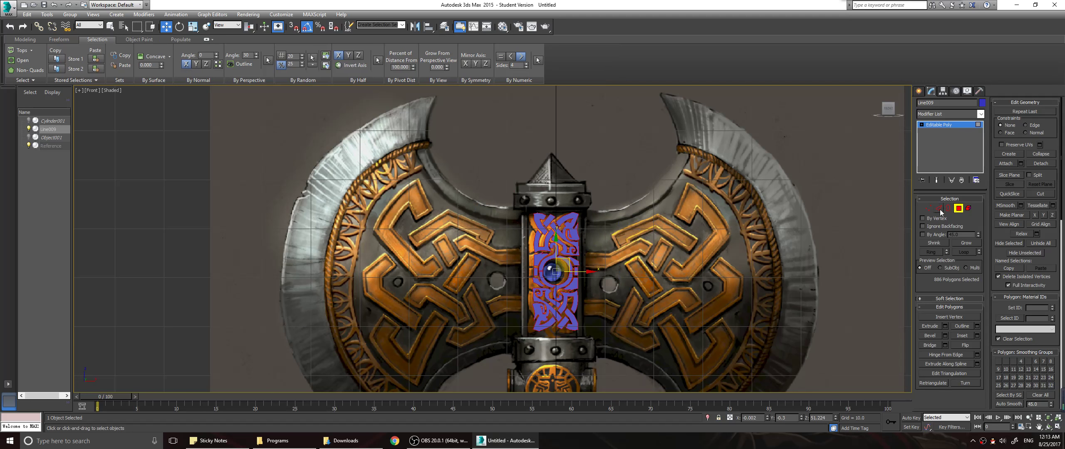
click(981, 113)
drag(984, 145, 988, 258)
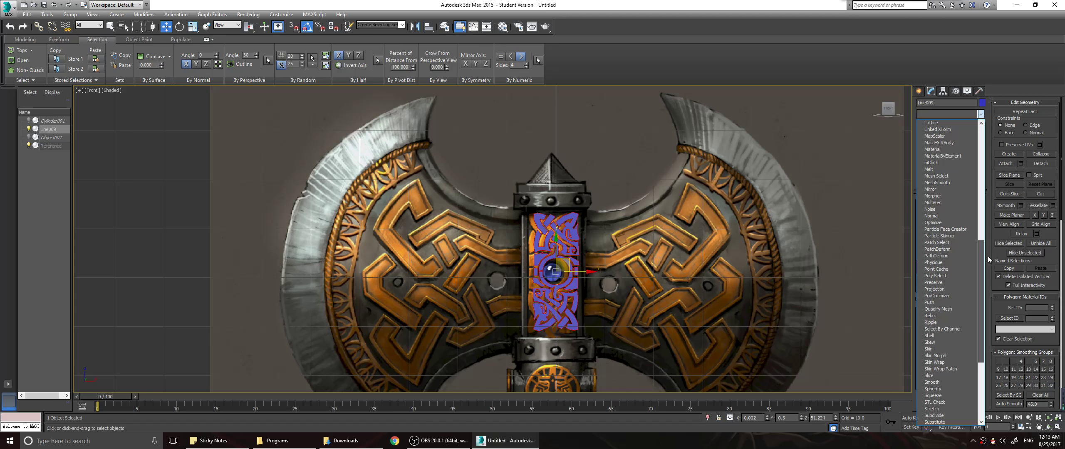
drag(988, 256, 989, 325)
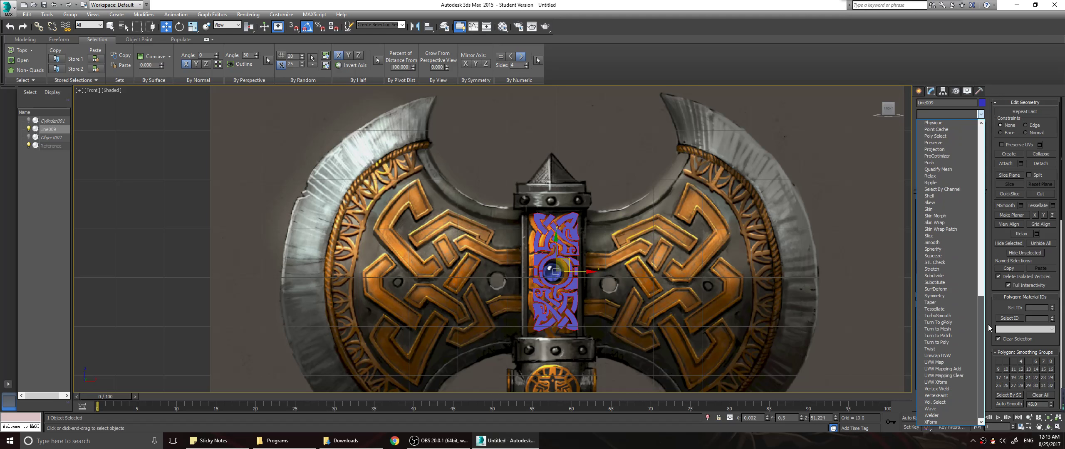
click(937, 342)
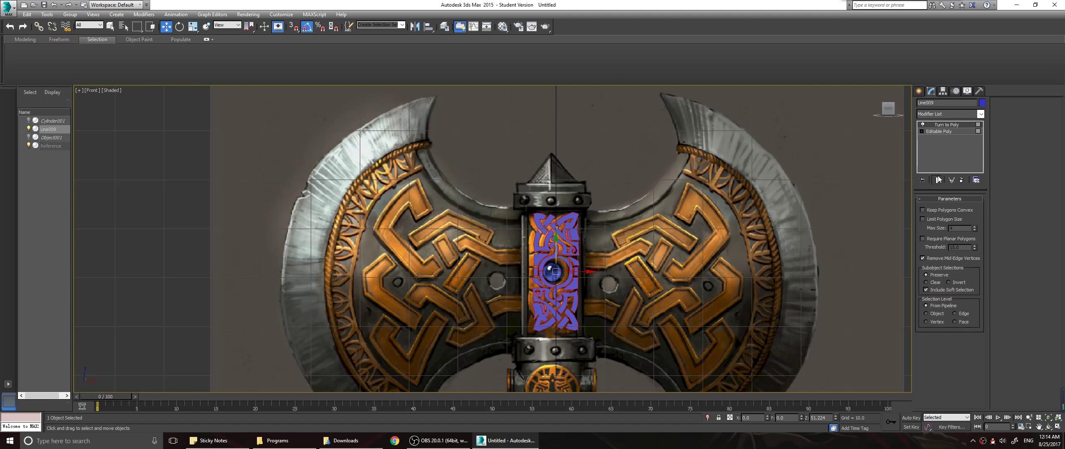
click(943, 220)
scroll(565, 282, up, 8)
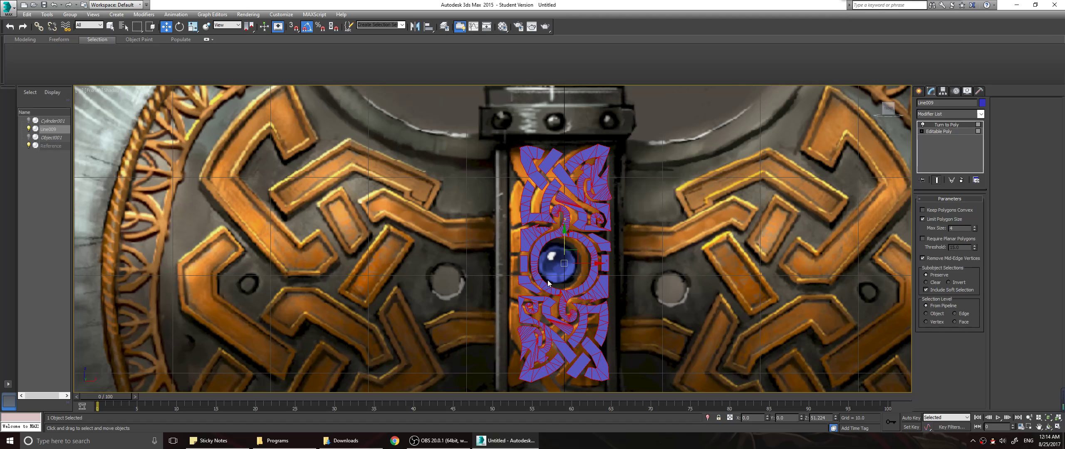
middle_drag(639, 281, 689, 240)
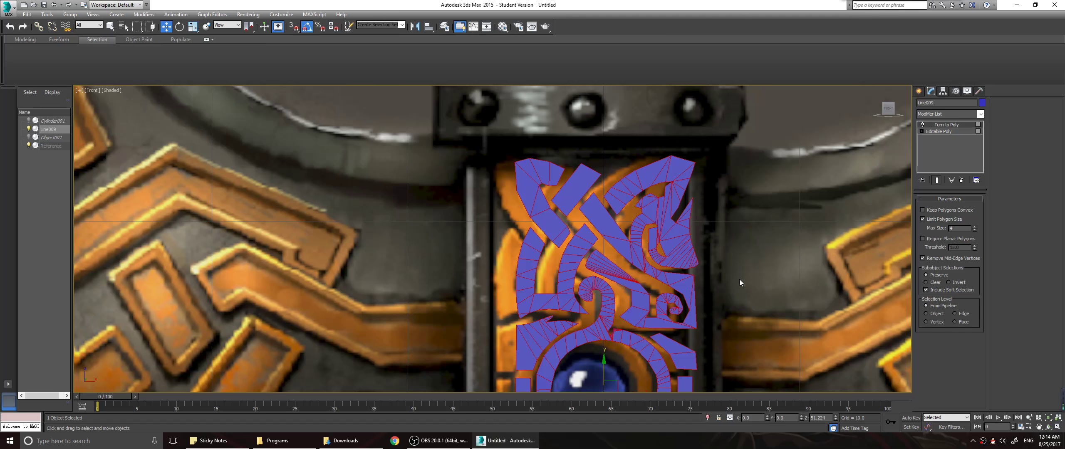
Deselect the ornament, check the other scene objects, and reselect Line009
scroll(739, 279, down, 5)
click(769, 287)
middle_drag(769, 286, 642, 218)
drag(488, 151, 629, 339)
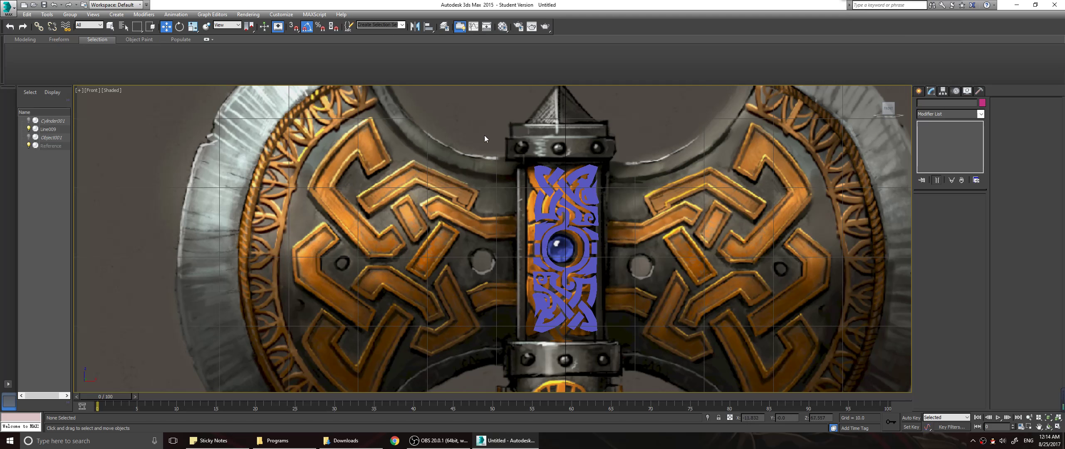
click(47, 125)
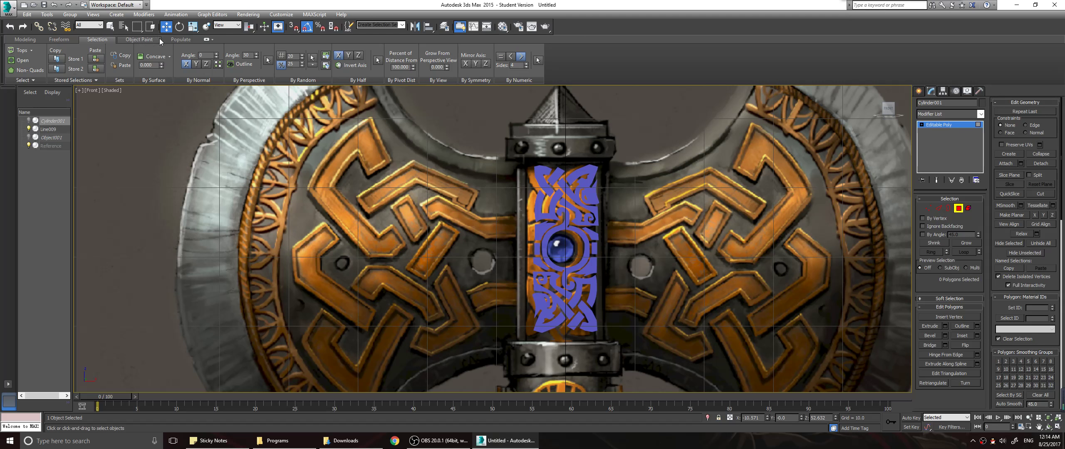
click(51, 138)
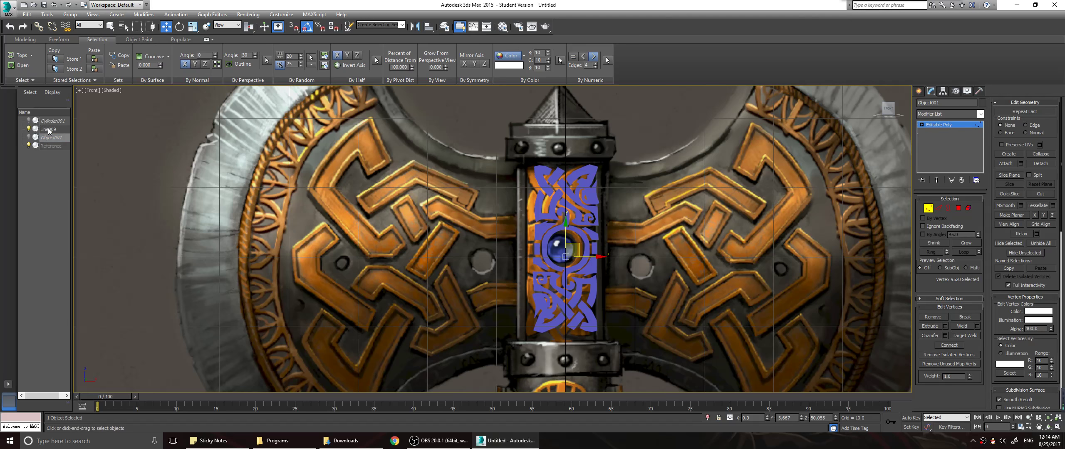
click(49, 129)
click(51, 138)
click(55, 131)
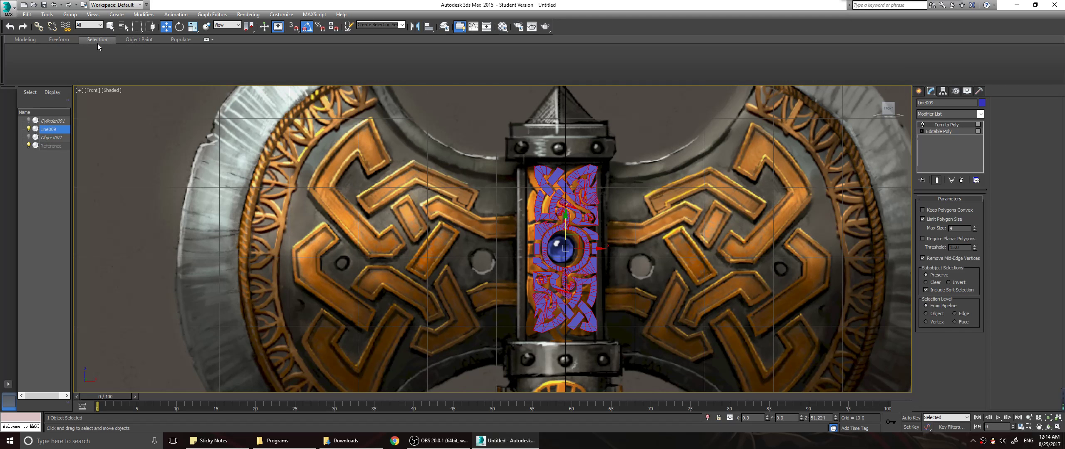
Collapse the Turn to Poly modifier into the ornament's Editable Poly and switch to polygon editing
right_click(950, 125)
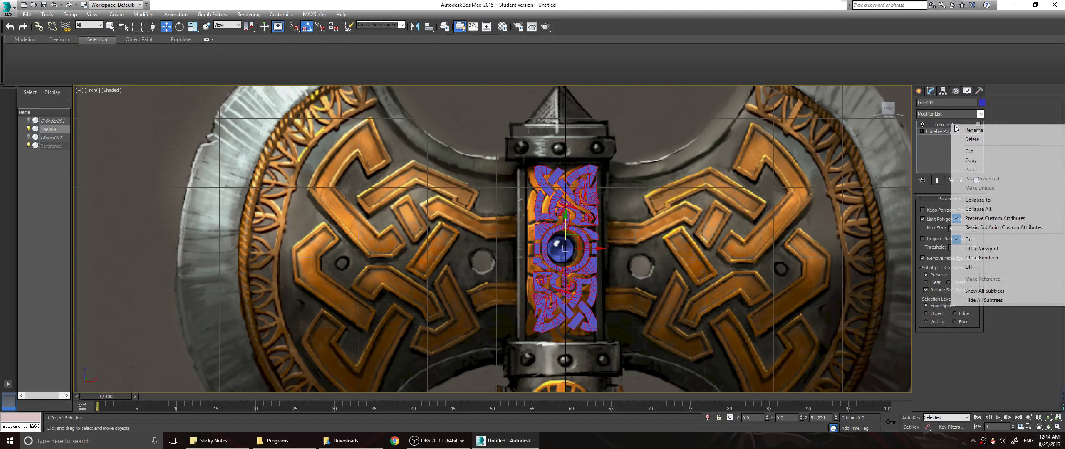
click(951, 135)
key(4)
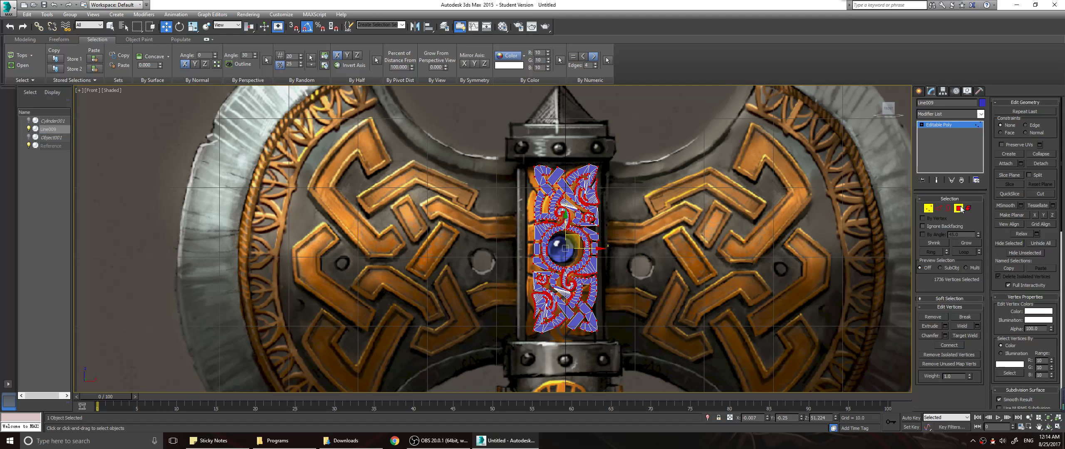
Check the ornament for polygons with more than four sides using By Numeric selection, and reselect all its polygons
key(ctrl+a)
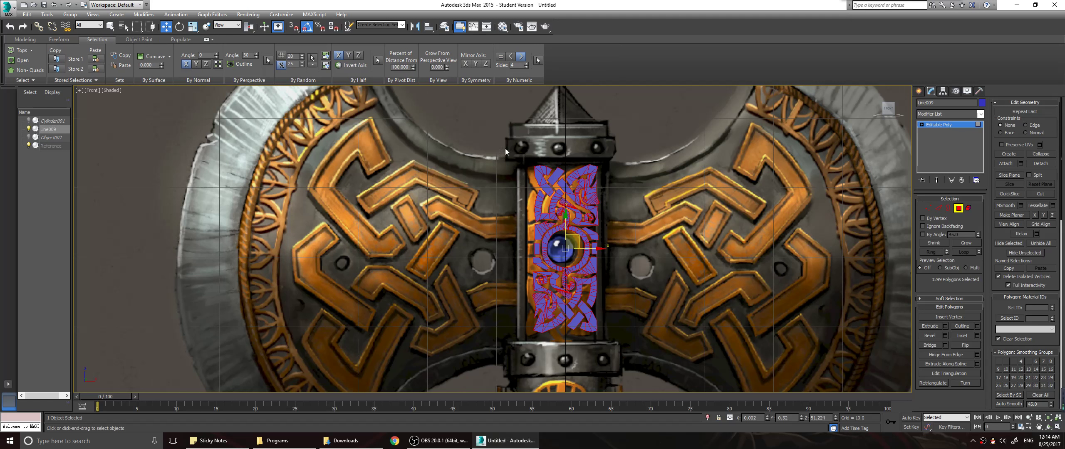
click(537, 61)
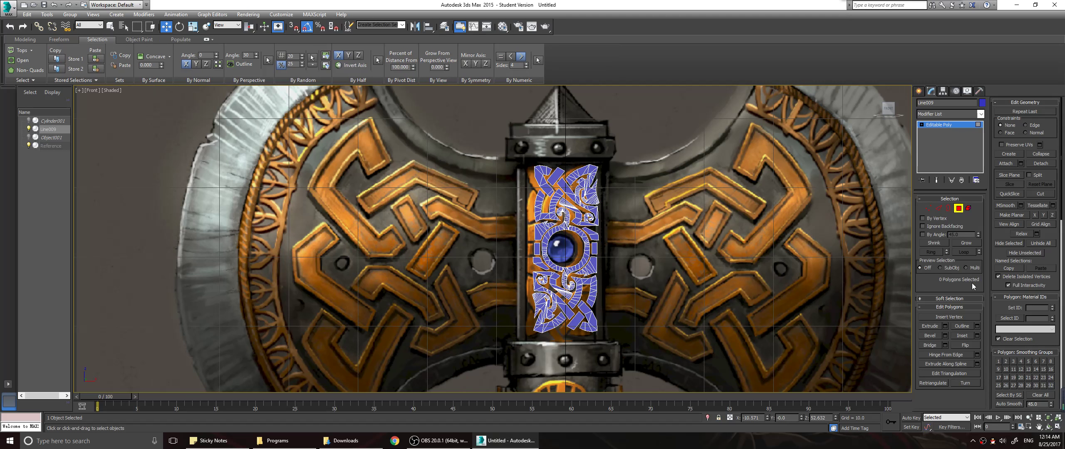
scroll(690, 255, down, 2)
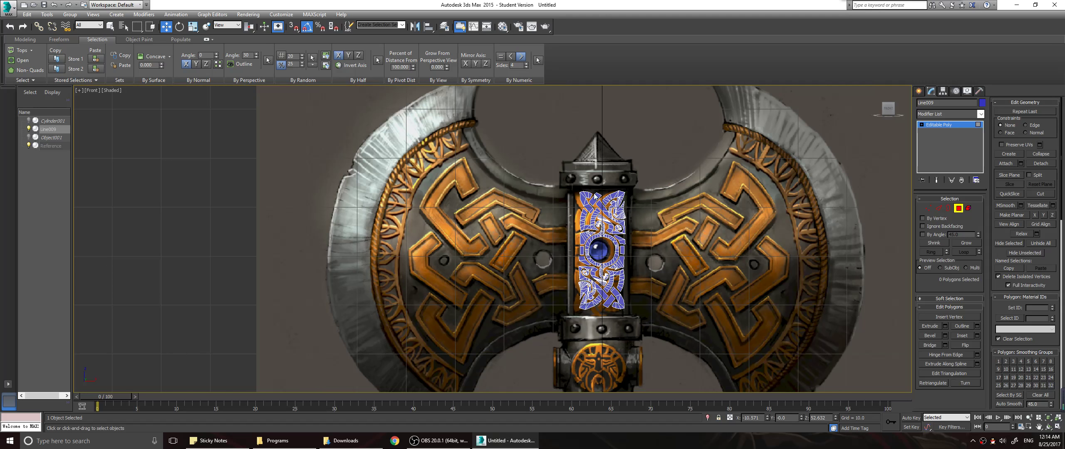
key(ctrl+a)
Check the ornament's pivot coordinates with Affect Pivot Only, and return to editing the mesh at element level
click(942, 92)
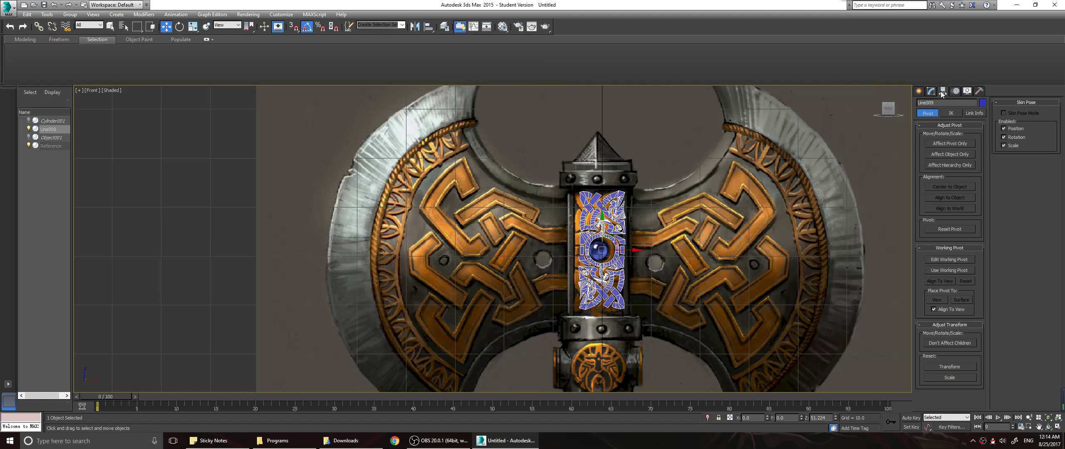
click(950, 144)
right_click(166, 26)
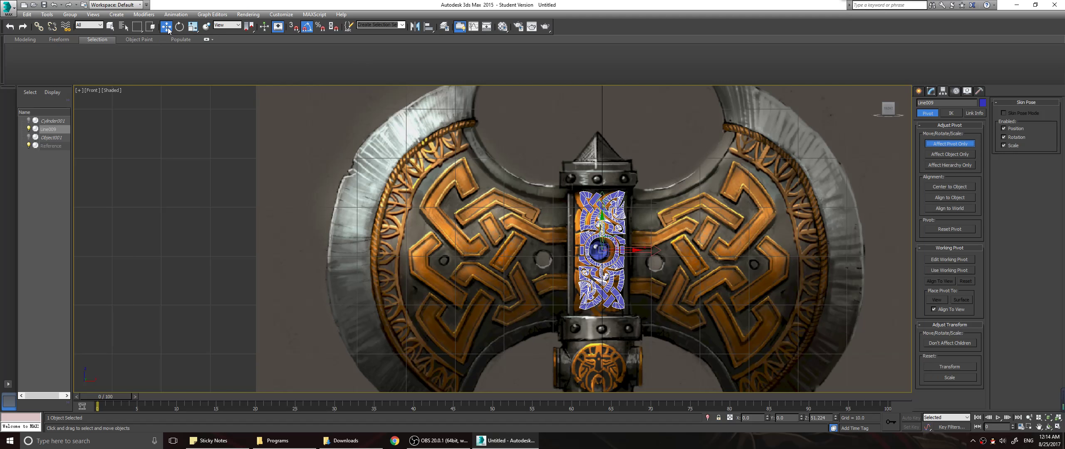
click(836, 95)
click(931, 91)
click(968, 208)
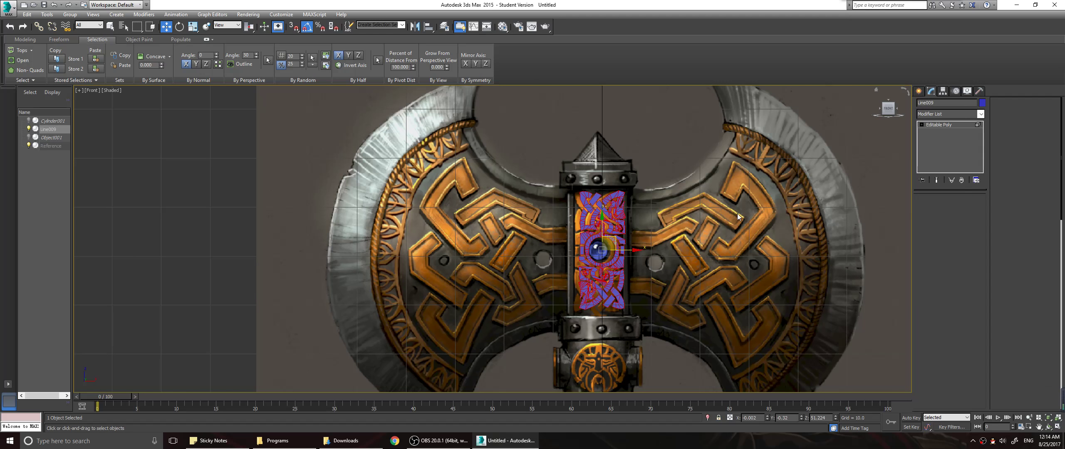
Select all of the ornament's elements and set their absolute X and Y position to 0
drag(505, 152, 677, 330)
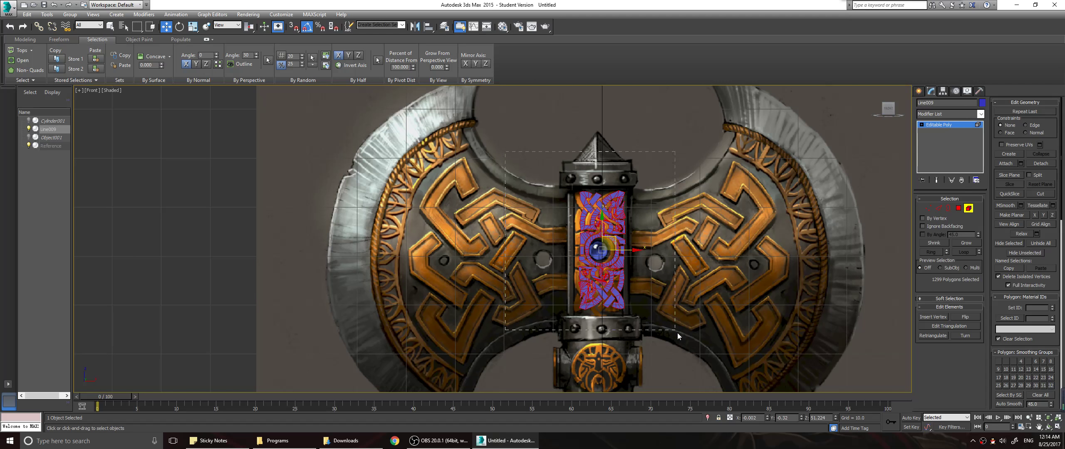
right_click(166, 26)
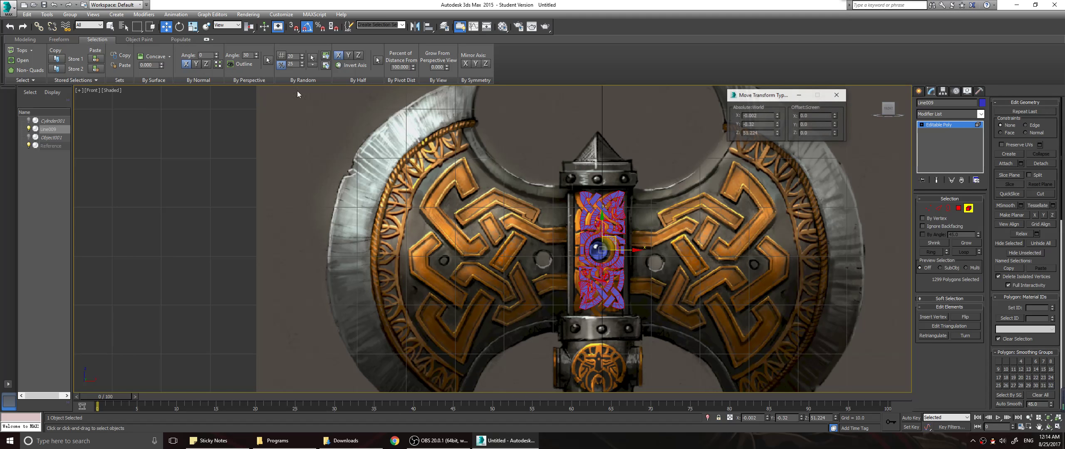
right_click(776, 125)
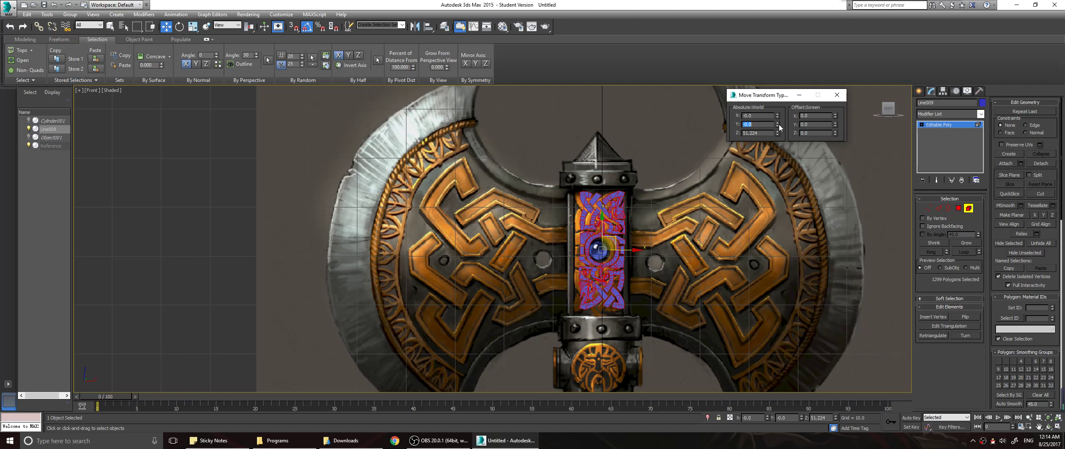
click(772, 116)
mouse_move(747, 210)
alt+middle_down()
mouse_move(737, 226)
mouse_move(733, 215)
alt+middle_up()
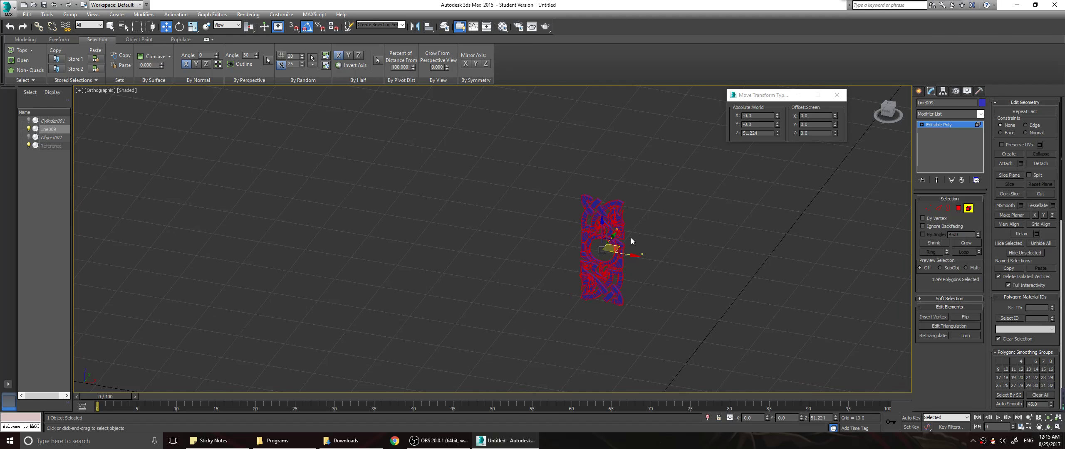
key(f)
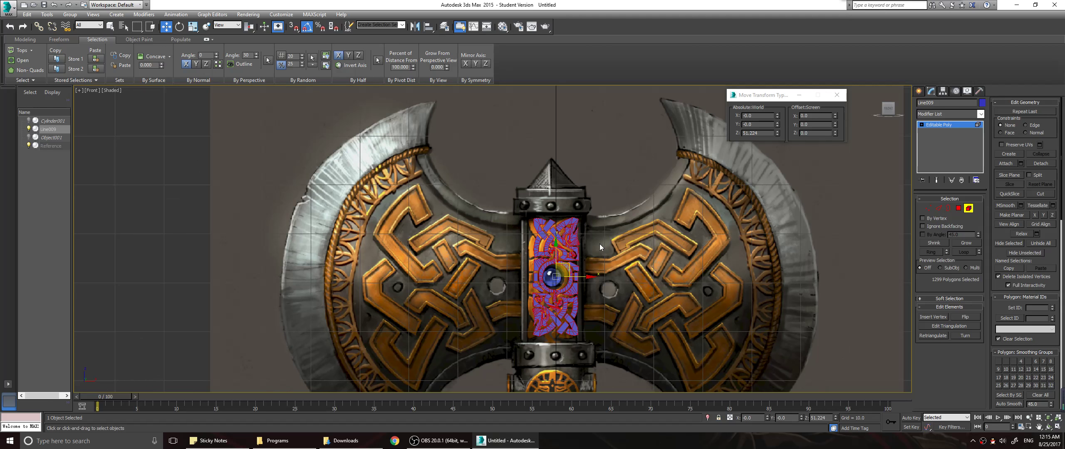
drag(765, 125, 738, 128)
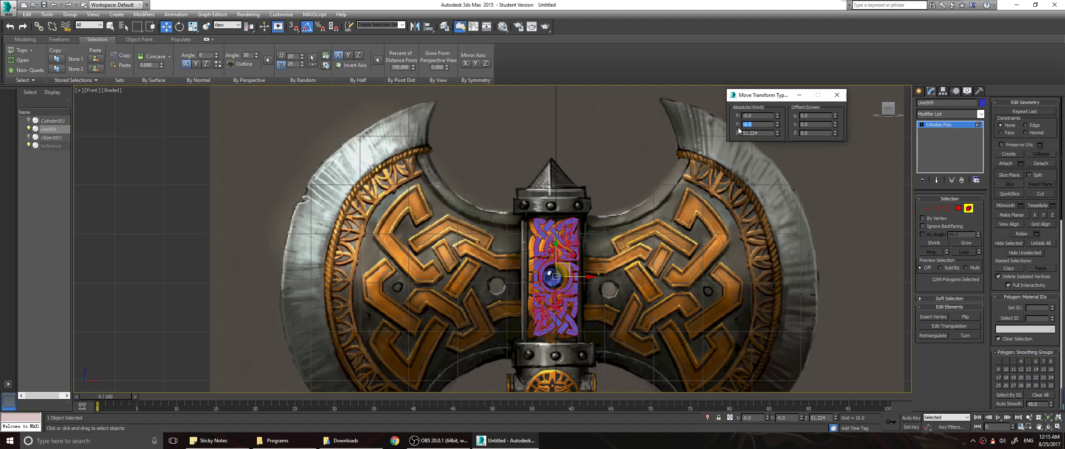
Unhide Object001 and pick a vertex on the setting around the gem to read its absolute Y coordinate
click(28, 138)
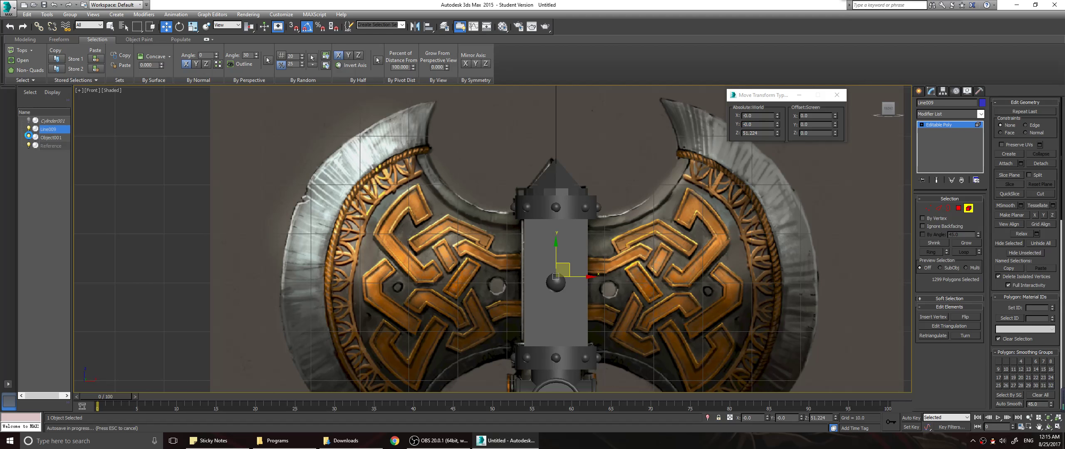
alt+middle_drag(594, 276, 649, 266)
click(941, 210)
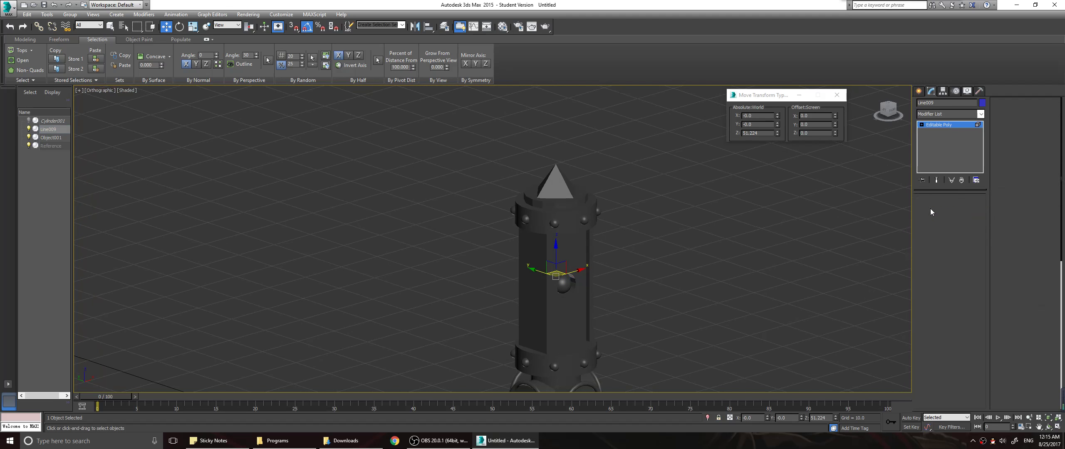
click(52, 137)
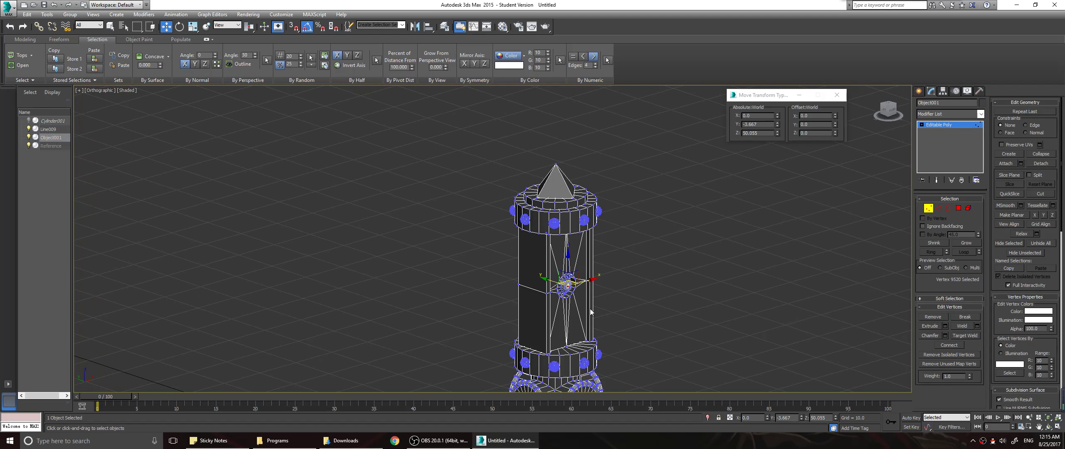
key(z)
click(524, 174)
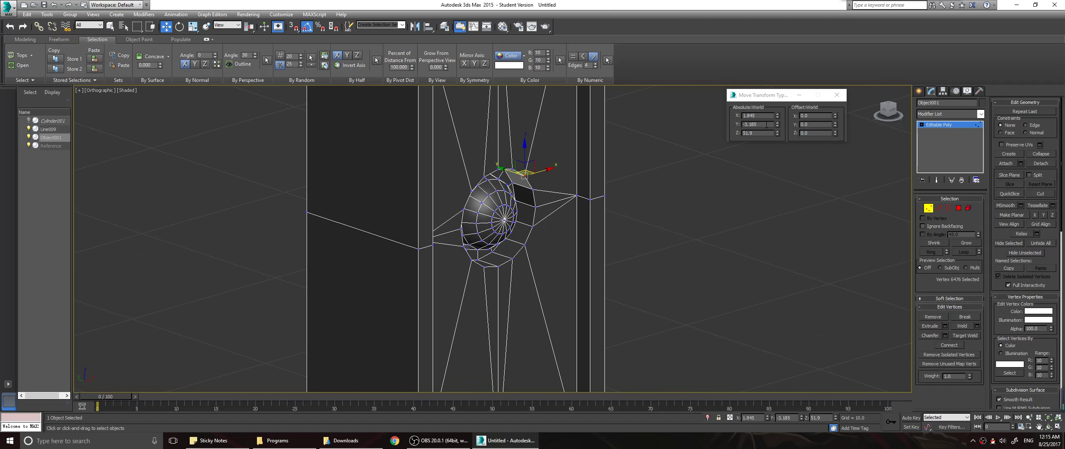
click(681, 175)
In the front view, hide Object001 and the axe head Cylinder001, keeping only Line009 shown over the reference
click(51, 122)
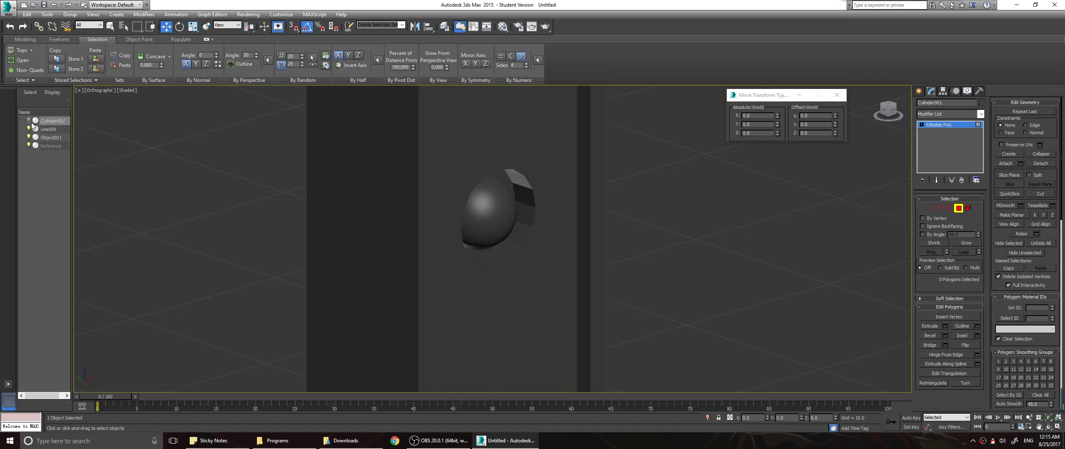
key(f)
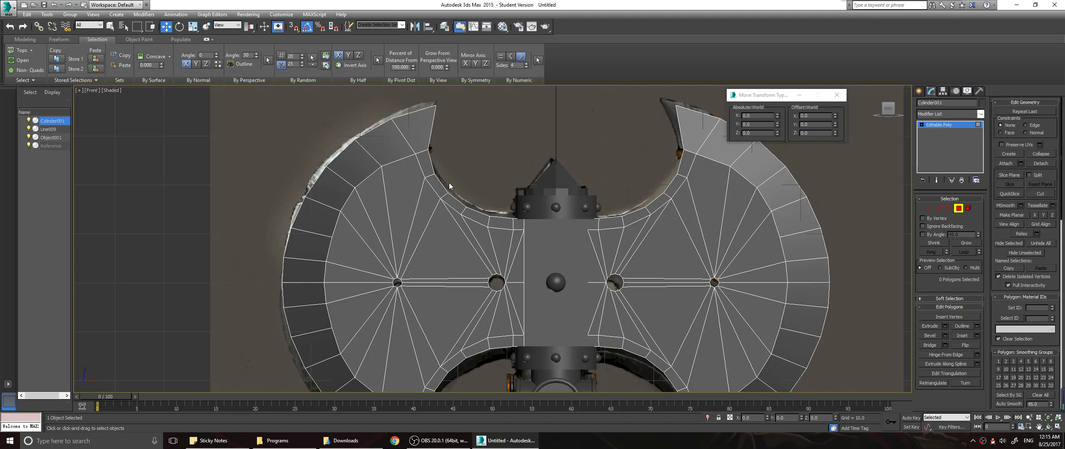
click(27, 138)
click(28, 128)
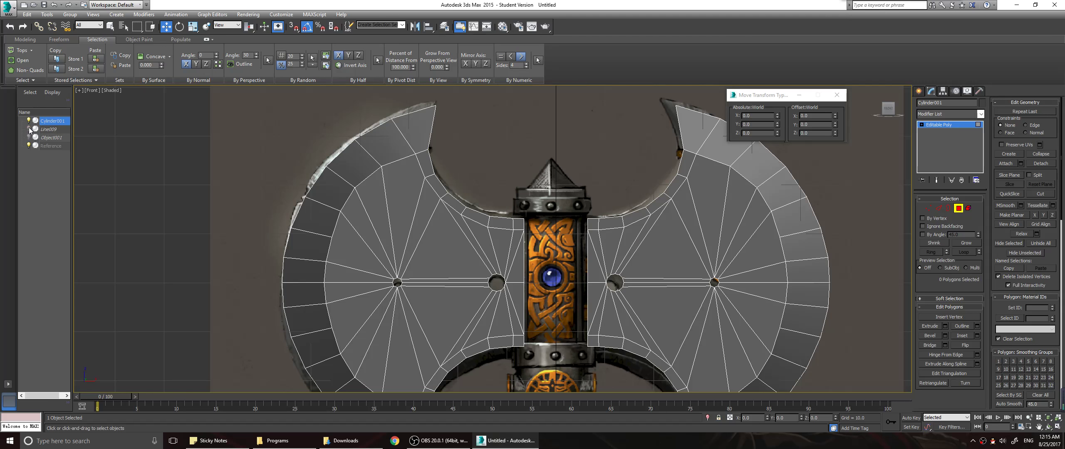
click(28, 129)
click(28, 121)
click(560, 233)
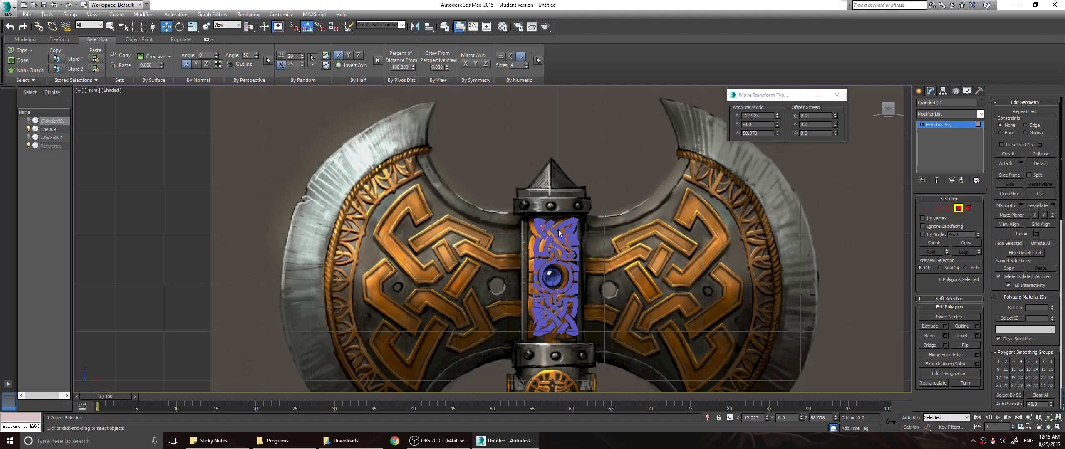
click(969, 208)
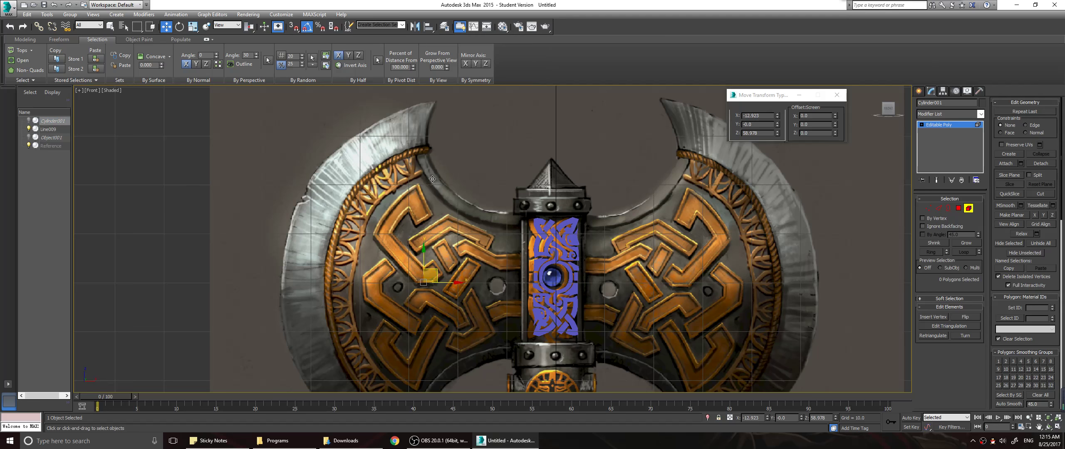
click(549, 239)
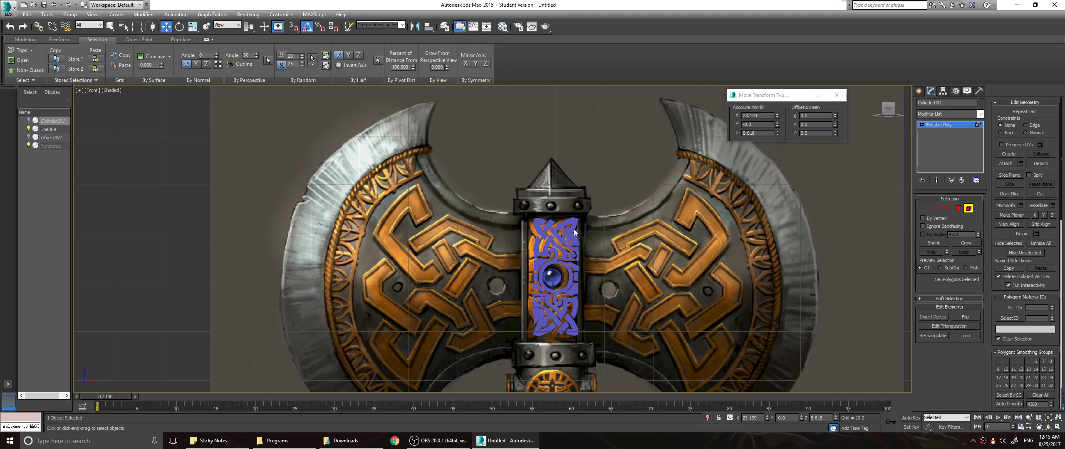
drag(448, 171, 639, 379)
middle_drag(666, 340, 631, 277)
scroll(575, 189, down, 3)
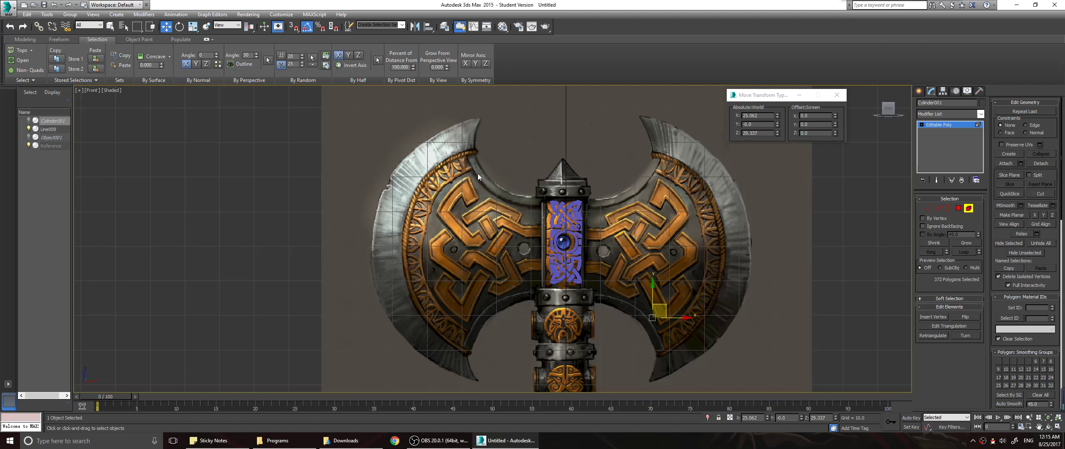
click(28, 121)
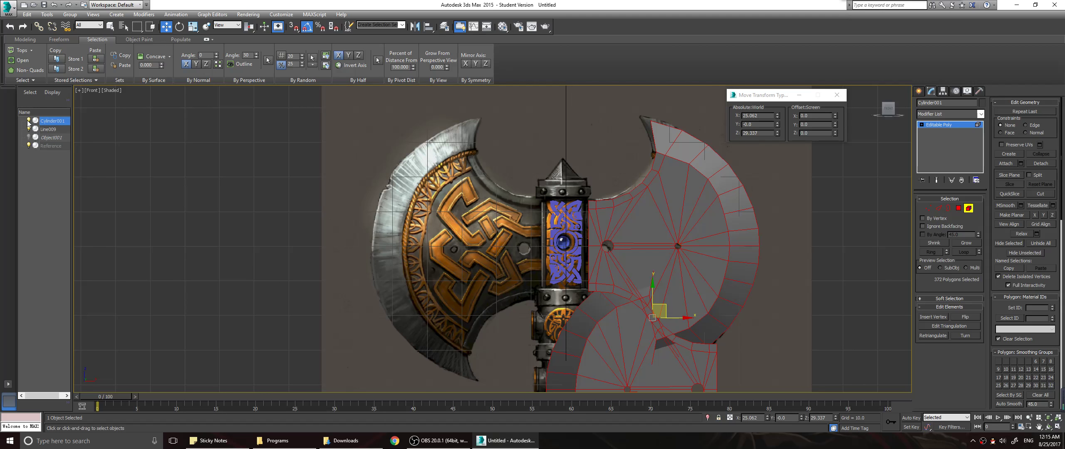
key(ctrl+z)
key(ctrl+z)
key(ctrl+z)
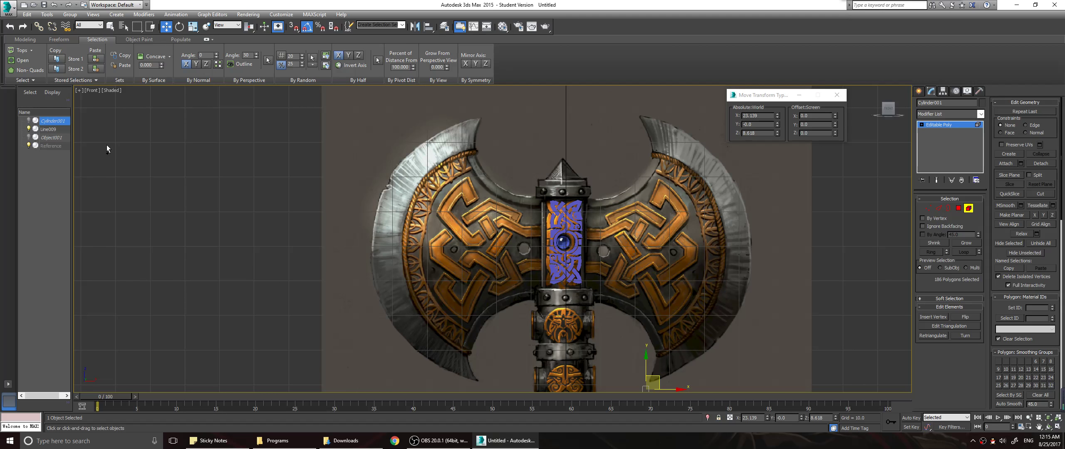
Unhide the axe head Cylinder001, clear its element selection, and switch to vertex editing on Line009
click(28, 121)
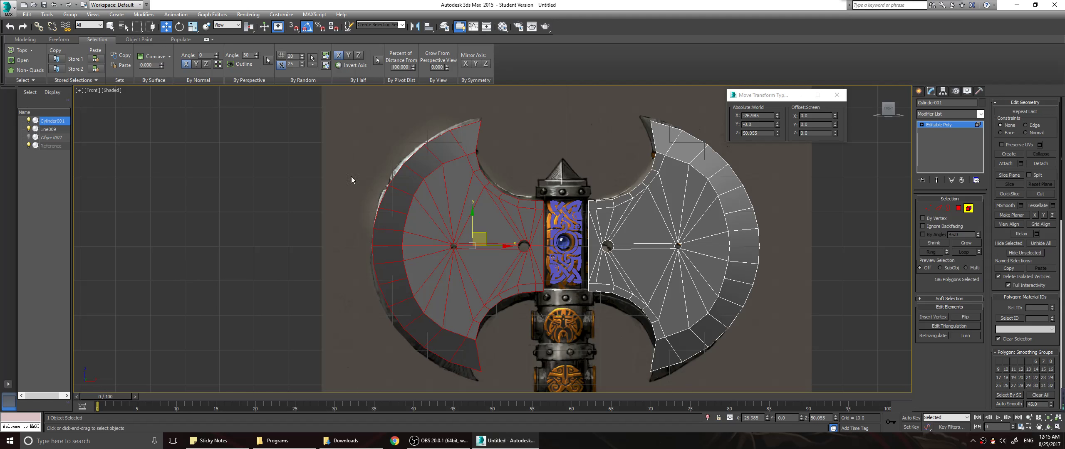
click(554, 164)
click(48, 130)
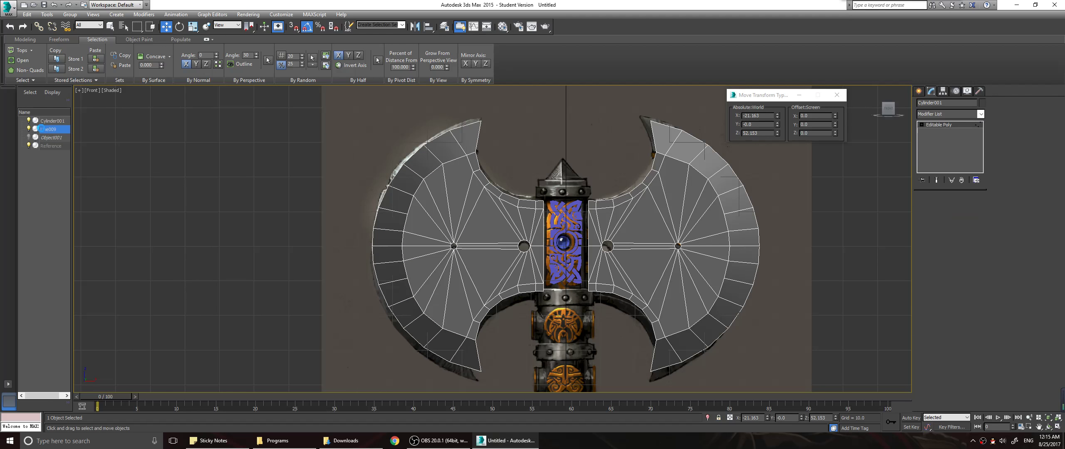
key(1)
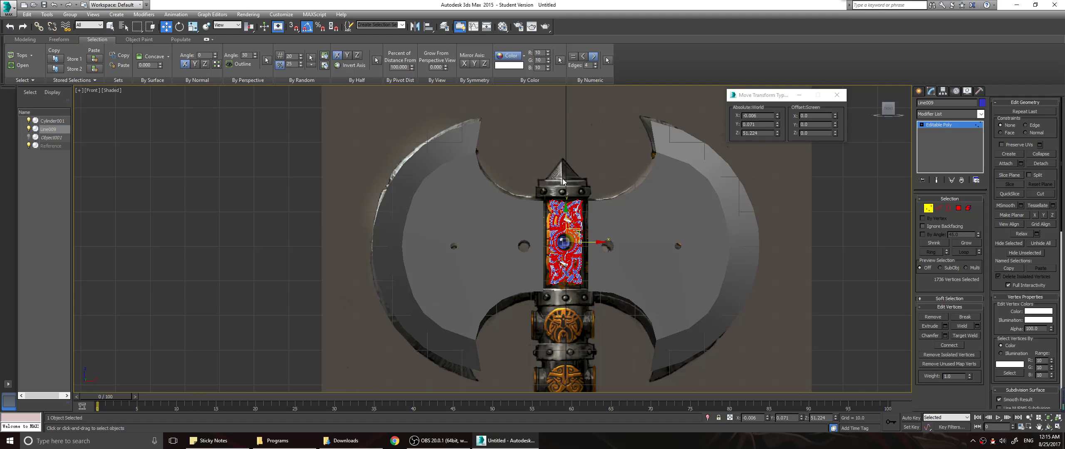
Set the absolute position of all the ornament's vertices to X 0 and Y -3.185
double_click(759, 124)
right_click(777, 116)
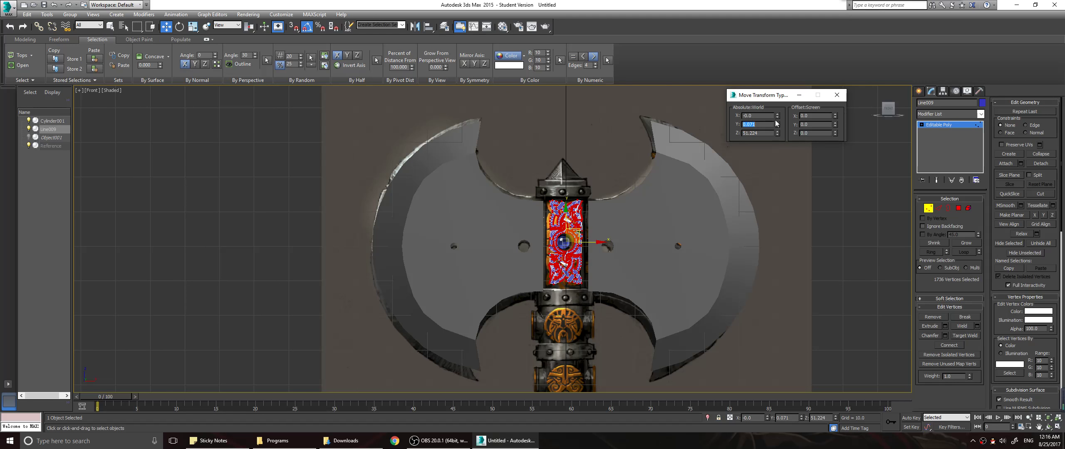
text(-3.185)
key(Return)
scroll(582, 254, up, 3)
alt+middle_drag(583, 254, 543, 293)
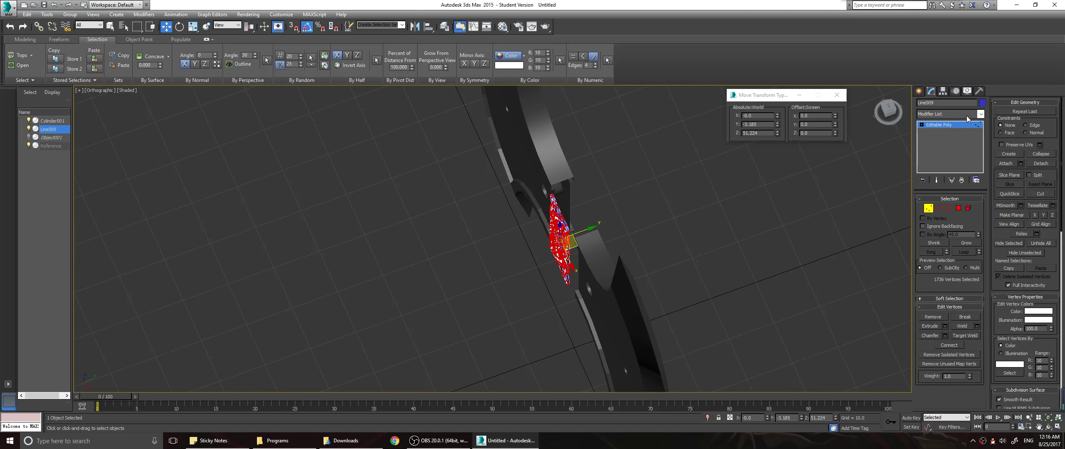
Check the ornament's pivot against the axe head from the side, and add a Symmetry modifier to Line009
click(943, 92)
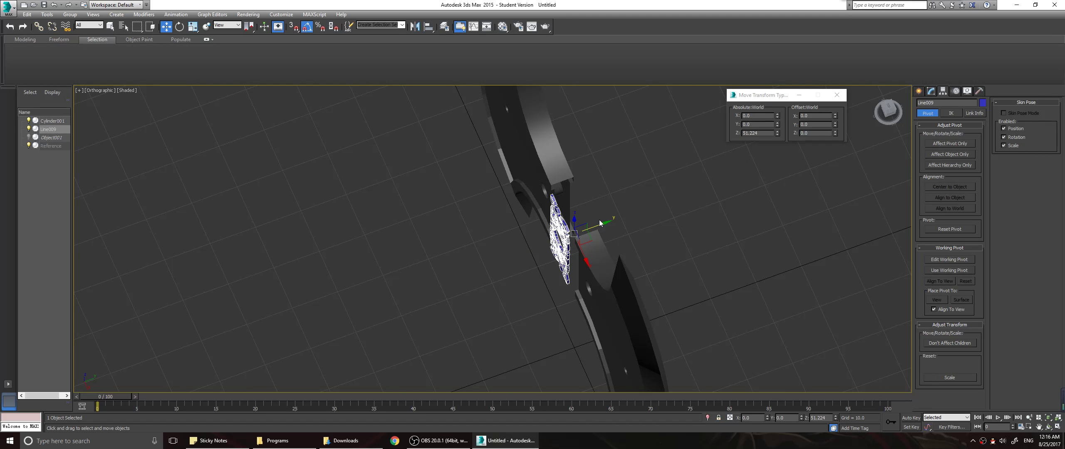
alt+middle_drag(724, 232, 706, 248)
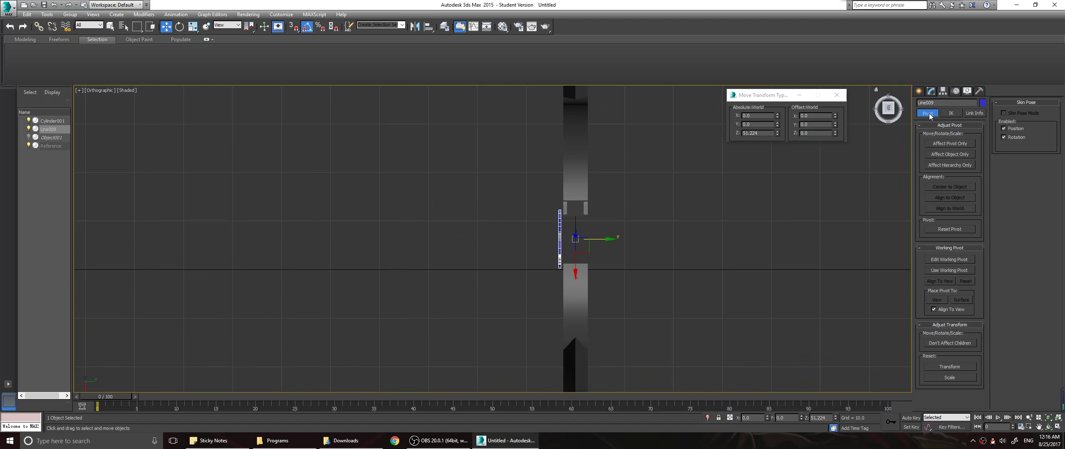
click(932, 92)
click(948, 113)
scroll(949, 292, down, 3)
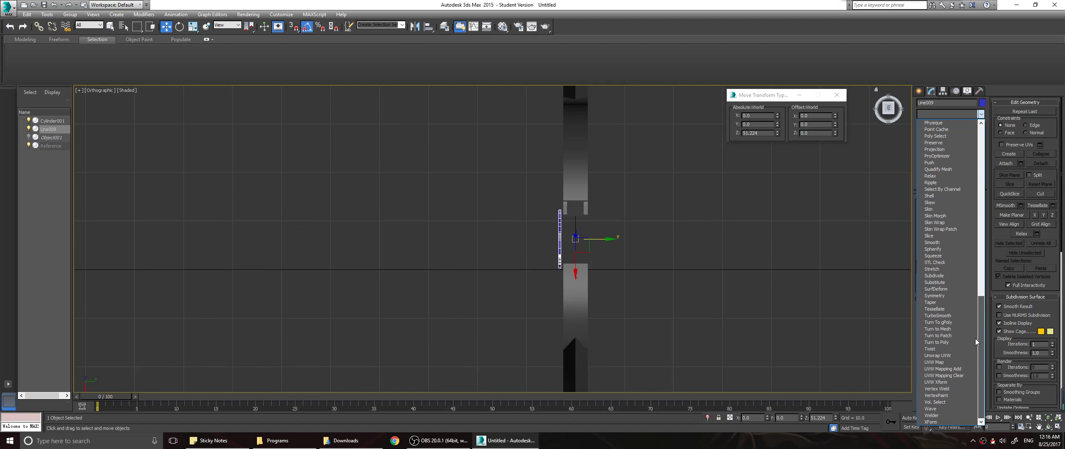
click(936, 296)
Rotate the Symmetry mirror gizmo so the ornament is mirrored across the axe's thickness, and inspect both sides
click(929, 125)
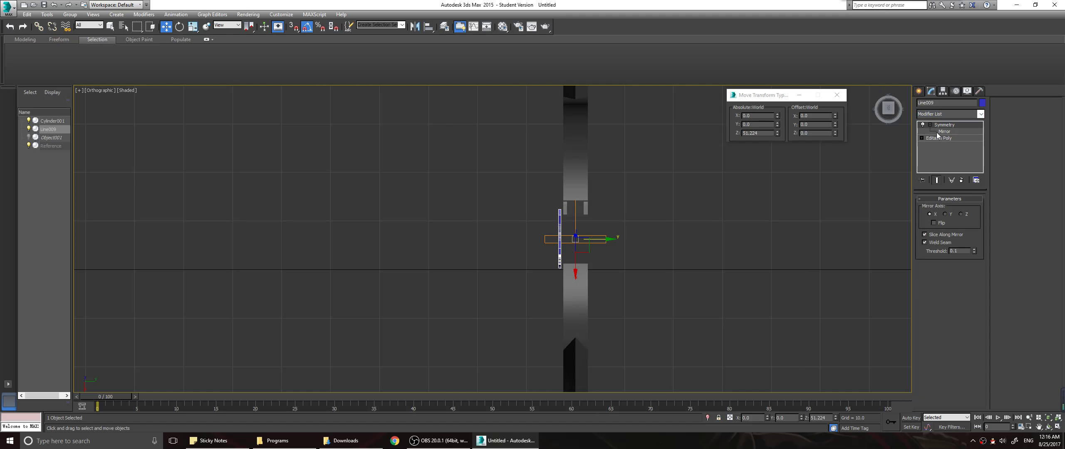
click(943, 131)
key(e)
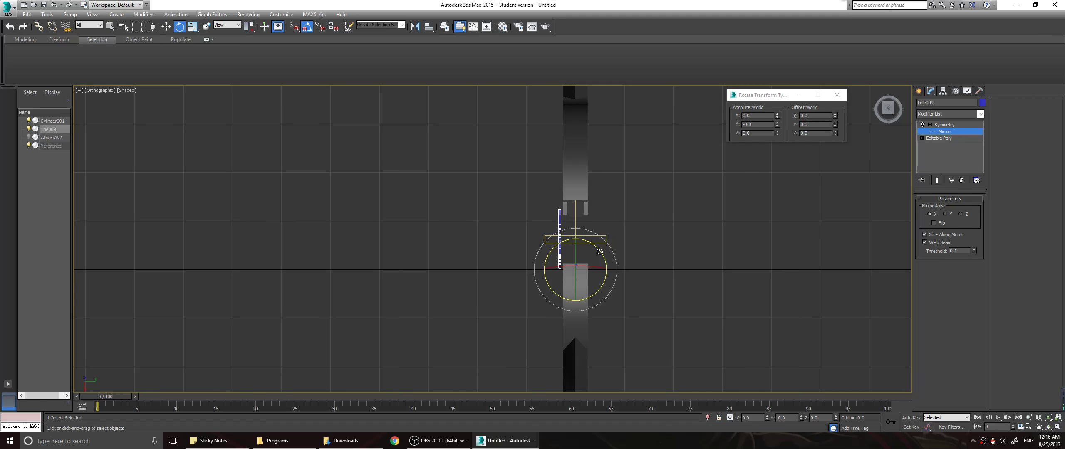
drag(600, 253, 604, 259)
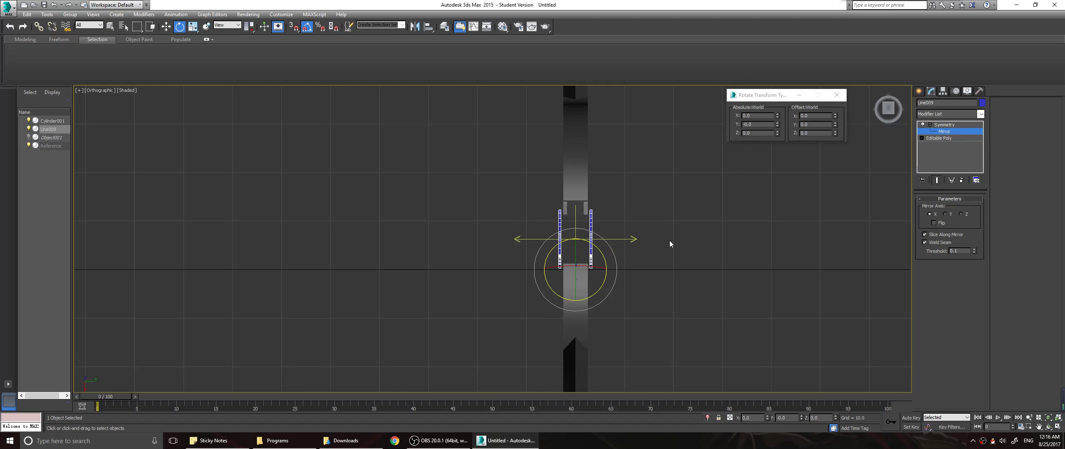
alt+middle_drag(670, 244, 721, 191)
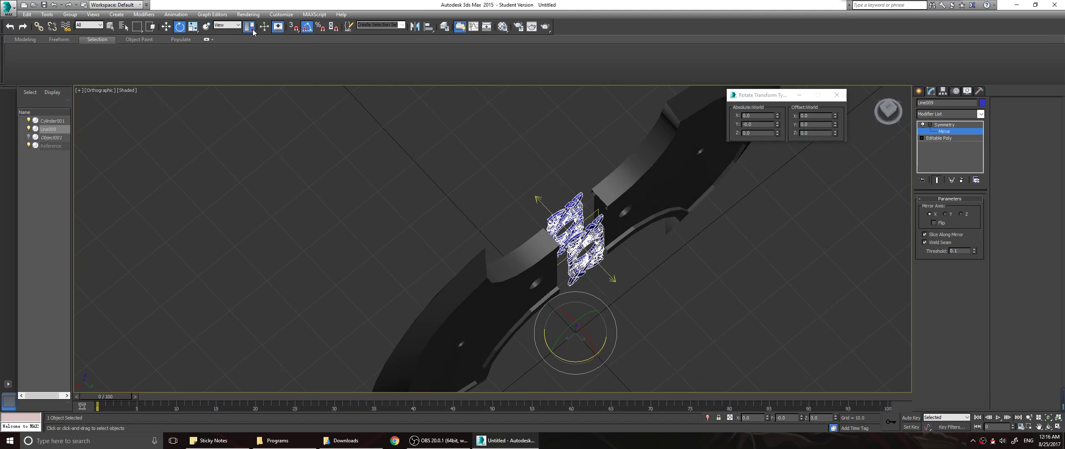
Set the transform centre to the pivot point and remove the Symmetry modifier from Line009
drag(253, 29, 250, 68)
mouse_move(674, 286)
alt+middle_down()
mouse_move(742, 291)
mouse_move(783, 252)
mouse_move(659, 236)
mouse_move(673, 254)
mouse_move(673, 288)
alt+middle_up()
right_click(940, 127)
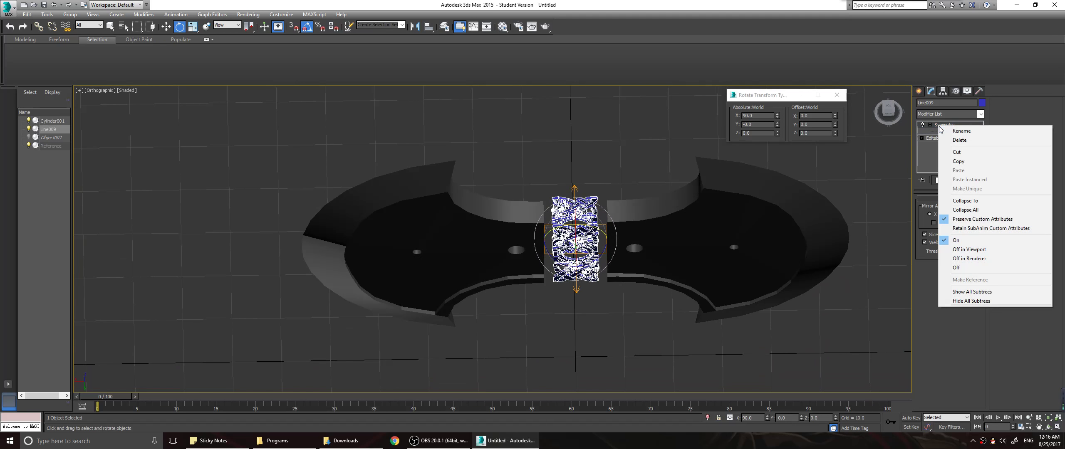
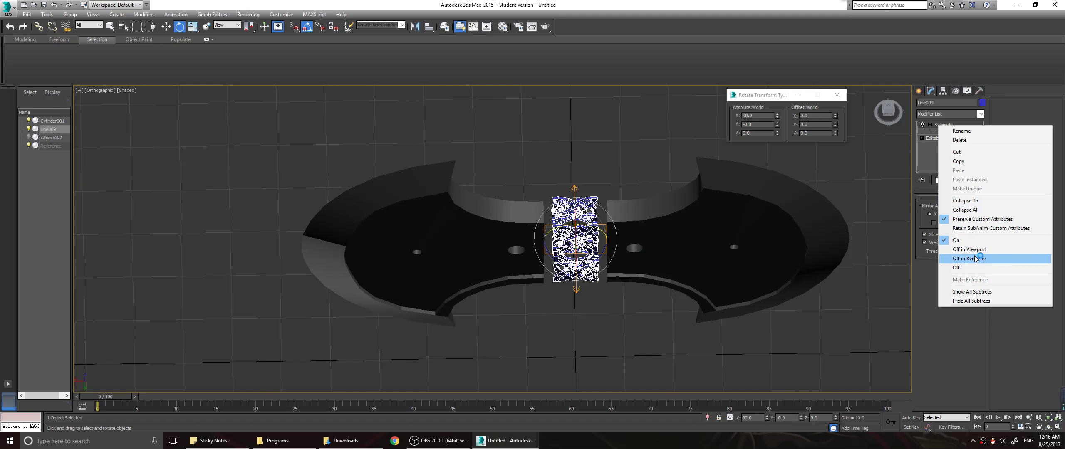
click(939, 126)
right_click(940, 125)
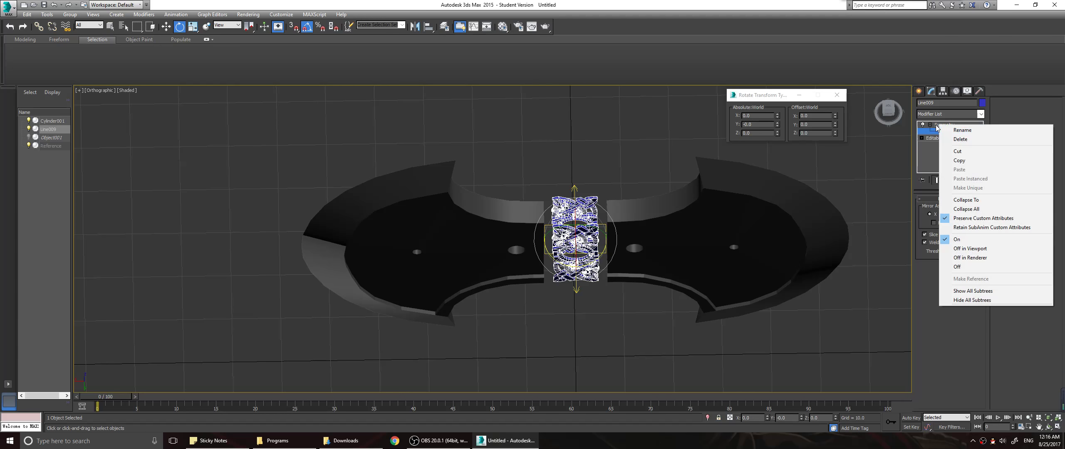
click(939, 125)
right_click(939, 125)
click(941, 126)
click(942, 131)
right_click(943, 131)
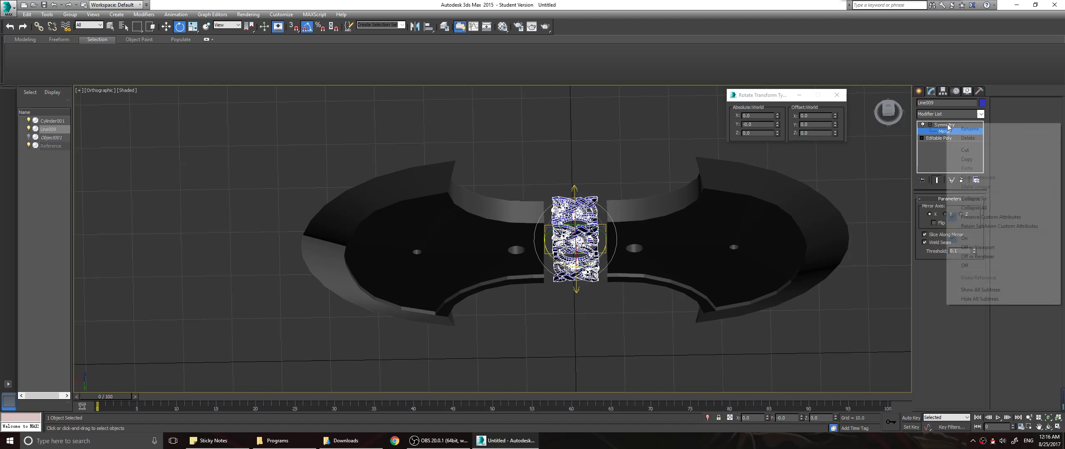
click(973, 208)
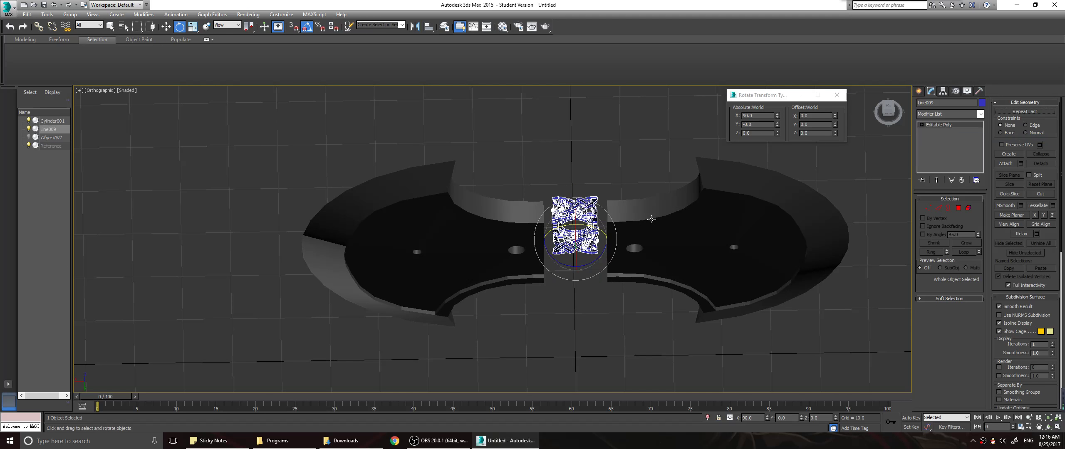
click(951, 127)
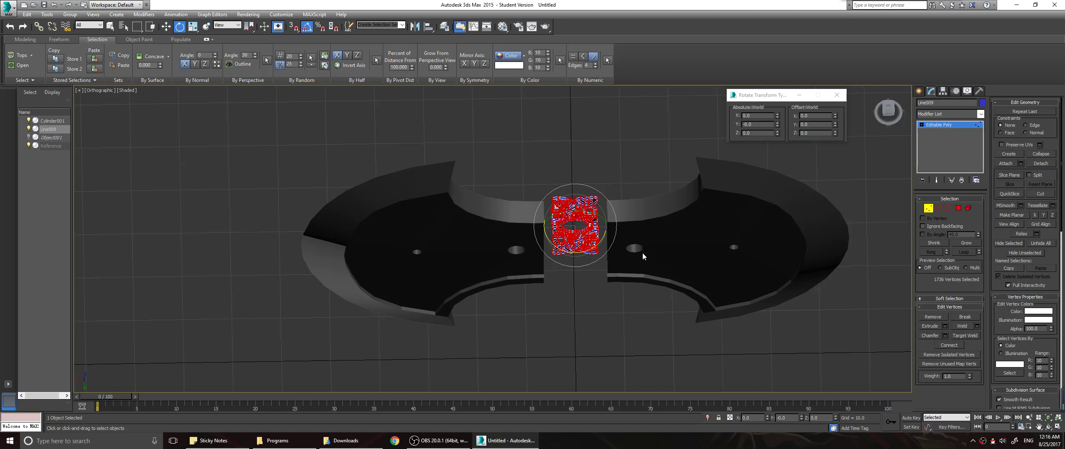
key(ctrl+z)
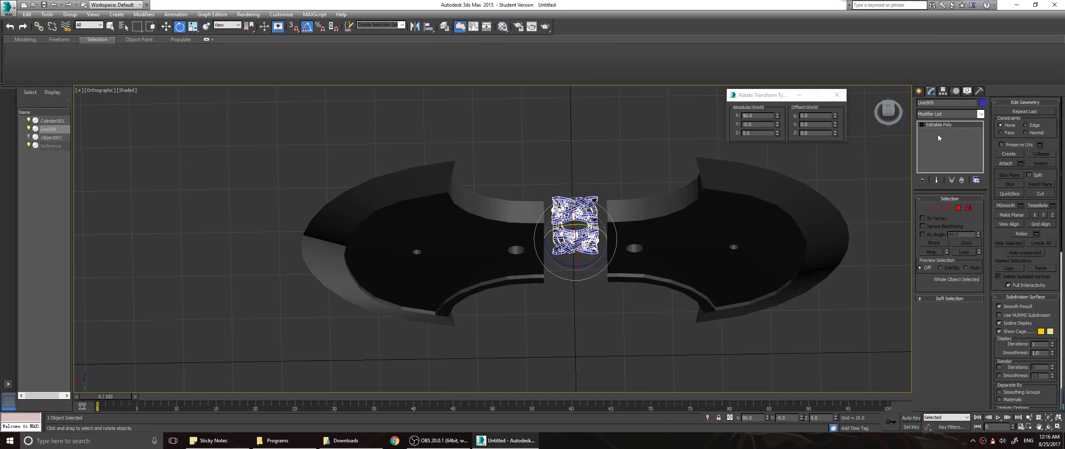
click(948, 126)
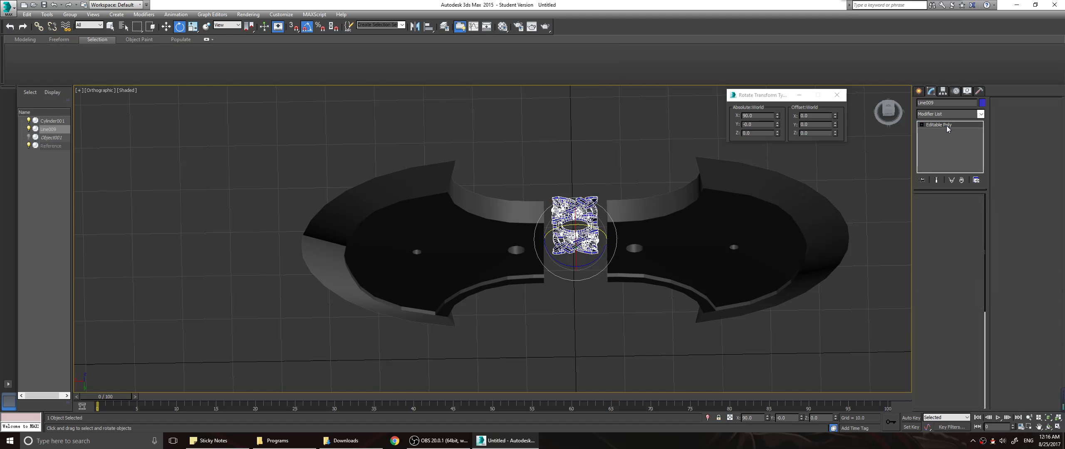
click(947, 126)
click(947, 127)
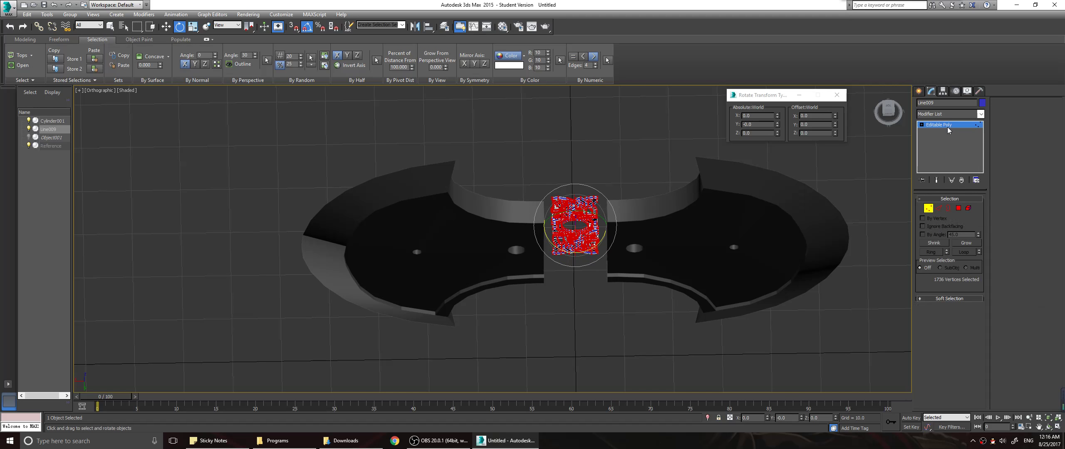
click(947, 127)
click(950, 126)
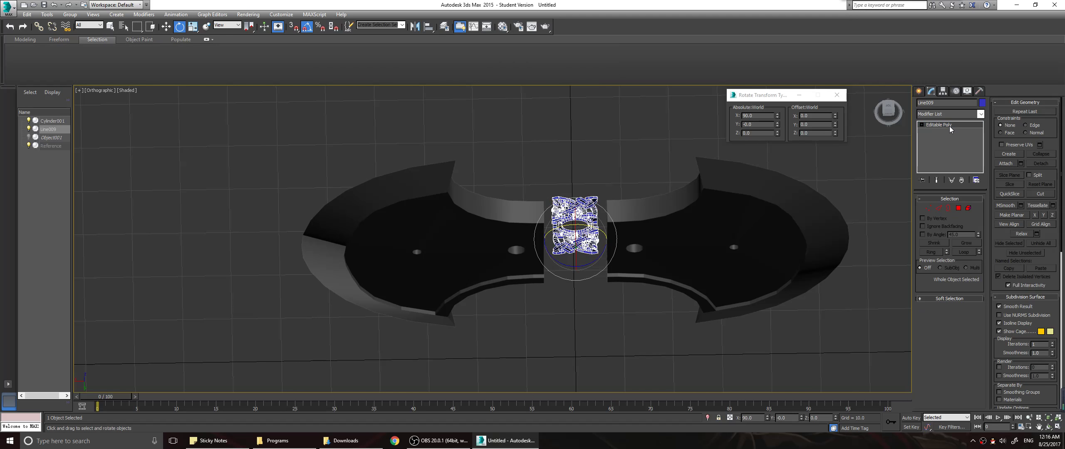
Create a copy of Line009 rotated 180 degrees about its pivot, onto the opposite face of the axe head
alt+middle_drag(717, 283, 717, 257)
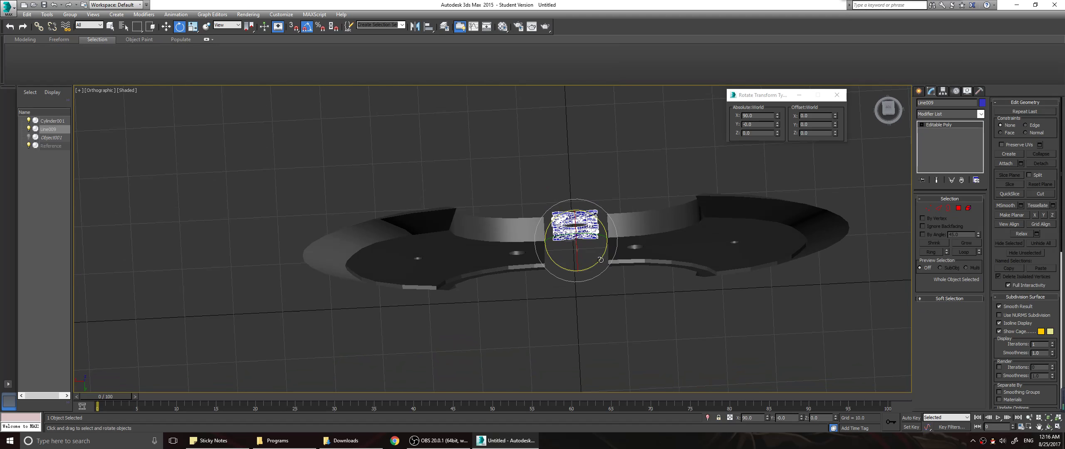
shift+drag(604, 265, 595, 272)
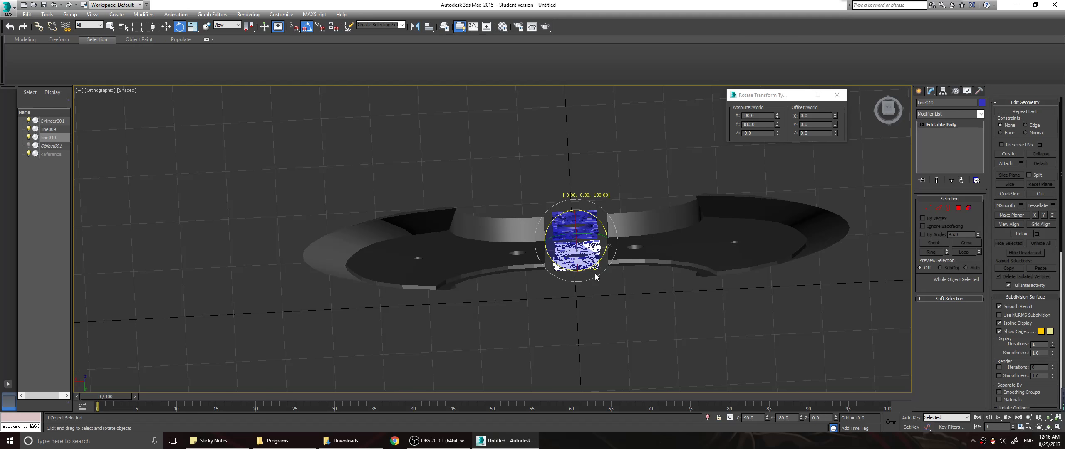
click(531, 254)
alt+middle_drag(650, 291, 649, 252)
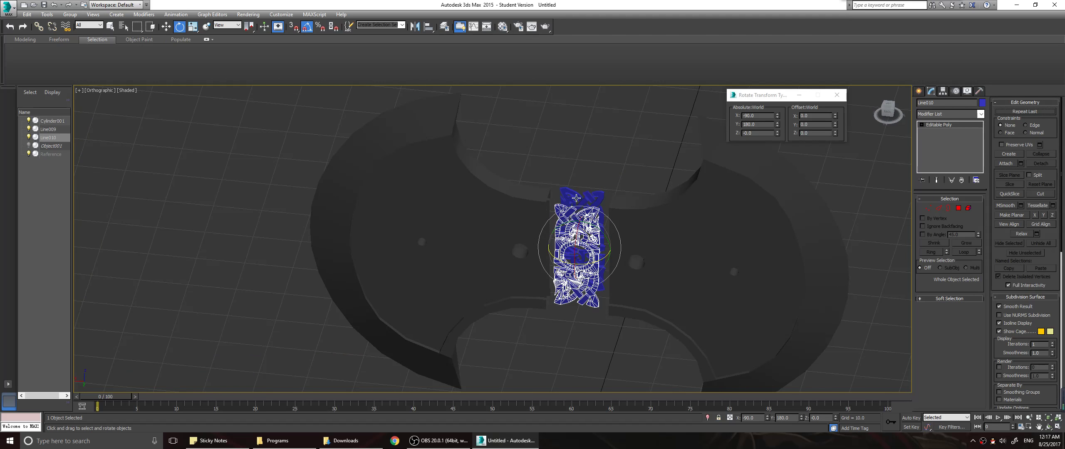
alt+middle_drag(577, 198, 125, 160)
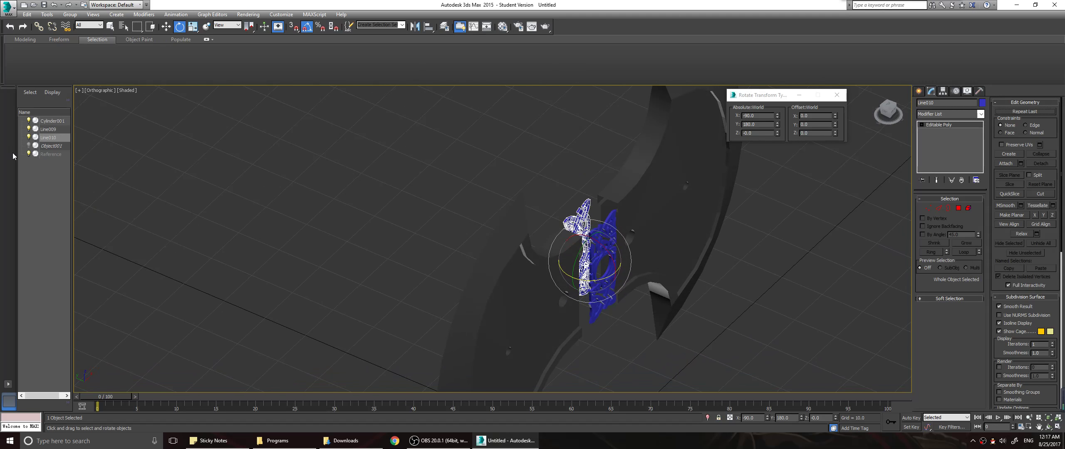
Unhide Object001 and compare the front ornament's ring with the handle's central stud in the front view, selecting Line009
click(28, 145)
alt+middle_drag(478, 254, 633, 200)
click(635, 172)
alt+middle_drag(681, 244, 692, 235)
key(f)
scroll(554, 241, up, 5)
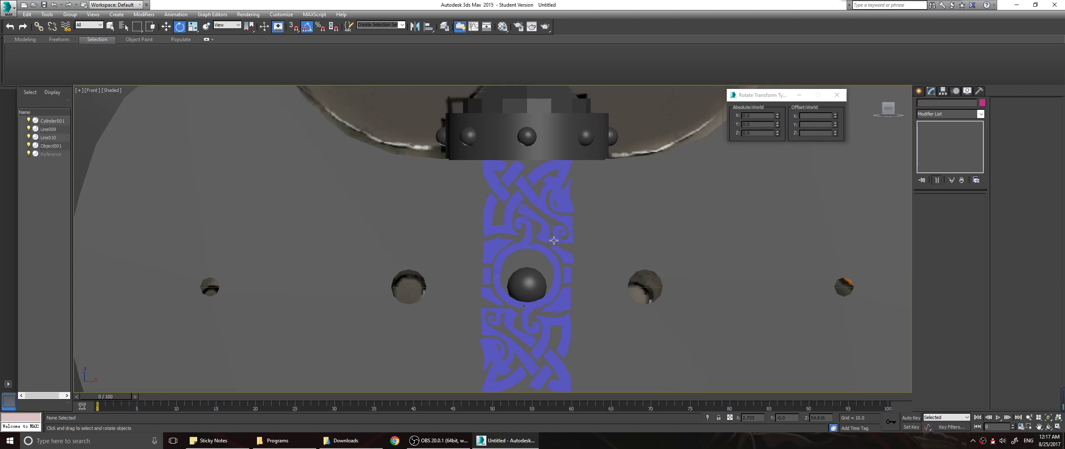
click(553, 240)
middle_drag(612, 257, 585, 235)
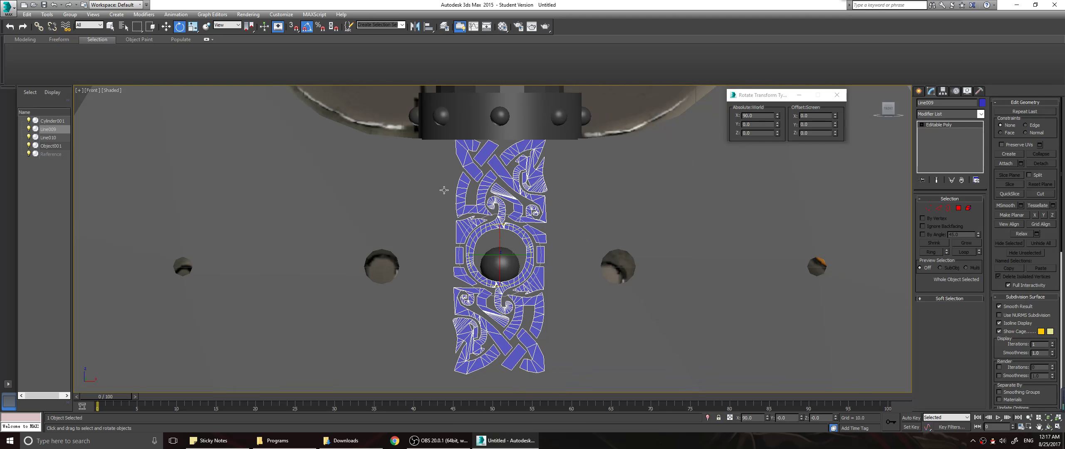
Select the centre vertex of Object001's middle stud and copy its absolute Z coordinate
click(34, 145)
click(31, 146)
click(42, 147)
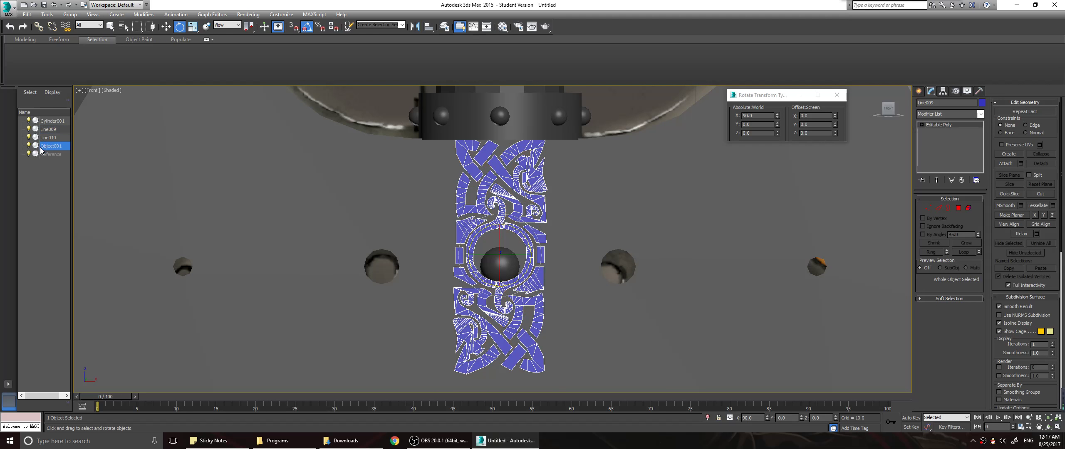
key(1)
key(F3)
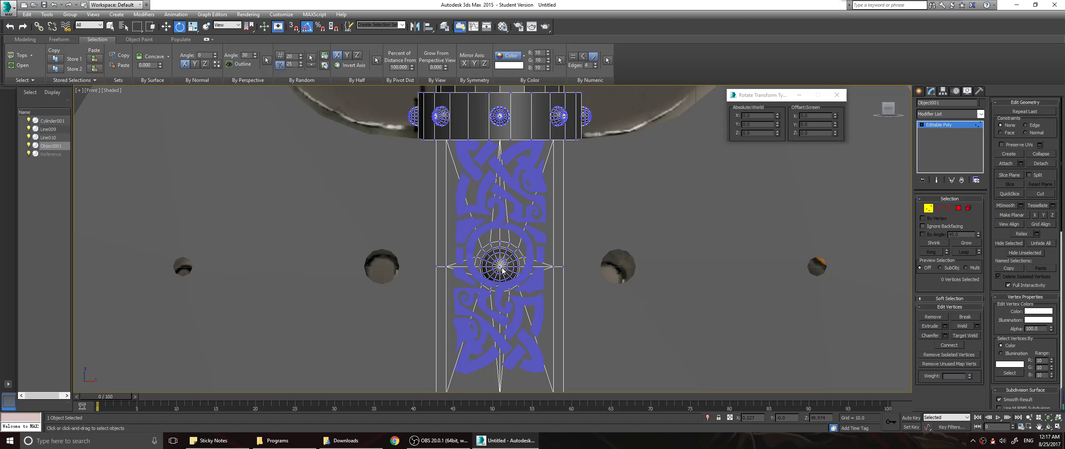
click(500, 266)
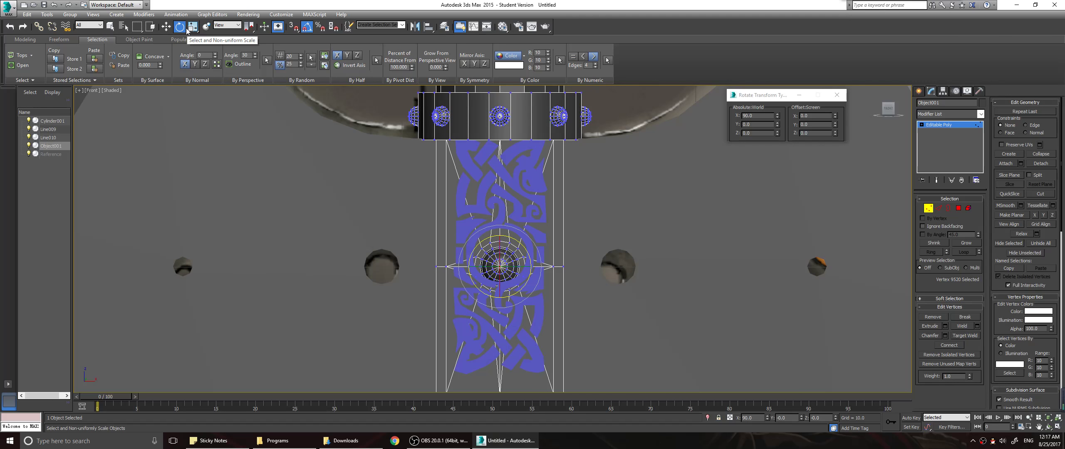
click(166, 26)
drag(766, 133, 652, 135)
key(ctrl+c)
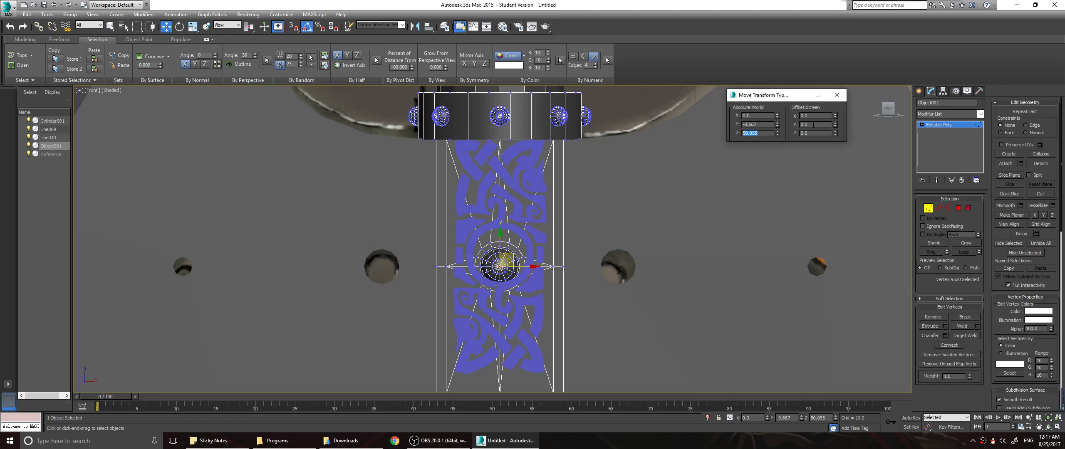
Set the absolute Z position of both ornaments, Line010 and Line009, to 50.055
click(39, 129)
click(44, 122)
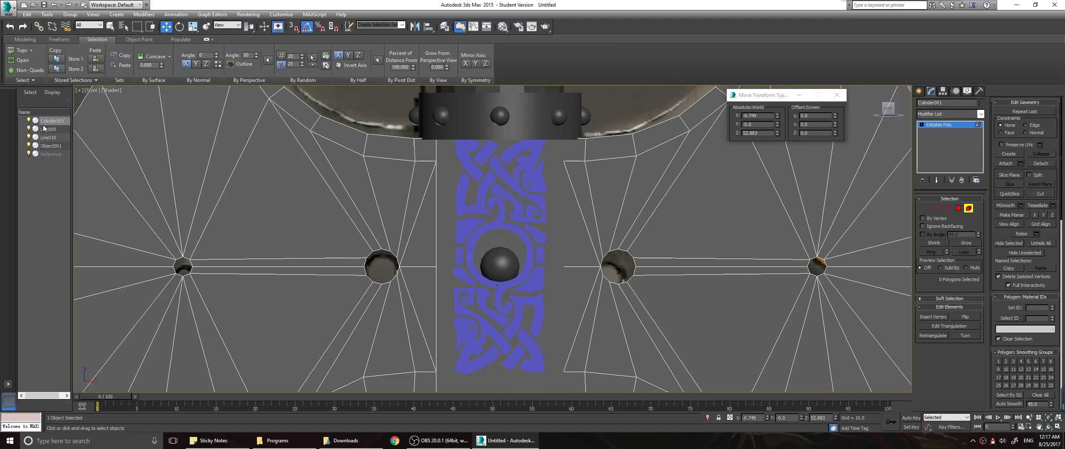
click(44, 145)
click(48, 137)
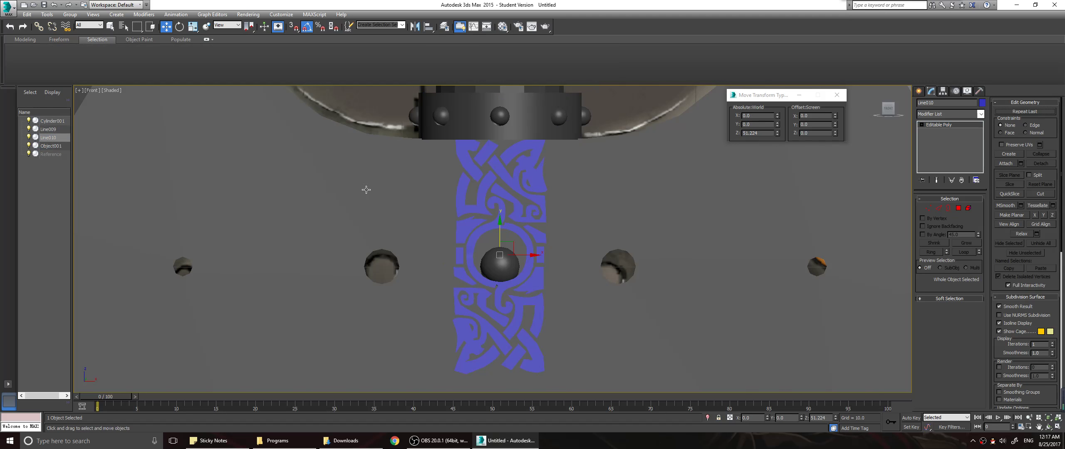
drag(764, 133, 674, 130)
key(ctrl+v)
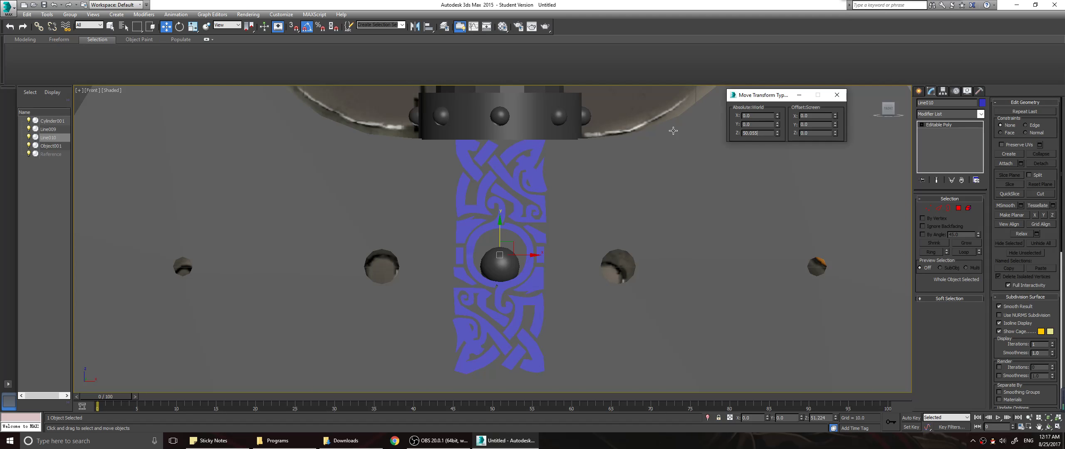
key(Return)
click(48, 129)
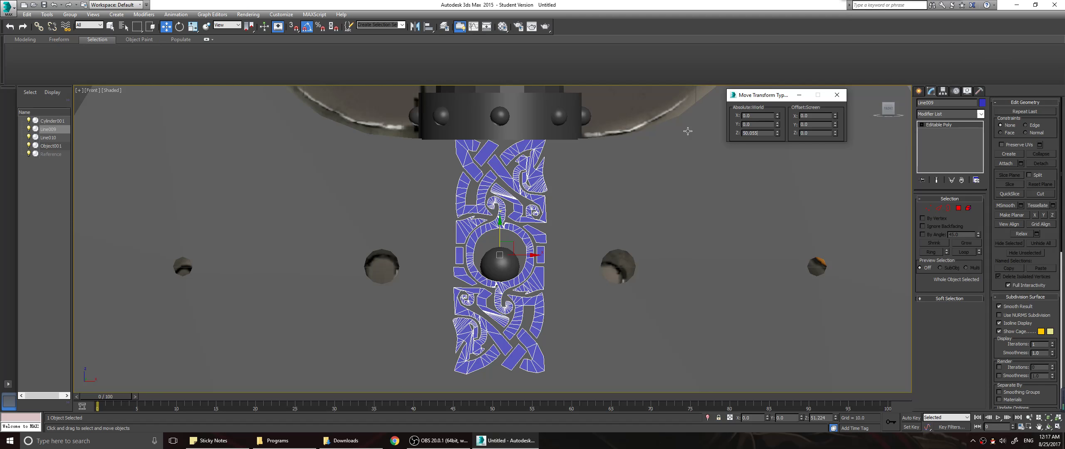
click(630, 200)
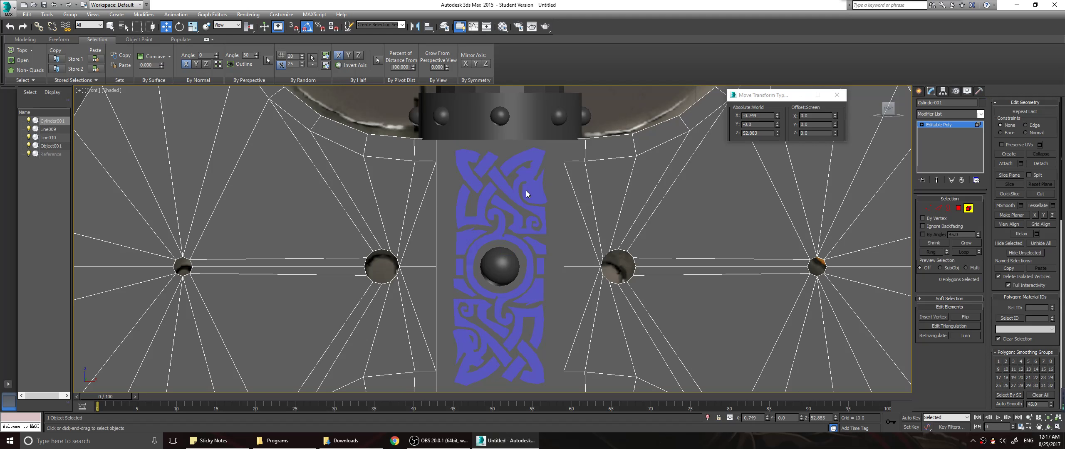
Attach the front ornament Line009 to Line010 so both sides form one object
click(48, 138)
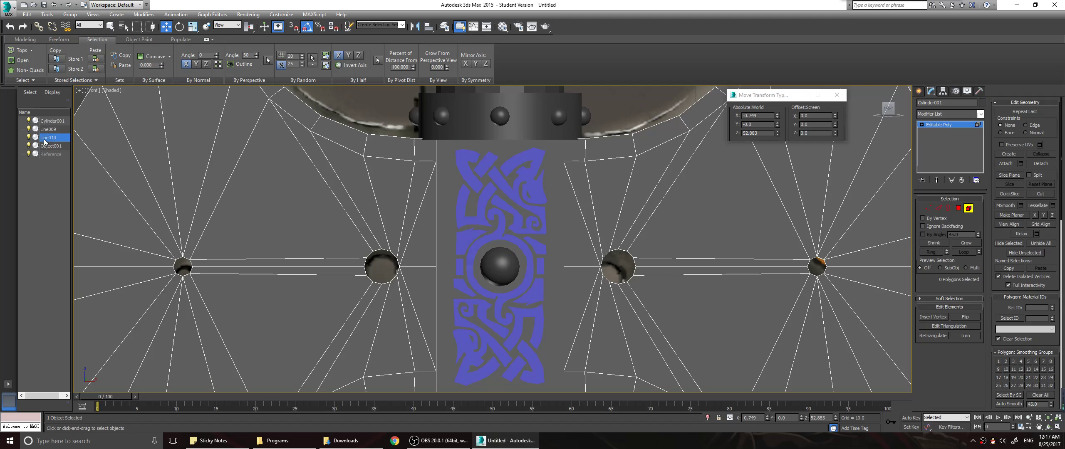
click(1006, 164)
click(57, 131)
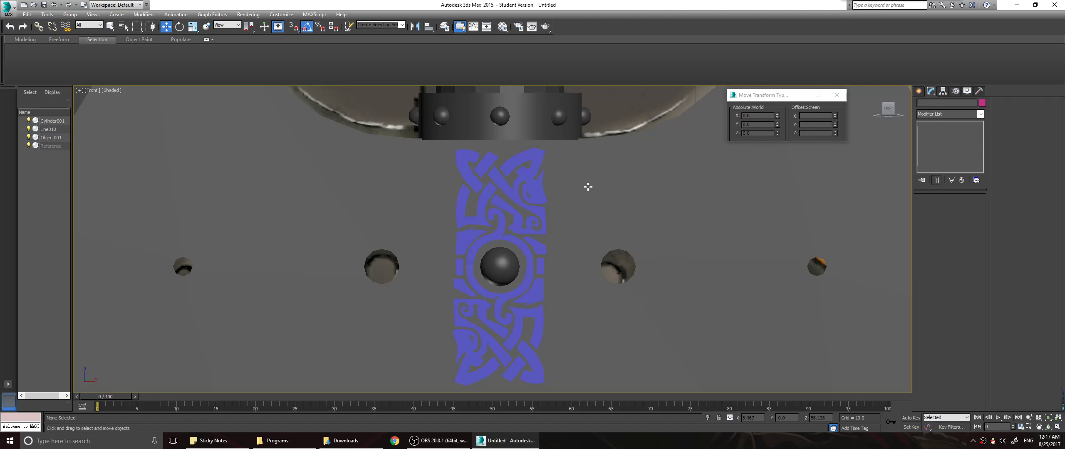
Switch to the perspective view and inspect the ornament's fit around the central stud on the axe head
scroll(603, 205, down, 2)
scroll(625, 245, down, 2)
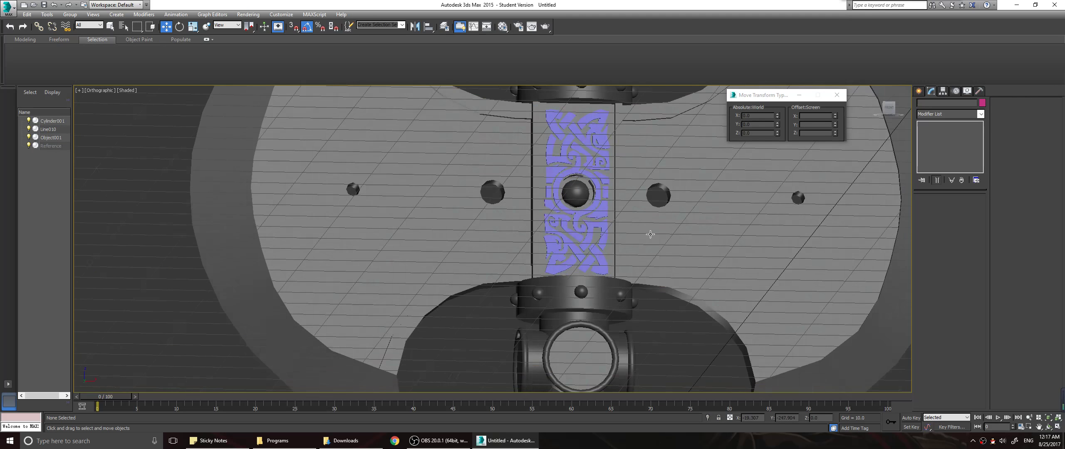
key(p)
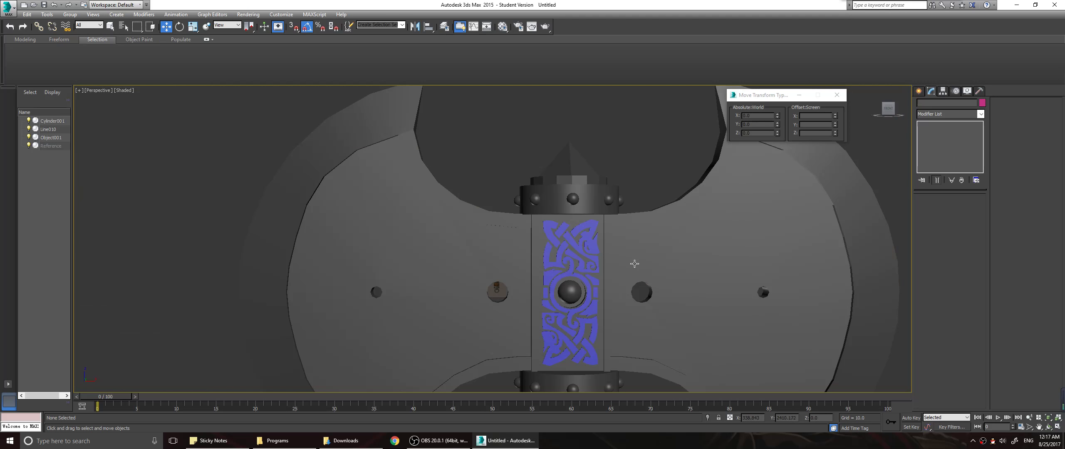
alt+middle_drag(609, 243, 454, 287)
scroll(478, 266, up, 8)
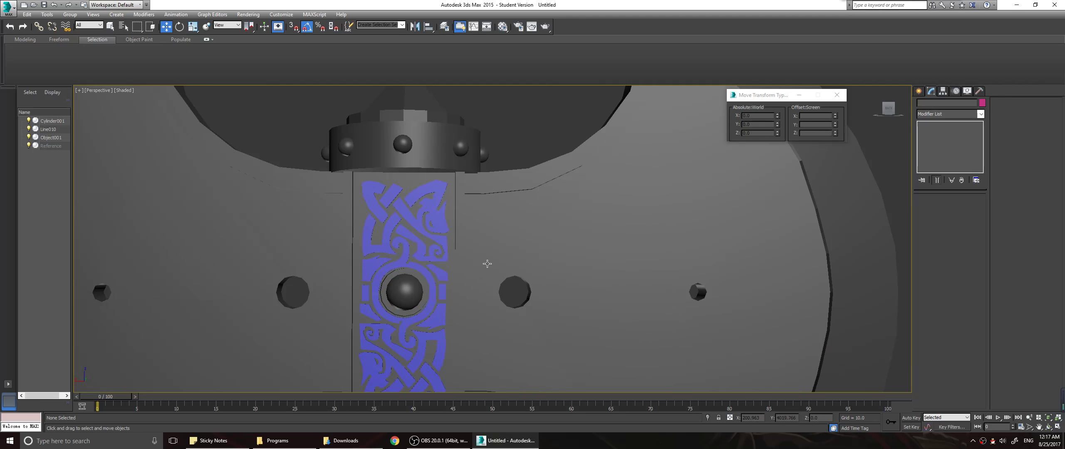
scroll(517, 230, down, 5)
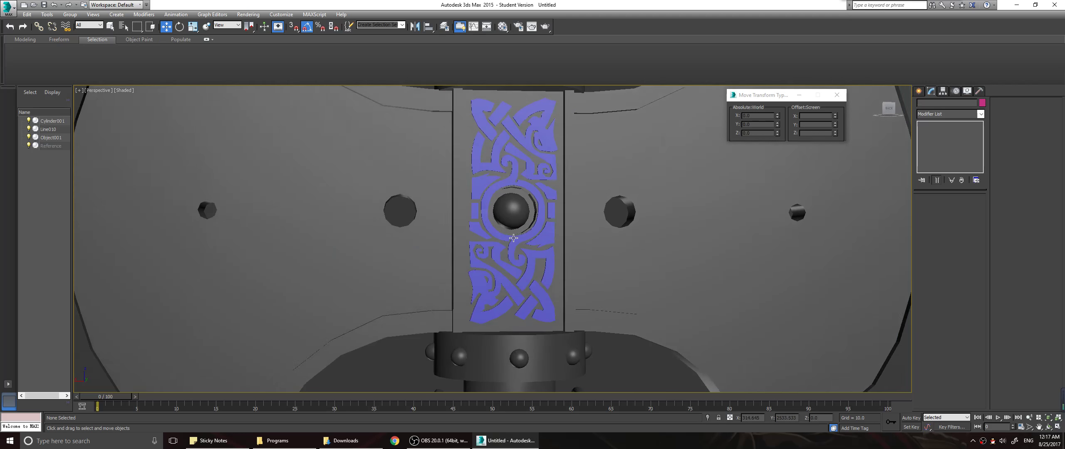
Return to the front view and hide the axe head Cylinder001 and the ornament Line010 to expose the reference image
alt+middle_drag(518, 230, 670, 278)
scroll(516, 173, up, 4)
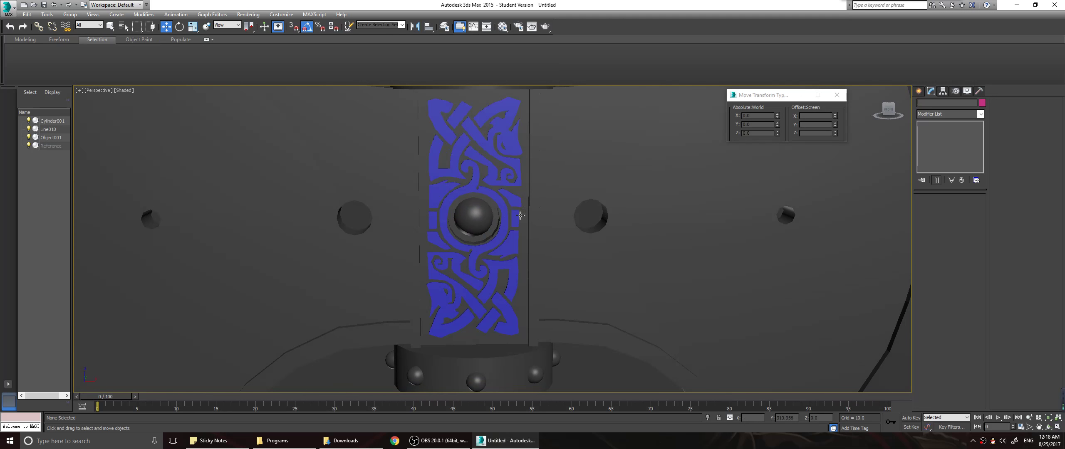
alt+middle_drag(485, 238, 542, 224)
key(f)
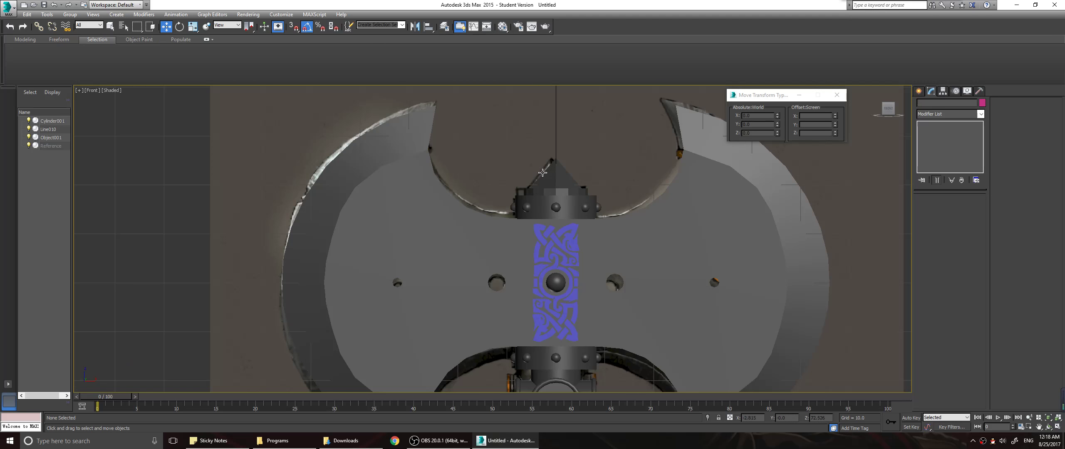
middle_drag(522, 198, 574, 184)
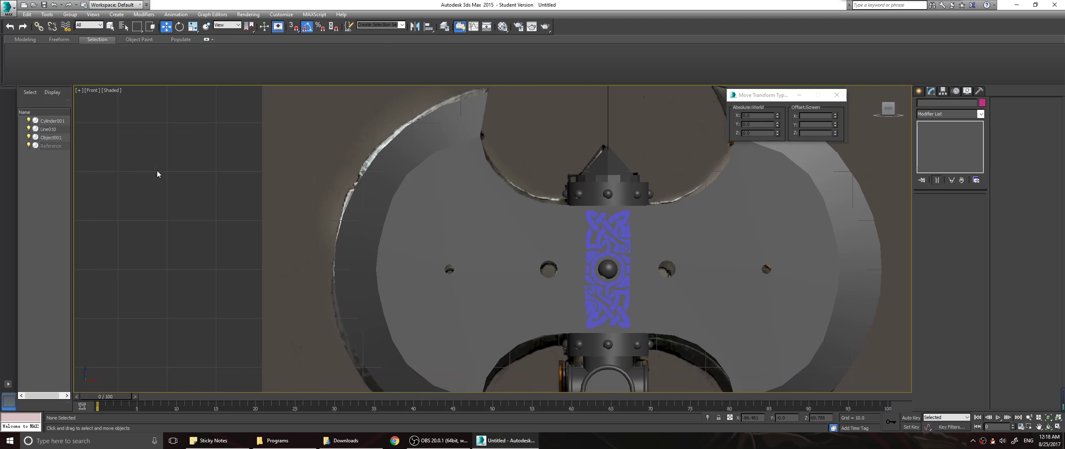
click(28, 136)
key(ctrl+z)
key(ctrl+z)
click(28, 121)
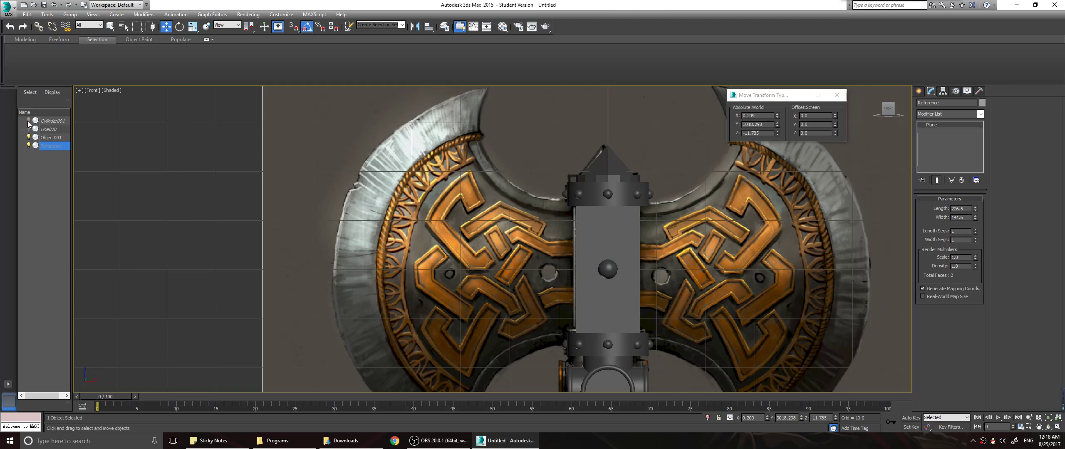
Start a corner-point Line at the handle's upper-left strap and trace the left knot's upper strand to its upper-left tip on the reference
middle_drag(475, 218, 484, 196)
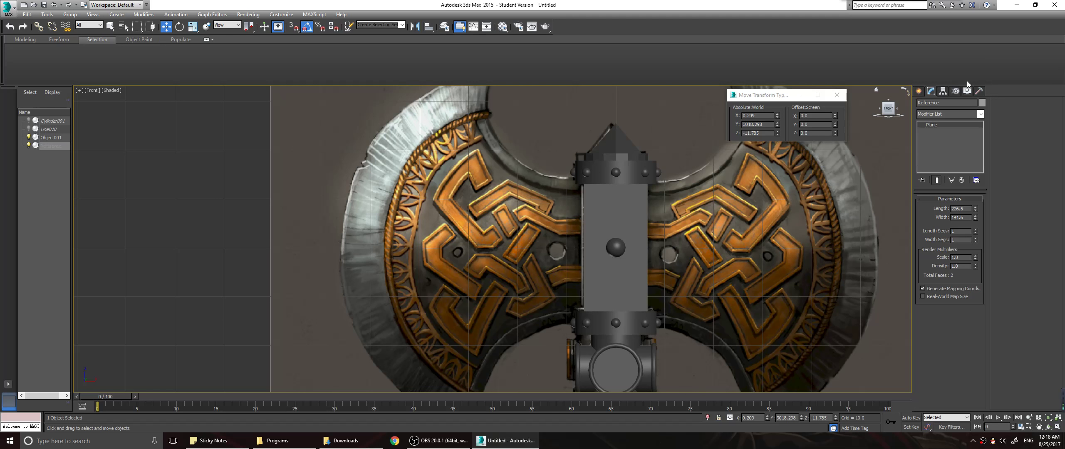
click(919, 91)
click(931, 104)
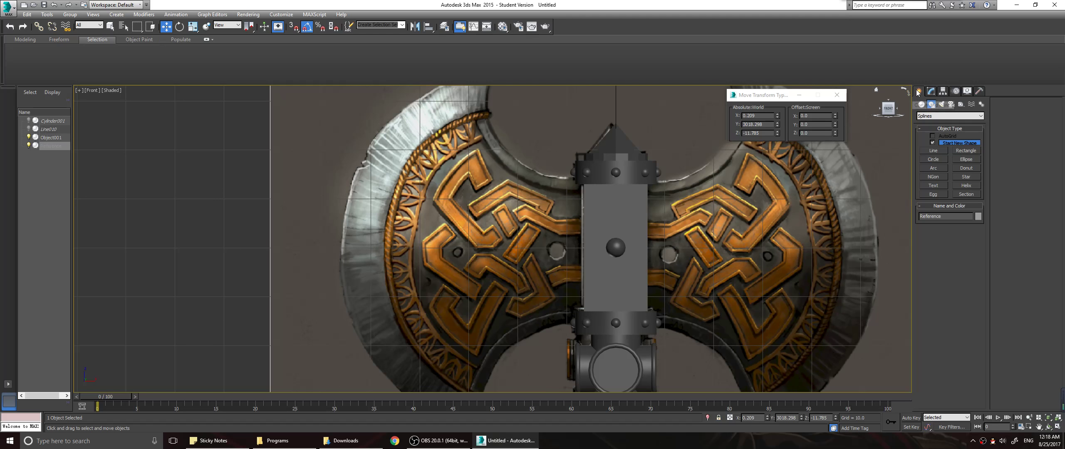
click(933, 151)
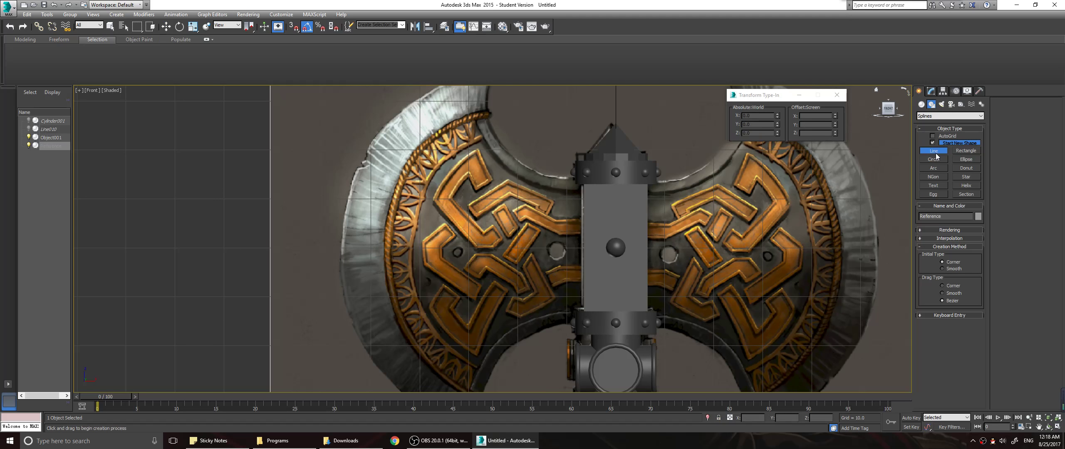
click(586, 227)
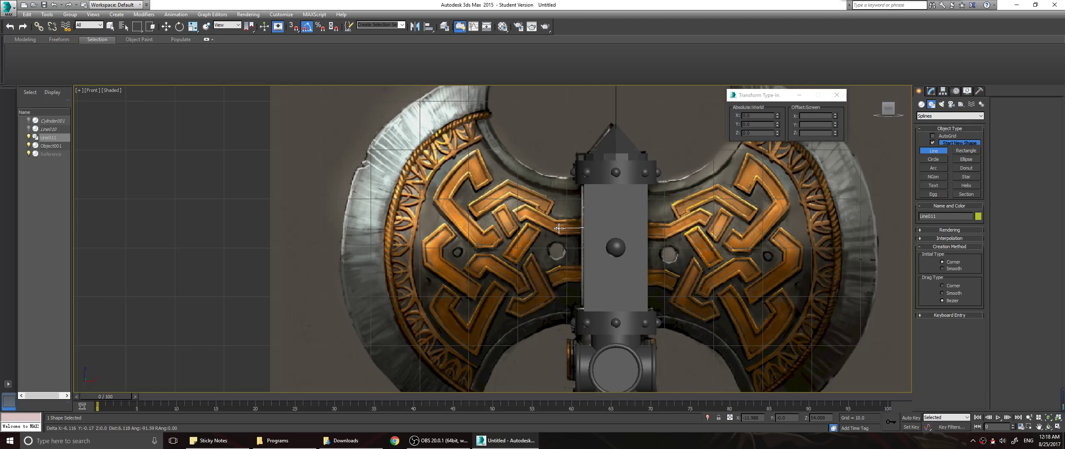
click(563, 229)
click(524, 212)
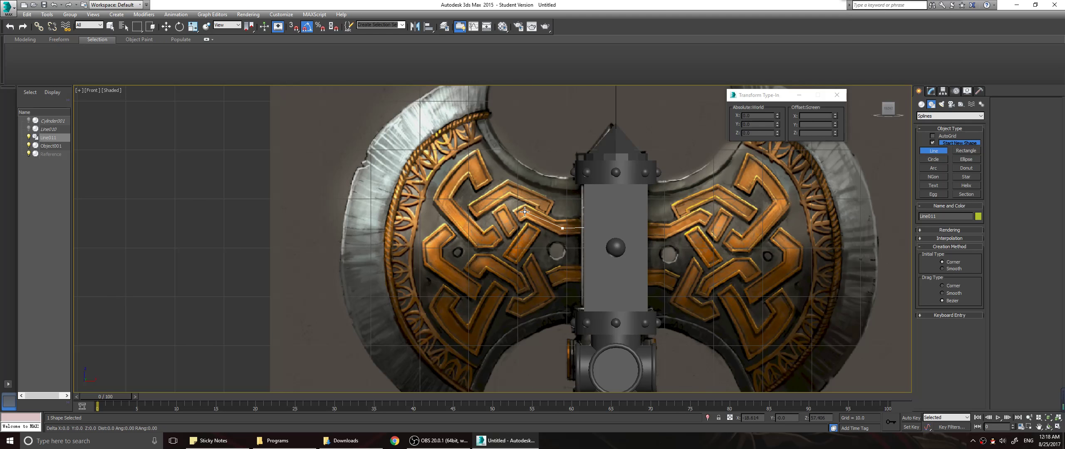
click(490, 241)
click(479, 240)
click(443, 199)
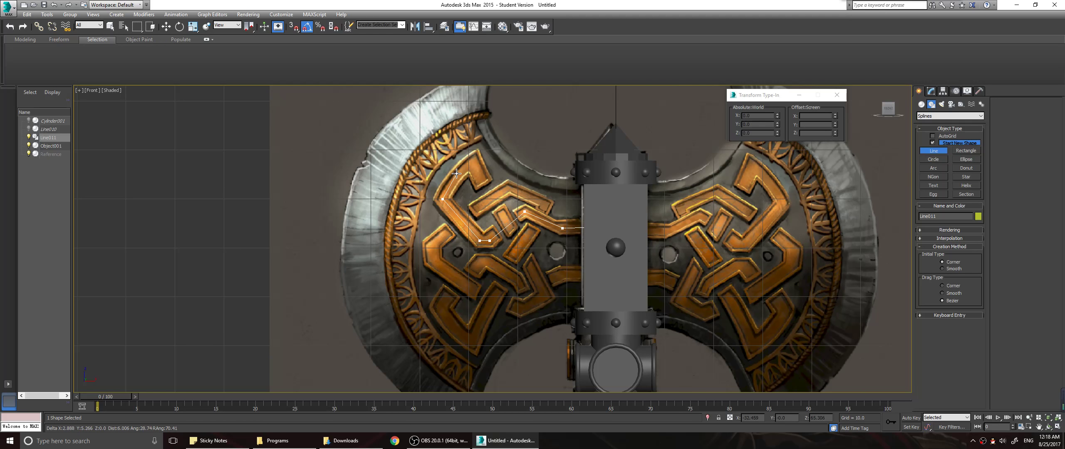
click(457, 176)
click(474, 164)
Continue the line through the left knot's lower-right corner, around its far-left bend and up to its upper-right corner
click(546, 297)
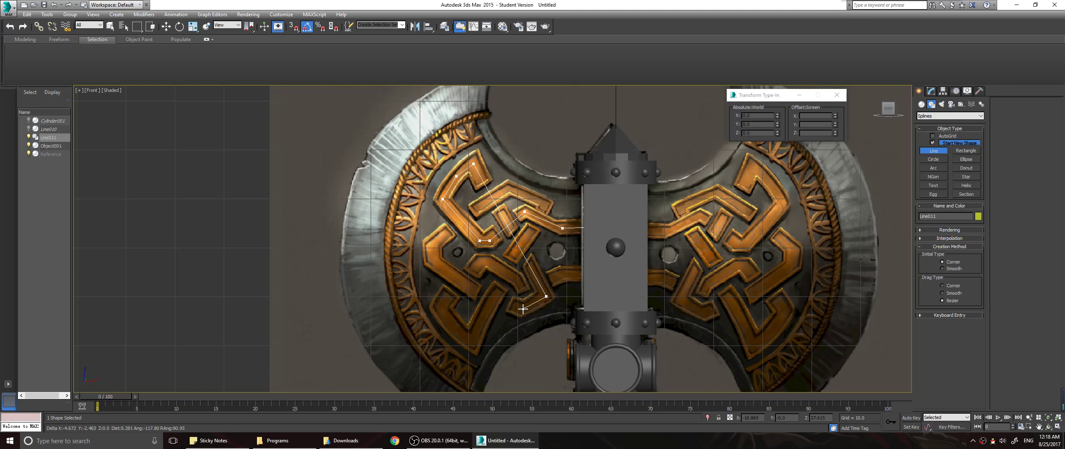
click(521, 310)
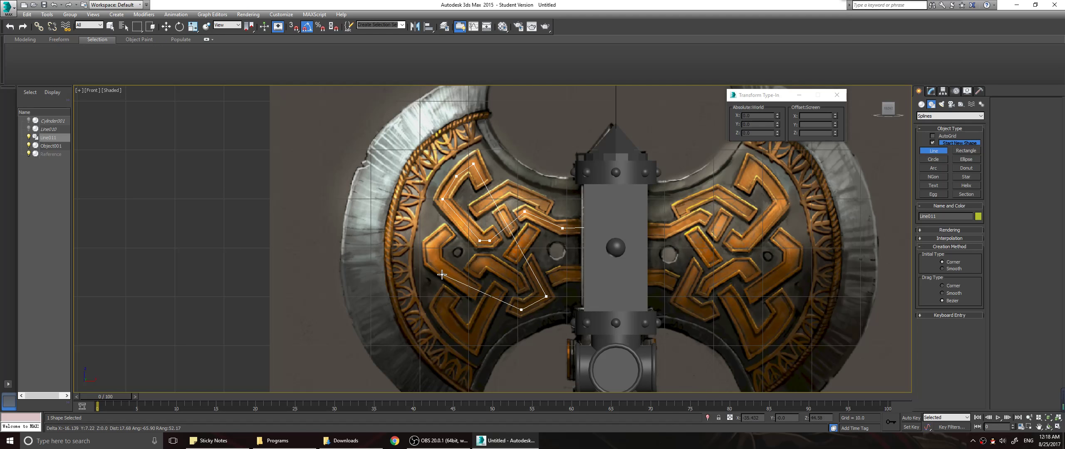
click(433, 263)
click(431, 247)
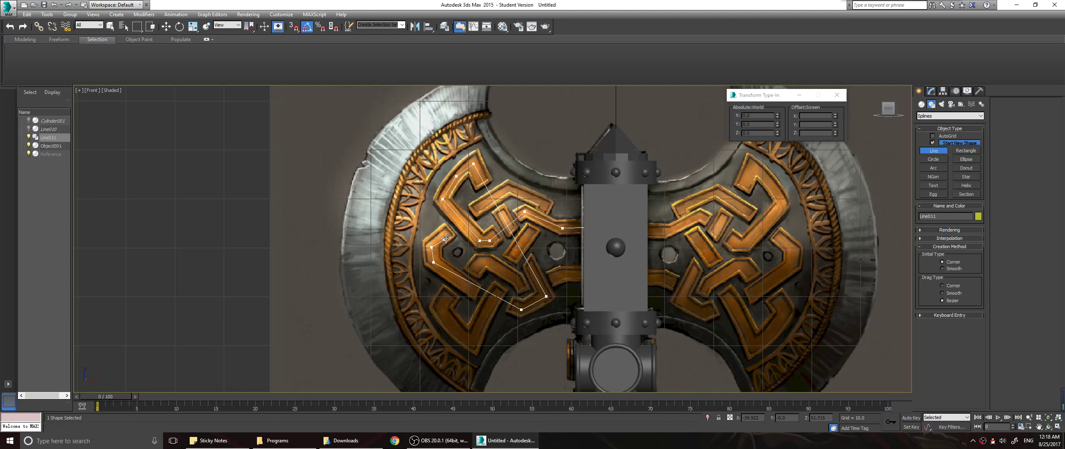
click(507, 189)
click(545, 204)
Trace the left knot's lower-left loop and lower strand back to the handle, and finish the open spline
click(500, 289)
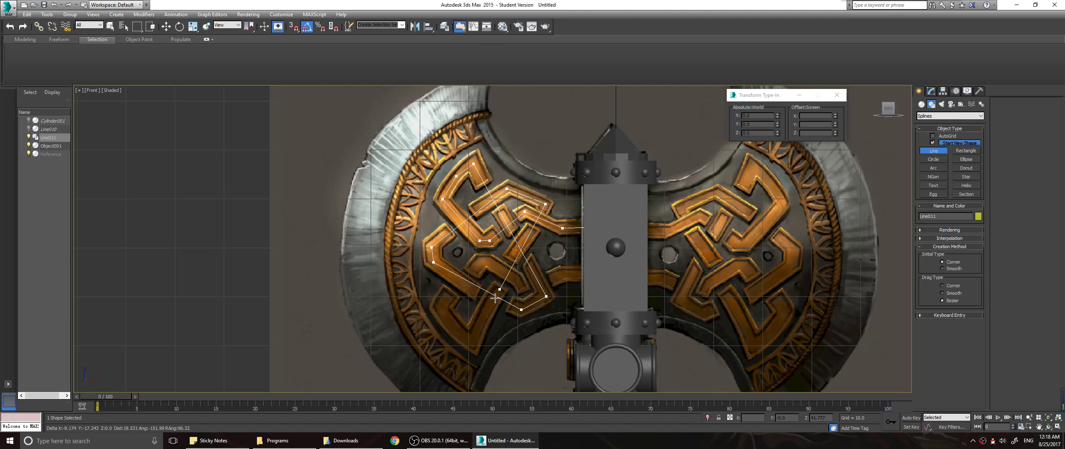
click(471, 340)
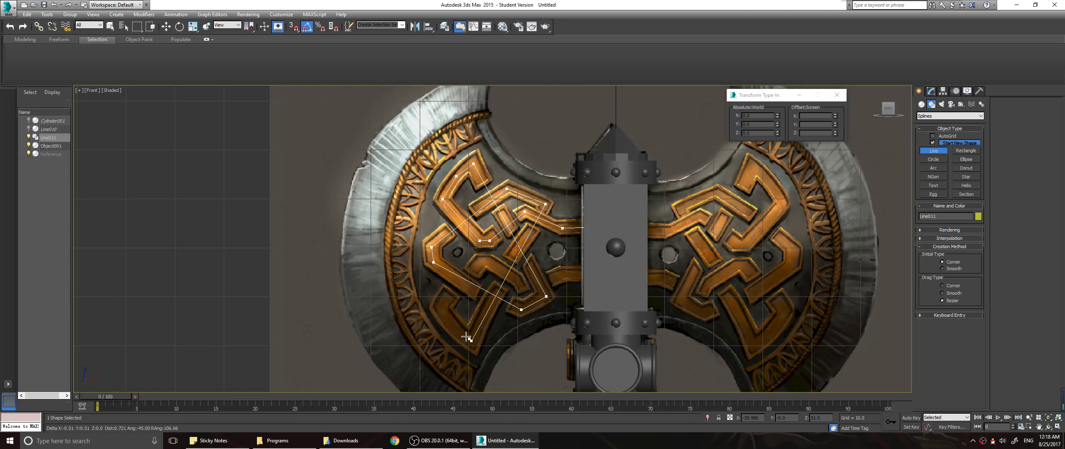
click(441, 308)
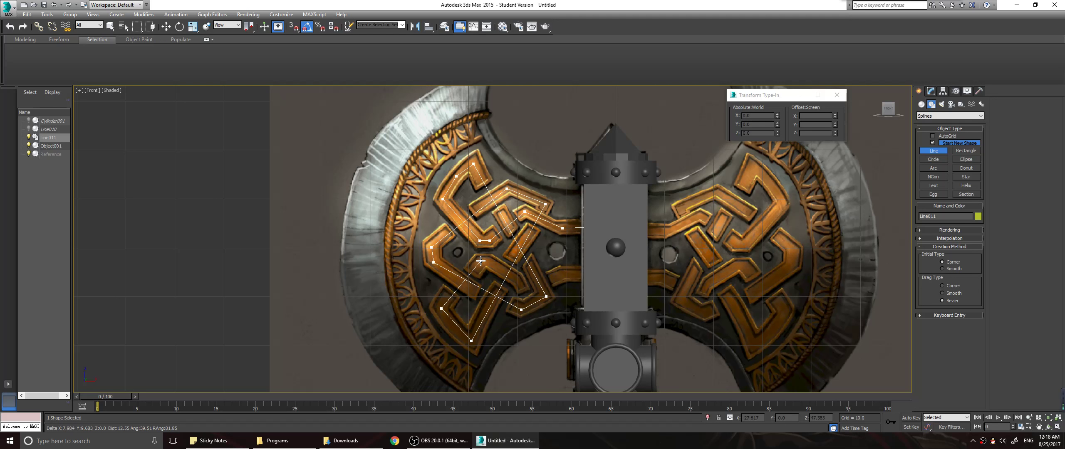
click(479, 260)
click(489, 259)
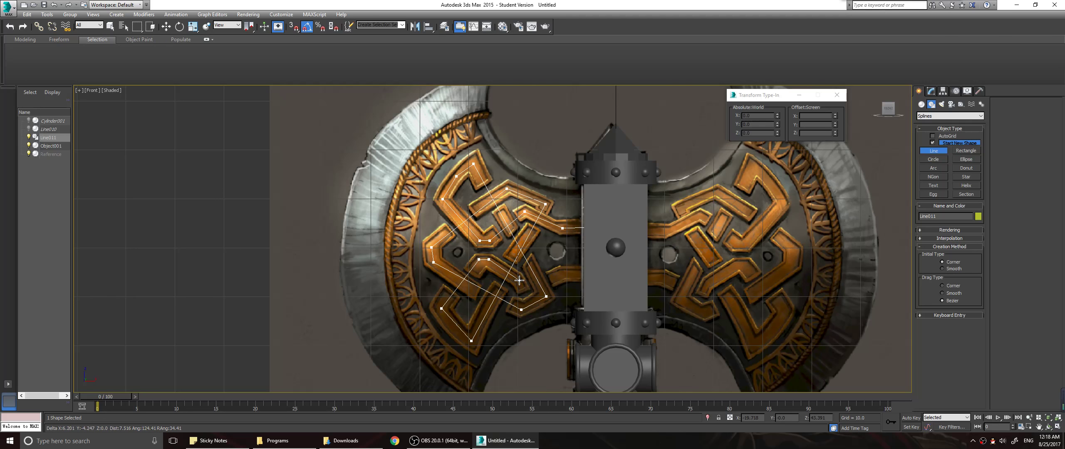
click(519, 281)
click(524, 292)
click(562, 275)
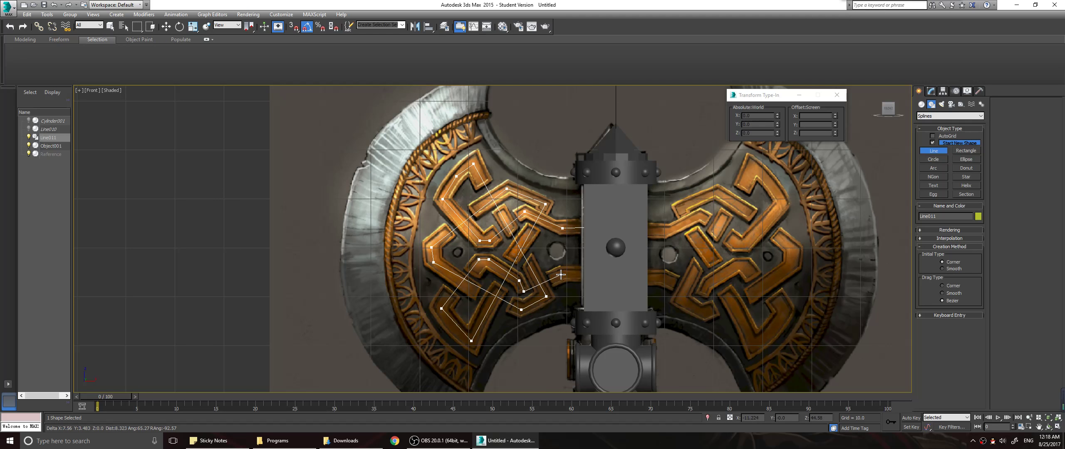
click(587, 274)
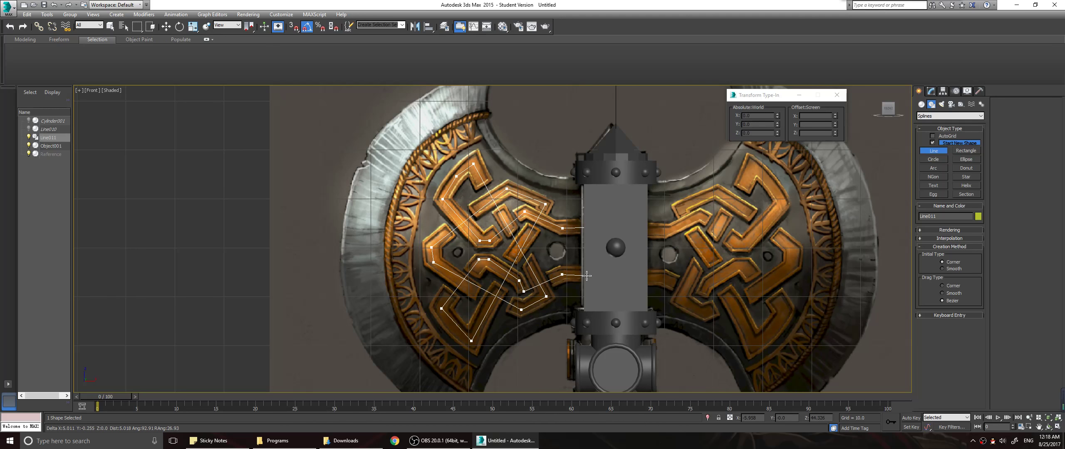
right_click(592, 229)
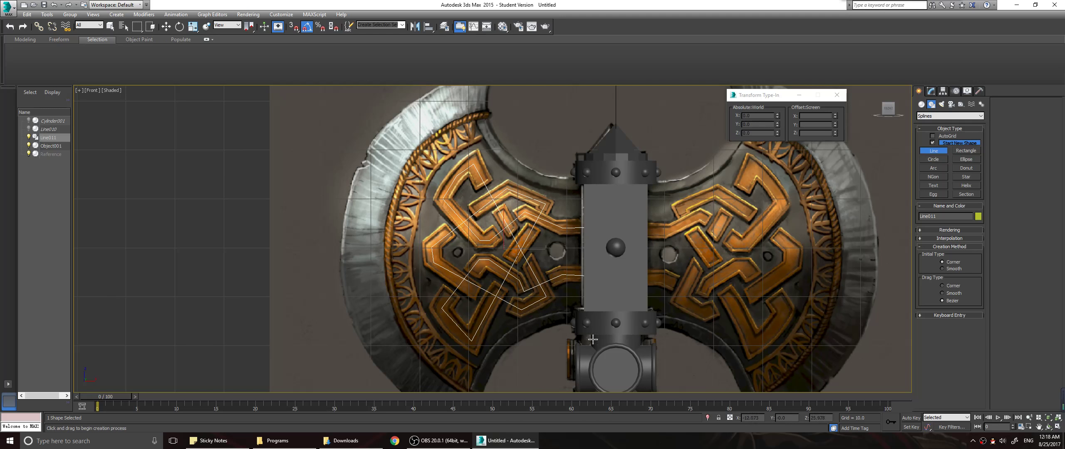
Enable viewport rendering for the knot spline Line011 with a rectangular cross-section
click(933, 94)
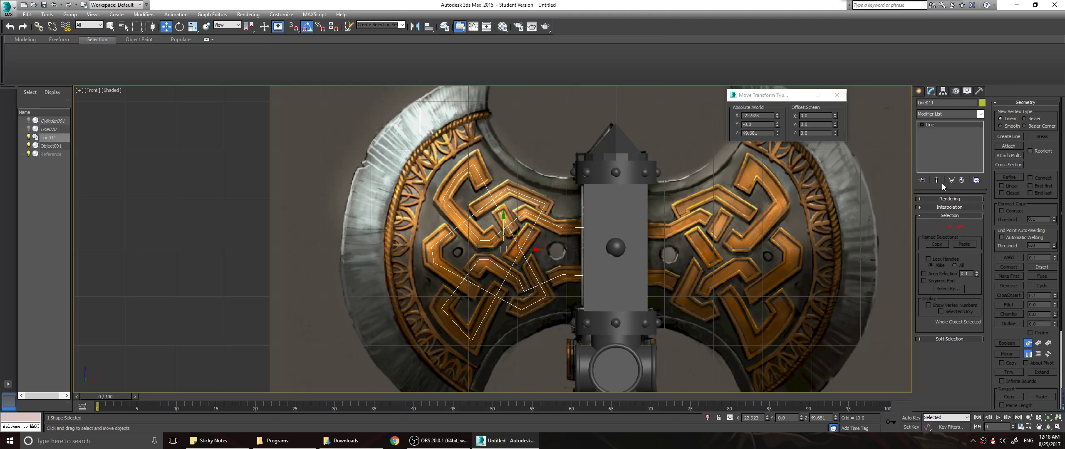
click(920, 199)
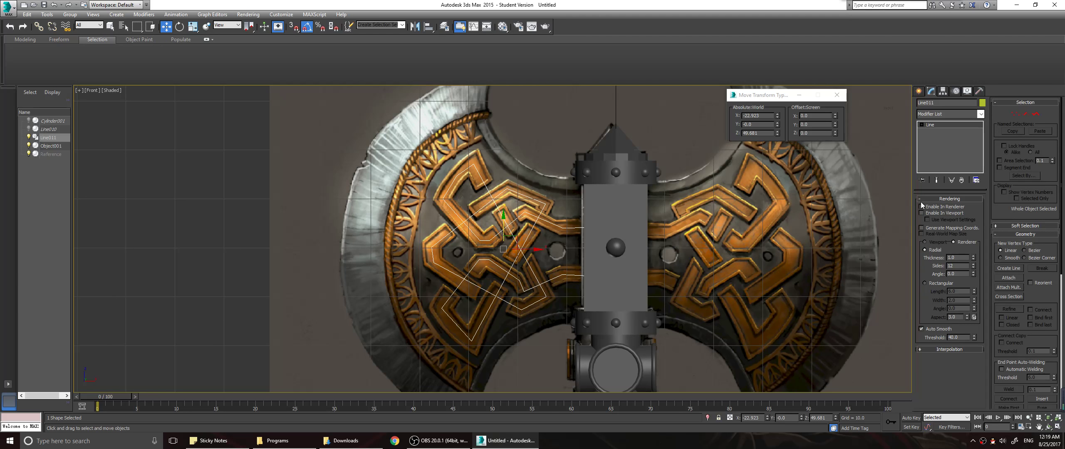
click(921, 213)
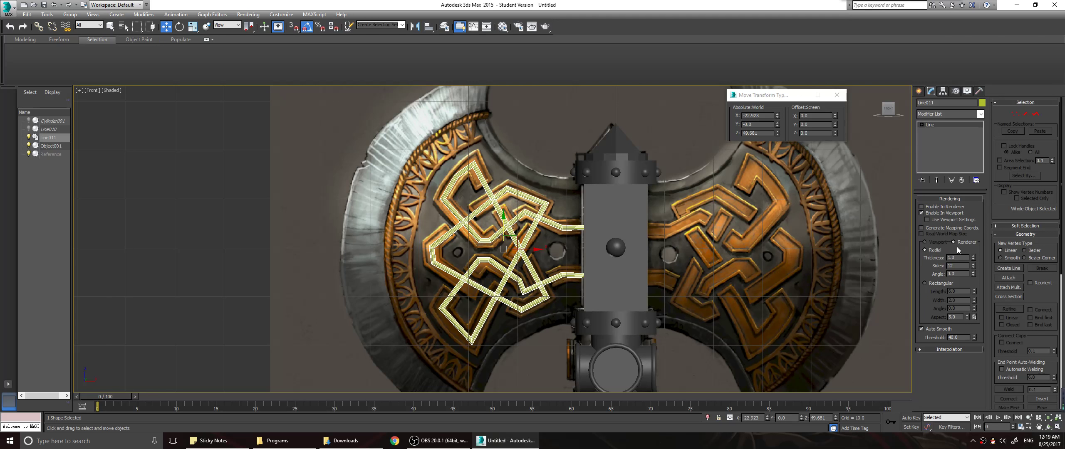
click(933, 284)
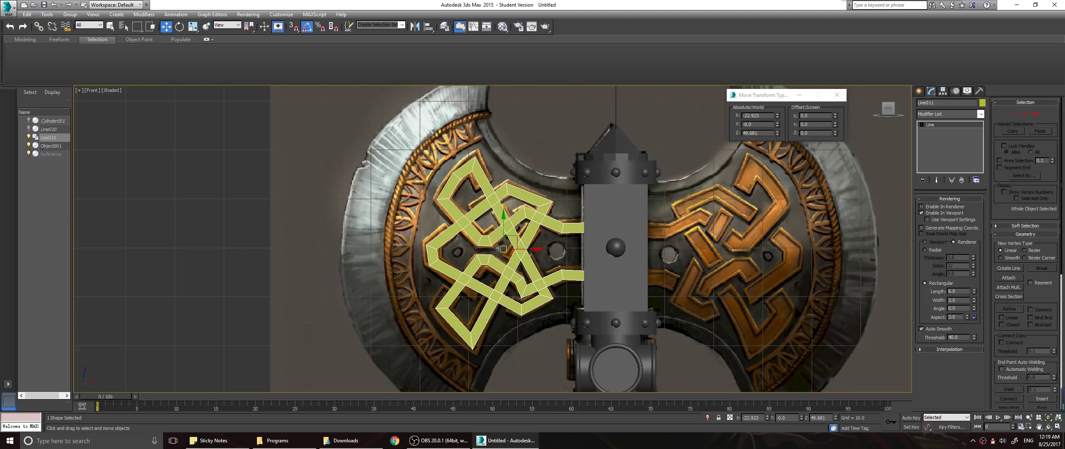
Set the knot's rectangular cross-section to a width of about 3.56 and a length of 0.5, and check its thickness
scroll(581, 283, up, 3)
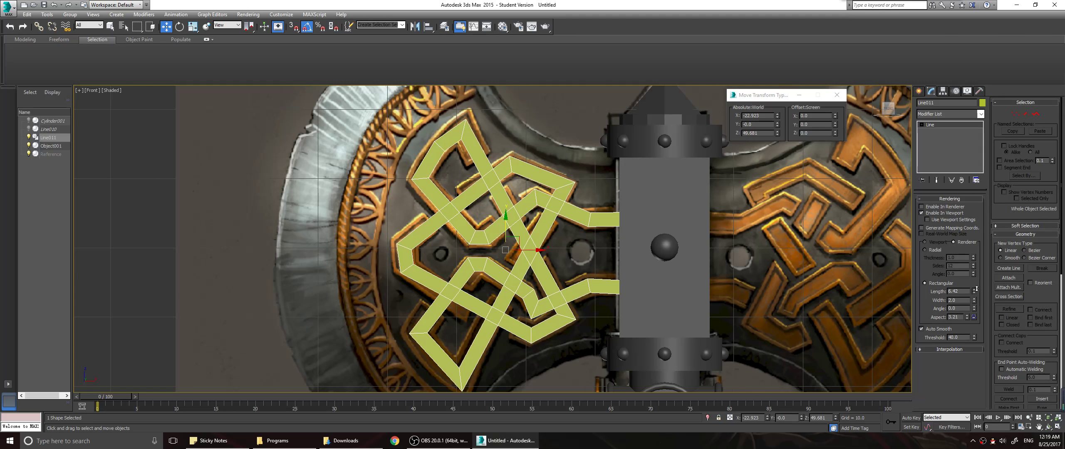
drag(974, 300, 975, 266)
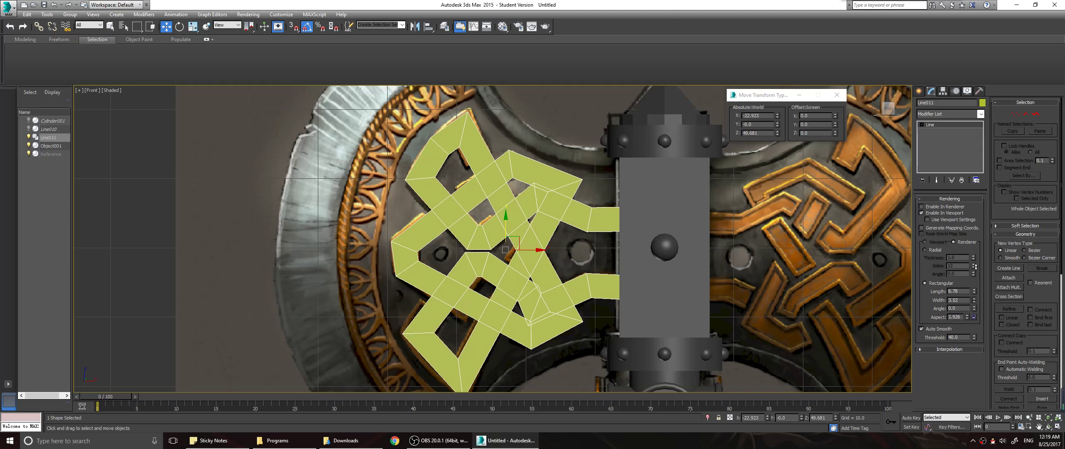
middle_drag(832, 280, 867, 269)
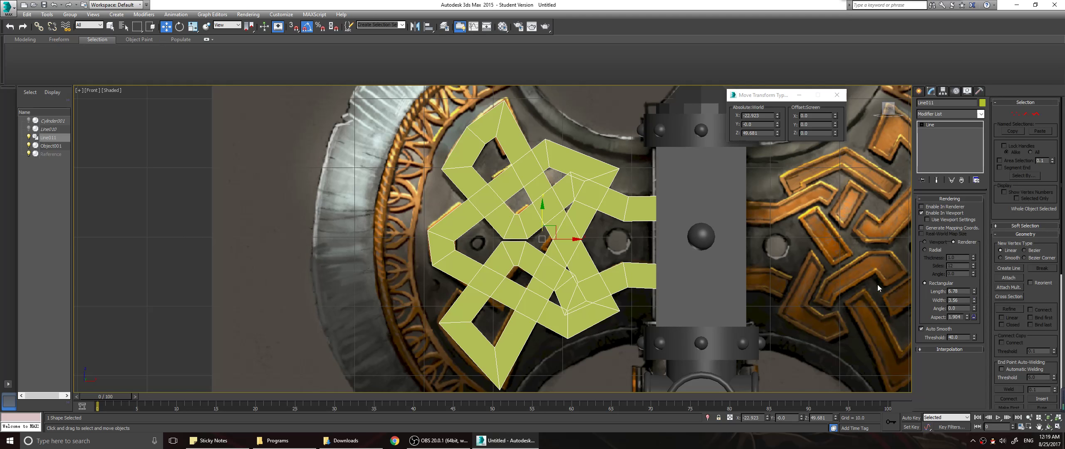
text(0.5)
key(Return)
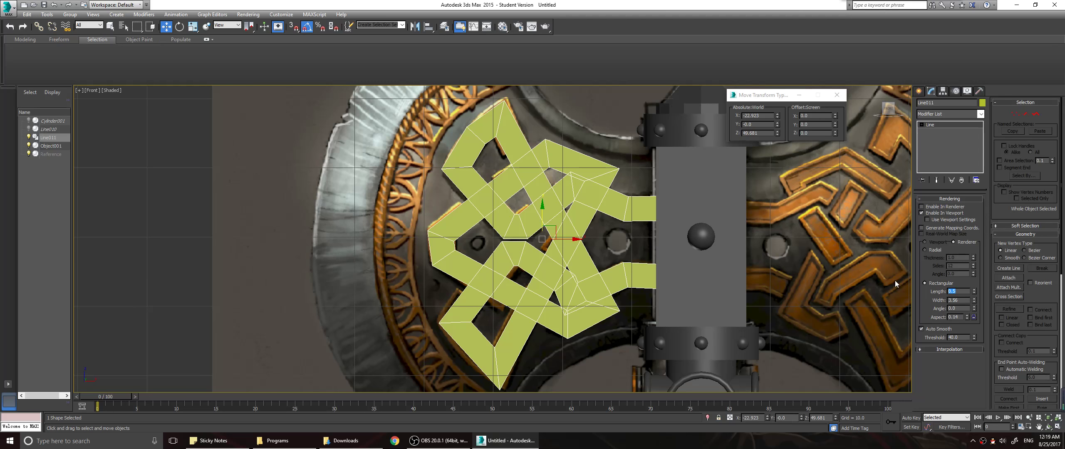
mouse_move(660, 274)
alt+middle_down()
mouse_move(697, 288)
mouse_move(658, 261)
alt+middle_up()
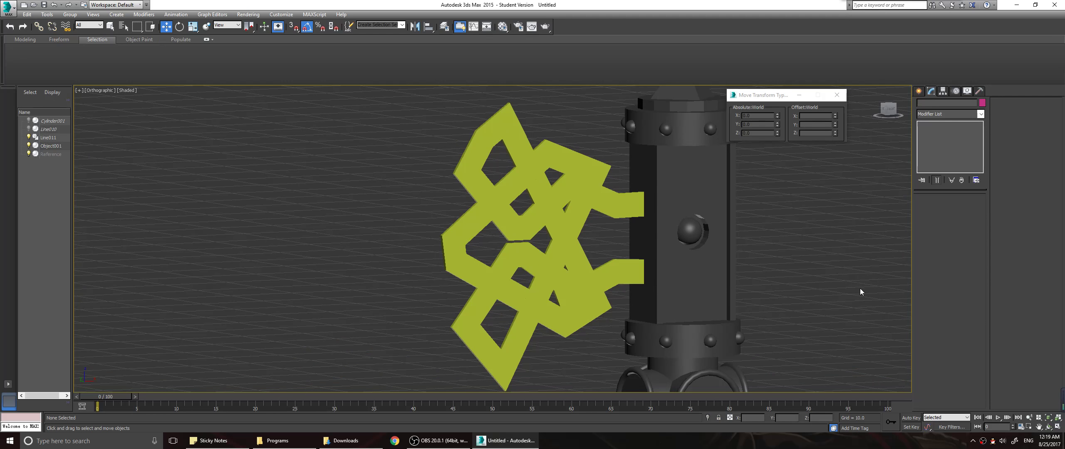
Return to the front view, check the knot's vertices against the reference, and convert Line011 to an Editable Poly
key(f)
middle_drag(451, 289, 588, 260)
key(1)
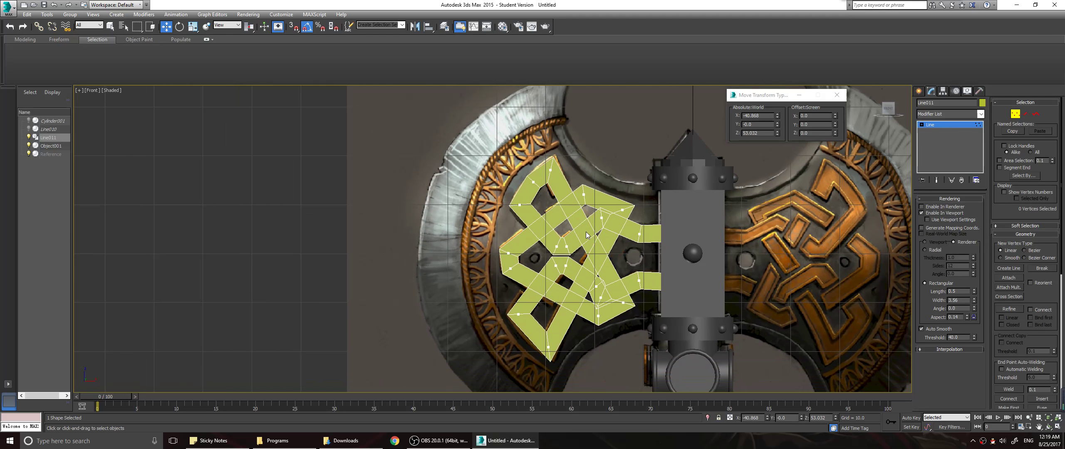
scroll(604, 298, up, 5)
middle_drag(617, 269, 668, 213)
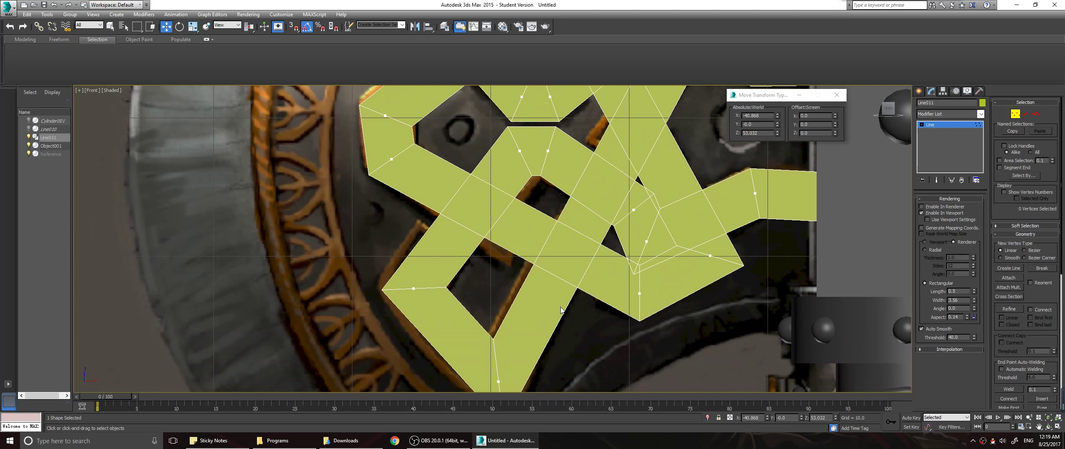
scroll(548, 338, down, 2)
right_click(930, 125)
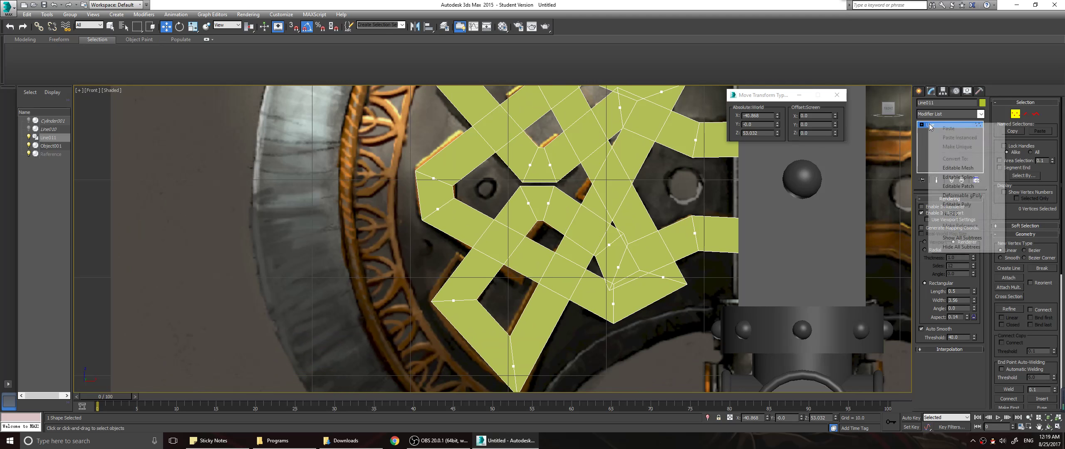
click(957, 205)
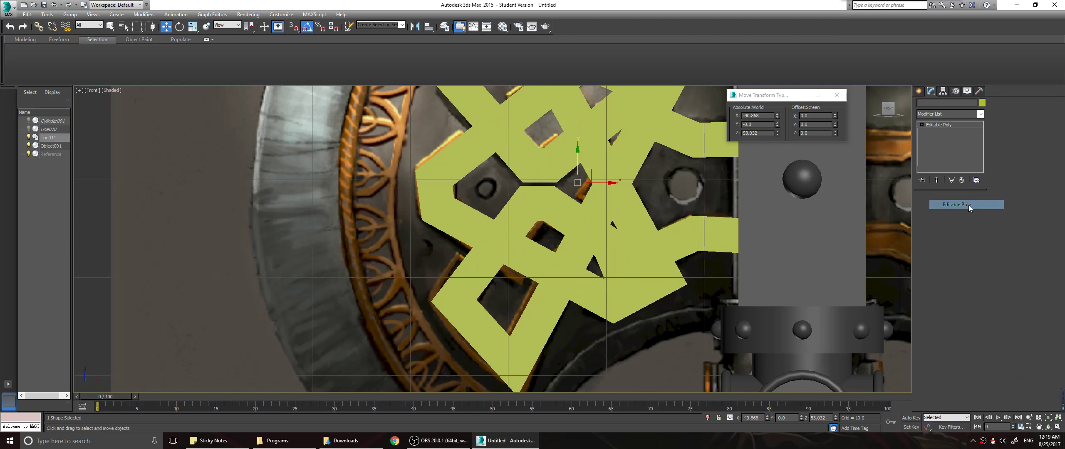
middle_drag(607, 200, 621, 285)
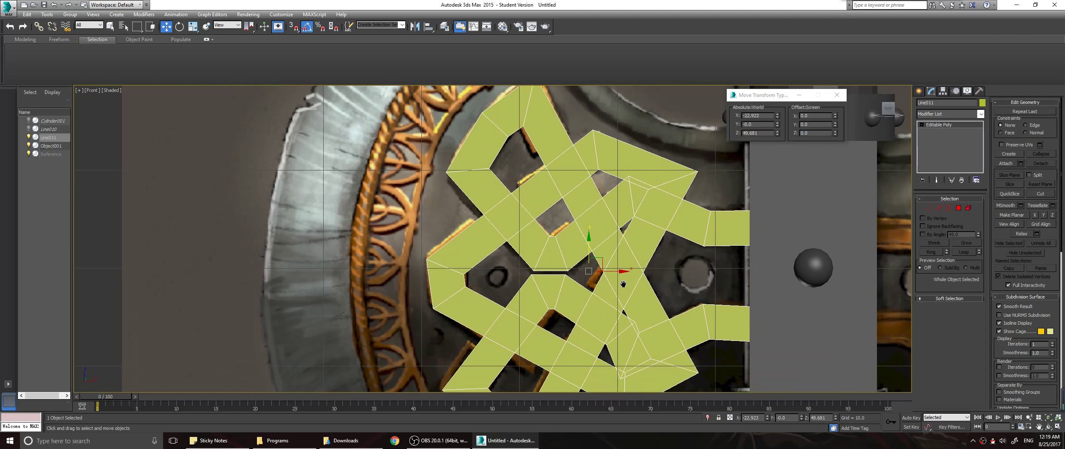
middle_drag(451, 376, 444, 320)
middle_drag(519, 329, 514, 264)
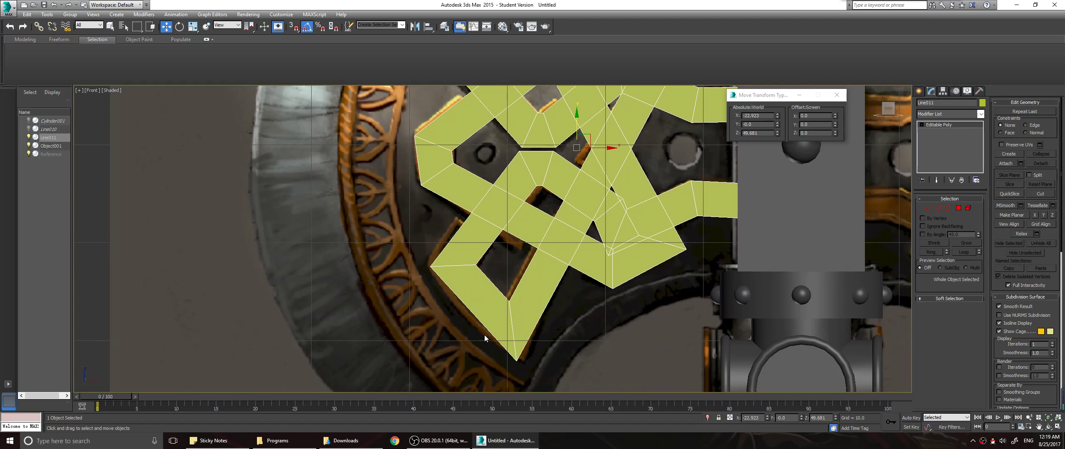
Display the knot see-through at vertex level and check its overlapping strands against the reference
middle_drag(570, 228, 599, 272)
scroll(678, 265, up, 5)
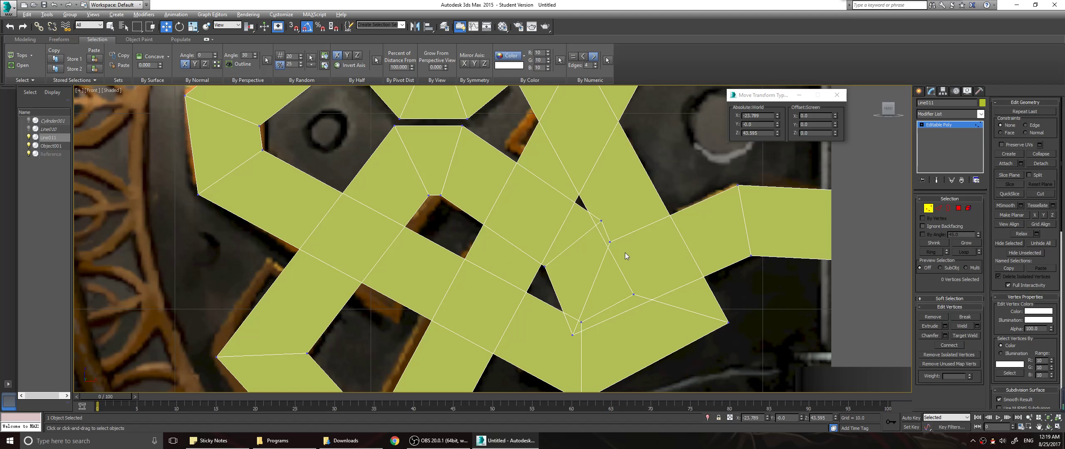
key(alt+x)
middle_drag(628, 230, 669, 276)
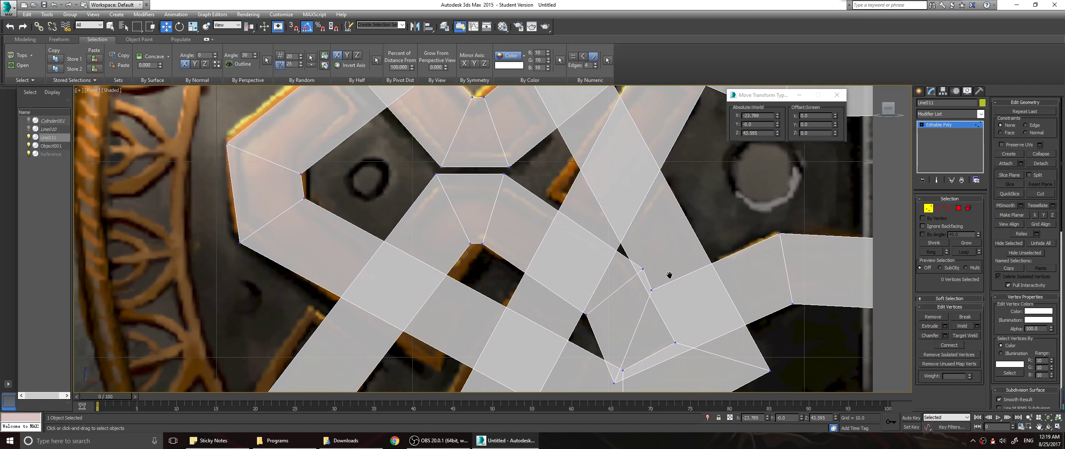
middle_drag(535, 228, 556, 200)
middle_drag(536, 239, 565, 235)
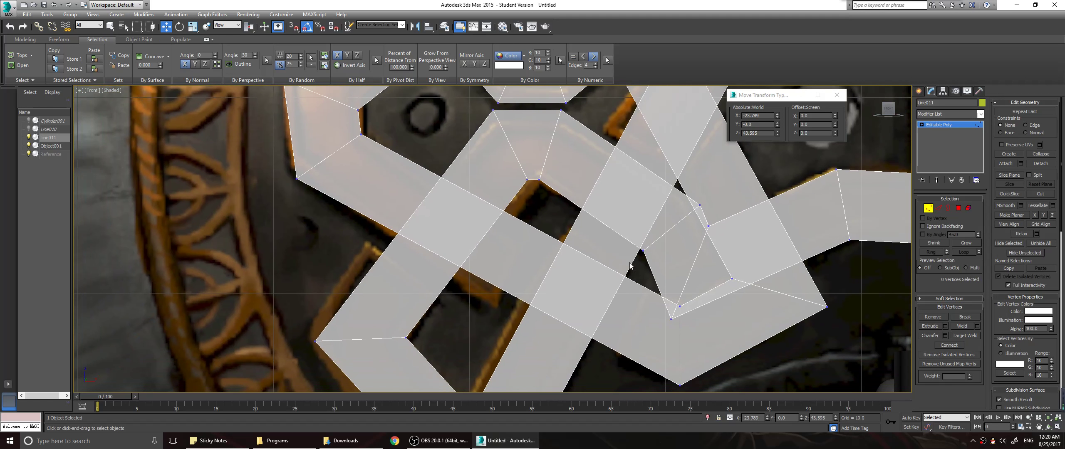
middle_drag(699, 172, 660, 180)
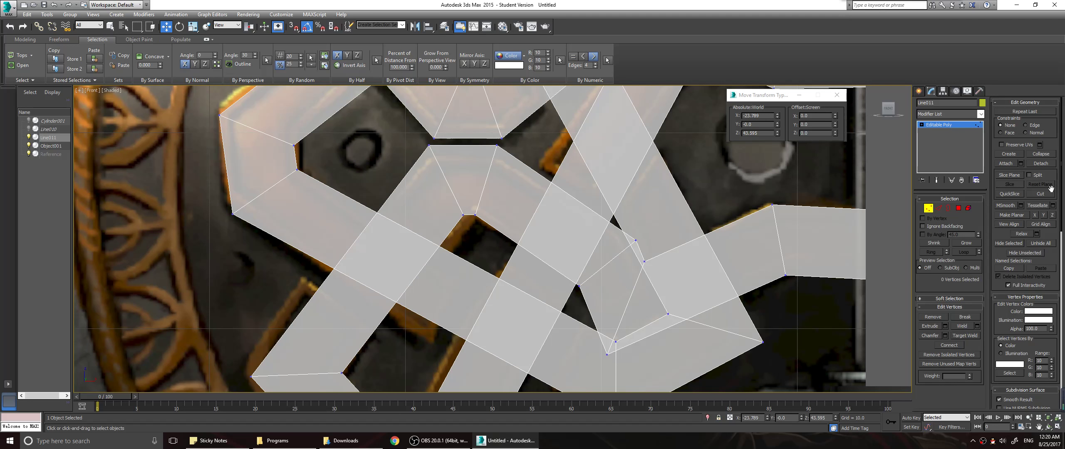
middle_drag(645, 299, 640, 333)
middle_drag(671, 225, 592, 334)
middle_drag(627, 208, 608, 298)
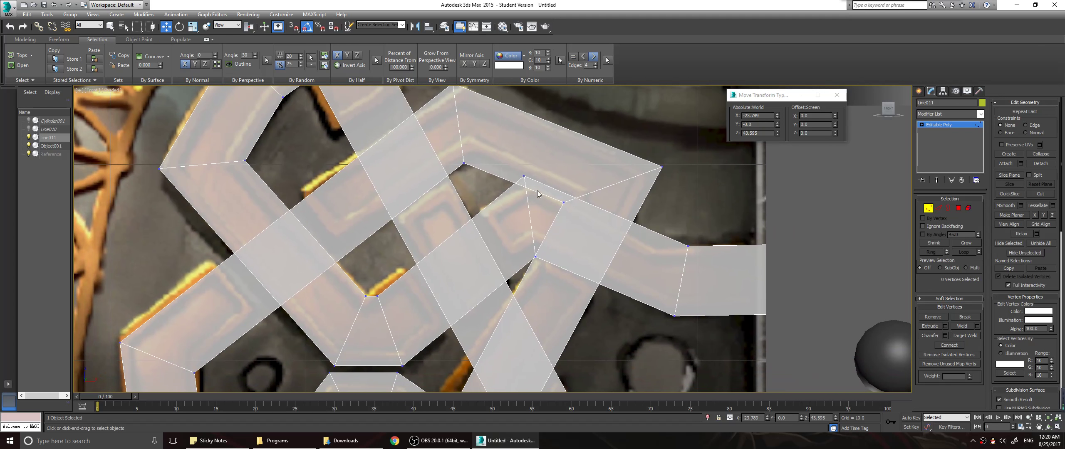
Move the corner vertices around the knot's upper-right loop and crossing strand onto the reference outline
click(525, 177)
drag(535, 165, 542, 175)
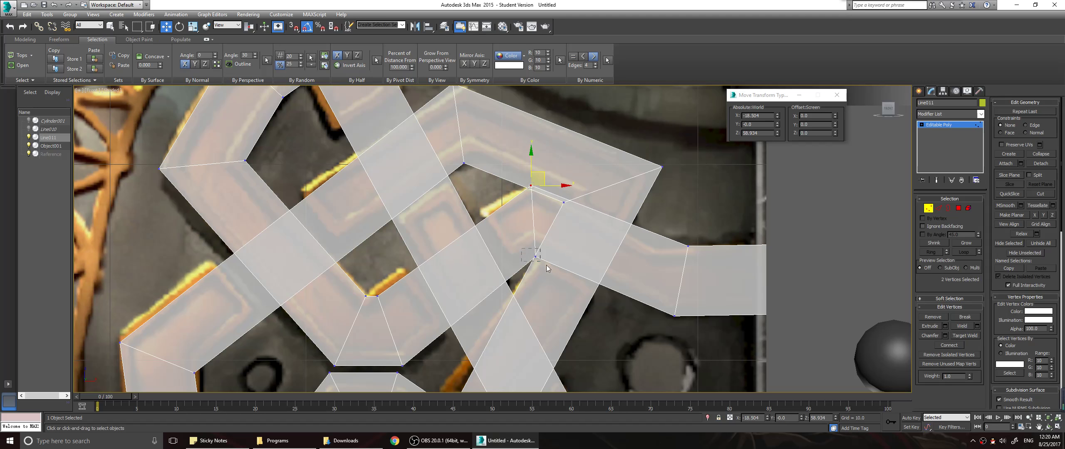
click(535, 257)
drag(548, 243, 547, 232)
drag(557, 200, 592, 187)
drag(491, 177, 486, 142)
middle_drag(499, 129, 513, 155)
drag(456, 100, 488, 105)
mouse_move(689, 182)
mouse_down()
mouse_move(664, 206)
mouse_move(679, 189)
mouse_up()
Align the outer vertices at the bottom tip and left corner of the knot's lower-left loop with the reference
middle_drag(673, 360, 704, 186)
middle_drag(658, 270, 696, 216)
middle_drag(629, 249, 668, 142)
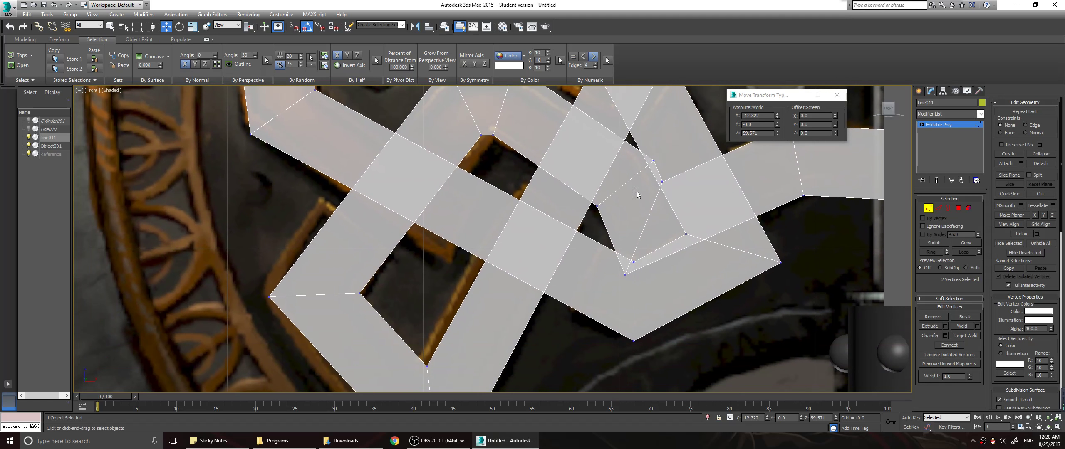
middle_drag(588, 281, 626, 192)
middle_drag(479, 328, 504, 235)
drag(485, 278, 526, 291)
click(516, 293)
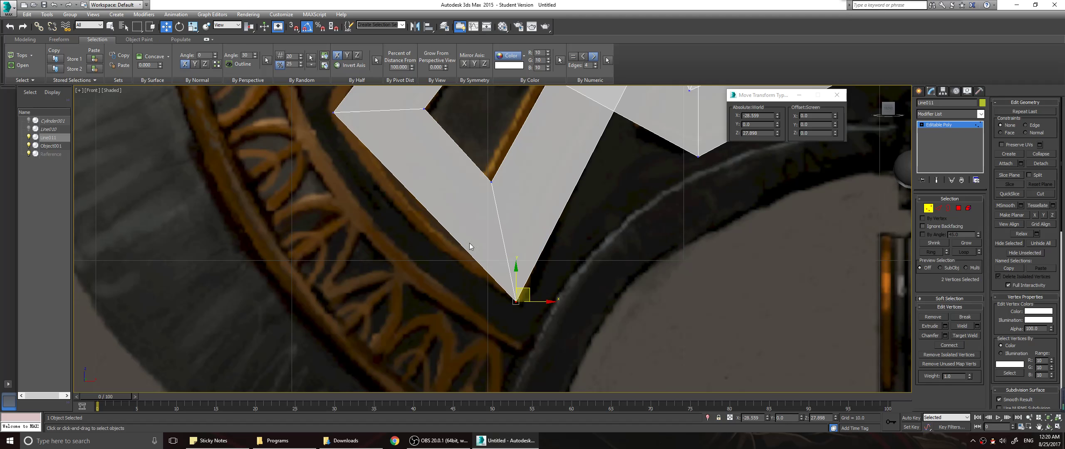
middle_drag(364, 131, 418, 206)
drag(371, 170, 394, 182)
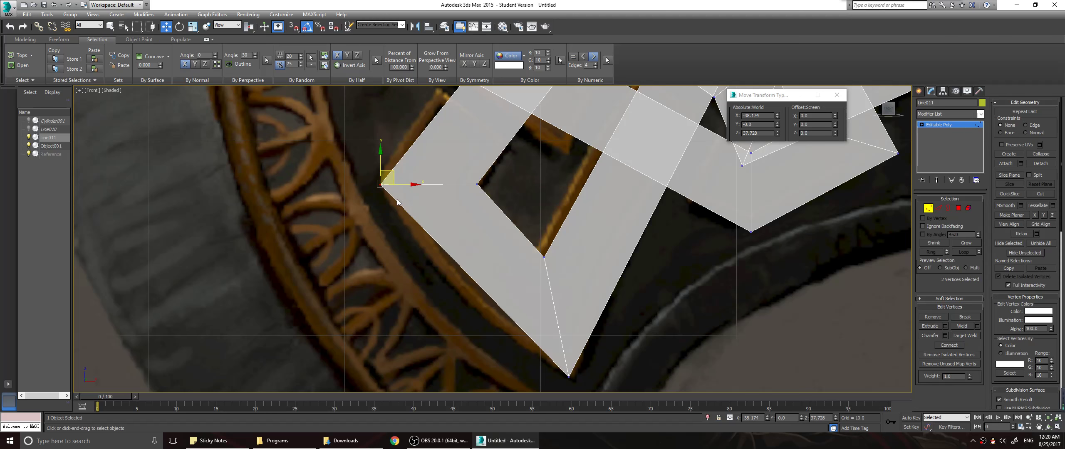
Connect the two long edges of the lower diagonal strand with 2 segments, around where it crosses the lower-left loop
middle_drag(510, 220, 542, 307)
middle_drag(504, 236, 487, 349)
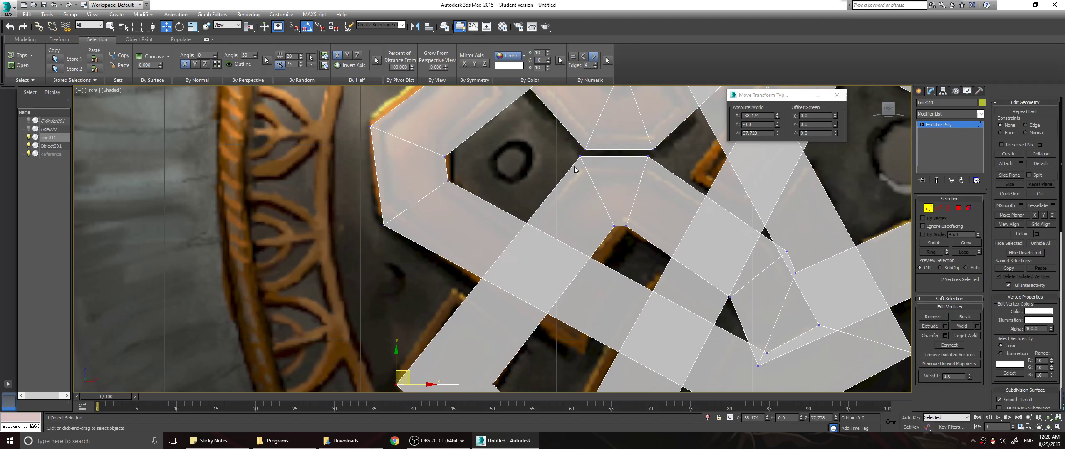
middle_drag(608, 225, 583, 184)
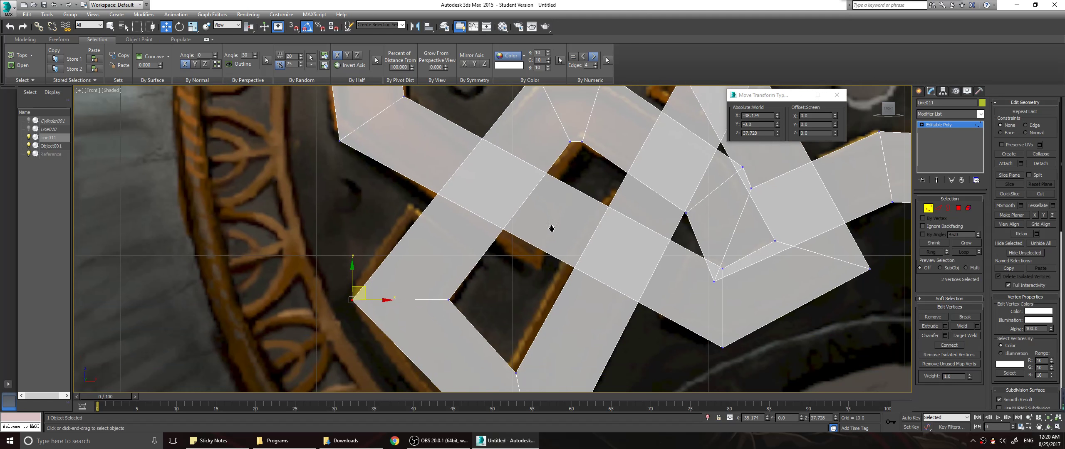
middle_drag(551, 228, 565, 280)
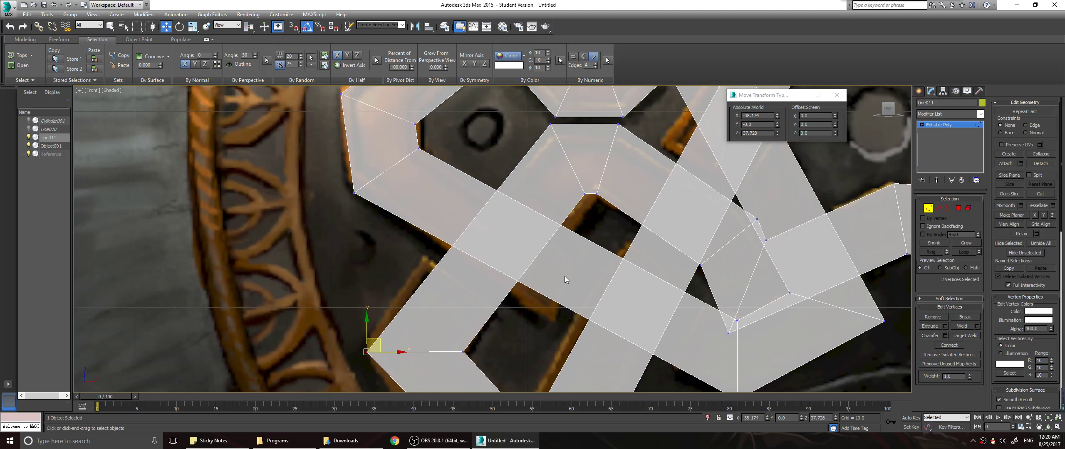
click(939, 208)
click(593, 244)
ctrl+click(561, 305)
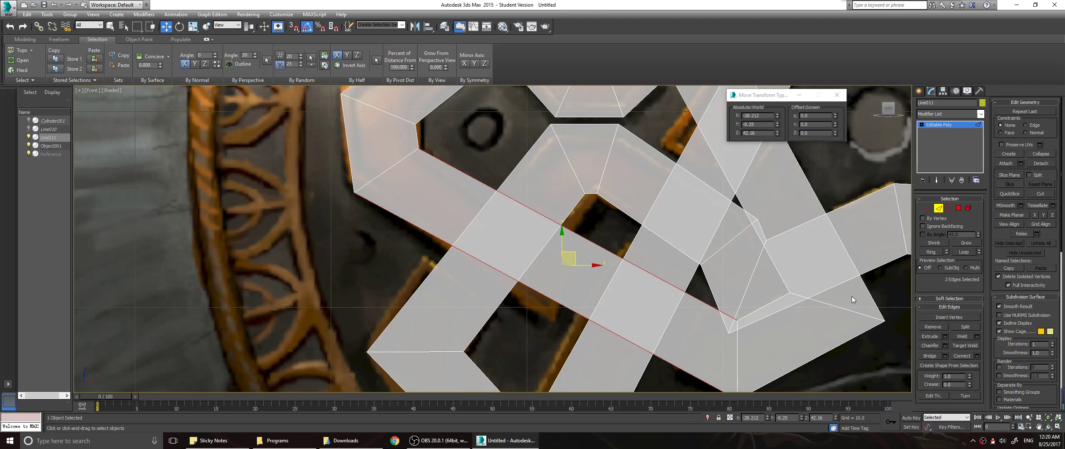
drag(593, 228, 536, 339)
click(977, 356)
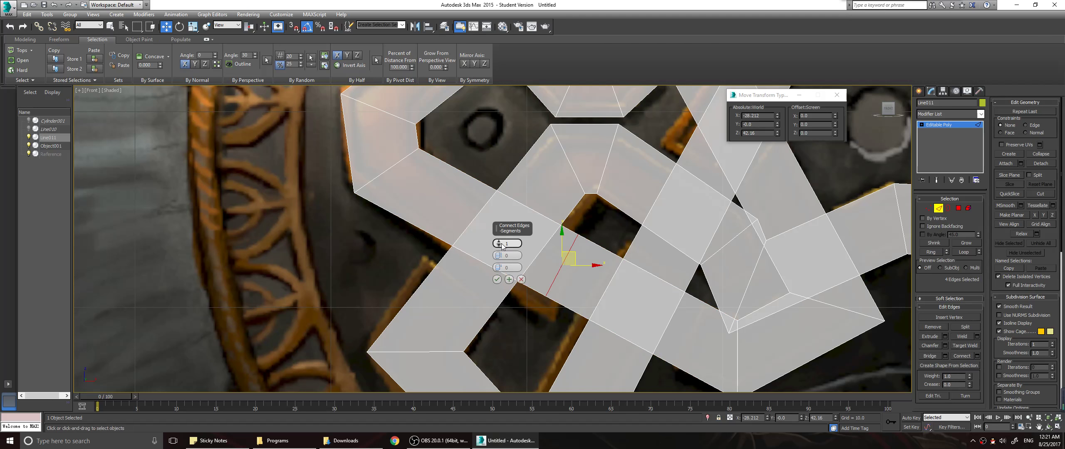
drag(500, 243, 500, 242)
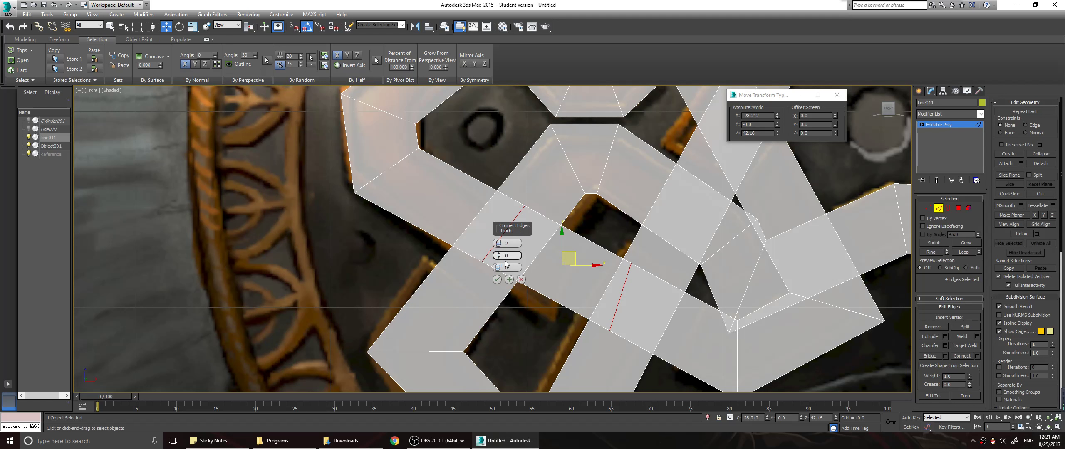
click(496, 279)
Delete the polygons between the two new cuts on the lower diagonal strand to open a gap
click(903, 232)
key(4)
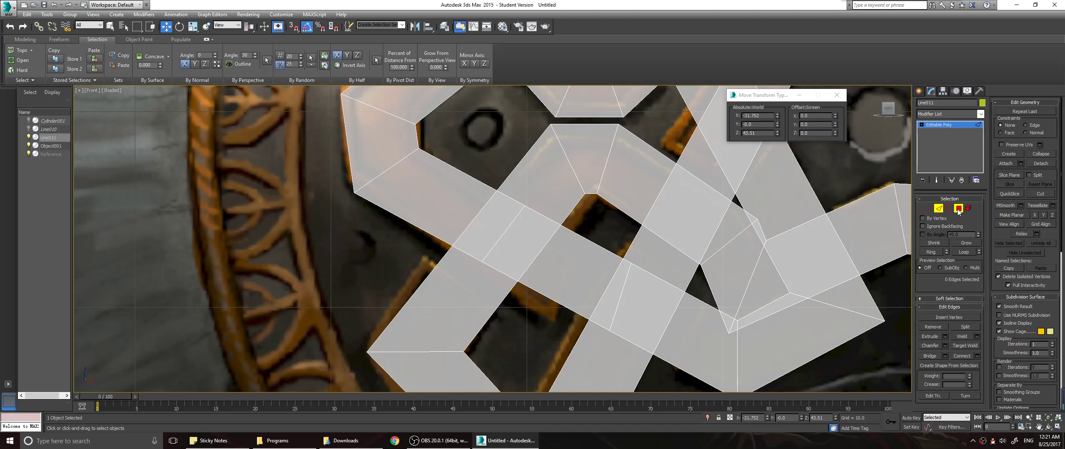
drag(557, 278, 539, 313)
click(601, 222)
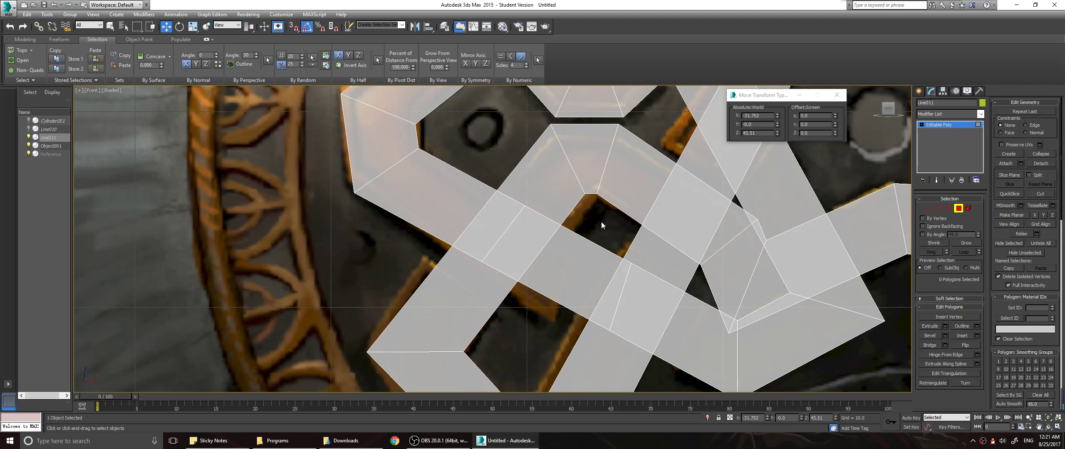
mouse_move(601, 221)
mouse_down()
mouse_move(566, 285)
mouse_move(561, 321)
mouse_up()
key(Delete)
key(F3)
key(F3)
key(Delete)
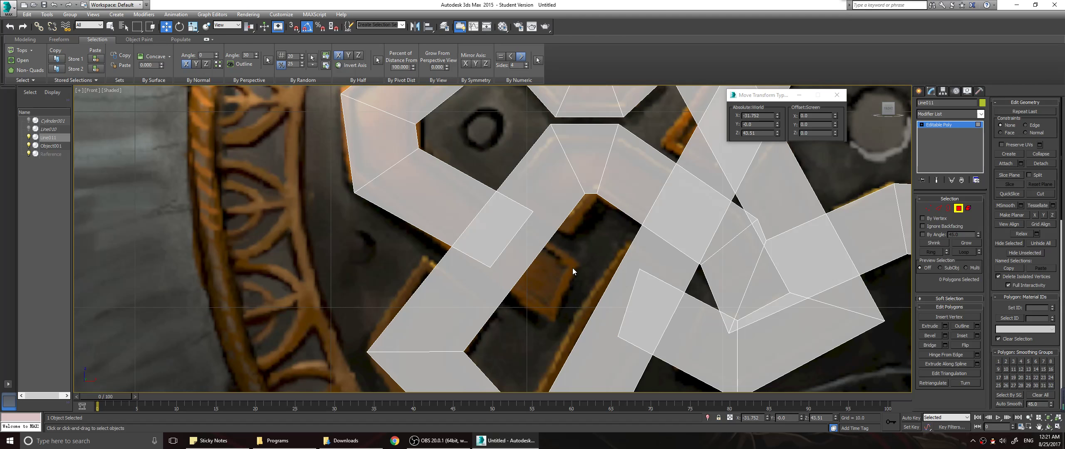
Move the end vertices of the diagonal strand's upper-left piece along the strand to match the short end in the reference
click(939, 209)
click(928, 209)
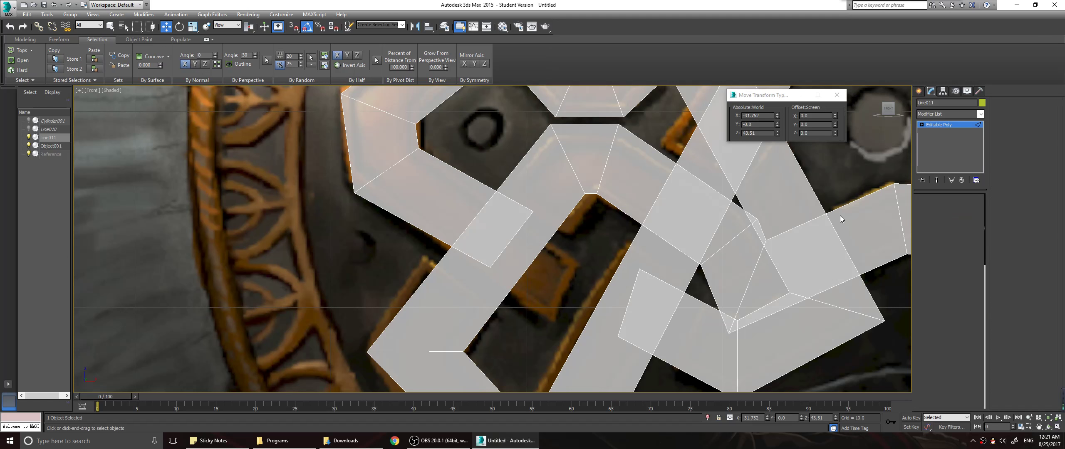
drag(530, 205, 550, 224)
ctrl+drag(472, 250, 505, 277)
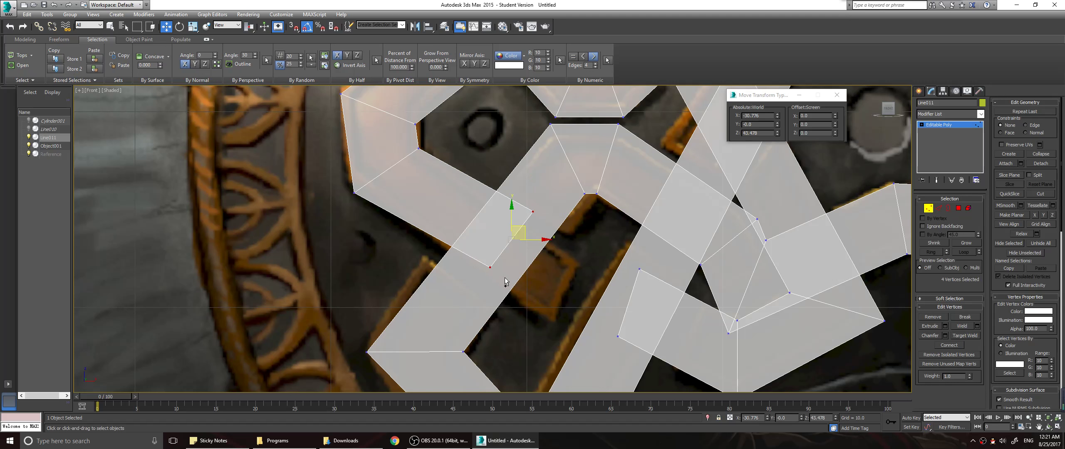
drag(523, 231, 591, 247)
Shape the diagonal strand's lower-right cut end and move the neighbouring inner crossing vertices to separate the strands as in the reference
middle_drag(626, 315, 572, 241)
drag(553, 249, 631, 281)
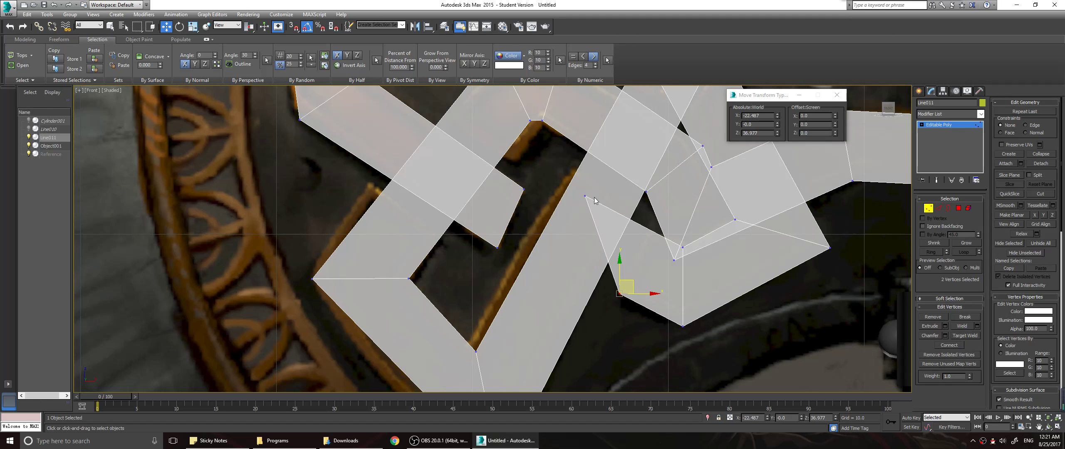
click(586, 196)
drag(595, 187, 691, 214)
middle_drag(759, 217, 707, 272)
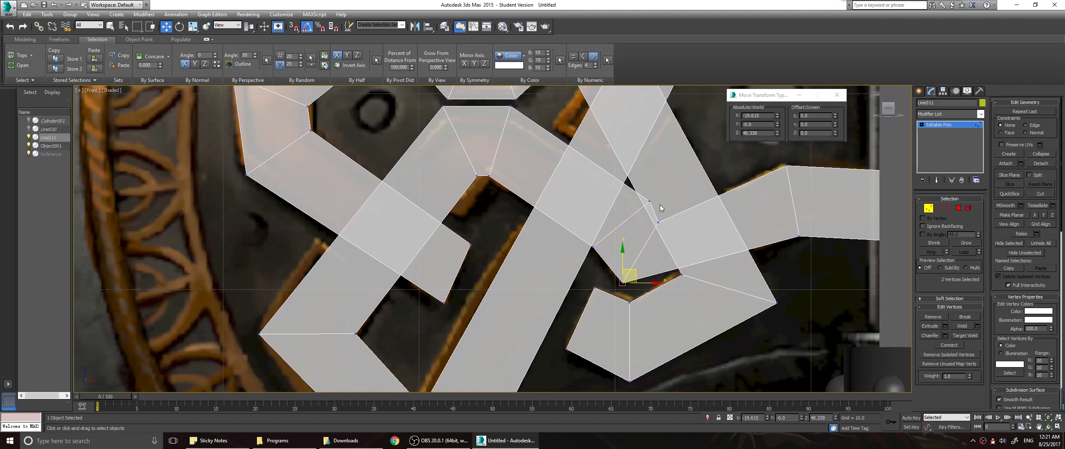
drag(641, 193, 665, 224)
Adjust the upper and lower vertices at the bend of the lower strand leading to the handle
middle_drag(780, 223, 700, 248)
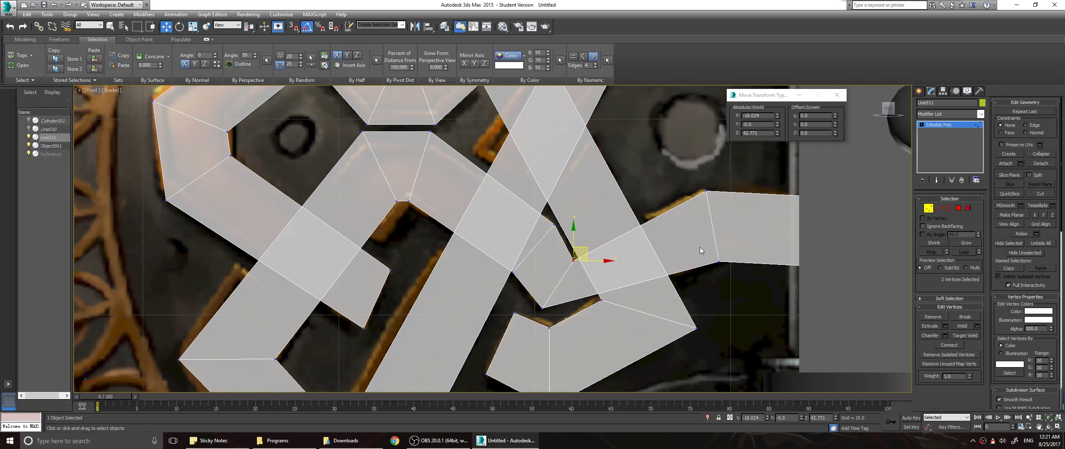
click(705, 189)
drag(717, 175, 716, 173)
click(719, 261)
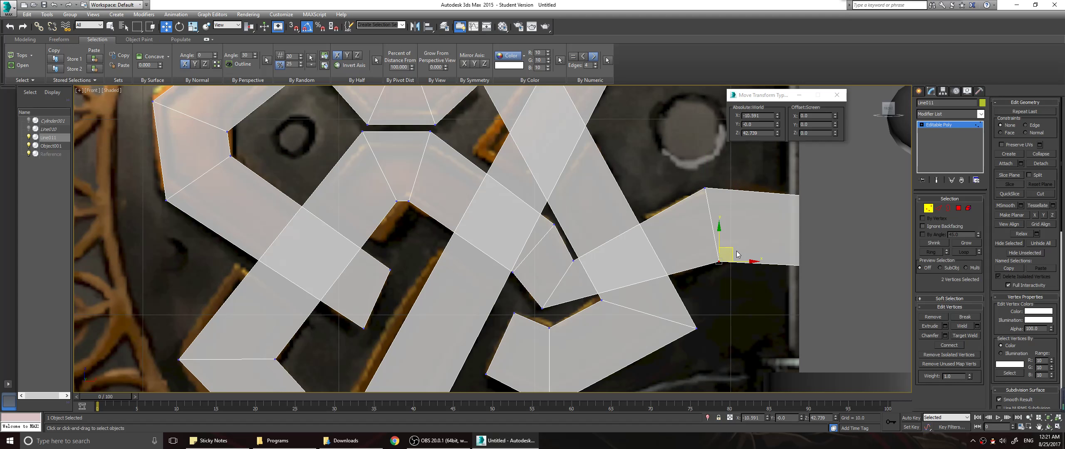
click(734, 250)
mouse_move(715, 244)
mouse_down()
mouse_move(725, 266)
mouse_move(734, 219)
mouse_move(732, 246)
mouse_up()
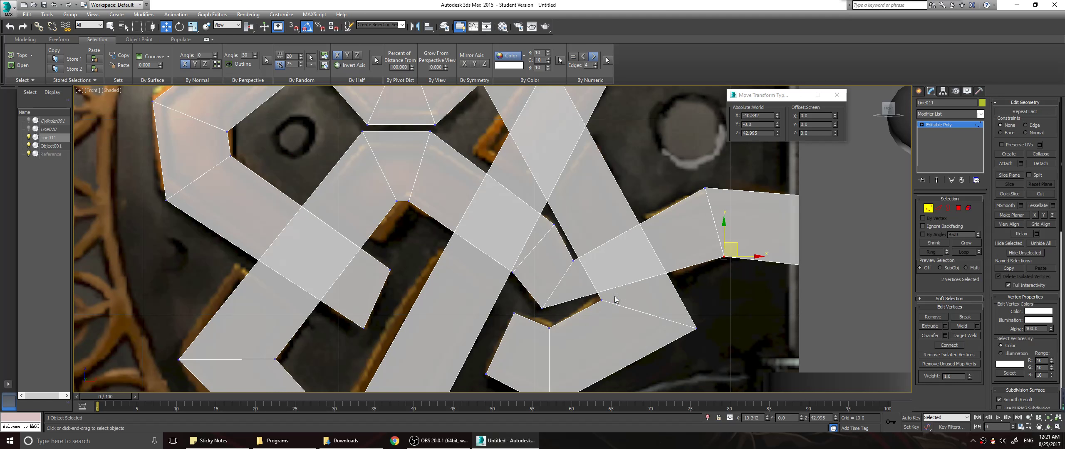
Connect the two long edges of the lower handle strand with 2 segments where it crosses the diagonal strand
click(939, 208)
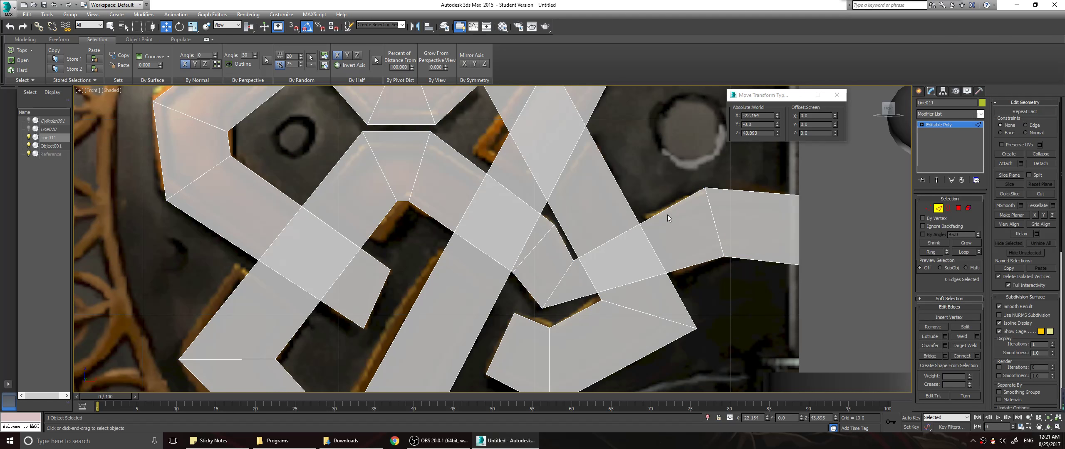
double_click(662, 209)
ctrl+double_click(693, 262)
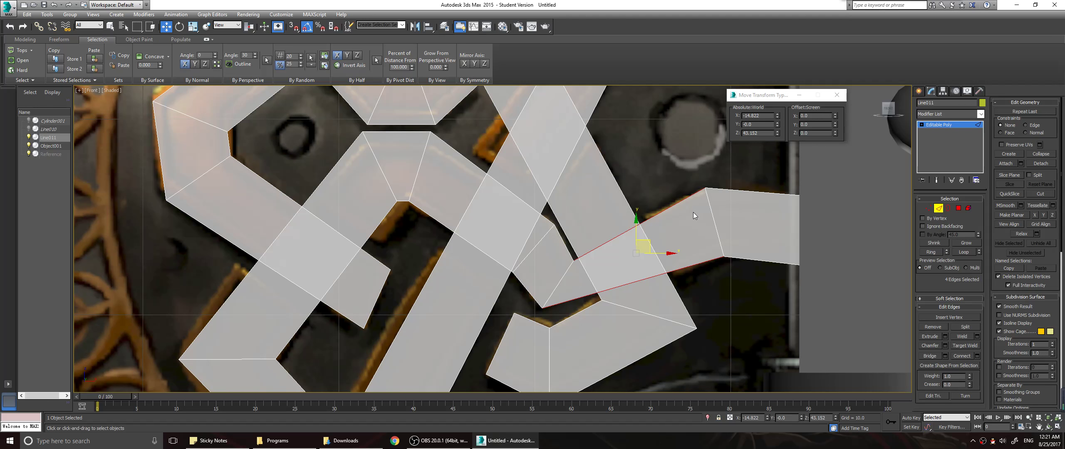
scroll(673, 200, down, 6)
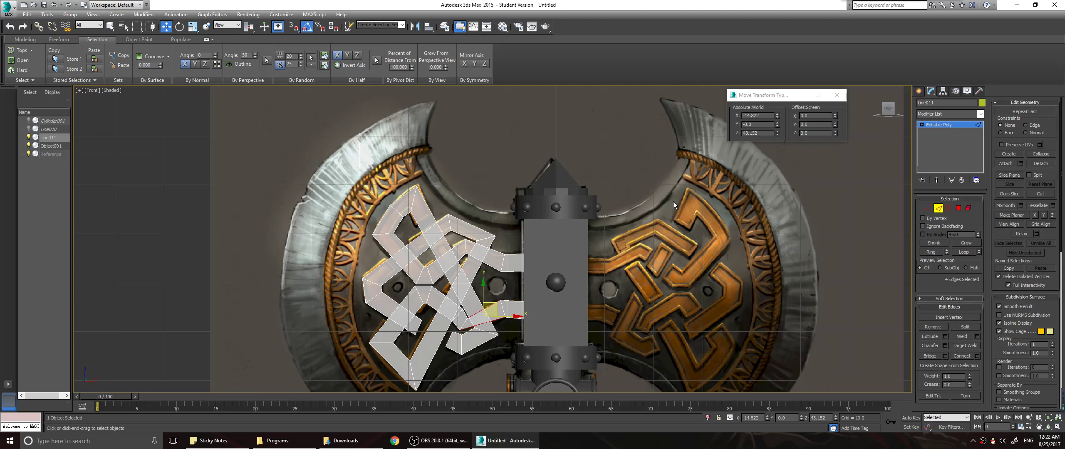
scroll(501, 305, up, 8)
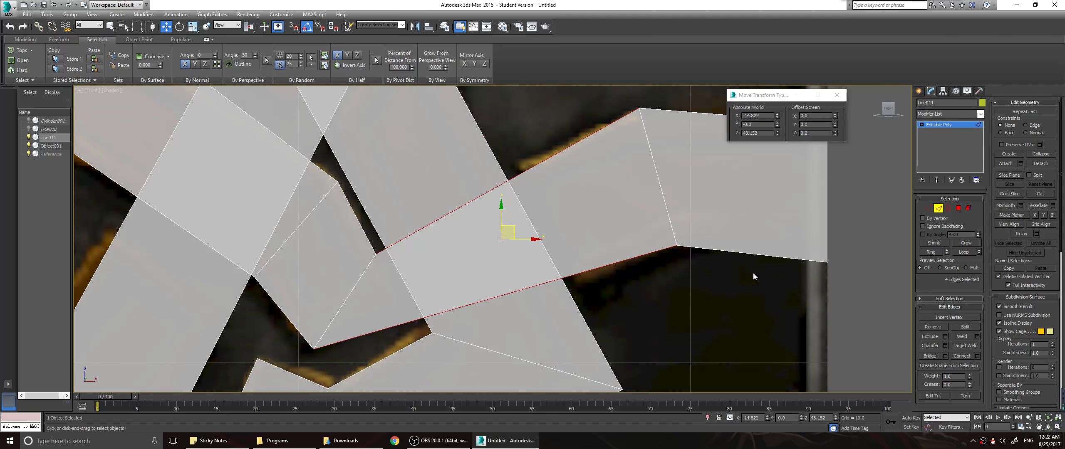
click(977, 356)
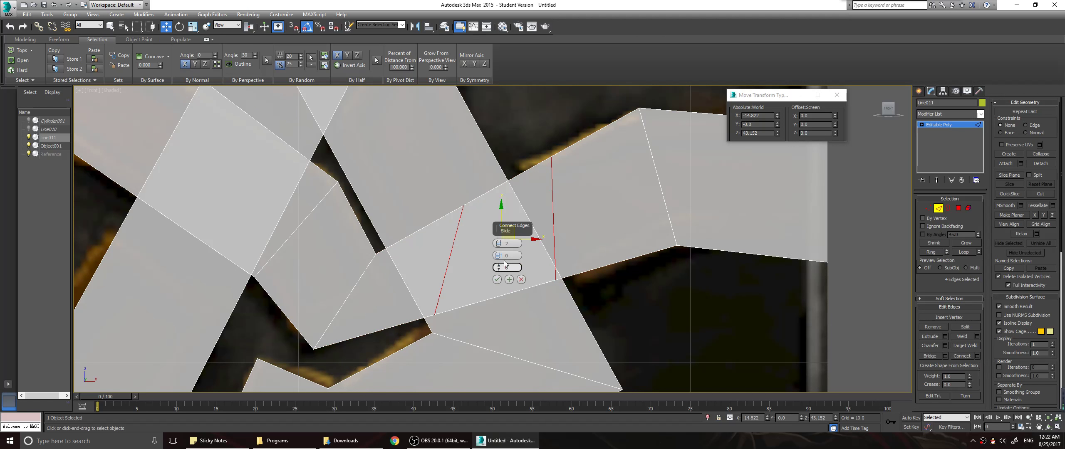
click(497, 281)
key(1)
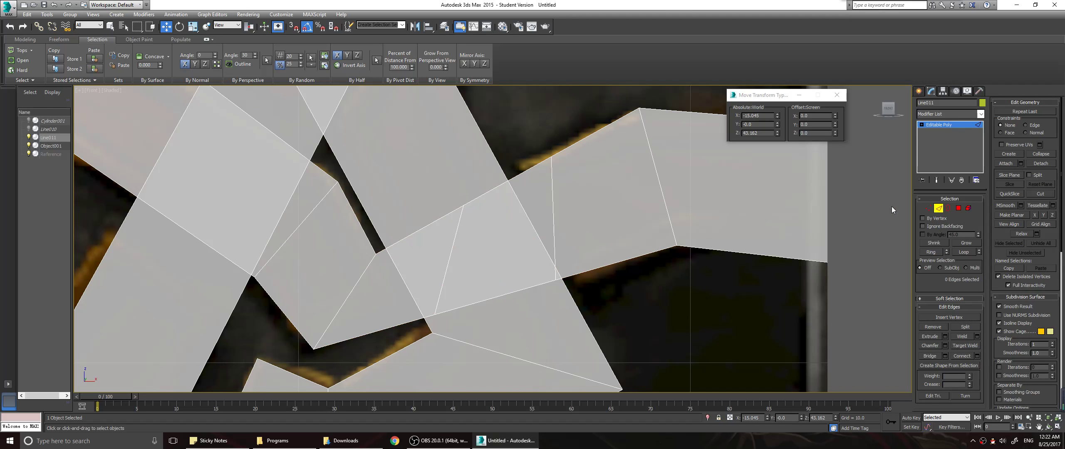
Delete the section of the lower handle strand between the two new cuts
click(939, 208)
drag(497, 205, 502, 249)
ctrl+drag(505, 304, 557, 285)
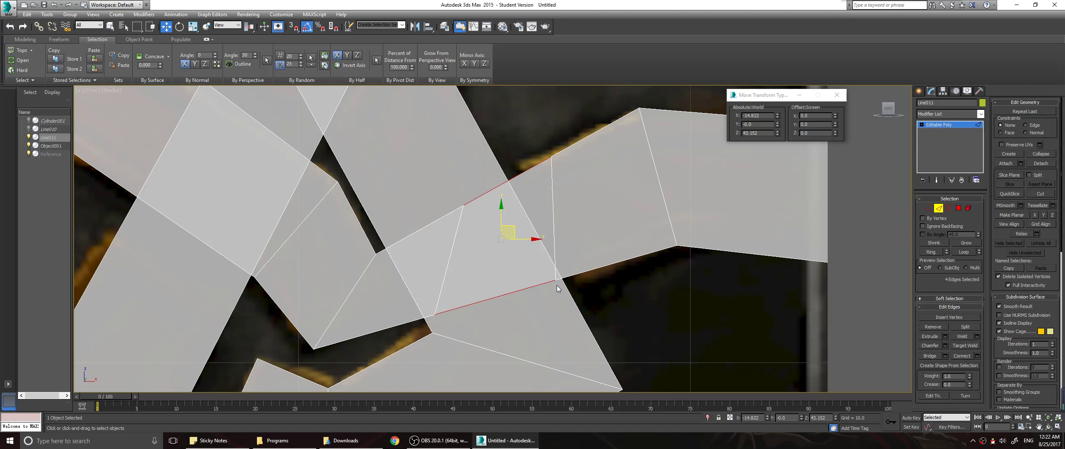
key(Delete)
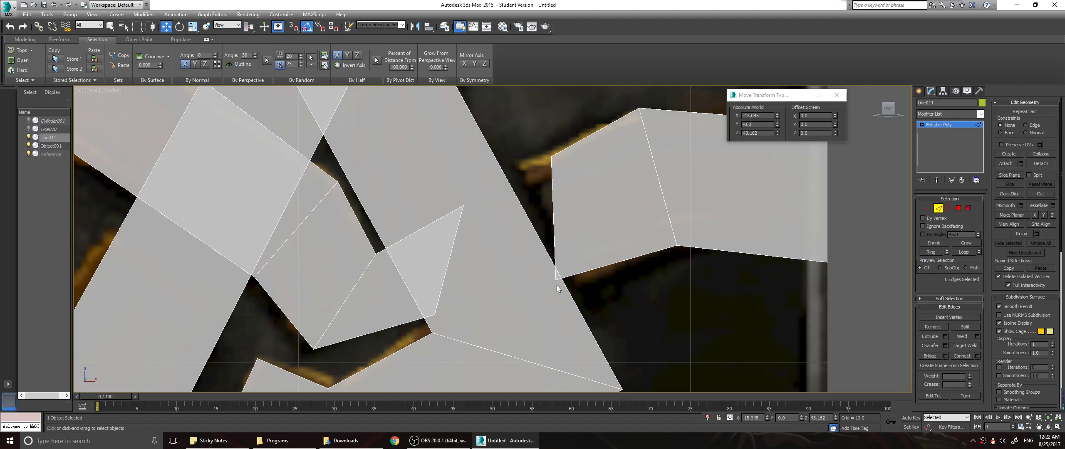
Move the two vertices at the cut end of the lower strand's handle-side piece to angle it parallel to the diagonal strand
click(938, 208)
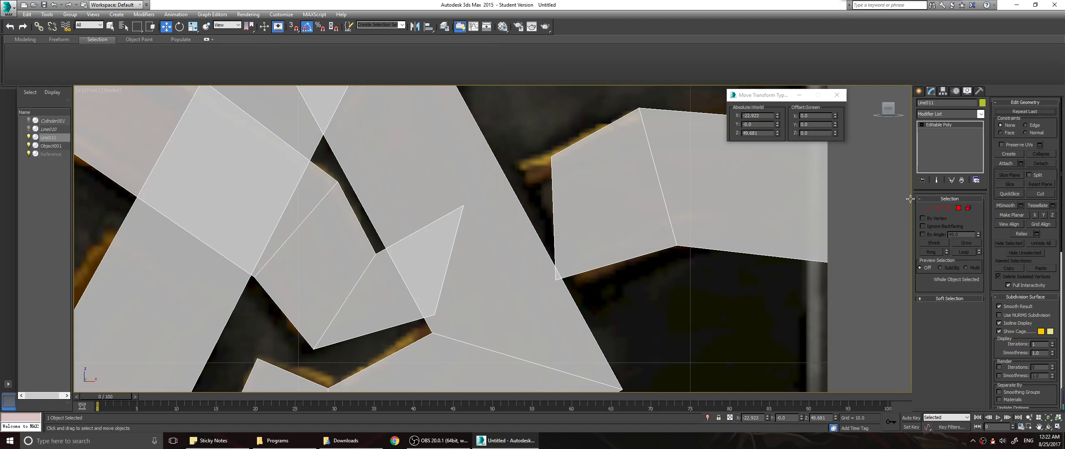
click(928, 208)
click(557, 153)
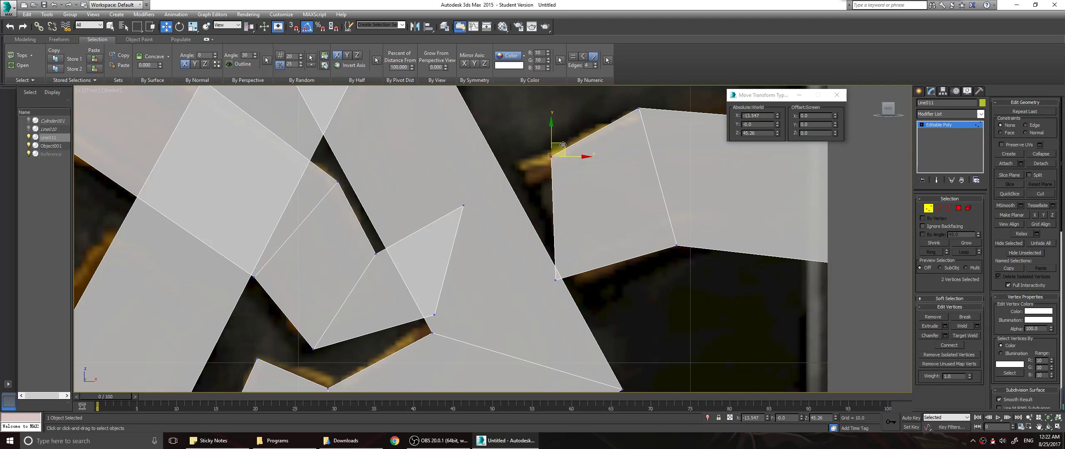
drag(563, 145, 591, 274)
middle_drag(507, 290, 634, 249)
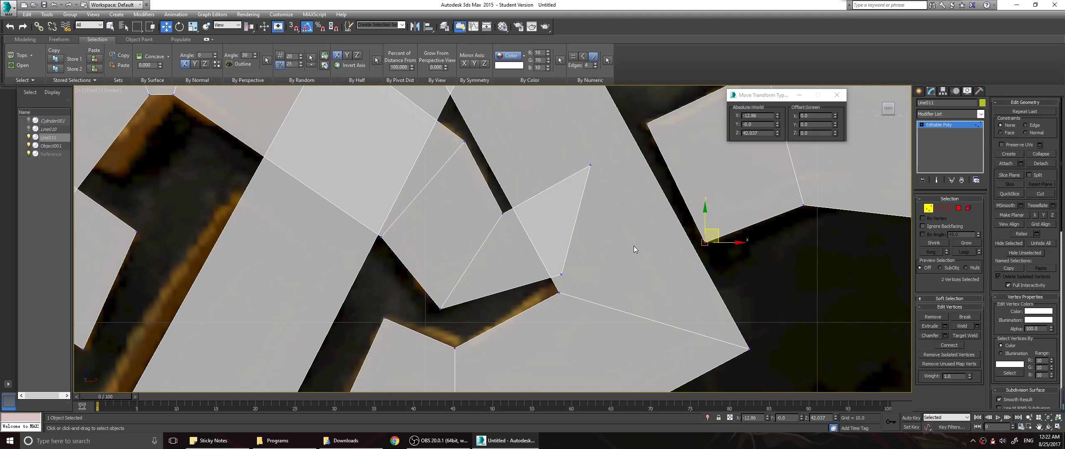
Reshape the opposite cut end of the lower handle strand by moving its end and bend vertices clear of the diagonal strand
click(563, 276)
drag(574, 264, 504, 186)
drag(584, 166, 611, 184)
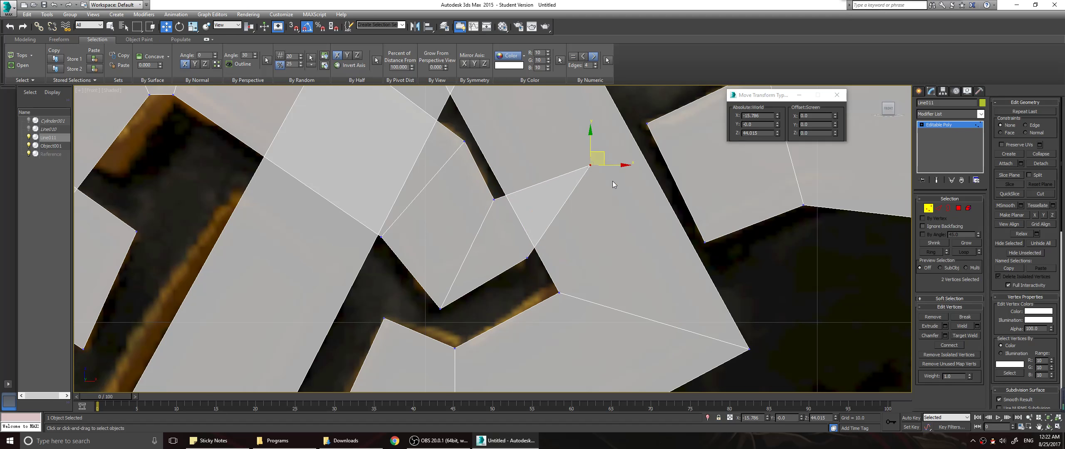
drag(603, 156, 523, 233)
alt+middle_drag(591, 234, 550, 237)
key(f)
key(super)
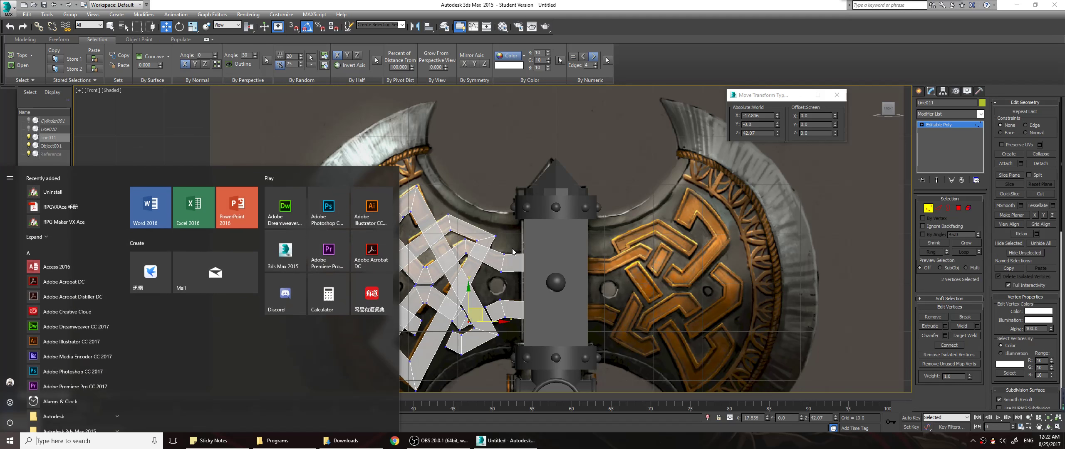
click(487, 183)
scroll(510, 277, up, 11)
middle_drag(461, 319, 565, 188)
drag(564, 253, 594, 247)
Connect the long edges of the strand rising toward the upper right with 2 segments and delete the section between the cuts
middle_drag(487, 256, 676, 317)
middle_drag(592, 235, 541, 338)
mouse_move(572, 238)
middle_down()
mouse_move(535, 348)
mouse_move(590, 239)
middle_up()
scroll(590, 238, down, 3)
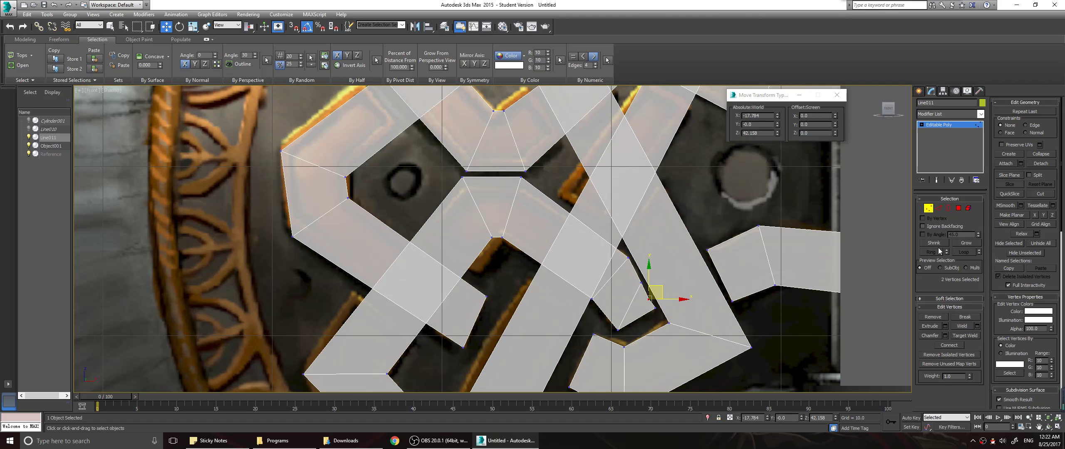
key(2)
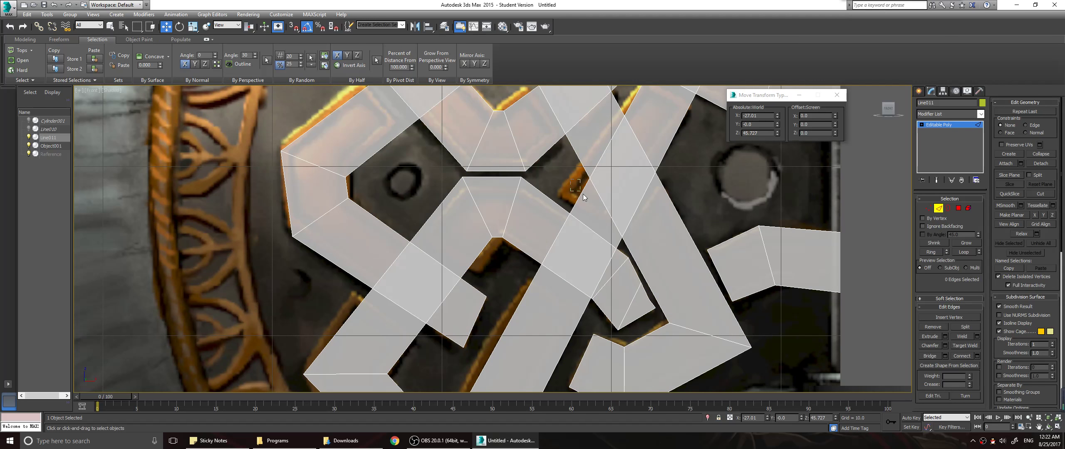
click(583, 196)
ctrl+click(640, 200)
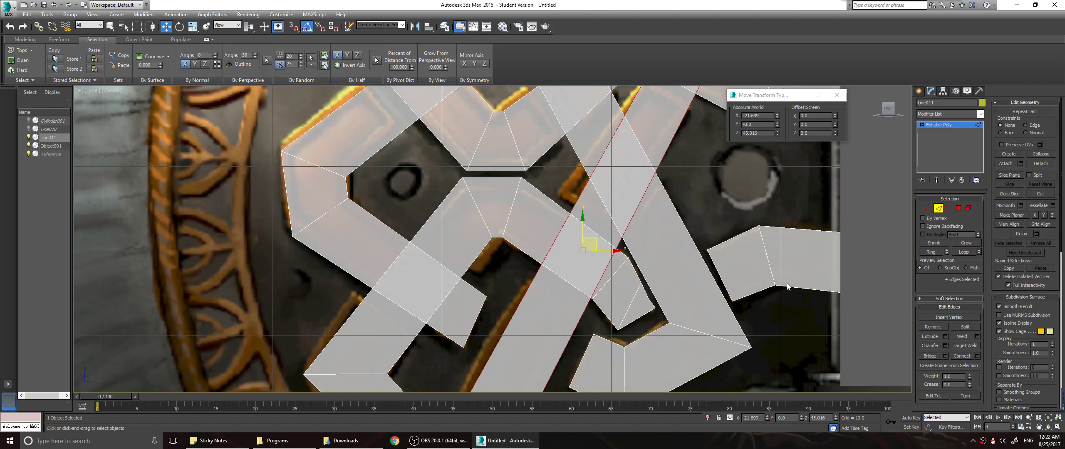
click(977, 356)
click(500, 280)
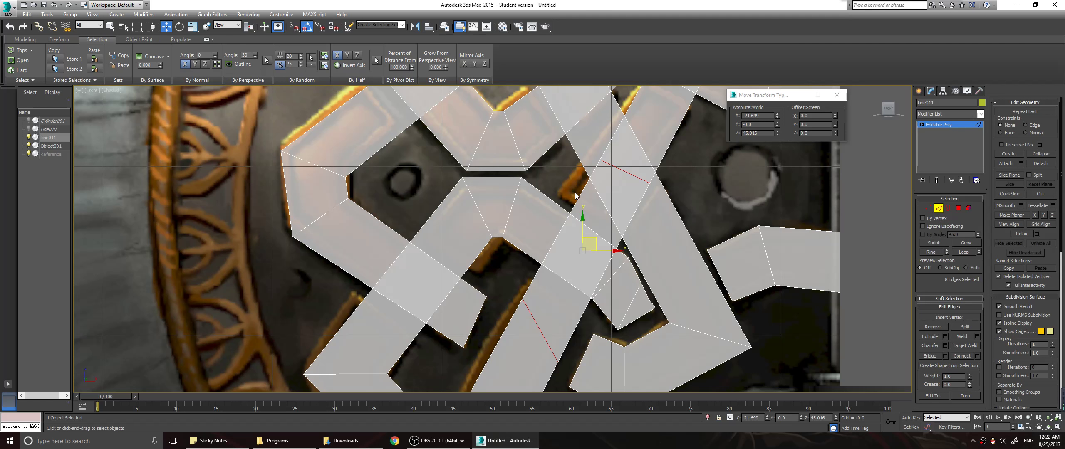
drag(591, 202, 647, 218)
key(Delete)
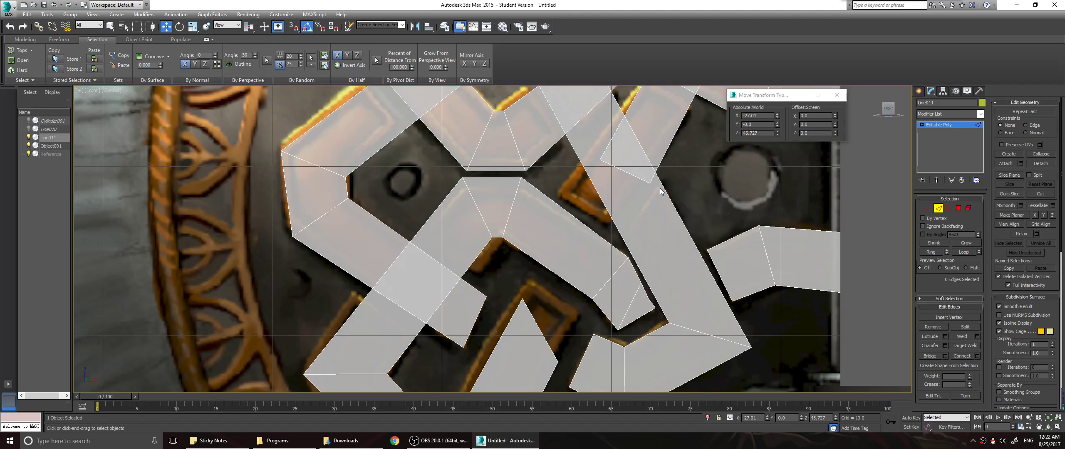
Connect the two long edges of the strand descending from upper left to lower right with 2 segments
middle_drag(660, 194, 653, 224)
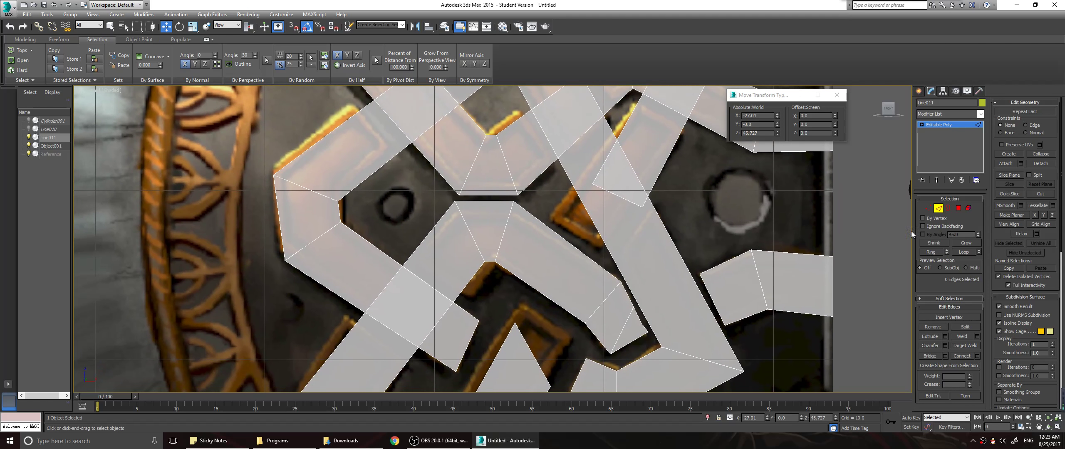
drag(669, 216, 645, 226)
ctrl+click(588, 223)
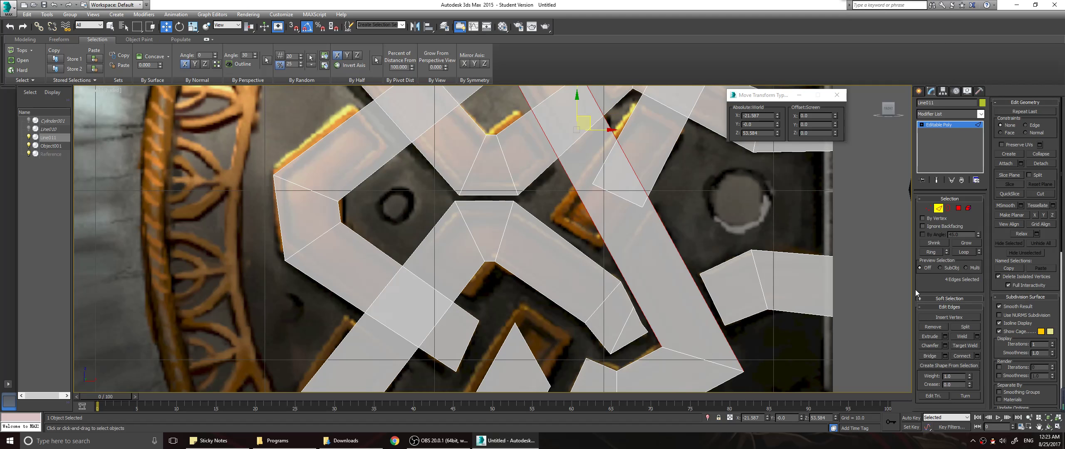
click(978, 357)
click(494, 281)
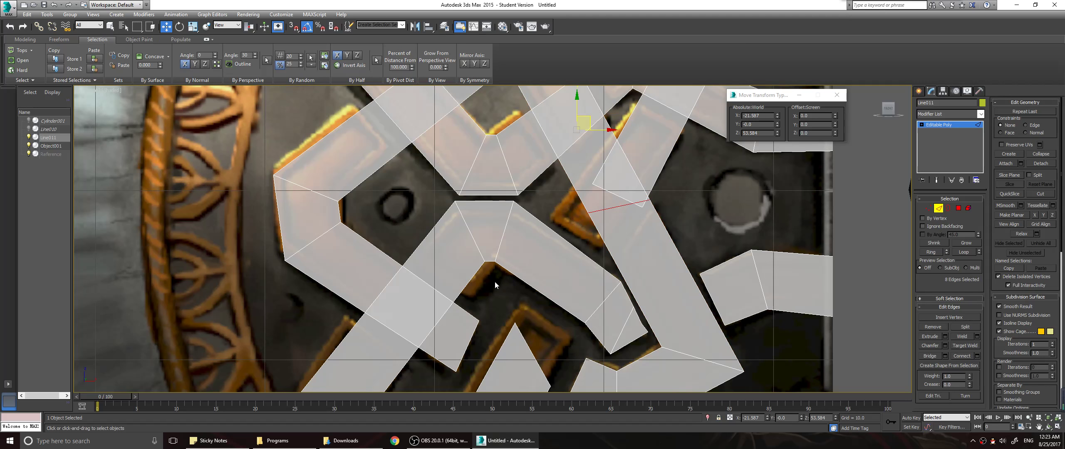
Connect the long edges of the lower-left diagonal strand with 2 segments around its crossing with the left loop's lower arm
middle_drag(466, 238, 563, 182)
drag(517, 181, 532, 191)
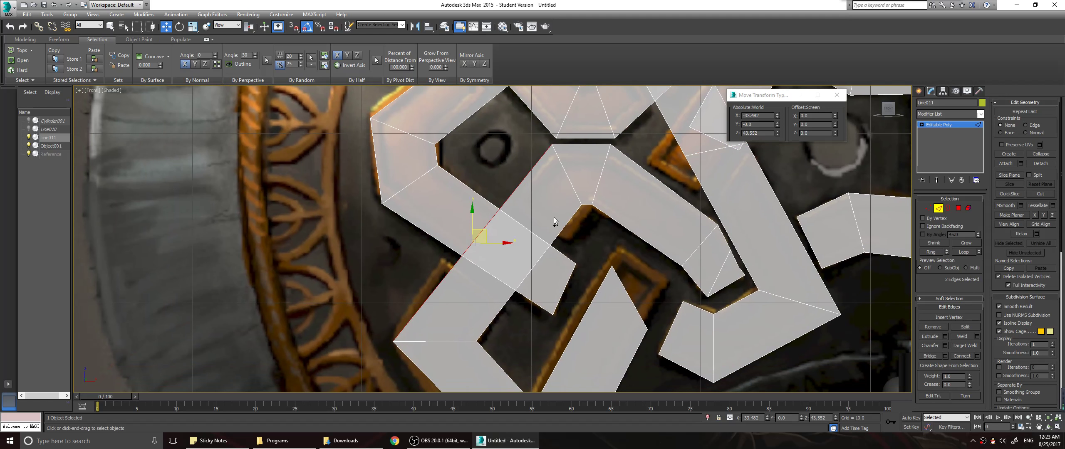
ctrl+drag(555, 218, 574, 229)
click(977, 356)
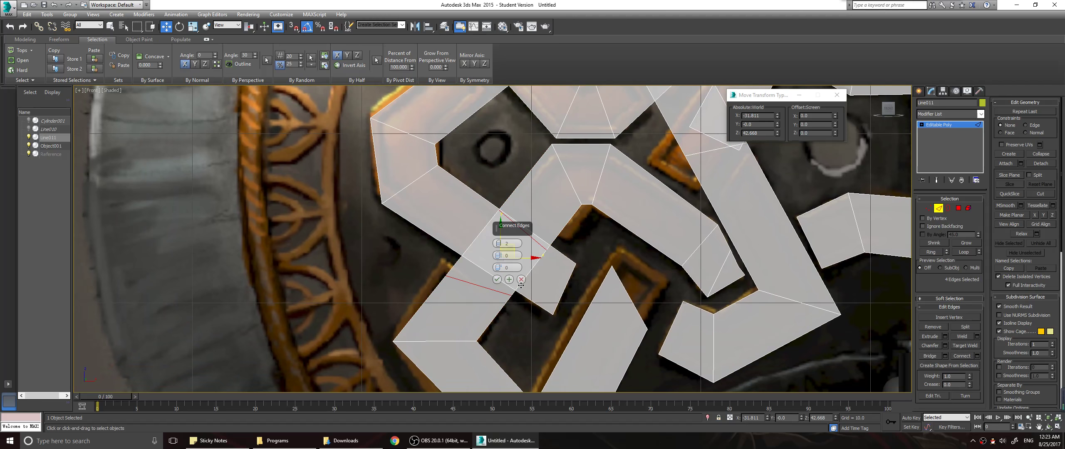
click(498, 283)
Connect the long edges of the strand rising from the left loop to the upper bend with 2 segments
middle_drag(501, 163, 408, 298)
middle_drag(460, 203, 477, 250)
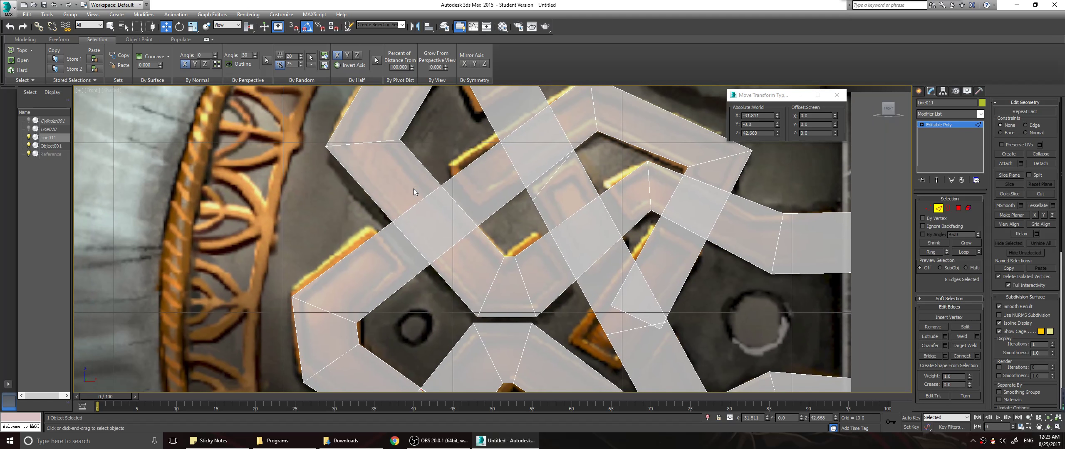
drag(414, 189, 428, 208)
ctrl+drag(438, 238, 453, 259)
click(978, 356)
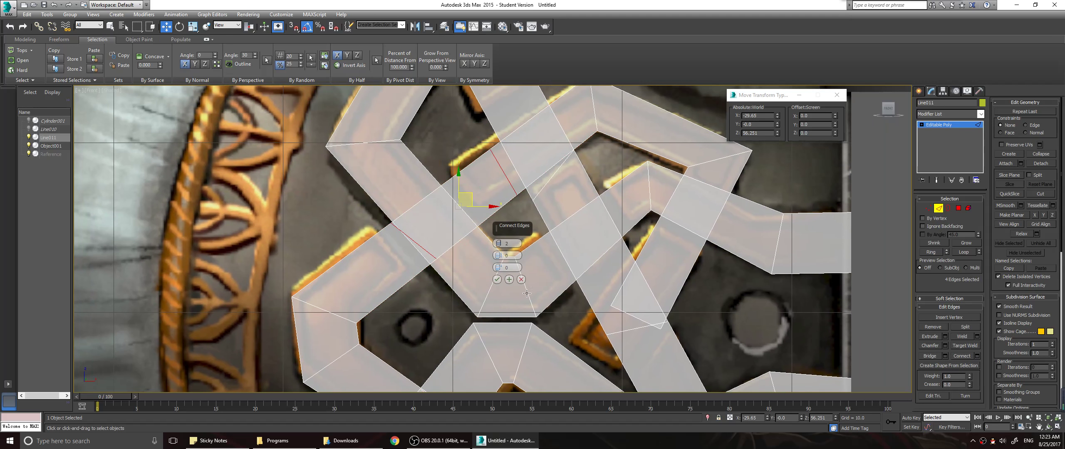
click(500, 280)
Connect the long edges of the short right-hand diagonal strand with 2 segments where it crosses the upper handle strand
scroll(606, 206, down, 3)
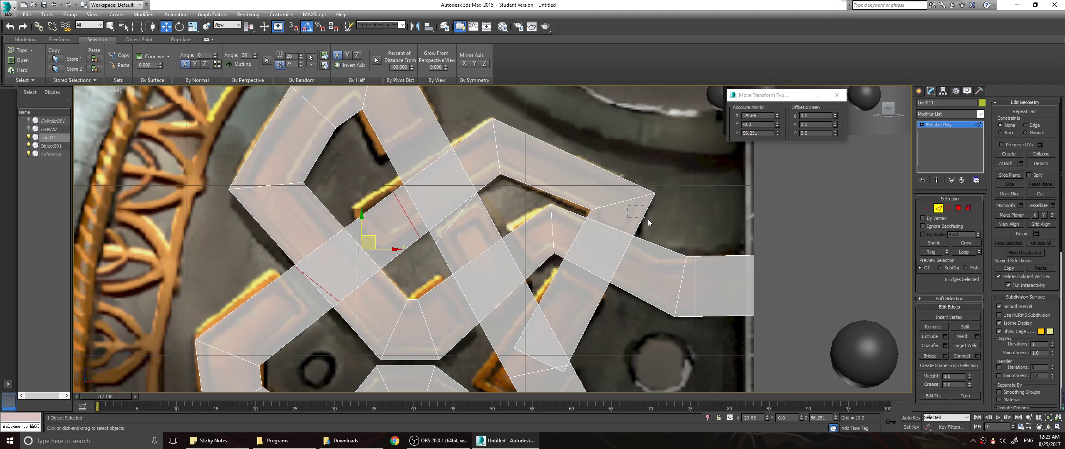
drag(648, 223, 650, 220)
ctrl+drag(569, 281, 569, 281)
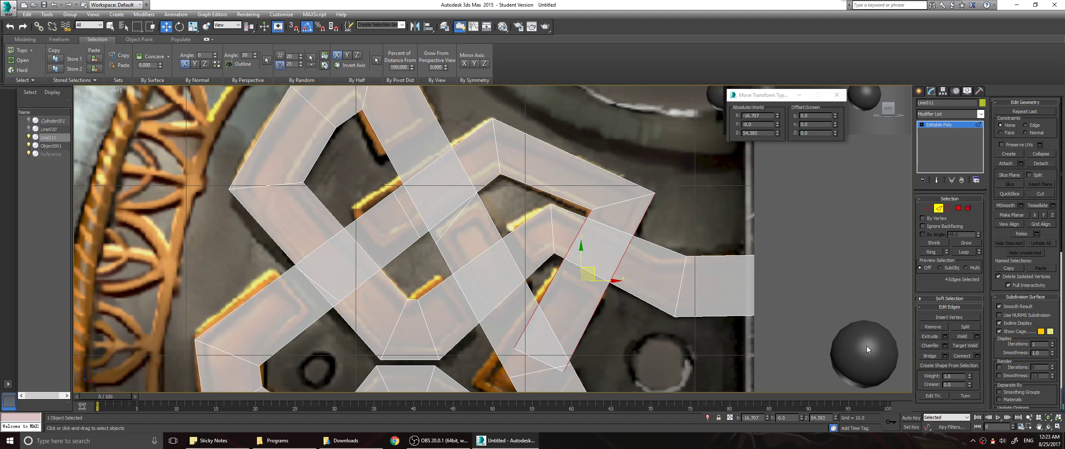
click(977, 356)
click(499, 280)
Connect the long edges of the upper portion of the long descending diagonal strand with 2 segments near the top crossing
middle_drag(491, 208, 513, 256)
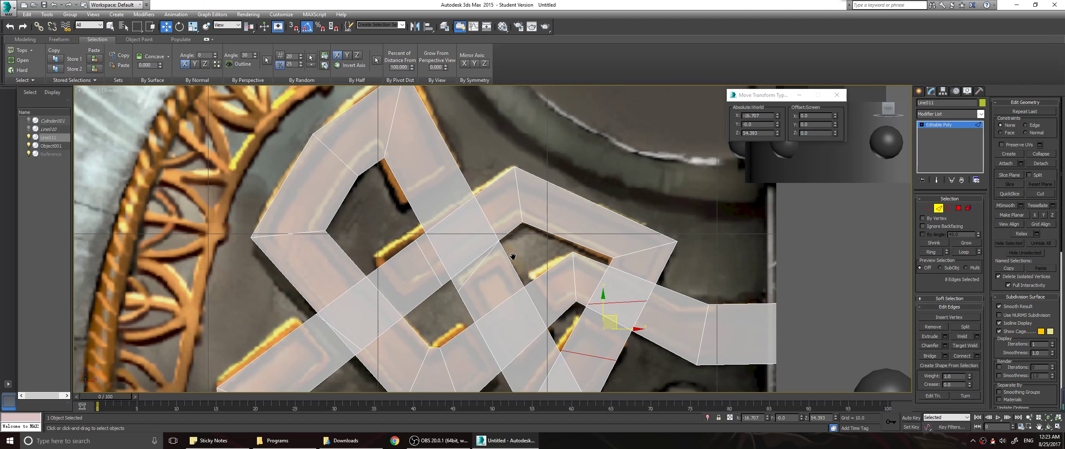
drag(385, 187, 419, 204)
ctrl+drag(454, 194, 481, 184)
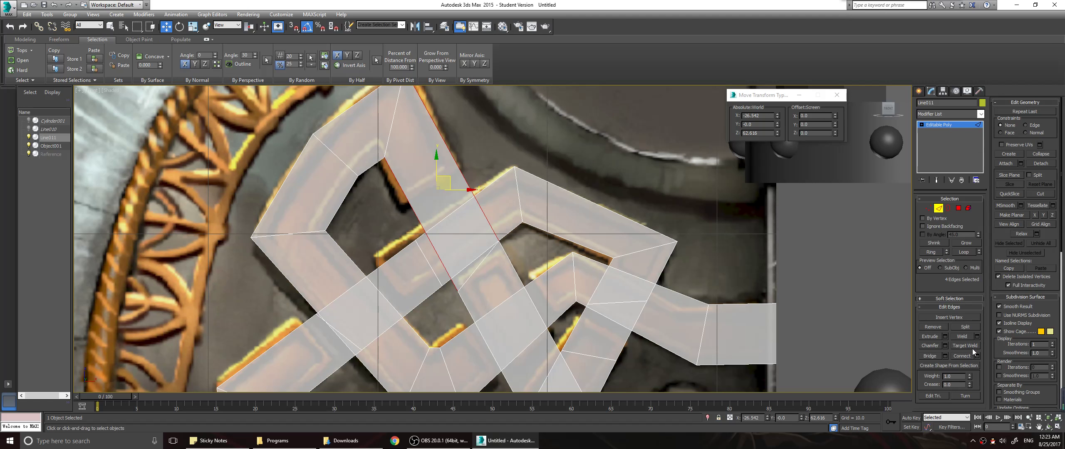
click(977, 355)
click(497, 281)
middle_drag(619, 285, 661, 261)
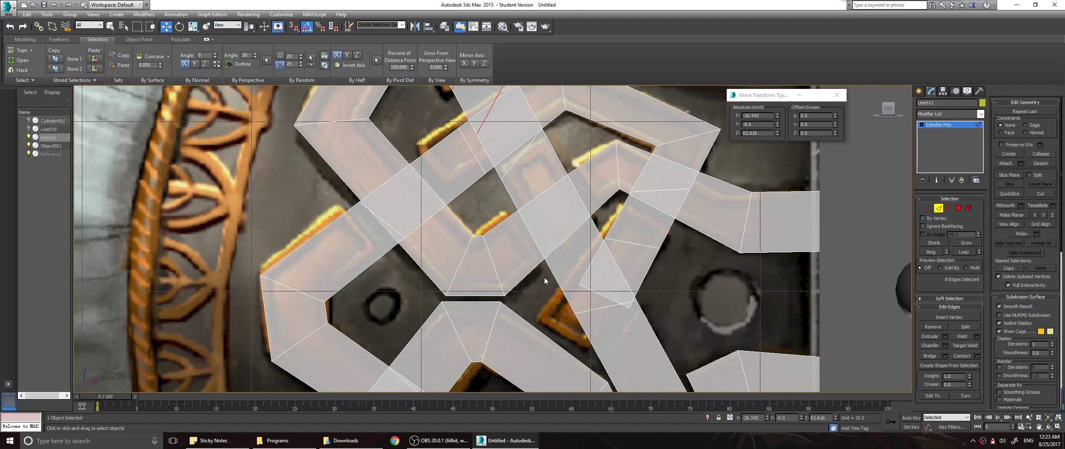
Delete the diagonal strip segment that crosses over the central band, right of the middle
middle_drag(710, 317, 695, 236)
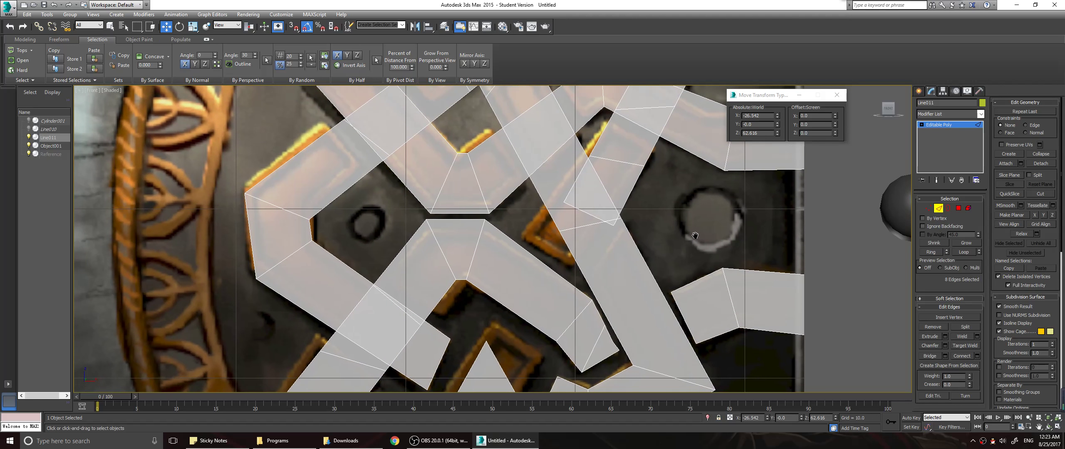
click(537, 187)
ctrl+click(584, 154)
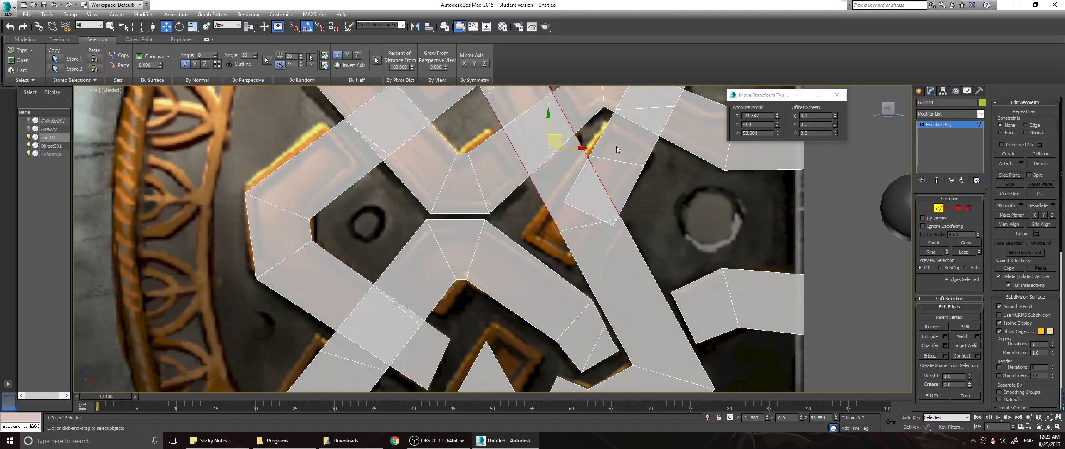
click(615, 147)
middle_drag(612, 145, 588, 210)
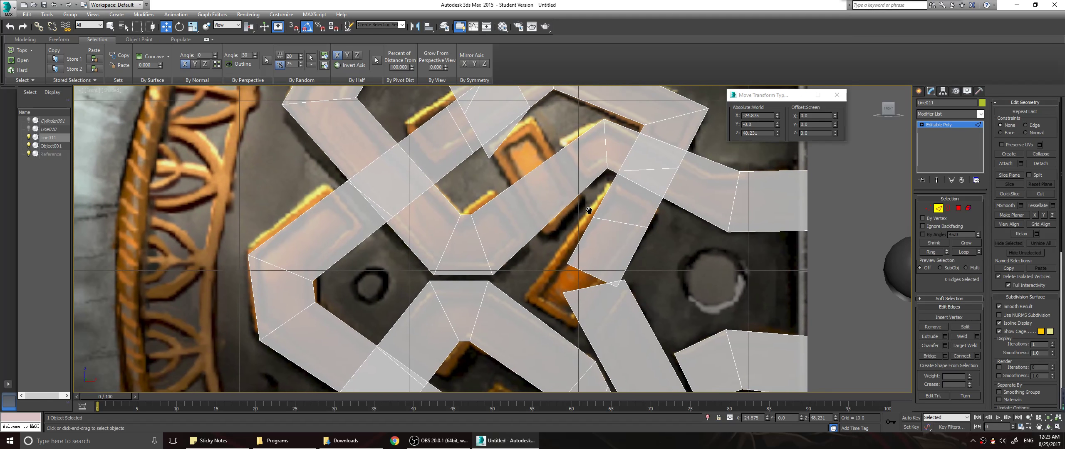
Move the lower end vertices of the short slanted bar beside the round hole onto the reference outline
middle_drag(634, 255, 554, 159)
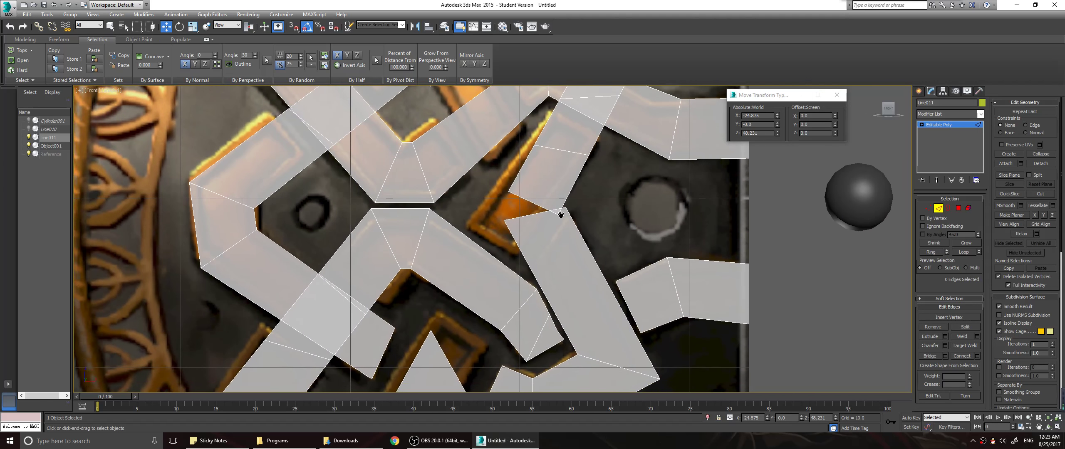
scroll(563, 222, up, 2)
click(929, 209)
drag(477, 227, 594, 236)
key(ctrl+z)
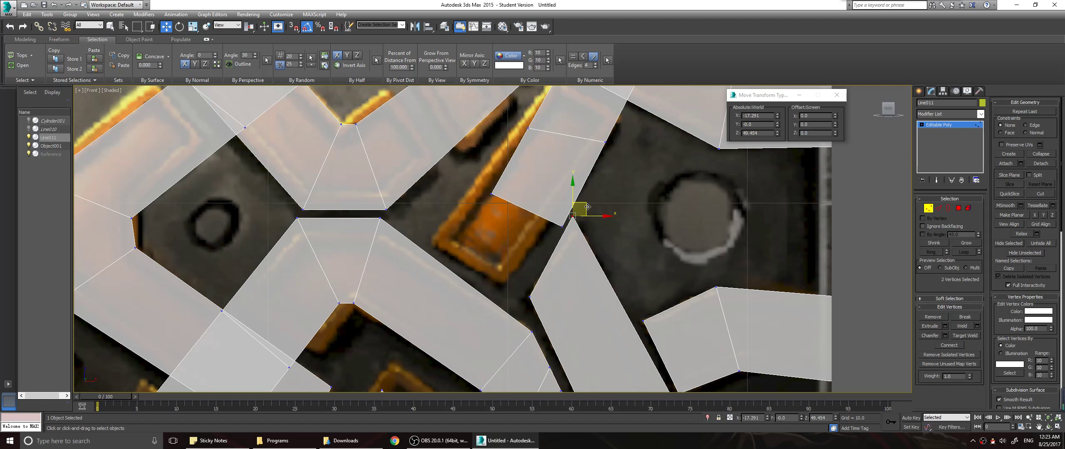
drag(587, 206, 442, 231)
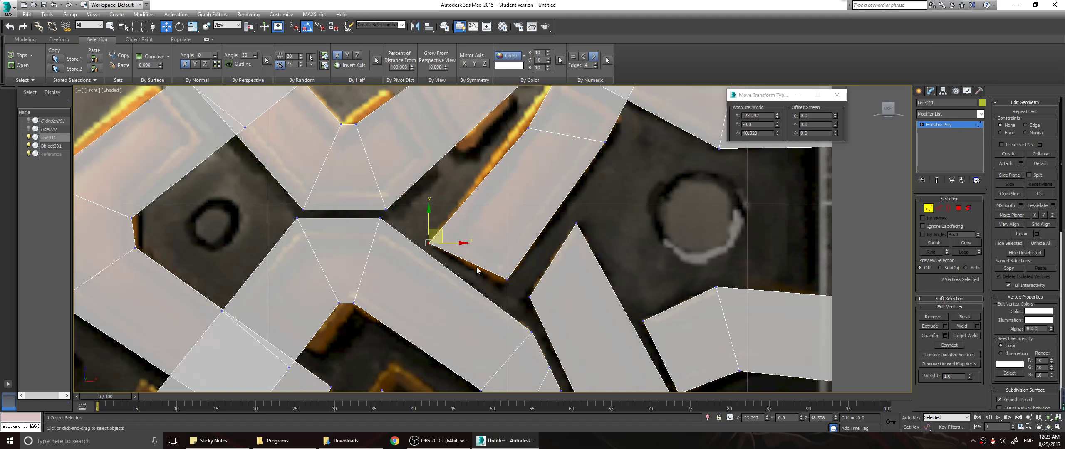
drag(516, 290, 502, 284)
Move the upper vertices of the same slanted bar up to where the reference bar ends beneath the crossing band
middle_drag(582, 173, 583, 227)
drag(536, 190, 635, 177)
click(634, 132)
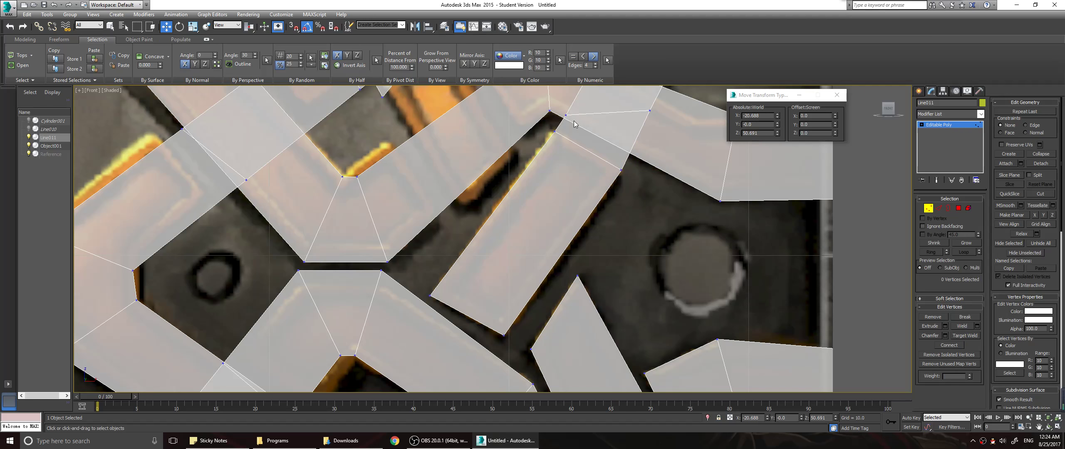
Delete the segment connecting the slanted bar's upper end to the strip above it
click(939, 208)
click(635, 140)
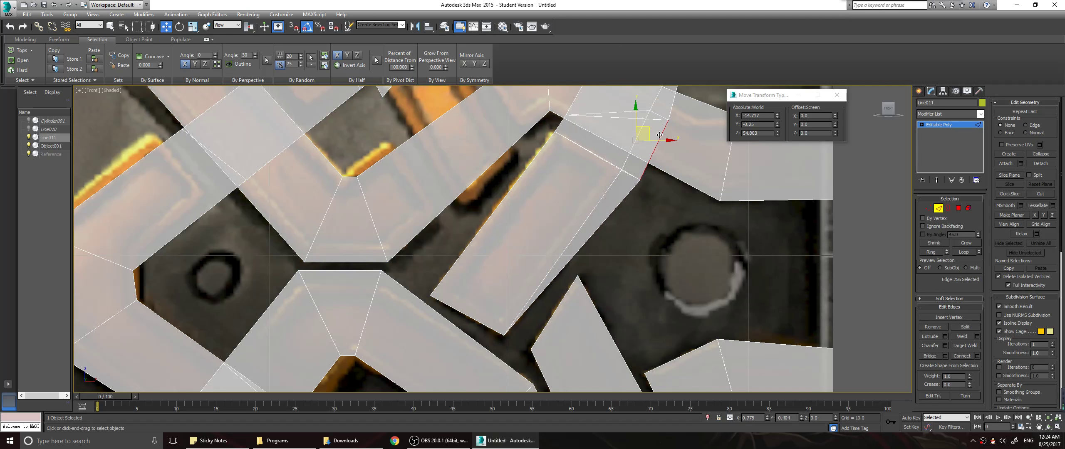
ctrl+click(631, 132)
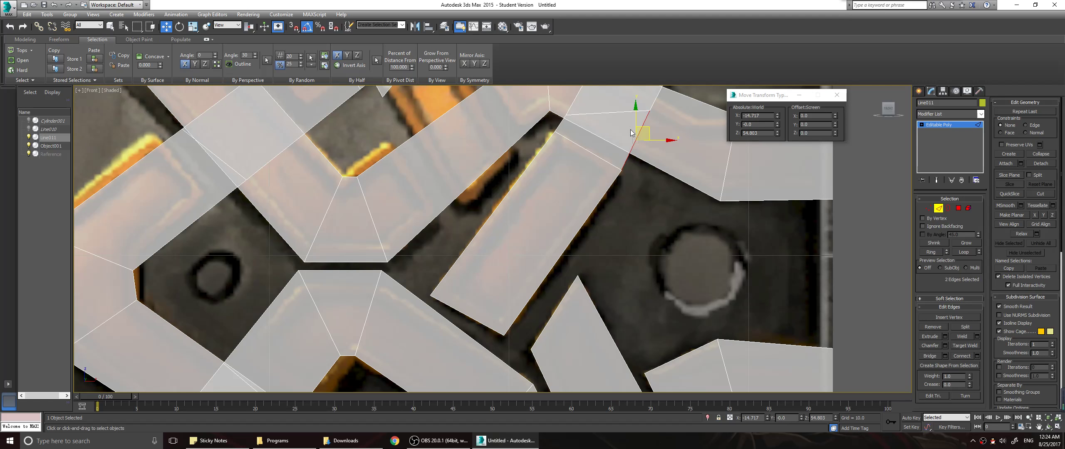
ctrl+click(564, 126)
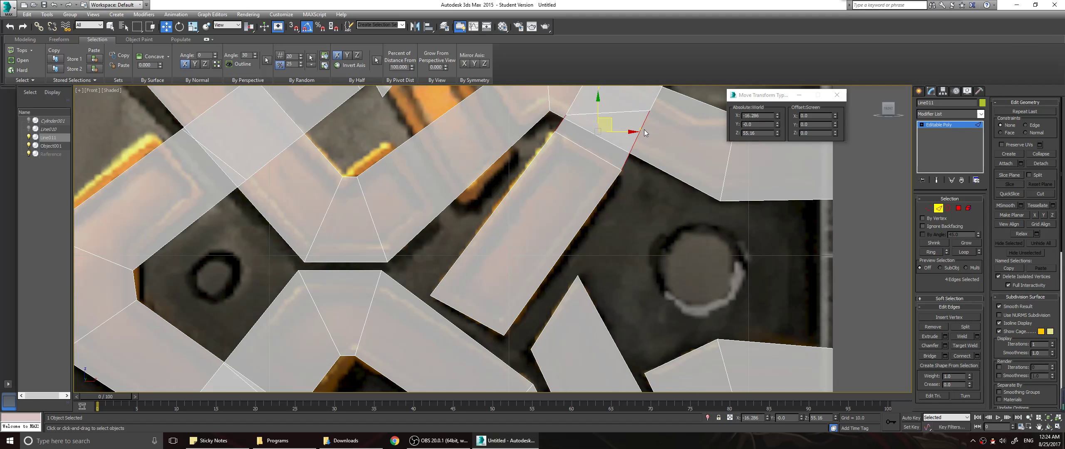
click(645, 127)
Delete the strip segment left of the right-hand band's bend and the segment crossing beneath the upper chevron band
middle_drag(646, 119, 549, 270)
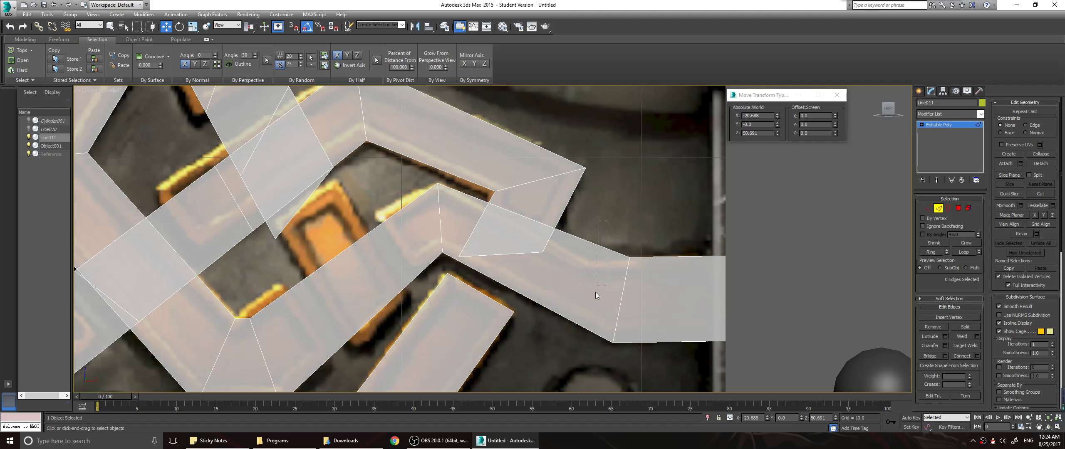
click(369, 231)
key(Delete)
middle_drag(333, 246, 468, 308)
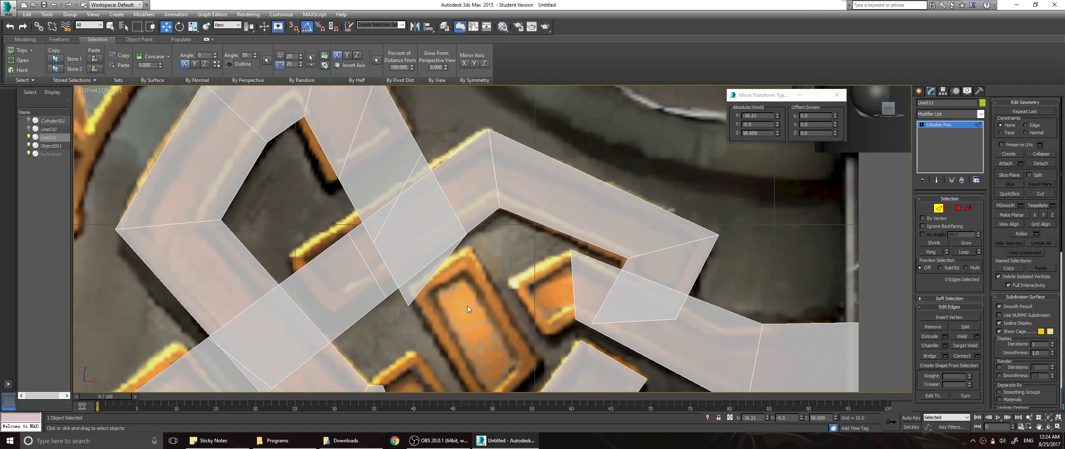
key(Delete)
Delete the strip segments passing under the long diagonal band and under the left arm of the lower band
middle_drag(365, 281, 494, 149)
drag(378, 191, 388, 199)
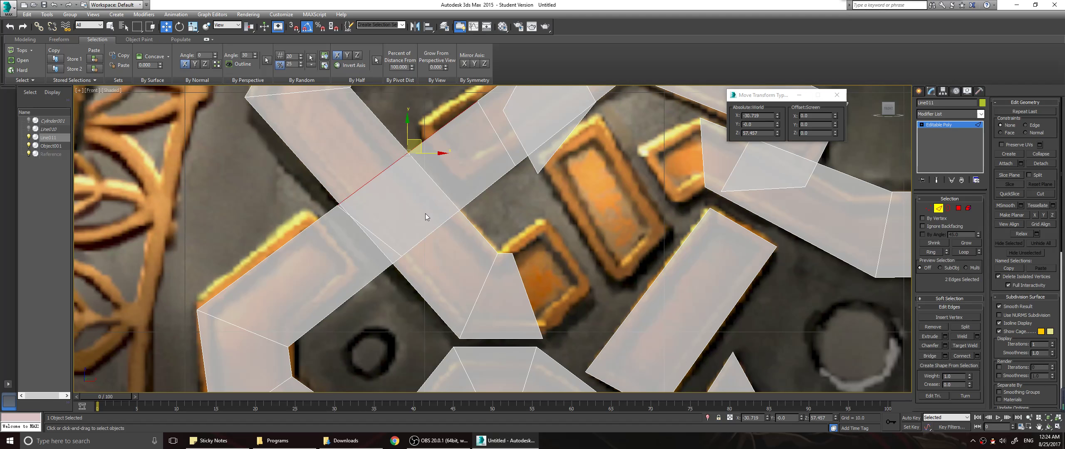
key(Delete)
middle_drag(479, 387, 446, 213)
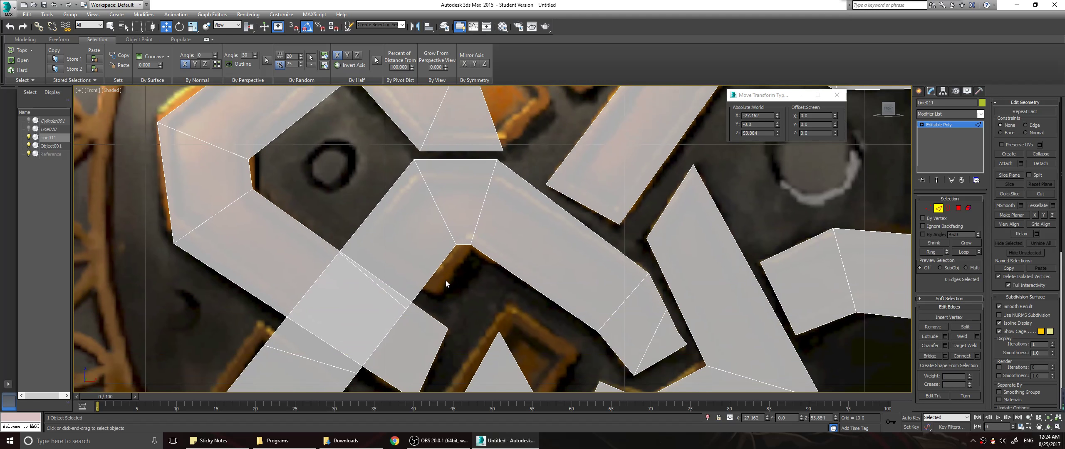
middle_drag(446, 281, 482, 208)
drag(356, 195, 373, 205)
key(Delete)
middle_drag(507, 256, 539, 273)
middle_drag(623, 168, 582, 339)
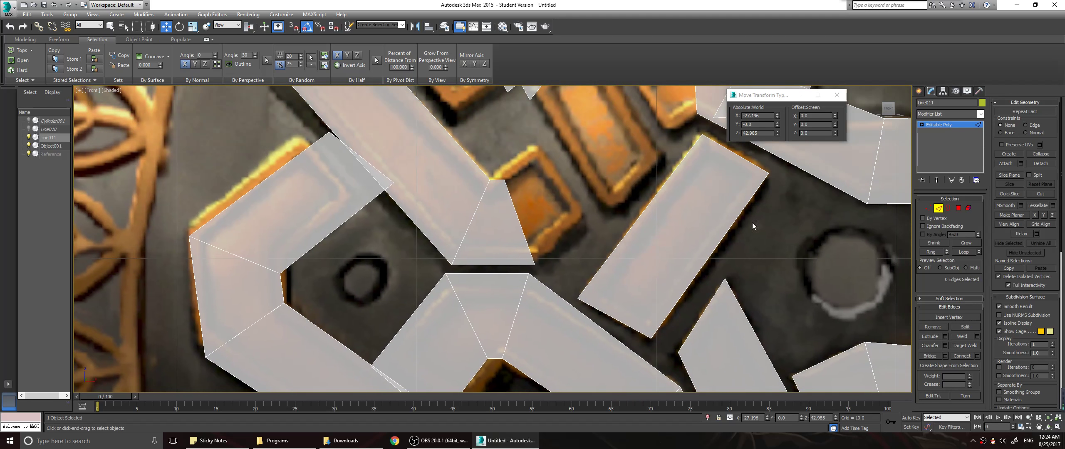
Move the two lower end vertices of the short central bar to the corners of the reference bar
click(929, 209)
middle_drag(693, 209, 654, 284)
middle_drag(592, 227, 556, 267)
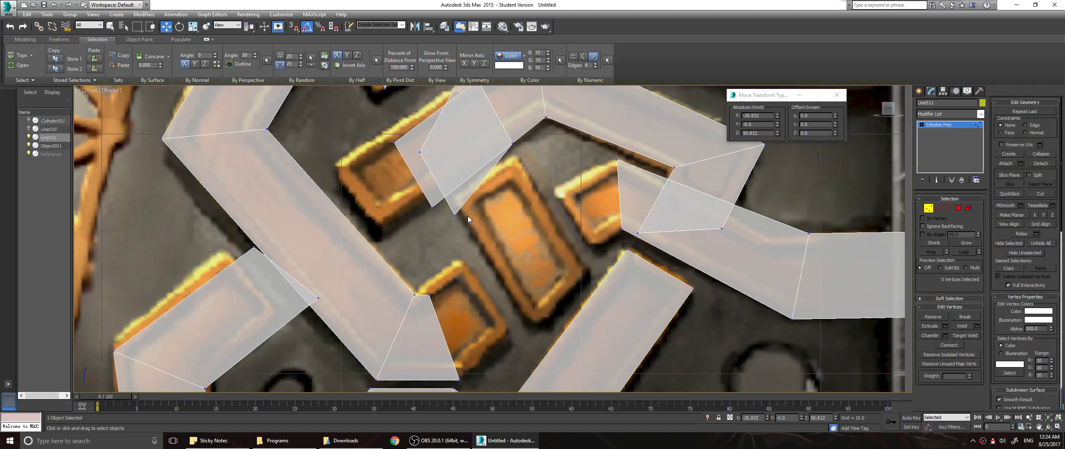
drag(445, 218, 545, 313)
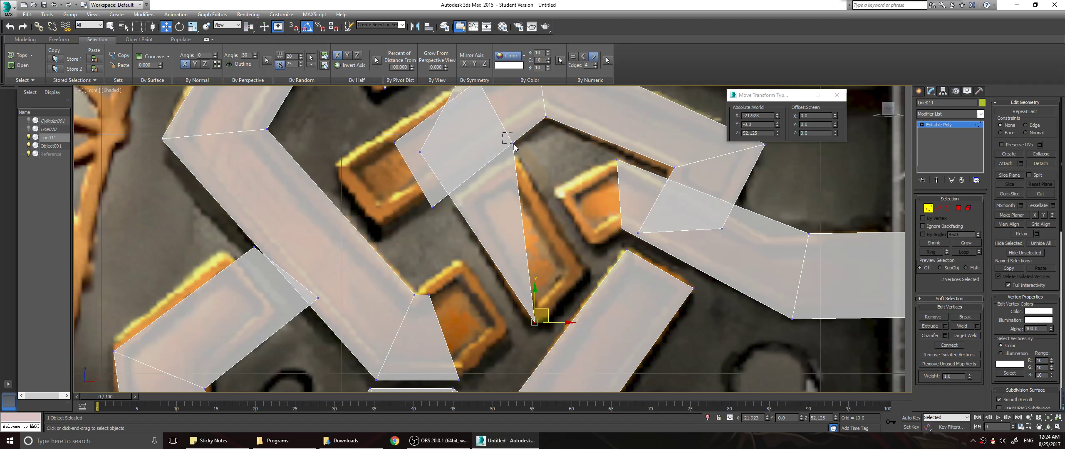
drag(513, 145, 591, 258)
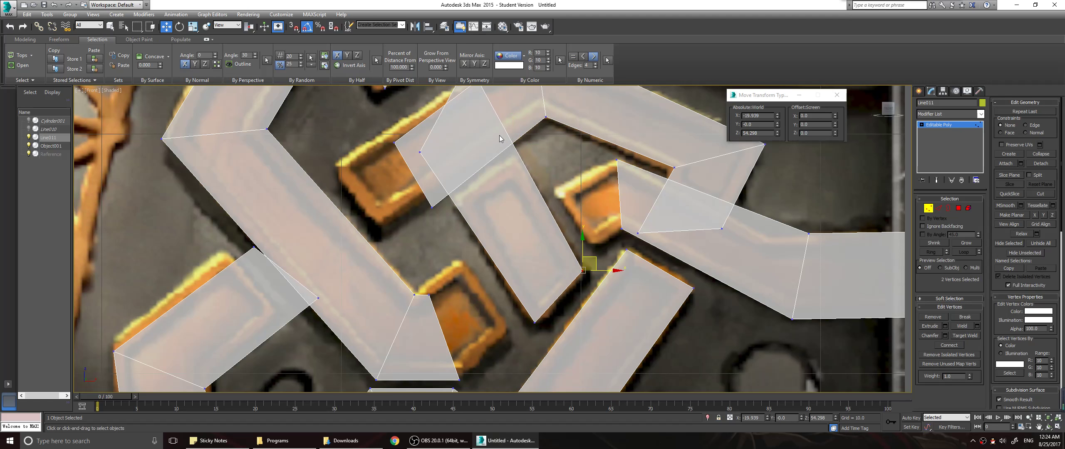
Move the upper end vertices of the central bar onto the reference, detaching it visually from the chevron band
middle_drag(500, 136, 506, 231)
drag(462, 151, 534, 243)
drag(418, 246, 443, 267)
click(453, 272)
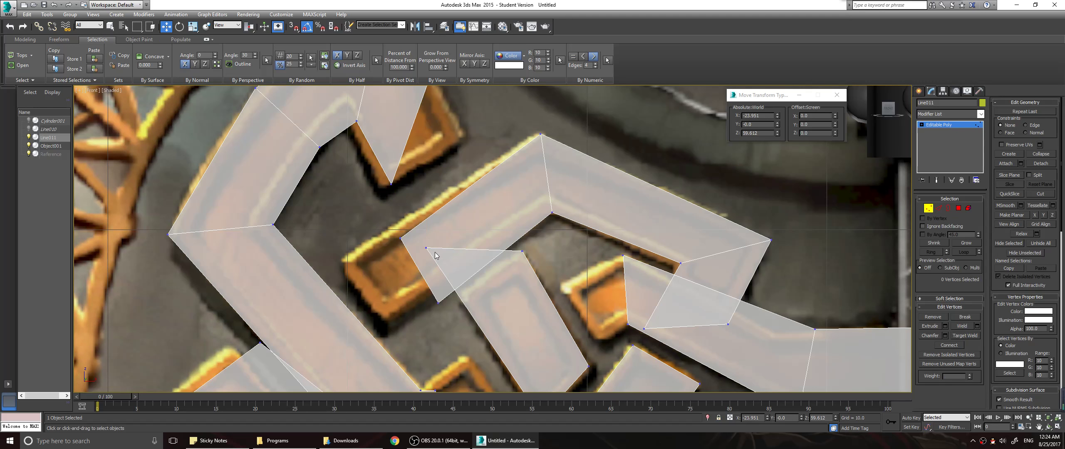
drag(422, 233, 458, 293)
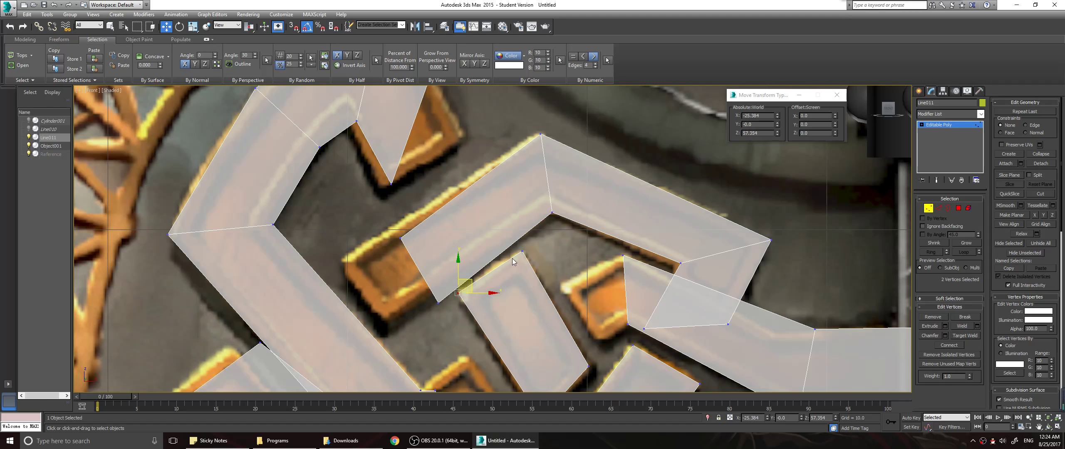
drag(534, 258, 528, 238)
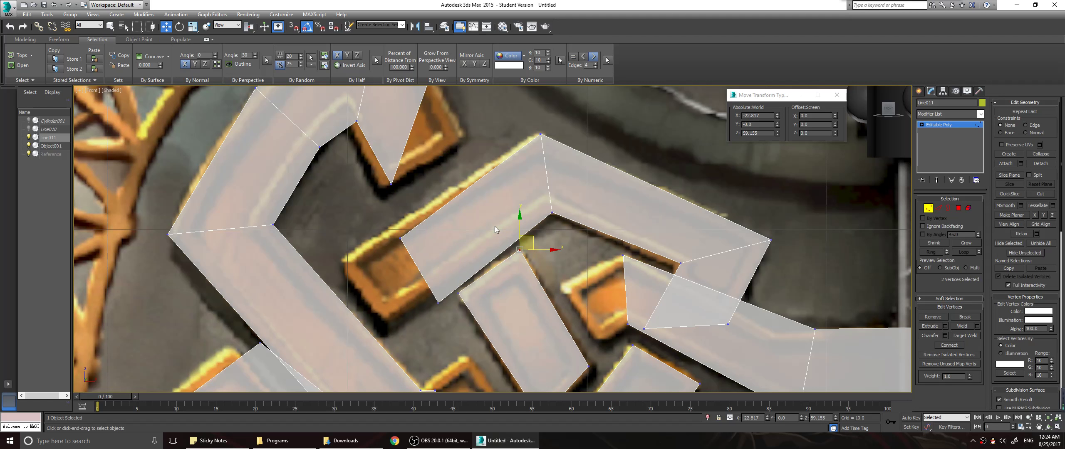
Fit the end and corner vertices of the upper-left band to the reference outline
middle_drag(495, 227, 527, 256)
drag(440, 231, 434, 228)
drag(478, 127, 514, 173)
middle_drag(434, 144, 506, 233)
drag(507, 138, 506, 114)
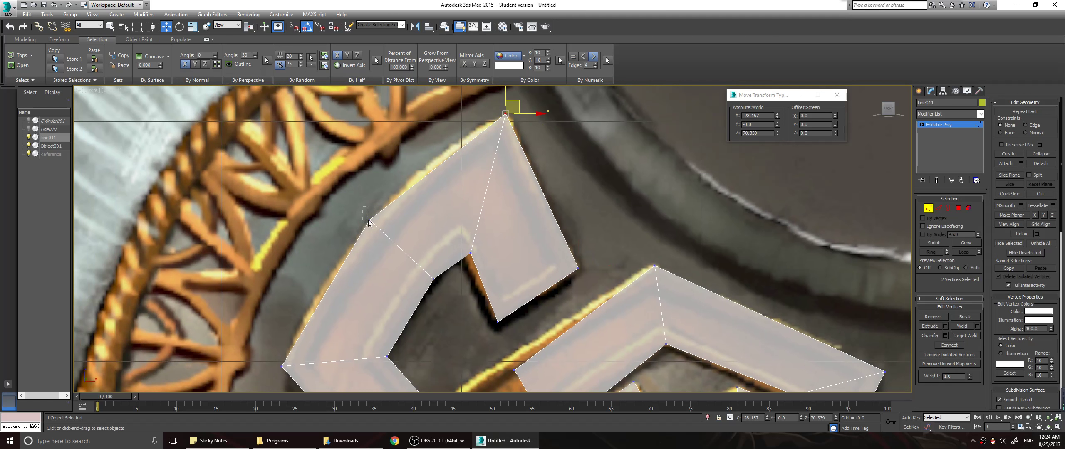
drag(368, 222, 369, 223)
drag(481, 241, 473, 241)
Align the open end and the outer and inner corner vertices of the left C-shaped strip with the reference
middle_drag(512, 317, 529, 262)
middle_drag(477, 333, 424, 189)
middle_drag(468, 259, 506, 182)
drag(424, 256, 242, 275)
middle_drag(338, 318, 364, 187)
drag(293, 307, 289, 276)
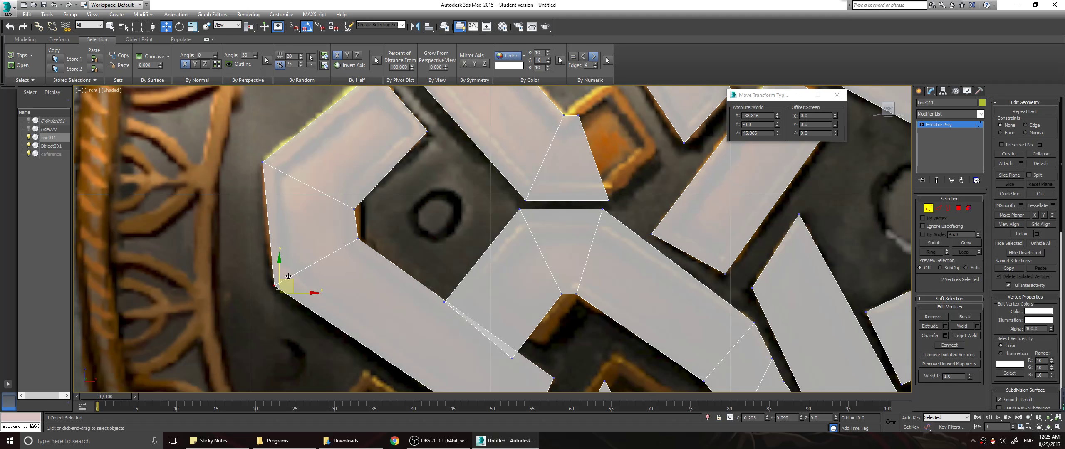
drag(348, 202, 361, 215)
drag(365, 208, 369, 181)
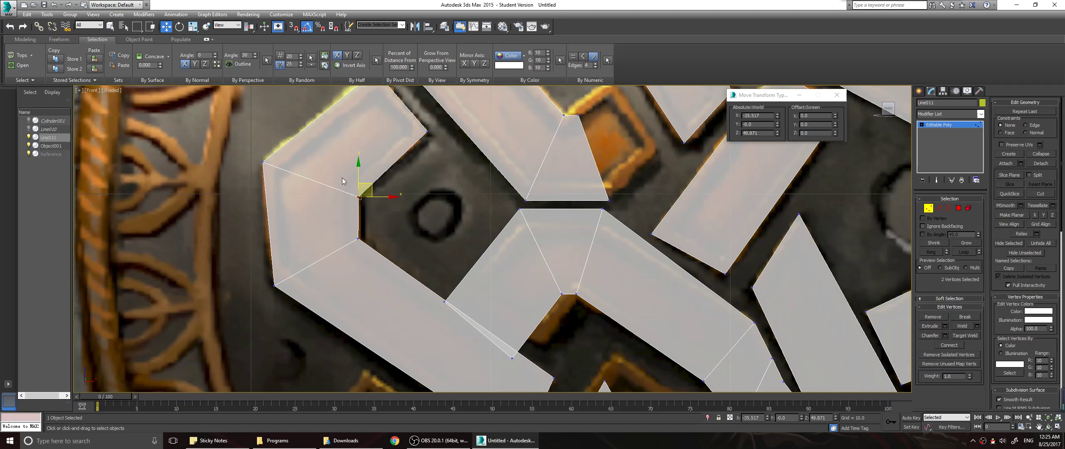
Extend the left end of the upper chevron band by moving its two end vertices to the reference corners
middle_drag(401, 131, 330, 207)
middle_drag(529, 188, 439, 317)
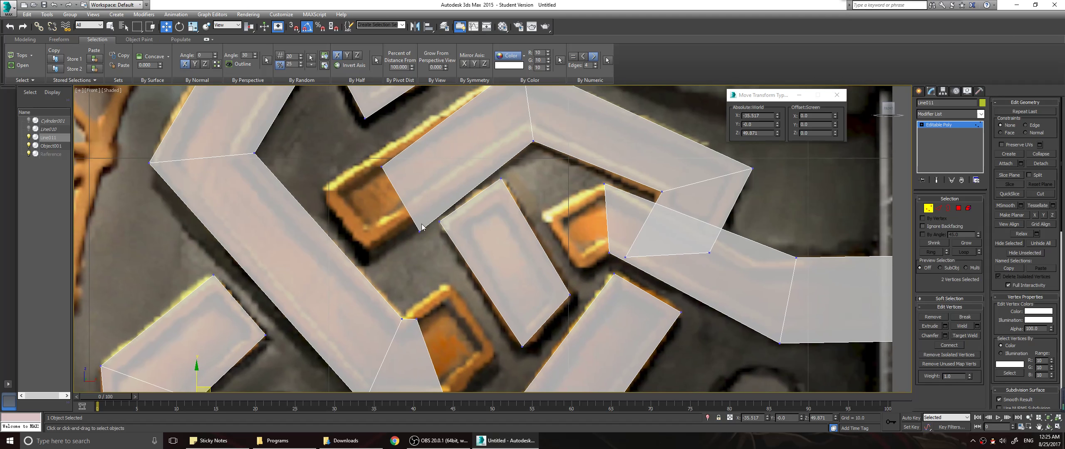
drag(412, 224, 380, 241)
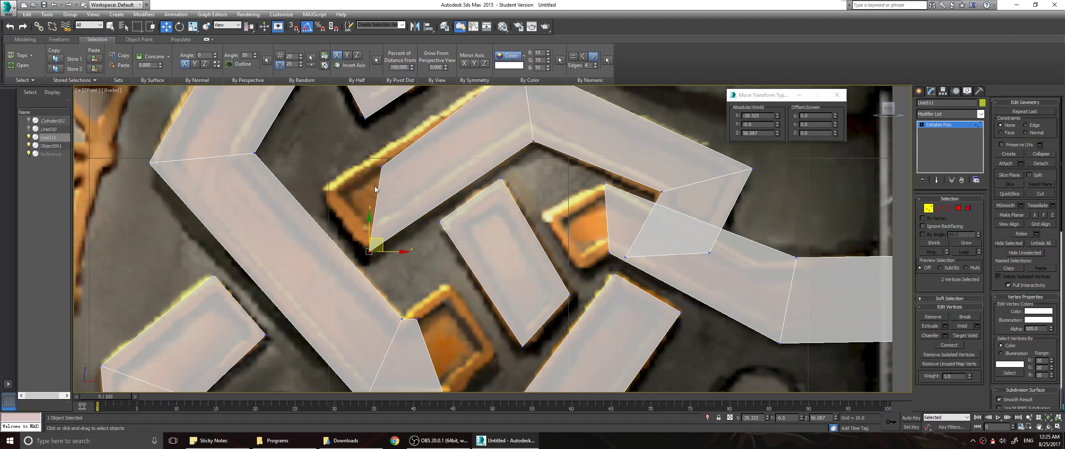
drag(398, 179, 397, 179)
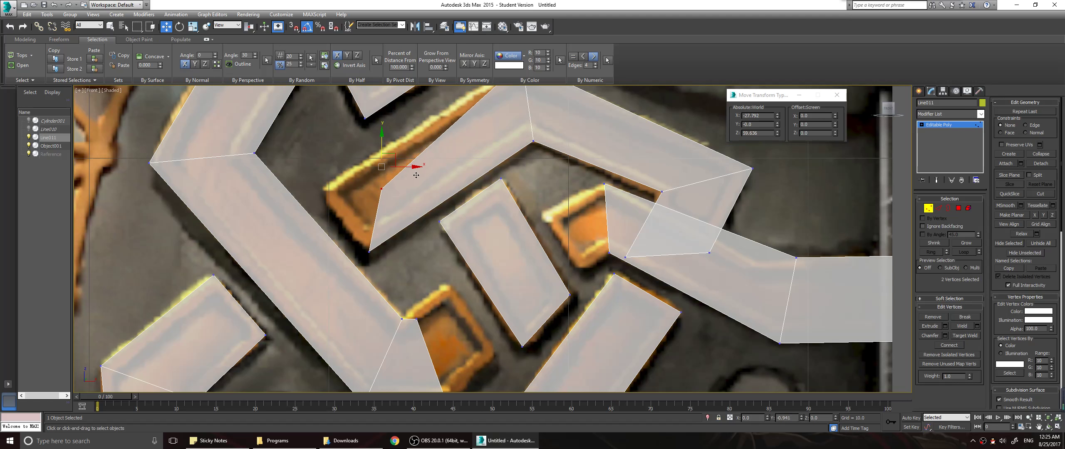
drag(388, 165, 327, 177)
middle_drag(576, 238, 556, 277)
scroll(545, 327, down, 2)
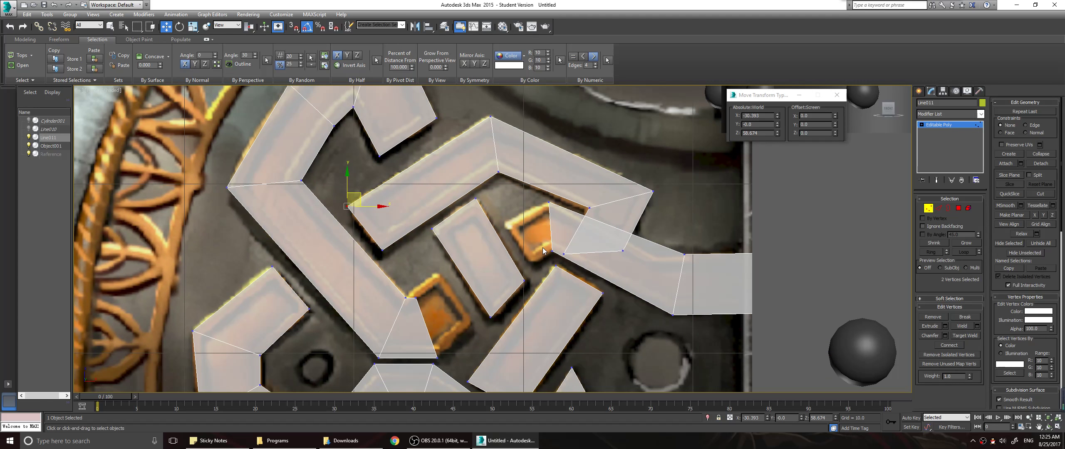
Reshape the lower right end of the long diagonal band by moving its end vertices toward the reference bend
click(418, 289)
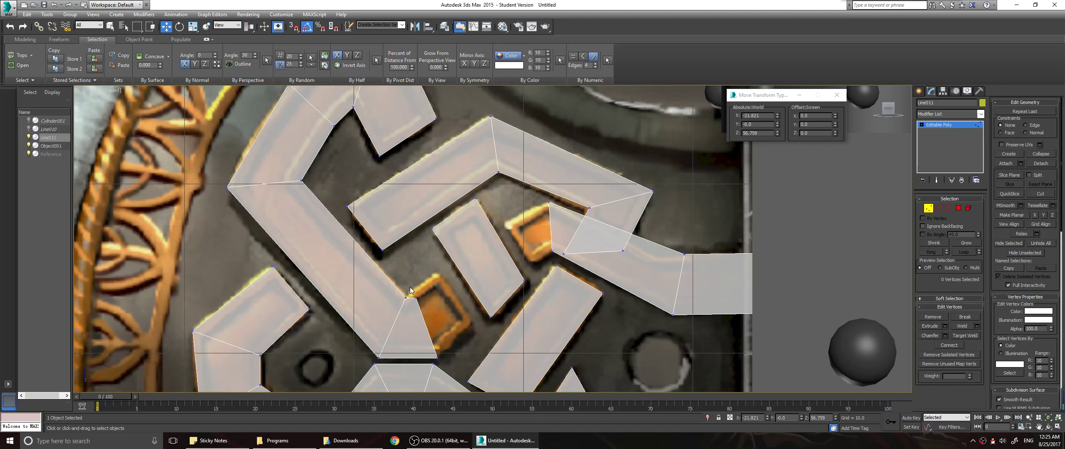
drag(410, 291, 449, 261)
drag(448, 364, 454, 345)
click(489, 333)
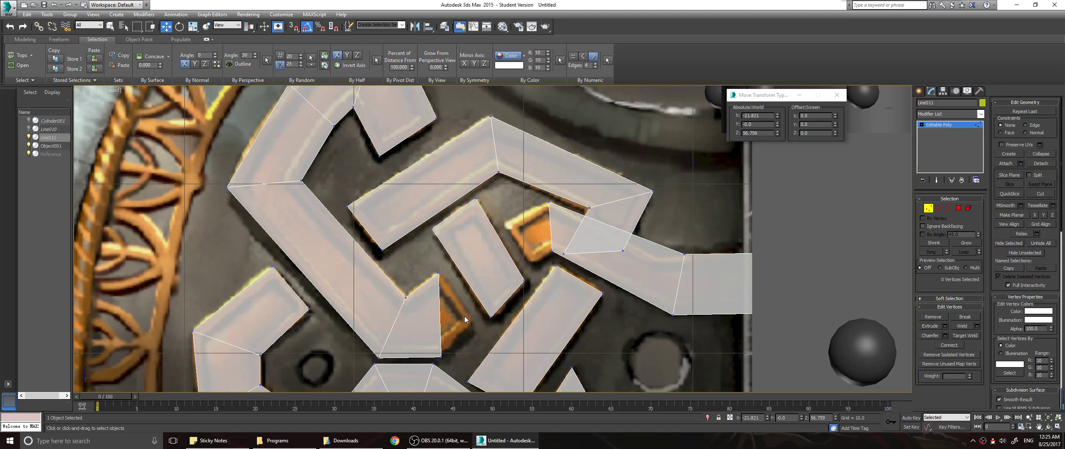
Try to bridge the facing end edges of the long diagonal band and the right-hand band
click(939, 209)
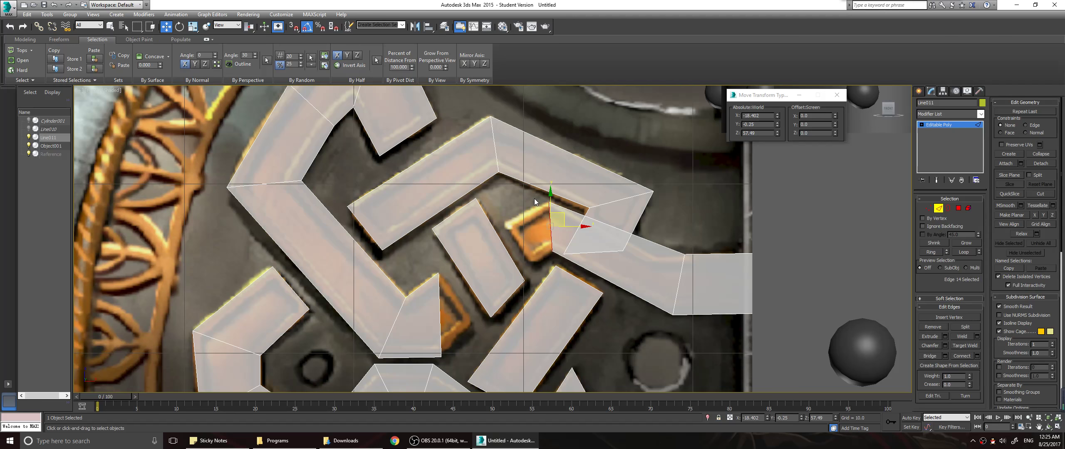
drag(537, 199, 559, 231)
drag(560, 258, 549, 259)
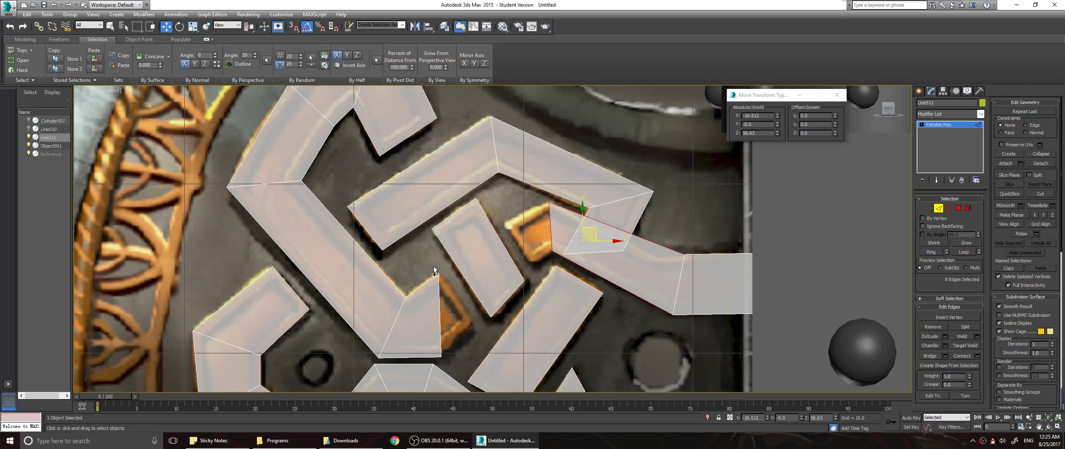
ctrl+drag(453, 358, 430, 364)
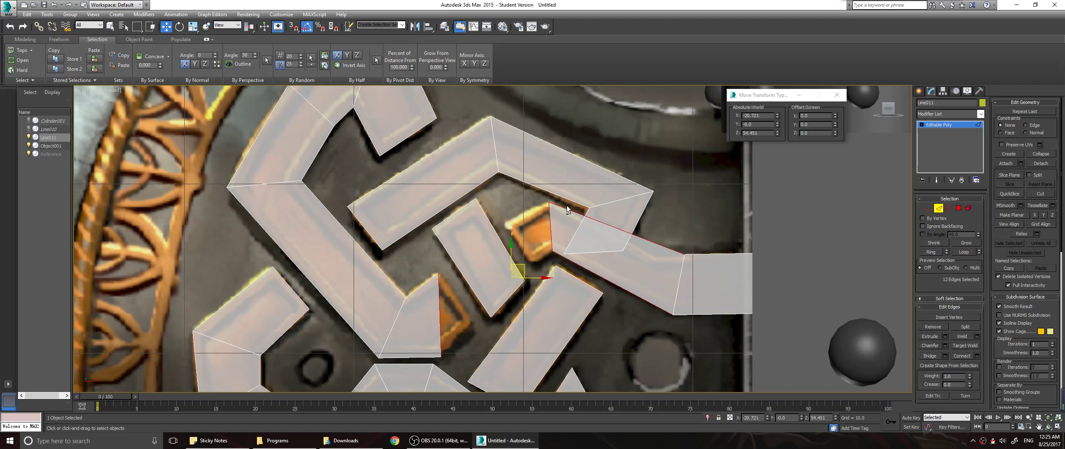
alt+drag(568, 210, 573, 276)
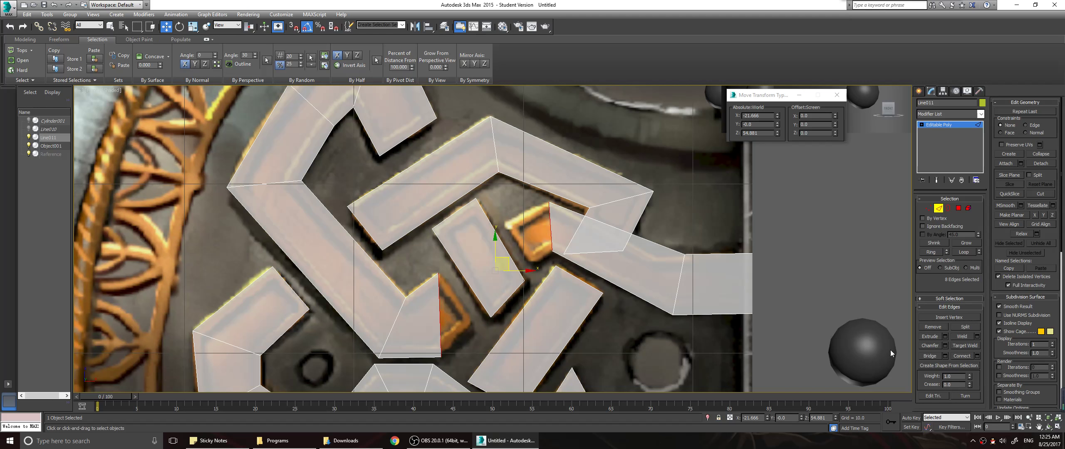
click(945, 356)
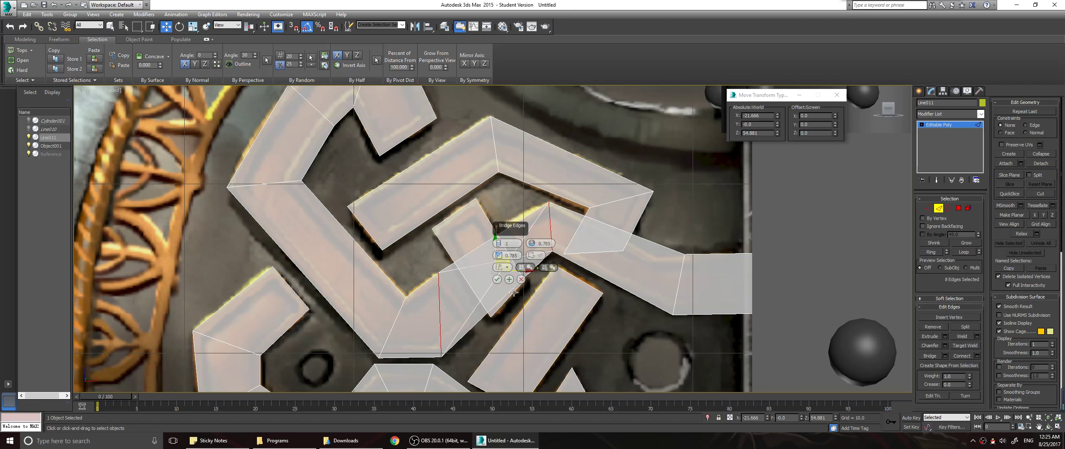
click(499, 280)
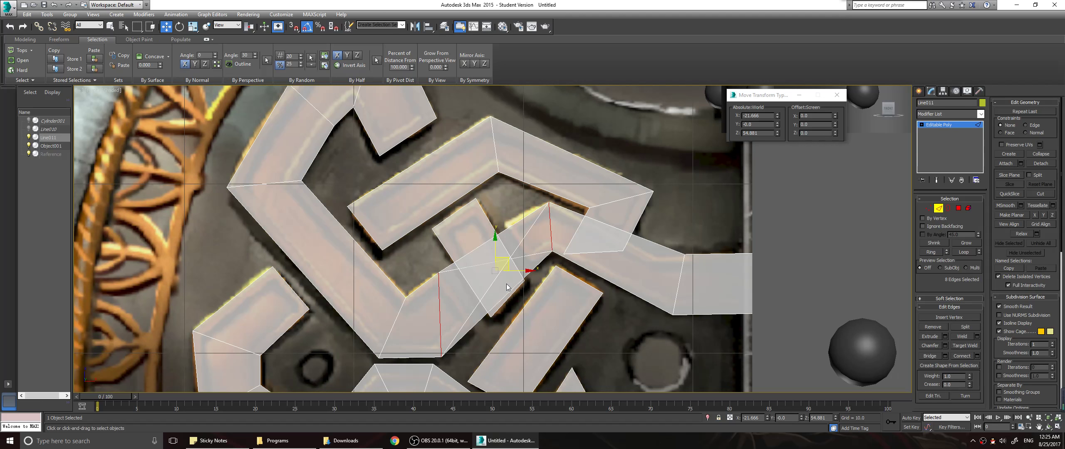
mouse_move(536, 286)
alt+middle_down()
mouse_move(582, 308)
mouse_move(685, 280)
mouse_move(656, 291)
mouse_move(644, 278)
mouse_move(550, 287)
mouse_move(672, 301)
mouse_move(528, 281)
mouse_move(539, 285)
alt+middle_up()
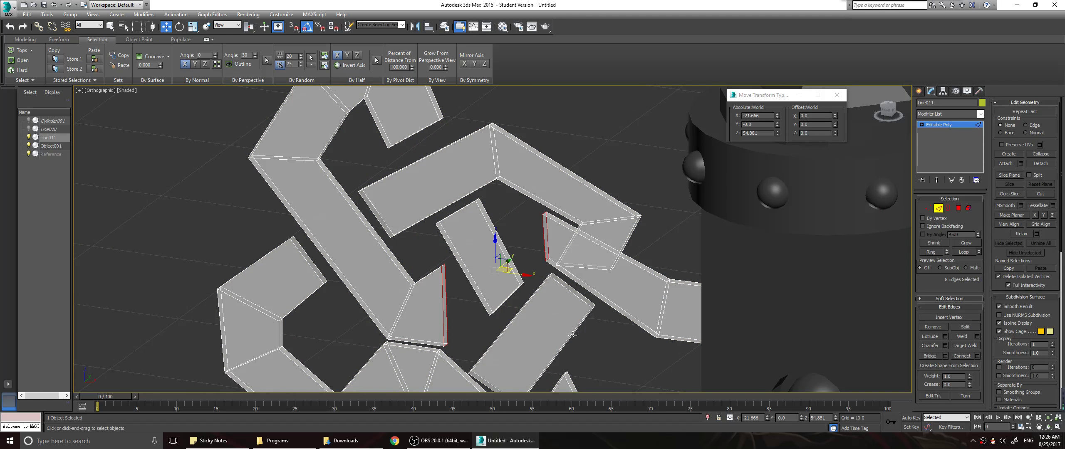
key(f)
scroll(541, 221, up, 10)
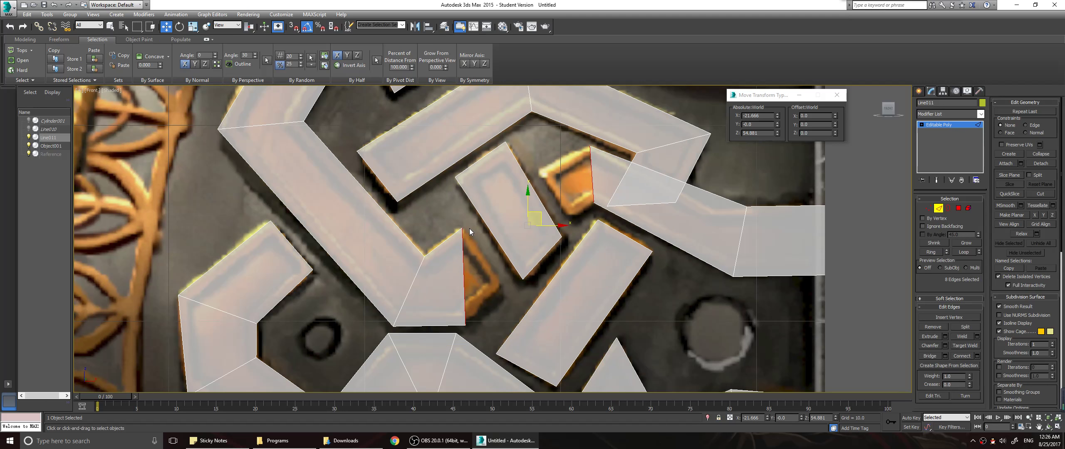
click(517, 253)
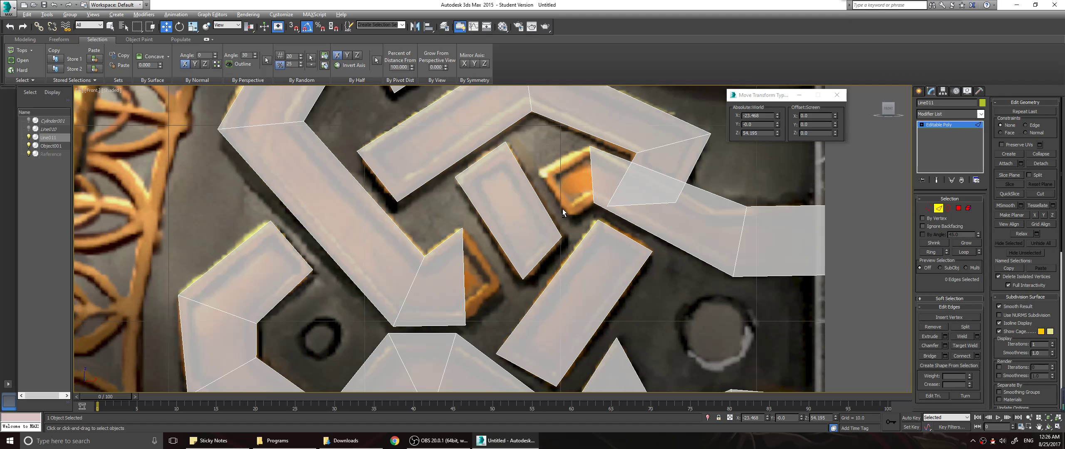
Connect the side edges at the lower end of the long diagonal band with a single cross edge
alt+middle_drag(563, 209, 555, 210)
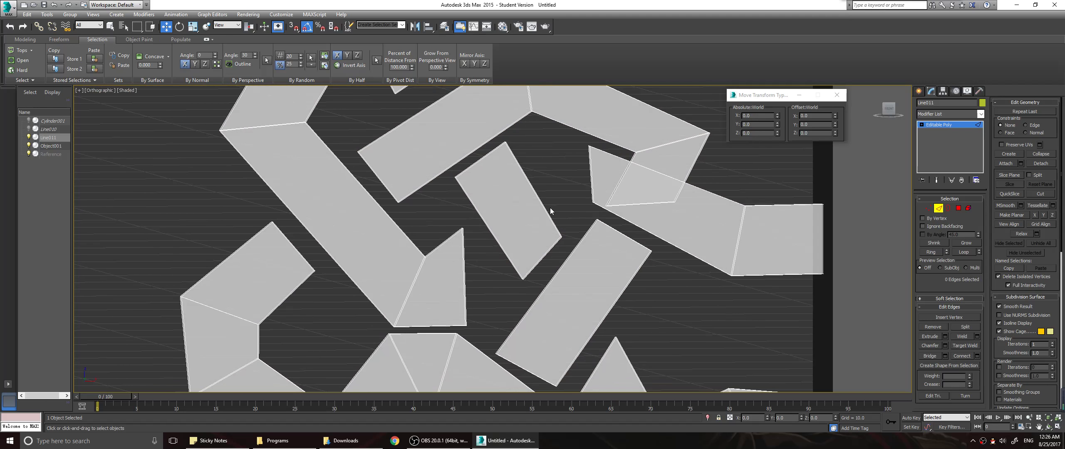
key(f)
scroll(452, 226, up, 10)
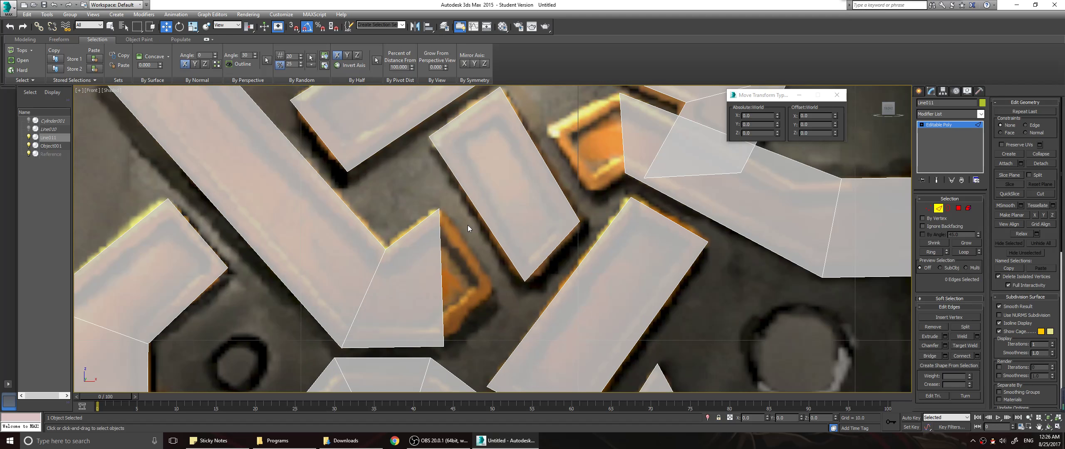
click(417, 227)
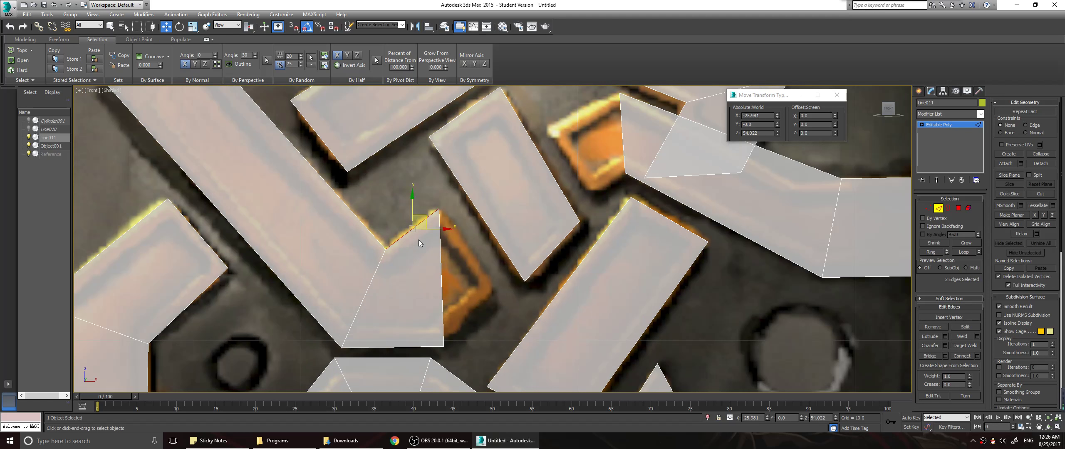
ctrl+click(423, 347)
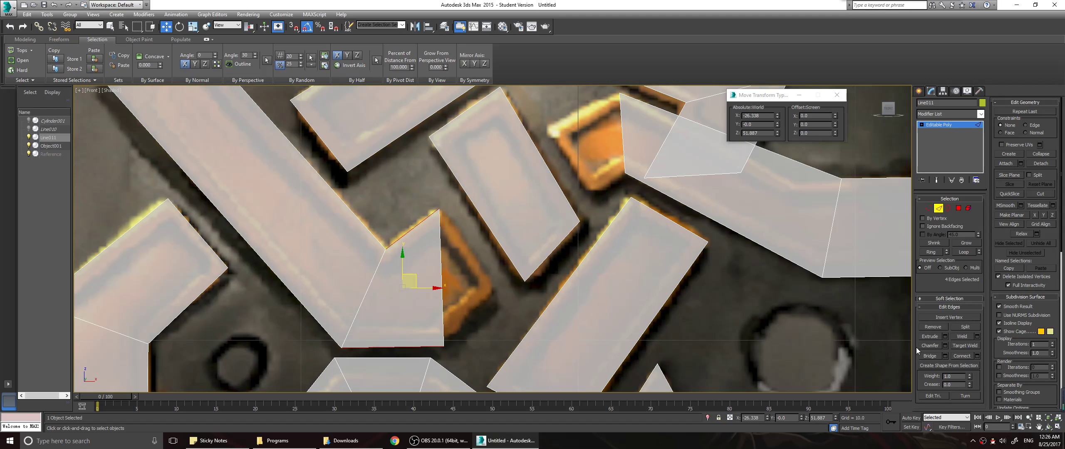
click(977, 356)
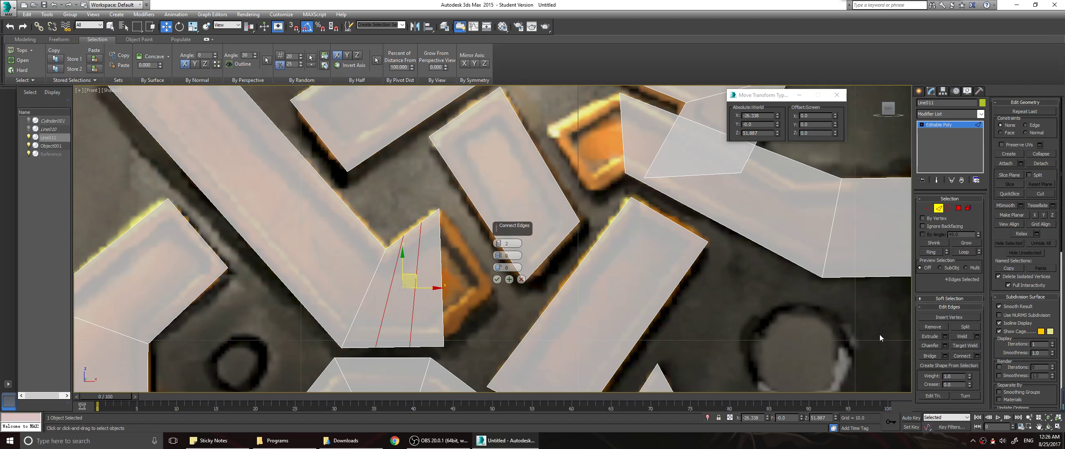
click(497, 279)
Connect the upper and lower edges of the right-hand band's slanted part with a single cross edge
middle_drag(687, 247, 664, 275)
click(771, 189)
ctrl+drag(745, 253, 735, 287)
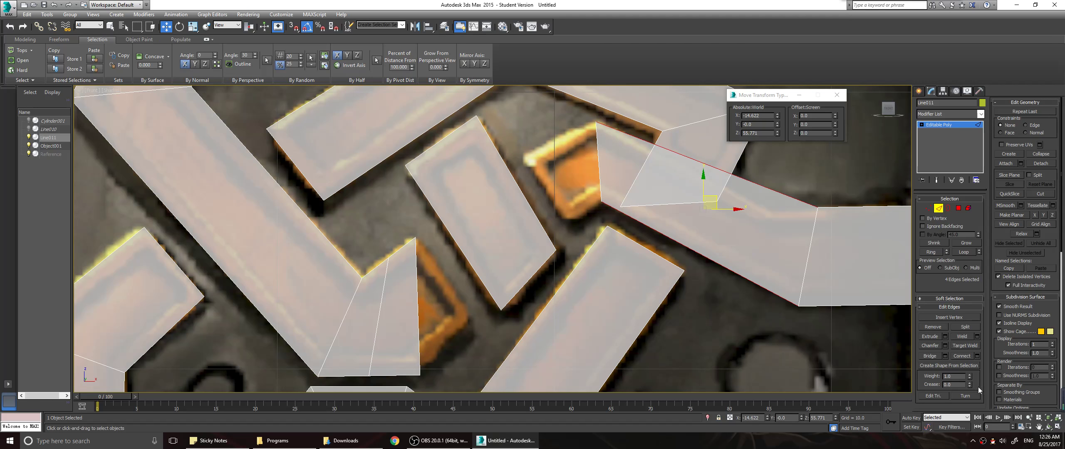
click(977, 356)
click(497, 280)
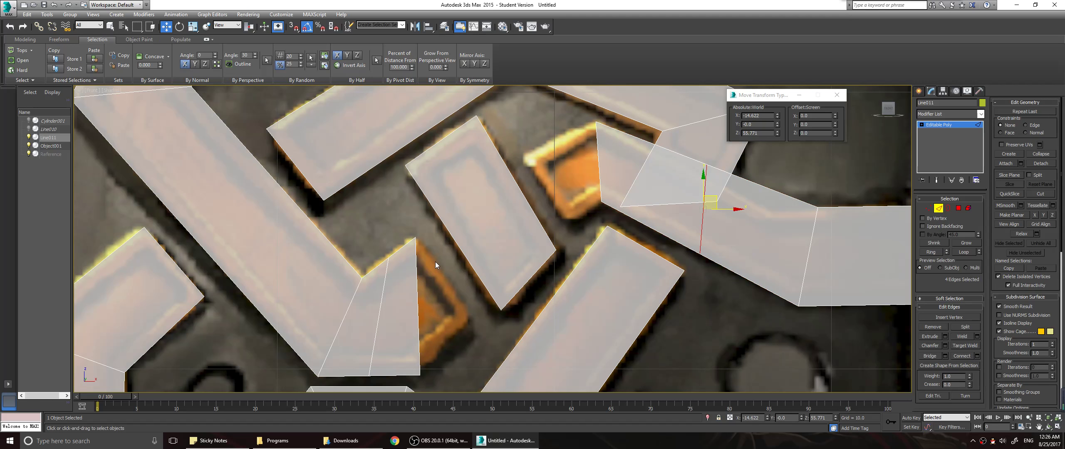
Move the end vertices of the long diagonal band's lower tip to the corners of the reference stub
click(929, 208)
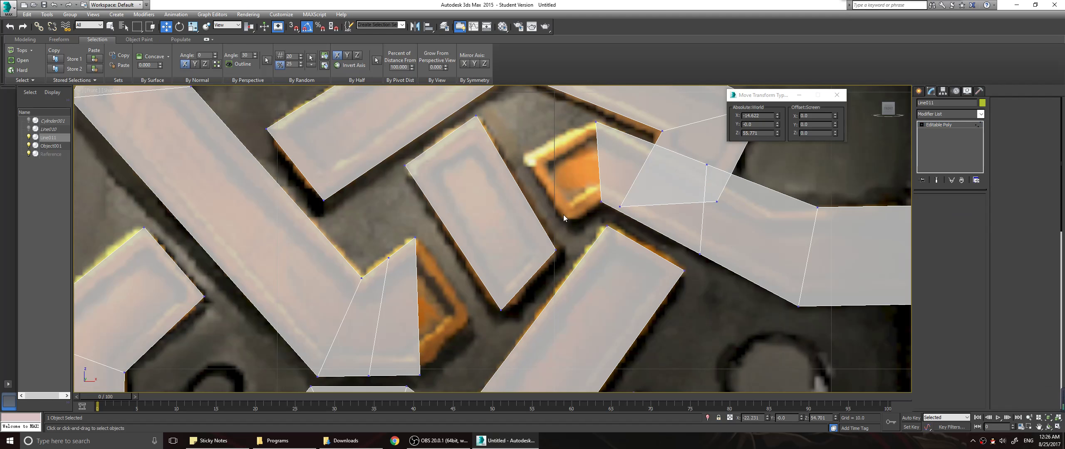
click(421, 376)
drag(477, 315, 480, 308)
drag(362, 370, 431, 361)
Extend the right-hand band's left end to the reference corners, and fit its added cross edge and upper bend vertex to the outline
middle_drag(542, 276, 524, 310)
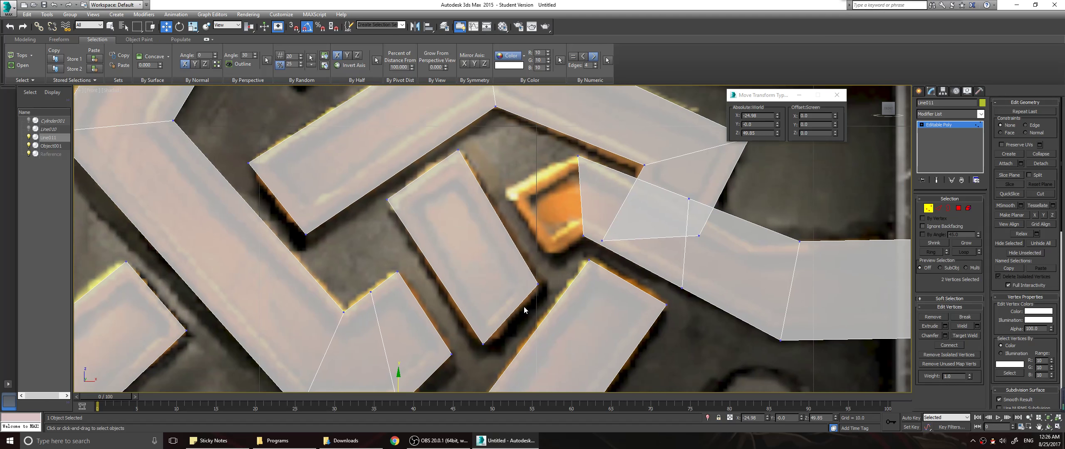
middle_drag(536, 219, 530, 244)
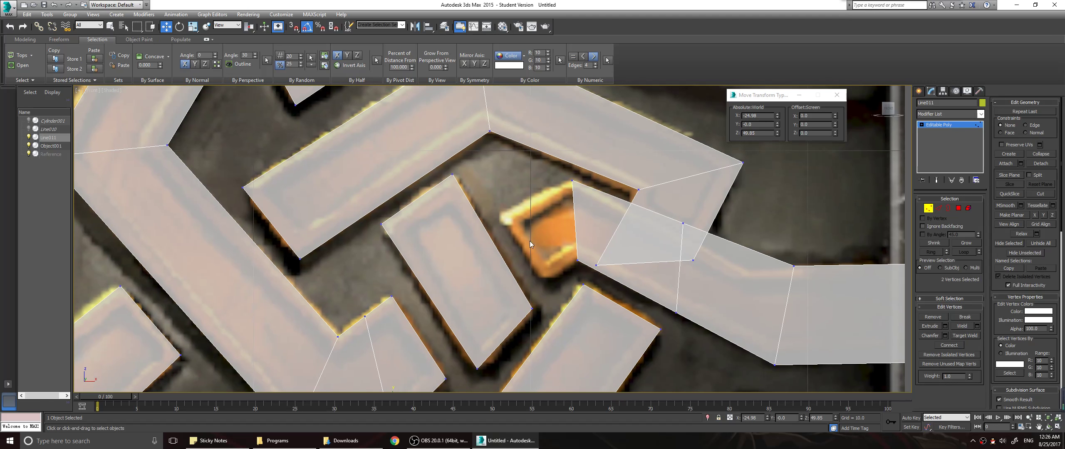
drag(571, 180, 497, 215)
drag(559, 249, 583, 167)
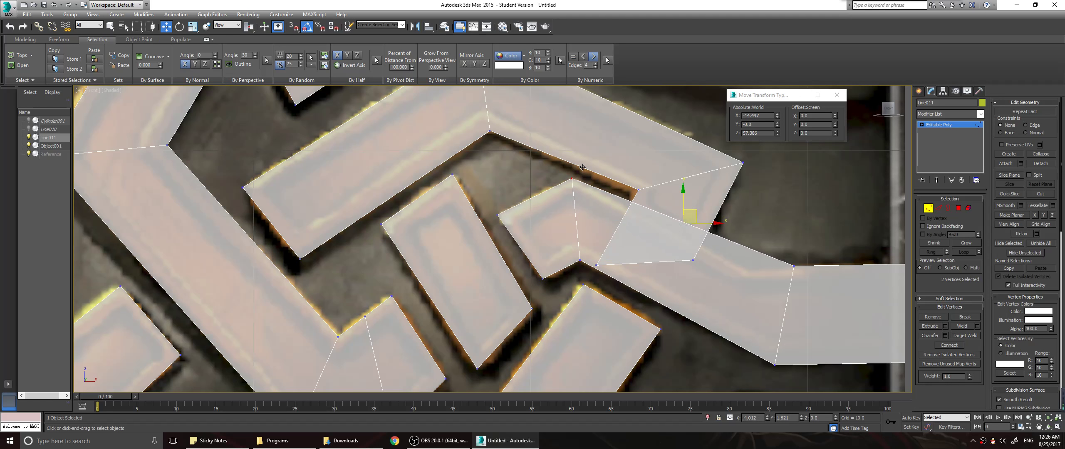
click(793, 265)
drag(804, 253, 754, 255)
Trim the chevron band's lower right end back to the crossing gap and refine the upper bend vertex of the band beneath it
click(602, 265)
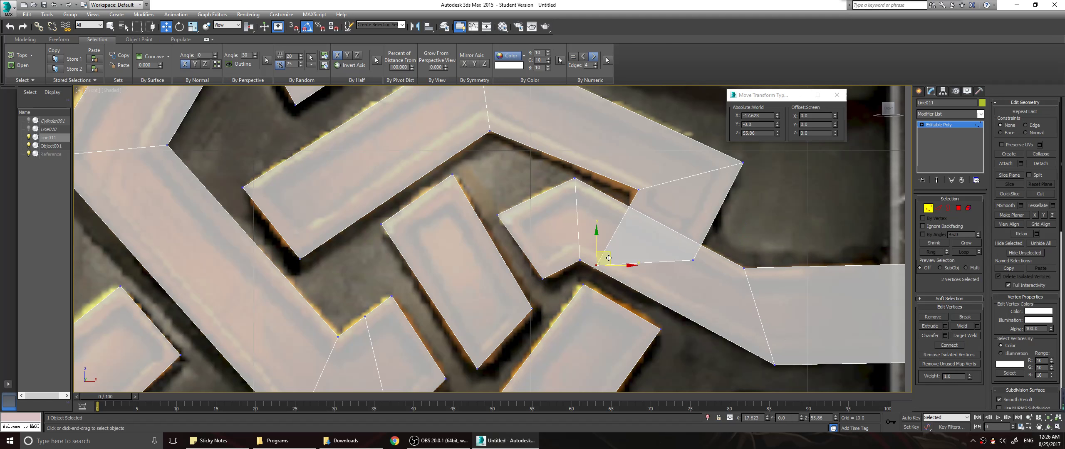
drag(602, 265, 643, 199)
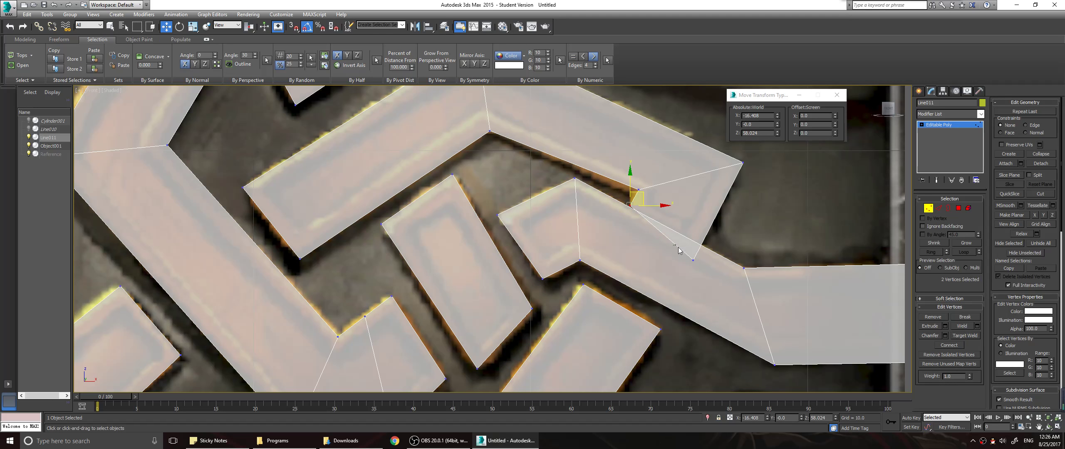
click(694, 260)
drag(693, 260, 715, 230)
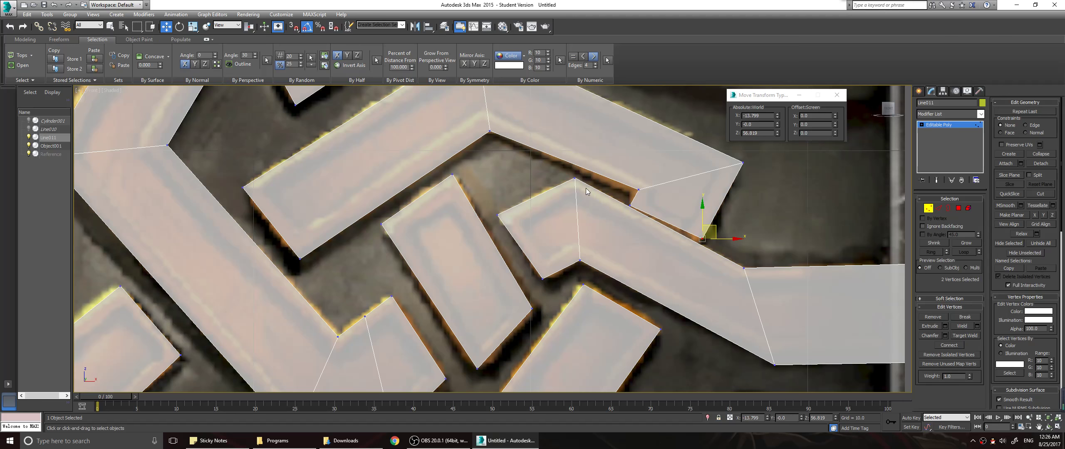
click(575, 178)
drag(581, 174, 576, 177)
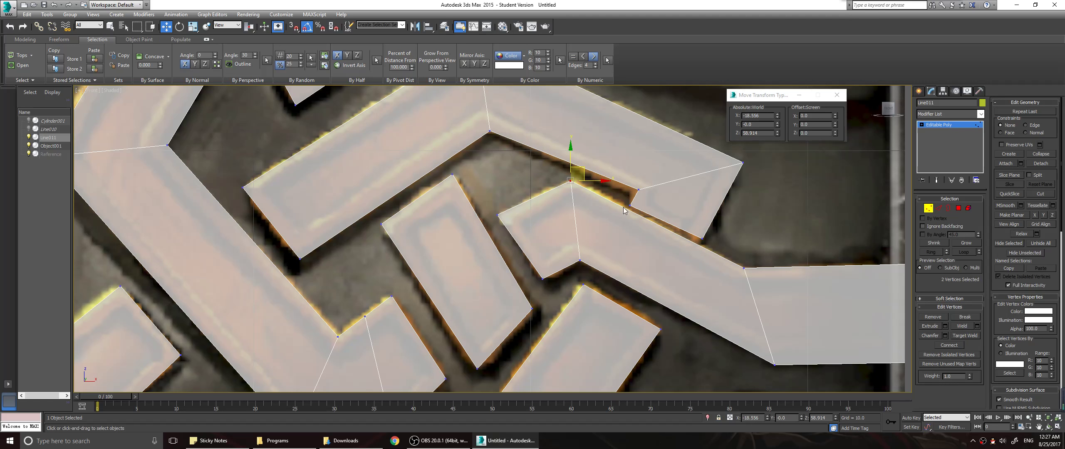
Fit the end vertices of both arms of the lower V-shaped band to the reference outline
scroll(646, 291, down, 5)
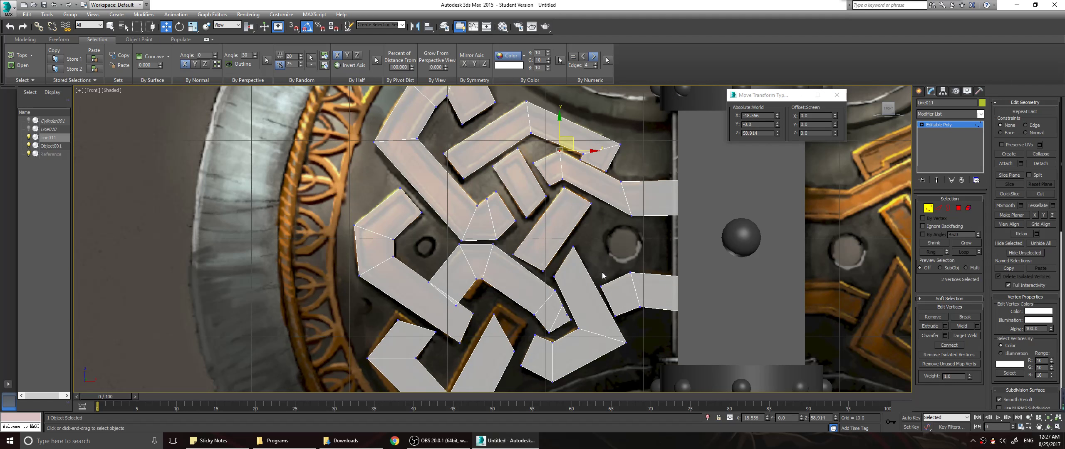
middle_drag(602, 276, 617, 237)
drag(513, 280, 518, 250)
drag(522, 301, 552, 271)
middle_drag(503, 325, 533, 285)
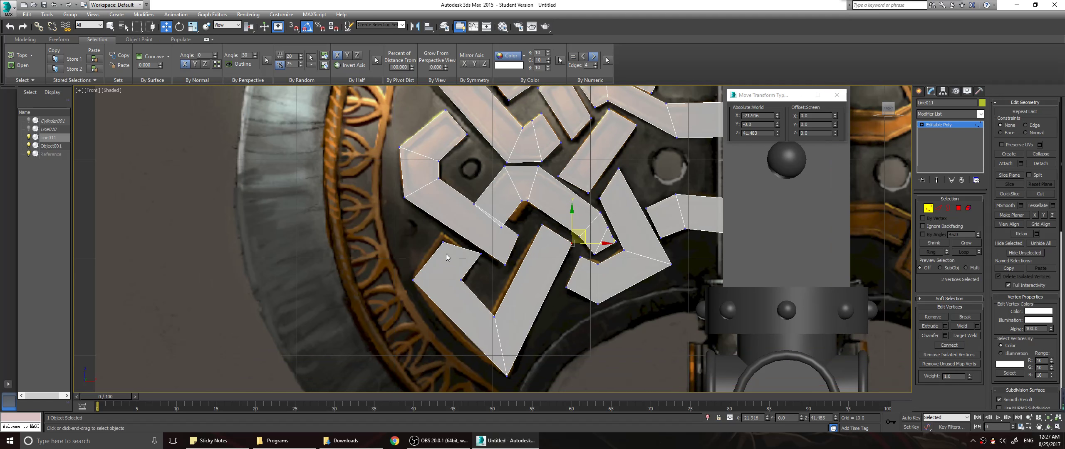
drag(436, 234, 454, 223)
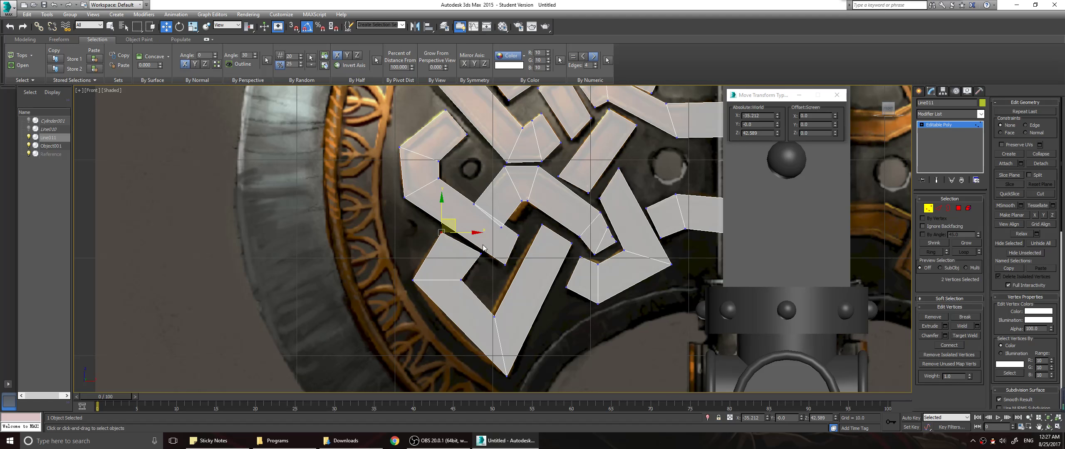
mouse_move(486, 262)
mouse_down()
mouse_move(475, 249)
mouse_move(487, 250)
mouse_move(475, 260)
mouse_up()
Align the left end and the upper and inner bend vertices of the central band with the reference
click(503, 227)
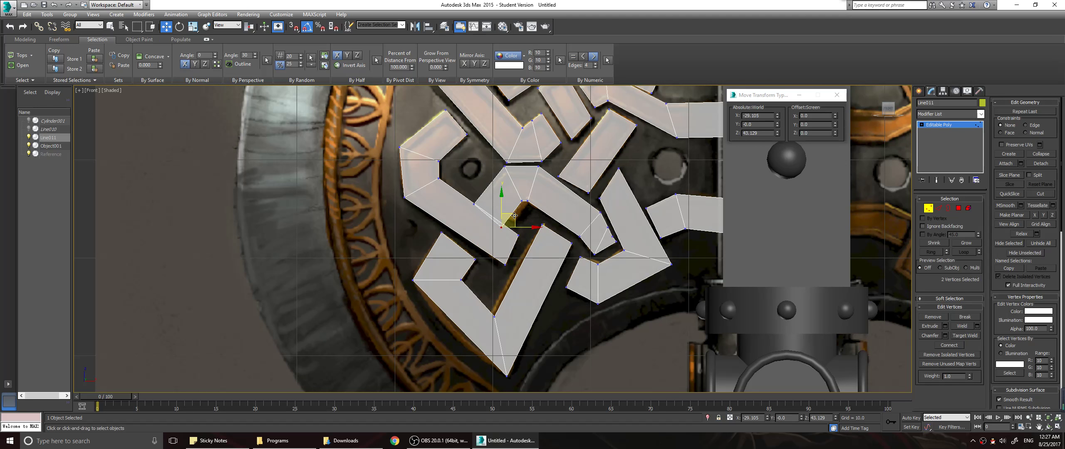
drag(515, 216, 476, 207)
click(494, 190)
drag(486, 194, 552, 170)
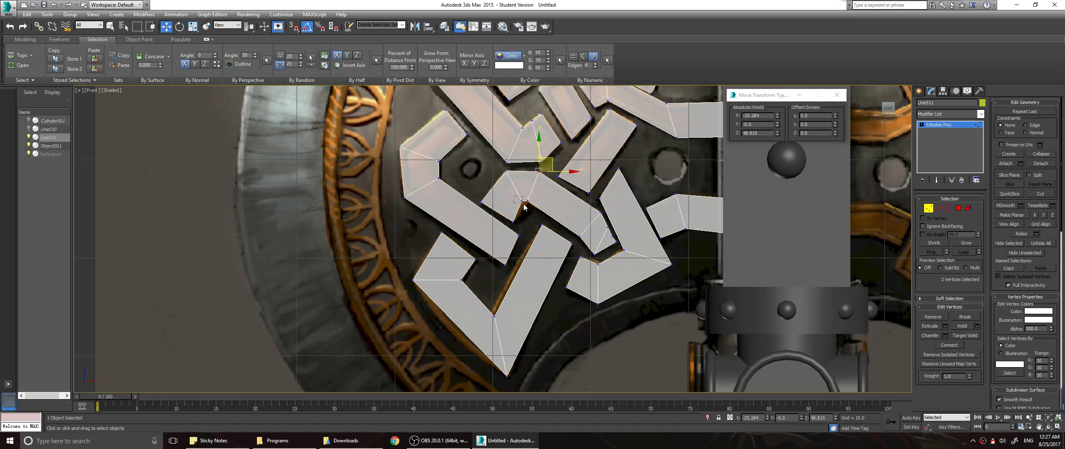
drag(513, 196, 596, 200)
Slide the added cross edge's upper vertex along its edge to the inner corner at the long diagonal band's lower end
middle_drag(549, 127, 555, 183)
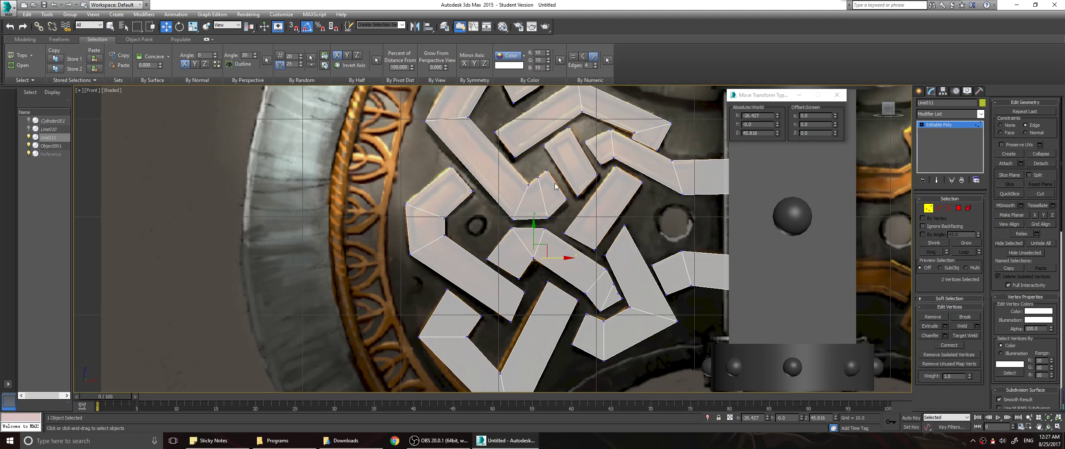
mouse_move(535, 171)
mouse_down()
mouse_move(546, 183)
mouse_move(531, 182)
mouse_up()
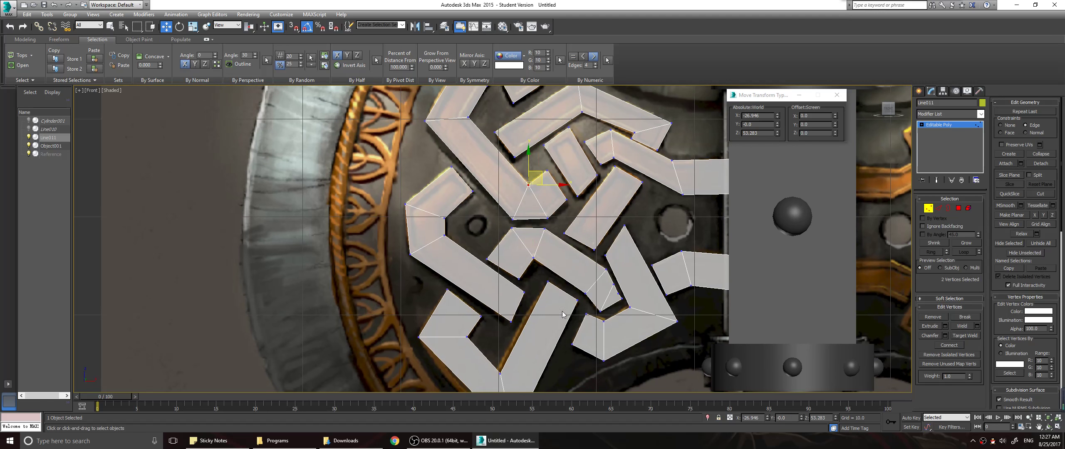
click(540, 159)
Turn off the edge constraint and remove the redundant mid-edge vertices at the central band's lower right end
middle_drag(629, 179, 609, 228)
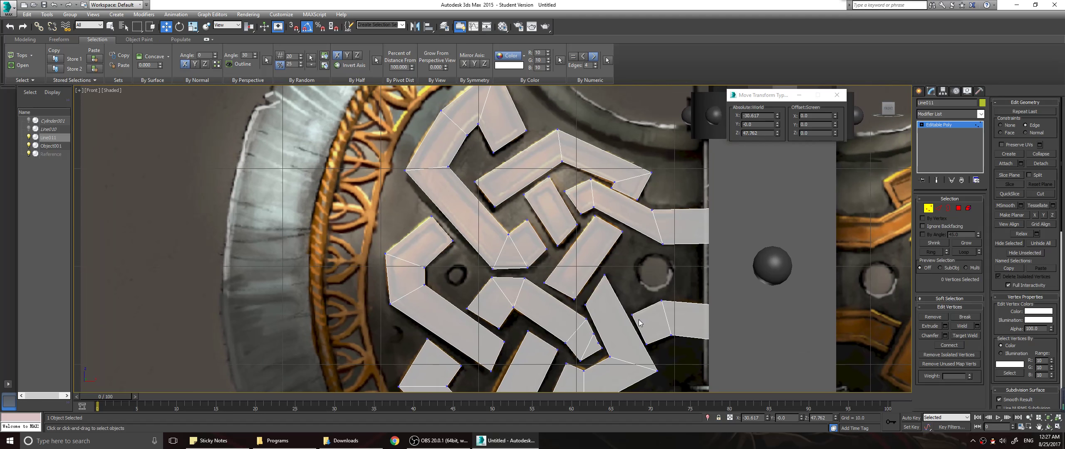
scroll(640, 322, down, 2)
middle_drag(640, 322, 624, 240)
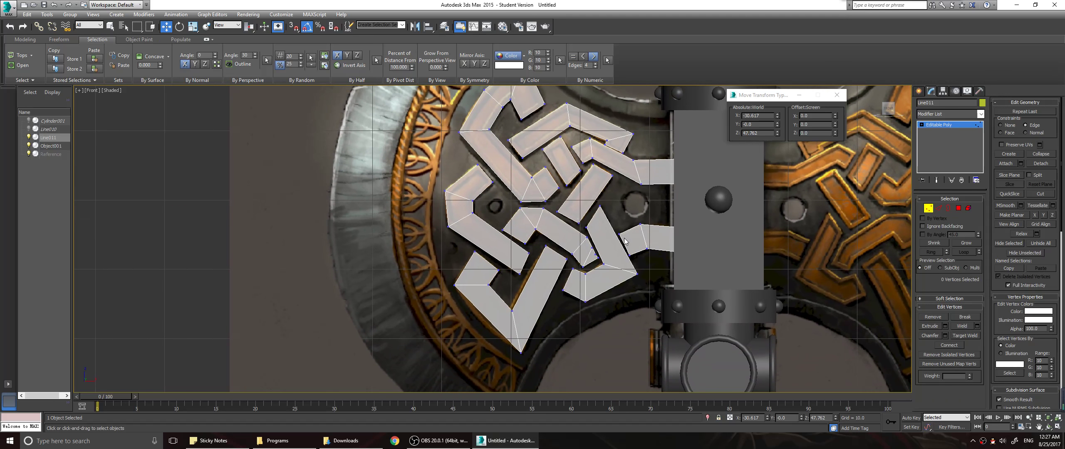
scroll(574, 256, up, 6)
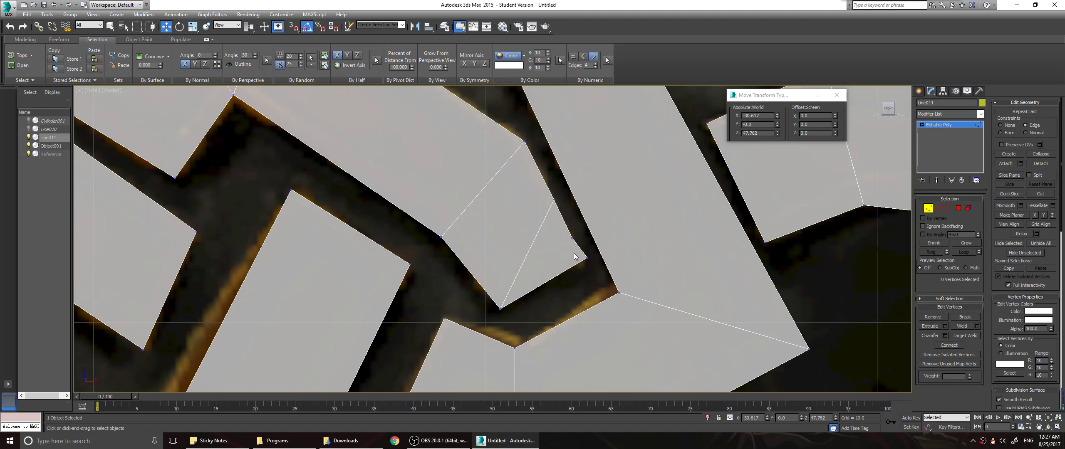
click(1000, 126)
drag(551, 229, 581, 252)
key(BackSpace)
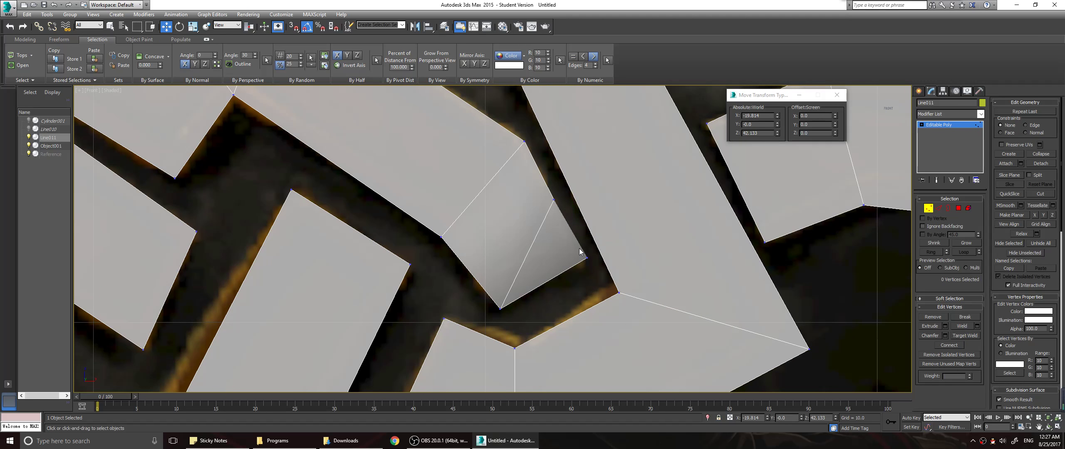
Turn off the pattern's see-through display and check the vertices and end polygon at the central band's lower end
scroll(598, 249, down, 5)
alt+middle_drag(599, 248, 558, 245)
scroll(576, 244, up, 5)
click(558, 284)
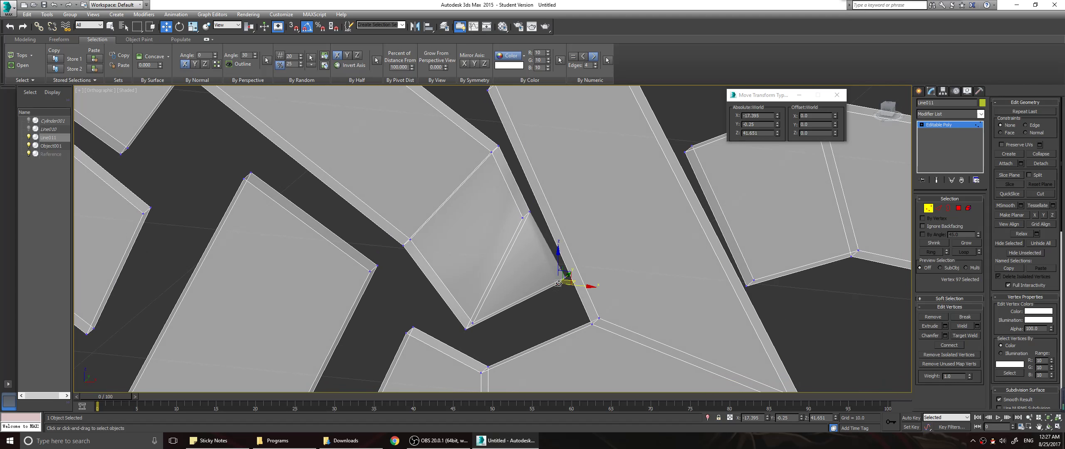
click(523, 218)
click(958, 208)
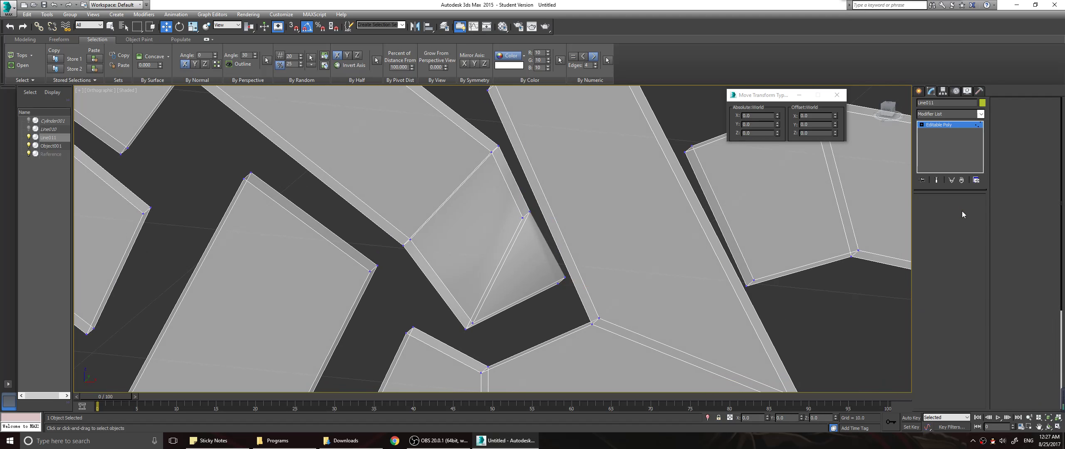
key(alt+x)
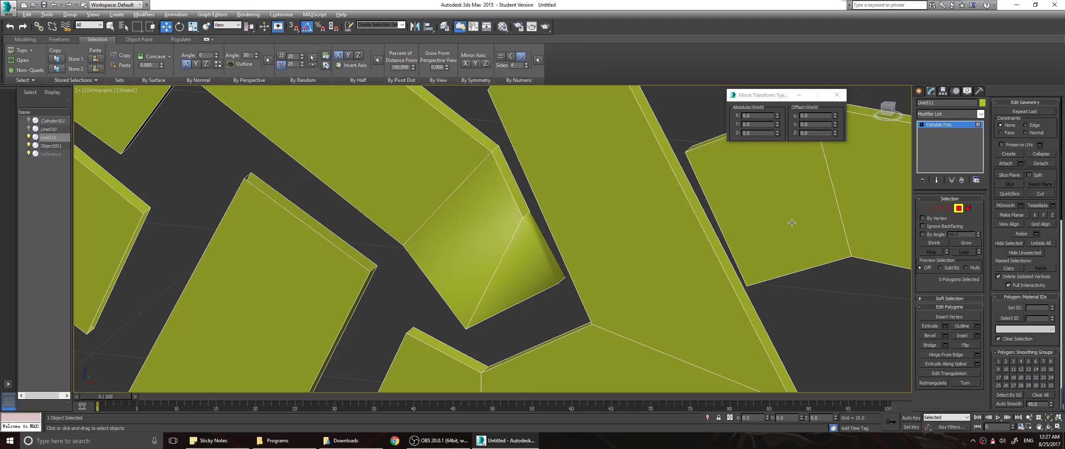
drag(547, 242, 534, 280)
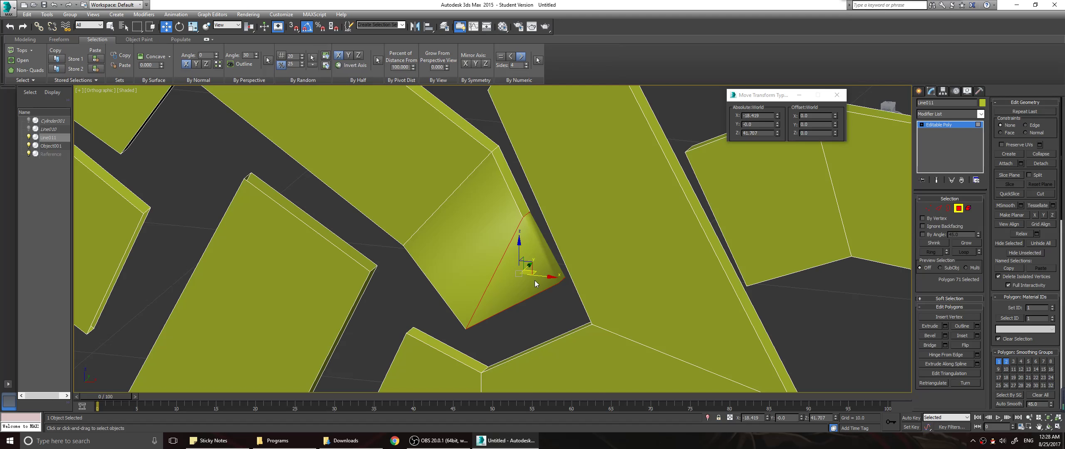
click(552, 299)
click(929, 208)
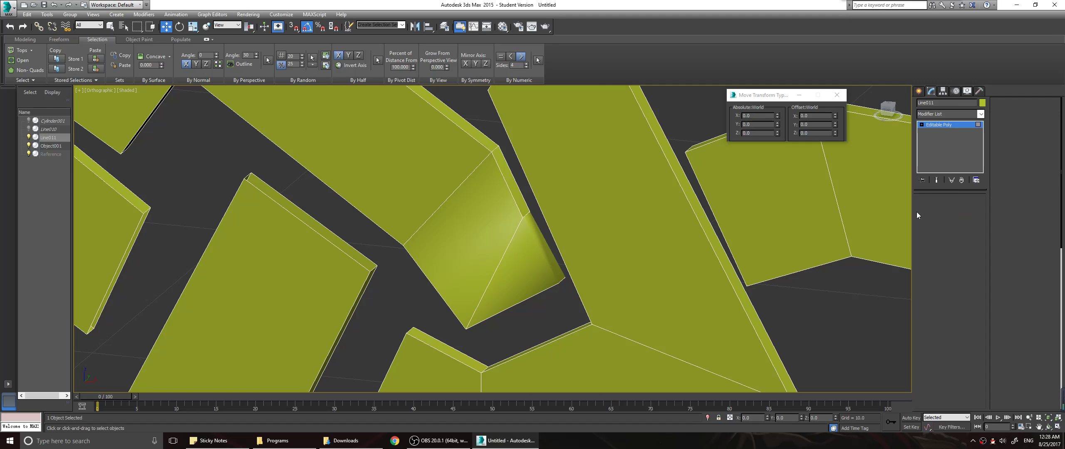
Connect the front pair, and likewise the back pair, of side vertices at the central band's lower end with new edges
click(522, 218)
ctrl+click(556, 283)
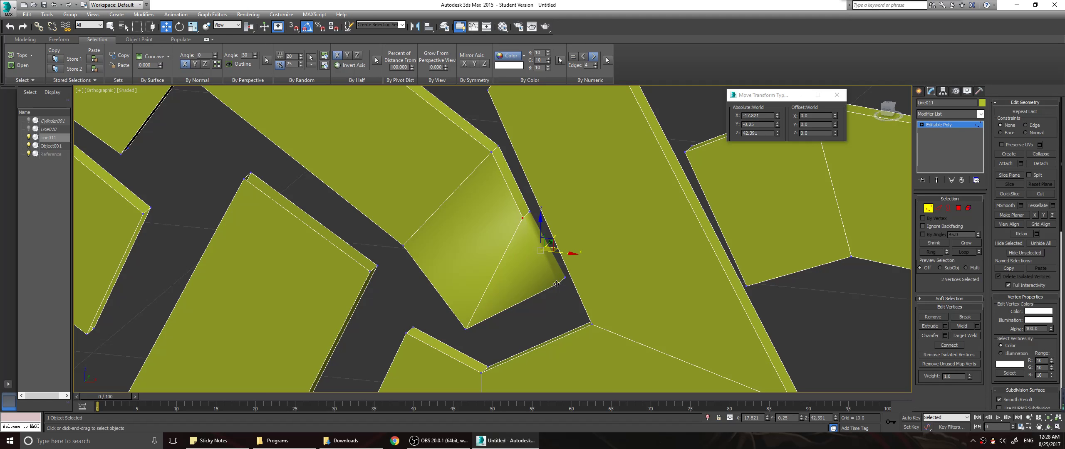
click(960, 346)
click(529, 213)
ctrl+click(564, 277)
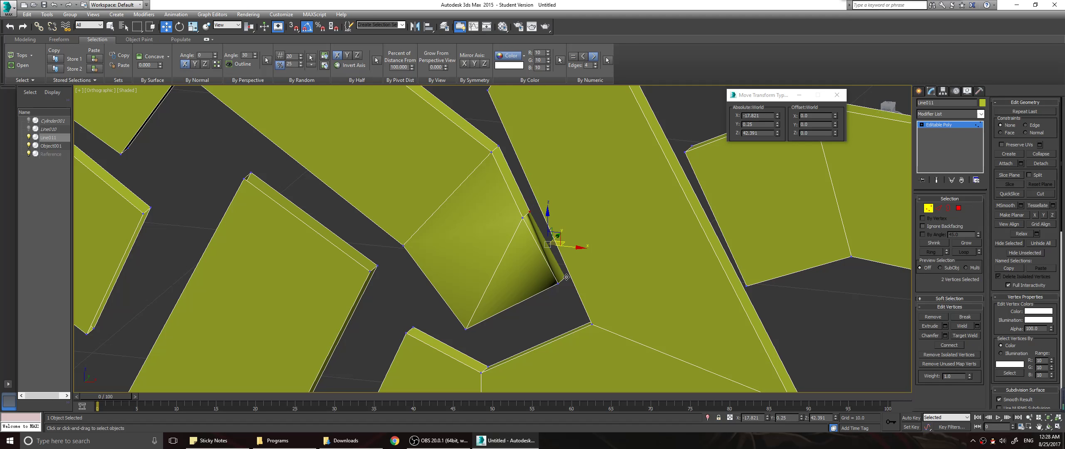
click(953, 346)
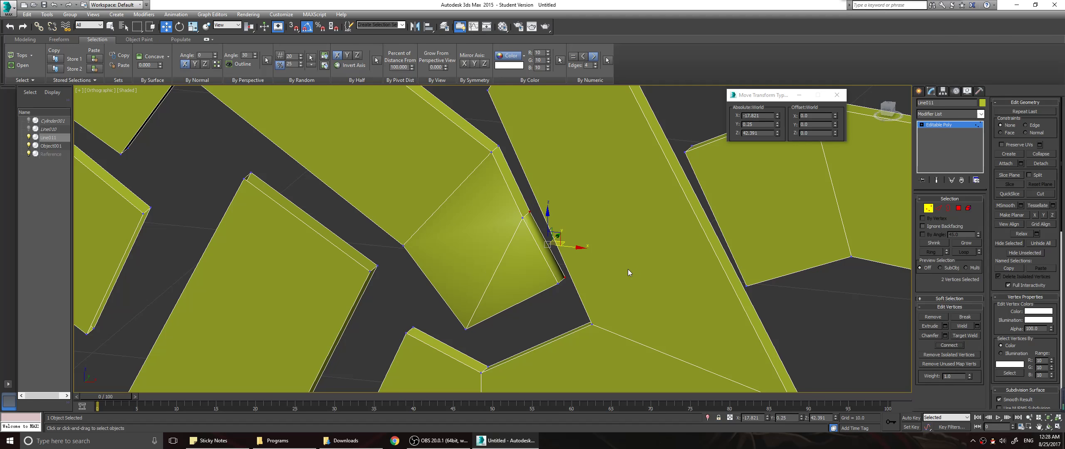
alt+middle_drag(628, 270, 630, 218)
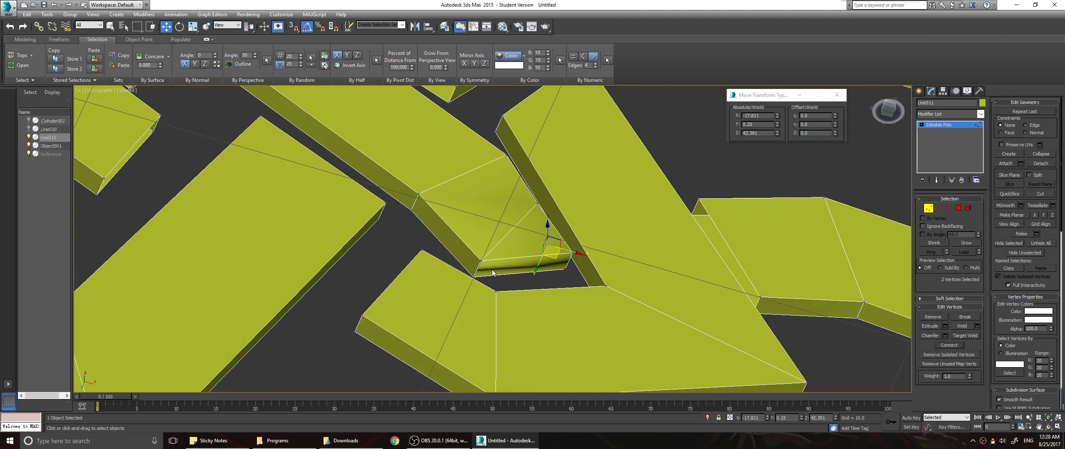
alt+middle_drag(517, 275, 552, 283)
scroll(552, 289, down, 6)
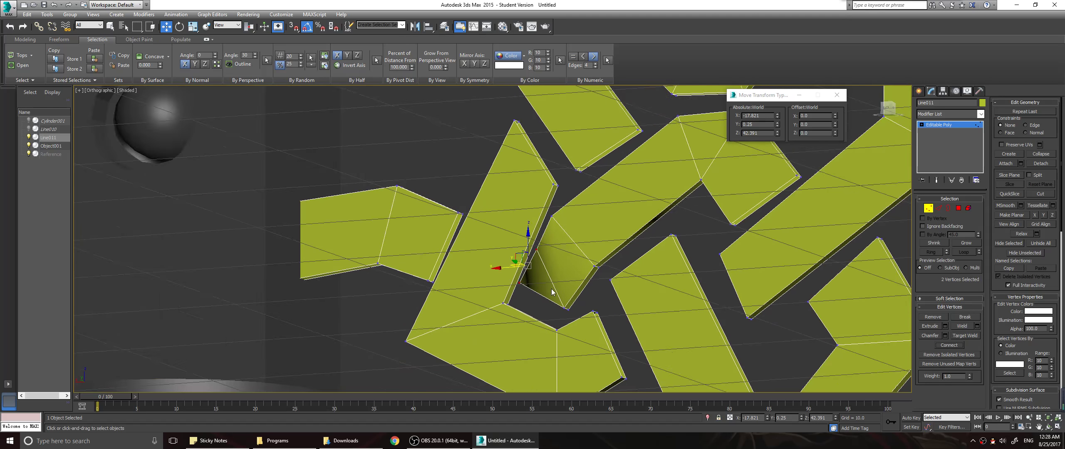
Select all back-side polygons of the interlaced pattern in the Left view and delete them
click(958, 208)
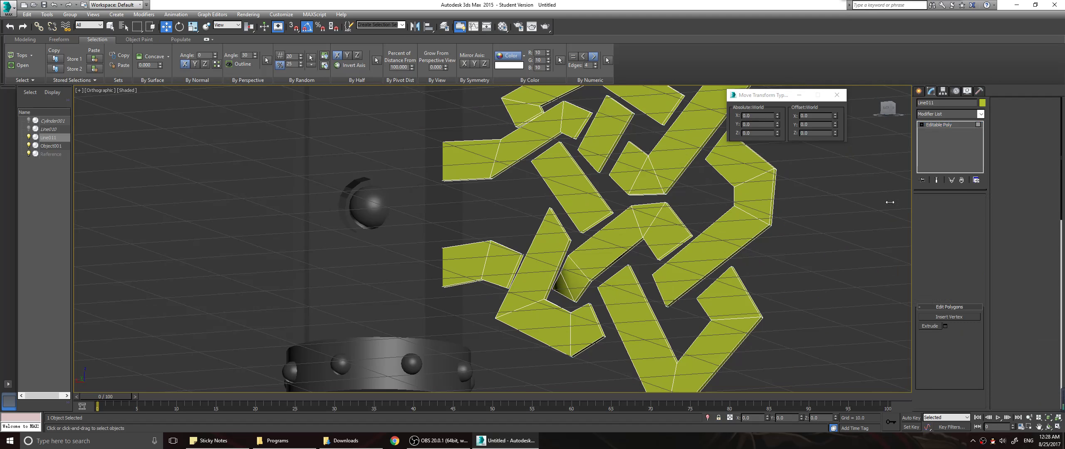
click(632, 165)
scroll(636, 170, down, 3)
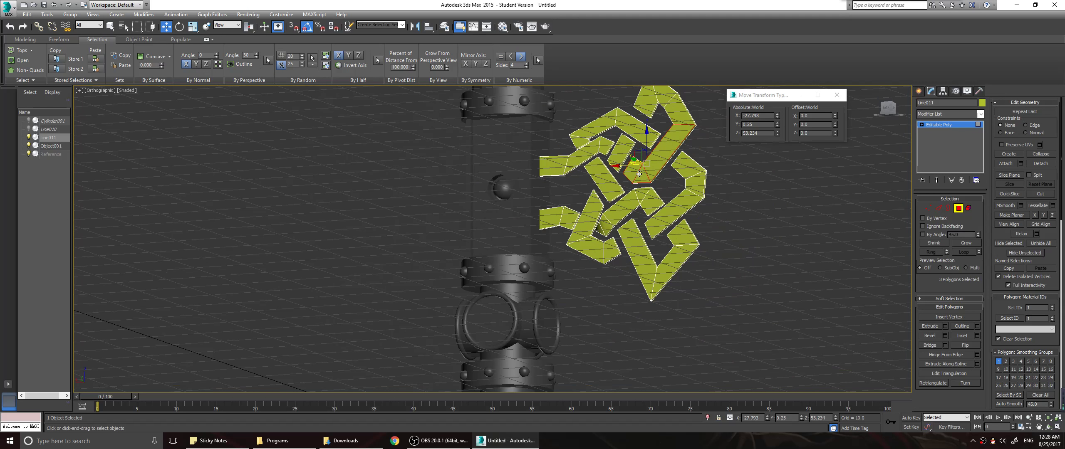
key(l)
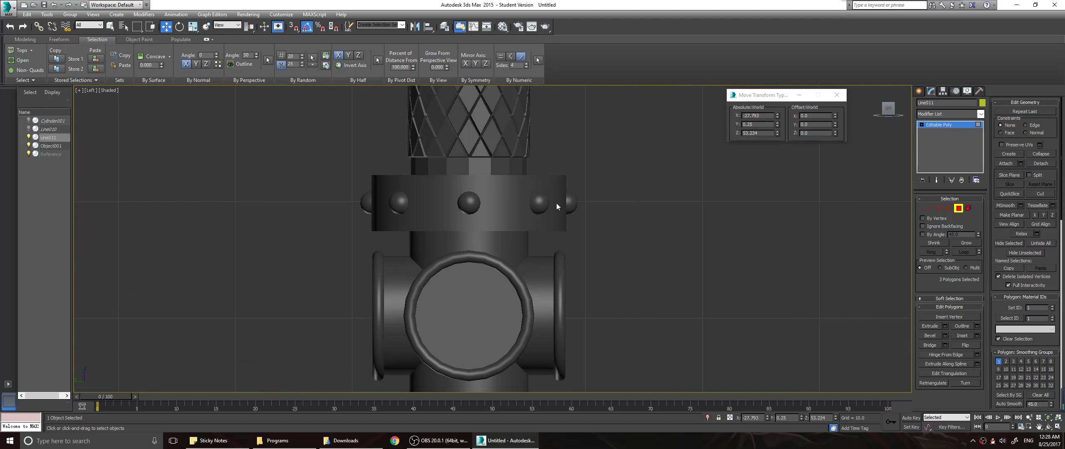
key(z)
scroll(556, 203, down, 7)
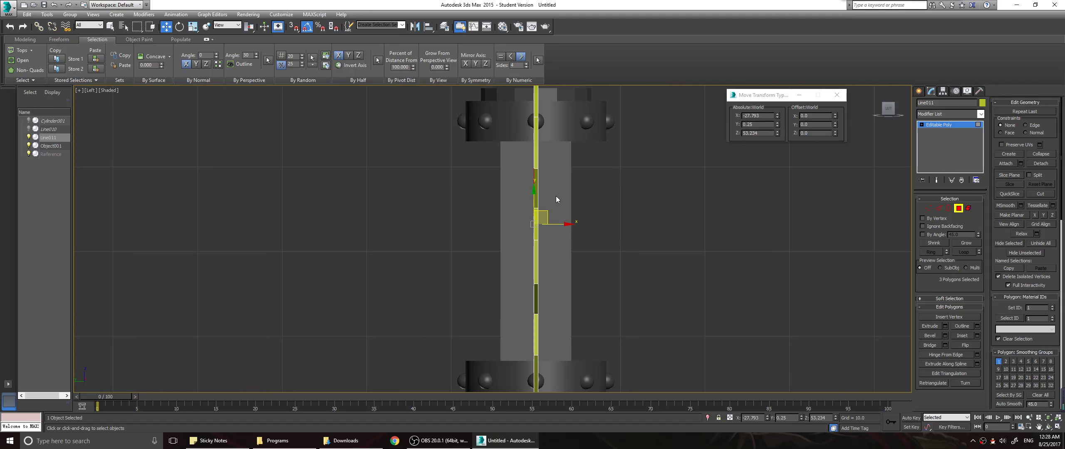
drag(524, 103, 542, 376)
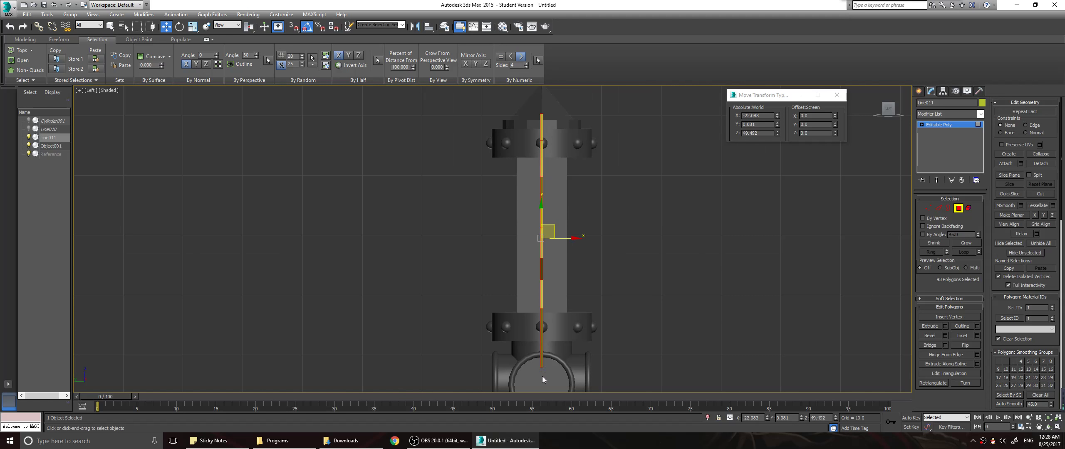
click(663, 266)
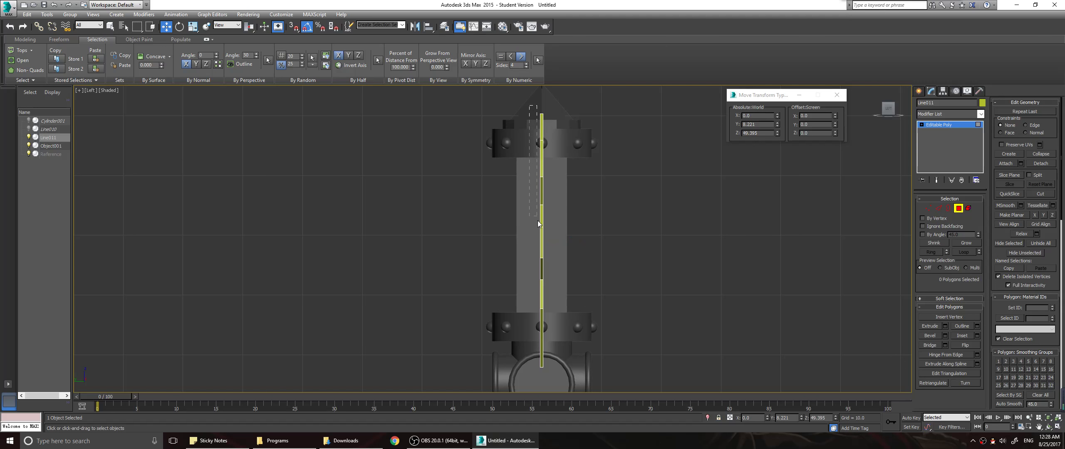
drag(543, 387, 542, 388)
drag(543, 105, 607, 383)
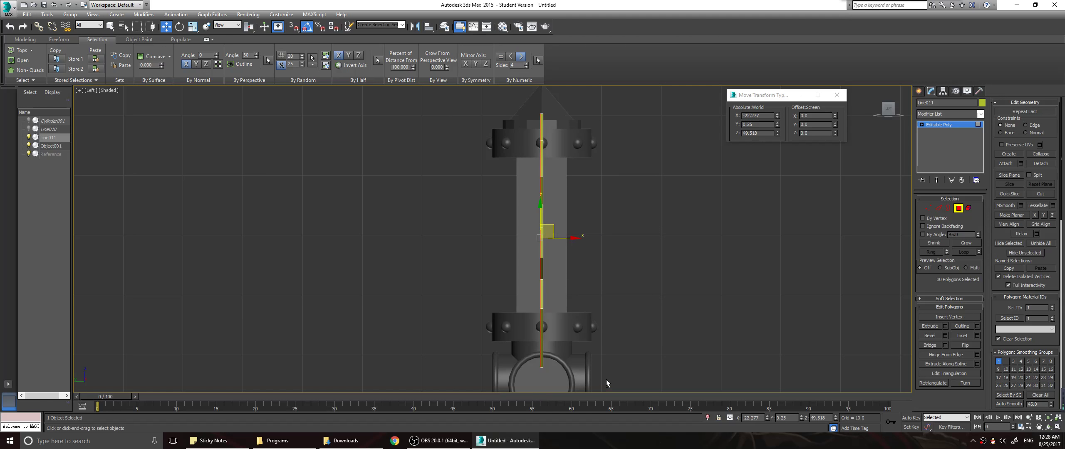
click(618, 313)
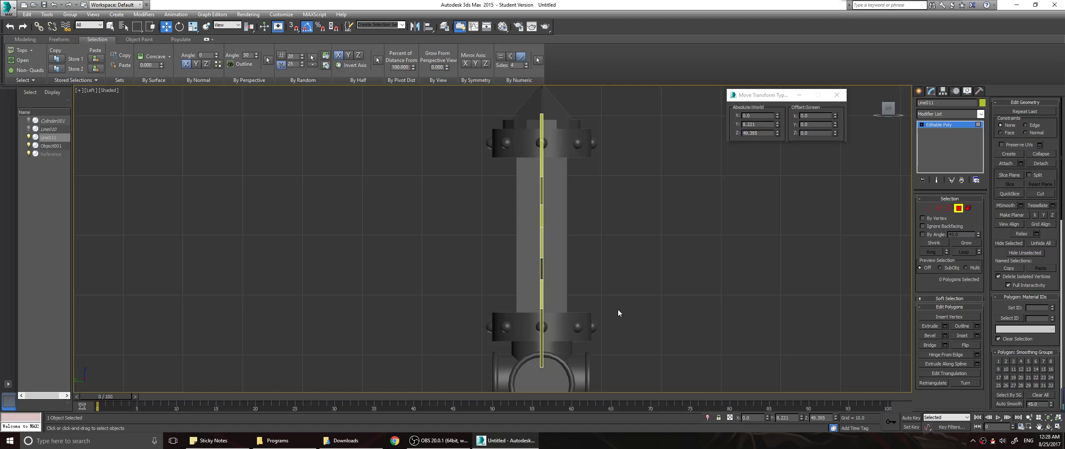
Close the open end of the topmost outer band by bridging its two short corner edges, viewed from the open back
alt+middle_drag(618, 313, 708, 272)
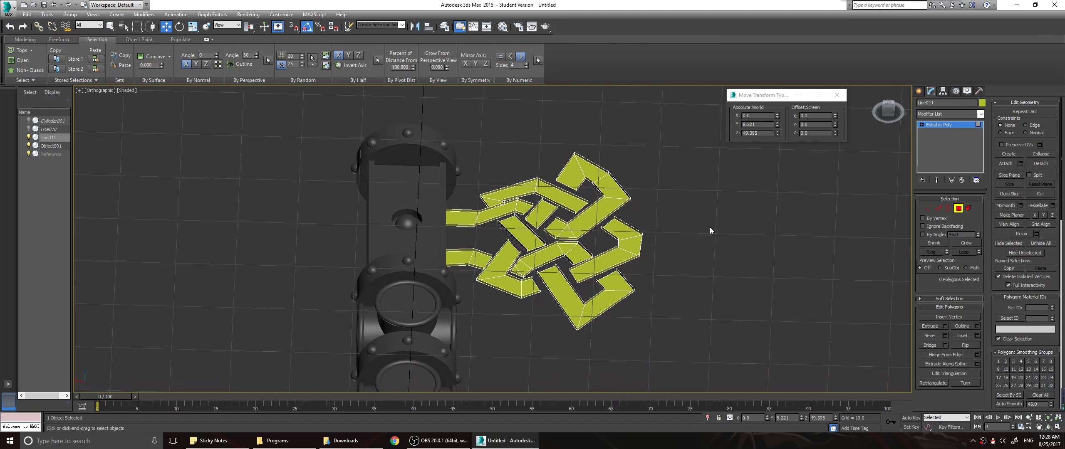
alt+middle_drag(710, 231, 707, 311)
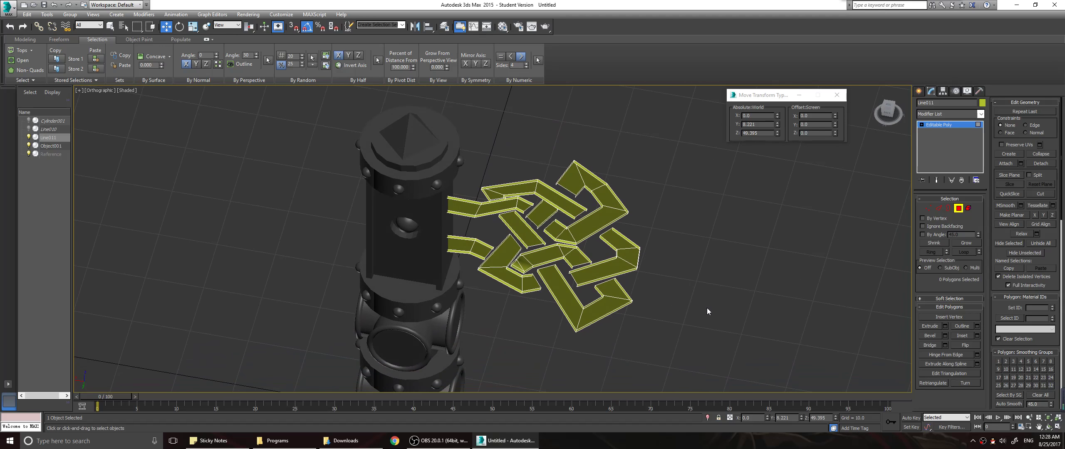
scroll(624, 276, up, 6)
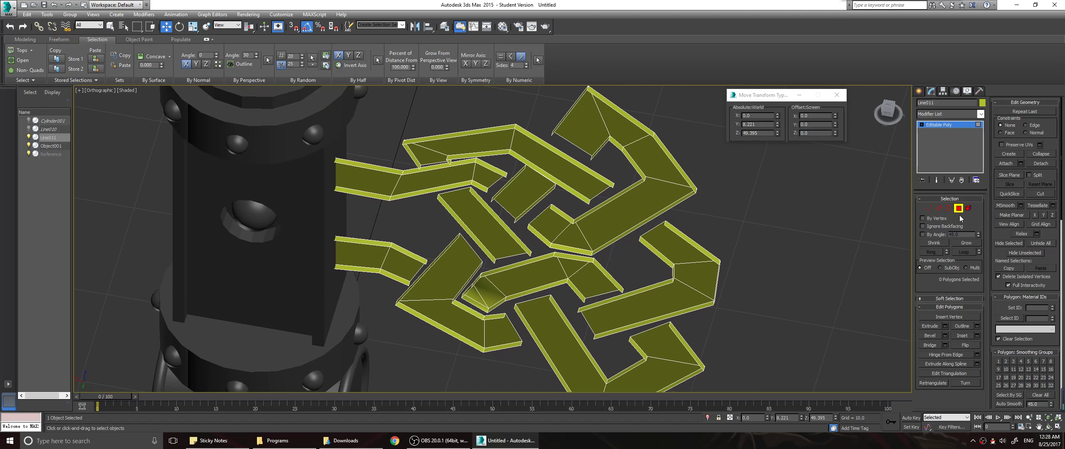
click(939, 208)
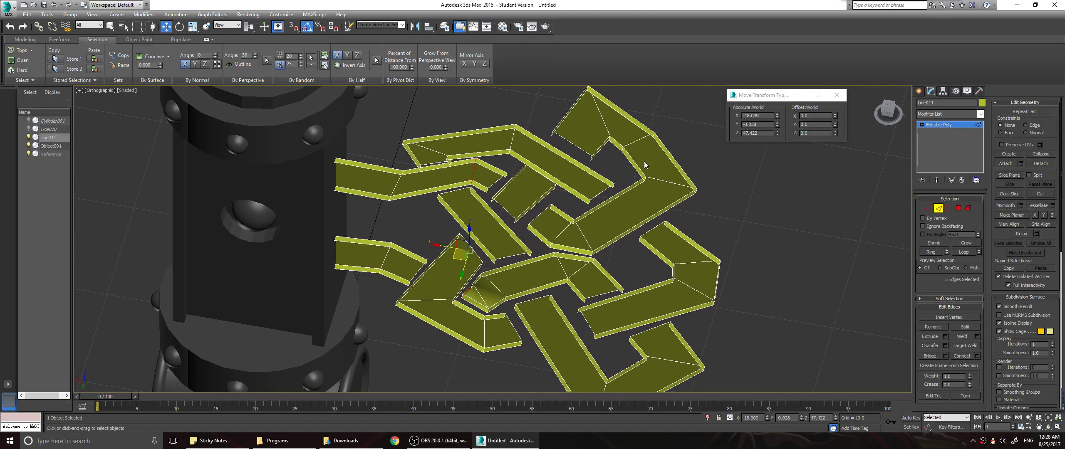
click(591, 155)
alt+middle_drag(592, 155, 579, 127)
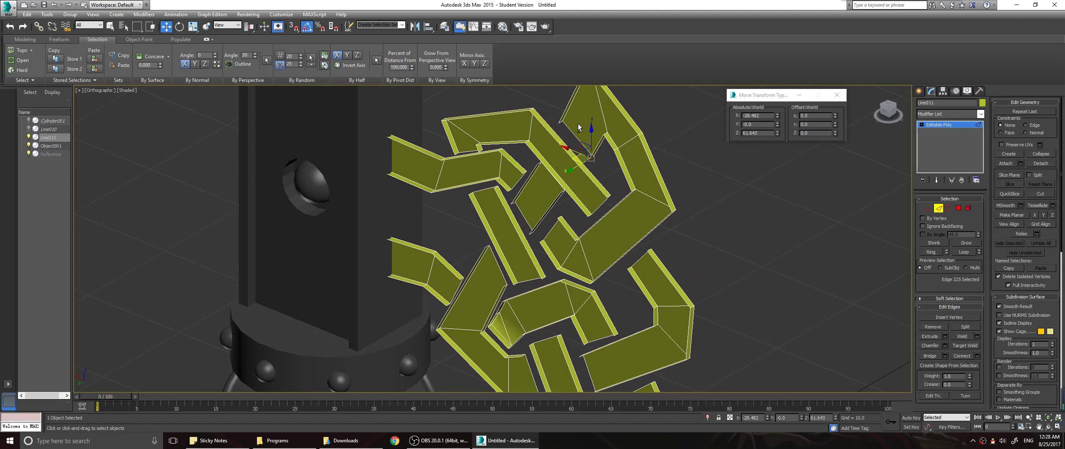
ctrl+click(560, 122)
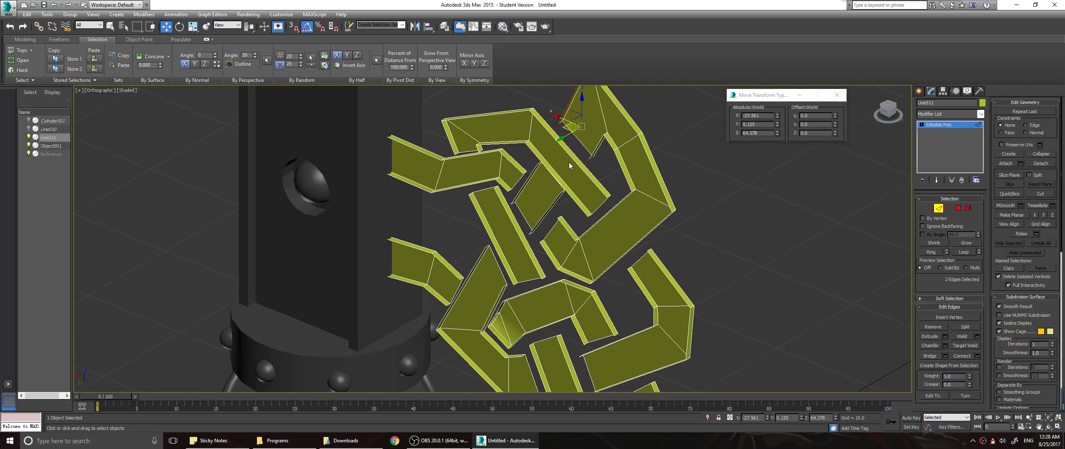
click(562, 124)
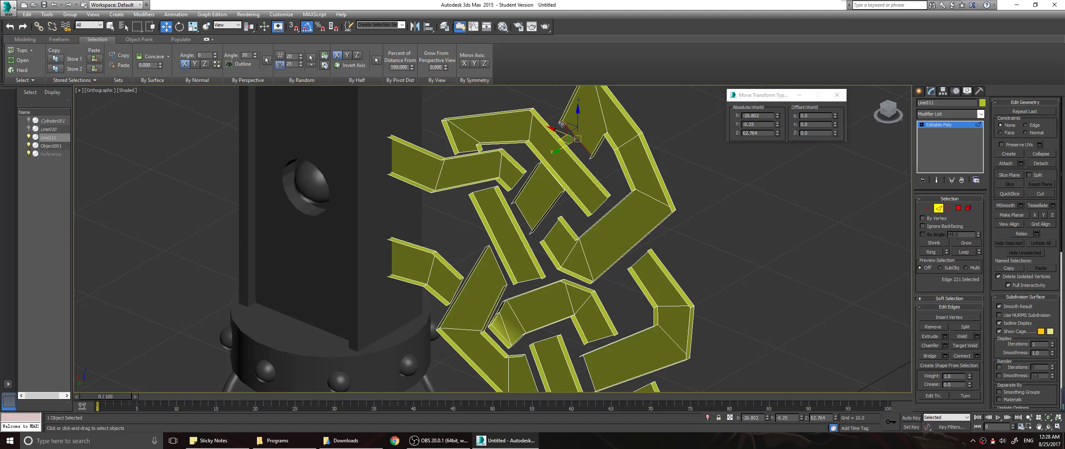
scroll(561, 124, up, 3)
click(560, 118)
ctrl+click(643, 220)
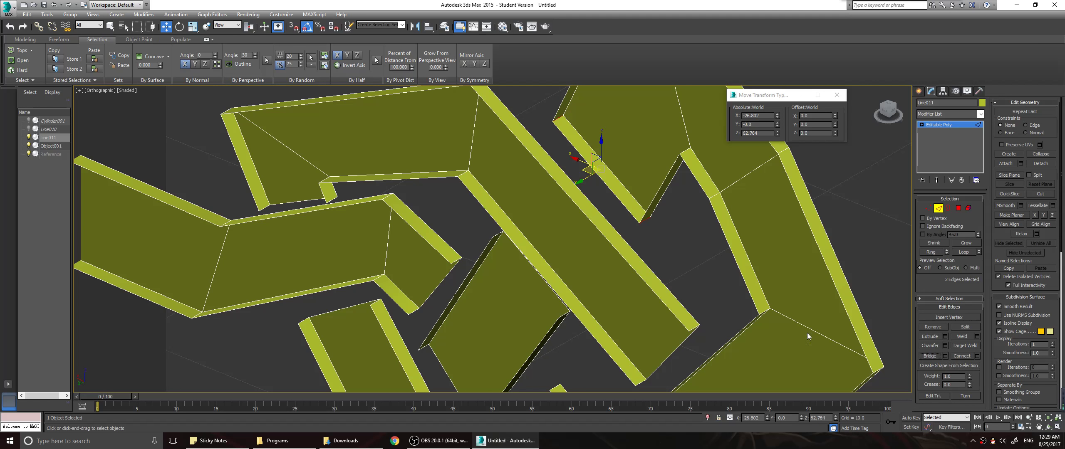
Bridge the two corner edges at the upper end of the short straight band to cap it
middle_drag(500, 239, 573, 179)
click(573, 179)
ctrl+click(640, 260)
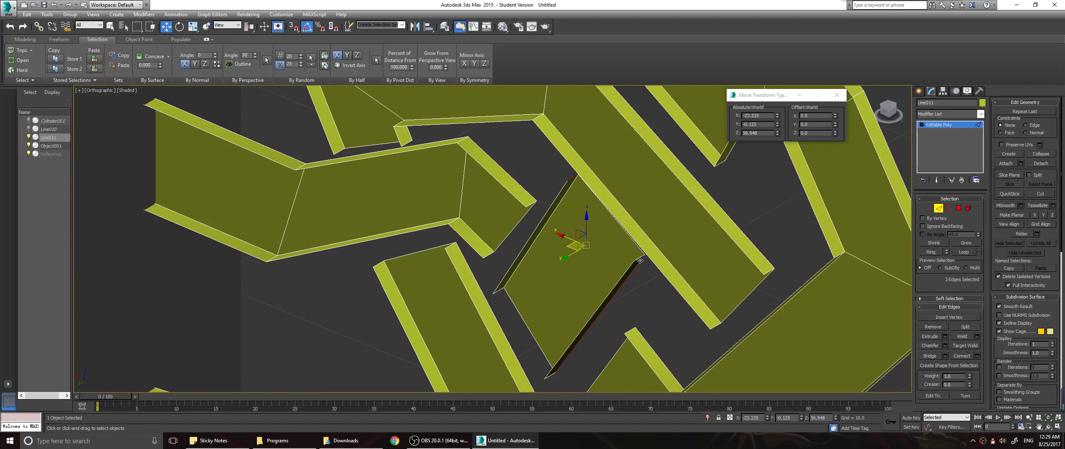
click(636, 259)
ctrl+click(570, 178)
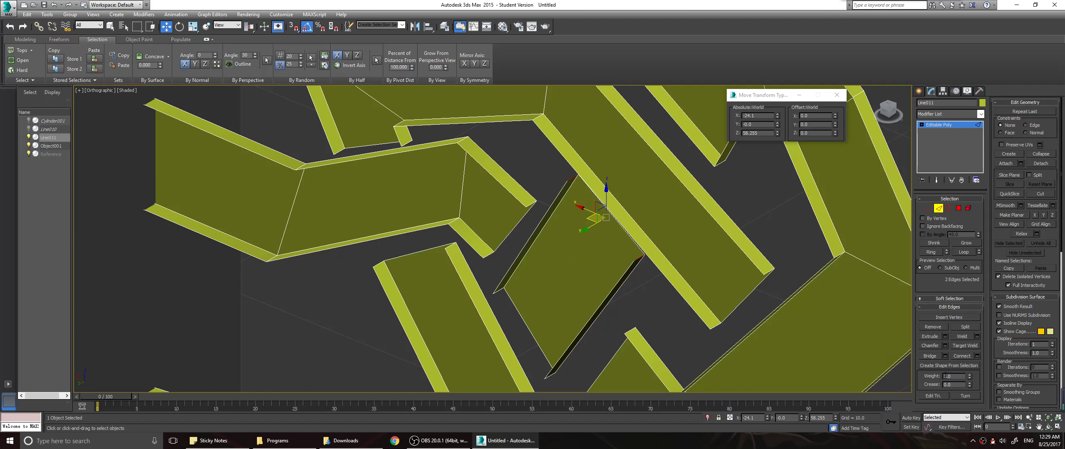
click(935, 357)
Cap the lower end of the short straight band by bridging its two corner edges
click(497, 294)
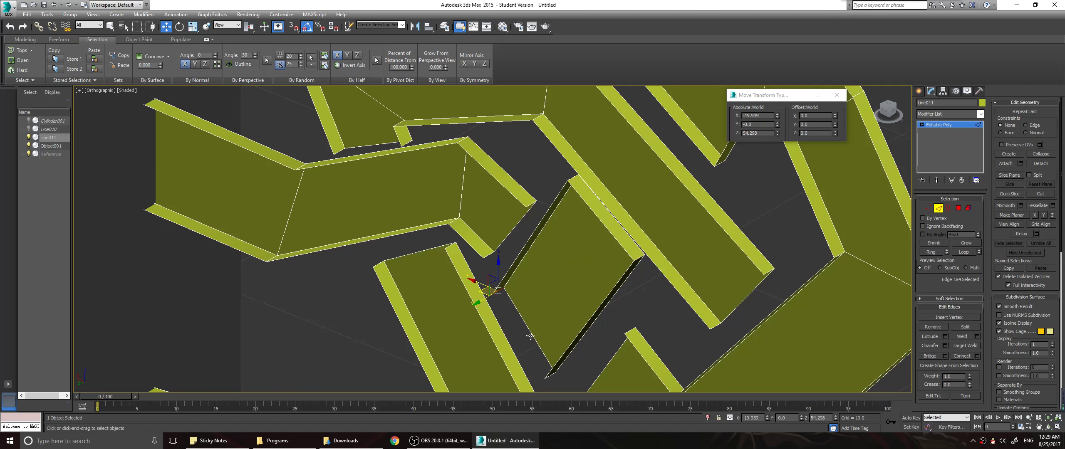
ctrl+click(548, 377)
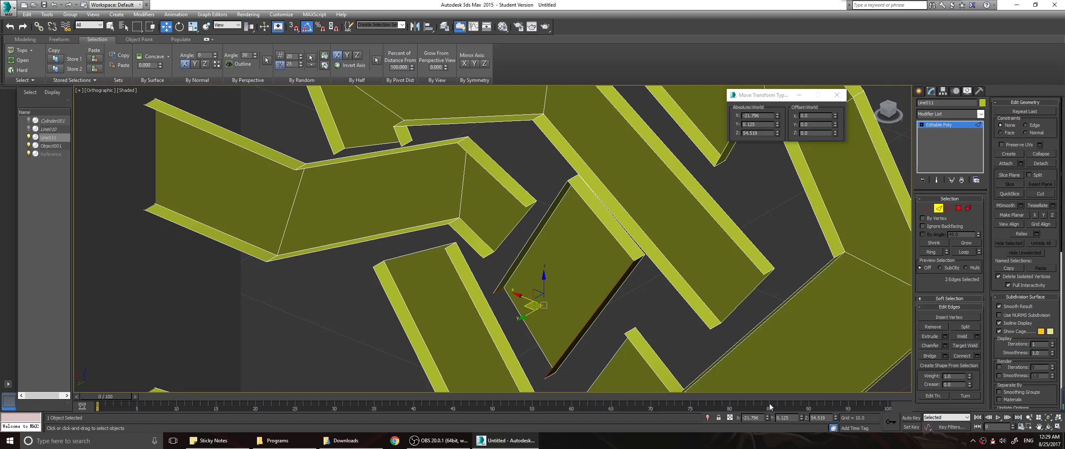
ctrl+click(549, 374)
ctrl+click(552, 375)
click(928, 357)
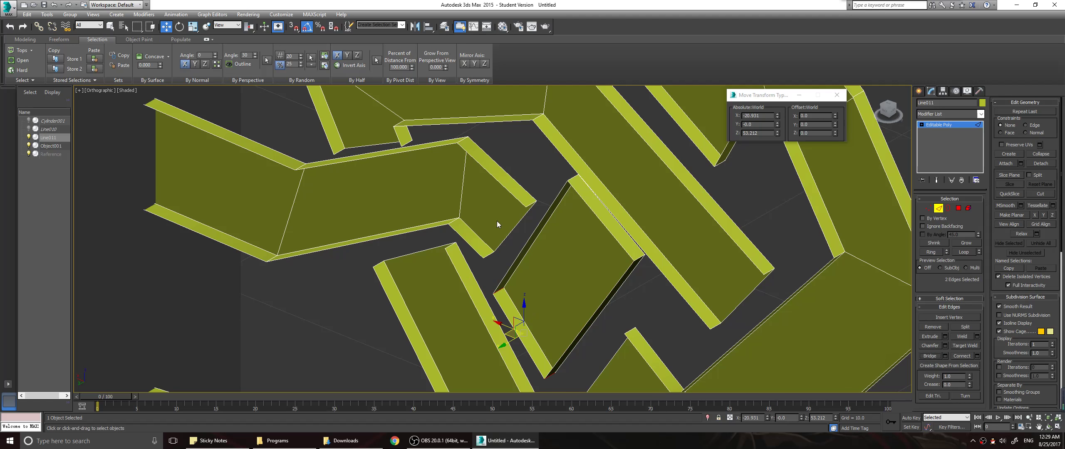
Bridge the two corner edges at the inner end of the upper band that starts at the cylinder
click(534, 201)
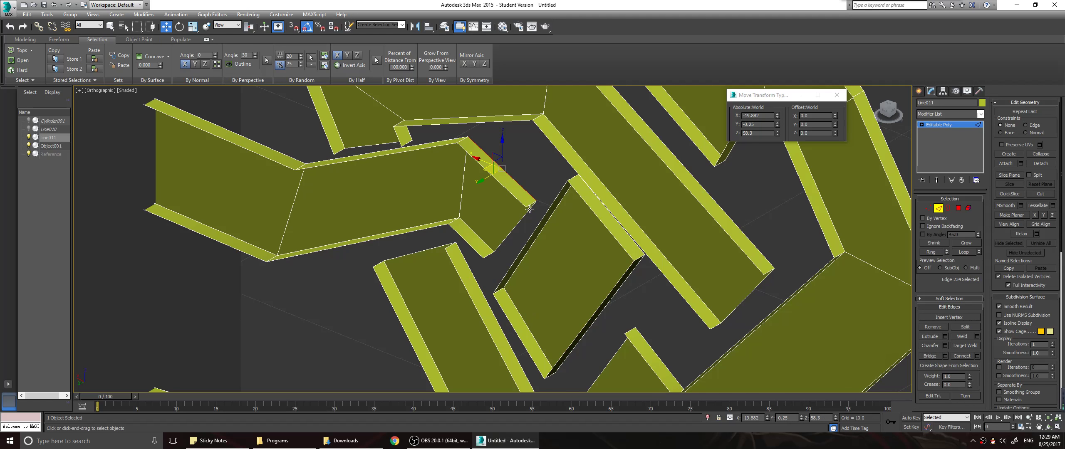
ctrl+click(486, 256)
click(930, 356)
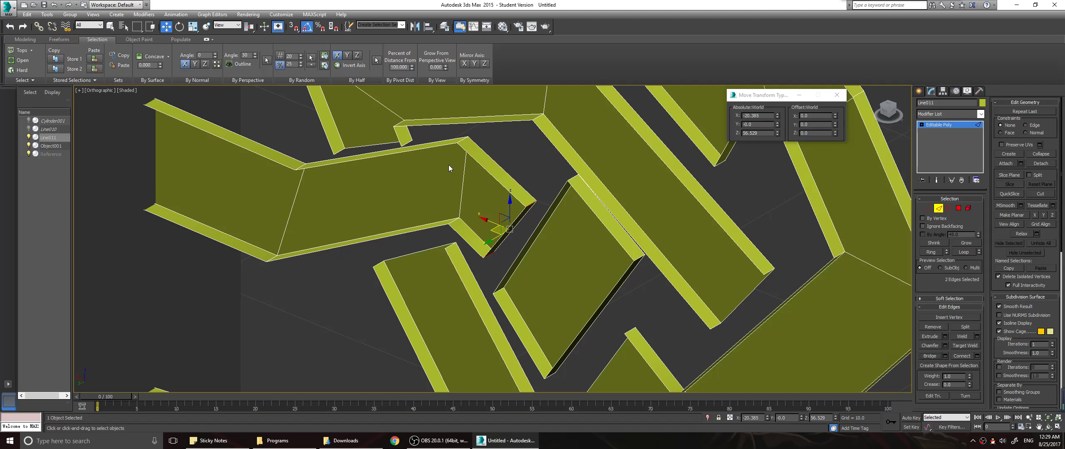
Bridge the open end of the long bent band, joining its corner edge to the edge of the small notch
middle_drag(450, 168, 553, 226)
click(443, 210)
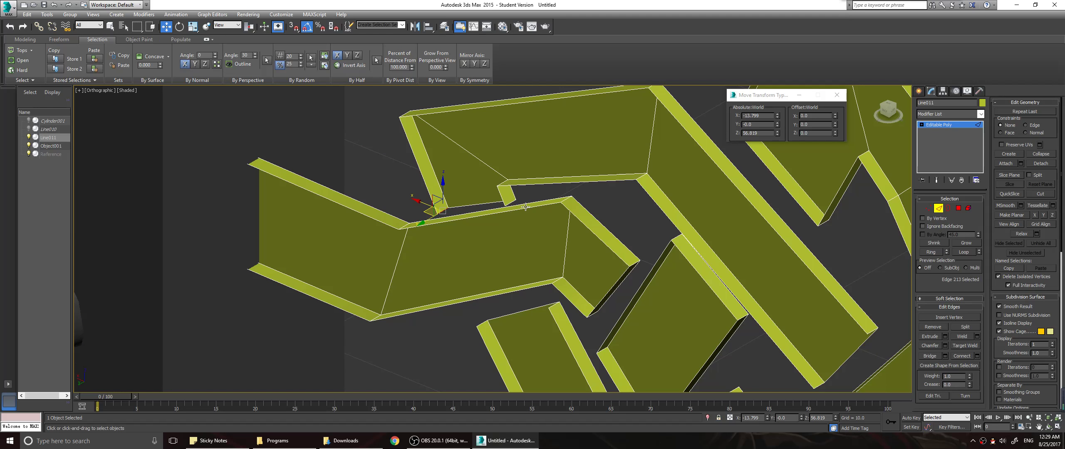
ctrl+click(514, 203)
click(931, 355)
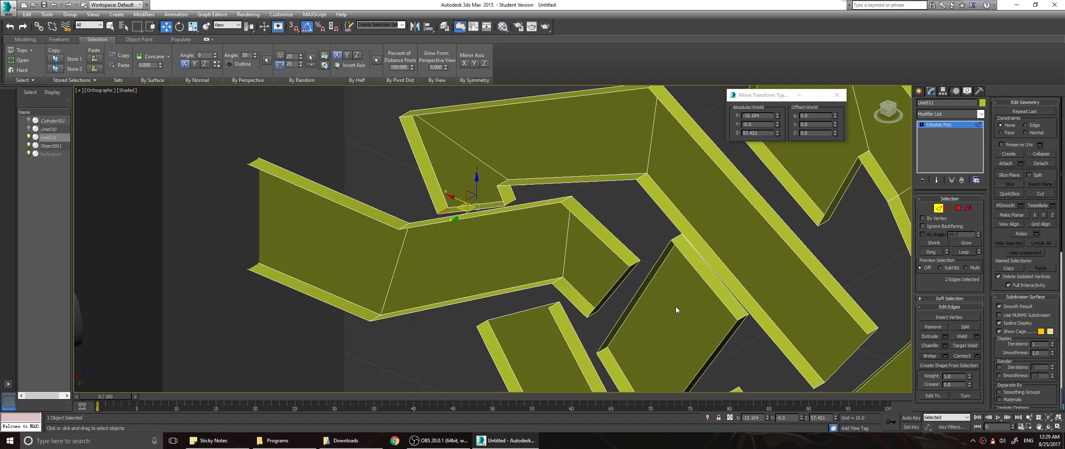
Bridge the corner edges at the upper end of the long straight band and at the neighbouring hooked band's short end
middle_drag(676, 307, 625, 152)
click(432, 166)
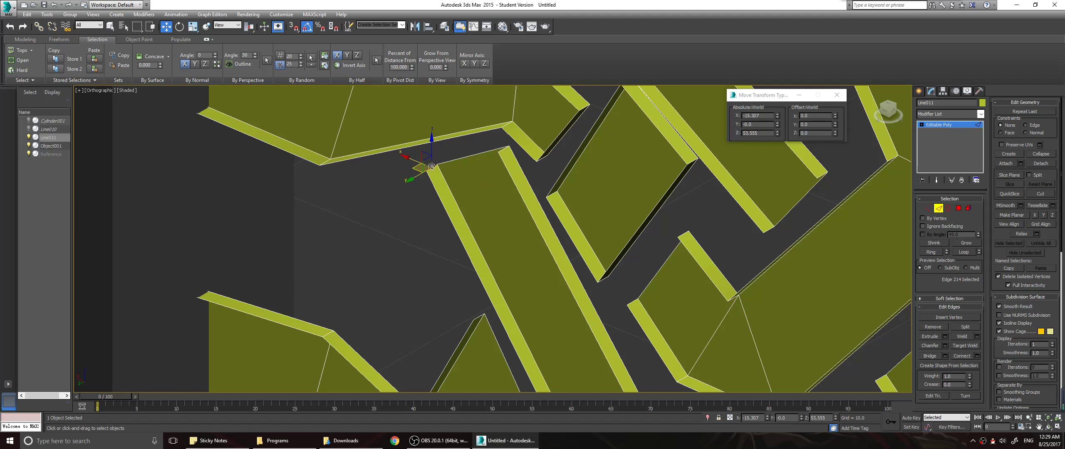
ctrl+click(502, 152)
click(931, 355)
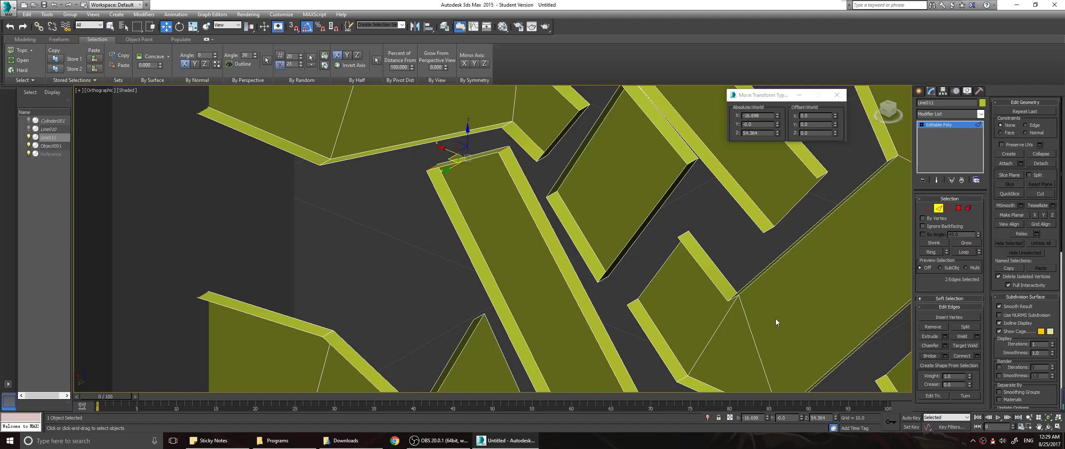
click(685, 232)
ctrl+click(636, 300)
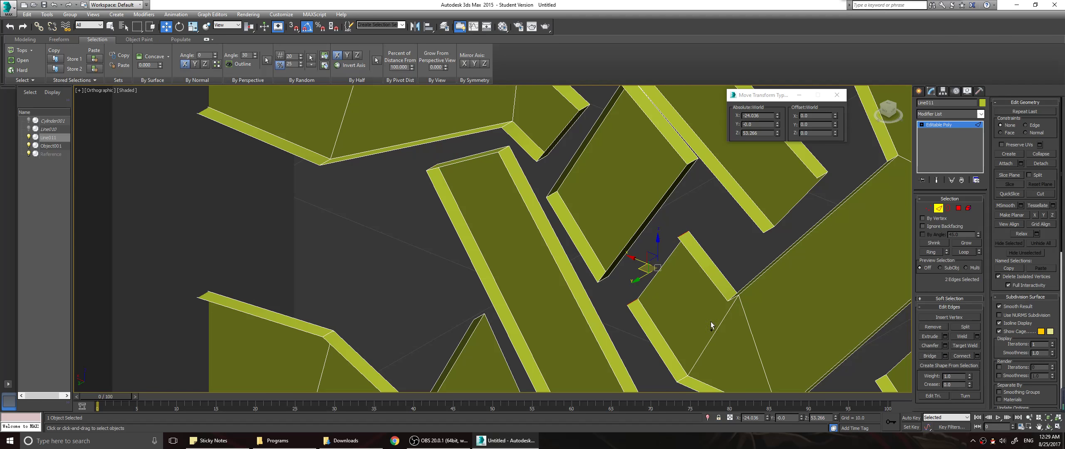
click(930, 356)
Cap the lower end of the long straight band by bridging its two corner edges
middle_drag(727, 371, 630, 277)
click(538, 312)
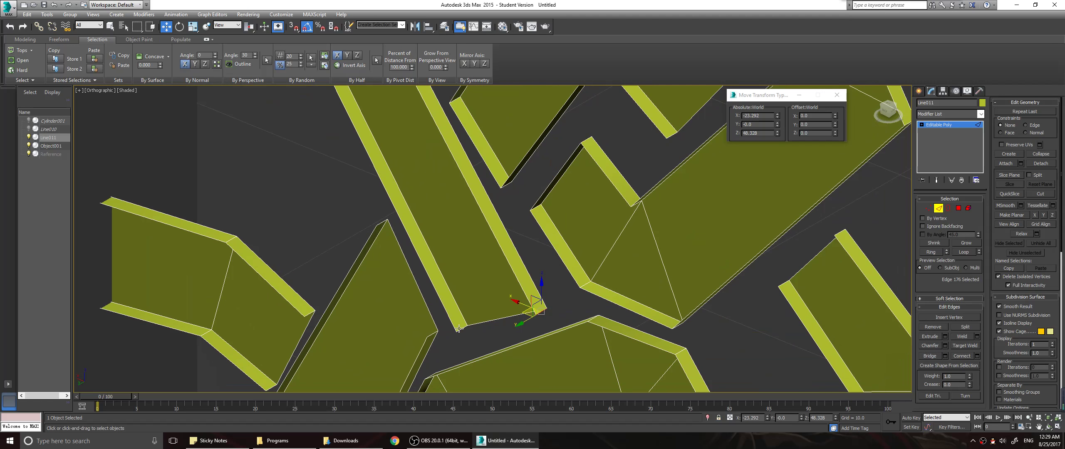
ctrl+click(459, 328)
click(931, 356)
Bridge the corner edges at the slanted band's pointed upper end and at the inner end of the adjacent band starting at the cylinder
middle_drag(403, 266, 635, 197)
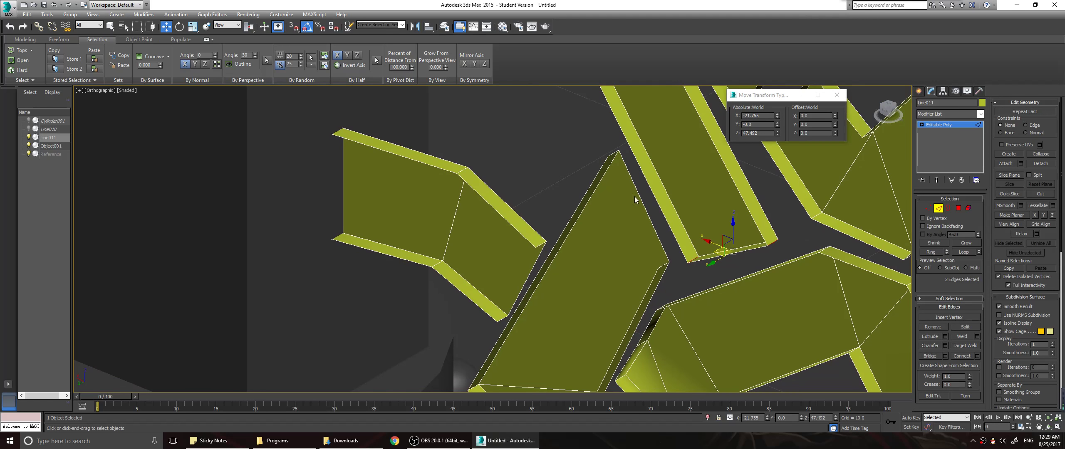
click(617, 154)
ctrl+click(662, 266)
click(930, 356)
click(538, 249)
ctrl+click(496, 322)
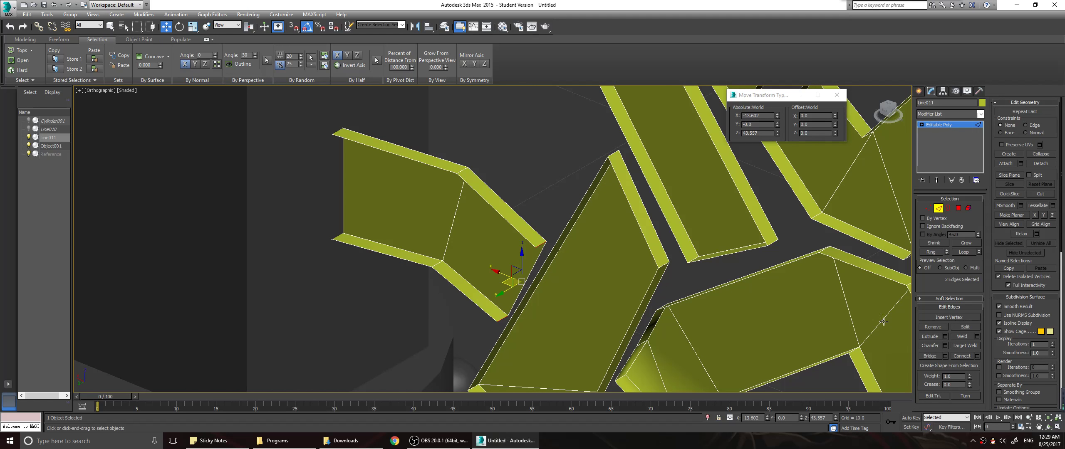
click(931, 356)
Cap the upper end of the lower straight band and the short end of the bent band beside it by bridging their corner edges
middle_drag(748, 331, 727, 187)
middle_drag(740, 292, 654, 221)
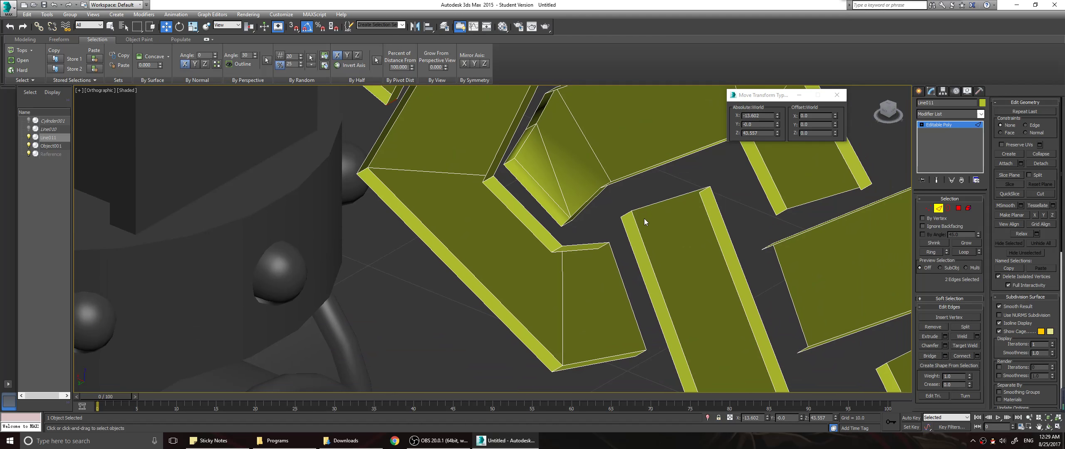
click(628, 214)
ctrl+click(705, 190)
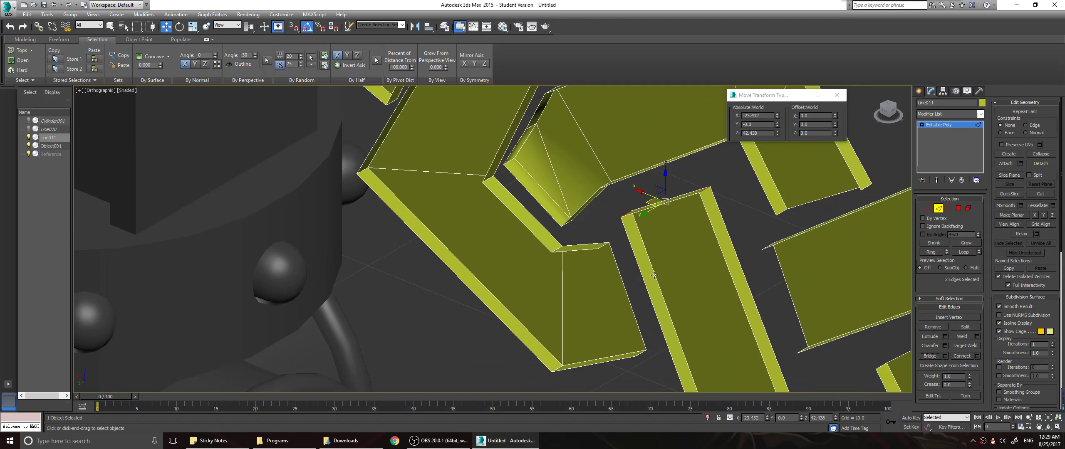
click(604, 246)
ctrl+click(638, 352)
click(932, 359)
Bridge the corner edges at the lower end of the long C-shaped band and at the upper end of the bent band below it
alt+middle_drag(841, 297, 701, 208)
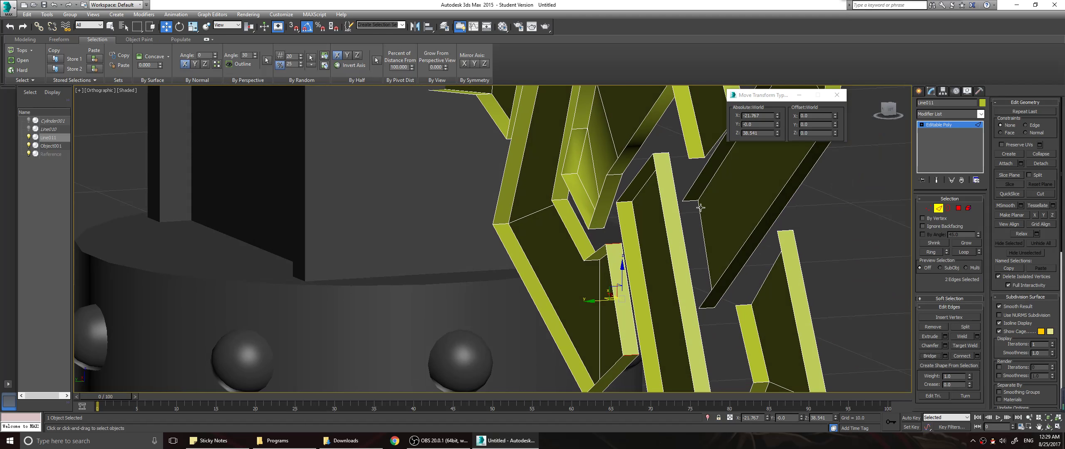
click(691, 203)
ctrl+click(708, 308)
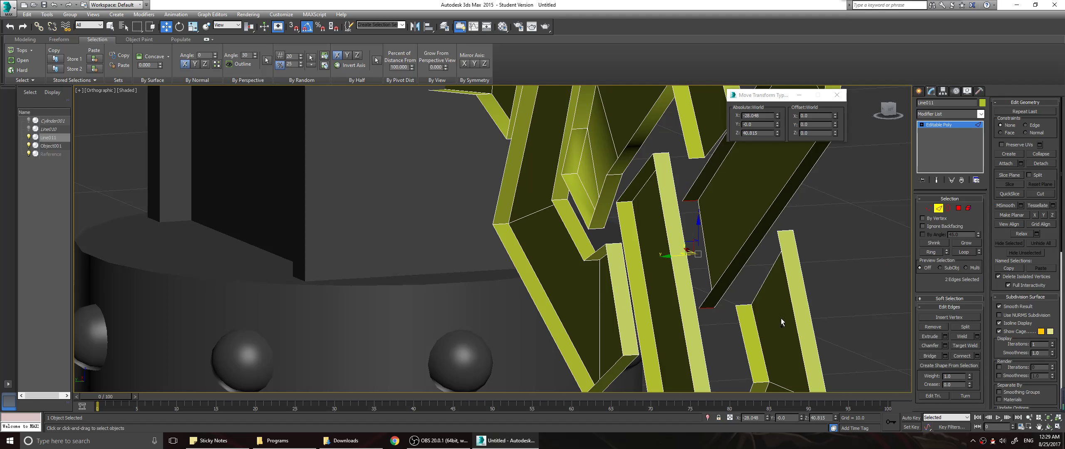
click(938, 356)
click(777, 231)
ctrl+click(745, 307)
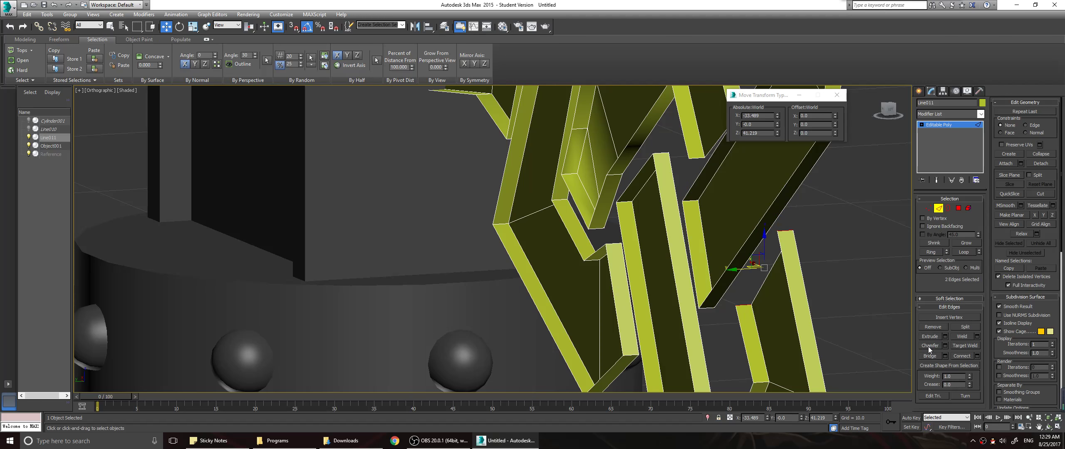
click(930, 356)
Bridge the two corner edges at the short hooked end of the band inside the C-shaped band
scroll(840, 334, down, 2)
middle_drag(838, 339, 646, 289)
click(645, 287)
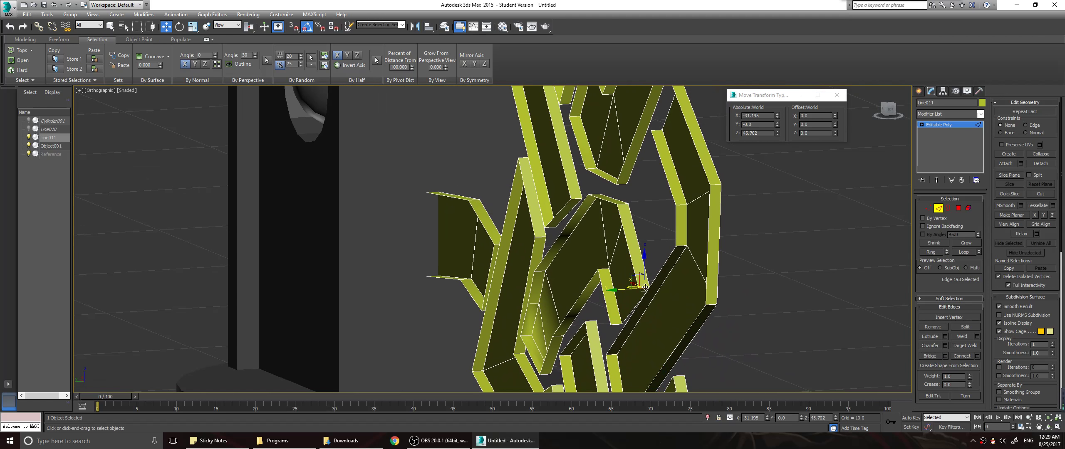
ctrl+click(621, 321)
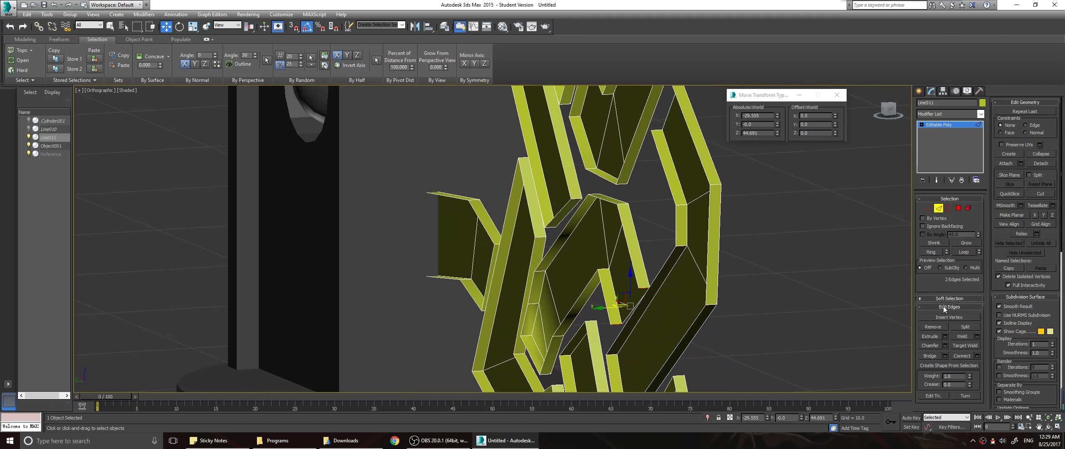
click(930, 356)
Cap the upper end of the C-shaped band and the open end of the long bent band above it by bridging their corner edges
scroll(676, 193, up, 2)
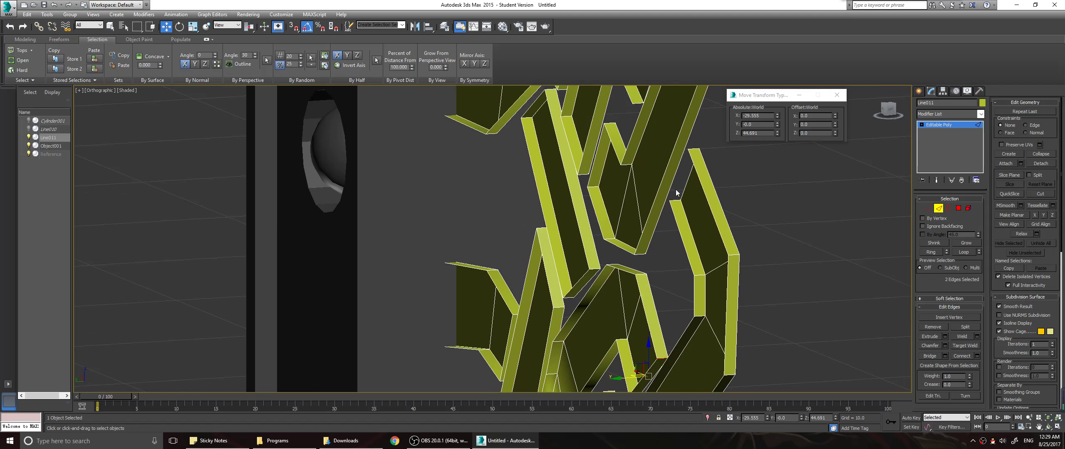
ctrl+click(693, 149)
middle_drag(686, 108, 700, 247)
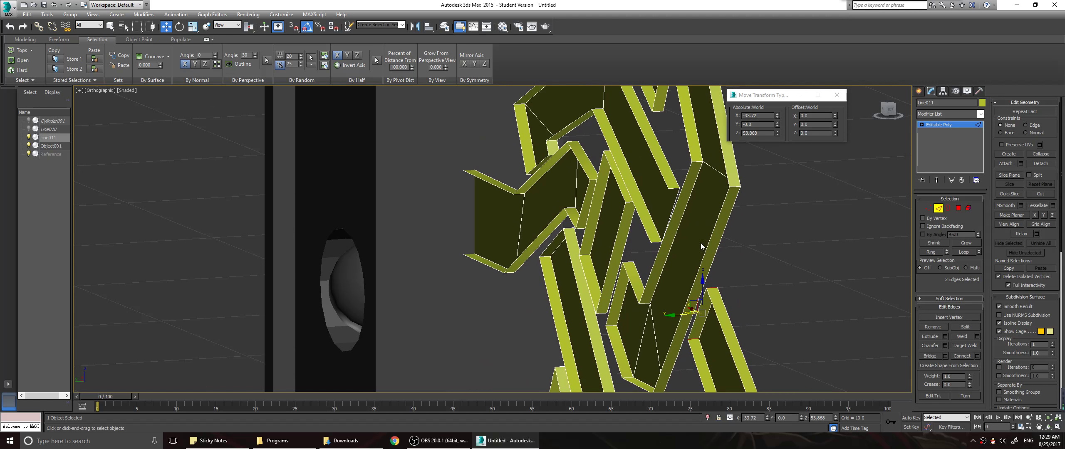
click(655, 242)
ctrl+click(675, 188)
click(933, 360)
Examine the capped bands from the front and the back for remaining open ends or faulty faces
middle_drag(773, 204, 792, 324)
middle_drag(737, 228, 780, 190)
alt+middle_drag(739, 279, 617, 135)
middle_drag(683, 258, 720, 180)
middle_drag(685, 245, 741, 184)
middle_drag(697, 271, 686, 183)
scroll(631, 274, down, 2)
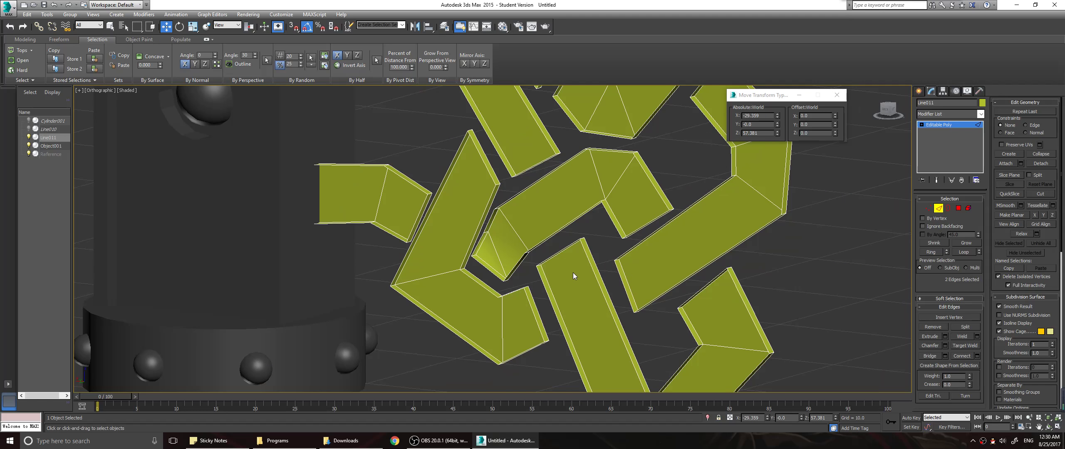
middle_drag(728, 286, 681, 311)
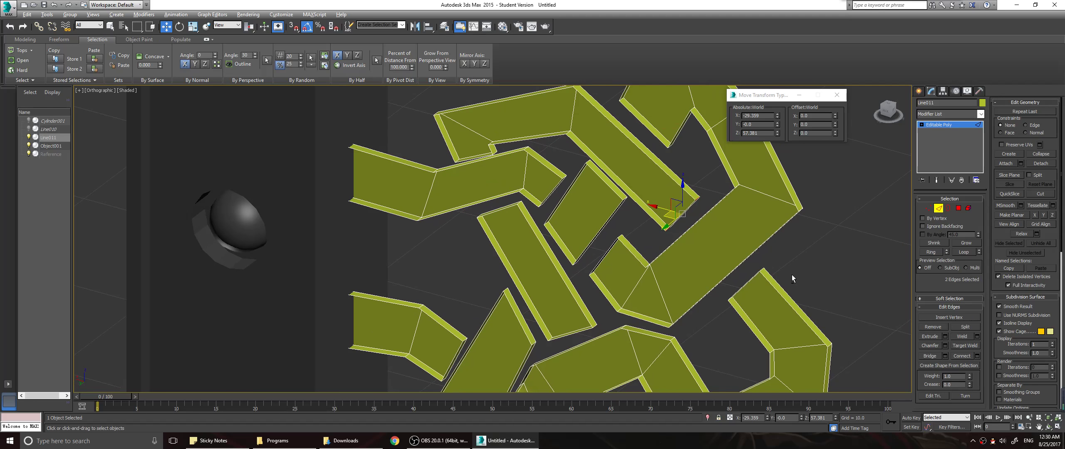
alt+middle_drag(792, 275, 564, 168)
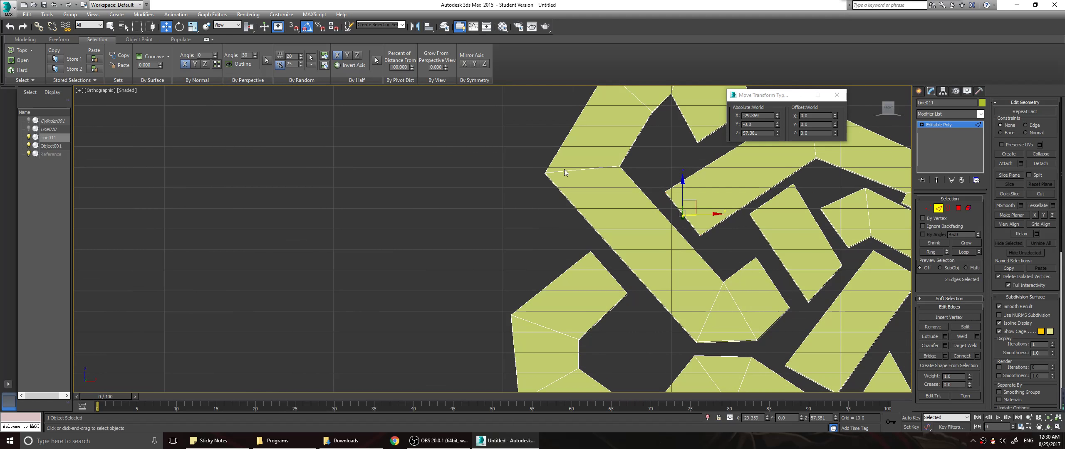
middle_drag(720, 225, 501, 261)
middle_drag(751, 305, 682, 269)
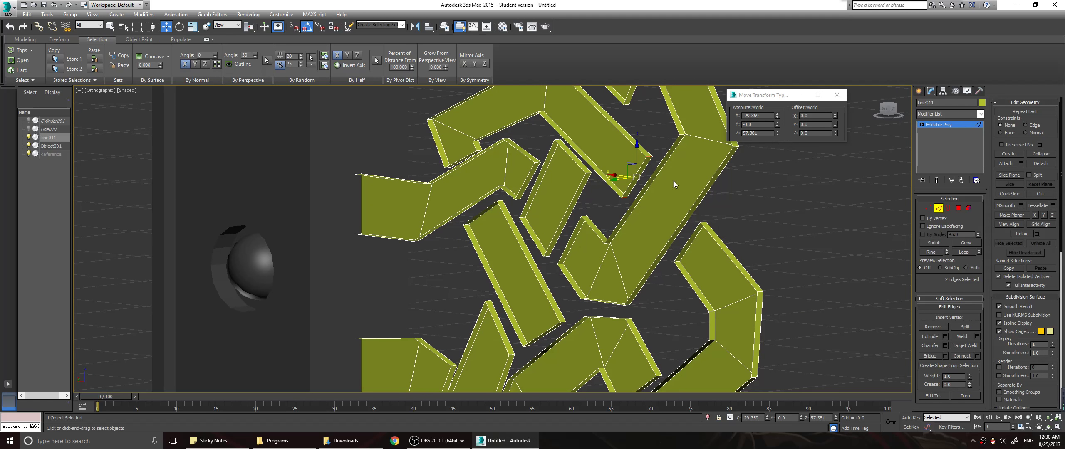
middle_drag(674, 182, 686, 278)
middle_drag(656, 348, 656, 194)
middle_drag(654, 296, 666, 268)
middle_drag(728, 255, 689, 378)
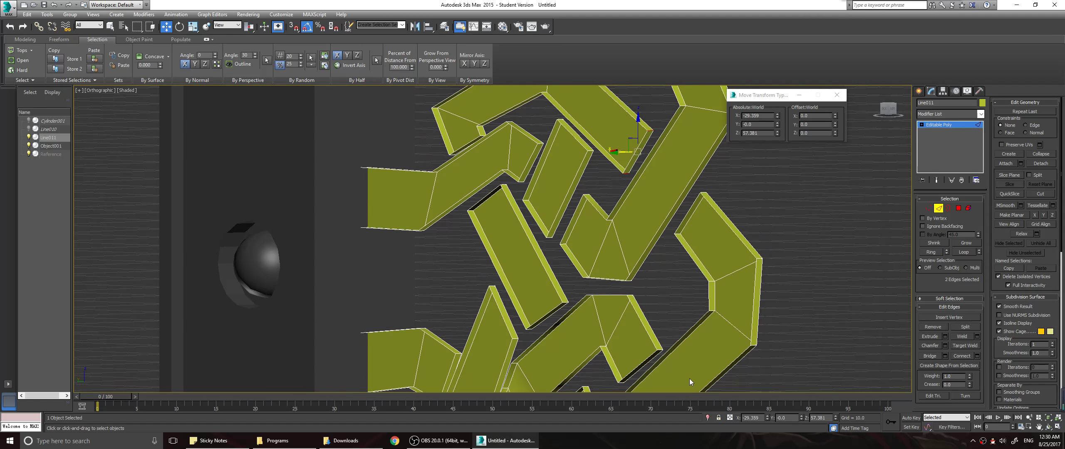
middle_drag(707, 335, 642, 247)
middle_drag(701, 291, 567, 293)
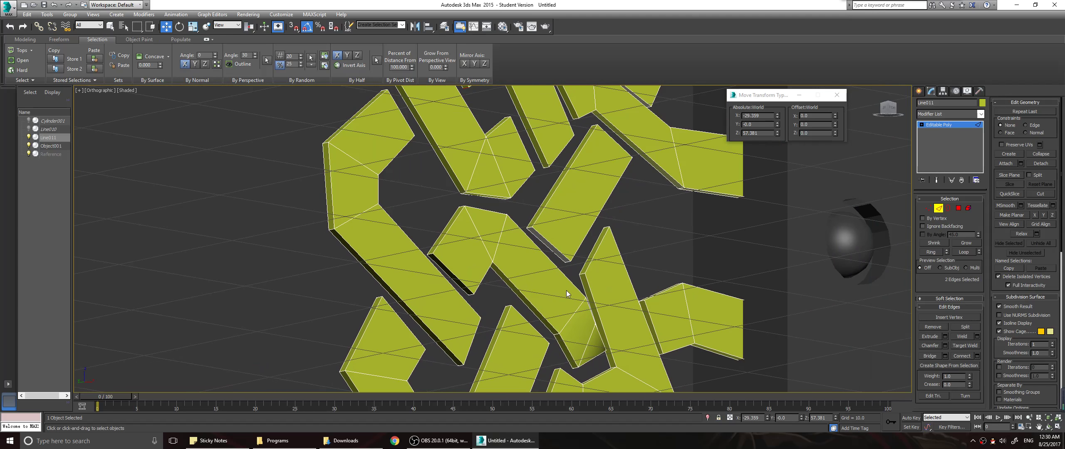
middle_drag(552, 123, 607, 248)
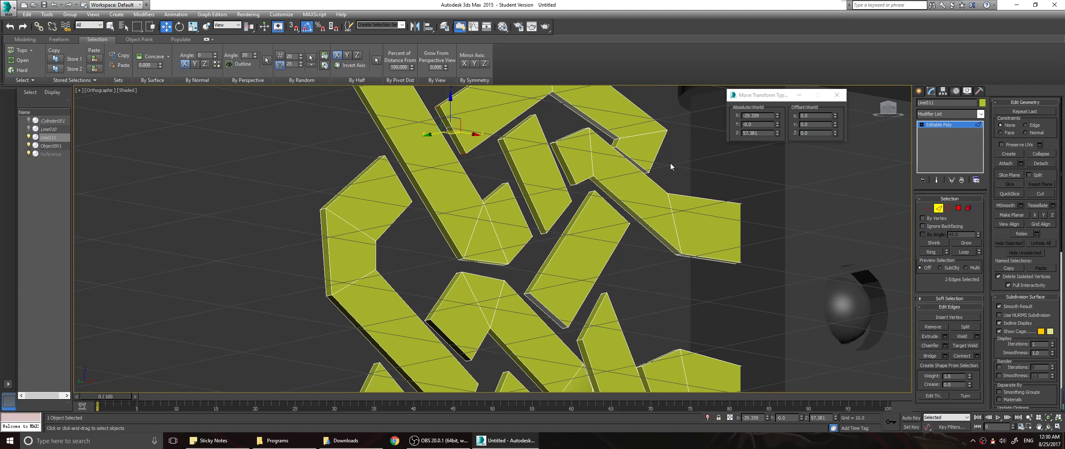
Try to weld the vertices around the malformed curved band end with a threshold of 0.1
alt+middle_drag(502, 141, 586, 223)
scroll(586, 223, up, 10)
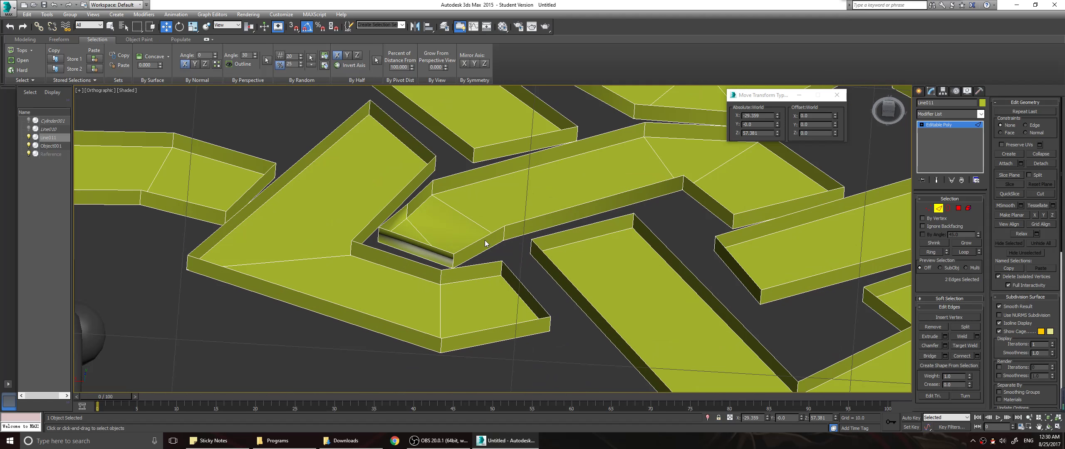
key(1)
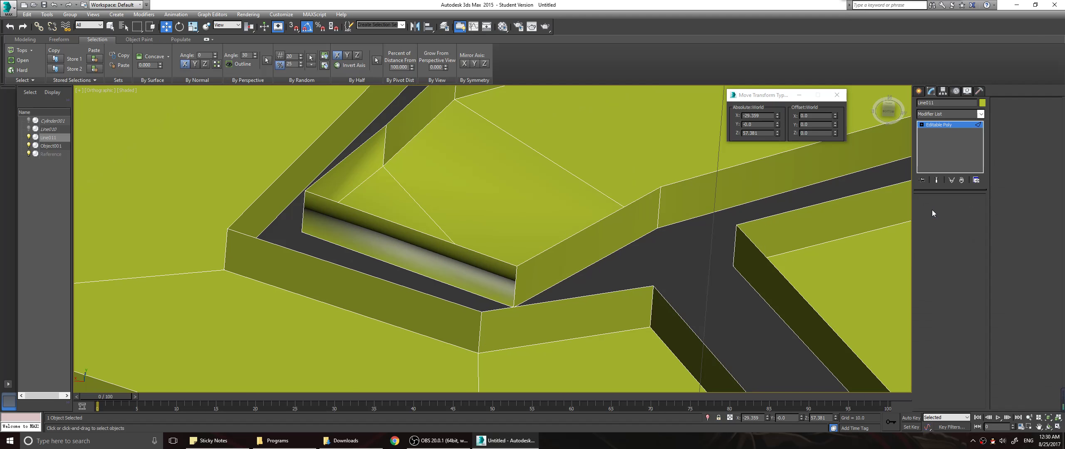
scroll(484, 234, down, 3)
drag(370, 141, 586, 309)
click(978, 326)
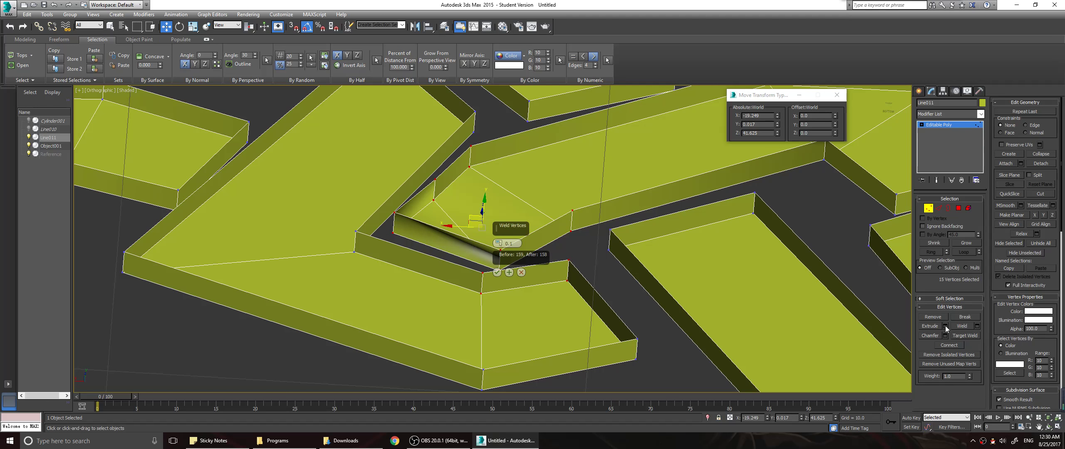
click(496, 272)
Undo the weld at the malformed band end and cancel a second weld attempt
scroll(508, 249, up, 2)
click(487, 252)
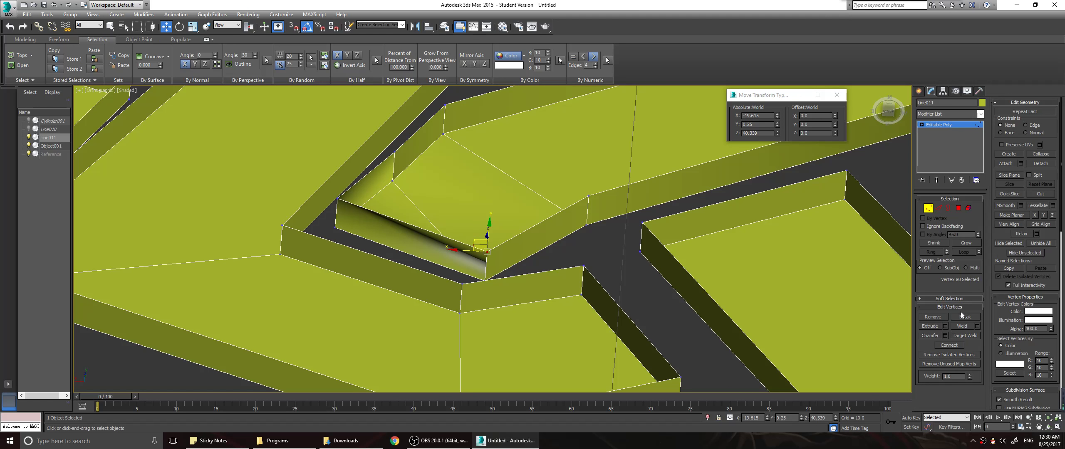
key(ctrl+z)
key(ctrl+z)
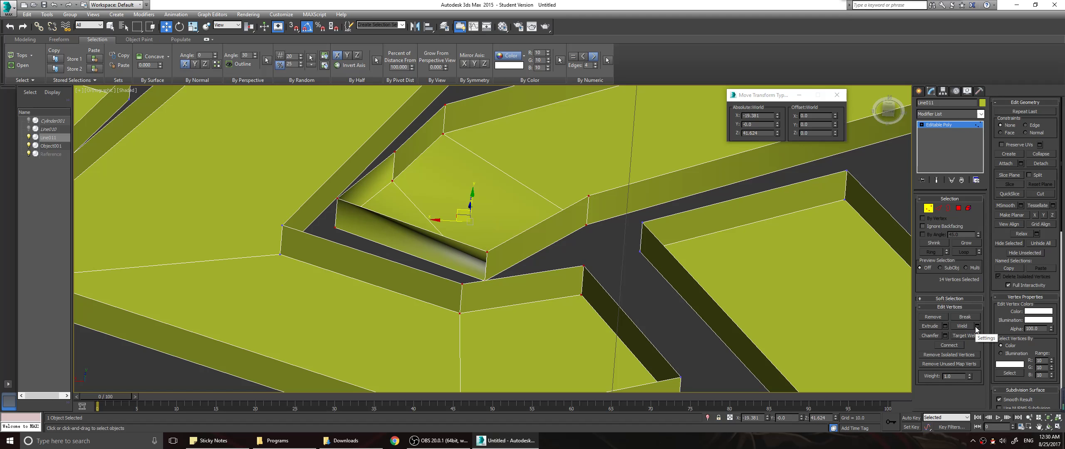
click(976, 327)
click(521, 273)
key(ctrl+z)
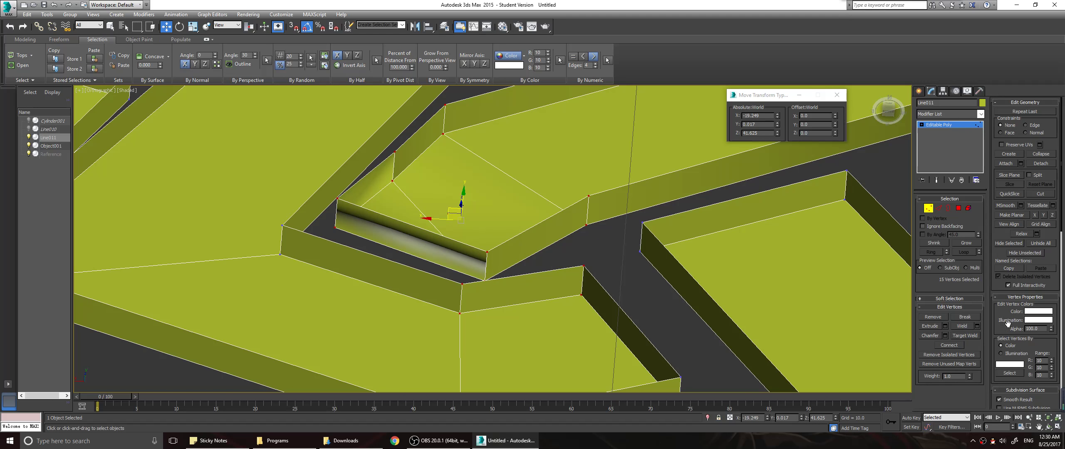
Separate the overlapping vertices at the malformed band end by moving one away from the upper corner
click(487, 251)
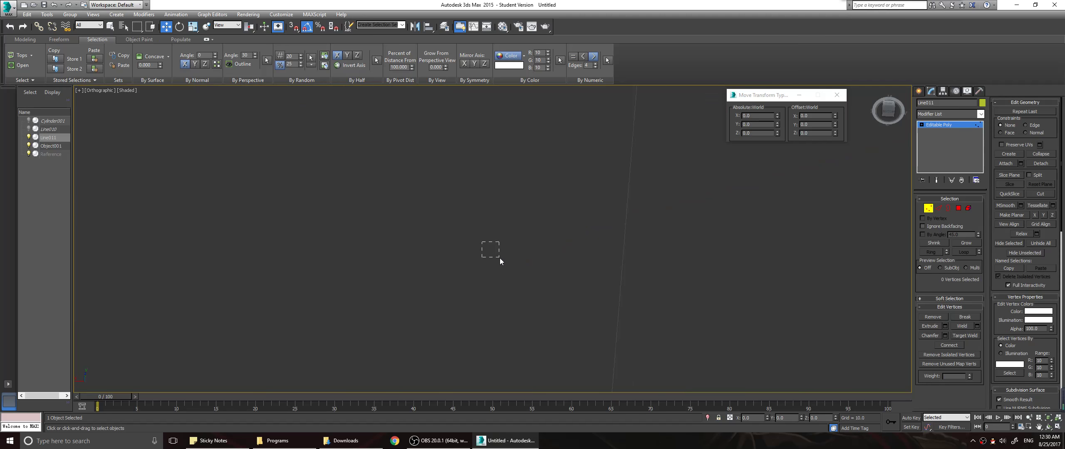
click(483, 280)
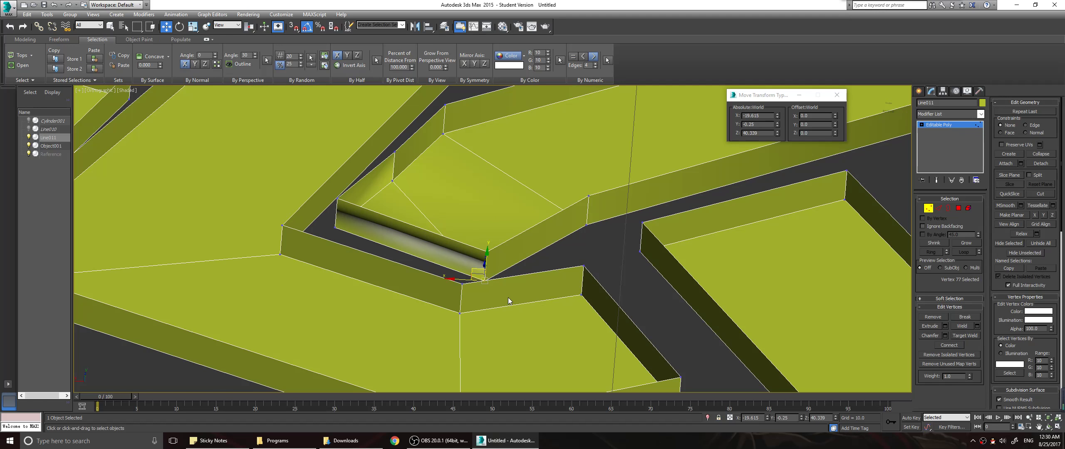
click(392, 181)
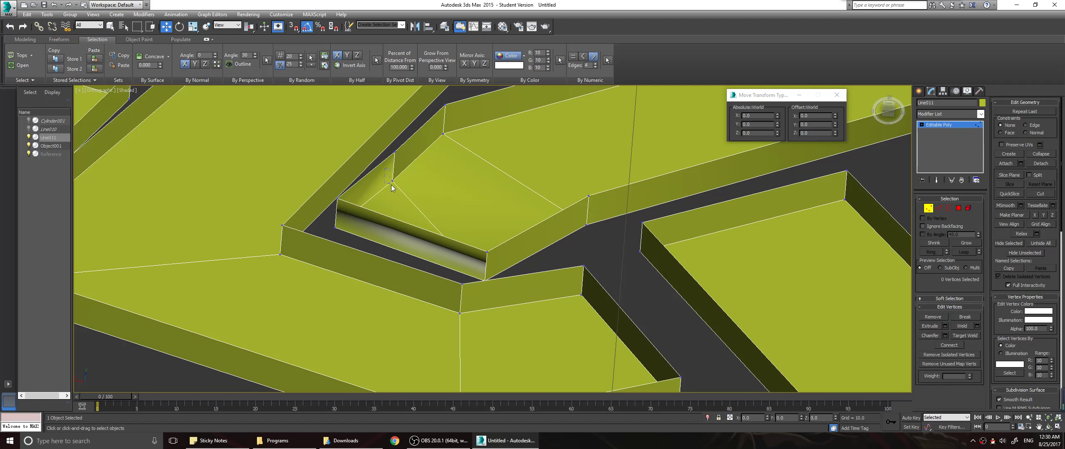
click(394, 152)
click(411, 160)
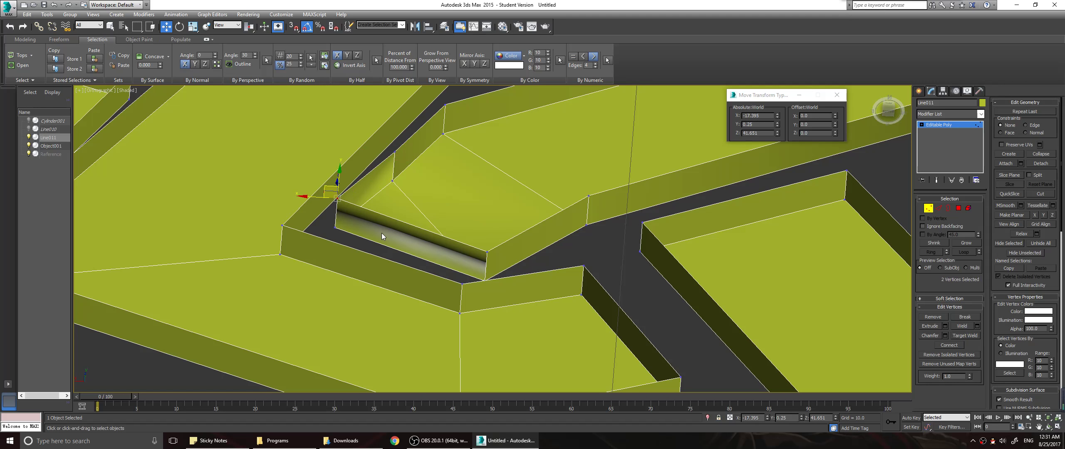
drag(329, 190, 458, 225)
drag(329, 191, 352, 178)
alt+middle_drag(388, 210, 416, 218)
middle_drag(416, 218, 416, 258)
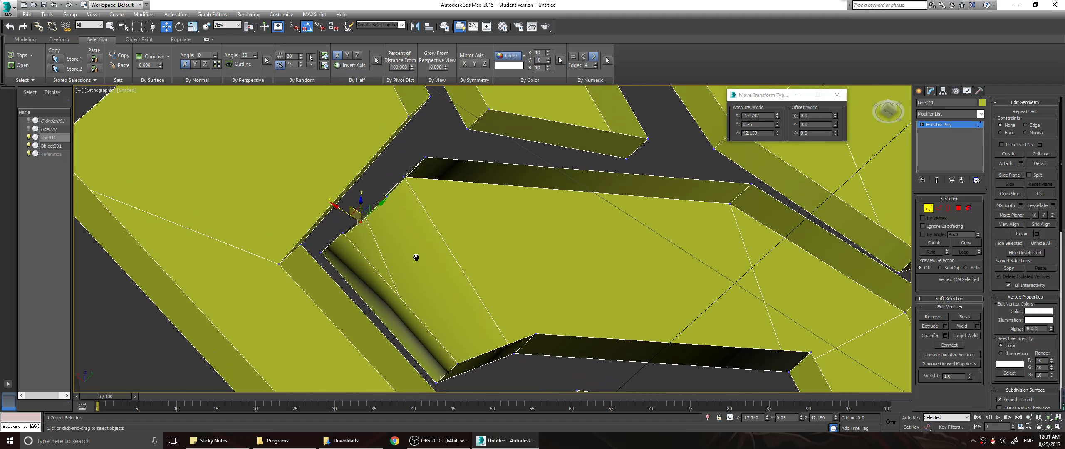
Remove the stray vertex at the malformed band end and make its two remaining corner vertices planar along X
click(343, 234)
key(BackSpace)
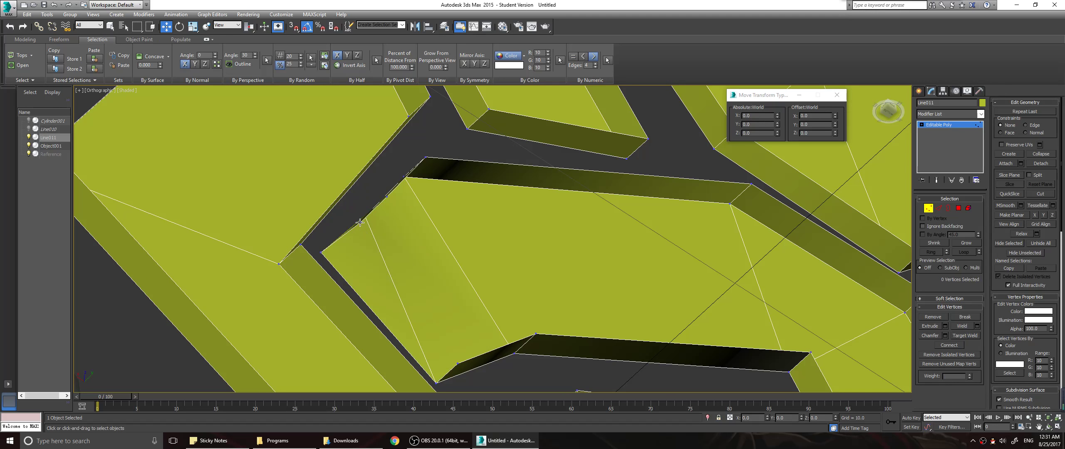
click(360, 222)
alt+middle_drag(407, 237, 343, 254)
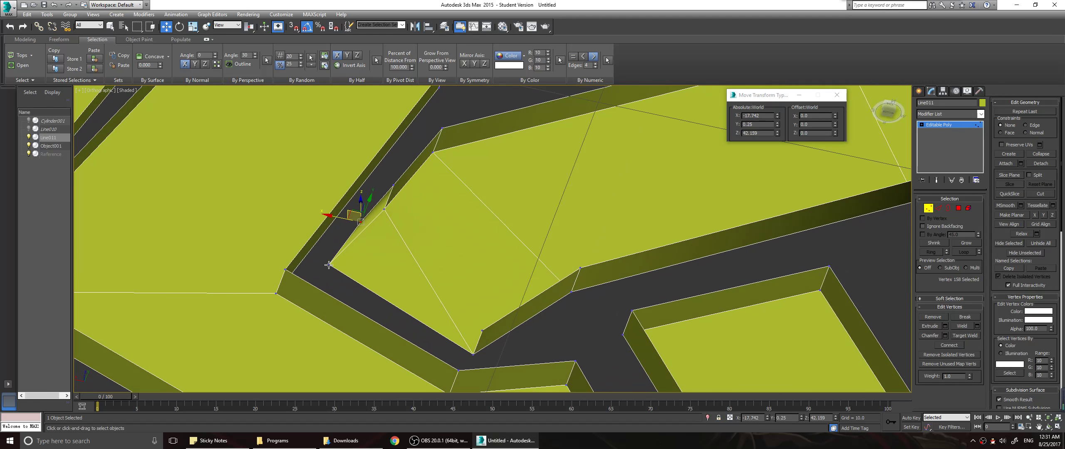
ctrl+click(328, 265)
click(1035, 216)
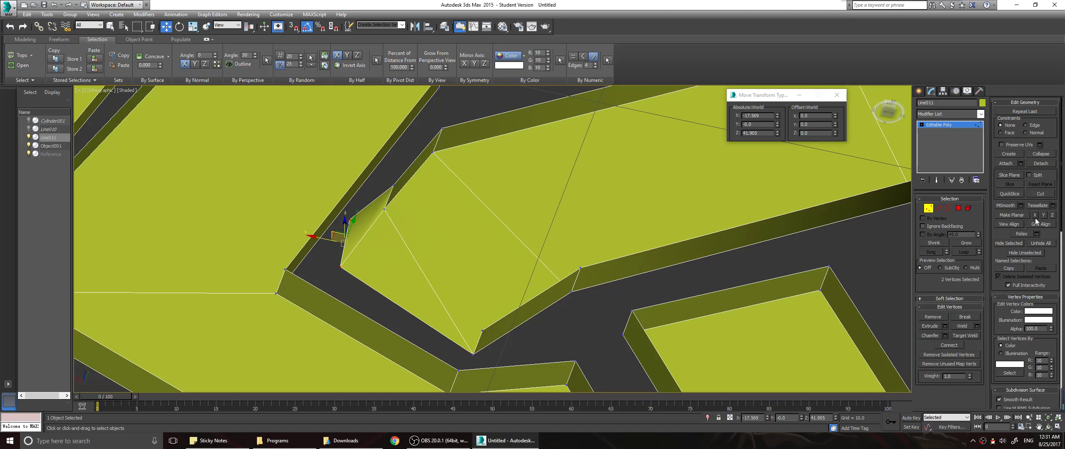
alt+middle_drag(718, 220, 692, 228)
click(1044, 216)
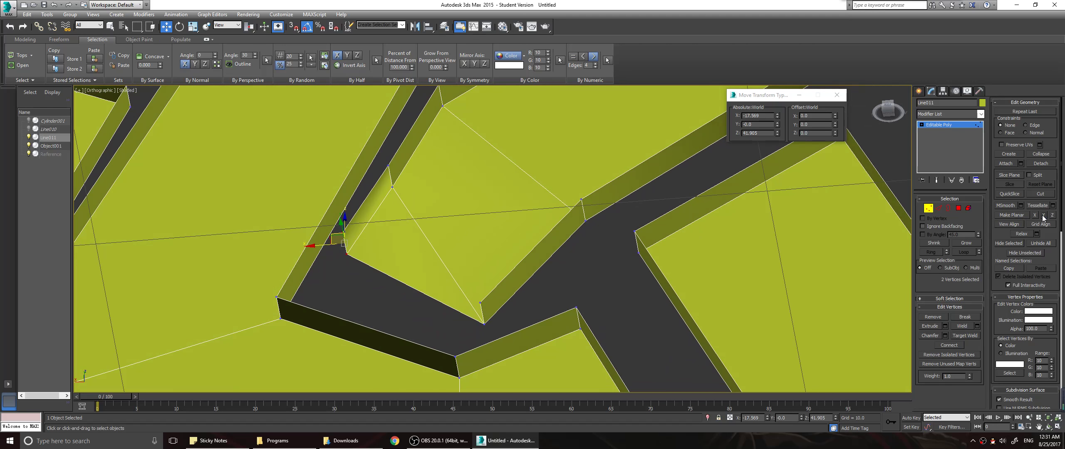
click(450, 232)
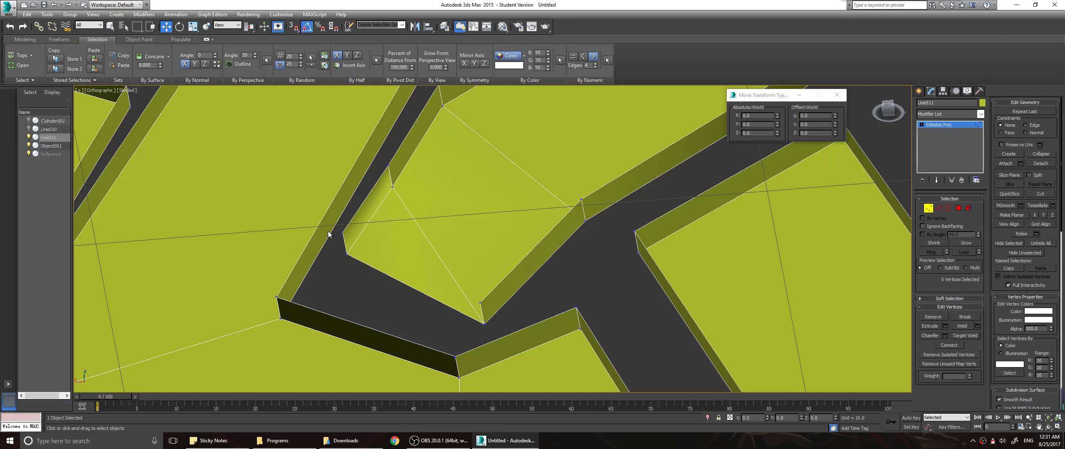
Move the two aligned corner vertices together outward to square off the malformed band end
drag(329, 234, 378, 275)
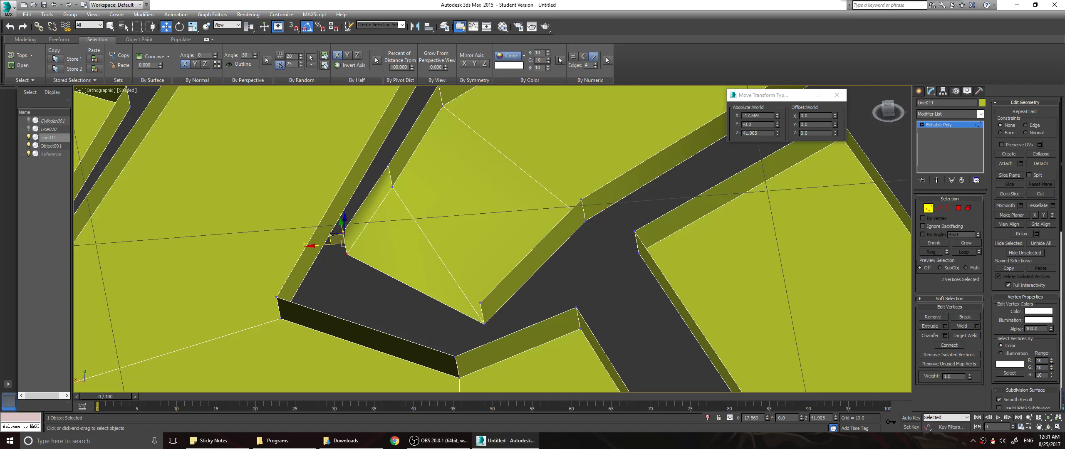
drag(335, 235, 319, 264)
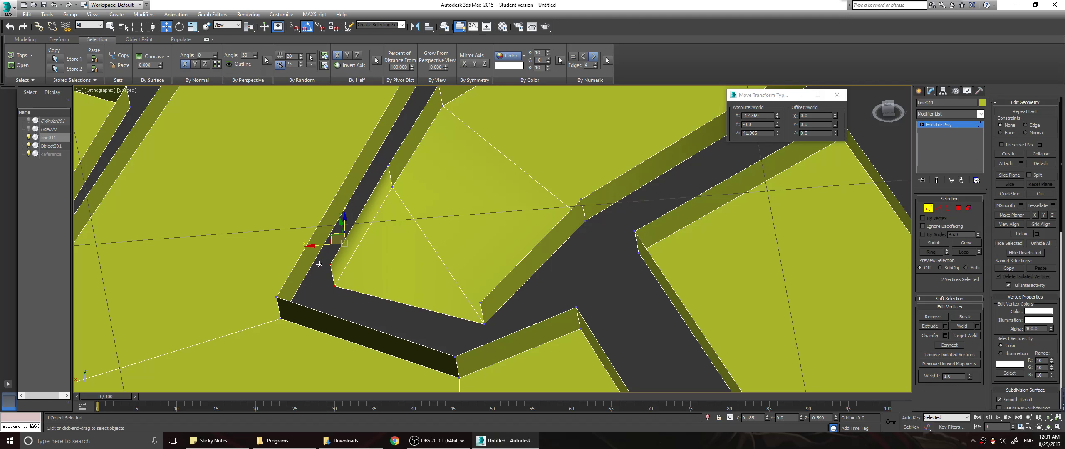
click(649, 271)
Bridge the two short side edges at the open band end to cap it
click(939, 208)
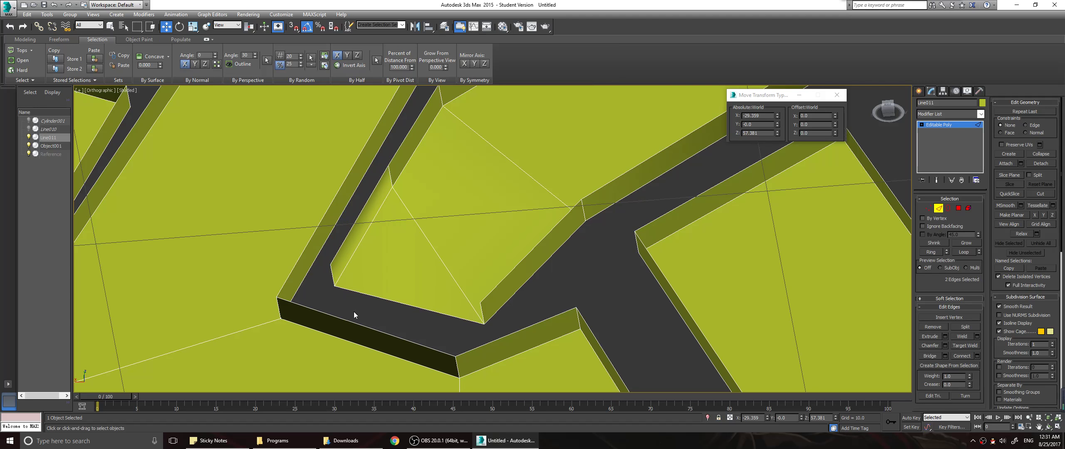
click(332, 276)
ctrl+click(481, 309)
click(939, 356)
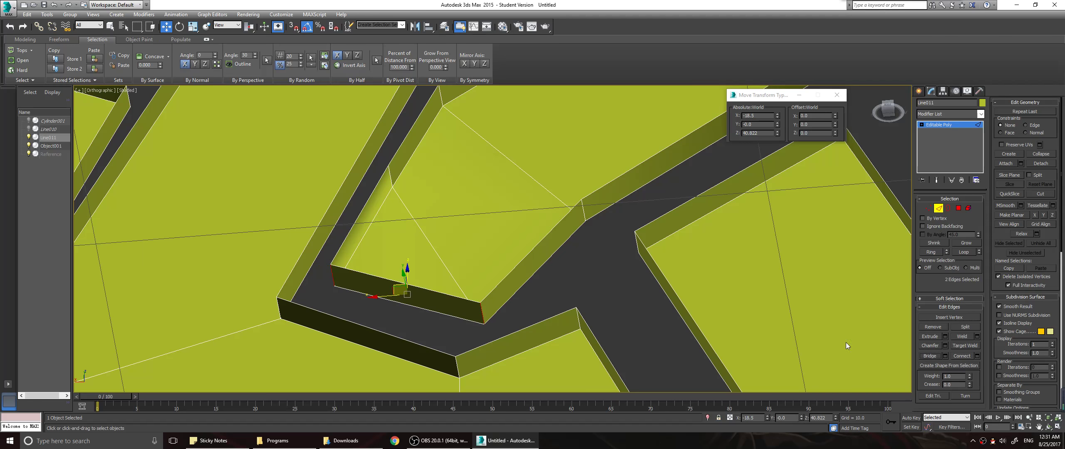
mouse_move(623, 293)
alt+middle_down()
mouse_move(596, 276)
mouse_move(614, 304)
alt+middle_up()
scroll(615, 309, down, 10)
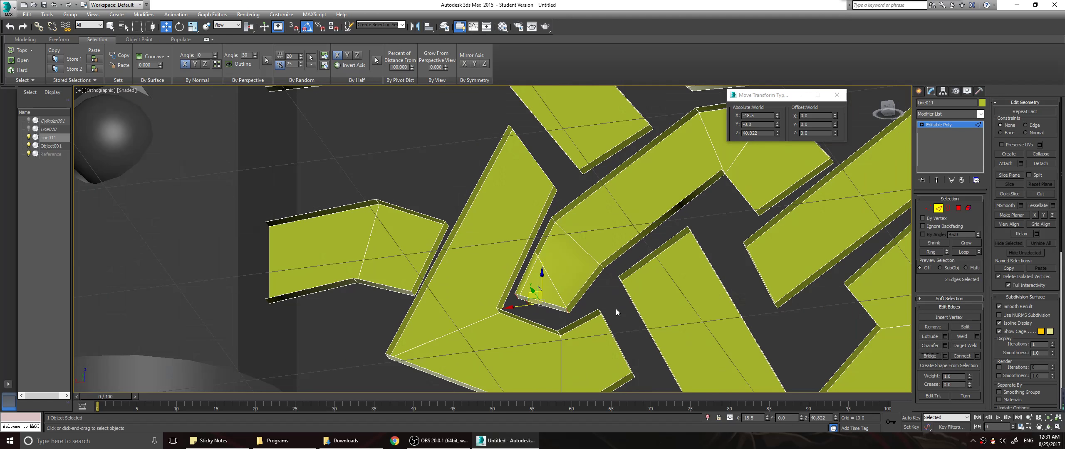
Nudge the repaired band end's outer corner slightly upward in the front view
key(f)
scroll(520, 298, up, 5)
middle_drag(474, 295, 640, 180)
click(927, 209)
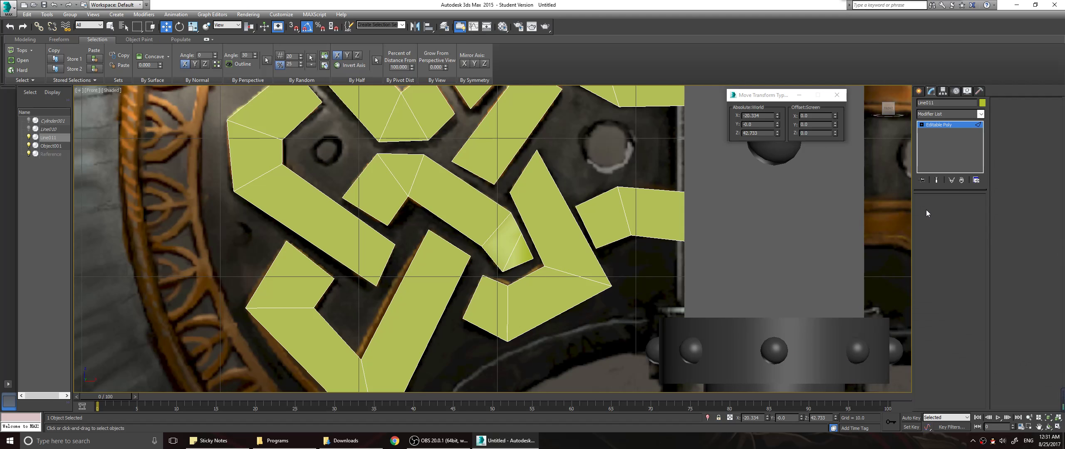
click(535, 258)
drag(539, 261, 538, 256)
click(575, 244)
Try to inset all the bands' polygons individually by a small amount, following the raised border in the reference
scroll(575, 244, down, 6)
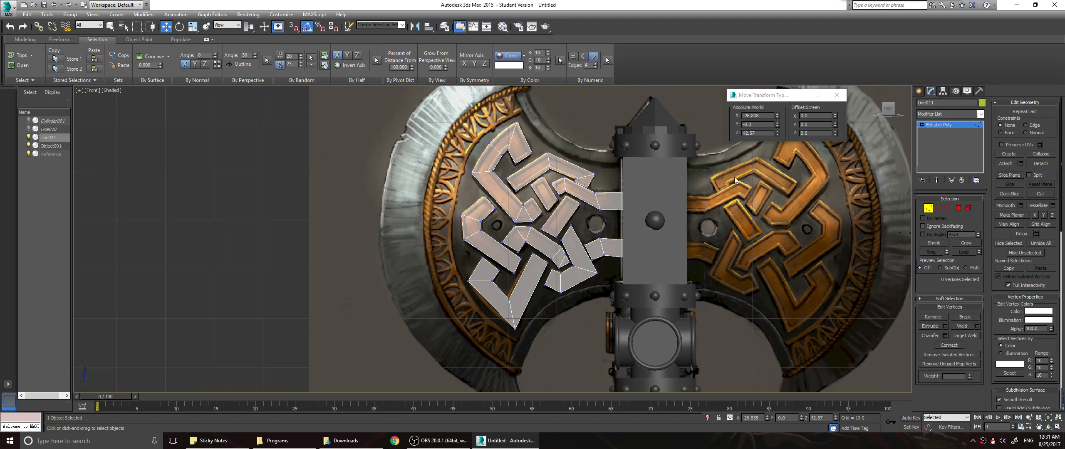
scroll(726, 183, up, 7)
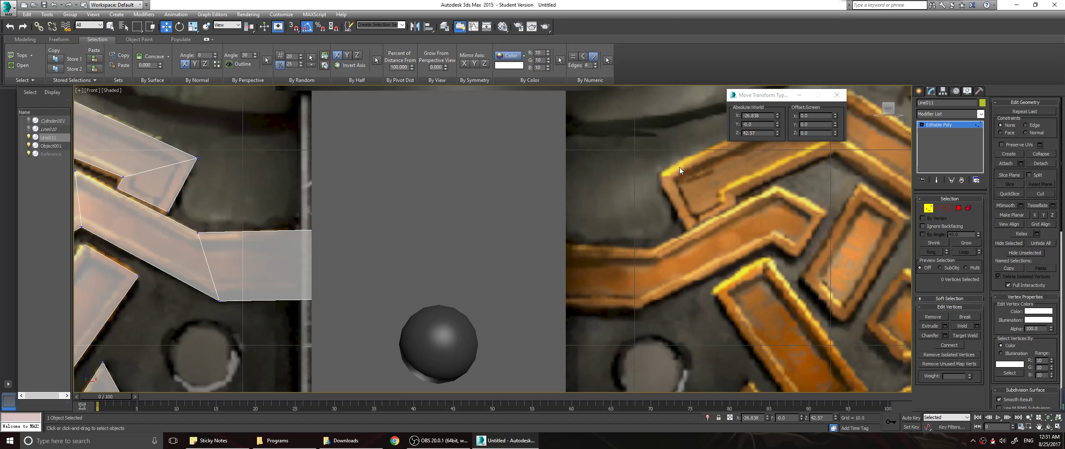
scroll(584, 208, down, 4)
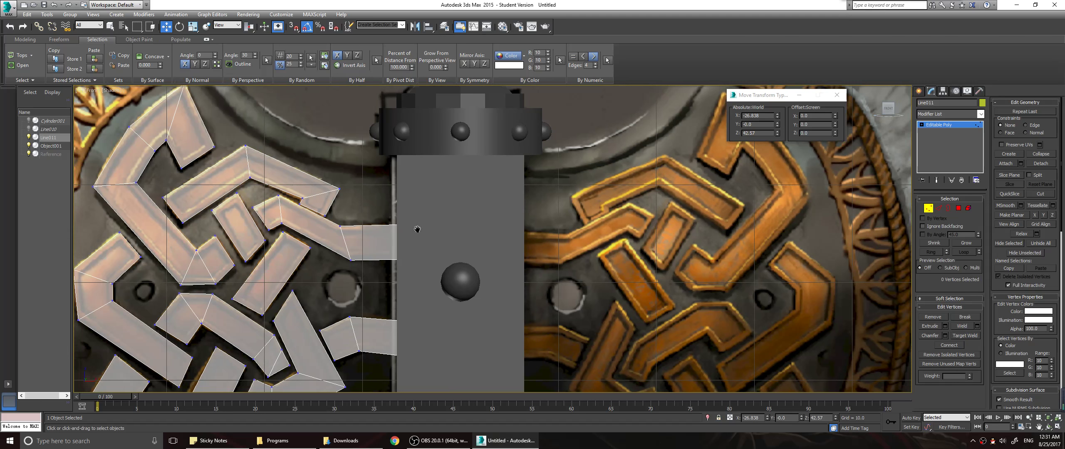
middle_drag(418, 231, 654, 199)
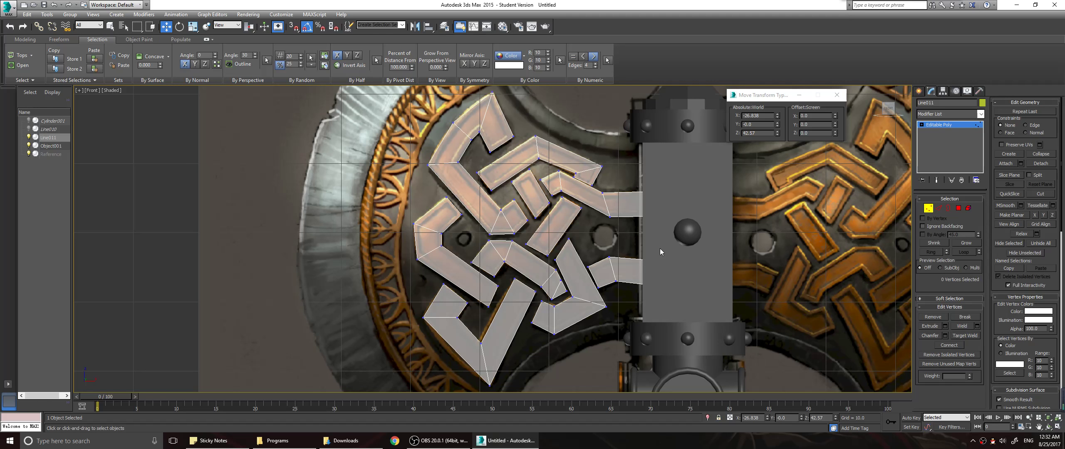
click(959, 208)
scroll(748, 226, down, 3)
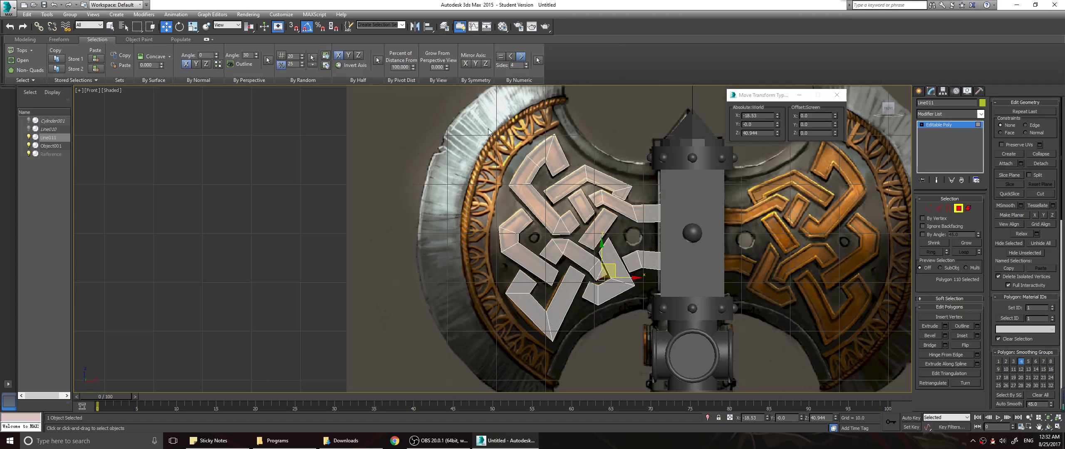
drag(716, 378, 716, 378)
click(977, 335)
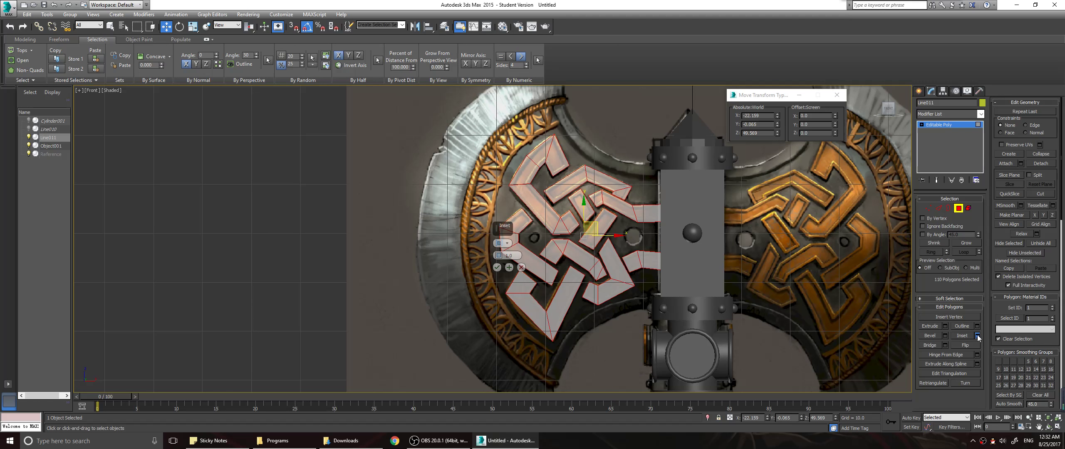
drag(500, 256, 505, 253)
right_click(504, 254)
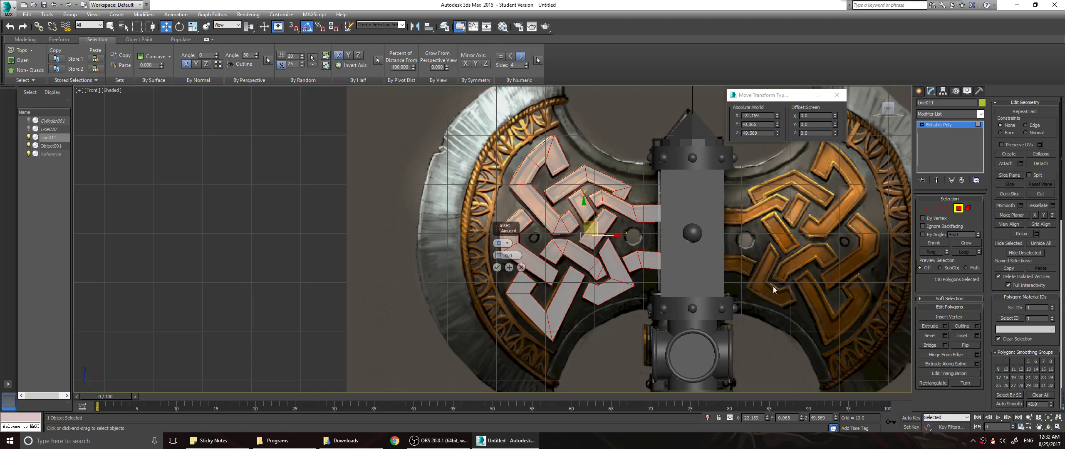
click(503, 243)
click(521, 256)
mouse_move(499, 256)
mouse_down()
mouse_move(502, 232)
mouse_move(501, 254)
mouse_up()
scroll(576, 236, up, 2)
scroll(577, 236, up, 2)
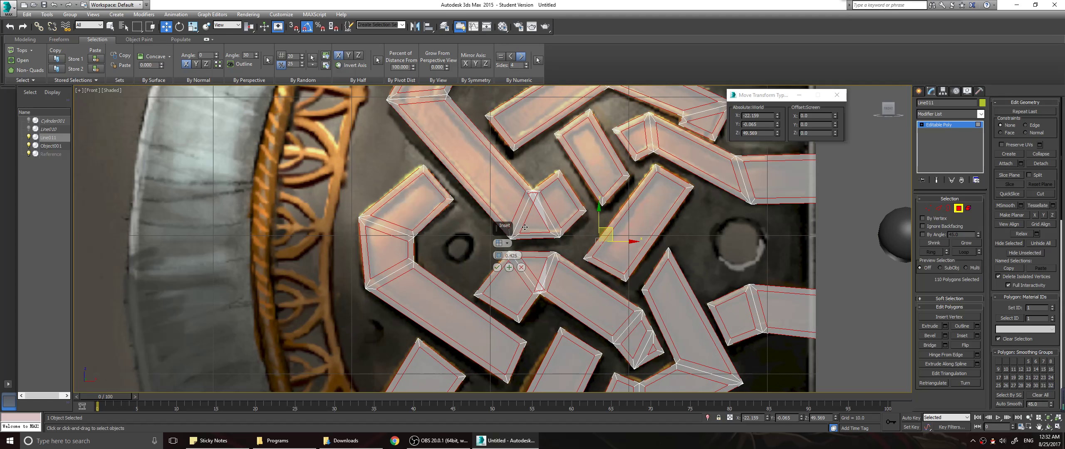
scroll(525, 227, down, 3)
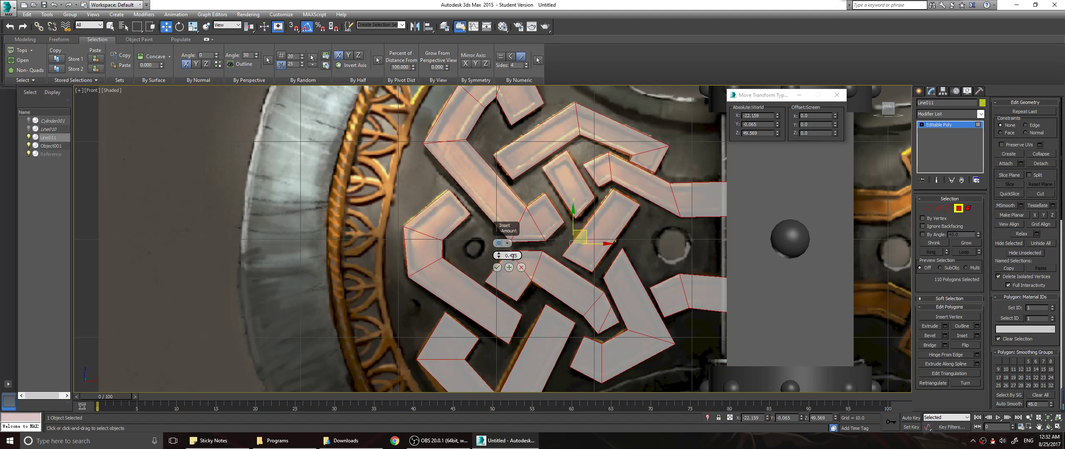
mouse_move(500, 257)
mouse_down()
mouse_move(498, 244)
mouse_move(499, 257)
mouse_up()
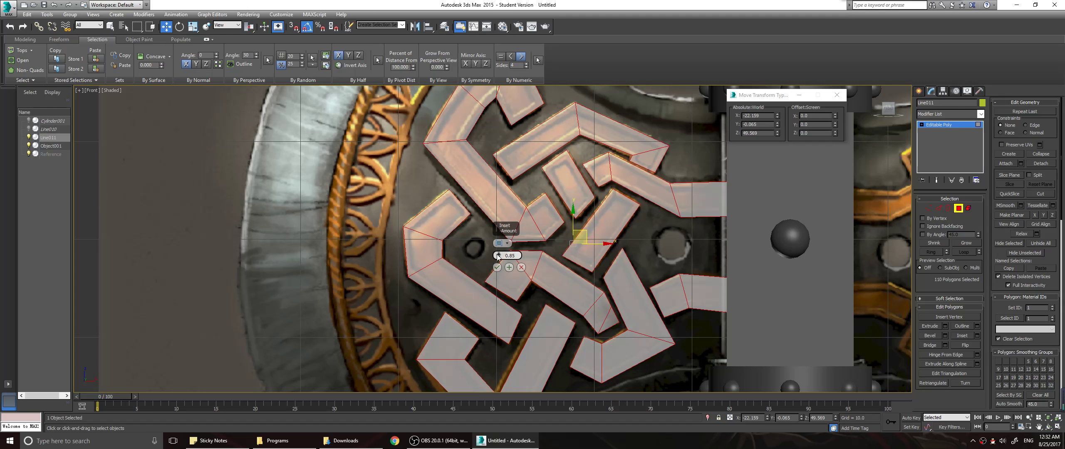
alt+middle_drag(495, 263, 579, 284)
drag(499, 256, 525, 237)
click(522, 269)
Remove all the edges crossing the front faces at the bands' bends, leaving one continuous front polygon per band
alt+middle_drag(693, 284, 540, 258)
scroll(595, 273, up, 2)
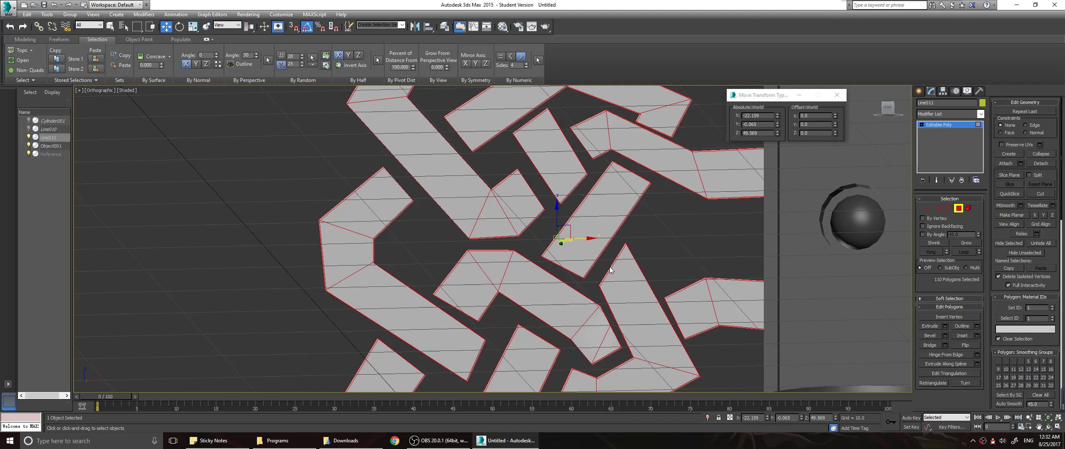
scroll(609, 269, down, 4)
click(651, 270)
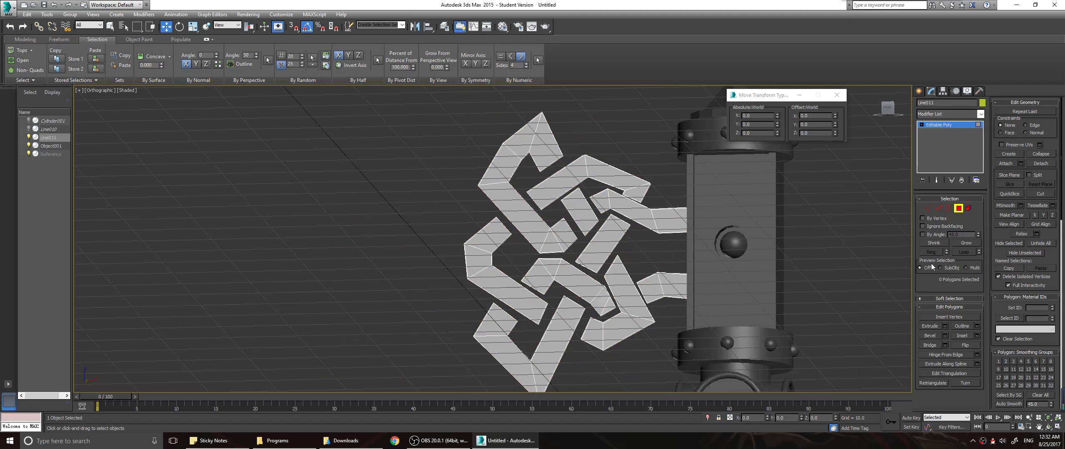
click(939, 208)
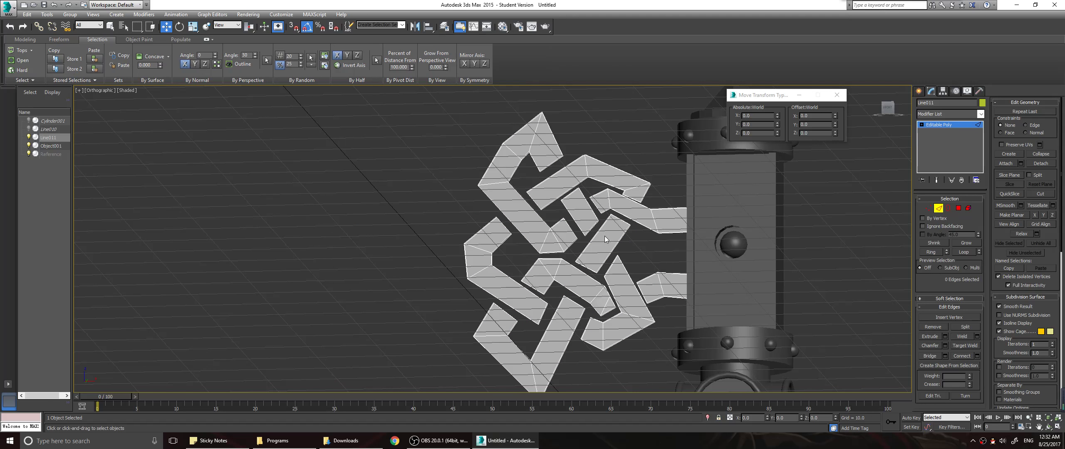
drag(538, 237, 565, 243)
ctrl+drag(494, 177, 495, 186)
mouse_move(525, 140)
ctrl+mouse_down()
mouse_move(510, 160)
mouse_move(514, 152)
ctrl+mouse_up()
ctrl+click(534, 137)
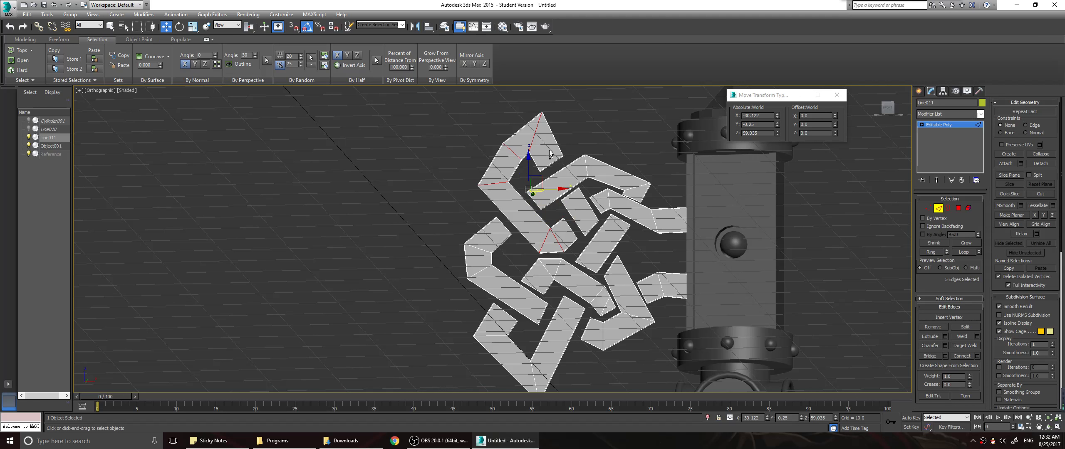
ctrl+click(585, 167)
ctrl+click(609, 199)
ctrl+click(640, 189)
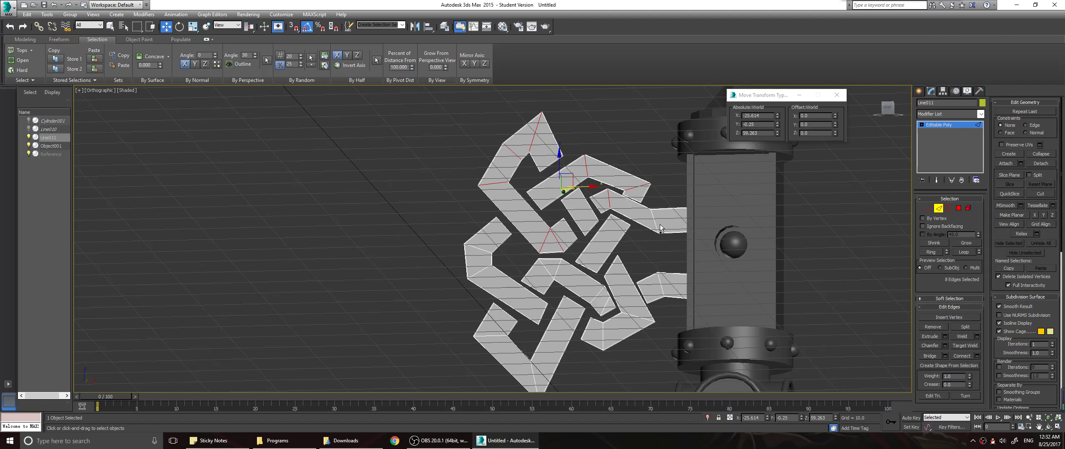
ctrl+click(659, 225)
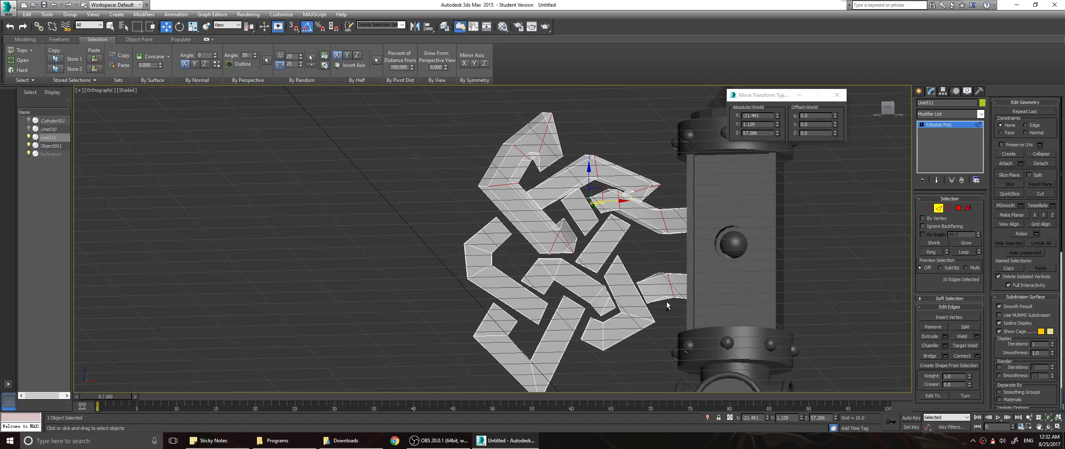
ctrl+click(661, 285)
ctrl+click(641, 316)
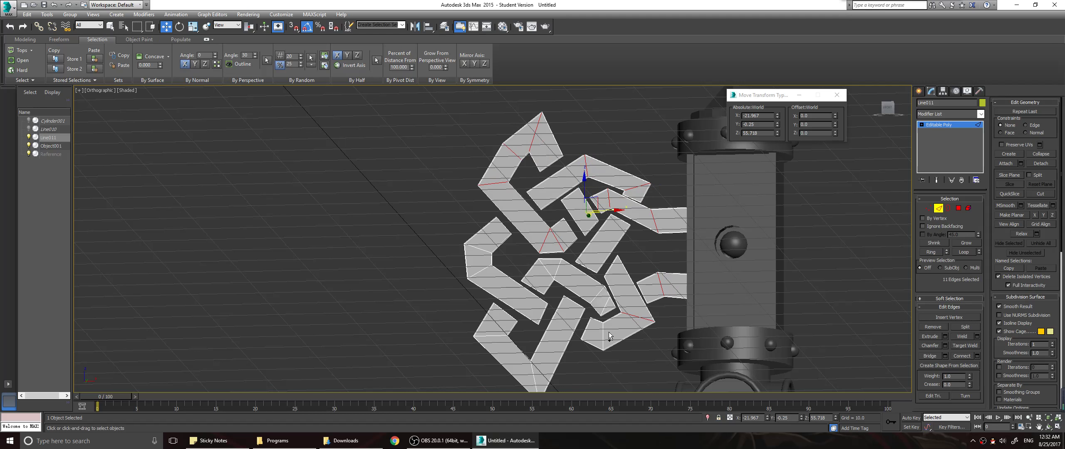
ctrl+click(603, 339)
ctrl+click(599, 294)
ctrl+click(608, 307)
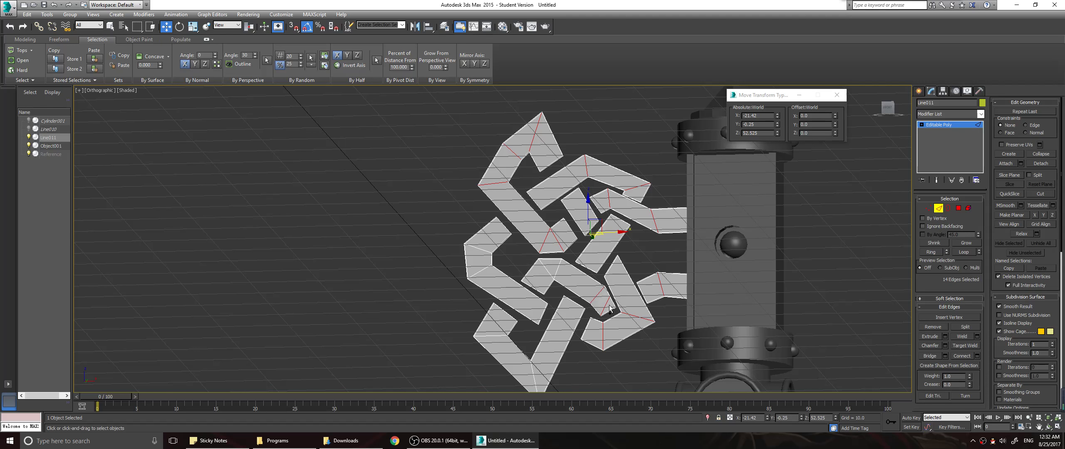
ctrl+click(546, 269)
ctrl+click(557, 269)
ctrl+click(479, 250)
ctrl+click(480, 272)
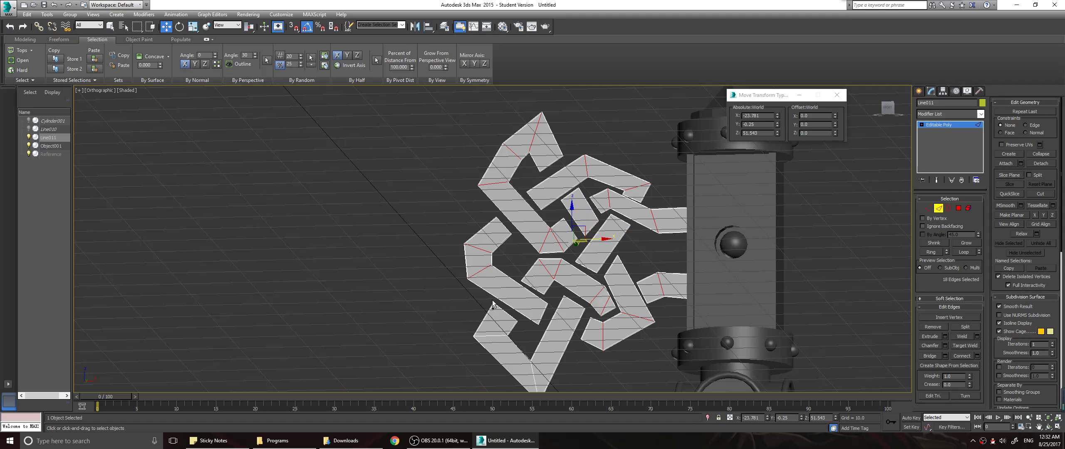
ctrl+click(503, 336)
ctrl+click(533, 373)
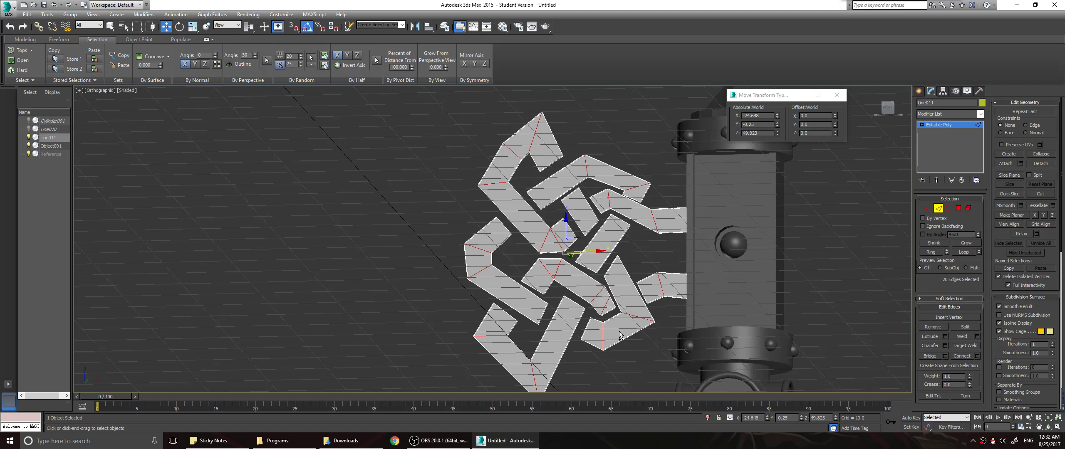
key(BackSpace)
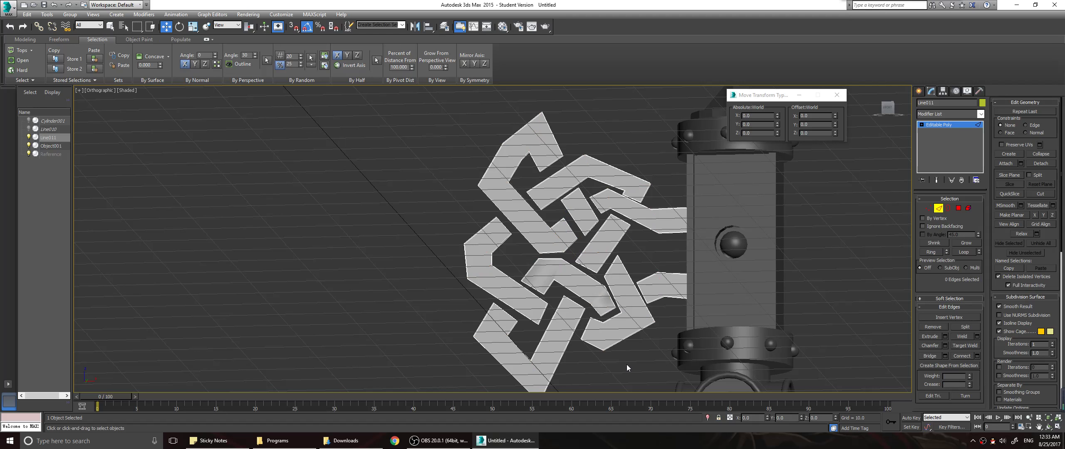
Inset the ten front polygons of the bands by about 0.5, matching the raised border width in the reference
scroll(627, 358, up, 1)
scroll(623, 338, down, 2)
click(958, 208)
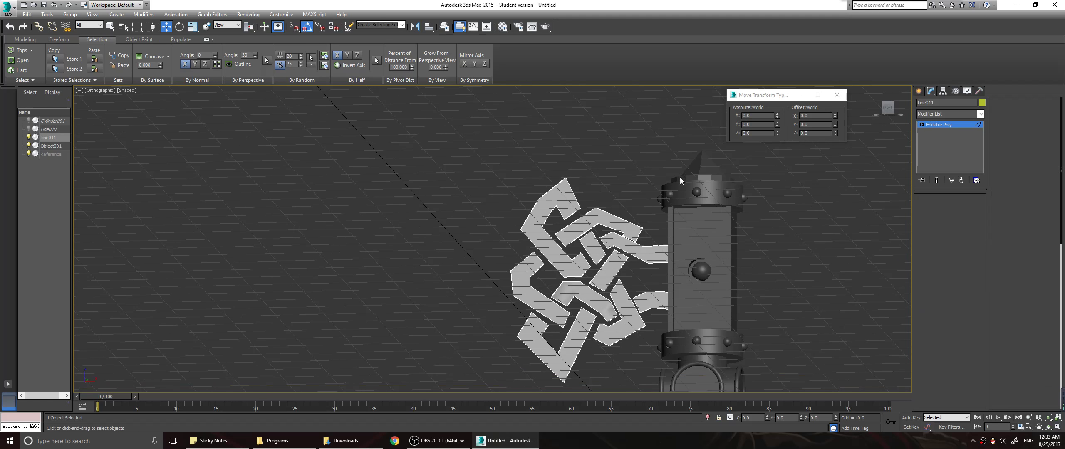
key(ctrl+a)
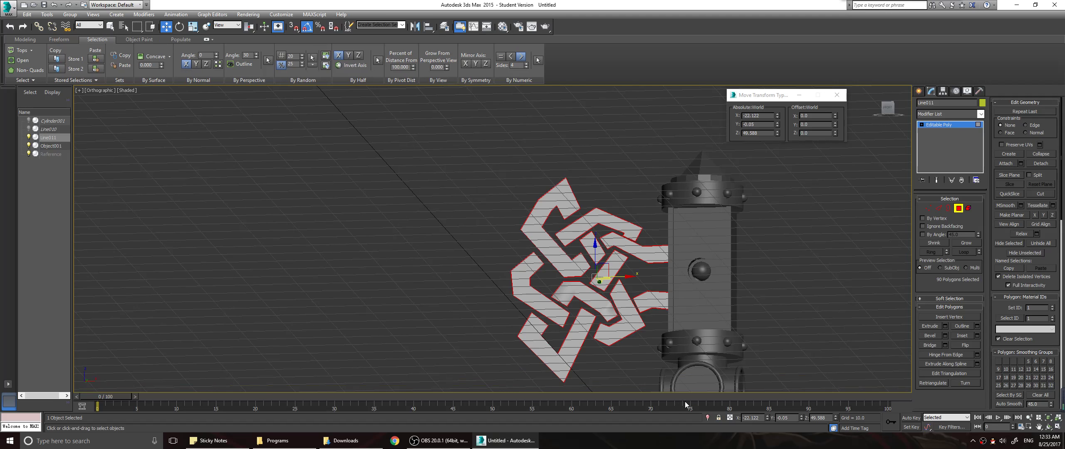
click(691, 345)
click(602, 218)
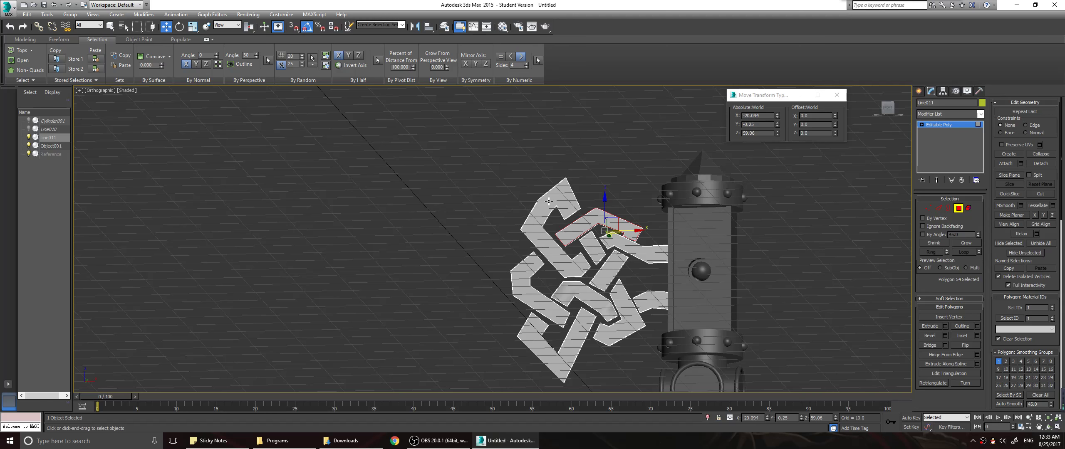
ctrl+click(549, 201)
ctrl+click(527, 278)
ctrl+click(595, 251)
ctrl+click(636, 251)
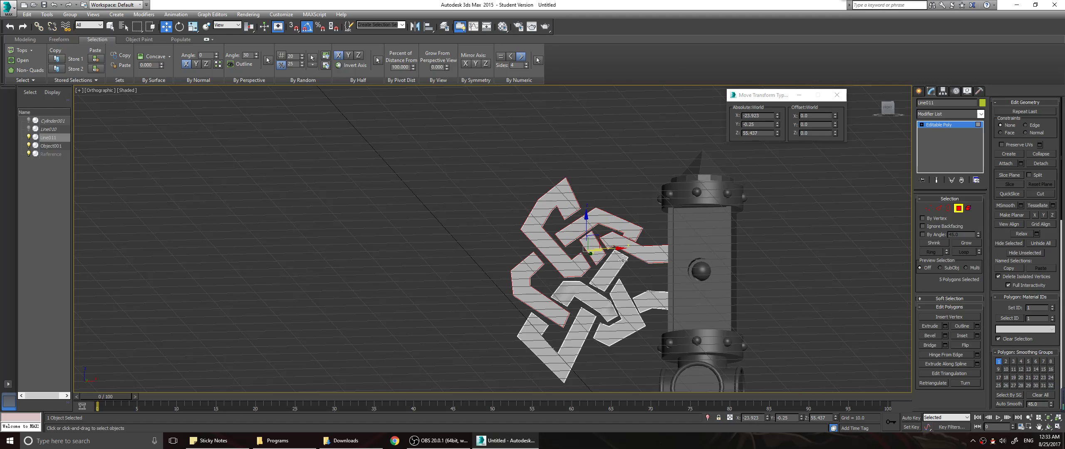
ctrl+click(623, 261)
ctrl+click(591, 293)
ctrl+click(624, 306)
ctrl+click(578, 331)
ctrl+click(644, 305)
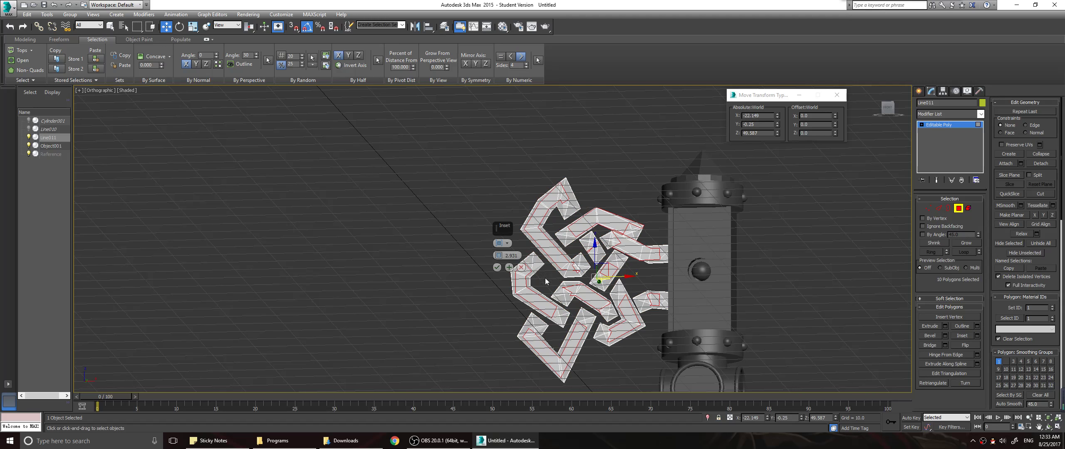
drag(499, 256, 500, 264)
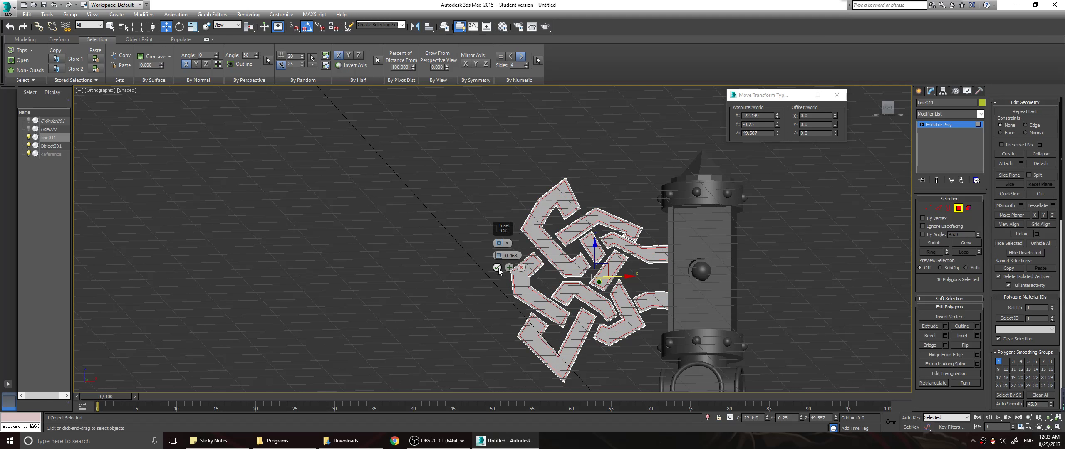
scroll(624, 253, up, 5)
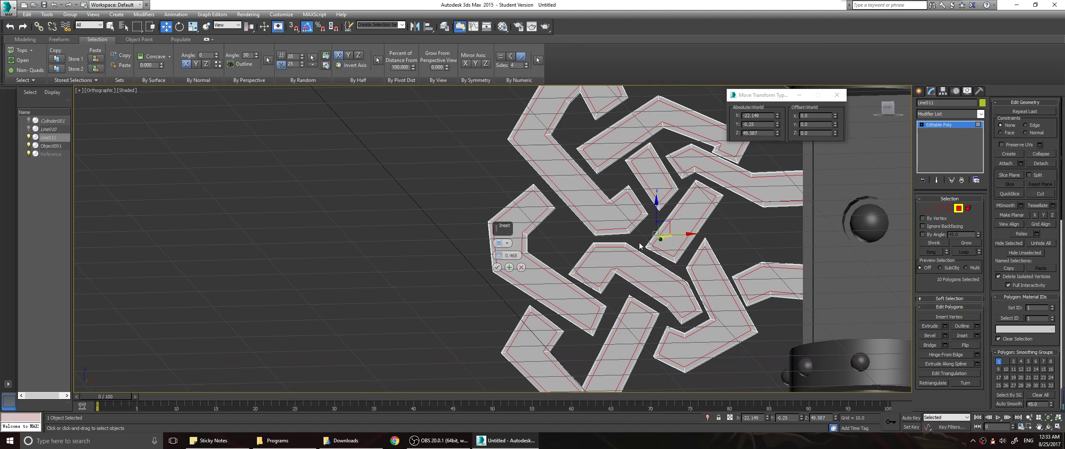
scroll(607, 246, down, 5)
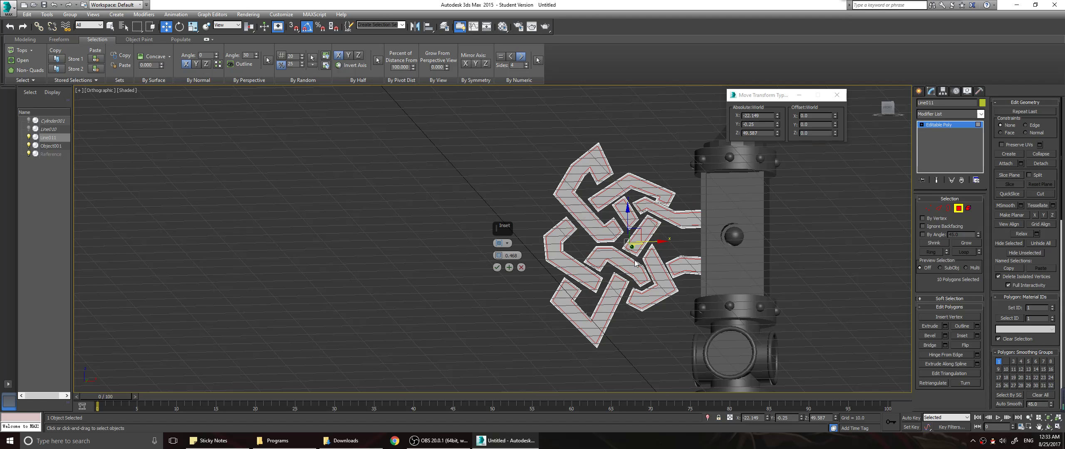
key(f)
scroll(499, 271, up, 5)
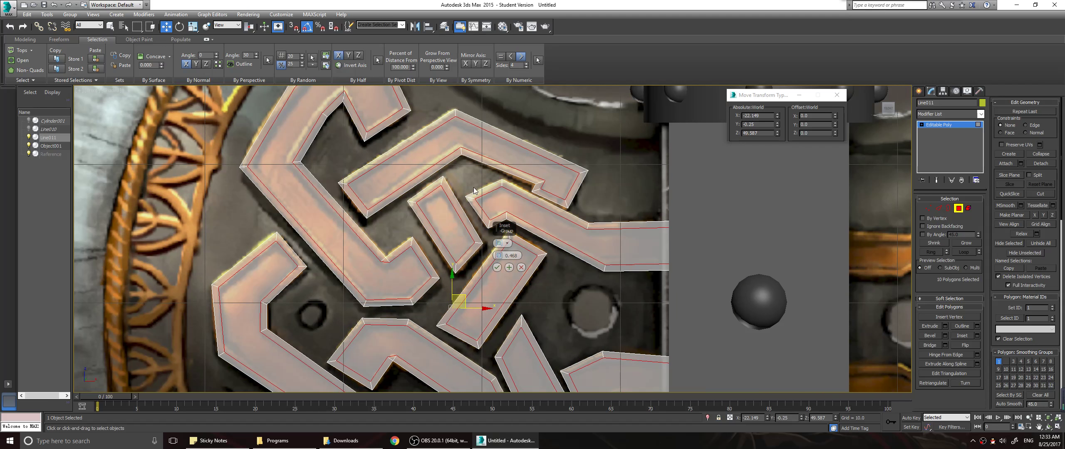
middle_drag(454, 185, 515, 214)
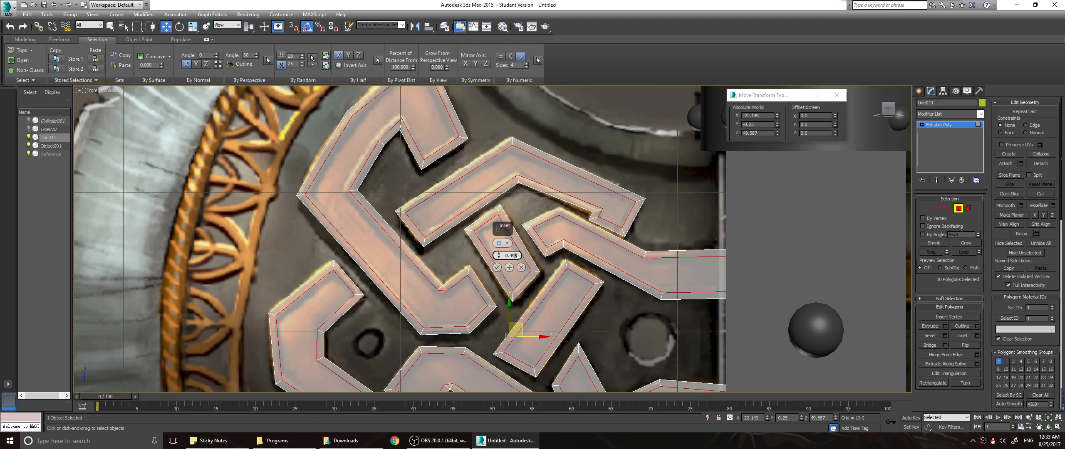
key(BackSpace)
text(5)
click(497, 268)
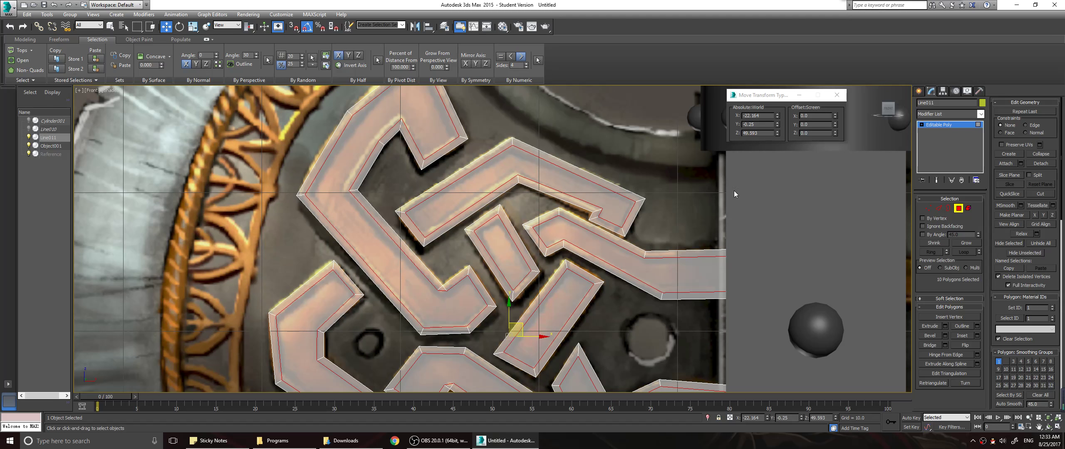
Try moving the inset front polygons along Y to an absolute position of 0.5, then -0.5
alt+middle_drag(639, 247, 616, 196)
drag(411, 259, 445, 270)
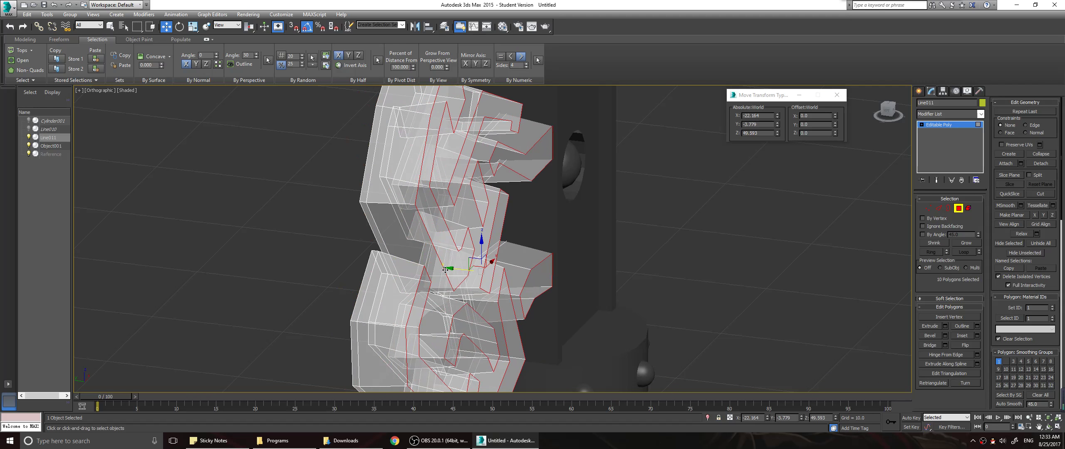
click(764, 124)
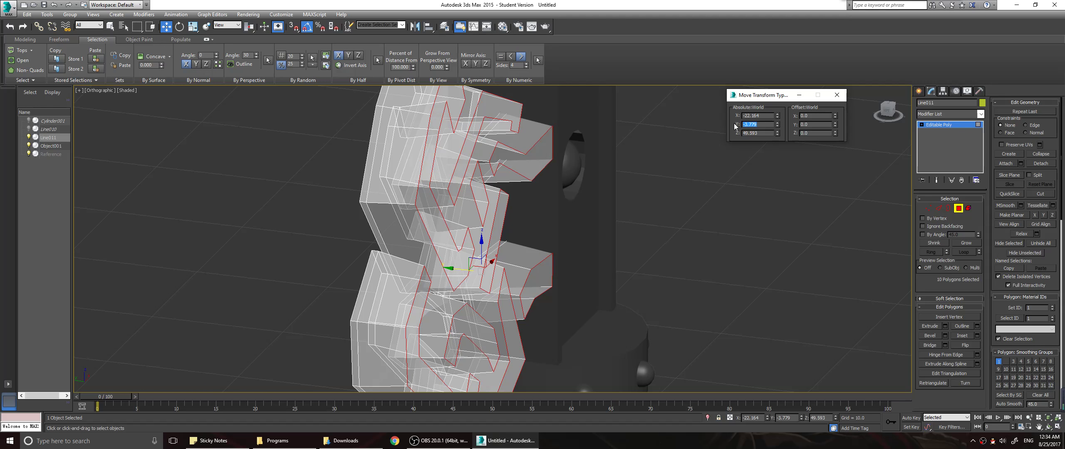
text(0.5)
key(Return)
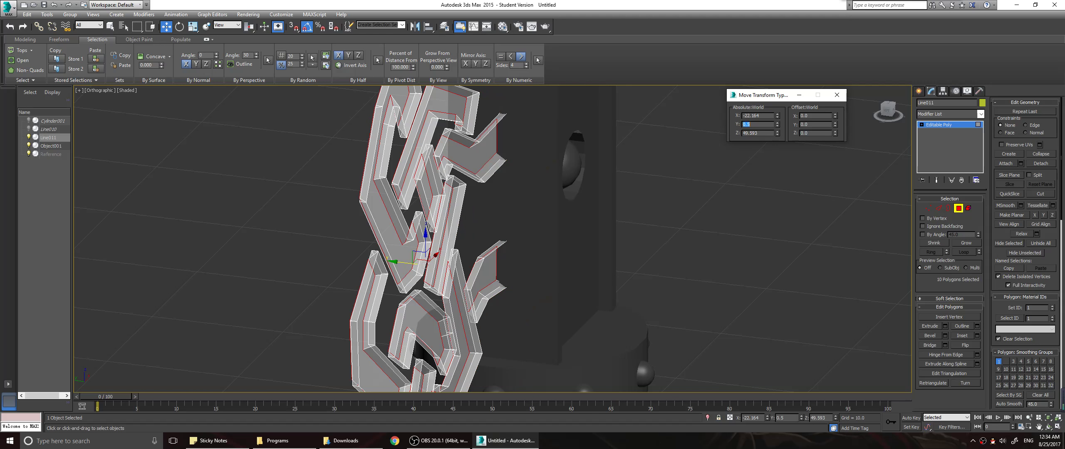
click(743, 124)
text(-)
key(Return)
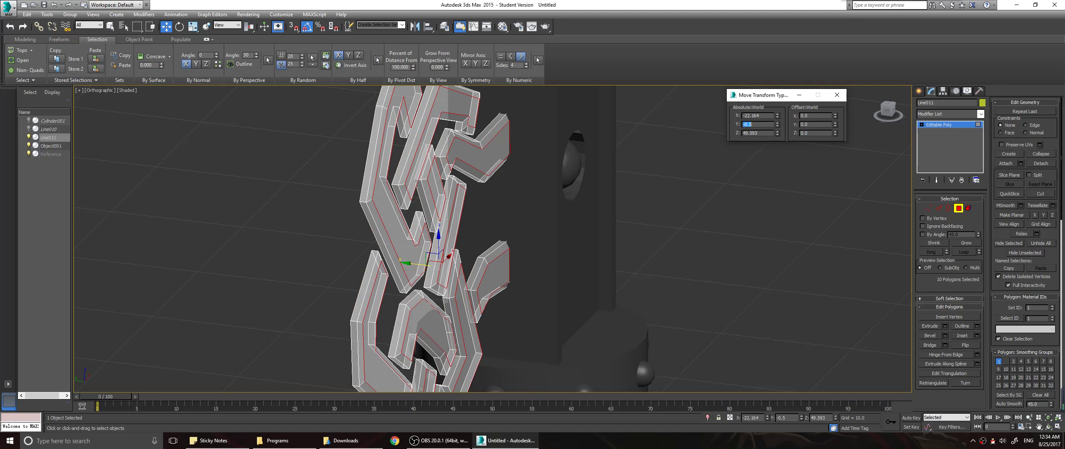
Try absolute Y positions of -0.3 and then -0.2 for the inset front polygons
click(763, 124)
text(3)
key(Return)
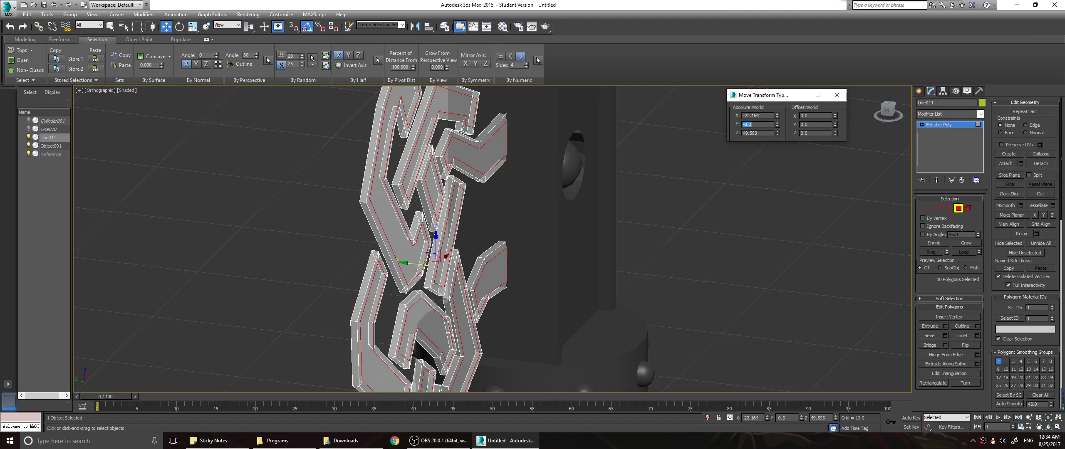
click(762, 124)
text(2)
key(Return)
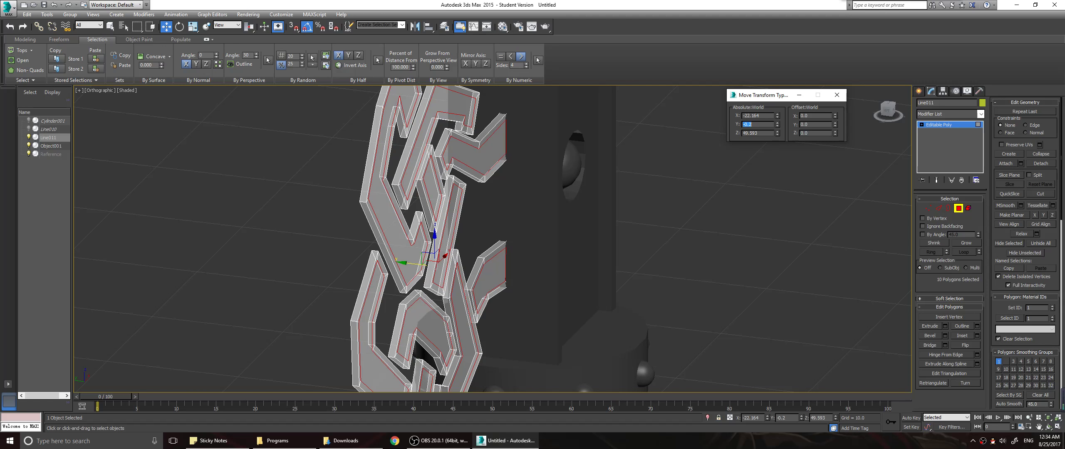
Make the bands' front vertices planar along the depth axis and set their absolute Y position to -0.3
alt+middle_drag(443, 180, 468, 191)
key(l)
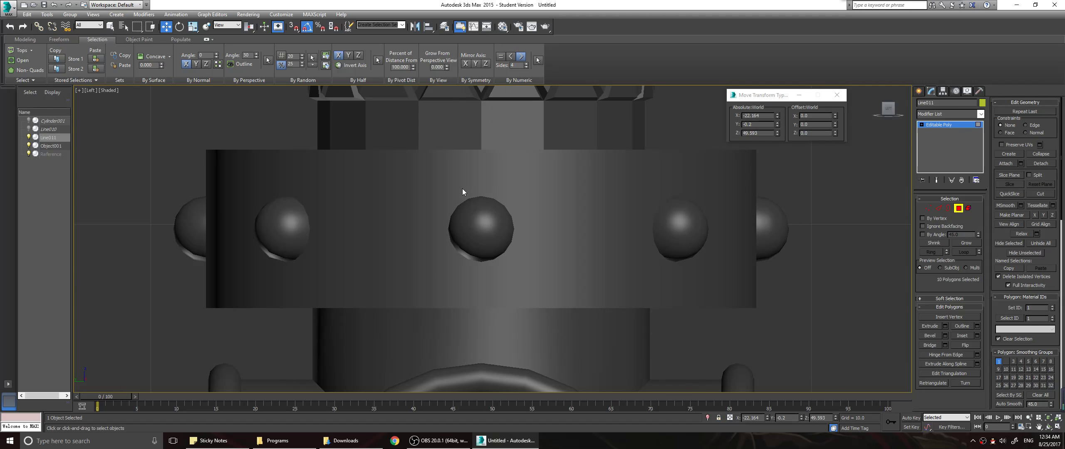
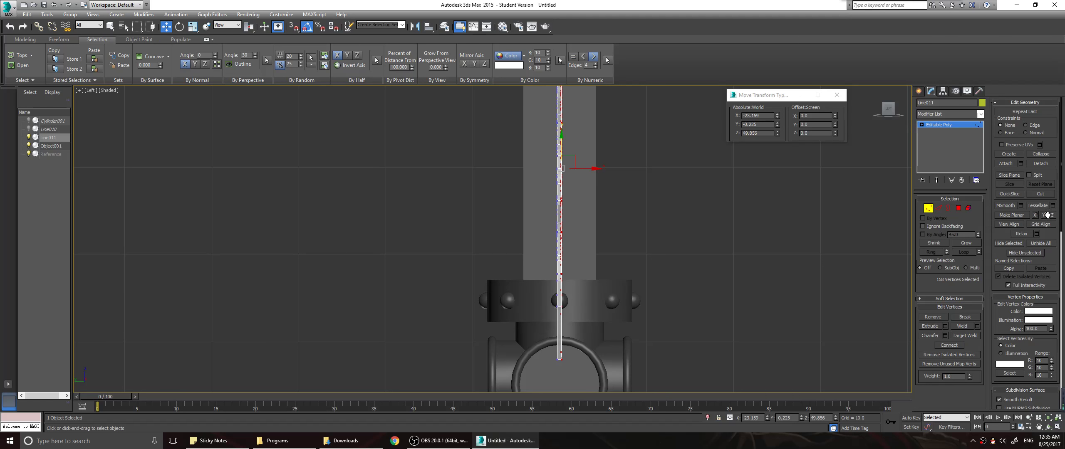
click(1053, 215)
scroll(672, 218, up, 1)
scroll(645, 214, down, 1)
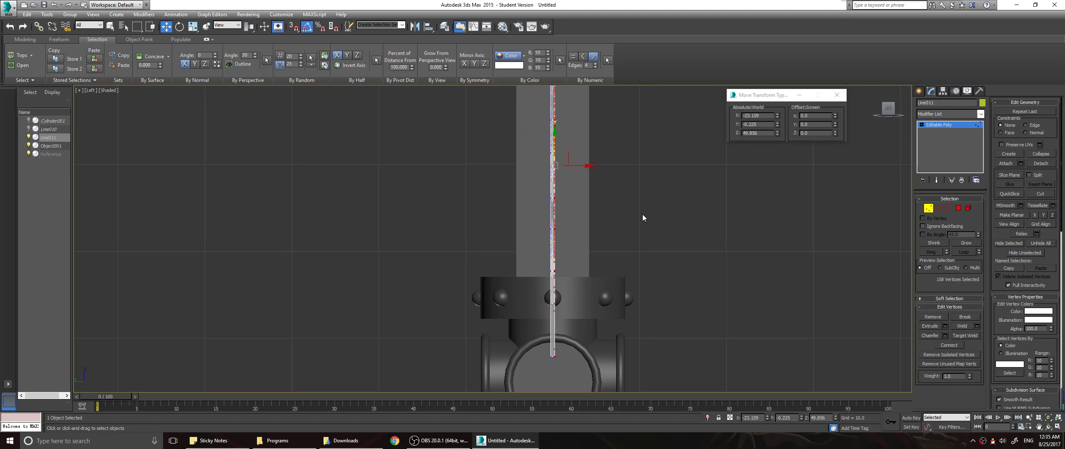
scroll(631, 204, up, 1)
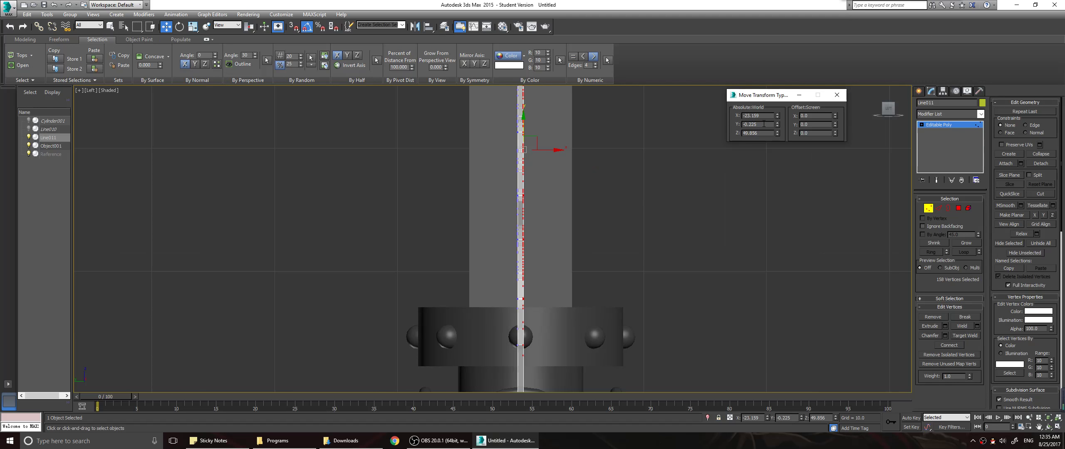
drag(757, 124, 750, 124)
text(3)
key(Return)
click(861, 281)
scroll(737, 263, down, 3)
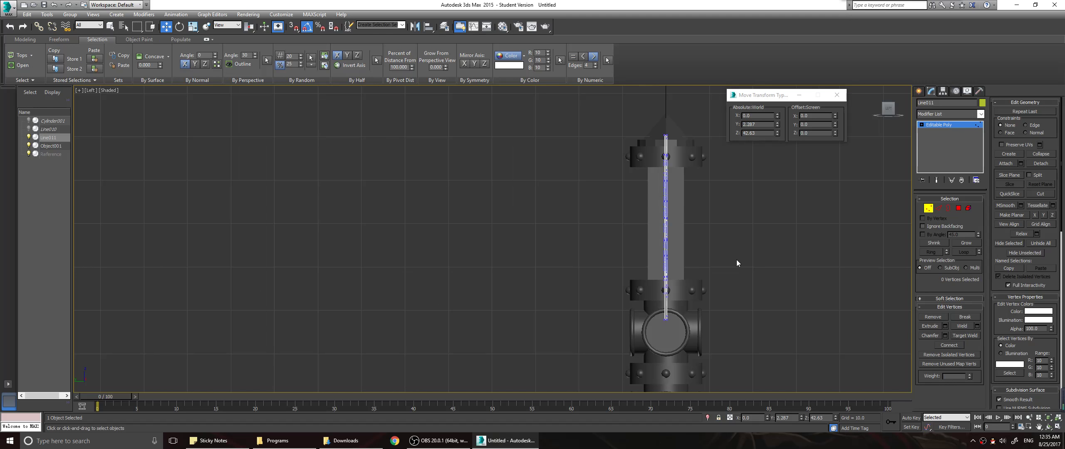
Select the bands' back vertices in the left view and set their absolute Y position to 0
drag(639, 119, 670, 346)
double_click(757, 124)
text(0)
key(Return)
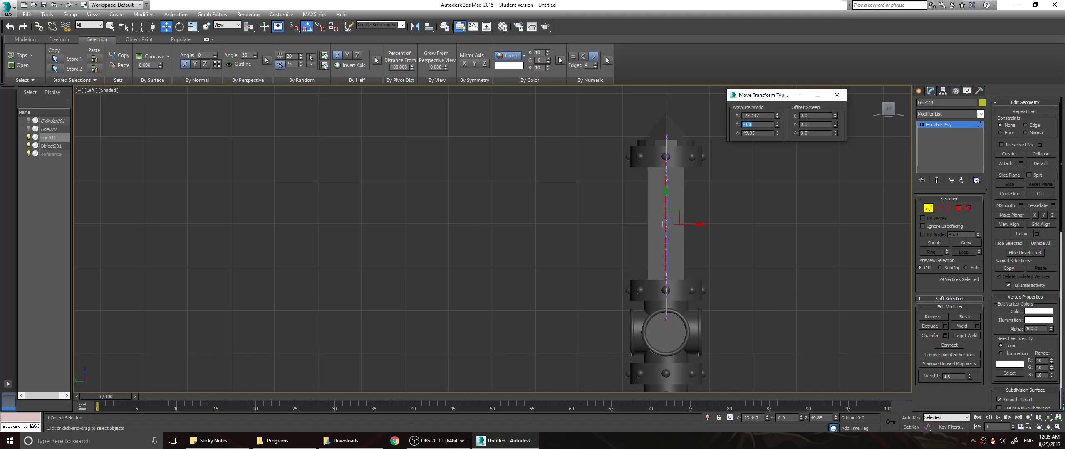
click(732, 218)
Select all the bands' front vertices in the left view and set their absolute Y position to -0.5
scroll(738, 218, up, 4)
scroll(669, 193, down, 2)
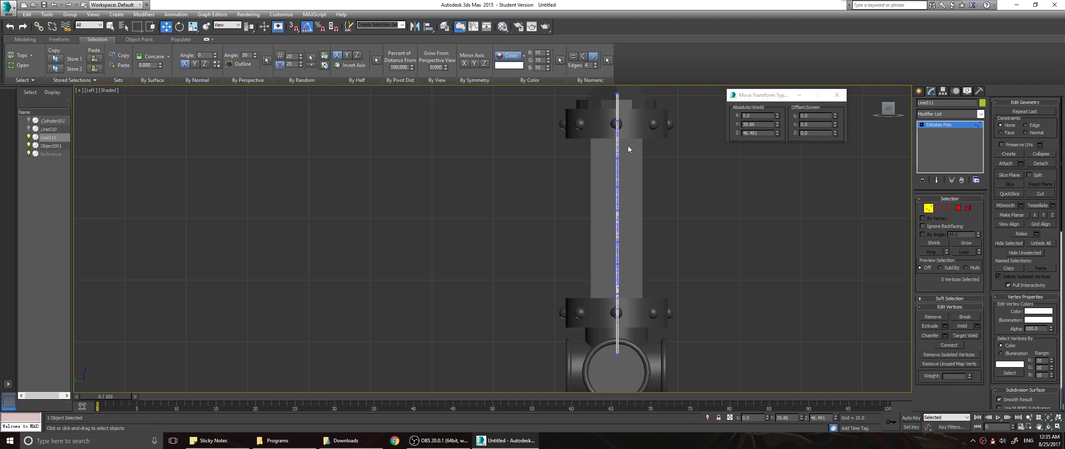
drag(617, 96, 690, 387)
click(751, 124)
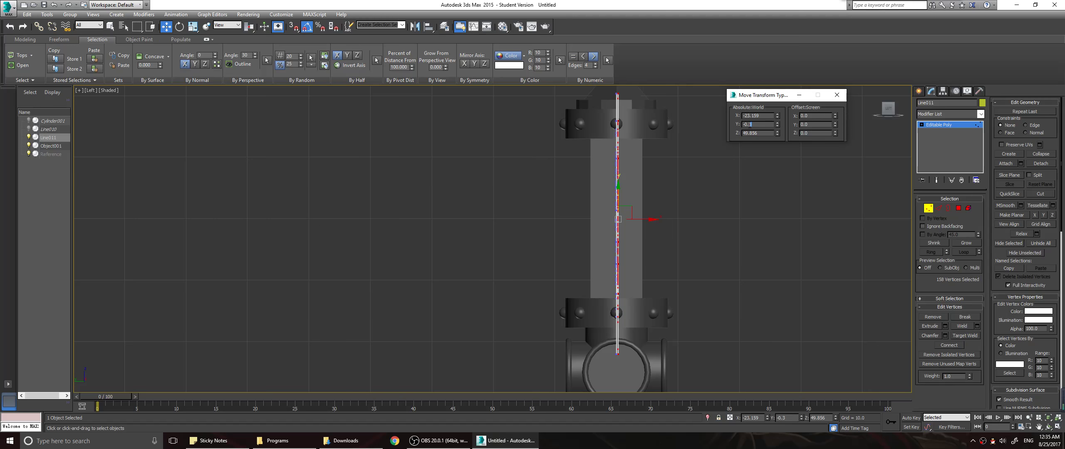
key(Return)
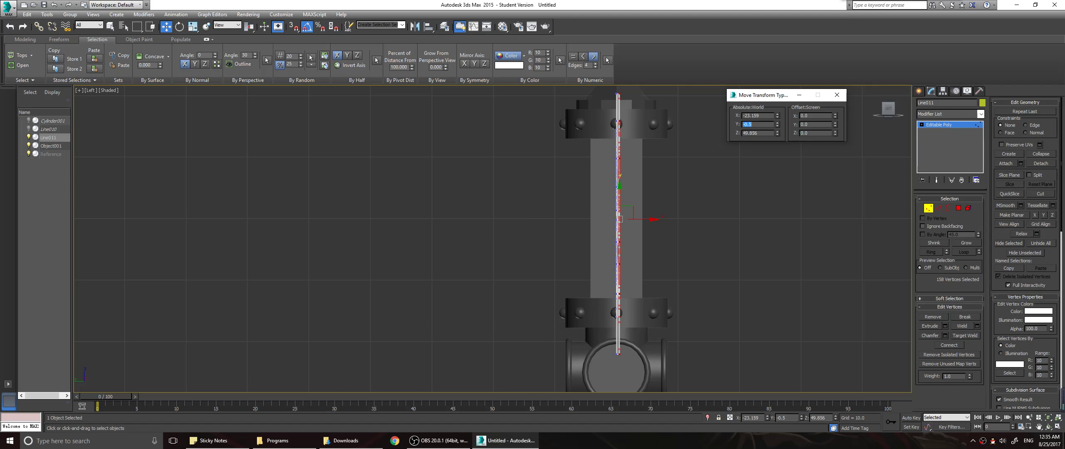
click(715, 207)
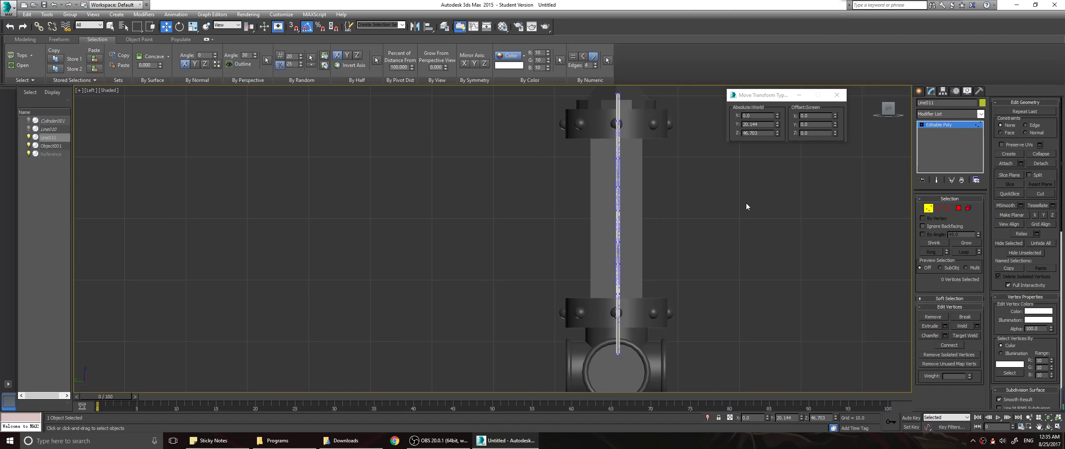
Extrude the ten inset front polygons of the bands inward with a height of -0.2, leaving a raised border
alt+middle_drag(746, 207, 672, 204)
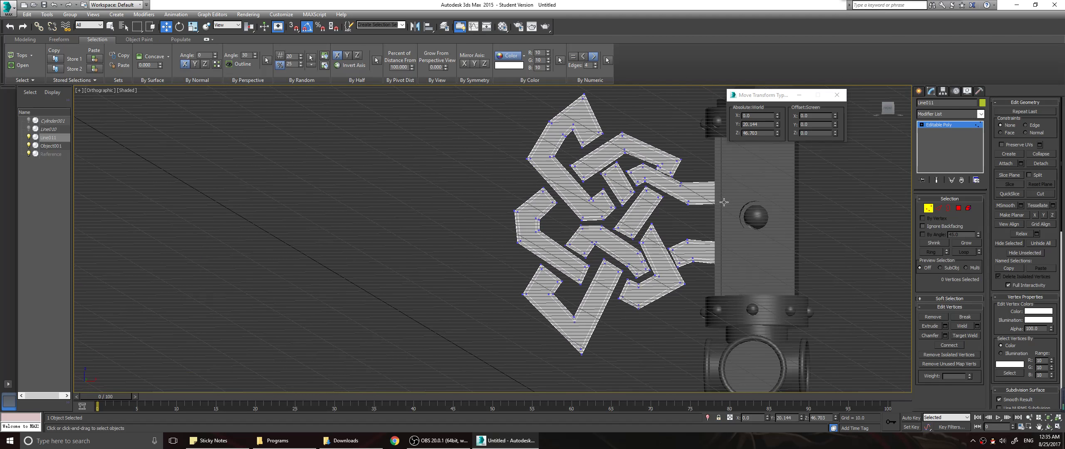
click(959, 209)
click(587, 126)
ctrl+click(630, 148)
ctrl+click(621, 175)
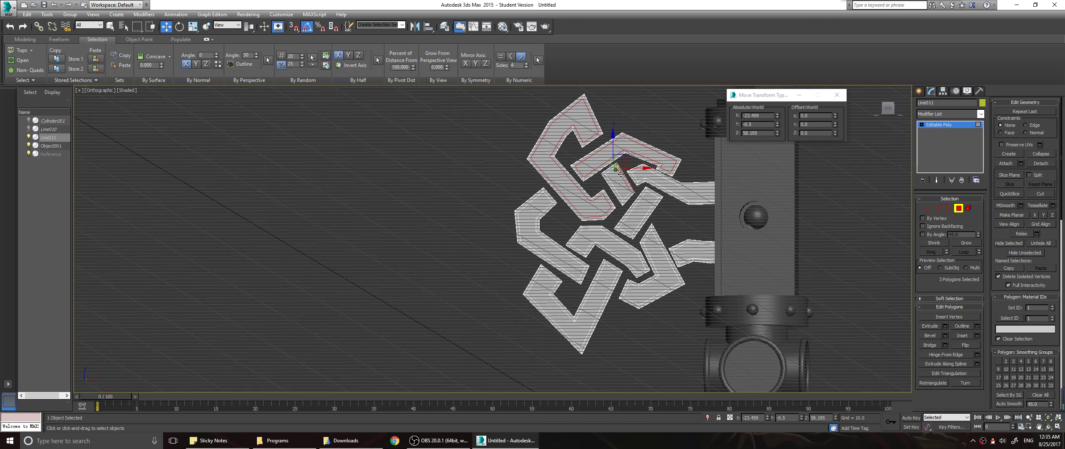
click(634, 162)
click(629, 146)
ctrl+click(562, 174)
ctrl+click(614, 177)
ctrl+click(657, 180)
ctrl+click(637, 212)
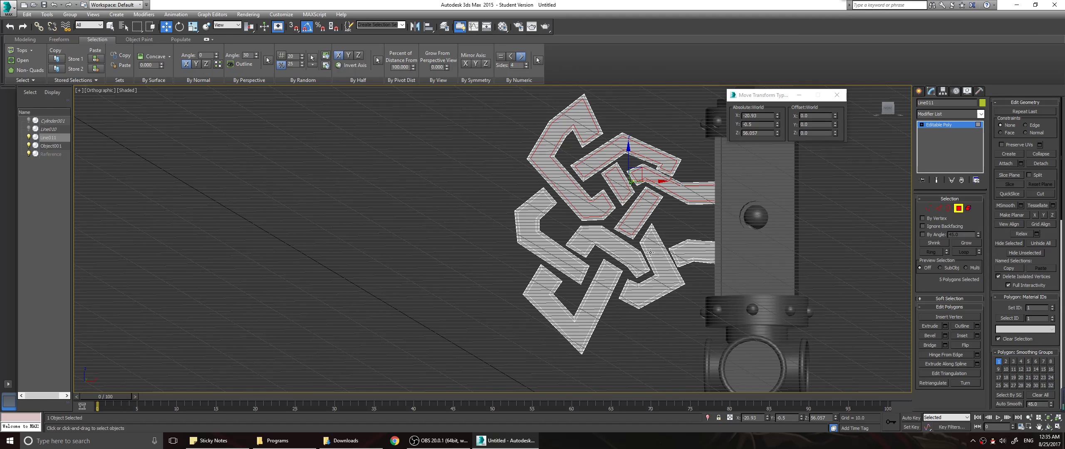
ctrl+click(651, 253)
ctrl+click(691, 253)
ctrl+click(609, 250)
ctrl+click(543, 291)
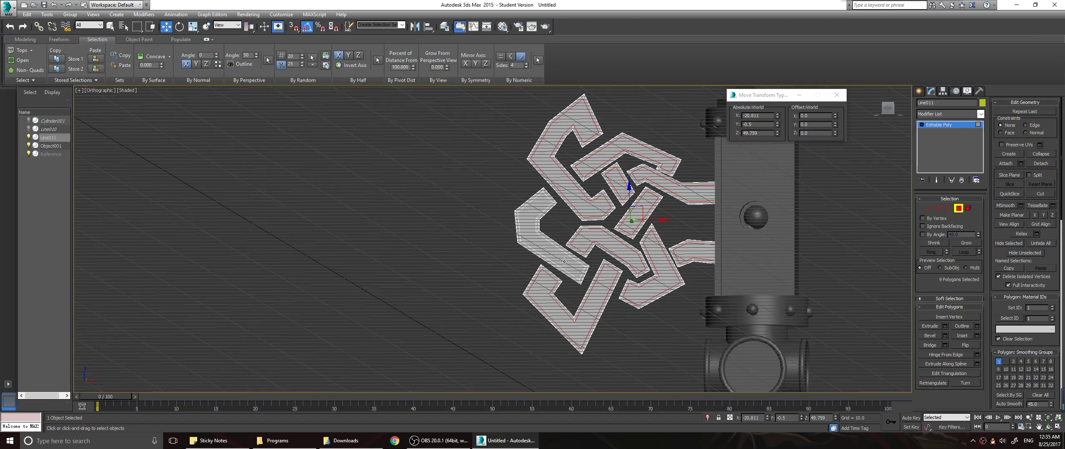
ctrl+click(530, 226)
click(944, 327)
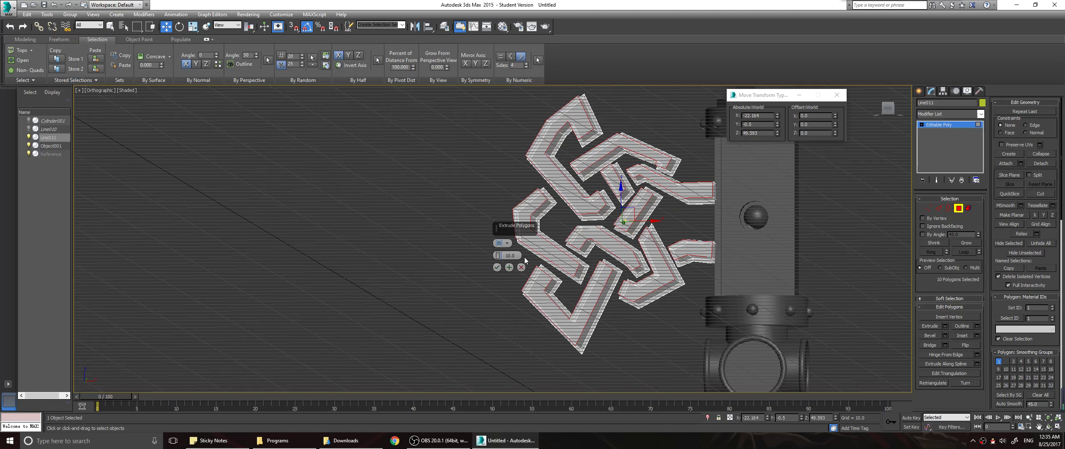
drag(497, 255, 497, 318)
drag(520, 256, 506, 256)
click(509, 255)
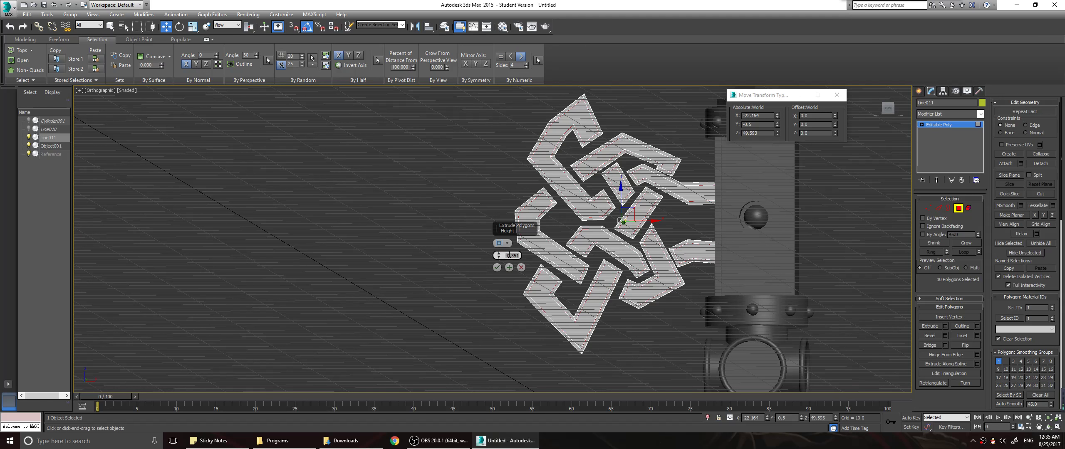
text(0.)
text(-)
alt+middle_drag(607, 270, 653, 218)
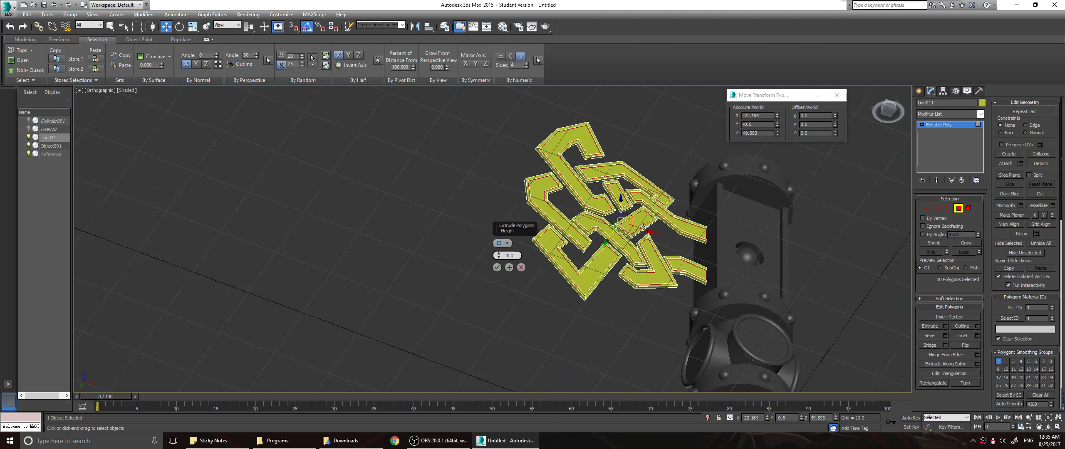
scroll(645, 239, up, 4)
mouse_move(610, 240)
alt+middle_down()
mouse_move(619, 281)
mouse_move(576, 300)
mouse_move(564, 292)
alt+middle_up()
click(497, 269)
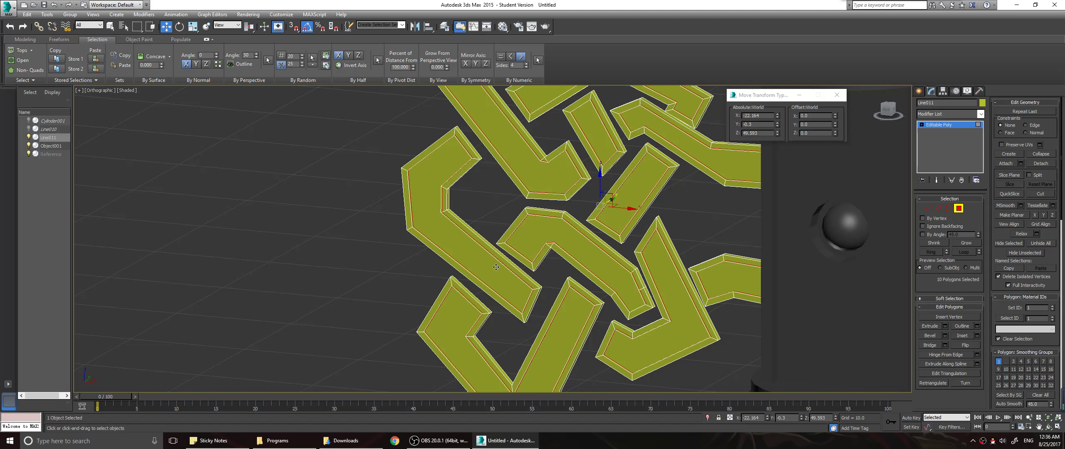
Check the recessed bands in the front view and unhide the handle ornament Line010 and the axe blade Cylinder001
scroll(568, 251, down, 3)
middle_drag(569, 252, 607, 227)
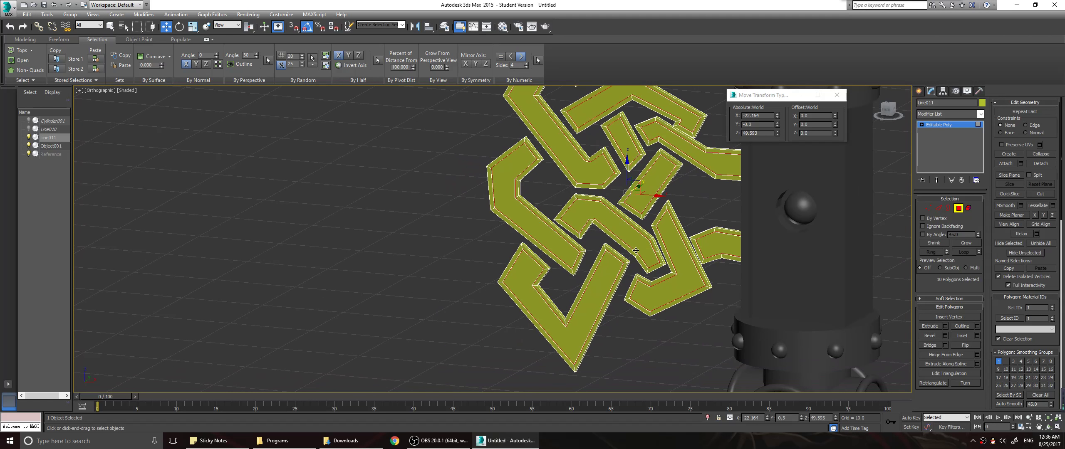
scroll(643, 212, down, 2)
mouse_move(652, 216)
alt+middle_down()
mouse_move(739, 213)
mouse_move(643, 217)
alt+middle_up()
key(f)
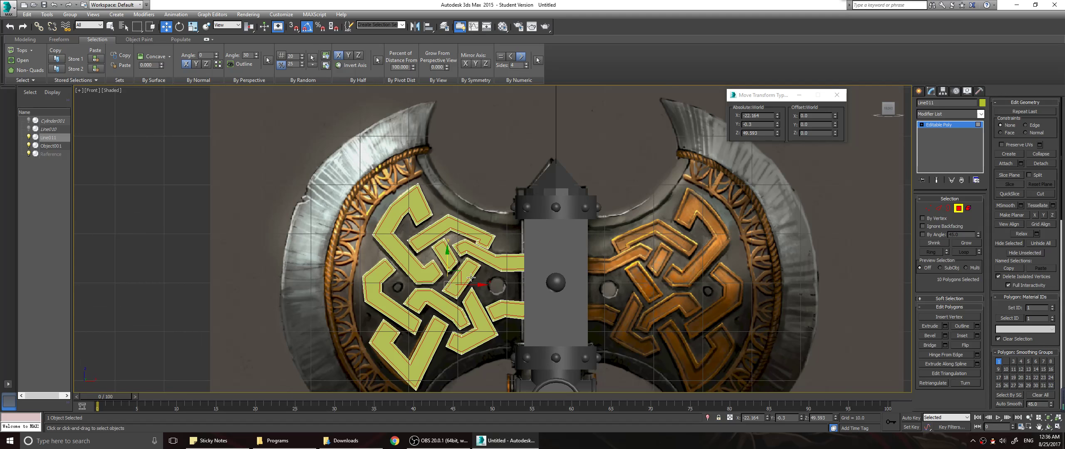
middle_drag(471, 281, 559, 250)
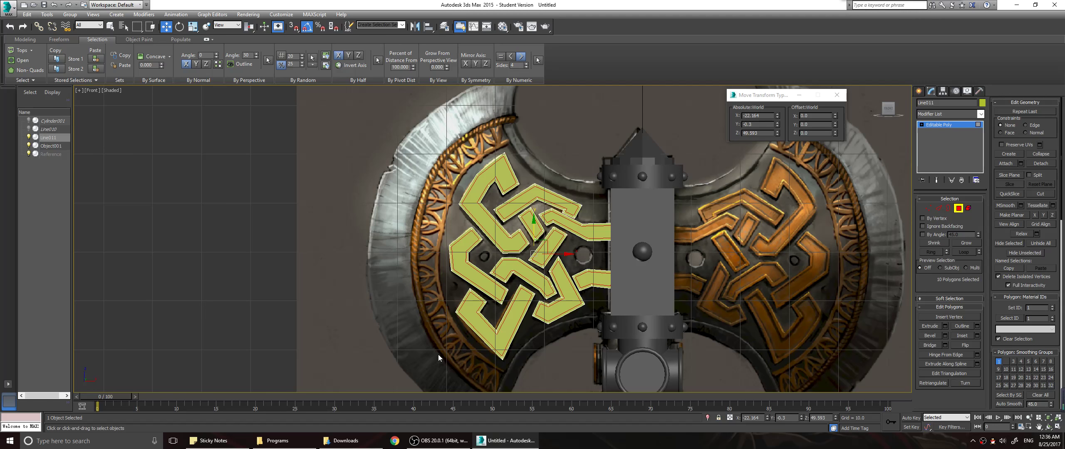
middle_drag(438, 358, 449, 355)
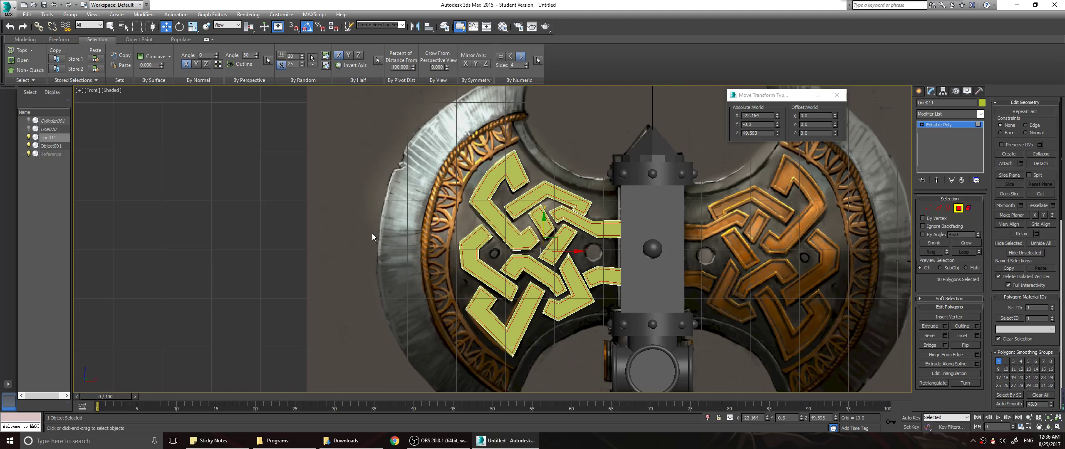
click(29, 129)
click(29, 121)
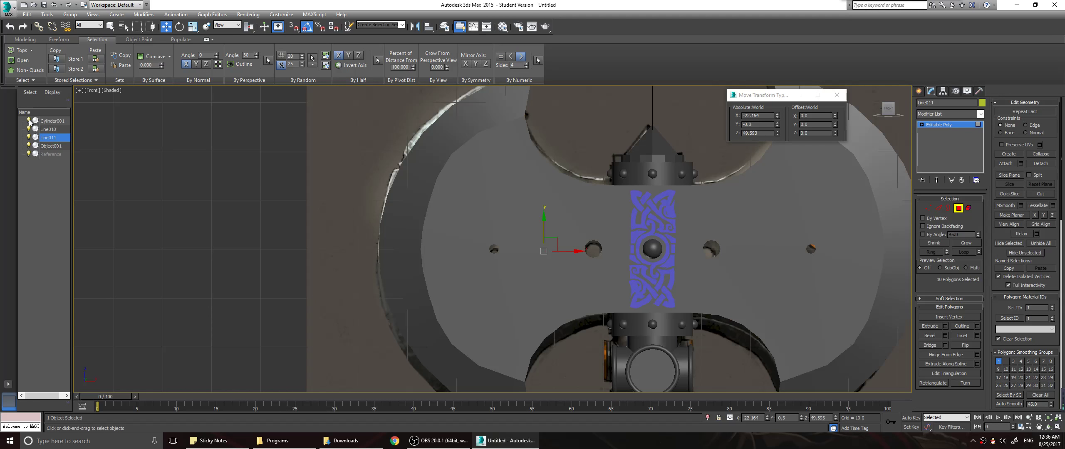
alt+middle_drag(406, 216, 505, 235)
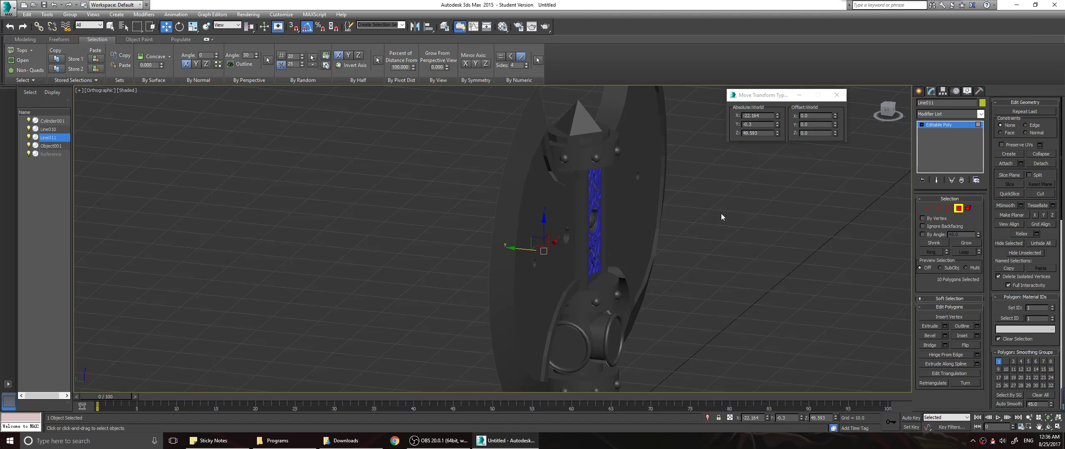
click(968, 208)
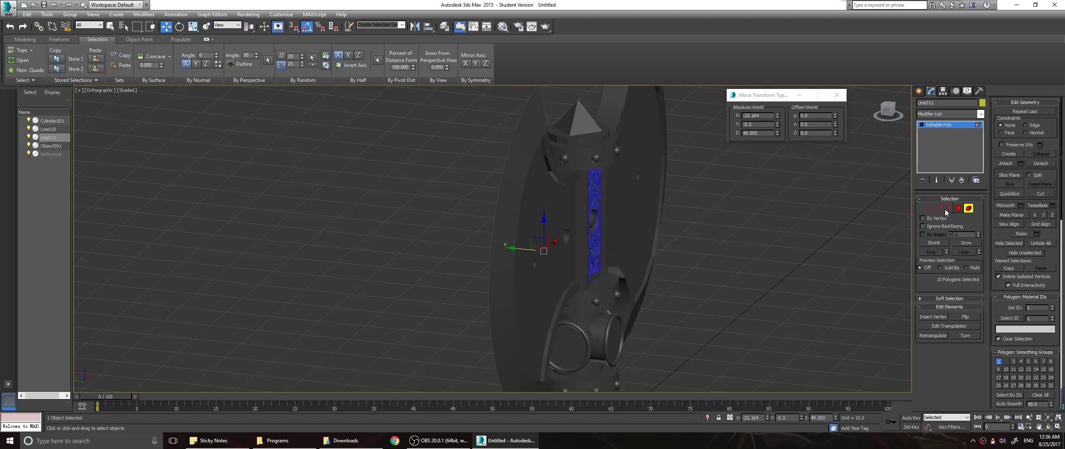
drag(430, 155, 694, 380)
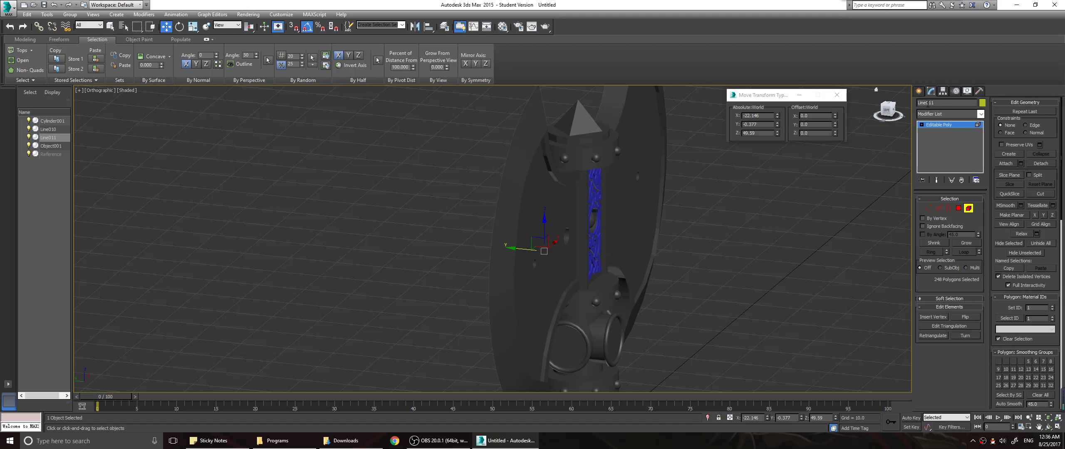
click(893, 146)
click(931, 125)
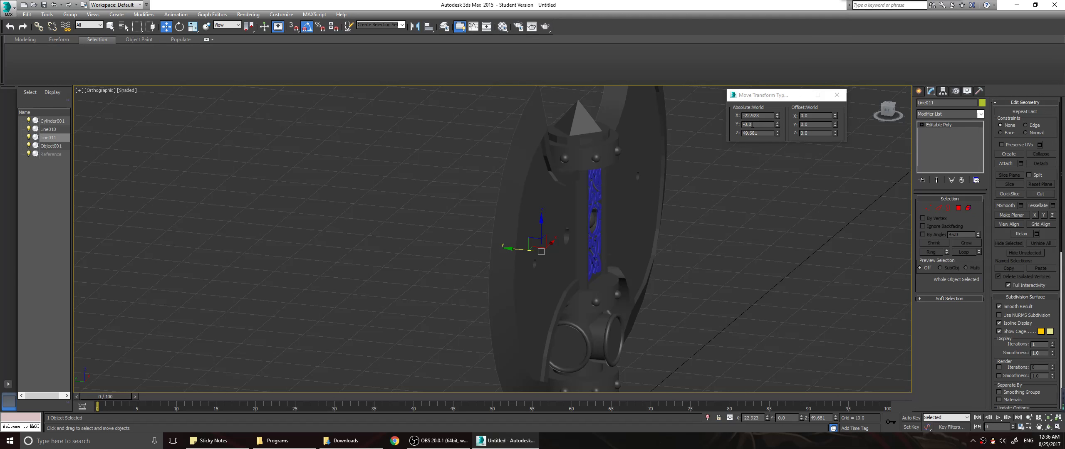
click(620, 270)
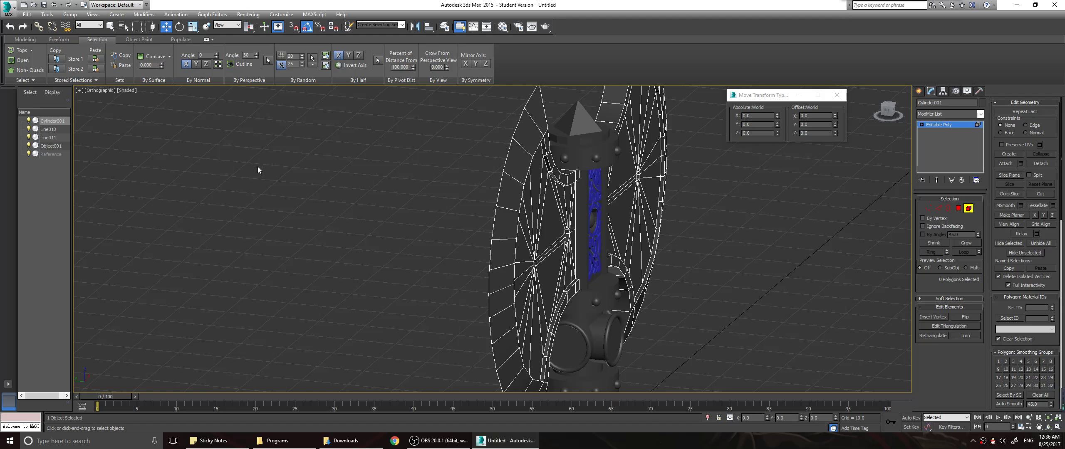
click(48, 137)
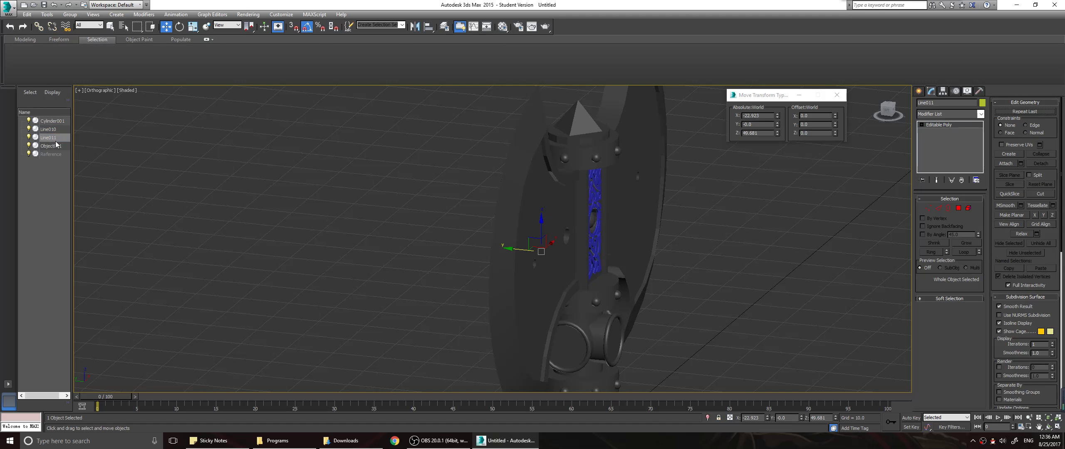
click(48, 129)
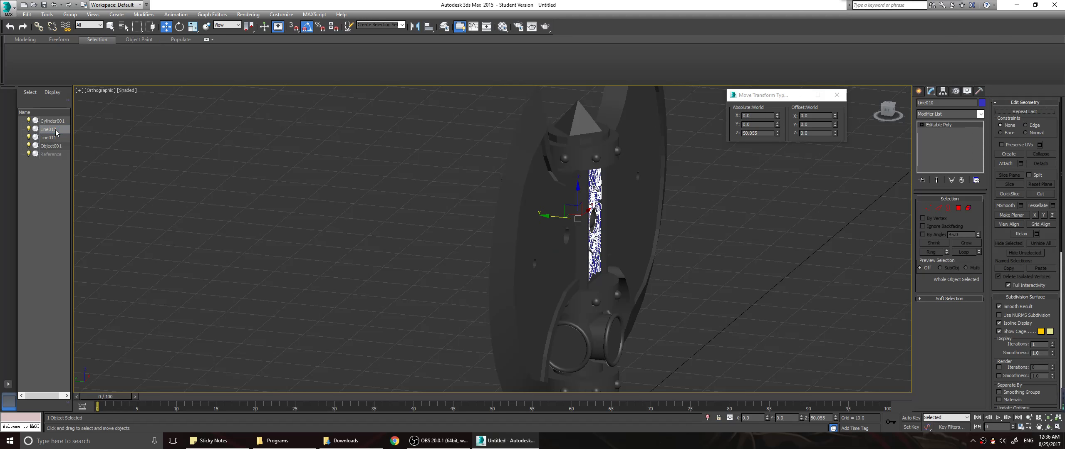
click(387, 269)
click(48, 138)
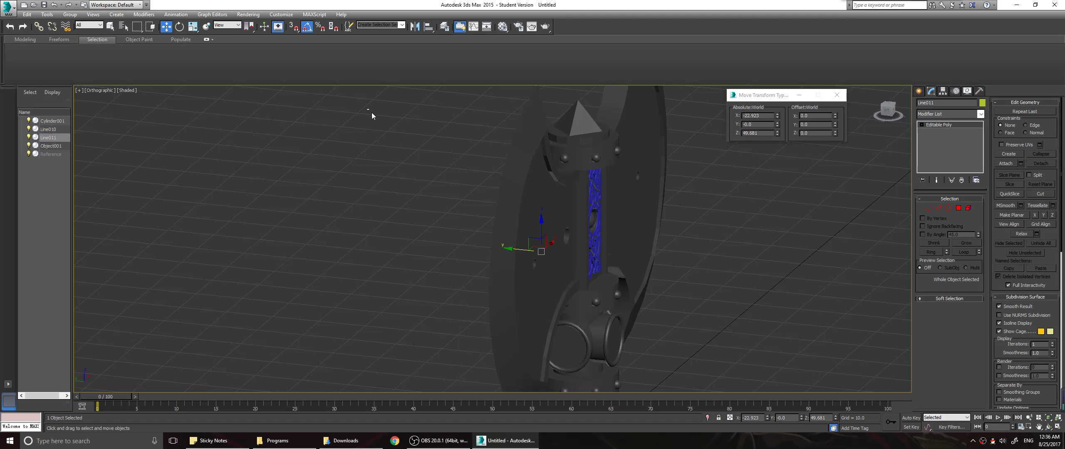
drag(370, 113, 606, 376)
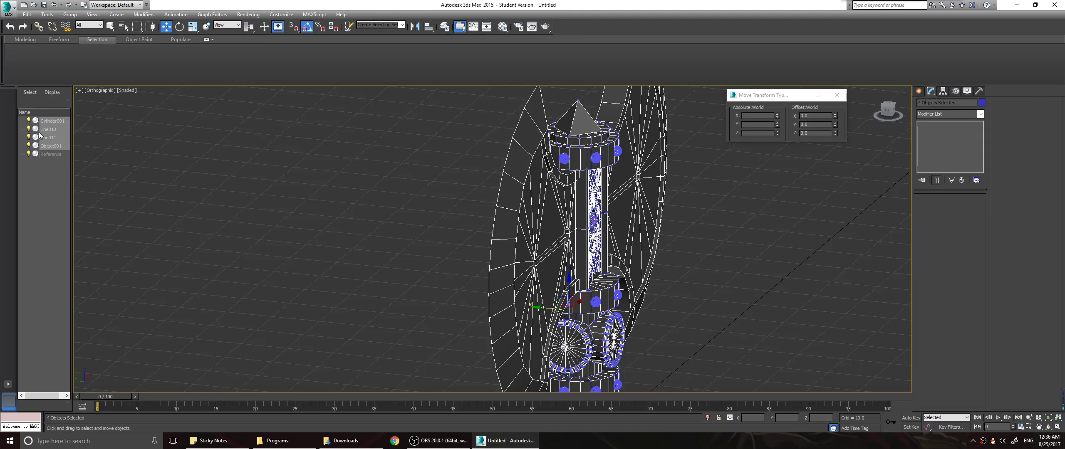
right_click(53, 151)
click(44, 162)
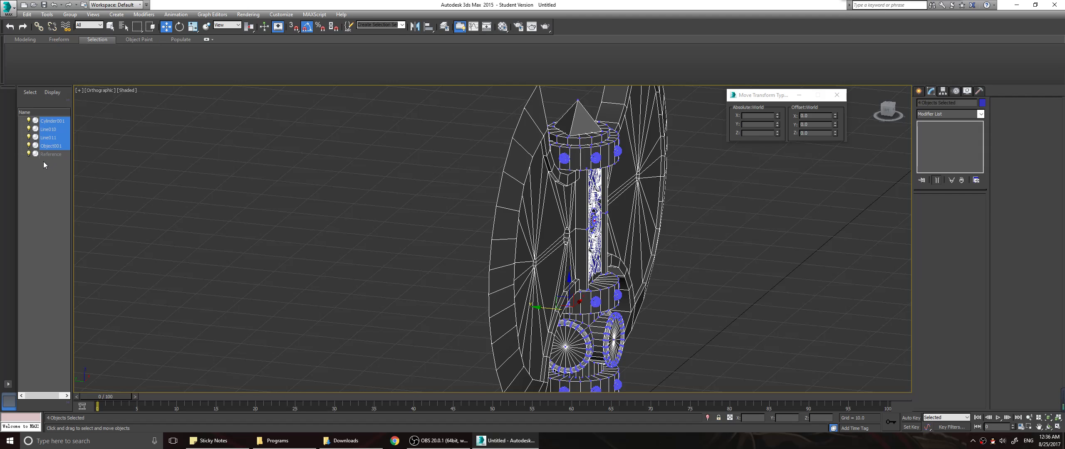
click(44, 156)
click(49, 137)
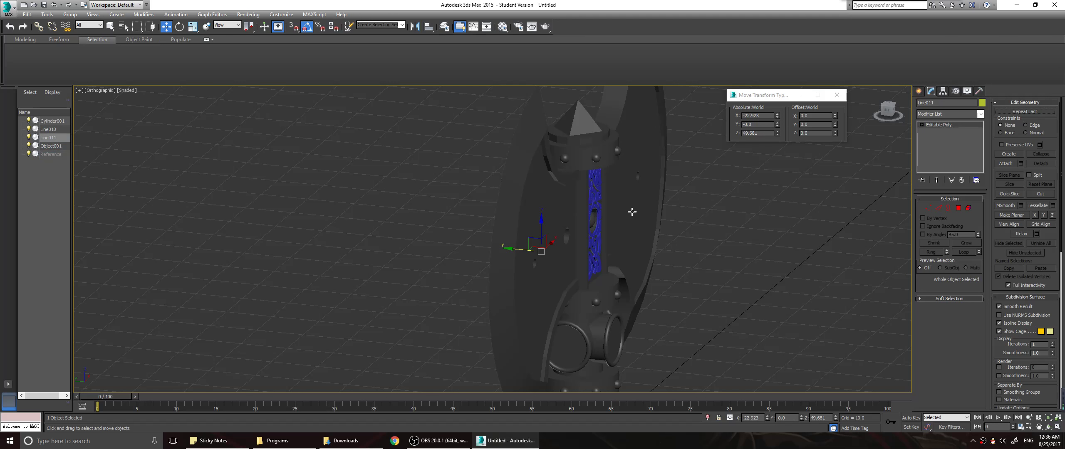
Select a vertex at the rim of the larger hole in the axe blade Cylinder001 and read its absolute Y position
click(61, 121)
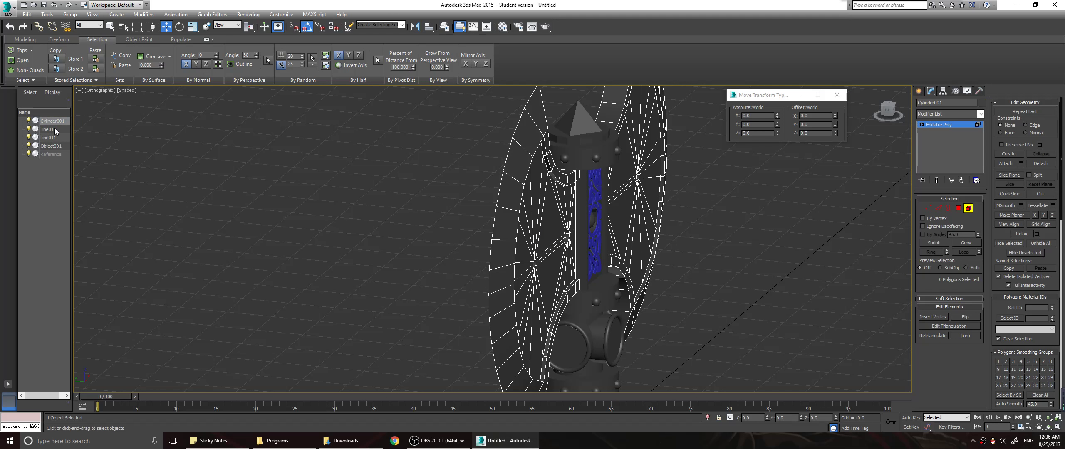
scroll(636, 271, up, 5)
key(1)
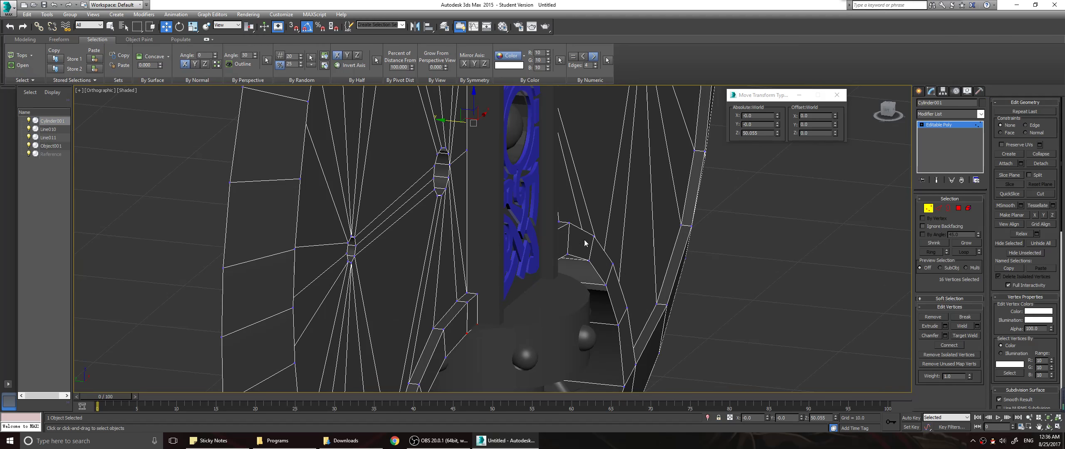
click(441, 194)
click(755, 124)
click(775, 185)
Select the band pattern Line011 and hide the axe blade Cylinder001
click(56, 130)
click(52, 137)
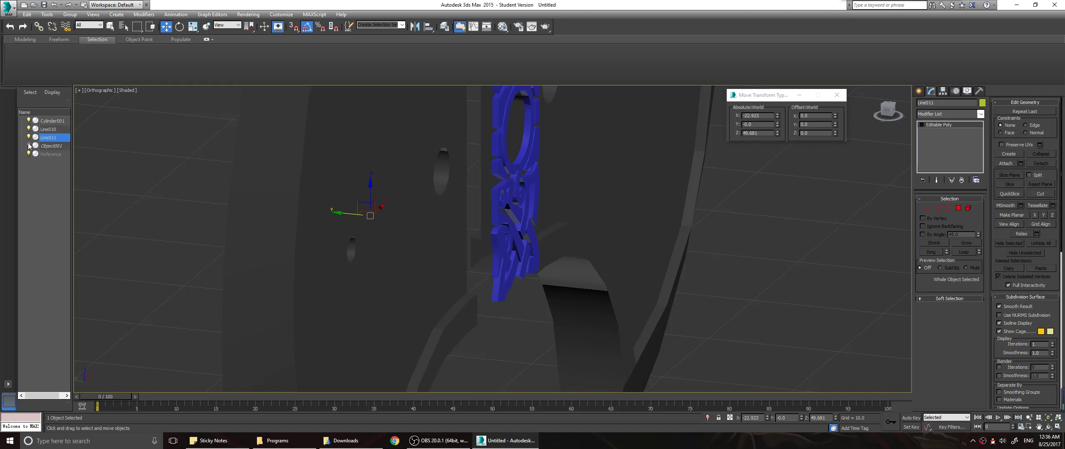
click(29, 112)
click(28, 113)
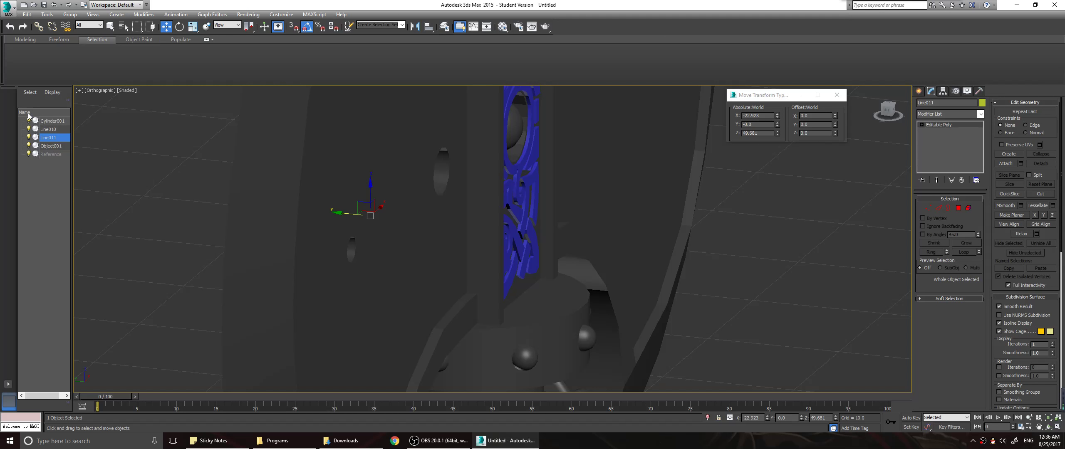
click(28, 121)
alt+middle_drag(275, 201, 410, 229)
double_click(751, 125)
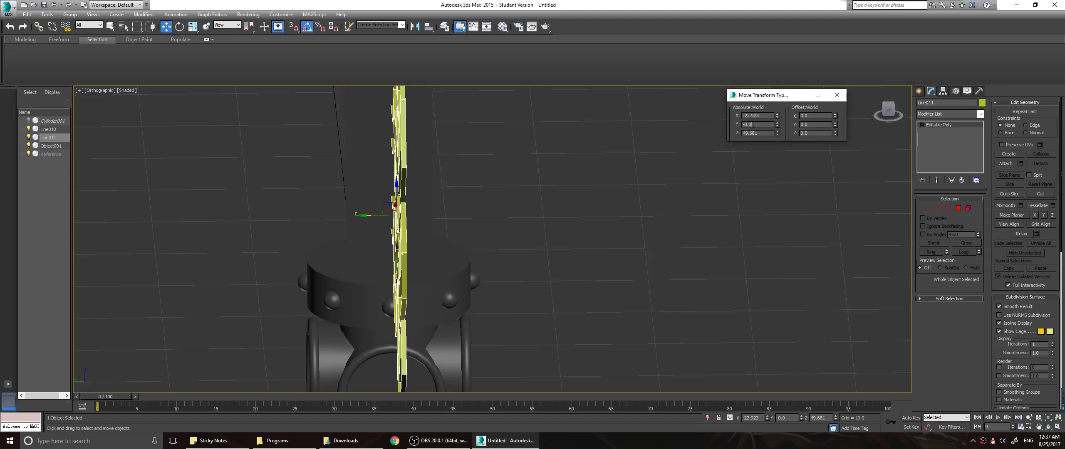
key(BackSpace)
click(773, 181)
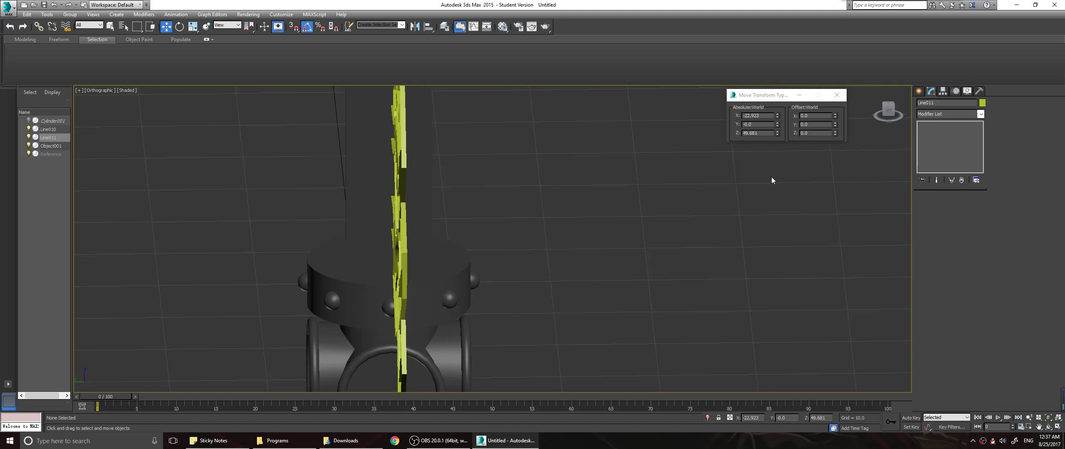
Reselect the band pattern Line011 in the left view and select all of its band elements
key(f)
key(l)
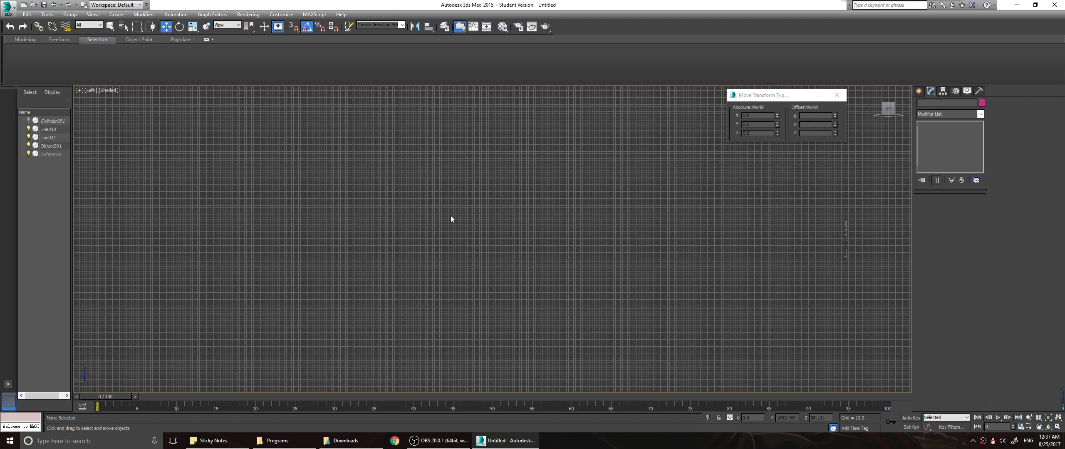
click(52, 139)
key(z)
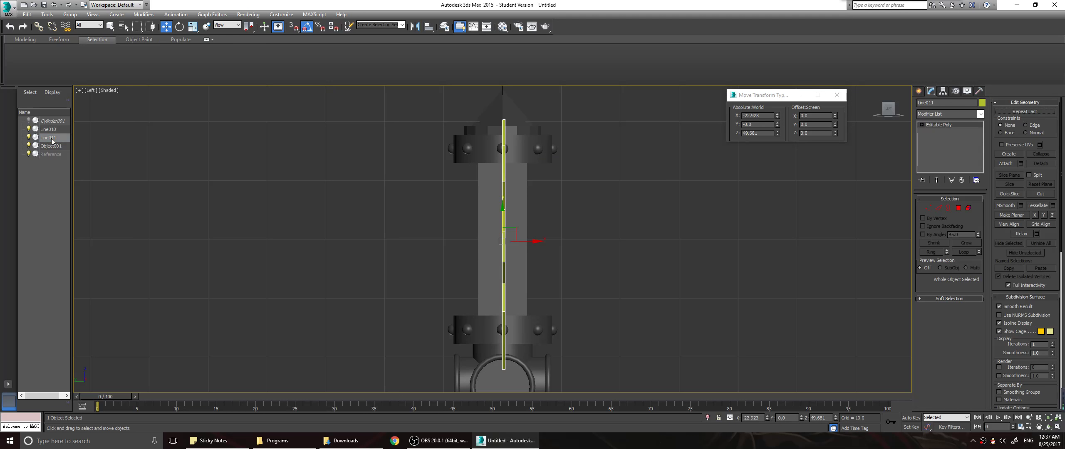
scroll(479, 249, up, 6)
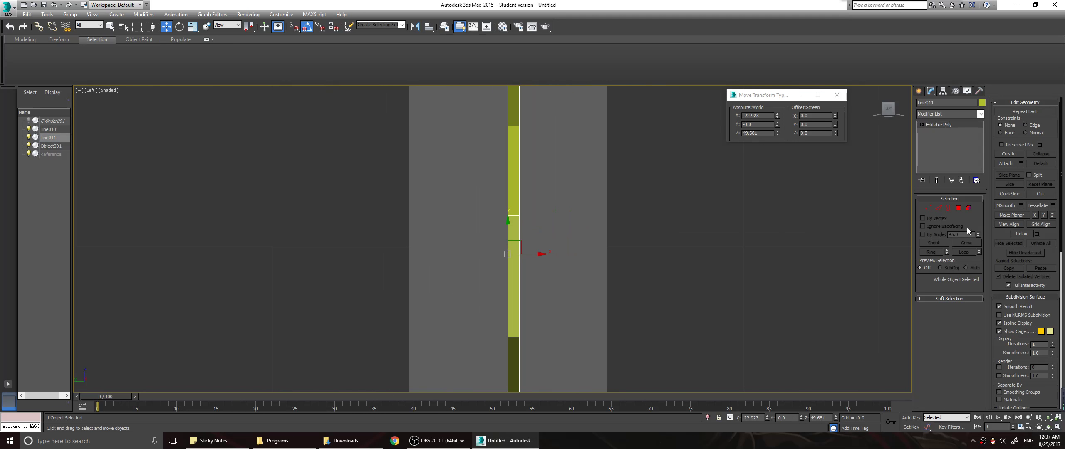
click(969, 209)
scroll(736, 246, down, 5)
middle_drag(740, 247, 642, 233)
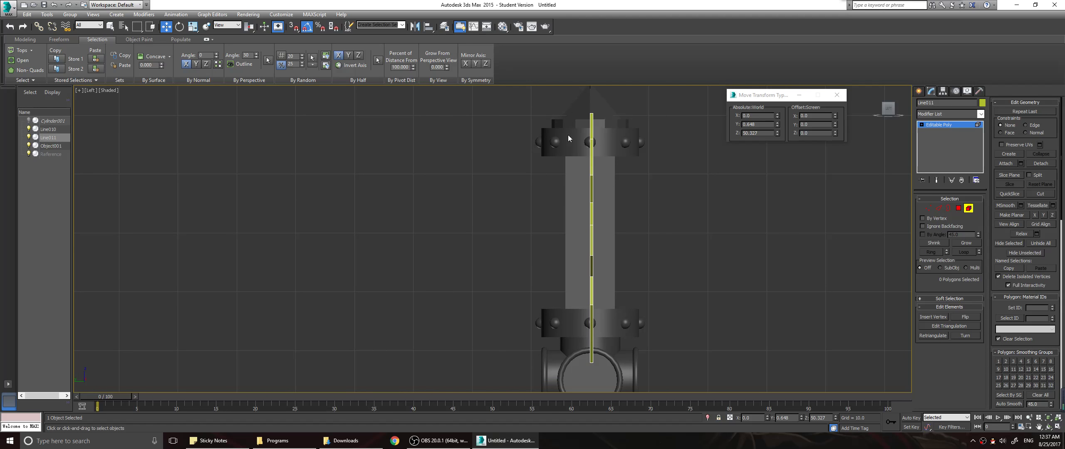
drag(658, 375, 652, 358)
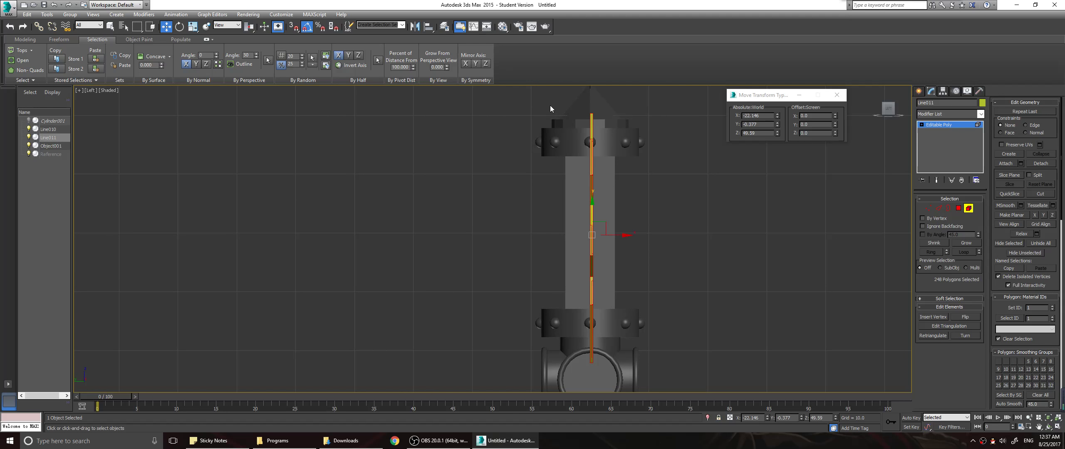
Switch to Sticky Notes and write the offset value -1.7 on a new line of the open note
scroll(605, 219, up, 4)
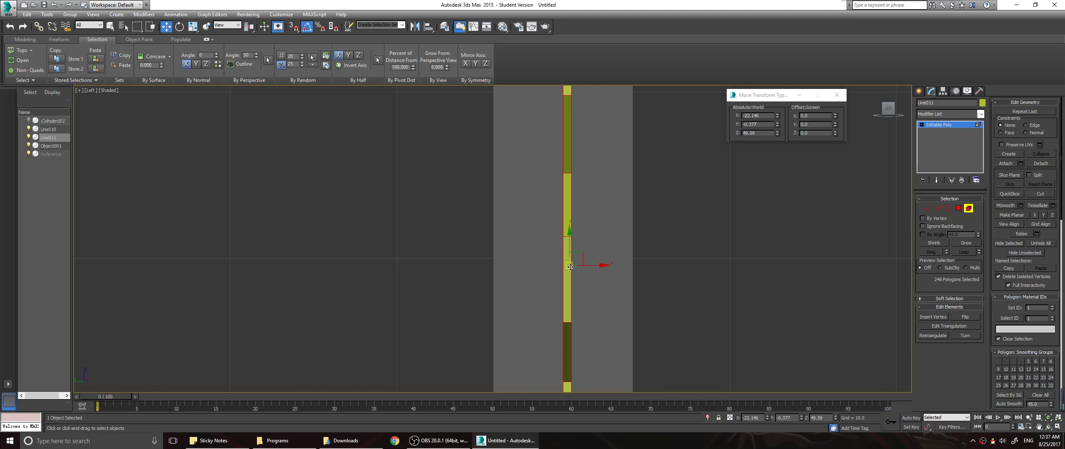
scroll(560, 263, up, 5)
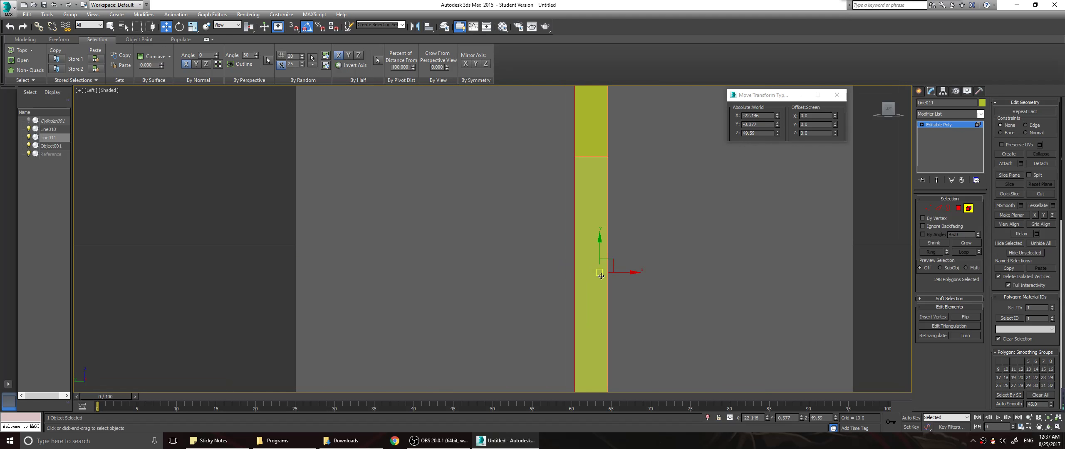
scroll(636, 291, down, 4)
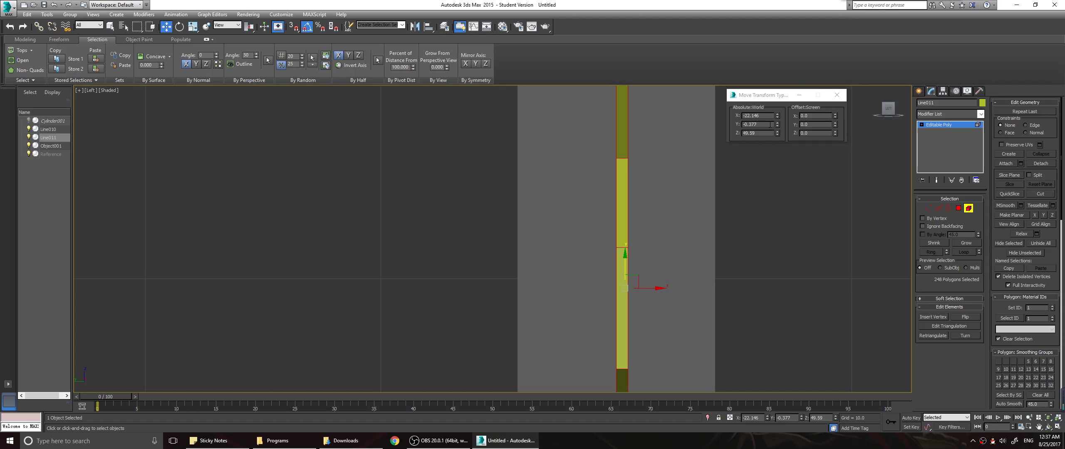
click(748, 124)
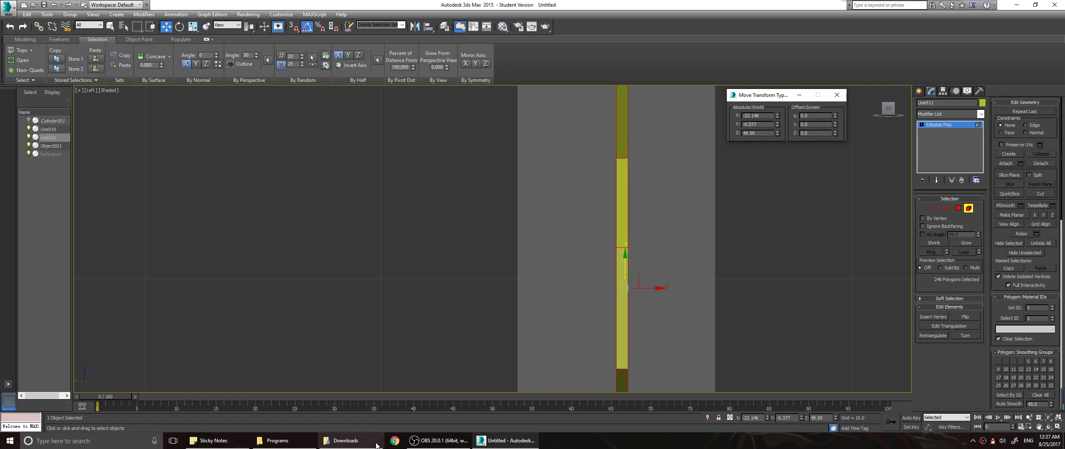
click(213, 441)
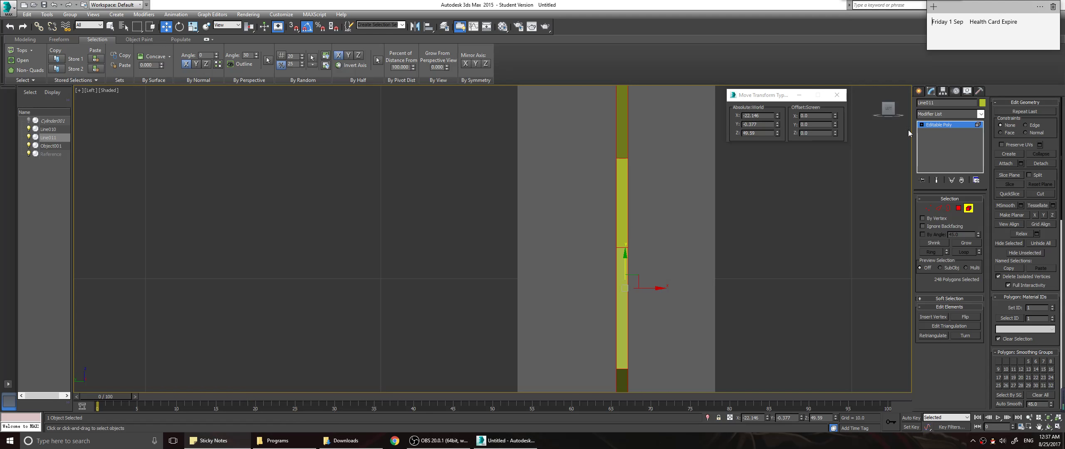
click(1024, 32)
key(Return)
text(-1.7)
Set the absolute Y position of the selected band elements to -2.077, moving them toward the front of the axe blade
click(752, 124)
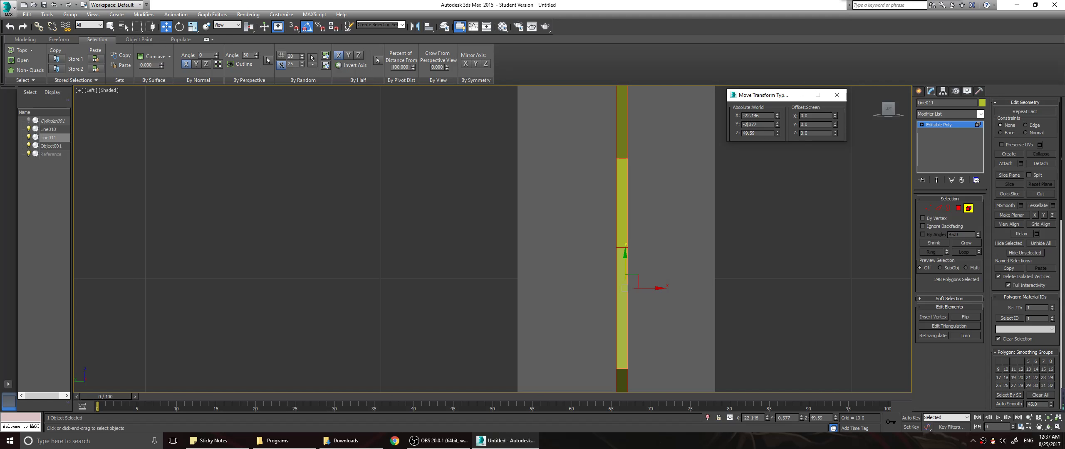
text(-2.077)
key(Return)
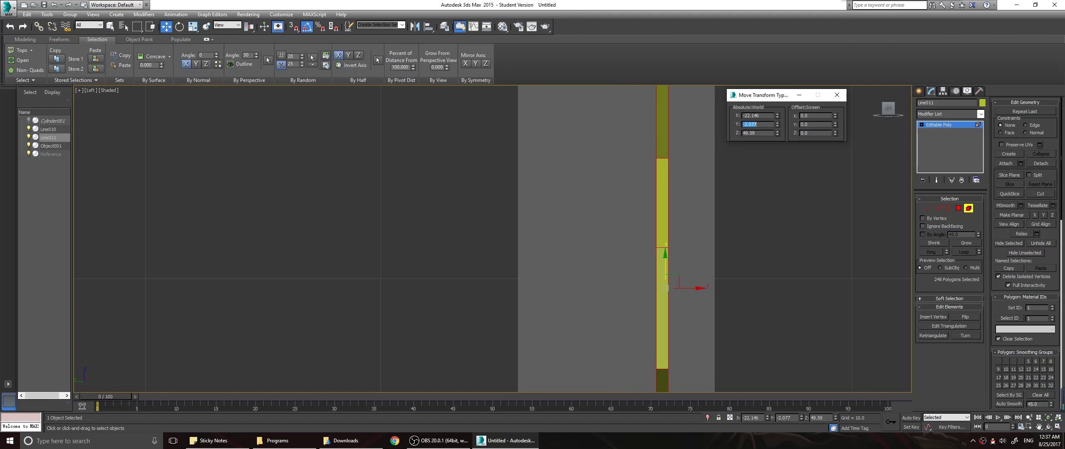
scroll(697, 220, down, 5)
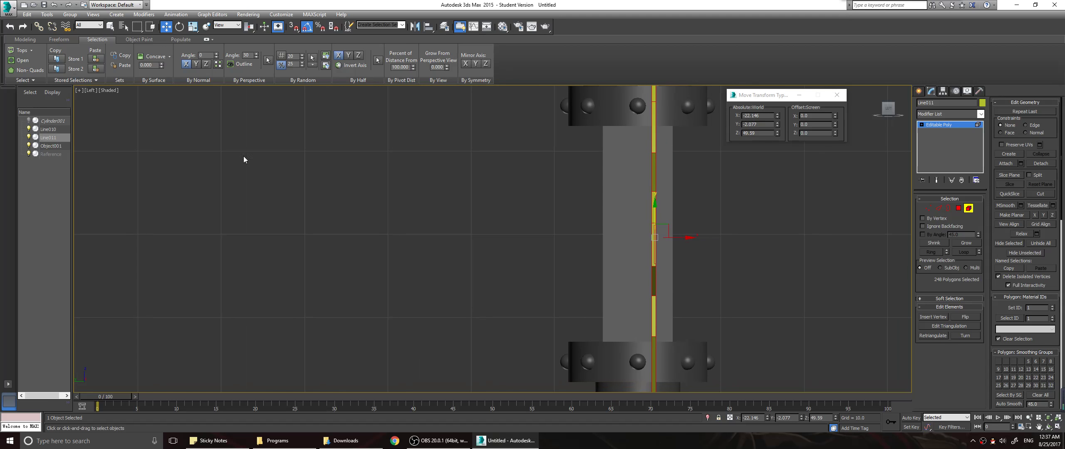
Unhide the axe blade Cylinder001 and bring the whole blade with the band pattern into view
click(30, 121)
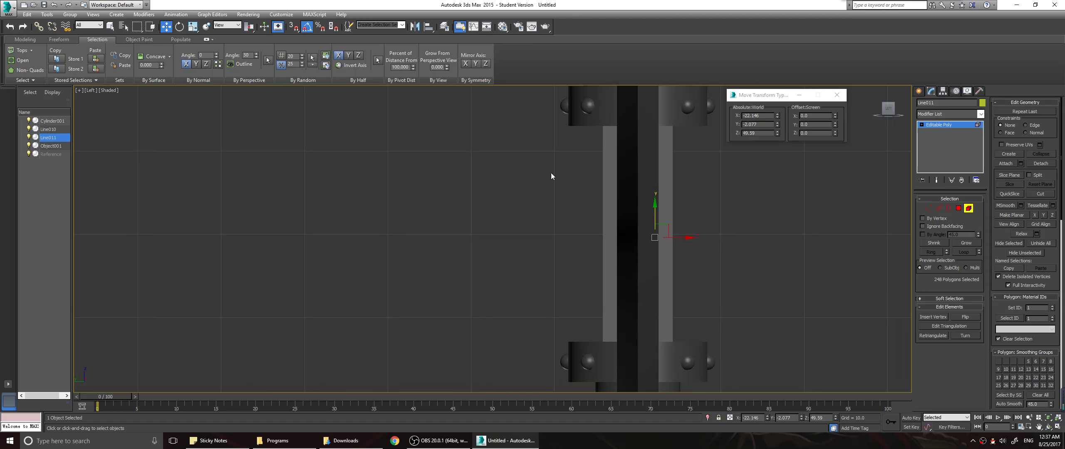
alt+middle_drag(724, 235, 702, 261)
scroll(668, 234, down, 2)
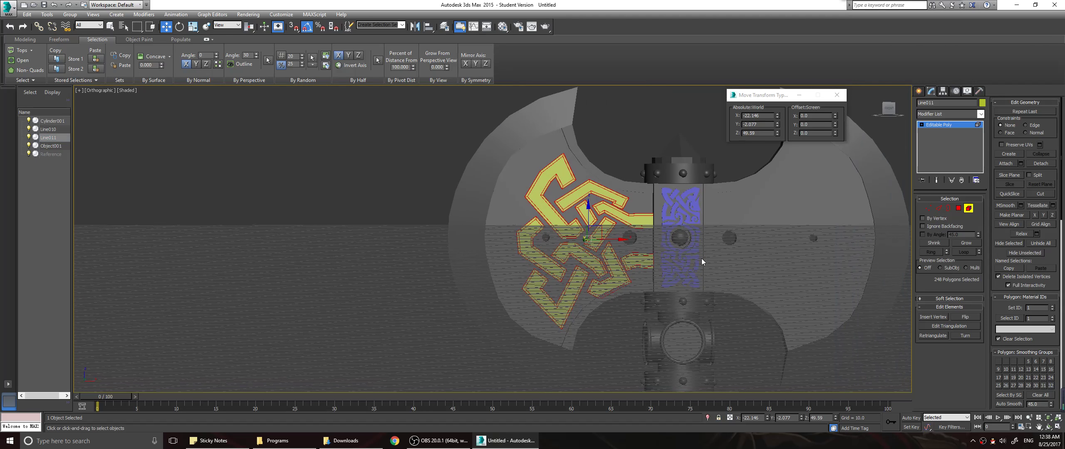
Move only the pivot of the band pattern Line011 to absolute X 0 and Y 0
click(943, 91)
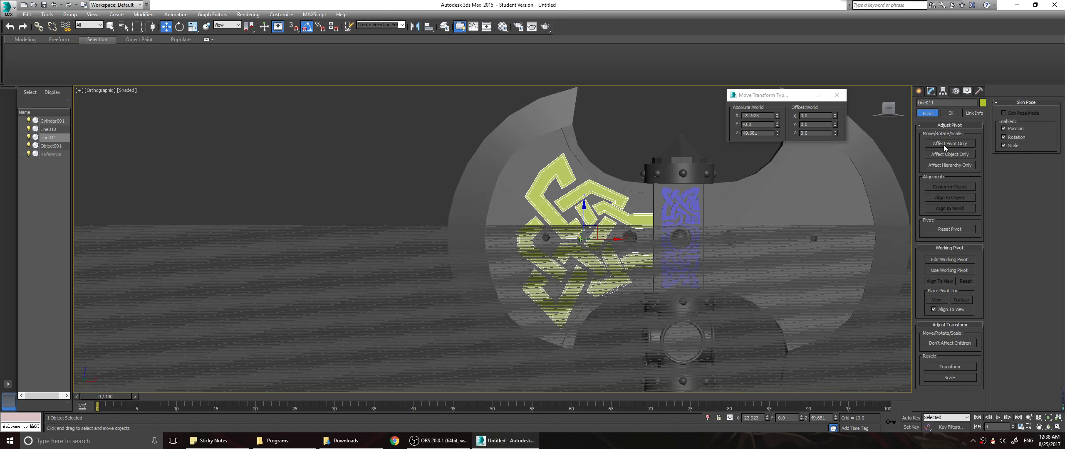
click(944, 144)
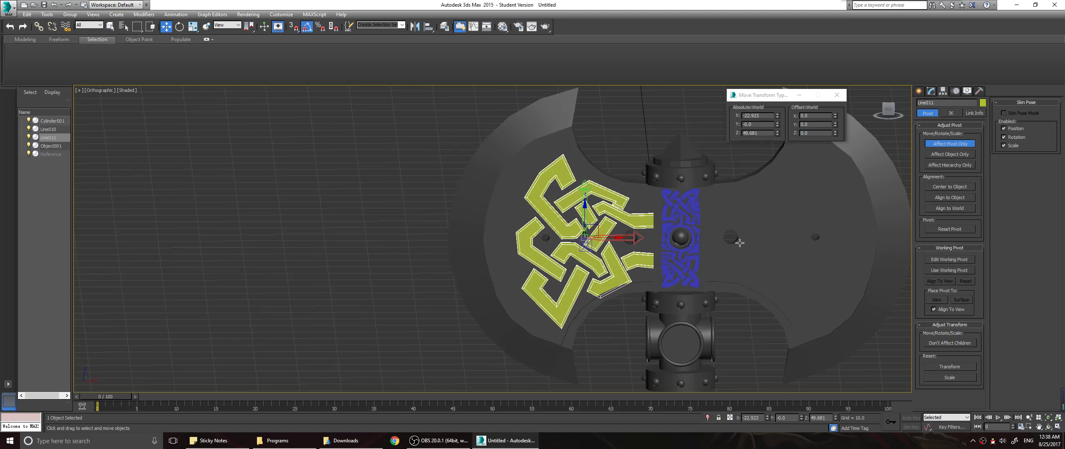
right_click(777, 116)
right_click(777, 125)
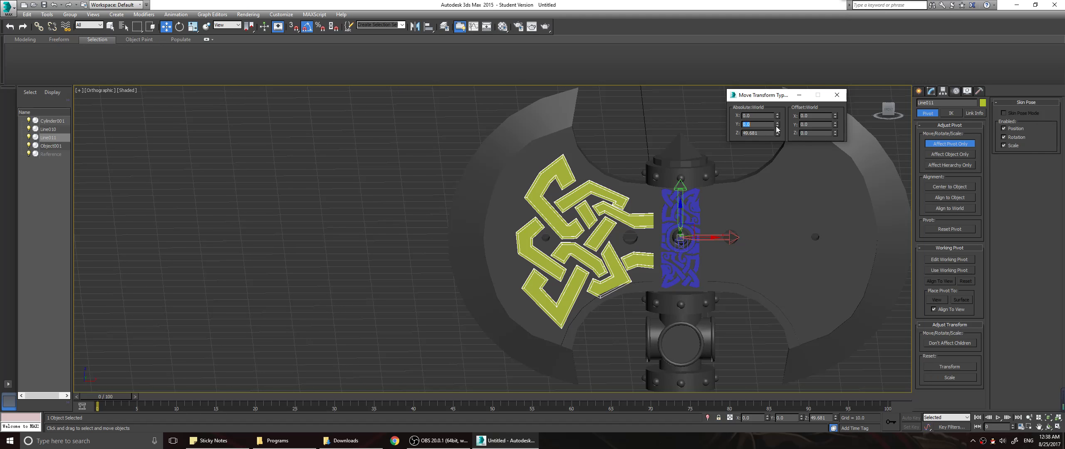
click(837, 95)
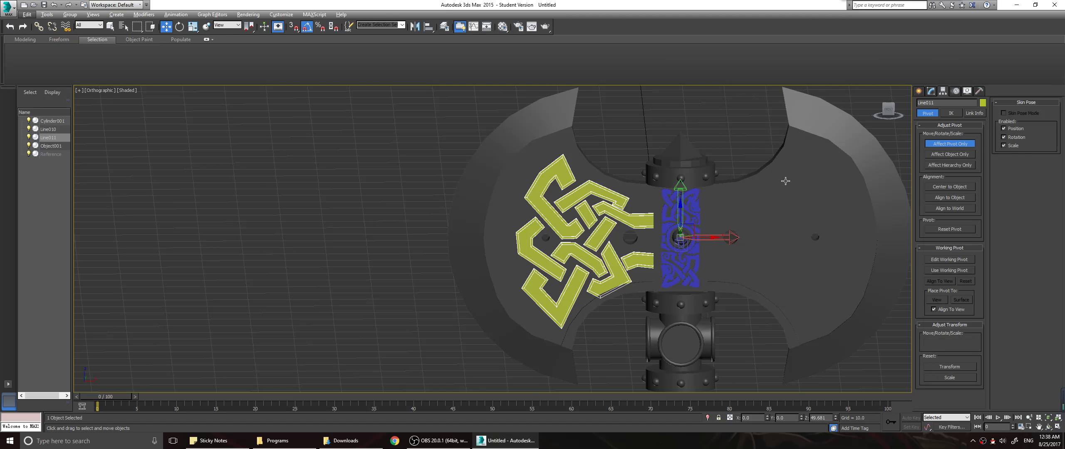
Select the axe handle Object001 and copy the absolute Z coordinate of its selected vertex at the round boss
click(46, 129)
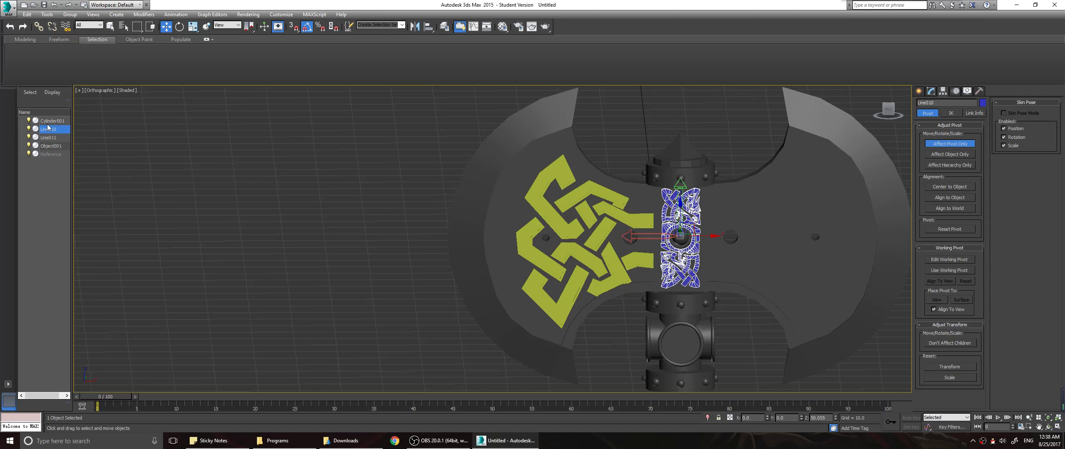
click(51, 121)
click(51, 145)
scroll(735, 299, up, 5)
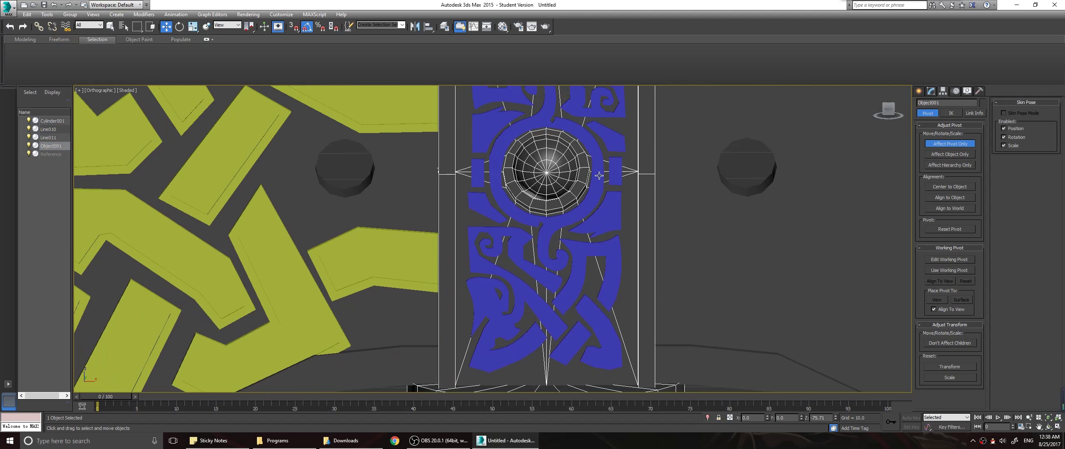
click(931, 91)
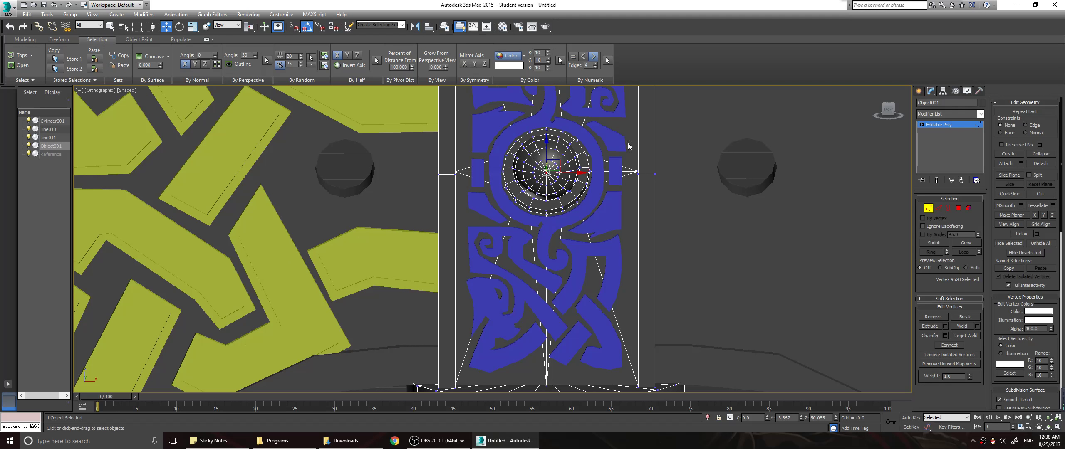
right_click(166, 26)
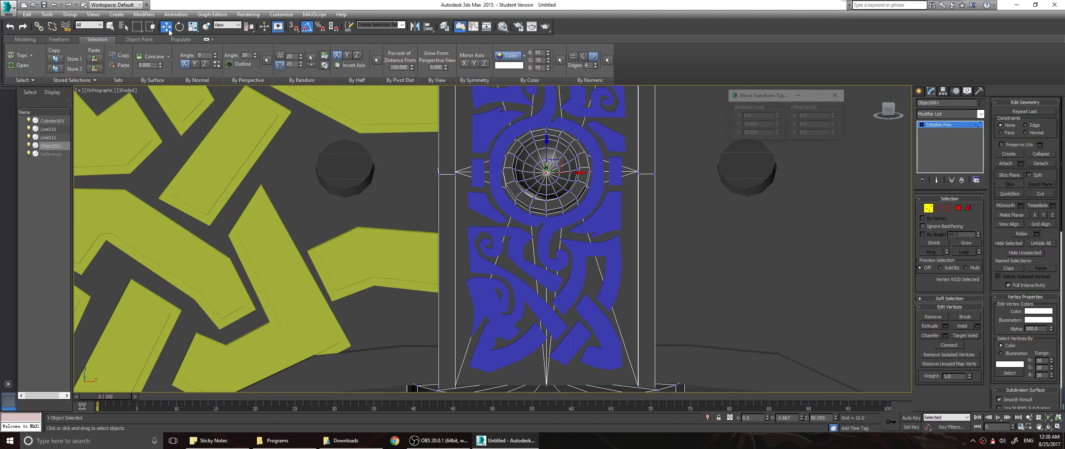
double_click(748, 132)
key(ctrl+c)
scroll(504, 174, down, 3)
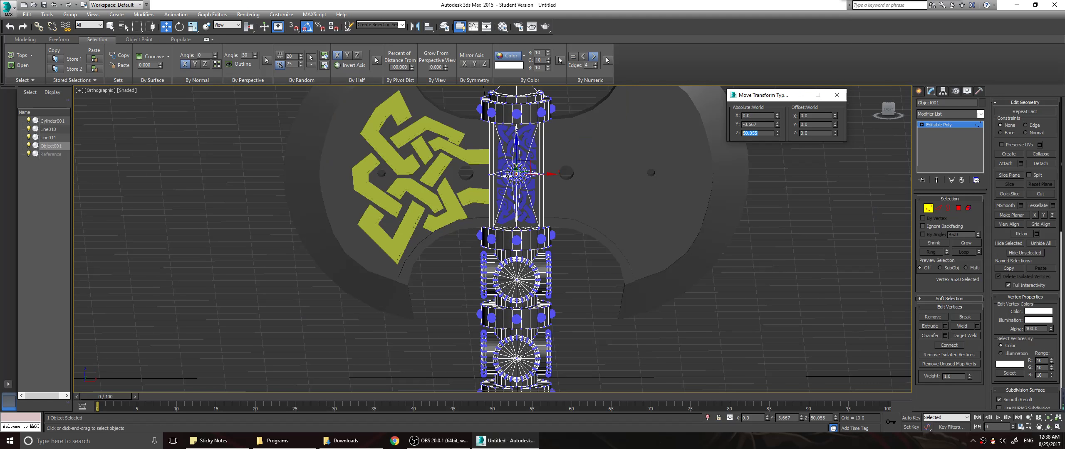
Reselect the band pattern Line011 and set its pivot's absolute Z position to the copied value 50.055
scroll(482, 186, up, 2)
click(43, 139)
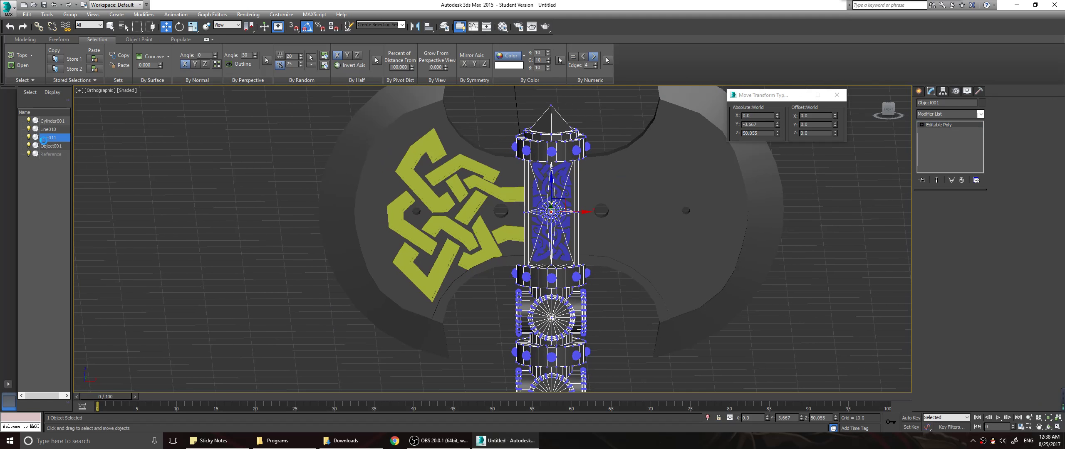
click(48, 124)
click(51, 131)
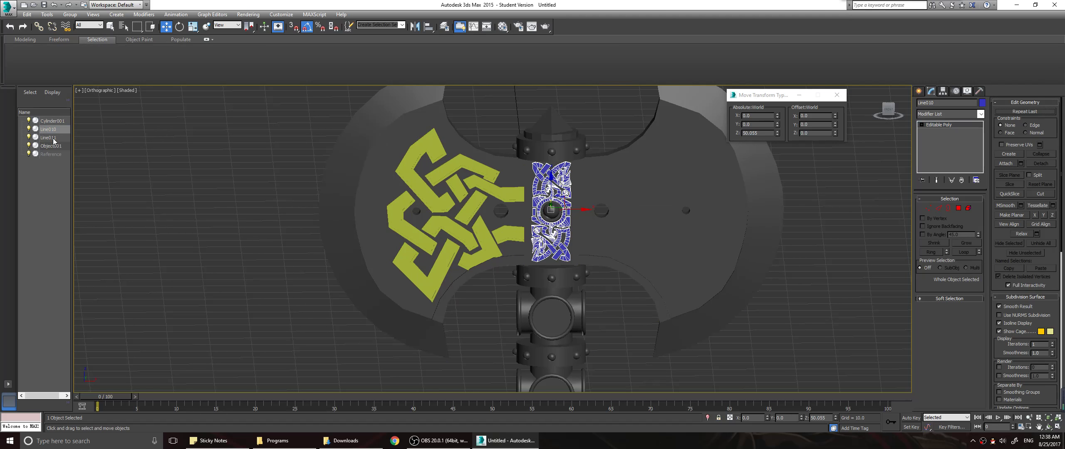
click(50, 139)
click(50, 146)
click(48, 139)
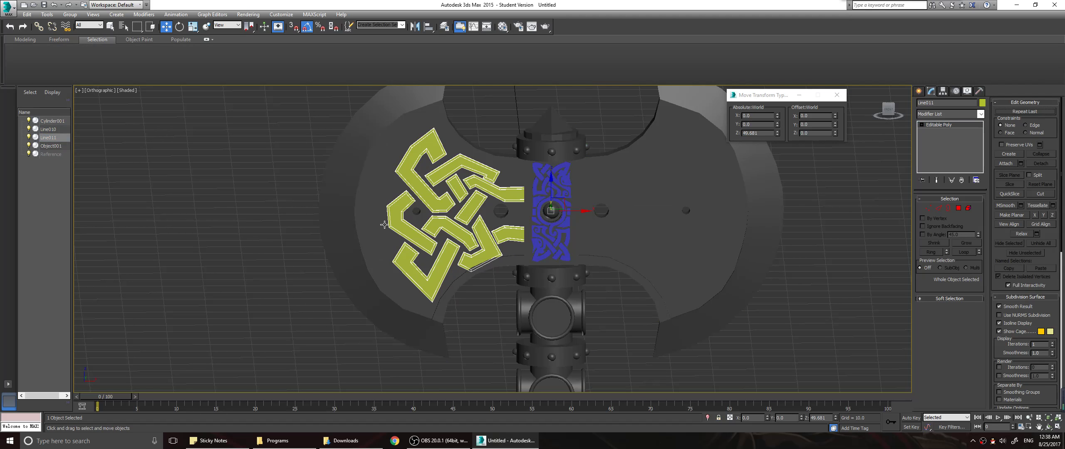
click(941, 93)
click(951, 144)
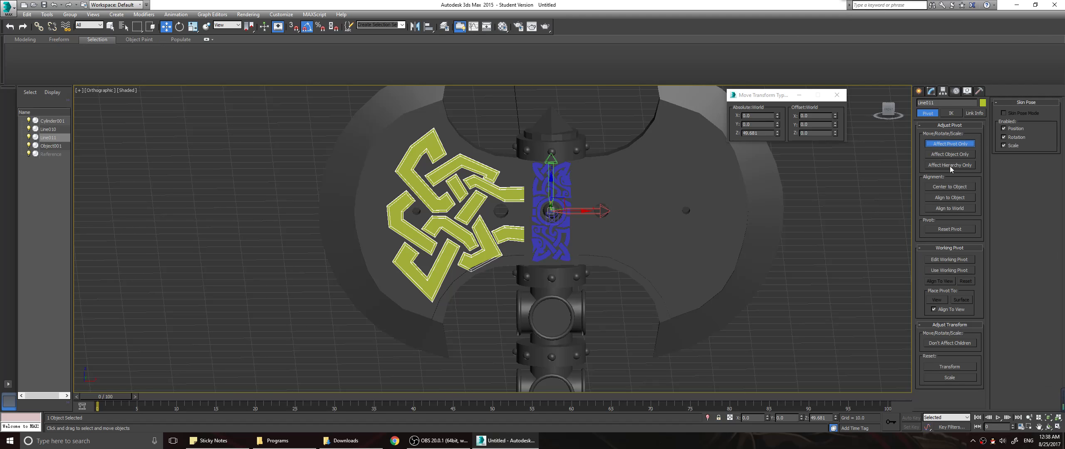
drag(763, 135, 686, 133)
key(ctrl+v)
key(Return)
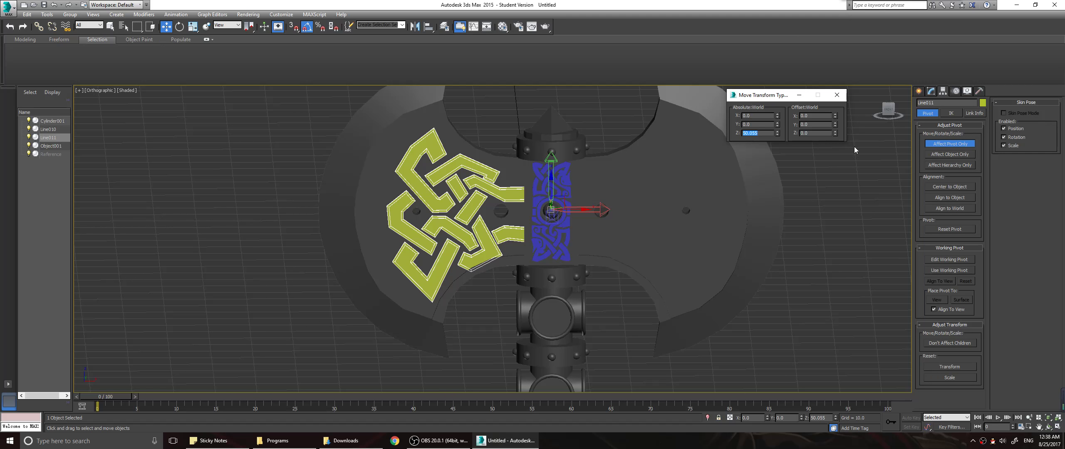
click(837, 95)
Add a Symmetry modifier to the band pattern Line011, mirroring along the X axis with Flip enabled
click(932, 92)
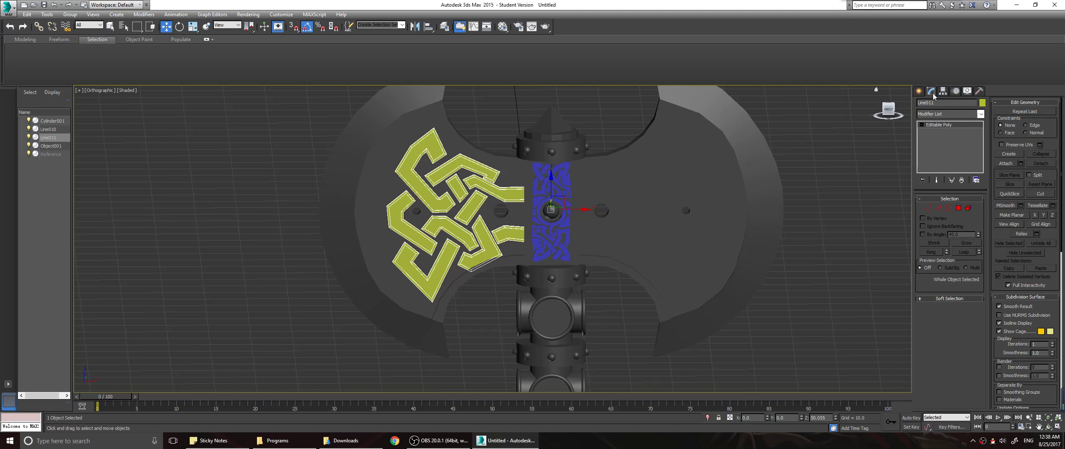
click(943, 91)
click(931, 92)
click(944, 123)
click(981, 114)
drag(981, 148, 986, 321)
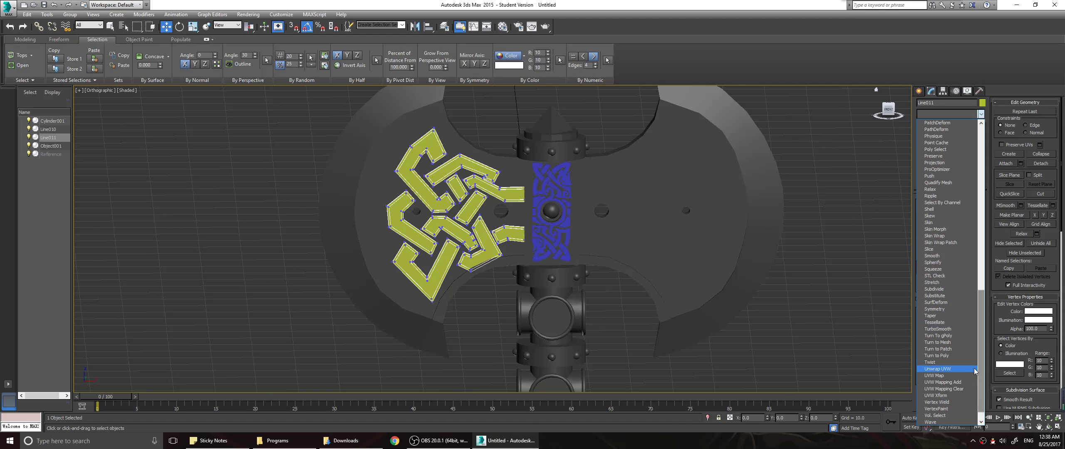
click(952, 310)
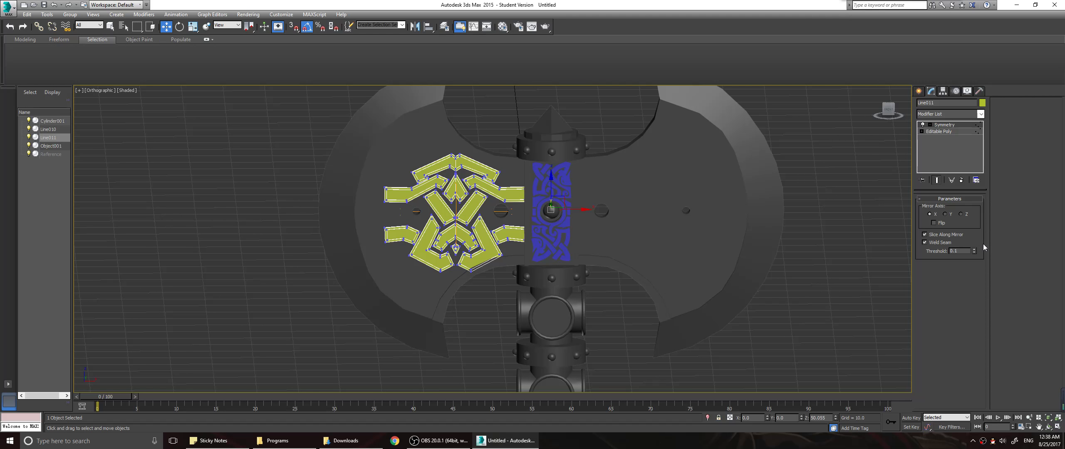
click(945, 215)
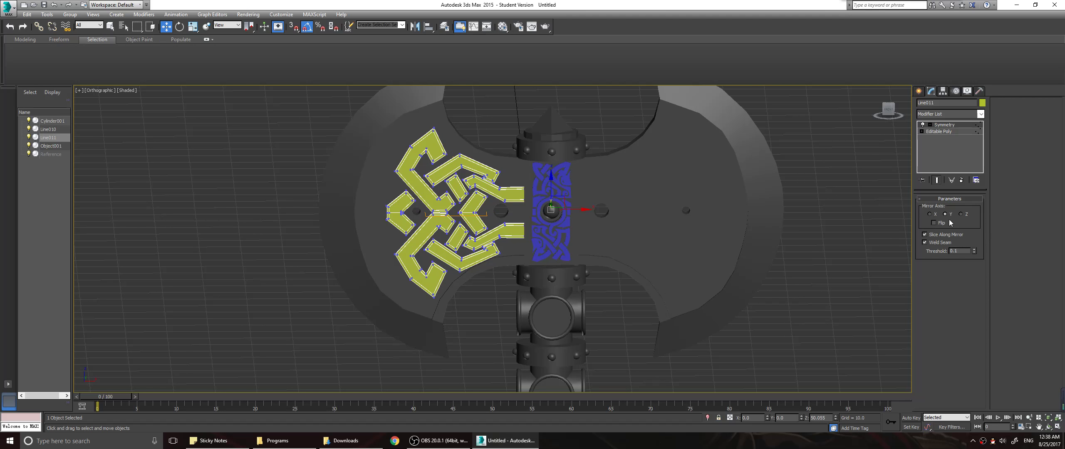
click(961, 215)
click(937, 223)
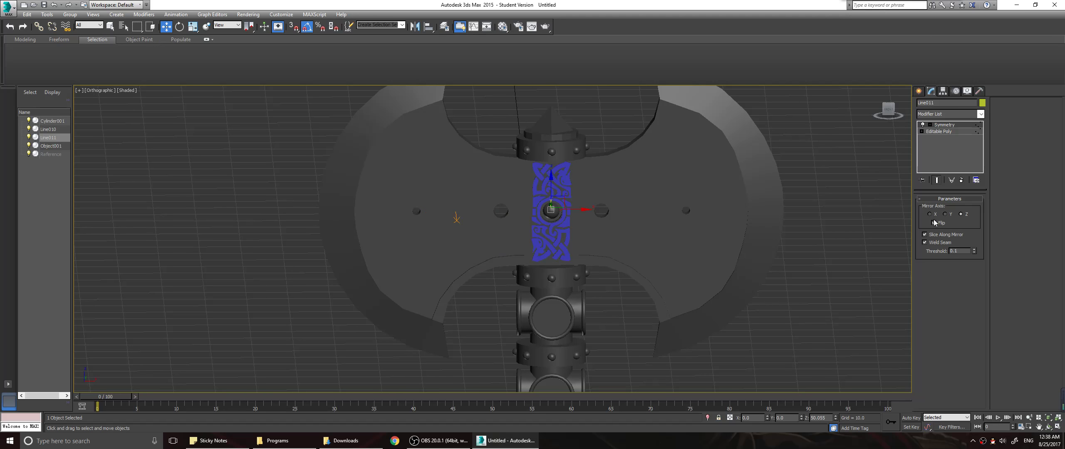
click(929, 214)
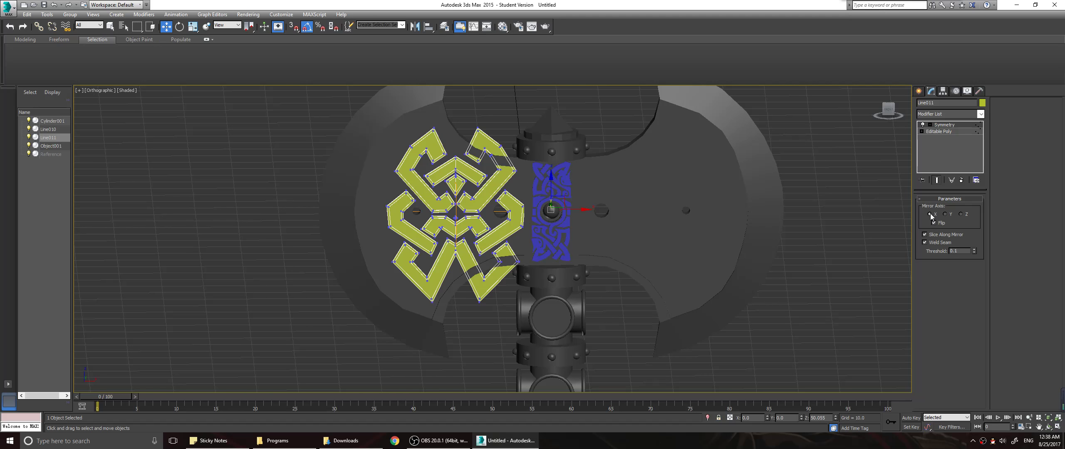
Set the Symmetry modifier's mirror gizmo to absolute X 0 so the pattern mirrors onto the other blade half
click(930, 124)
click(944, 132)
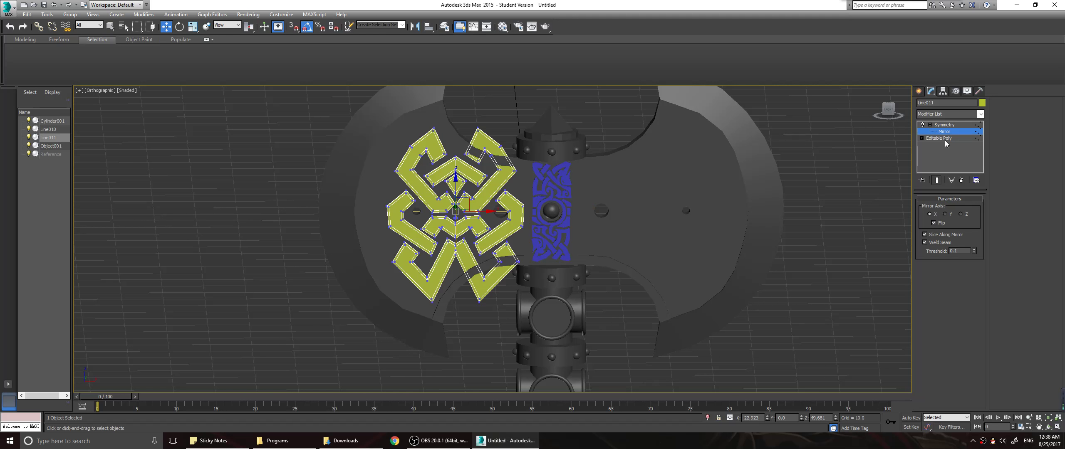
right_click(165, 27)
right_click(777, 116)
click(836, 95)
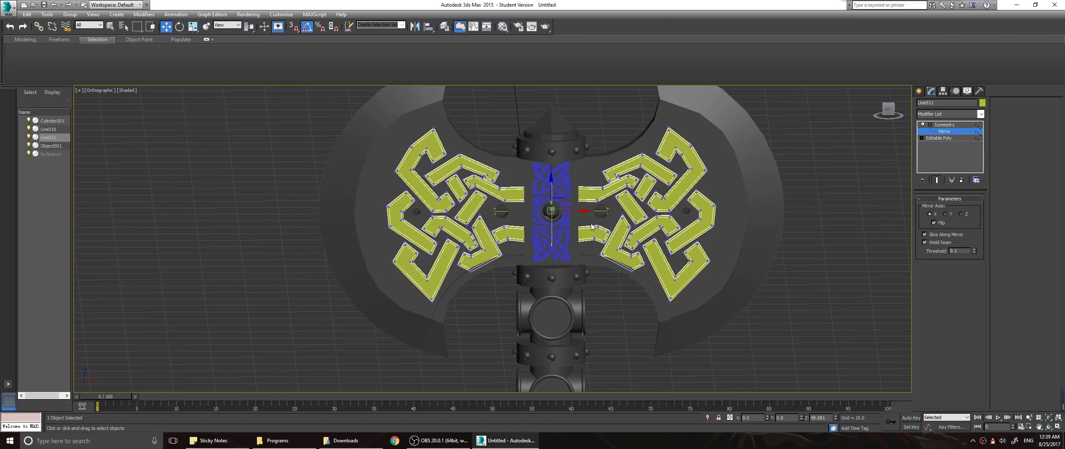
Add a second Symmetry modifier to Line011 directly above Editable Poly, beneath the existing Symmetry
alt+middle_drag(513, 213, 932, 196)
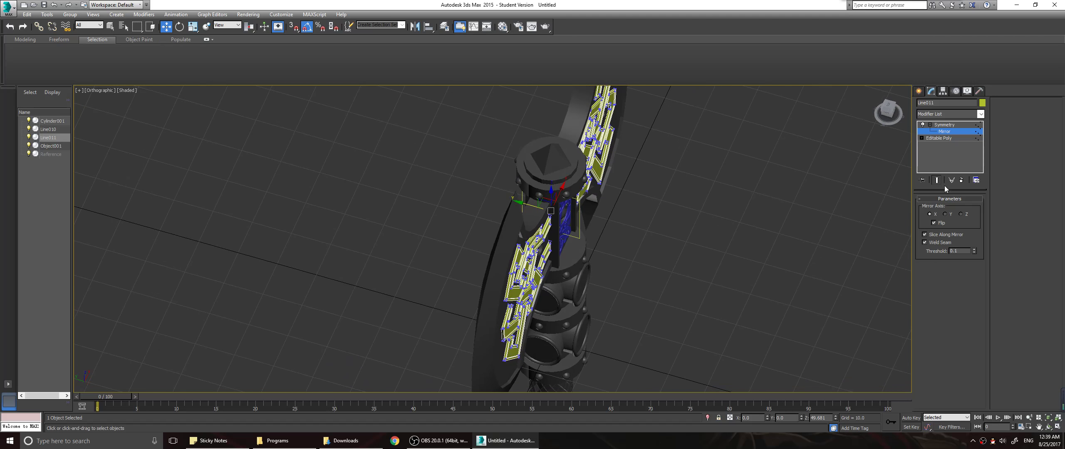
click(938, 126)
click(954, 139)
click(983, 112)
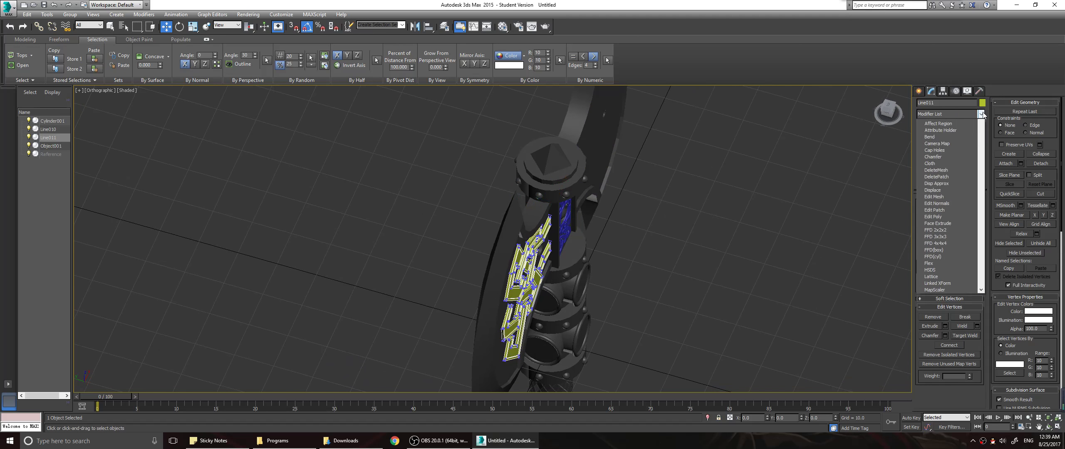
drag(982, 146, 983, 333)
click(948, 291)
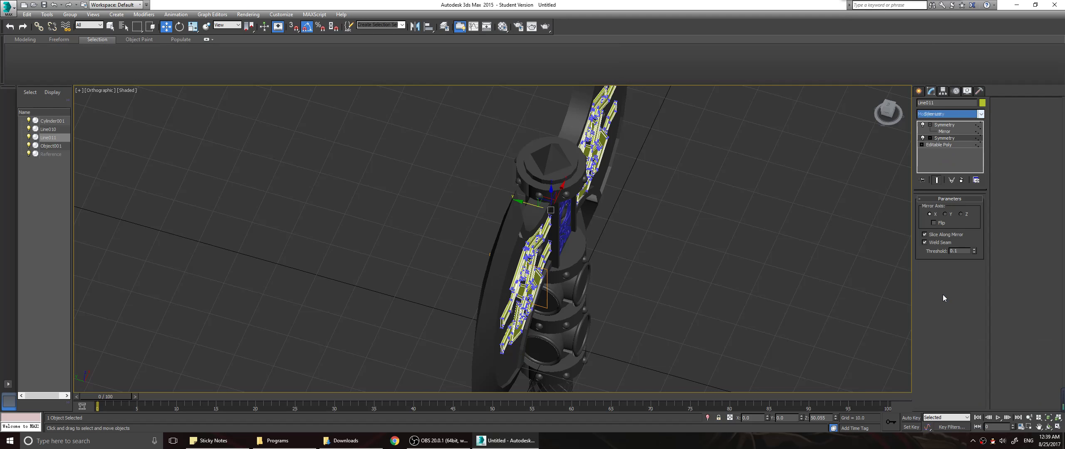
Move the lower Symmetry modifier's mirror gizmo to absolute X 0 and Y 0
alt+middle_drag(724, 250, 691, 249)
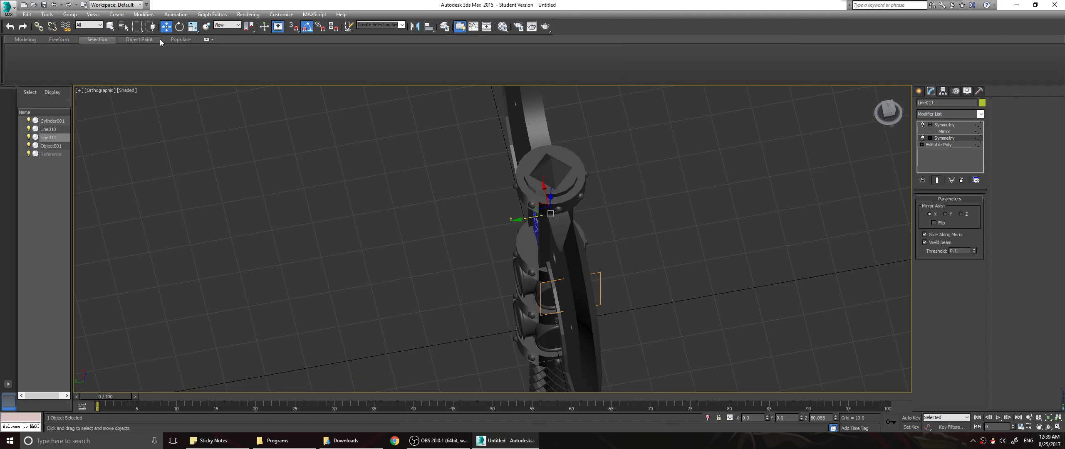
right_click(166, 27)
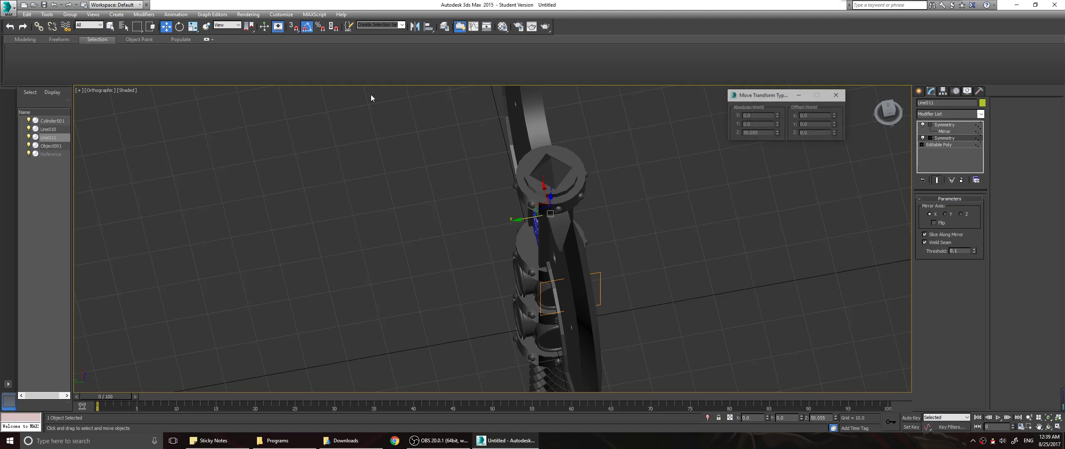
click(836, 95)
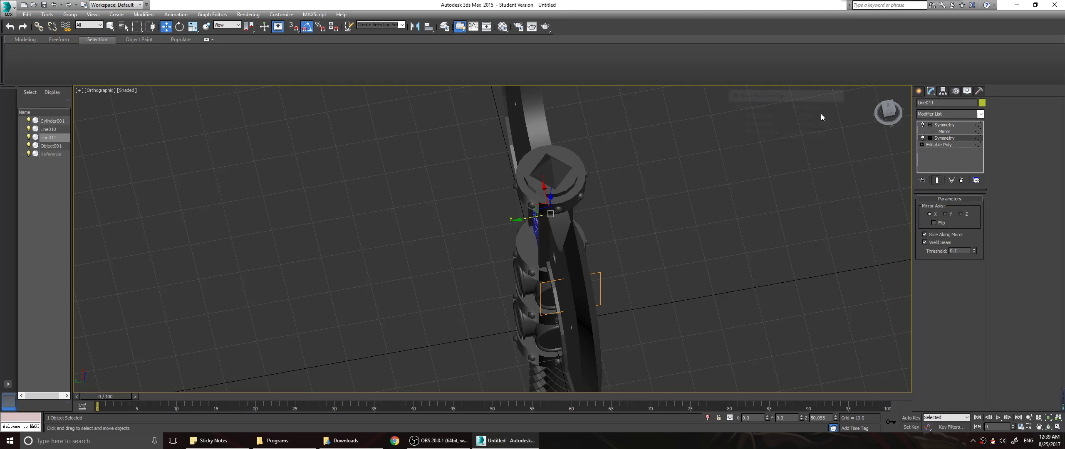
click(930, 139)
click(939, 145)
right_click(166, 27)
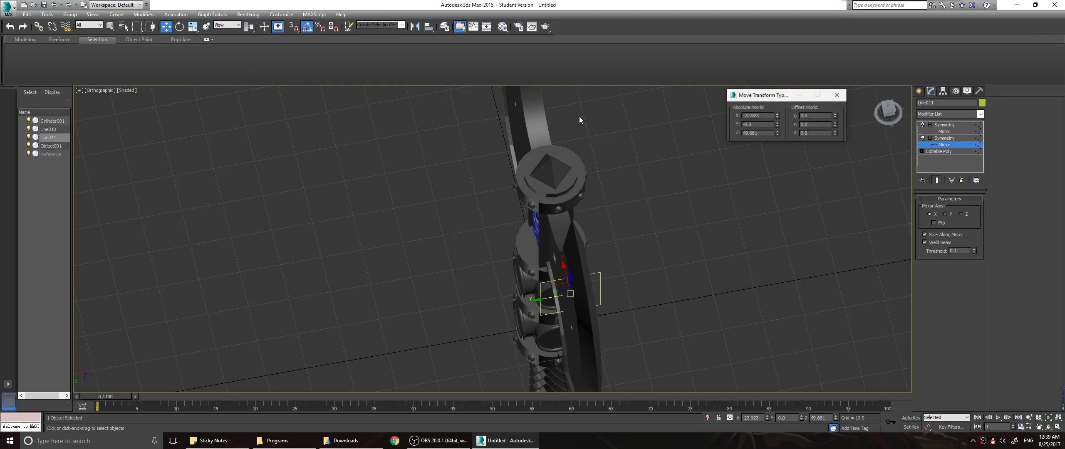
right_click(777, 116)
right_click(777, 125)
click(837, 96)
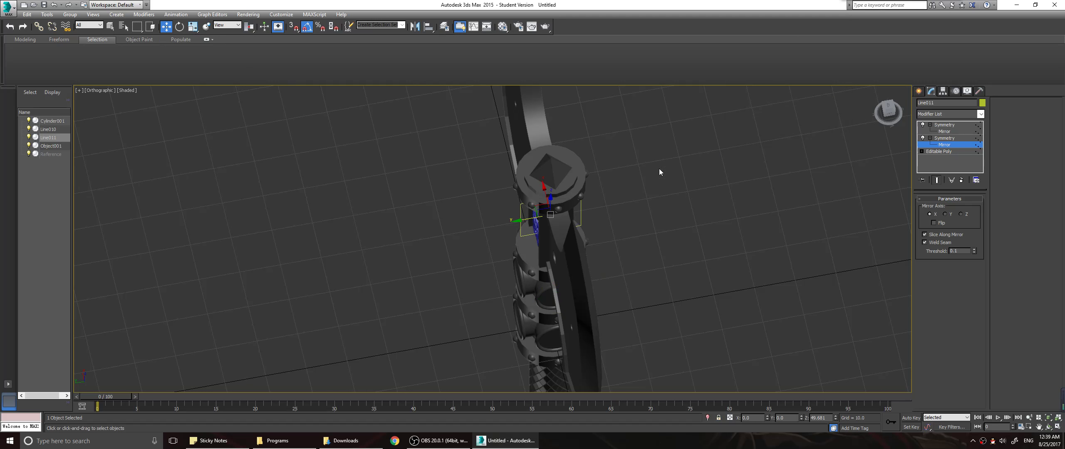
Rotate the lower mirror gizmo to mirror the pattern onto the blade's opposite face, and collapse Line011's modifier stack to Editable Poly
key(e)
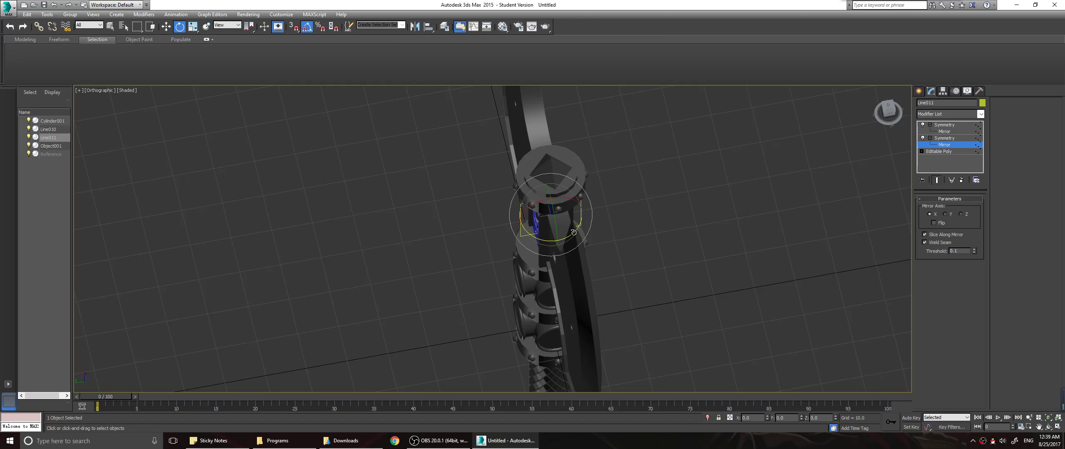
alt+middle_drag(573, 232, 663, 204)
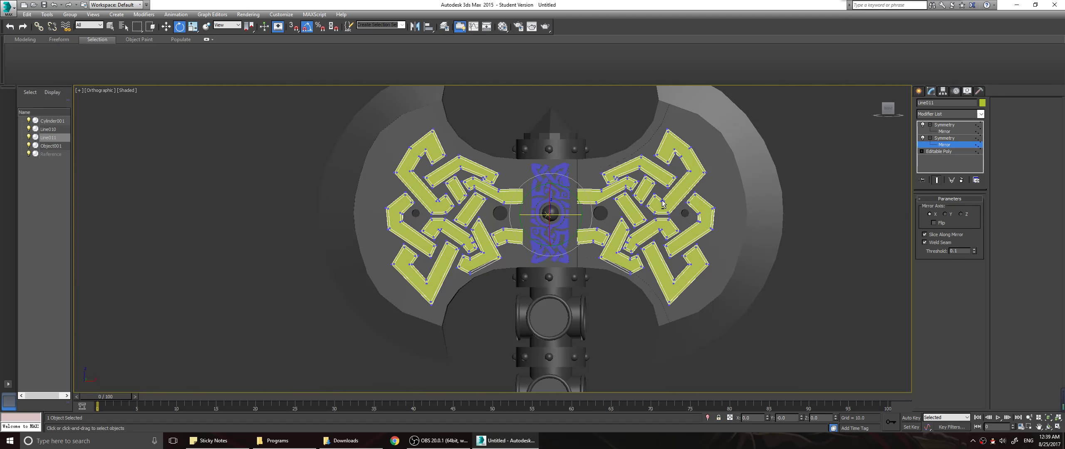
right_click(976, 126)
click(970, 225)
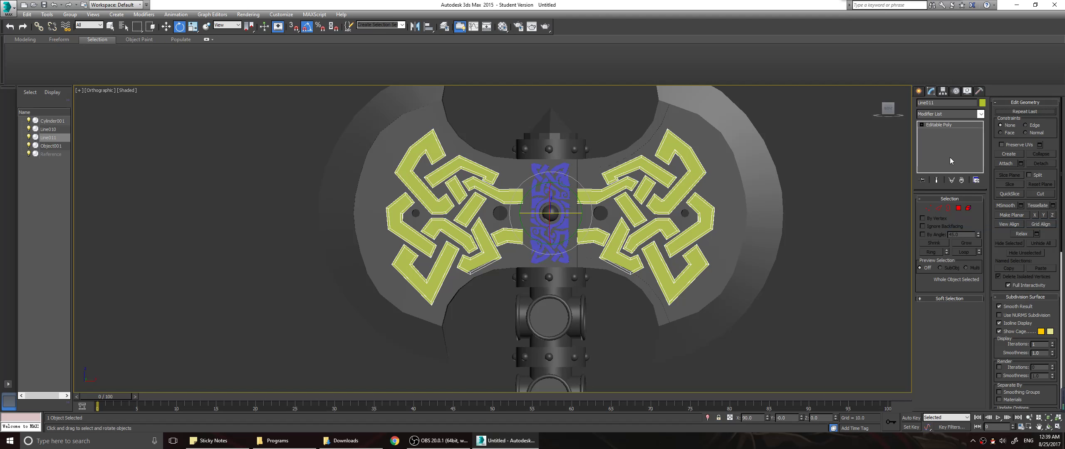
Undo the collapse of Line011's modifier stack and edit the vertices of its base Editable Poly around the lower hooked strip
scroll(666, 250, up, 10)
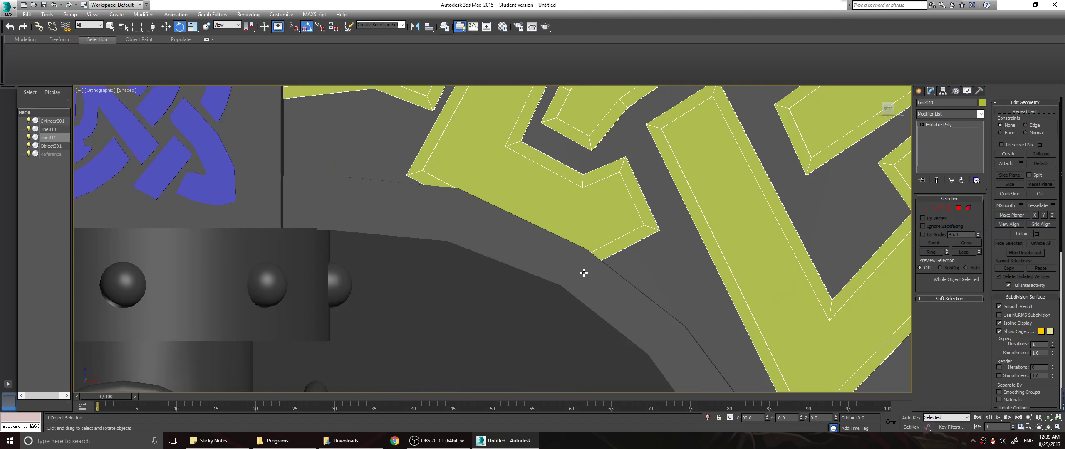
middle_drag(579, 248, 579, 281)
scroll(575, 260, down, 10)
key(ctrl+z)
click(945, 152)
key(1)
scroll(402, 256, up, 6)
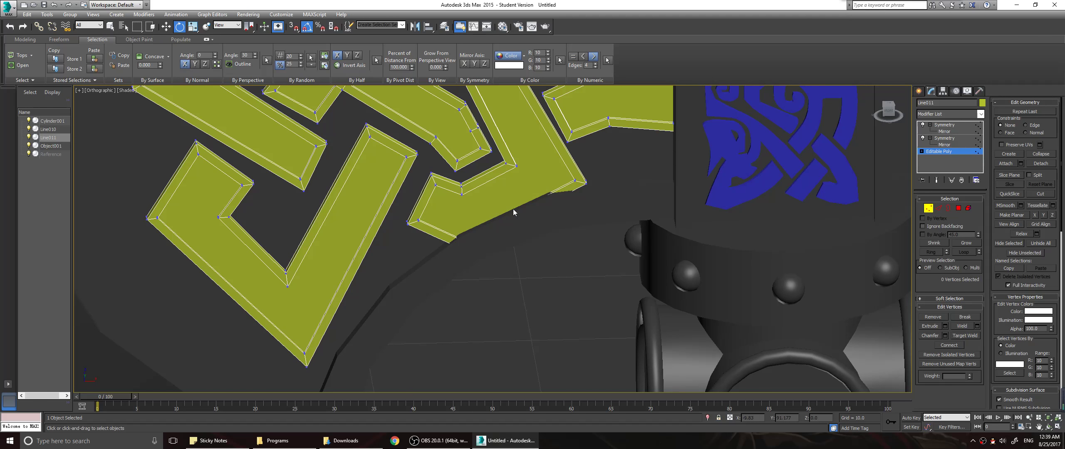
scroll(584, 202, up, 2)
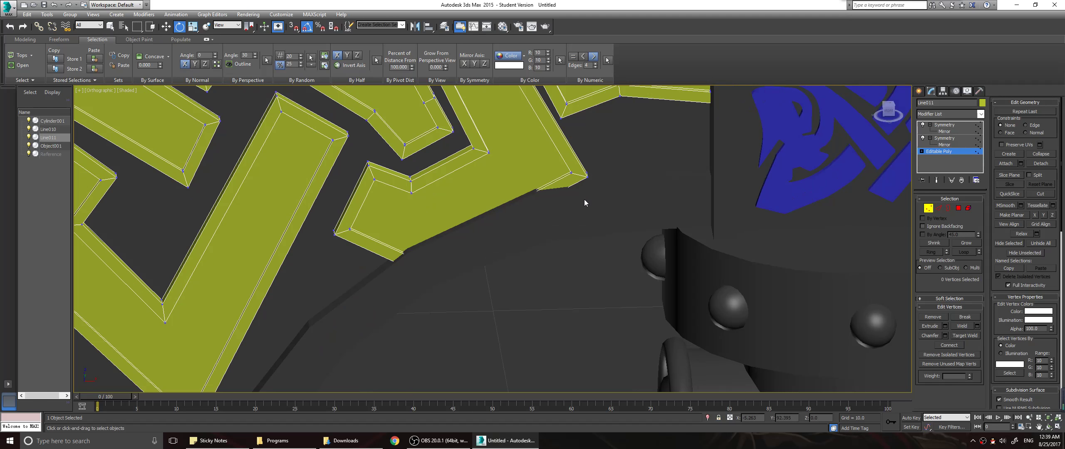
scroll(553, 192, down, 2)
scroll(555, 189, up, 5)
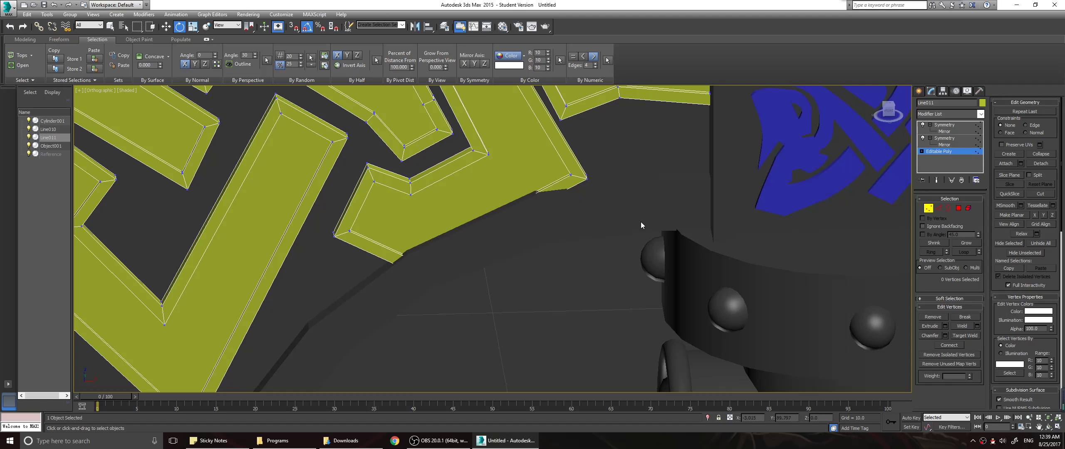
scroll(505, 231, down, 4)
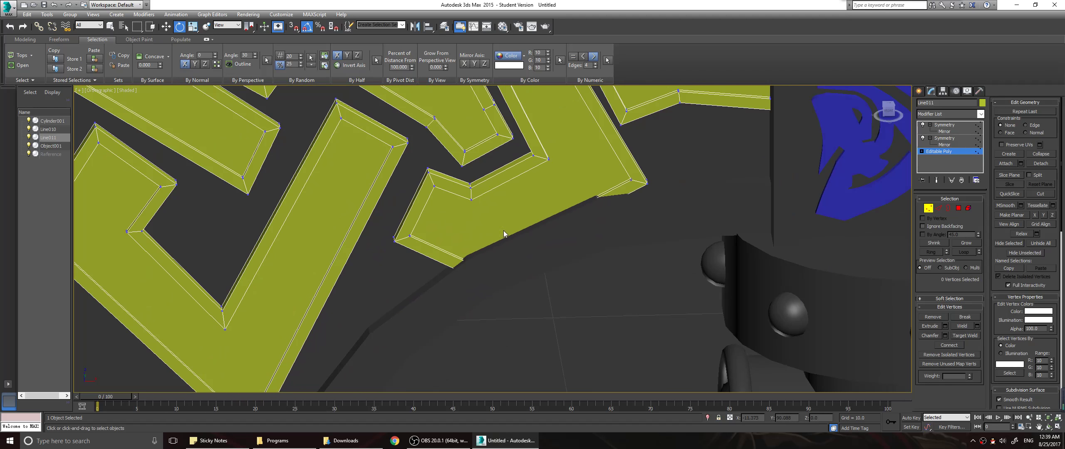
Select the four vertices at the lower hooked strip's bottom corner and raise them clear of the blade's inner edge
drag(466, 263, 466, 263)
key(w)
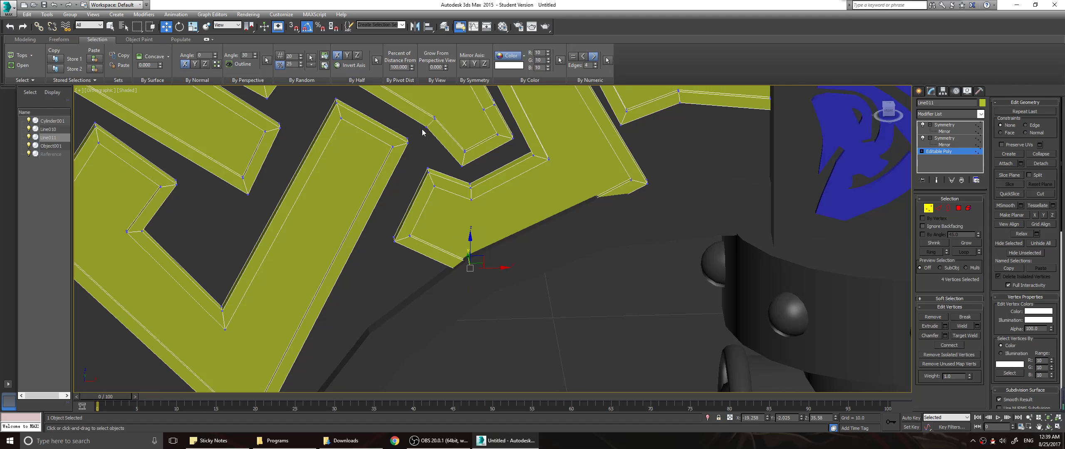
scroll(494, 260, down, 10)
scroll(494, 260, up, 2)
scroll(477, 133, up, 8)
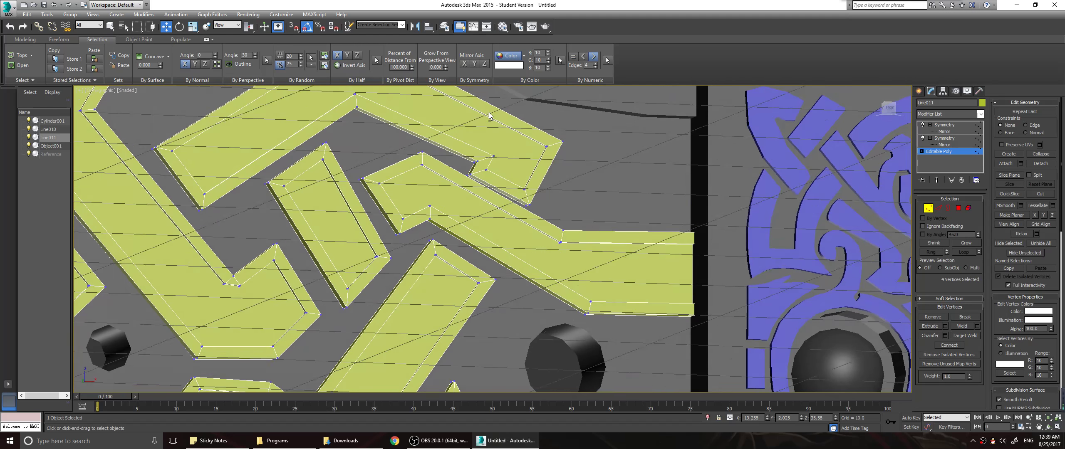
middle_drag(489, 107, 510, 156)
mouse_move(545, 339)
middle_down()
mouse_move(528, 228)
mouse_move(538, 313)
middle_up()
mouse_move(536, 375)
middle_down()
mouse_move(537, 202)
mouse_move(585, 21)
middle_up()
drag(458, 225, 459, 205)
Raise the four vertices at the hooked strip's tip, and lift its bottom corner vertices a little further
drag(392, 221, 412, 239)
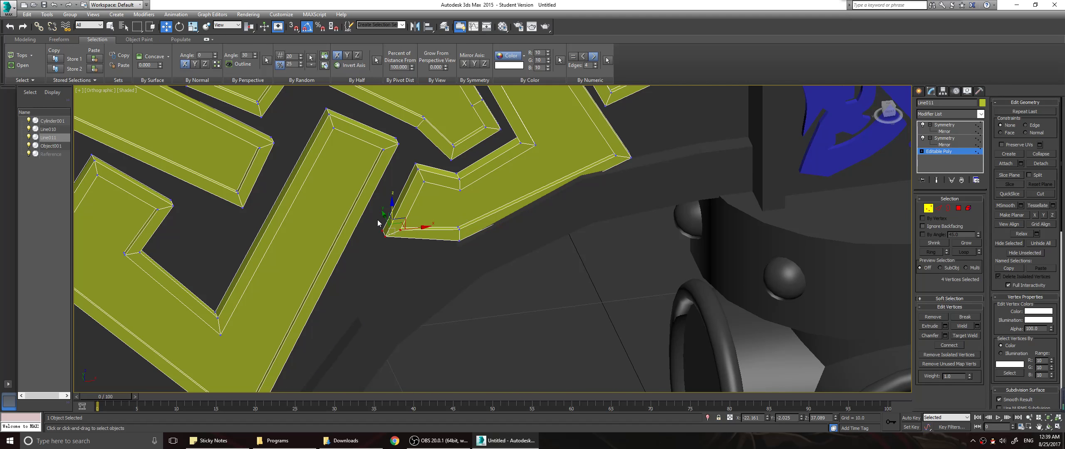
drag(392, 201, 392, 193)
drag(450, 221, 473, 250)
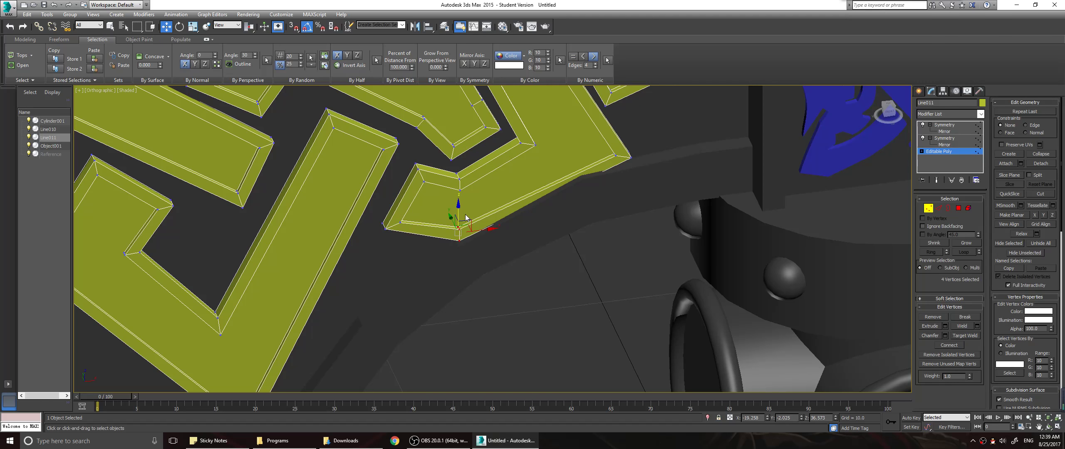
drag(459, 202, 459, 197)
Raise the four vertices at the hooked strip's outer corner nearest the handle and shift them slightly away from the handle
drag(676, 180, 675, 176)
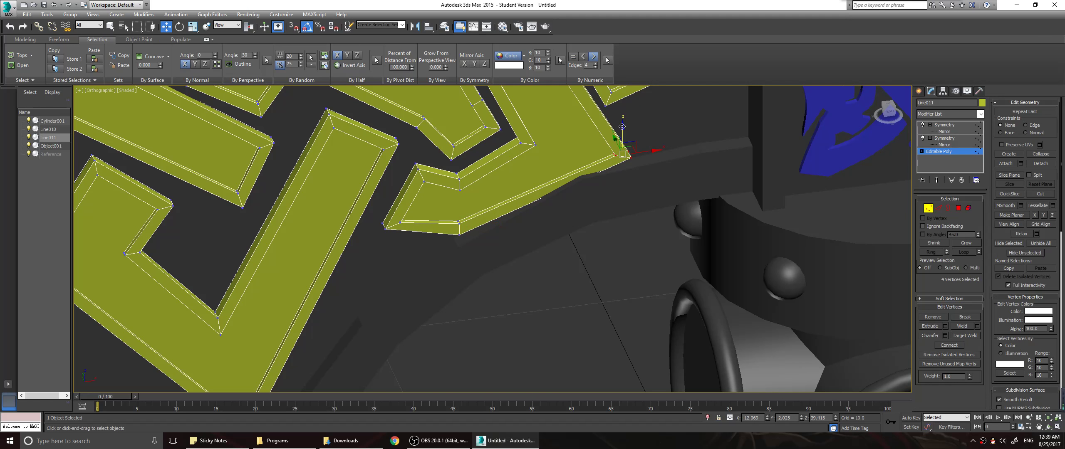
drag(629, 136, 629, 119)
mouse_move(629, 119)
alt+middle_down()
mouse_move(593, 125)
mouse_move(615, 127)
alt+middle_up()
drag(639, 140, 633, 140)
scroll(674, 144, down, 2)
alt+middle_drag(673, 144, 578, 268)
scroll(701, 121, down, 4)
scroll(584, 262, up, 2)
middle_drag(668, 226, 615, 270)
scroll(547, 262, down, 3)
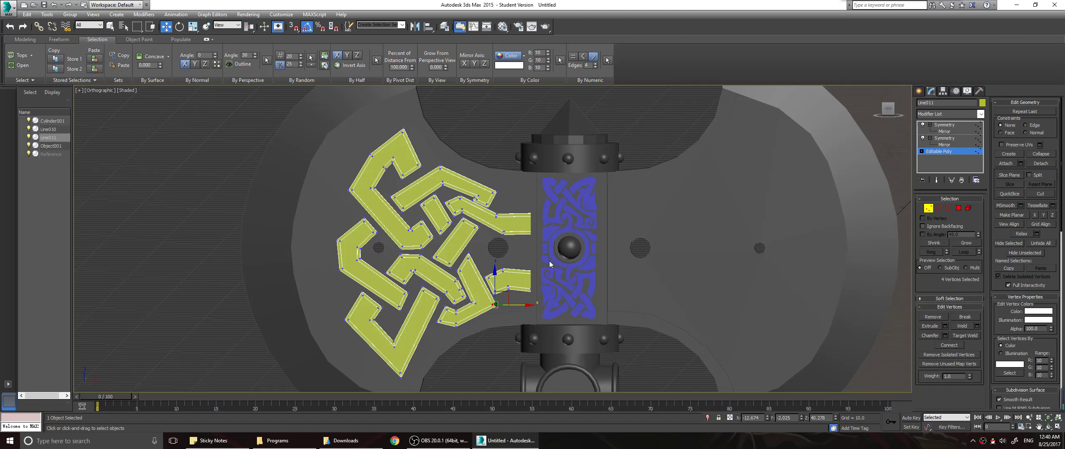
click(549, 263)
Nudge the hooked strip's bottom corner vertices slightly upward to even out its width, and clear the vertex selection
scroll(538, 299, down, 1)
mouse_move(536, 299)
alt+middle_down()
mouse_move(554, 290)
mouse_move(537, 301)
alt+middle_up()
scroll(485, 325, up, 6)
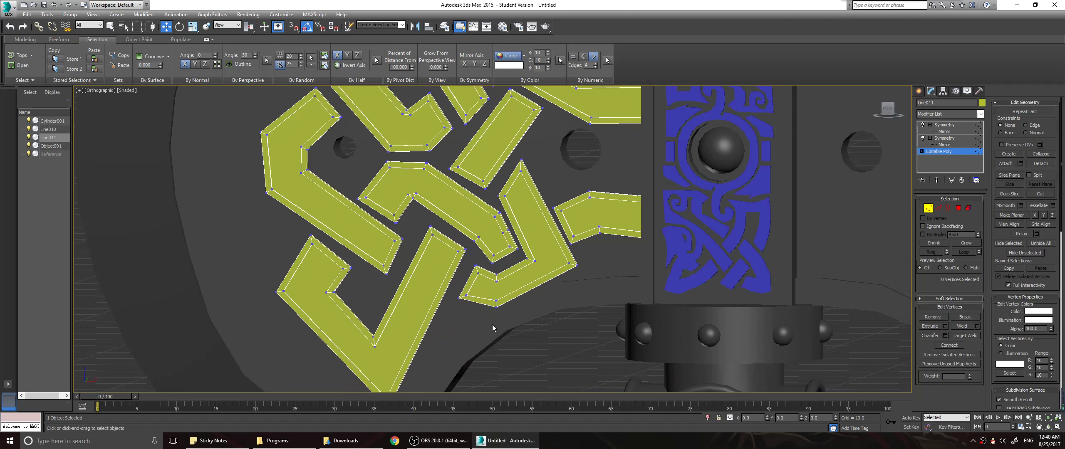
drag(512, 318, 469, 247)
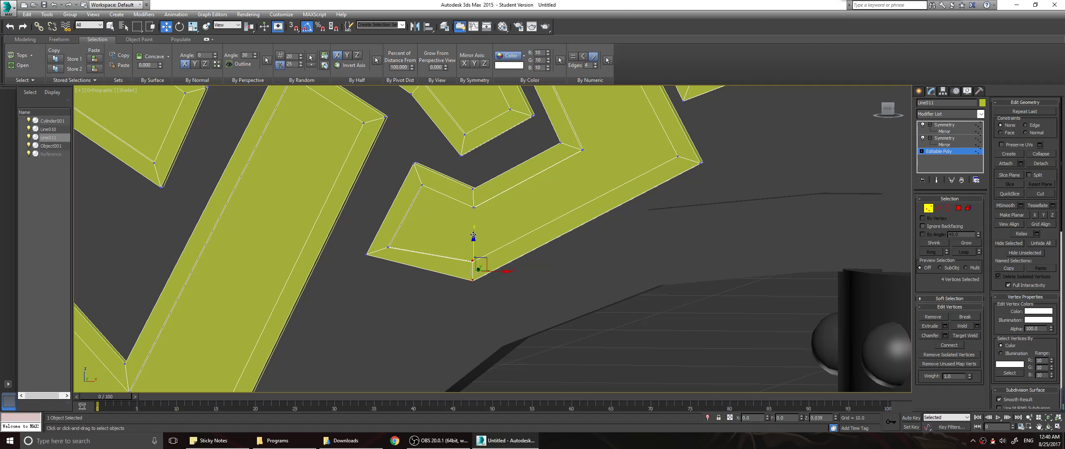
scroll(566, 252, down, 3)
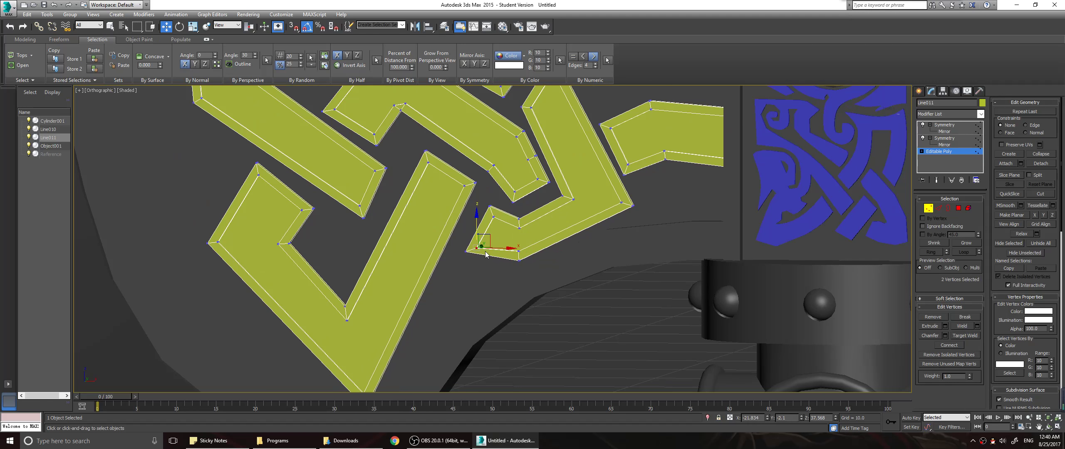
click(478, 215)
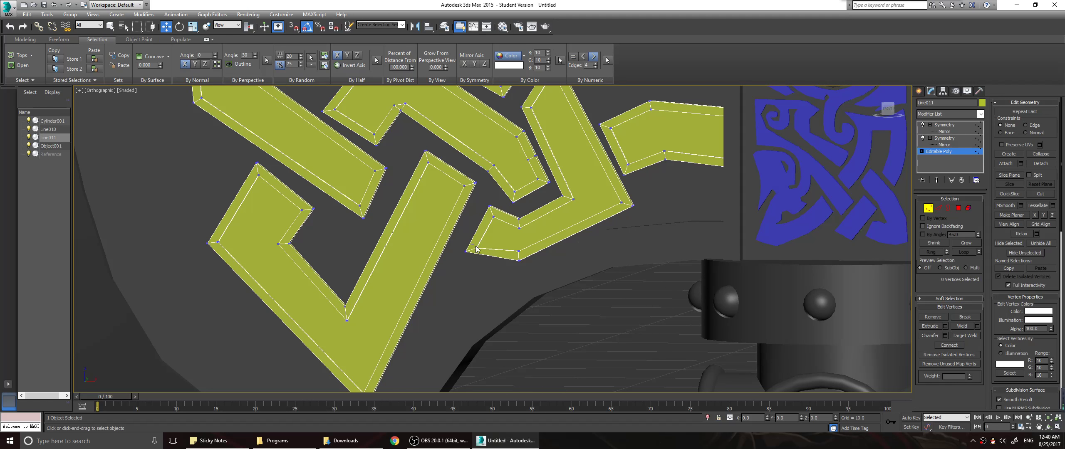
scroll(554, 268, down, 2)
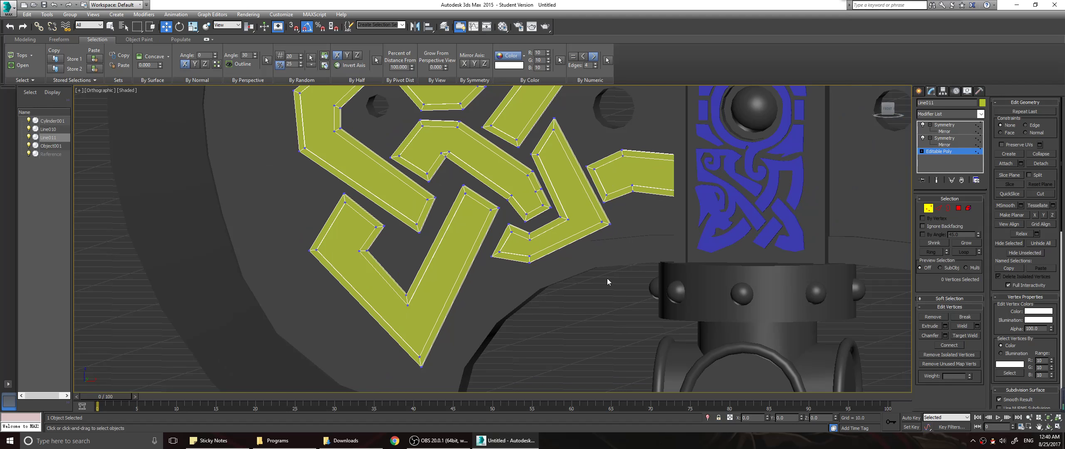
scroll(607, 281, down, 2)
middle_drag(650, 238, 667, 256)
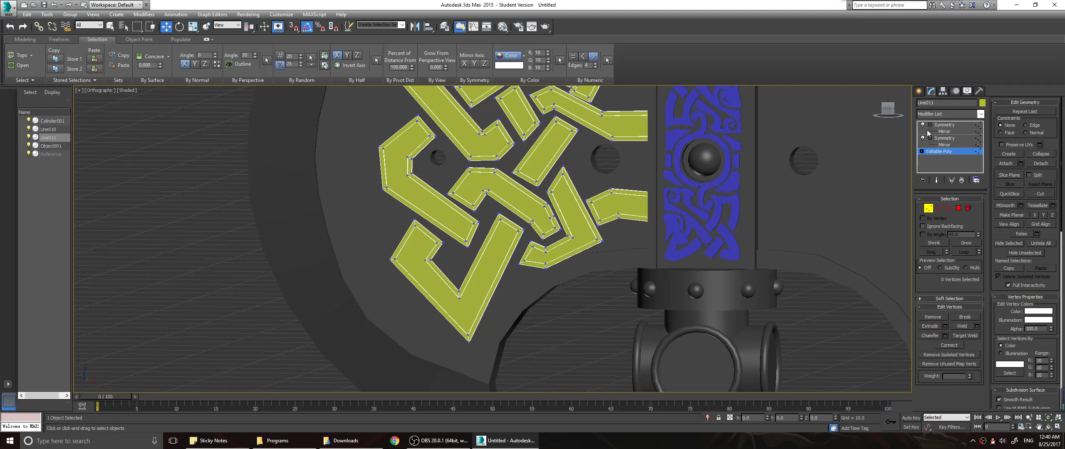
Leave vertex editing for the top Symmetry modifier and collapse Line011's whole modifier stack to Editable Poly
click(944, 124)
scroll(830, 174, down, 2)
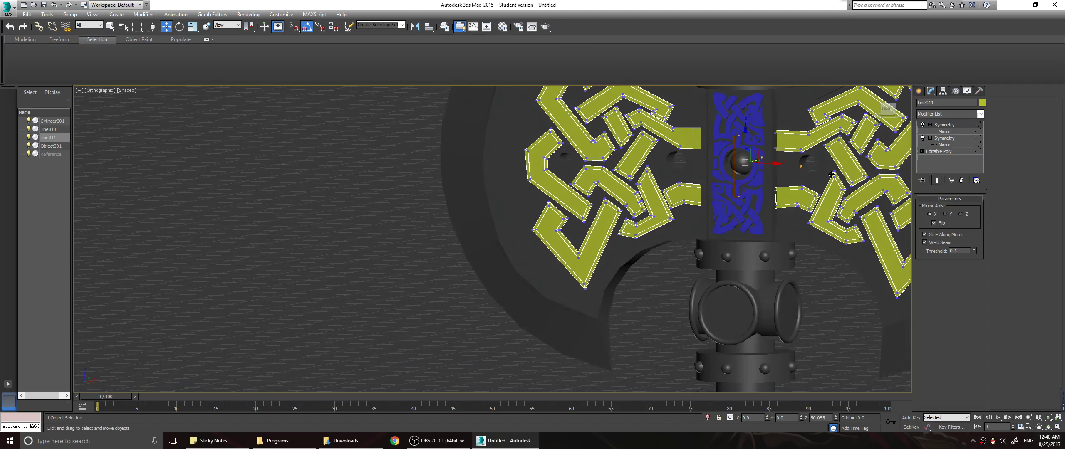
alt+middle_drag(831, 174, 557, 184)
right_click(955, 151)
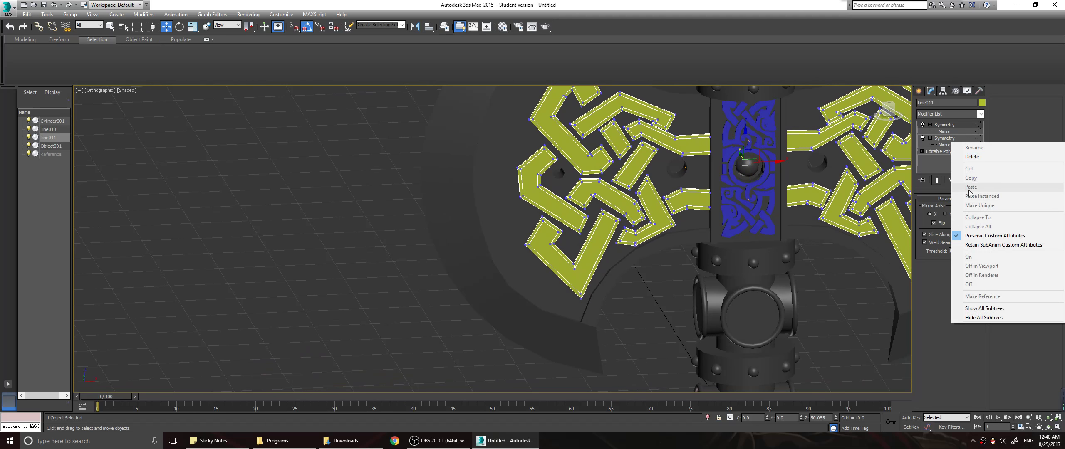
click(934, 151)
right_click(928, 152)
click(953, 238)
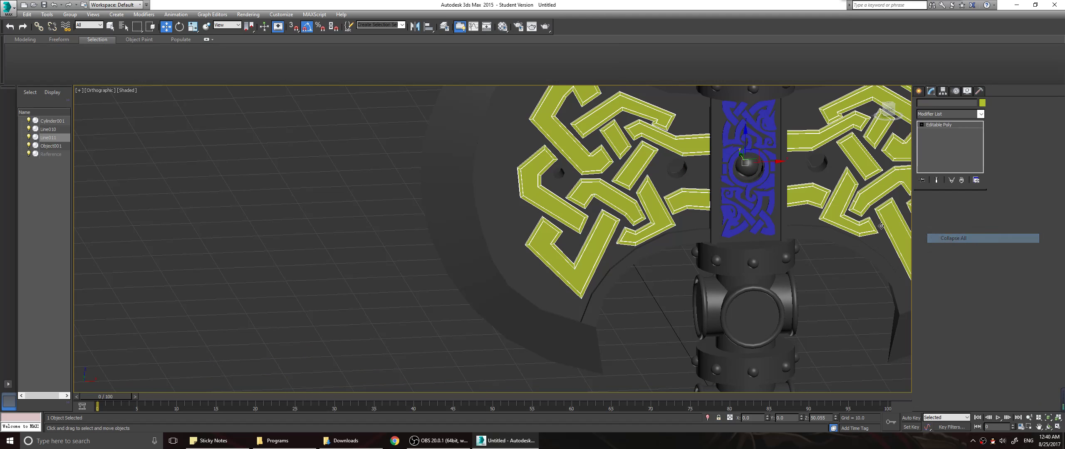
Deselect the pattern and examine how its strips fit on both blade halves
mouse_move(749, 262)
alt+middle_down()
mouse_move(730, 268)
mouse_move(742, 258)
alt+middle_up()
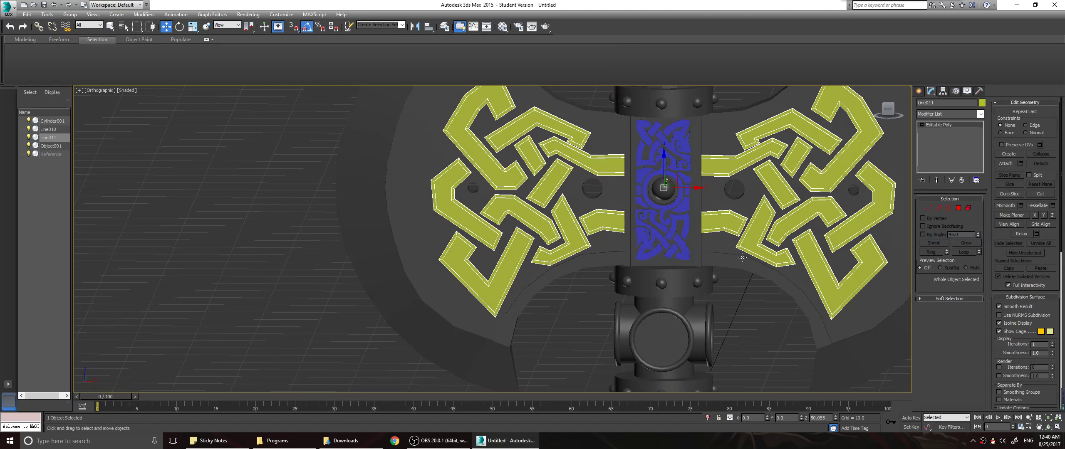
click(766, 300)
alt+middle_drag(765, 300, 758, 305)
middle_drag(457, 358, 704, 224)
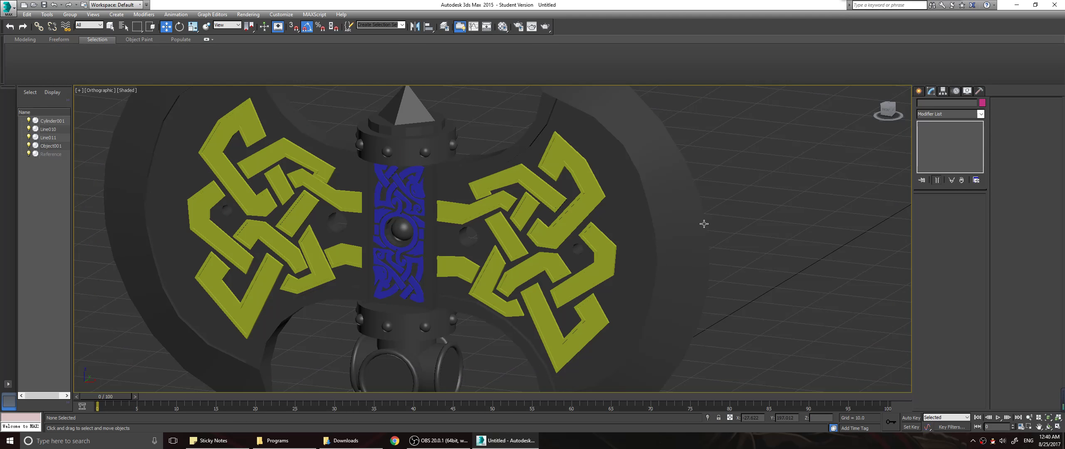
mouse_move(533, 275)
middle_down()
mouse_move(661, 174)
mouse_move(639, 203)
middle_up()
middle_drag(508, 287, 700, 162)
scroll(700, 163, down, 4)
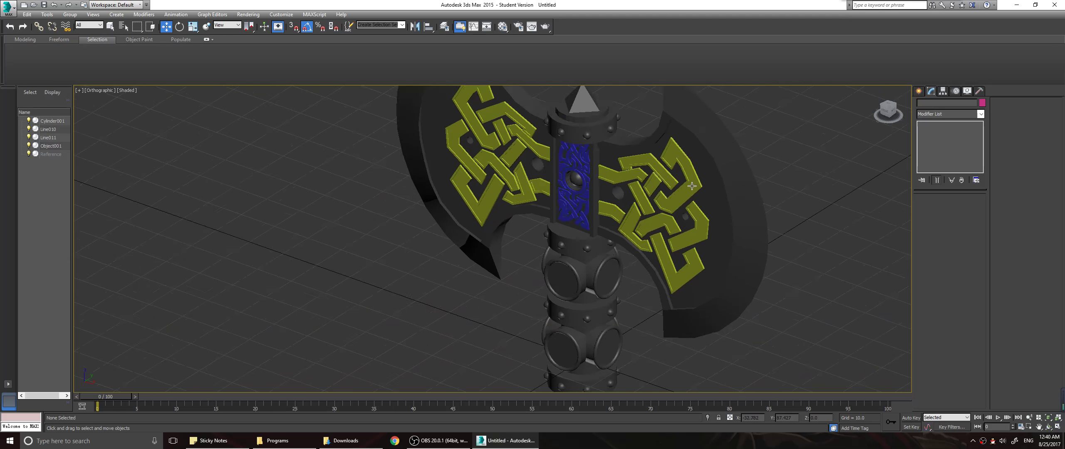
Switch the viewport to Perspective, hide the grid, and inspect the whole axe head
mouse_move(647, 269)
middle_down()
mouse_move(634, 302)
mouse_move(668, 158)
mouse_move(651, 260)
mouse_move(651, 190)
mouse_move(649, 261)
middle_up()
key(p)
key(g)
scroll(651, 190, down, 2)
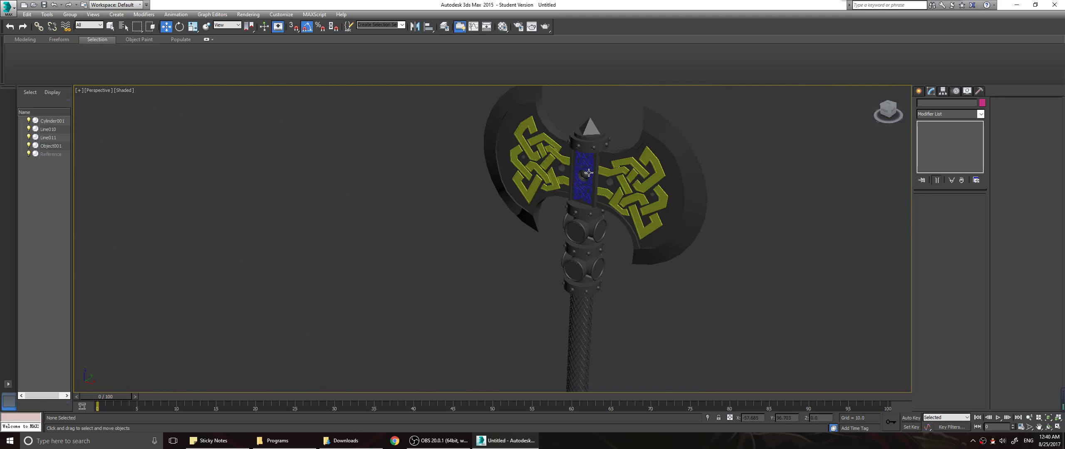
alt+middle_drag(588, 173, 601, 249)
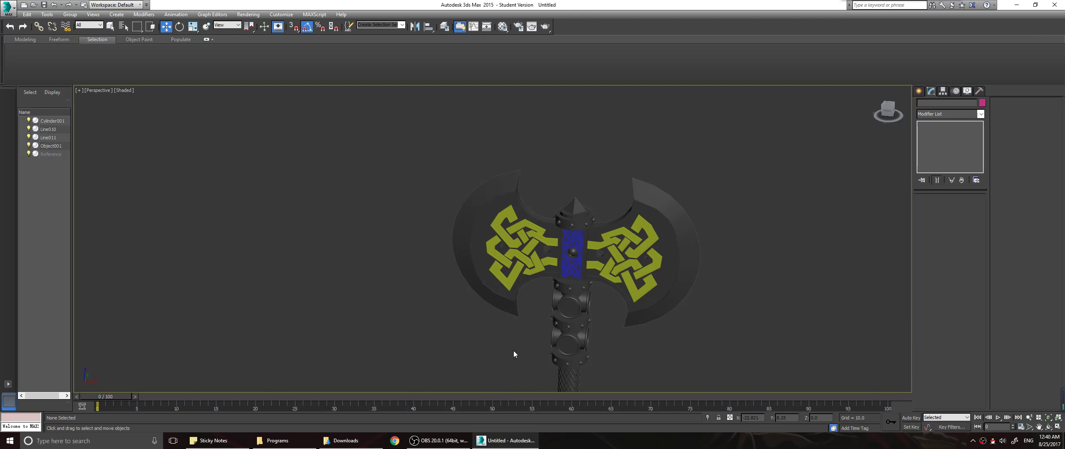
click(439, 441)
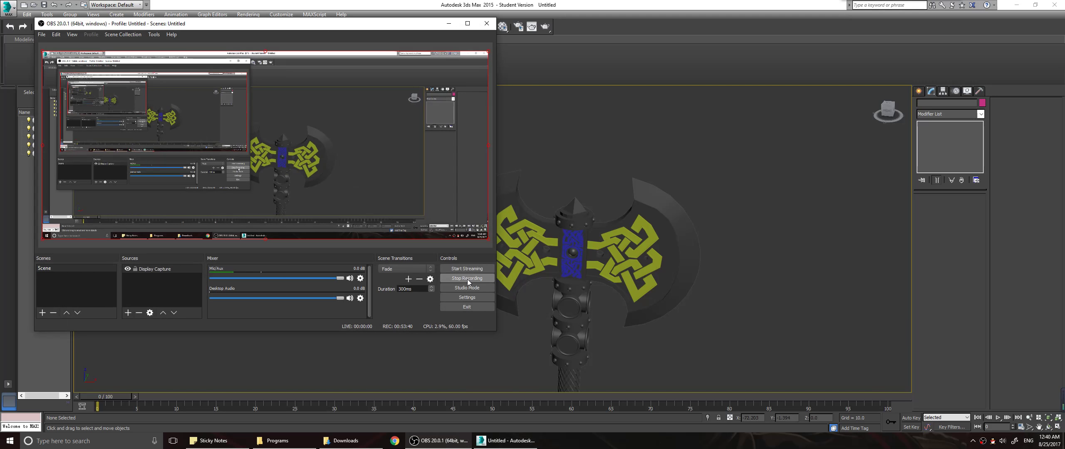